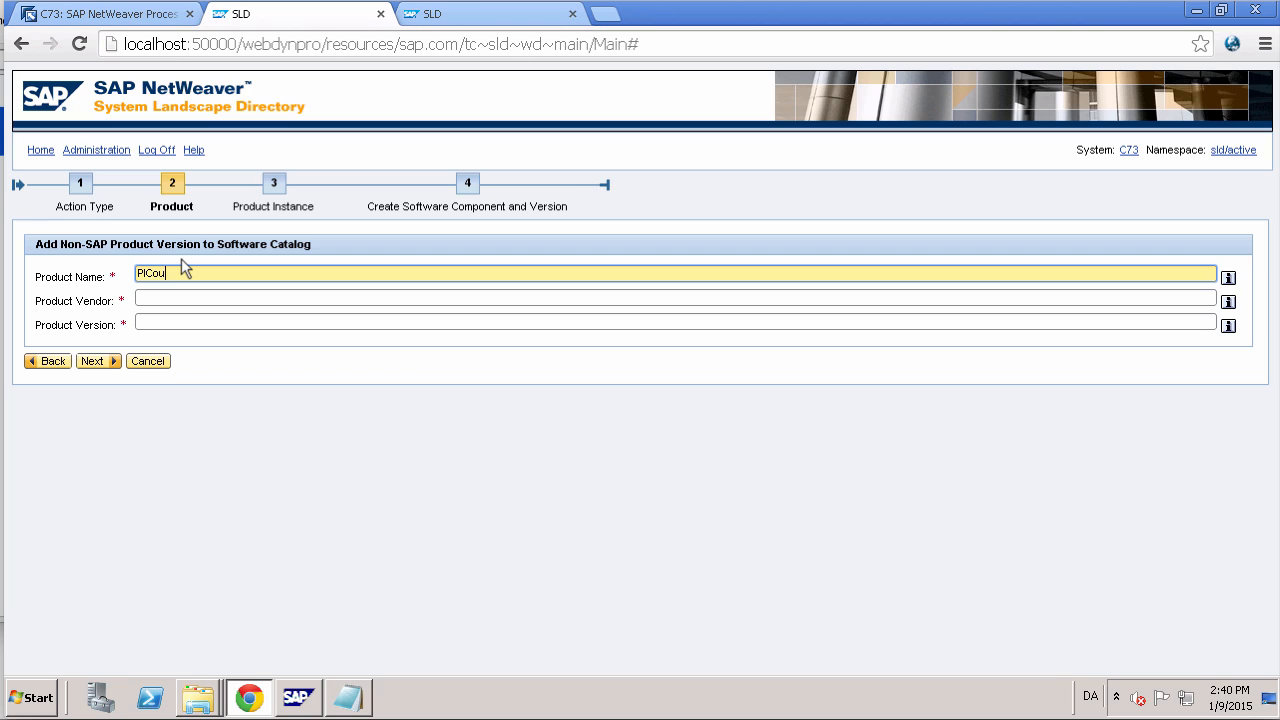
Define the non-SAP product PICourse with vendor picourse.com and version 2.0, and continue to the product instance
{"action": "key", "text": "Tab"}
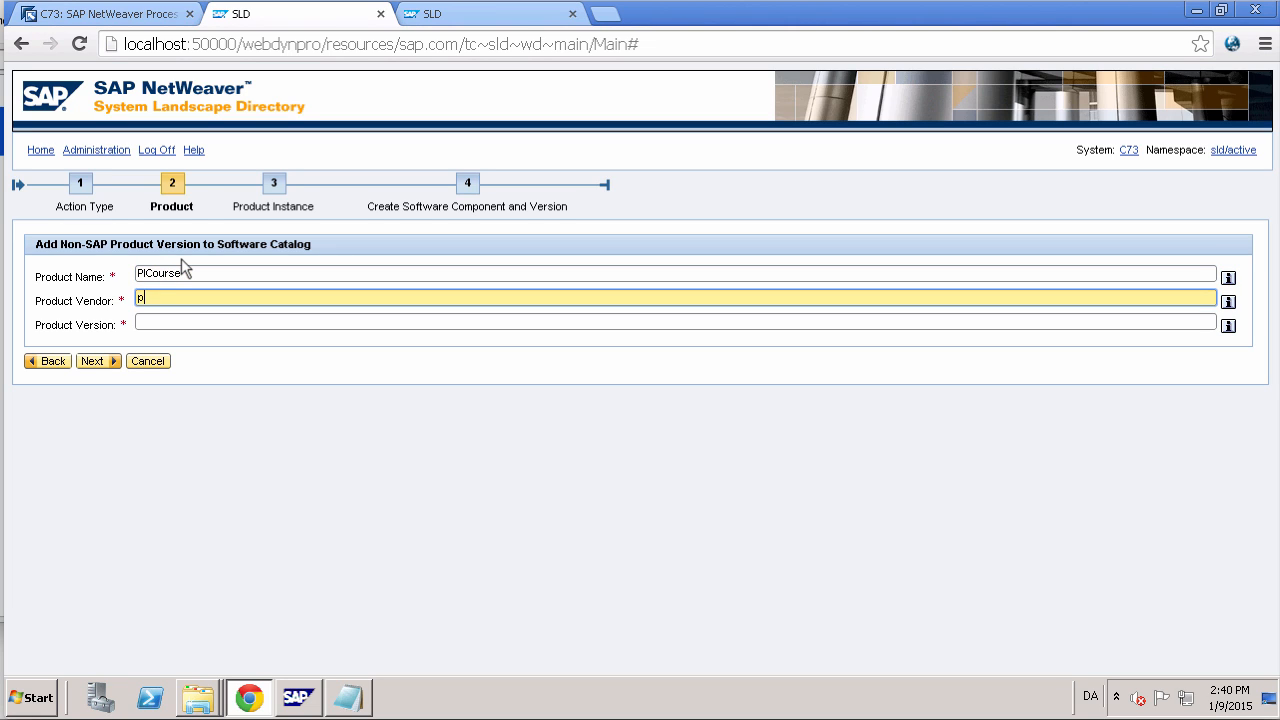
{"action": "type", "text": "picourse.com"}
{"action": "key", "text": "Tab"}
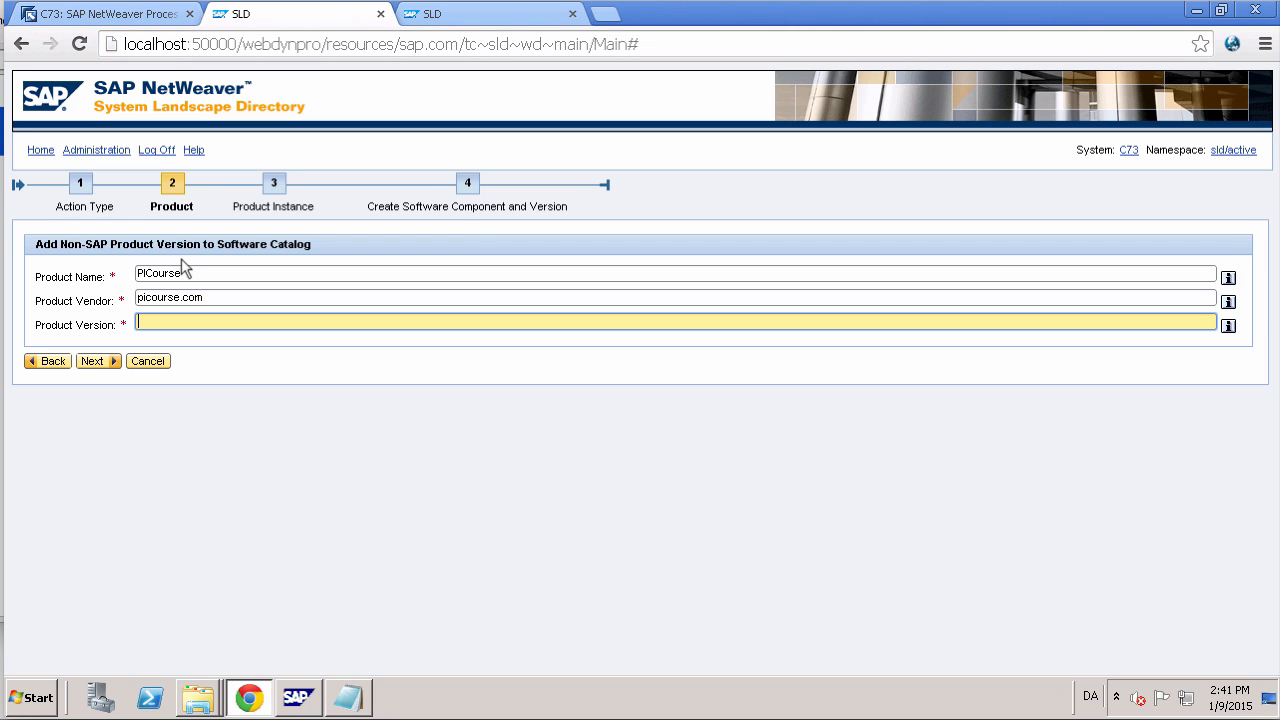
{"action": "type", "text": "2.0"}
{"action": "left_click", "coordinate": [93, 361]}
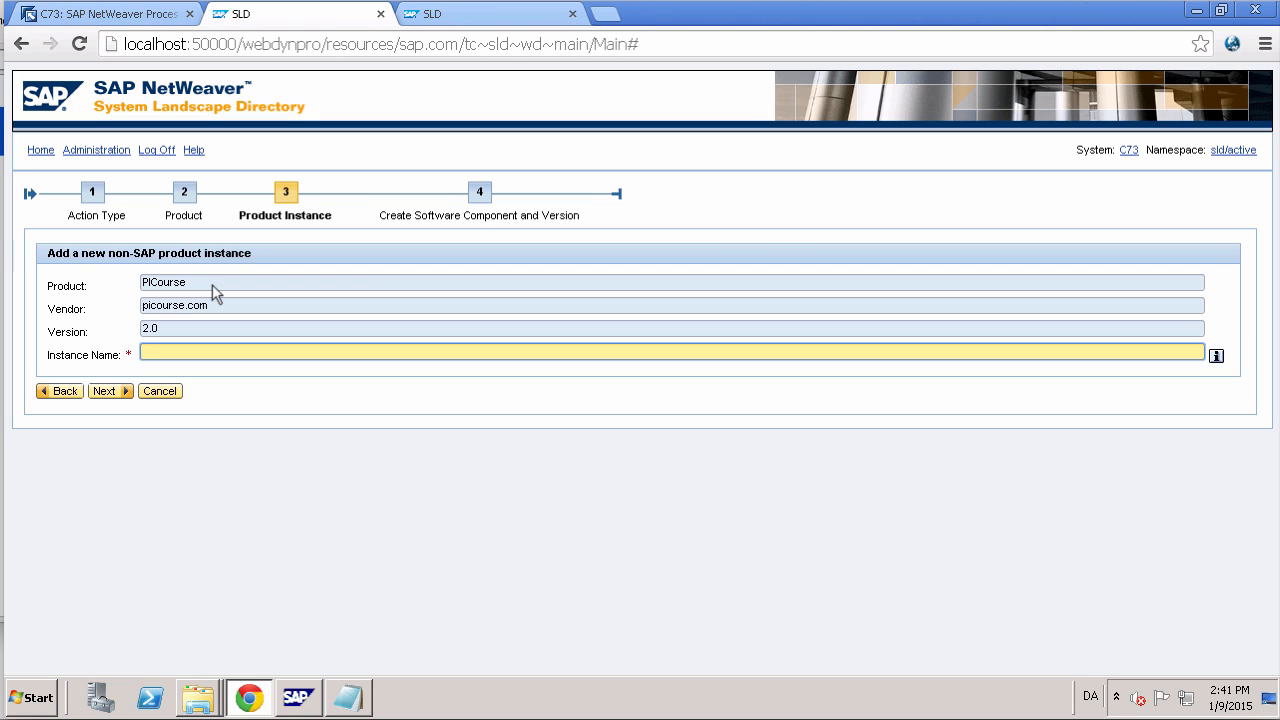
Name the product instance A_VENDOR, copy that name, and continue to the software component definition
{"action": "type", "text": "A_VENDOR"}
{"action": "key", "text": "ctrl+a"}
{"action": "key", "text": "ctrl+c"}
{"action": "left_click", "coordinate": [108, 391]}
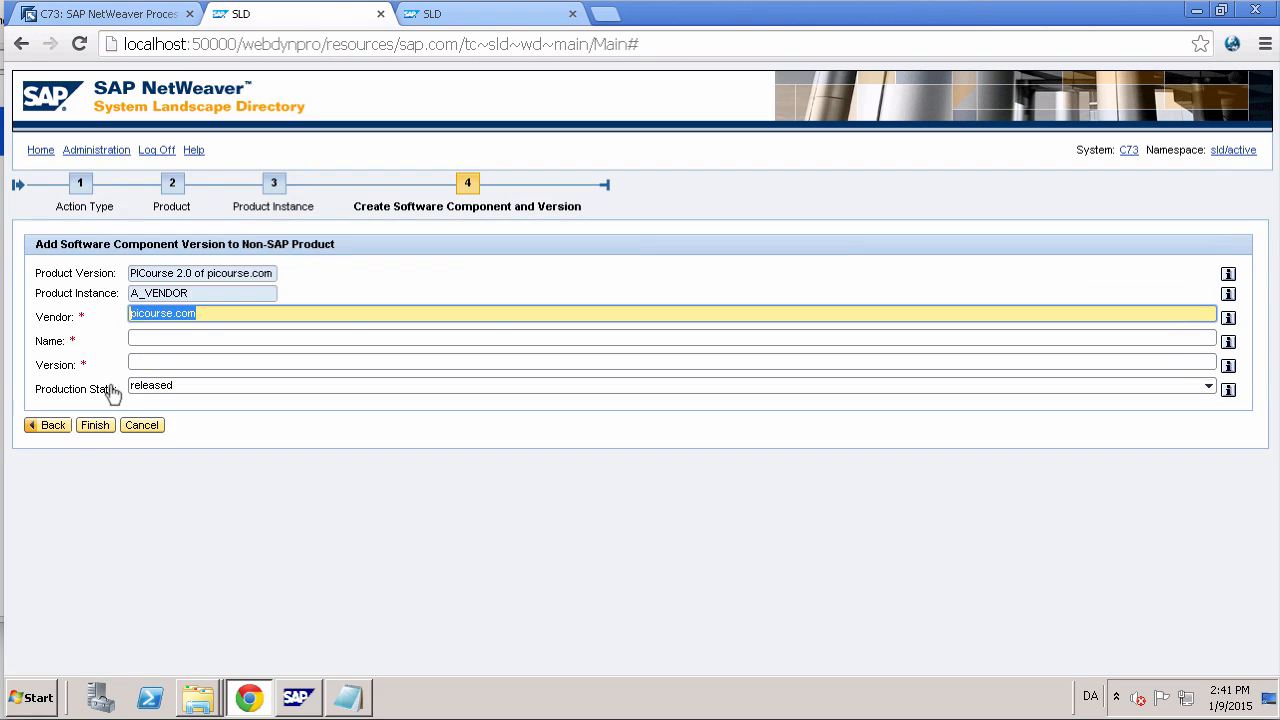
Create the software component with the copied name A_VENDOR and version picourse.com, and finish the product creation
{"action": "left_click", "coordinate": [168, 337]}
{"action": "key", "text": "ctrl+v"}
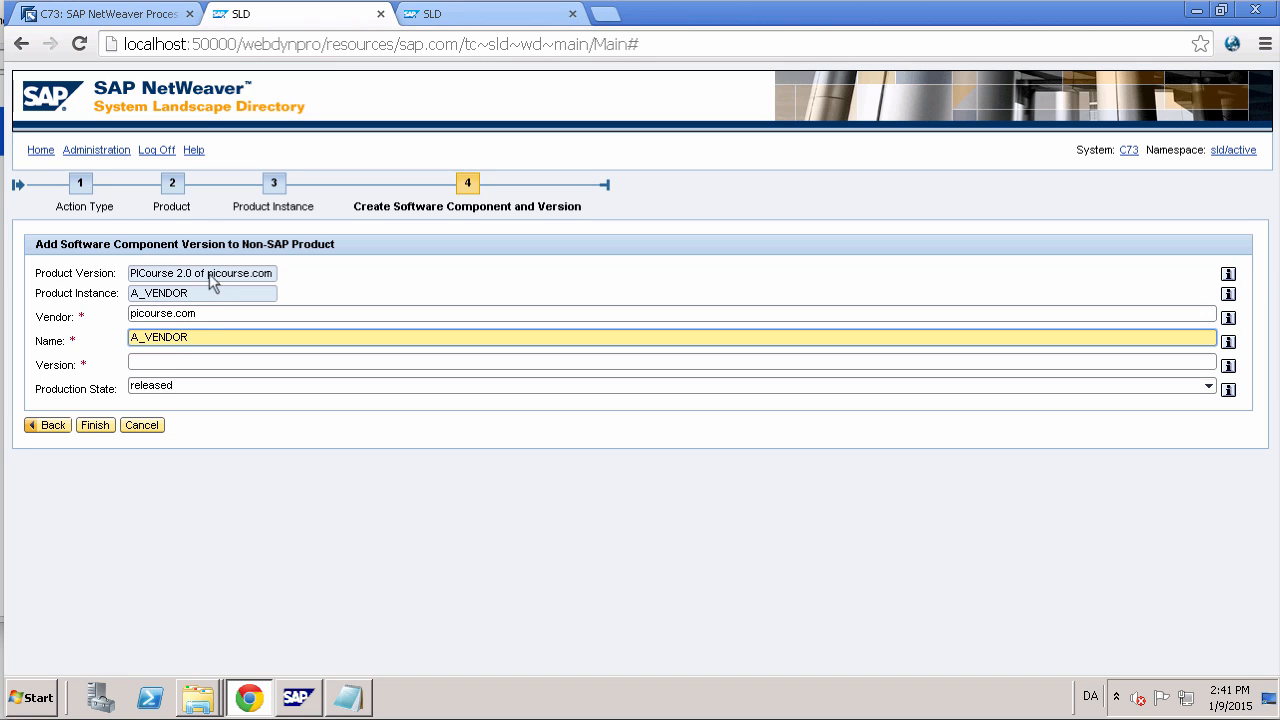
{"action": "left_click", "coordinate": [199, 358]}
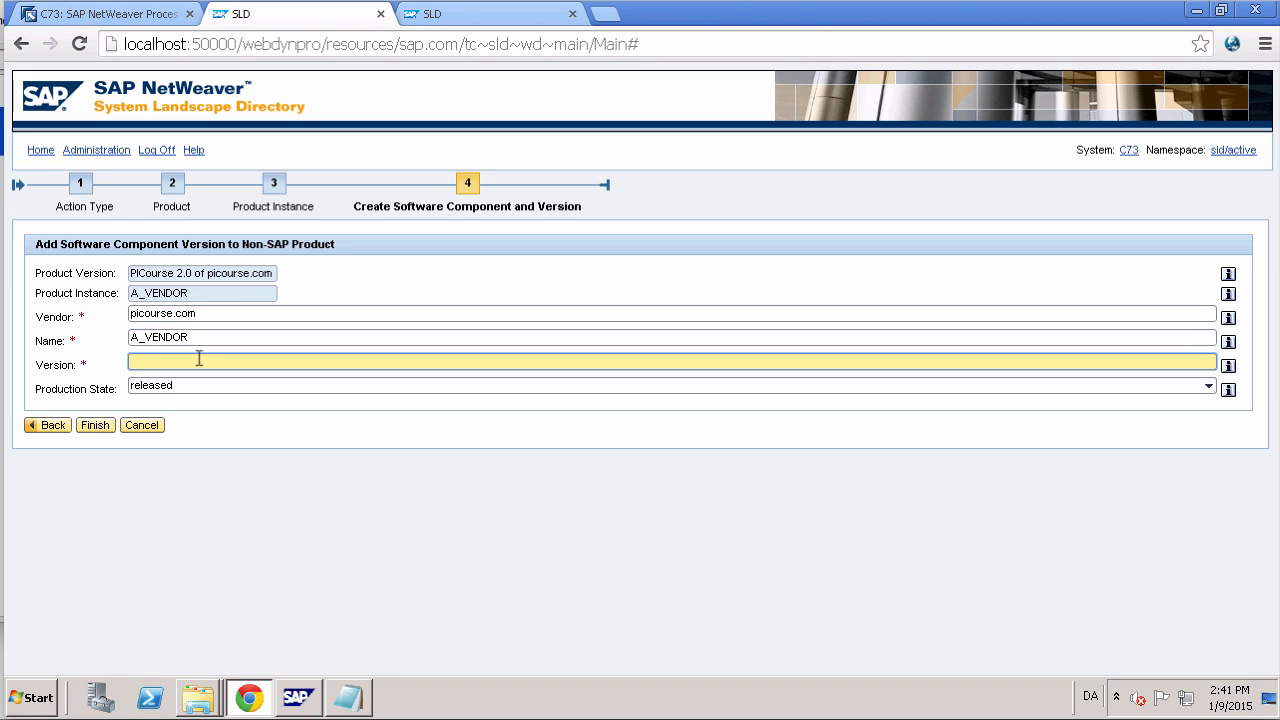
{"action": "type", "text": "picourse.com"}
{"action": "left_click", "coordinate": [96, 425]}
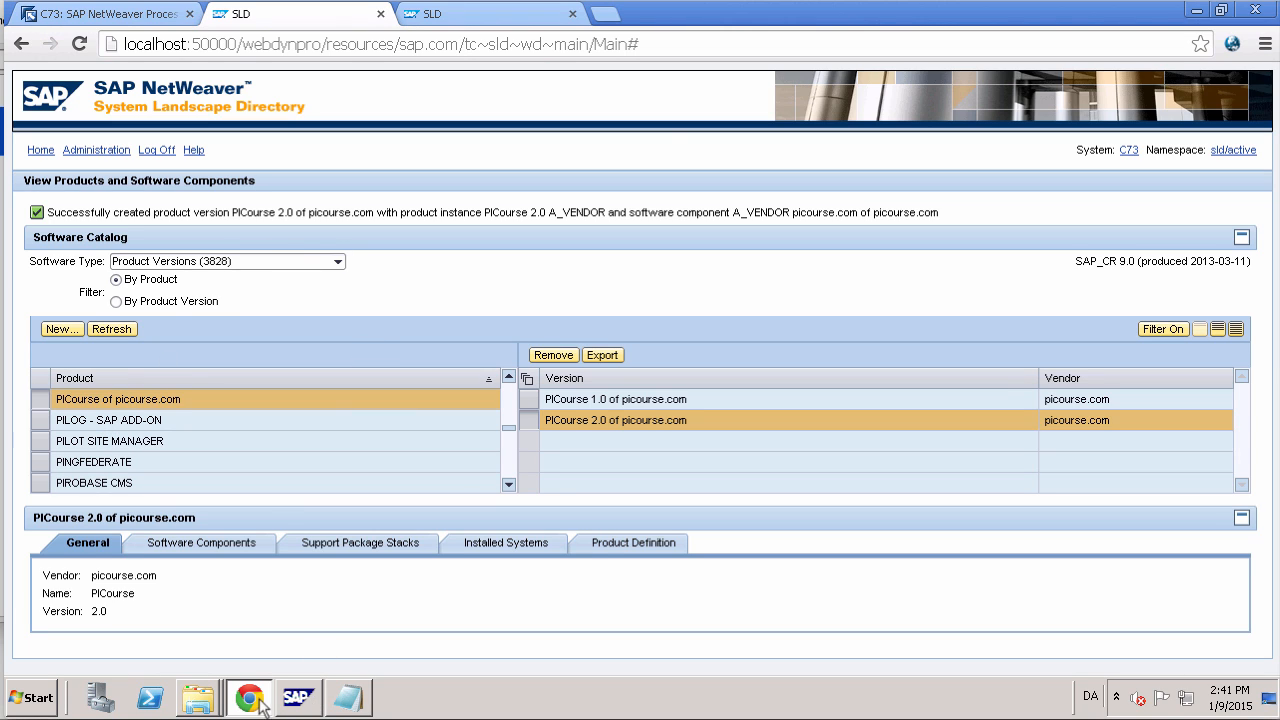
Launch the Enterprise Services Builder from the Process Integration Tools page, keeping and opening the downloaded repository (9).jnlp file
{"action": "left_click", "coordinate": [136, 24]}
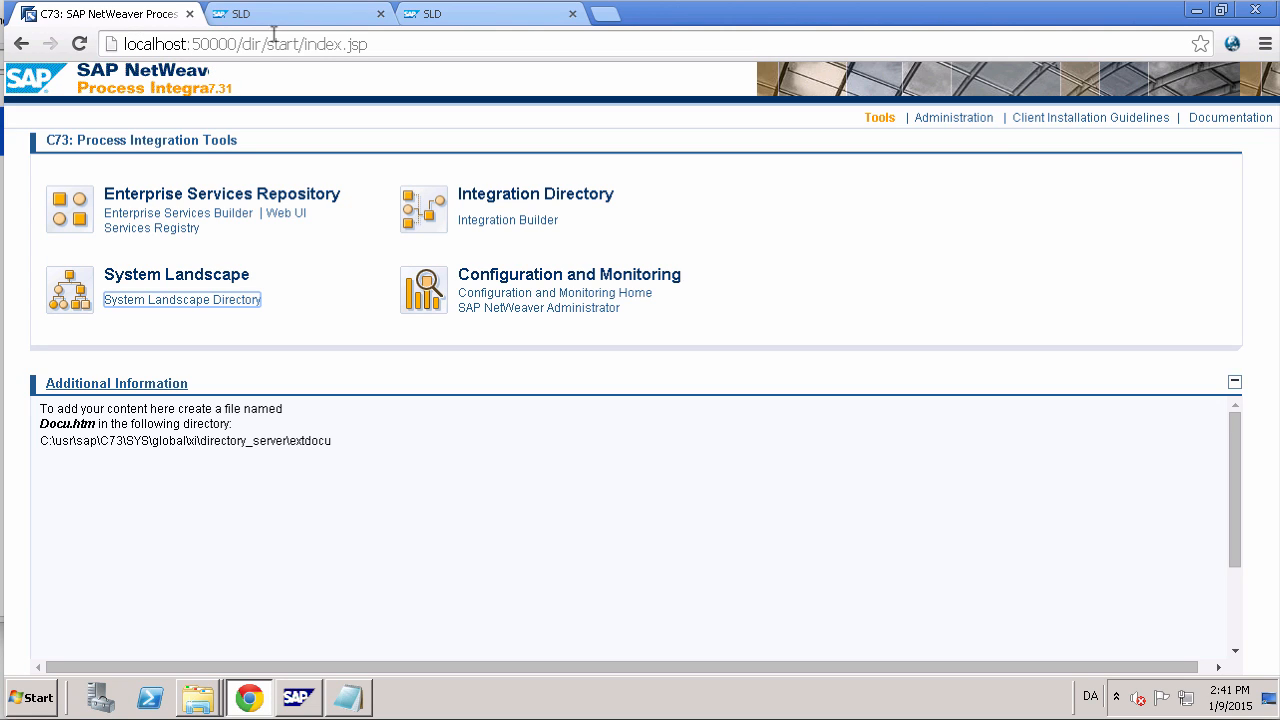
{"action": "left_click", "coordinate": [196, 214]}
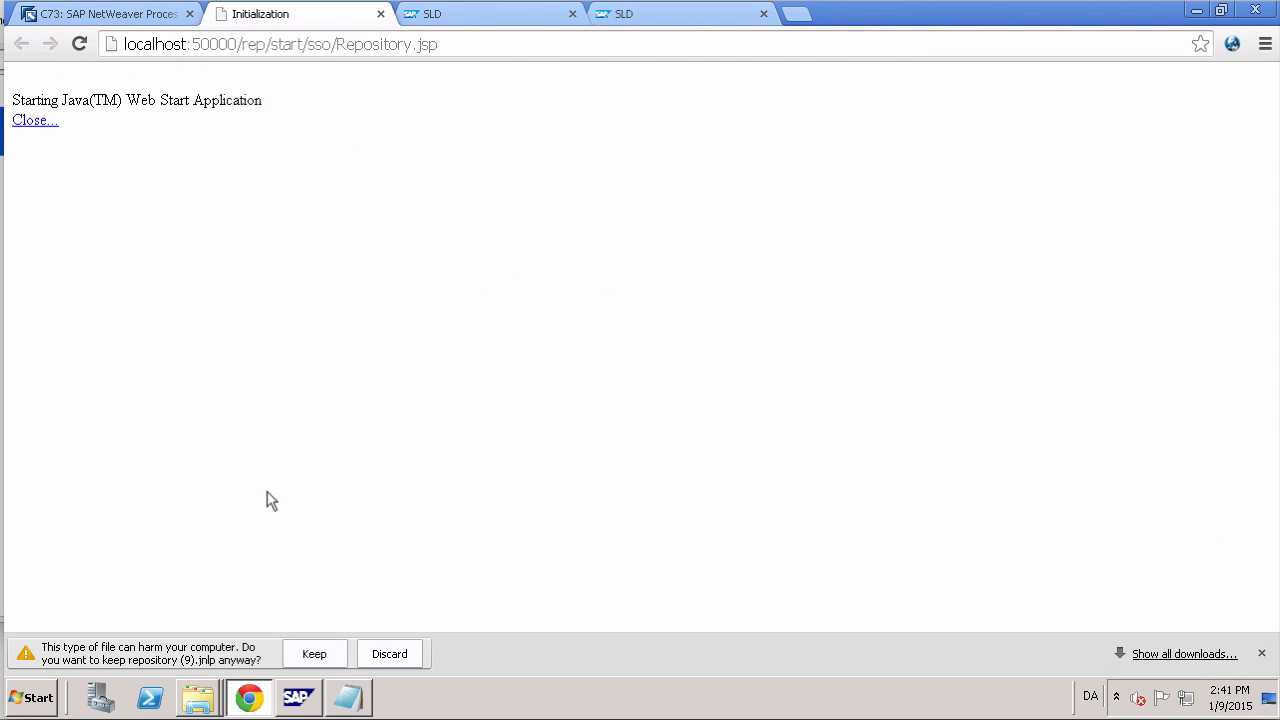
{"action": "left_click", "coordinate": [316, 653]}
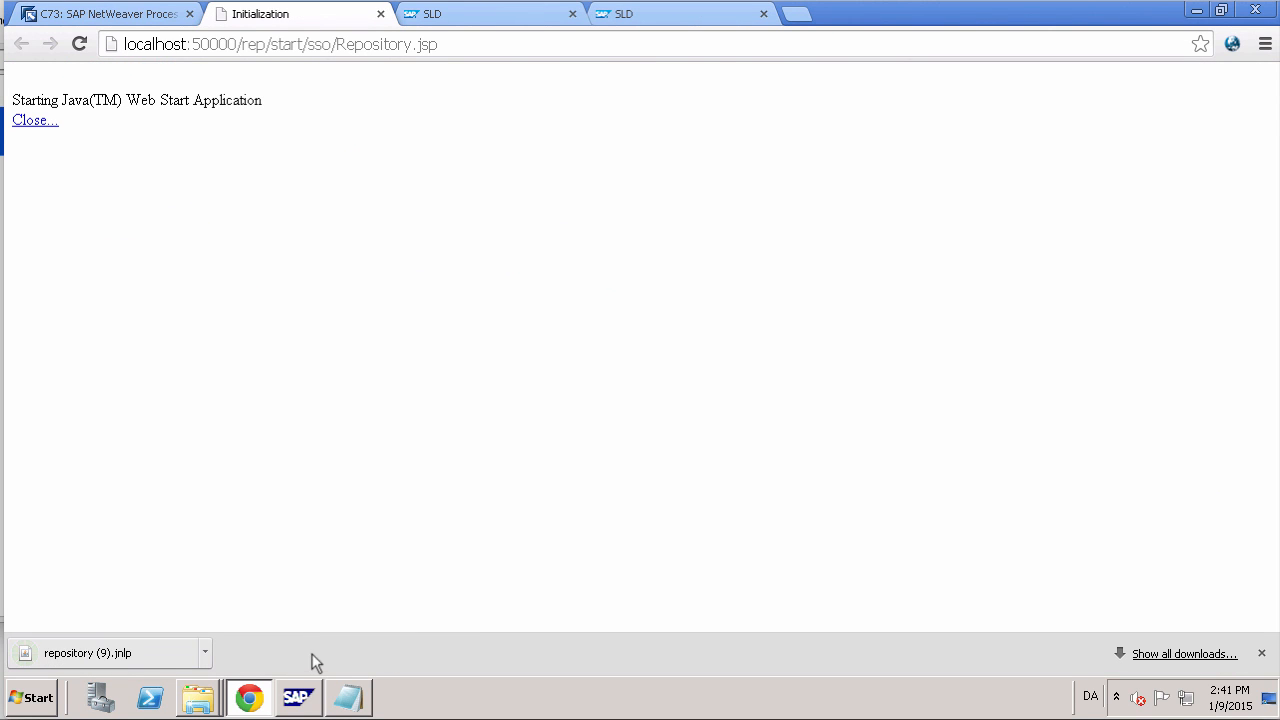
{"action": "left_click", "coordinate": [151, 660]}
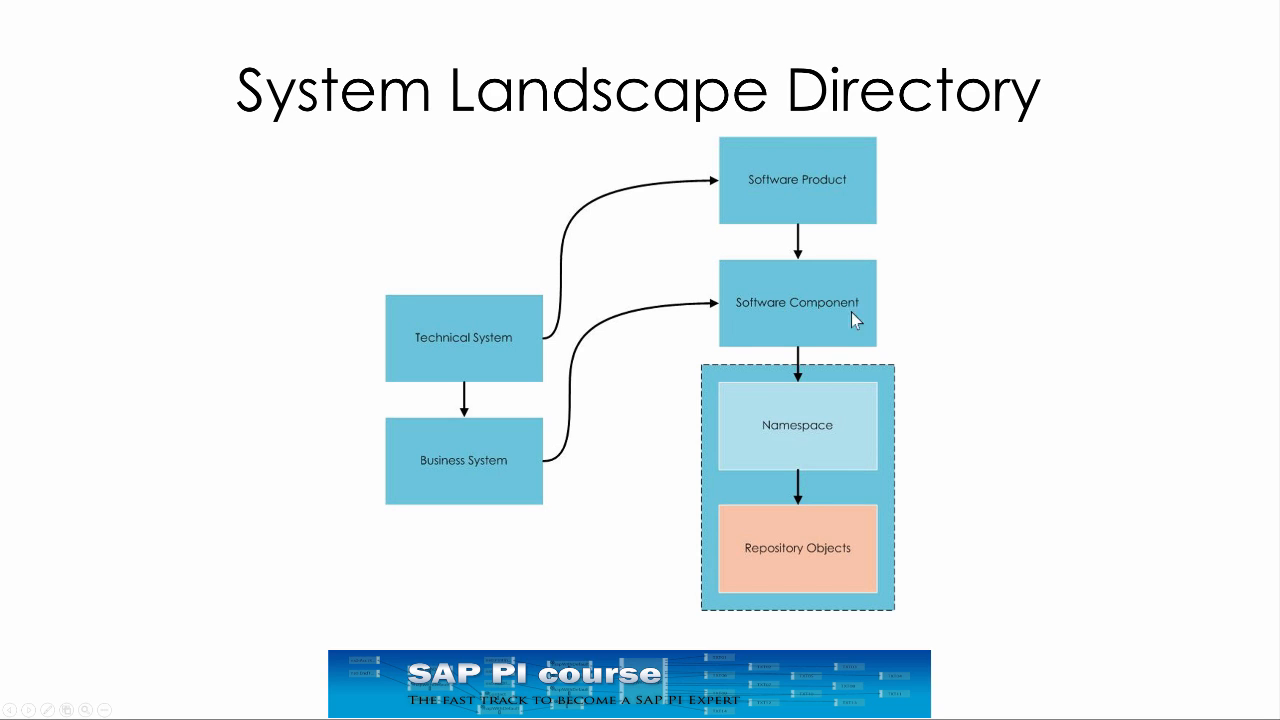
{"action": "left_click", "coordinate": [764, 494]}
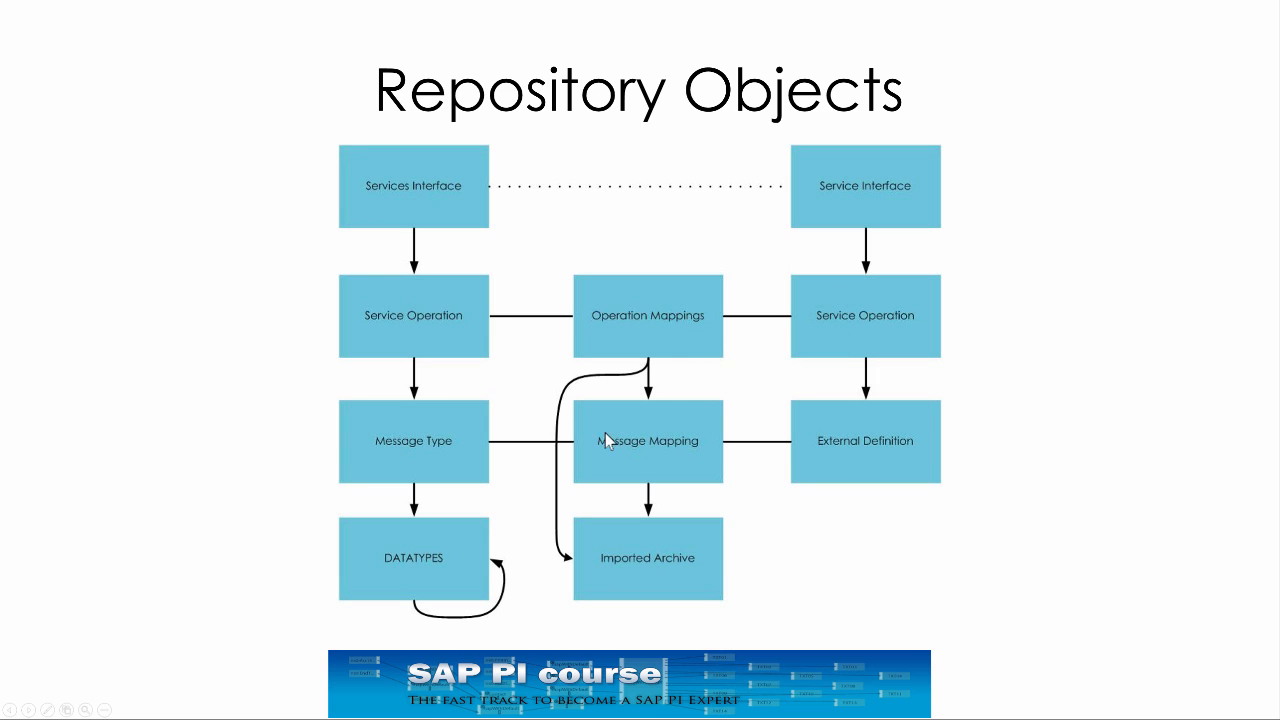
{"action": "left_click", "coordinate": [628, 450]}
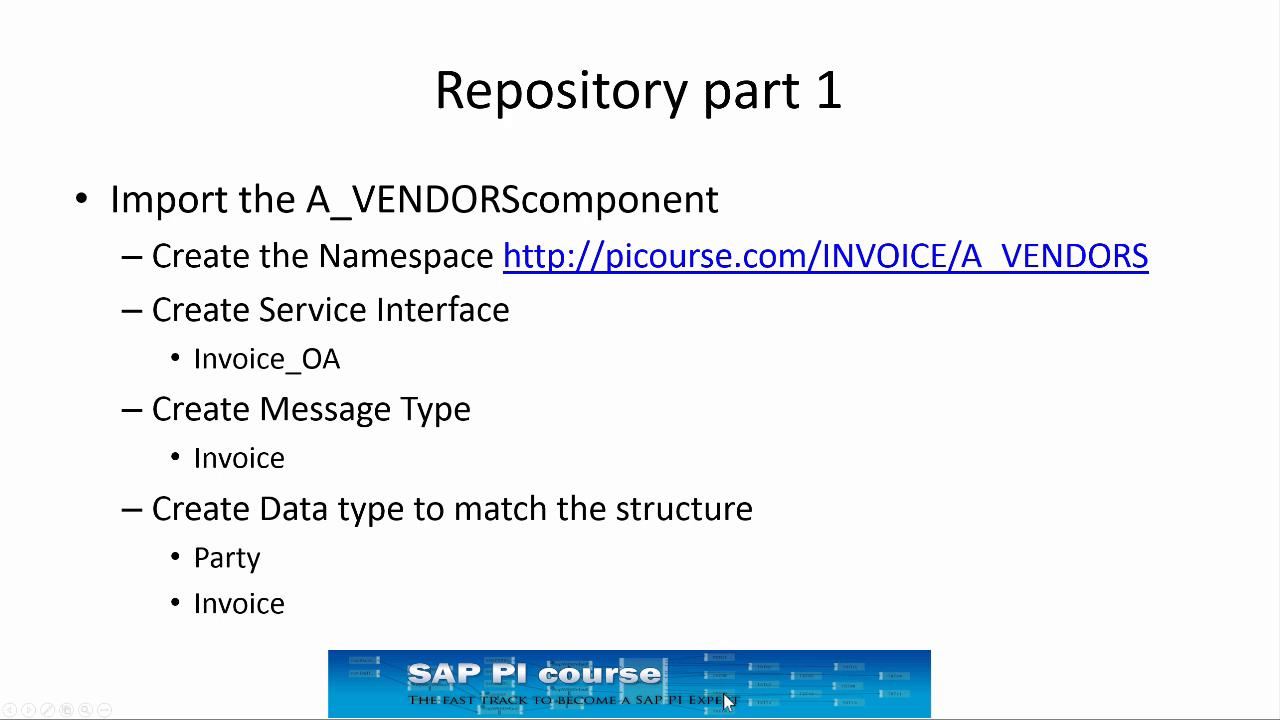
{"action": "key", "text": "alt+Tab"}
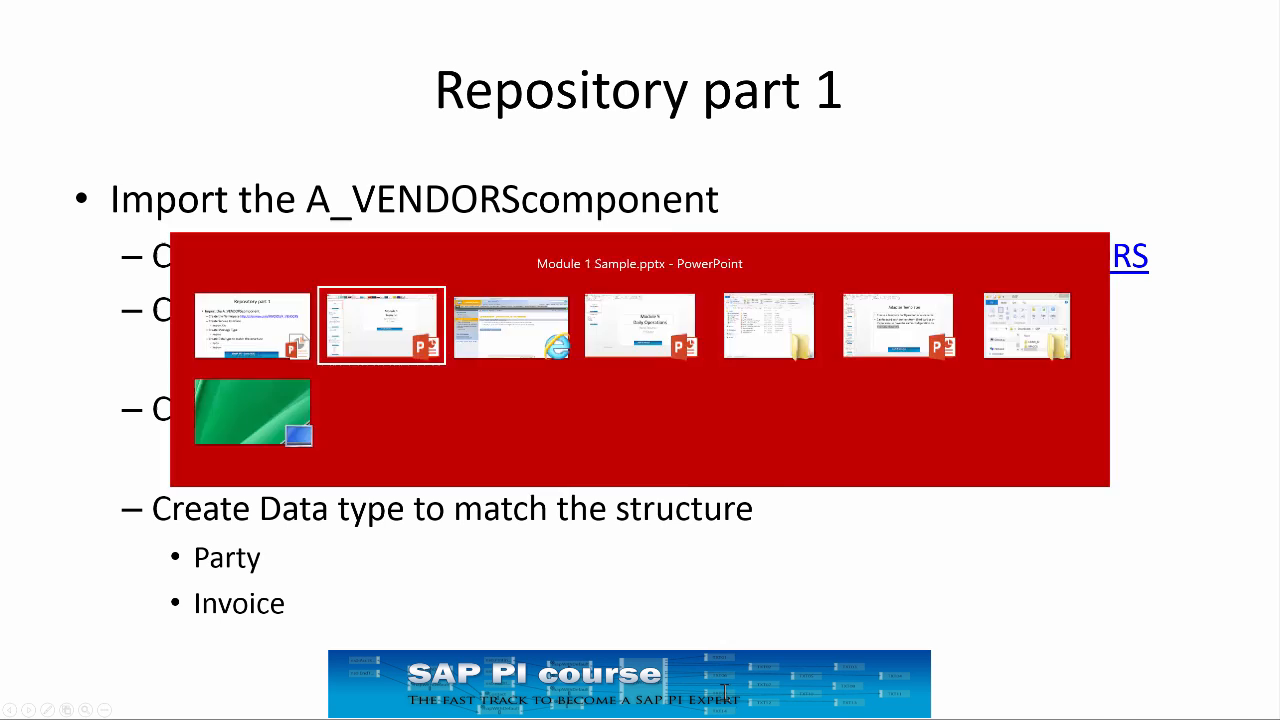
{"action": "key", "text": "alt+Tab"}
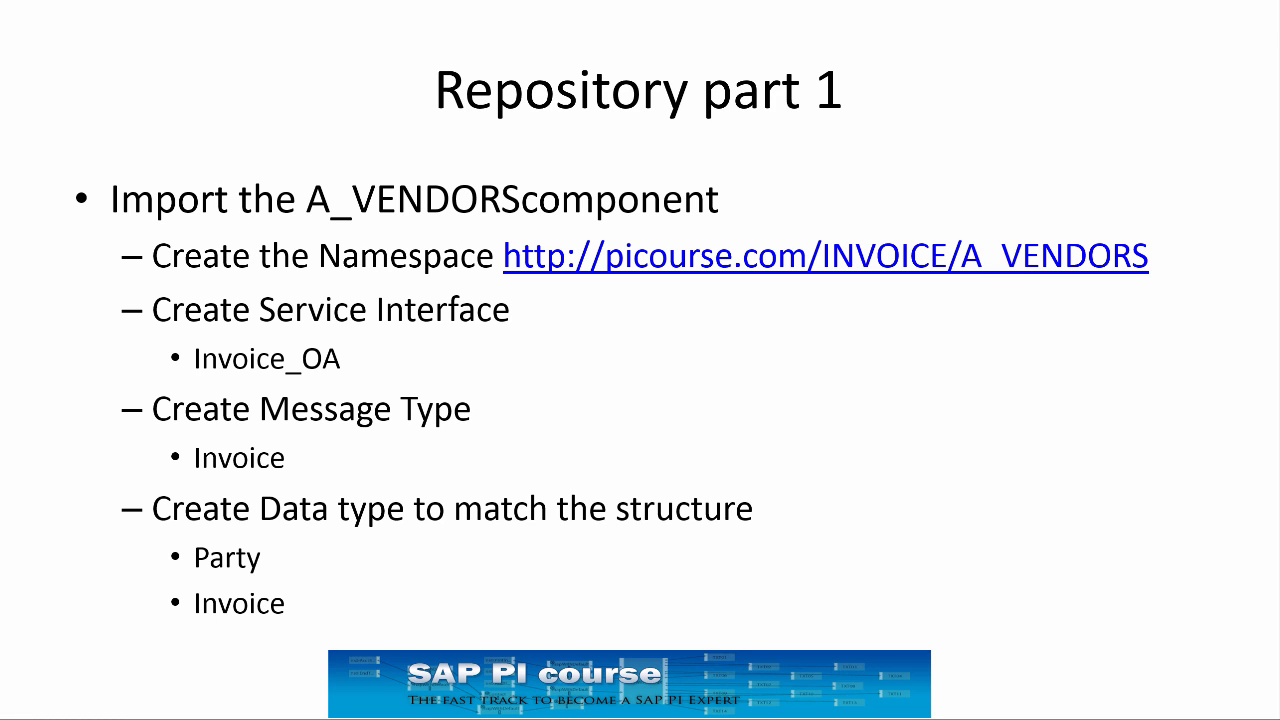
Return to the browser session, accept the security risk to run the Enterprise Services Builder, and close the Initialization page
{"action": "key", "text": "alt+Tab"}
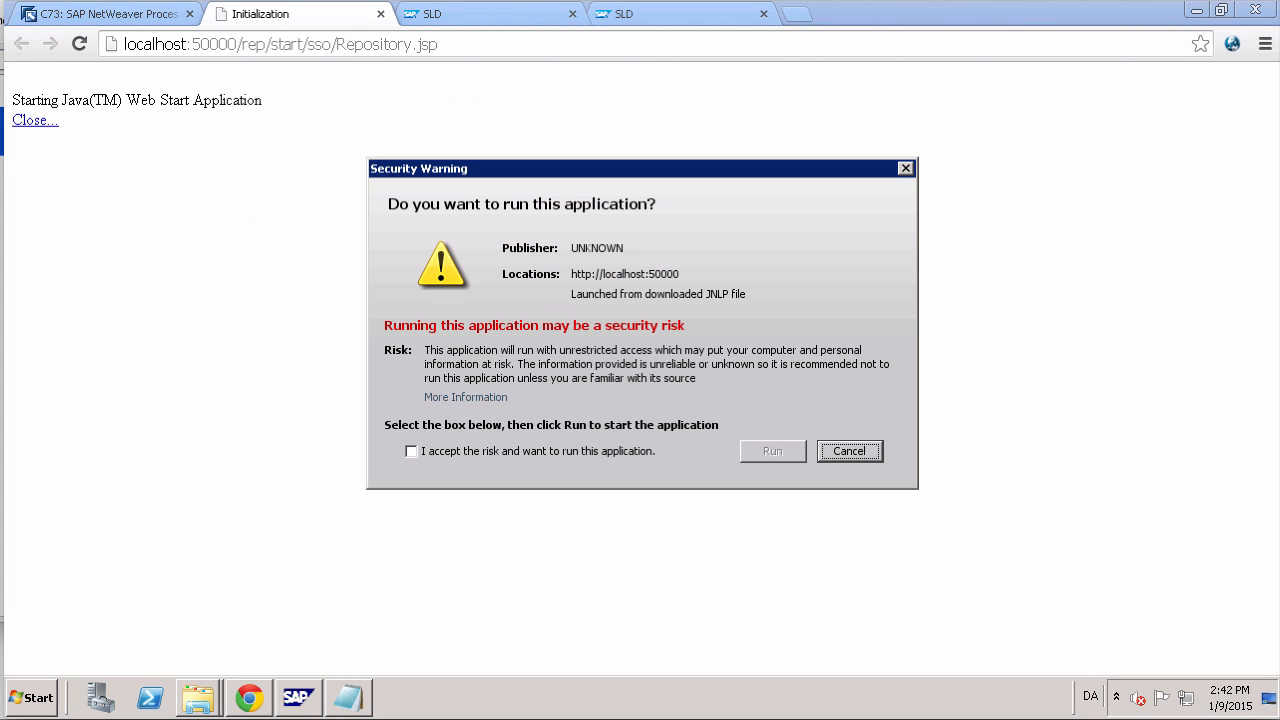
{"action": "left_click", "coordinate": [599, 450]}
{"action": "left_click", "coordinate": [768, 451]}
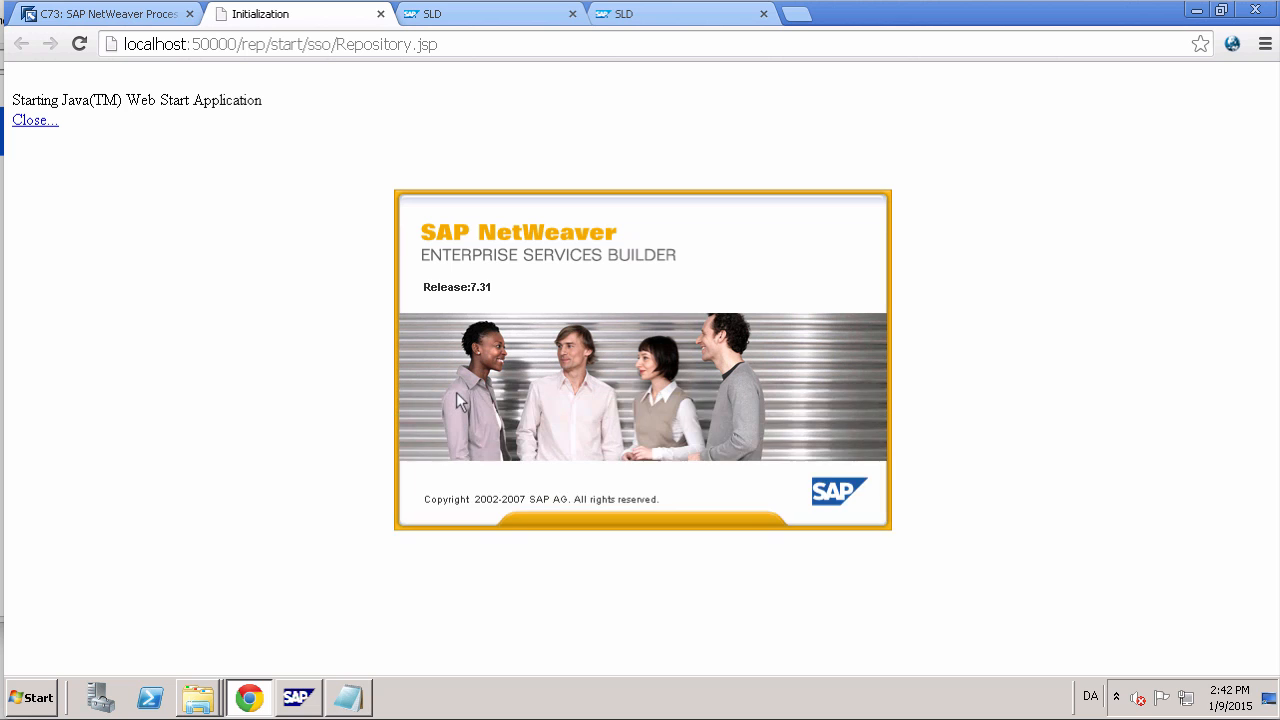
{"action": "left_click", "coordinate": [380, 14]}
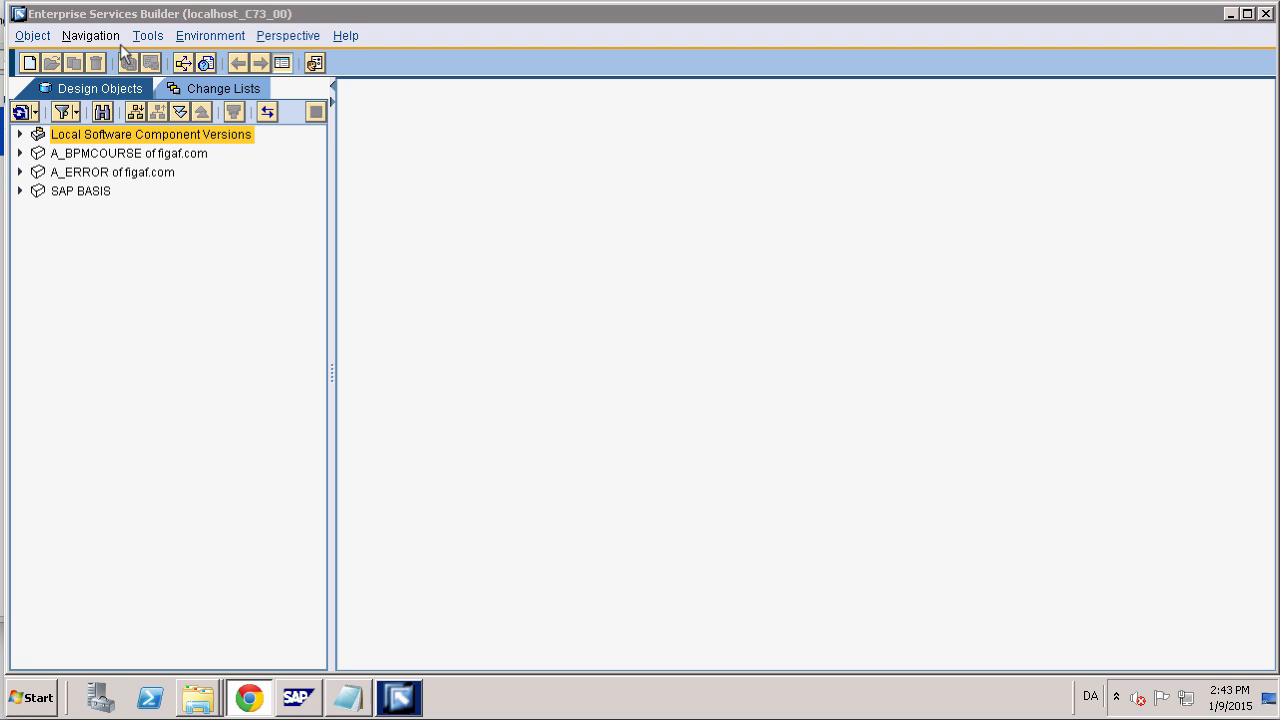
Create a software component version by importing A_VENDOR of picourse.com from the SLD
{"action": "left_click", "coordinate": [32, 36]}
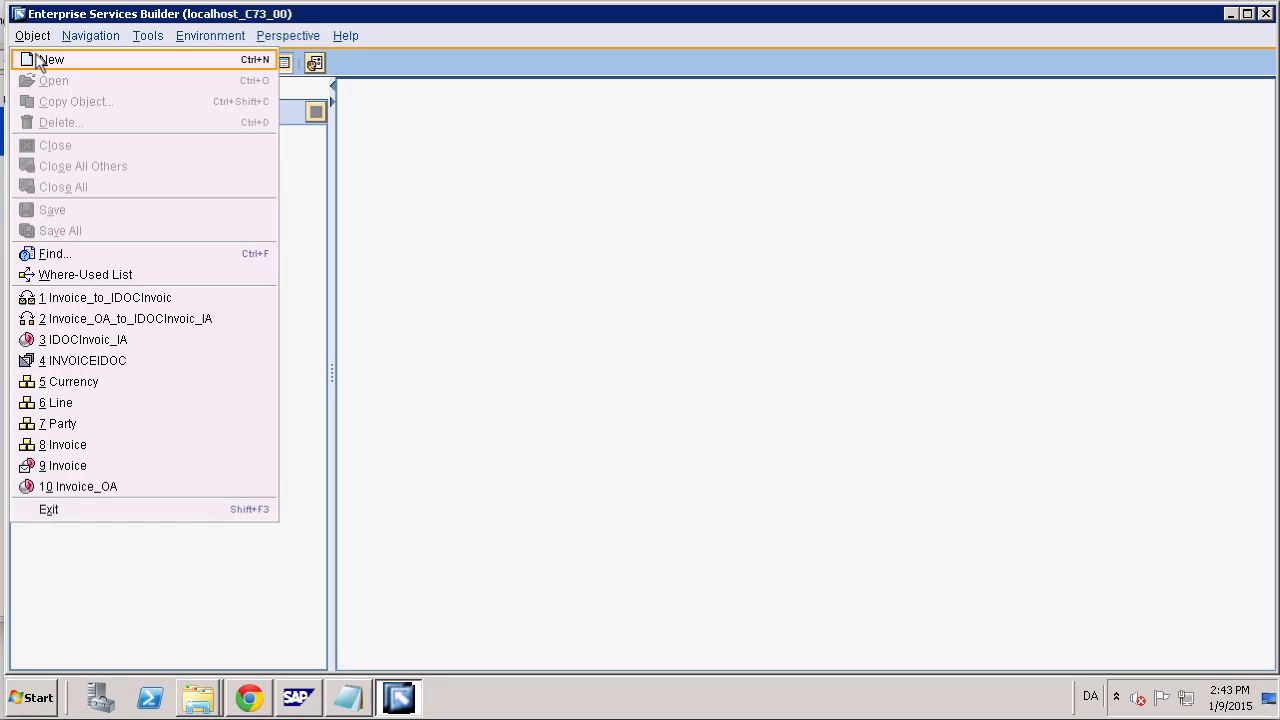
{"action": "left_click", "coordinate": [45, 60]}
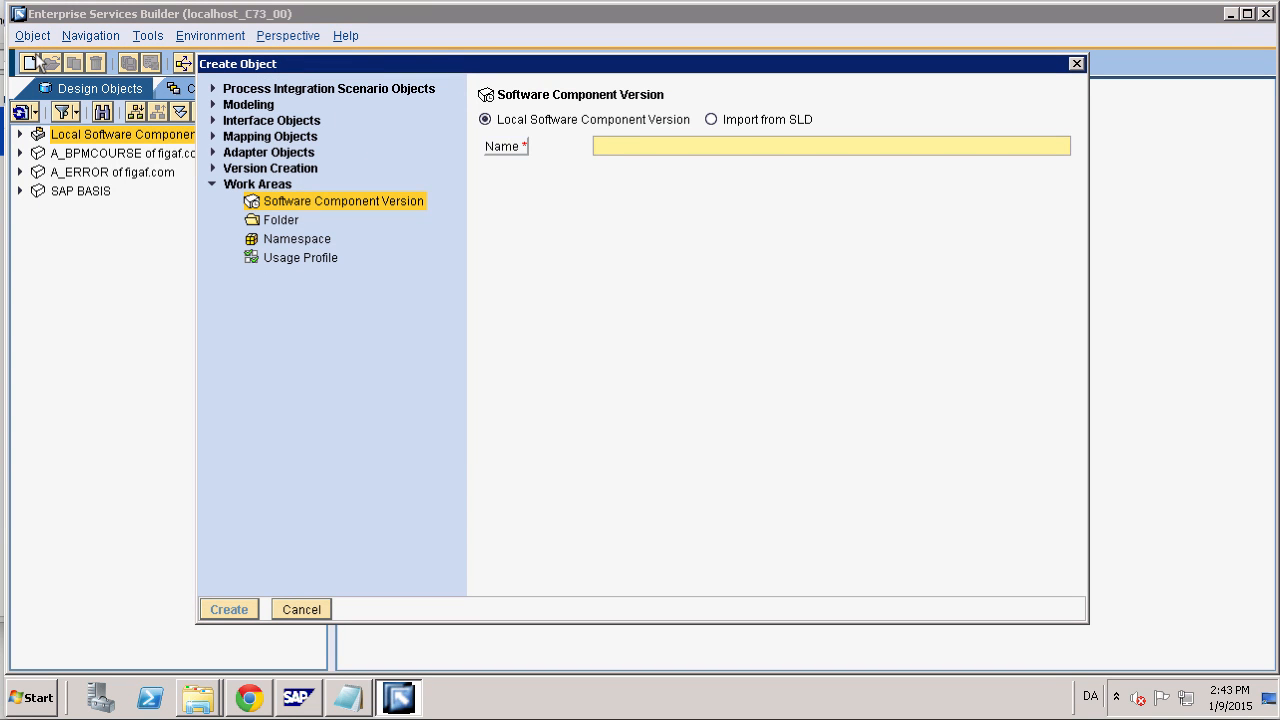
{"action": "left_click", "coordinate": [729, 121]}
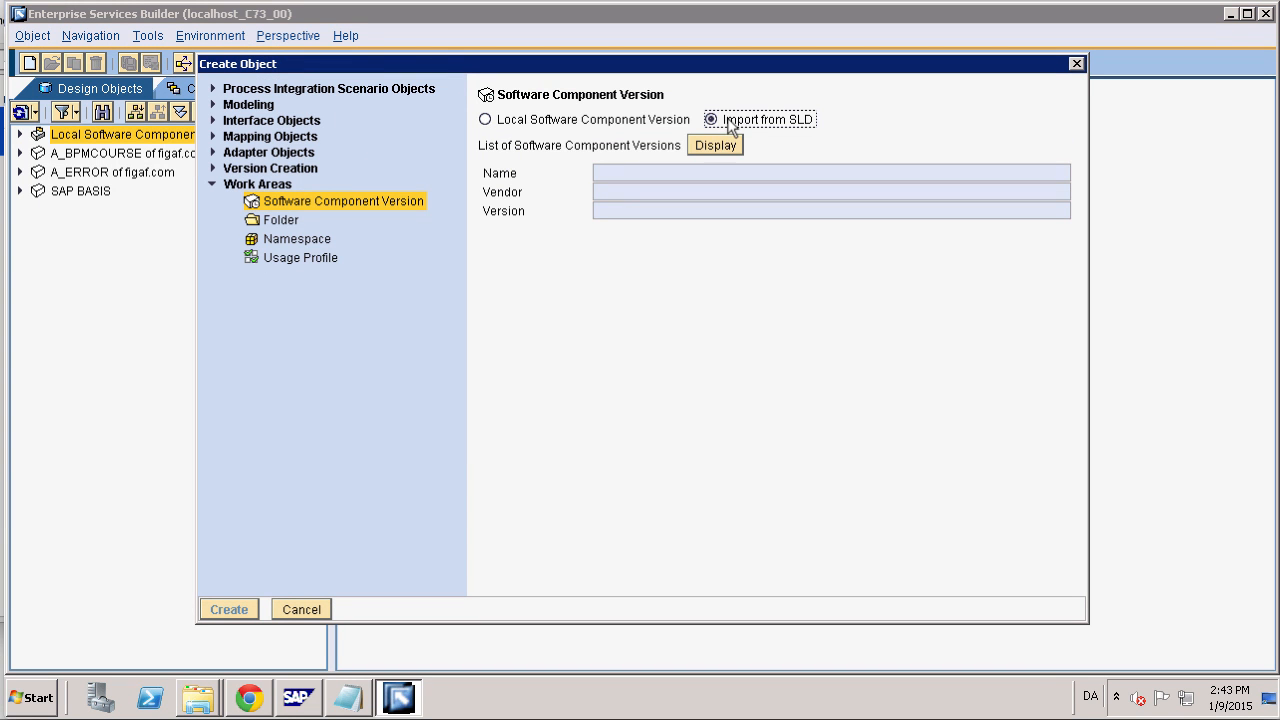
{"action": "left_click", "coordinate": [725, 147]}
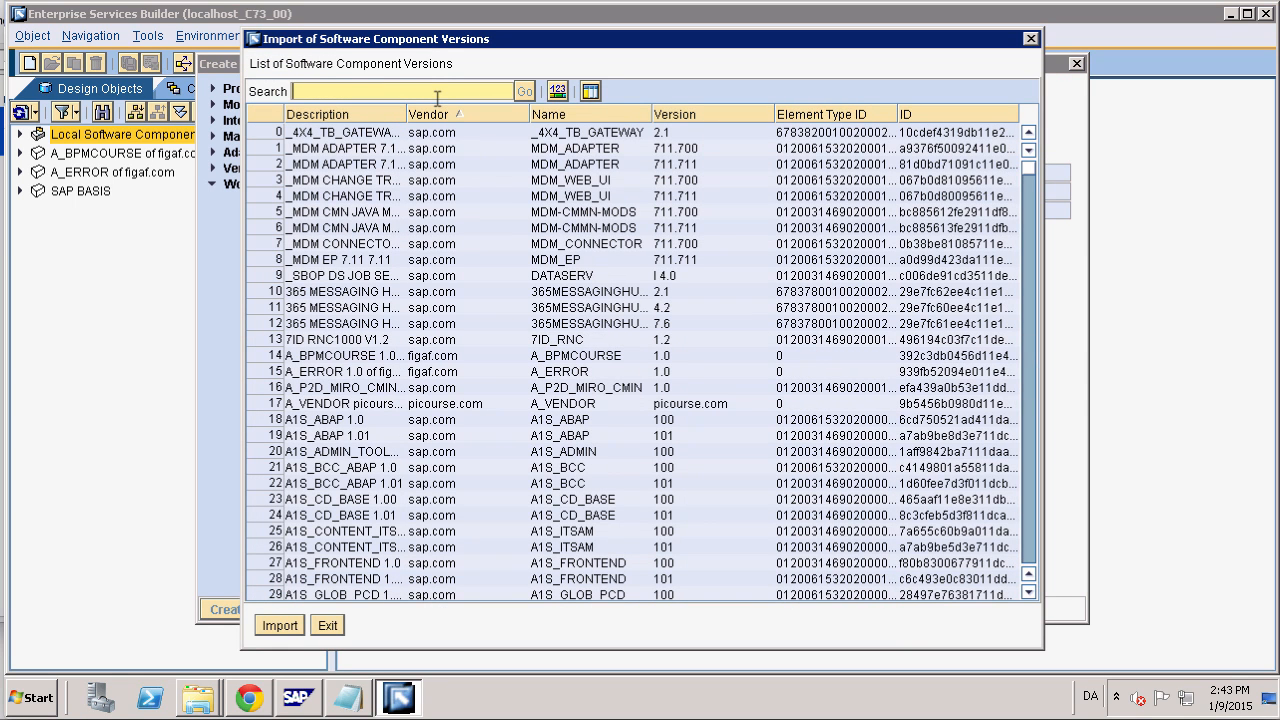
{"action": "key", "text": "ctrl+v"}
{"action": "key", "text": "Return"}
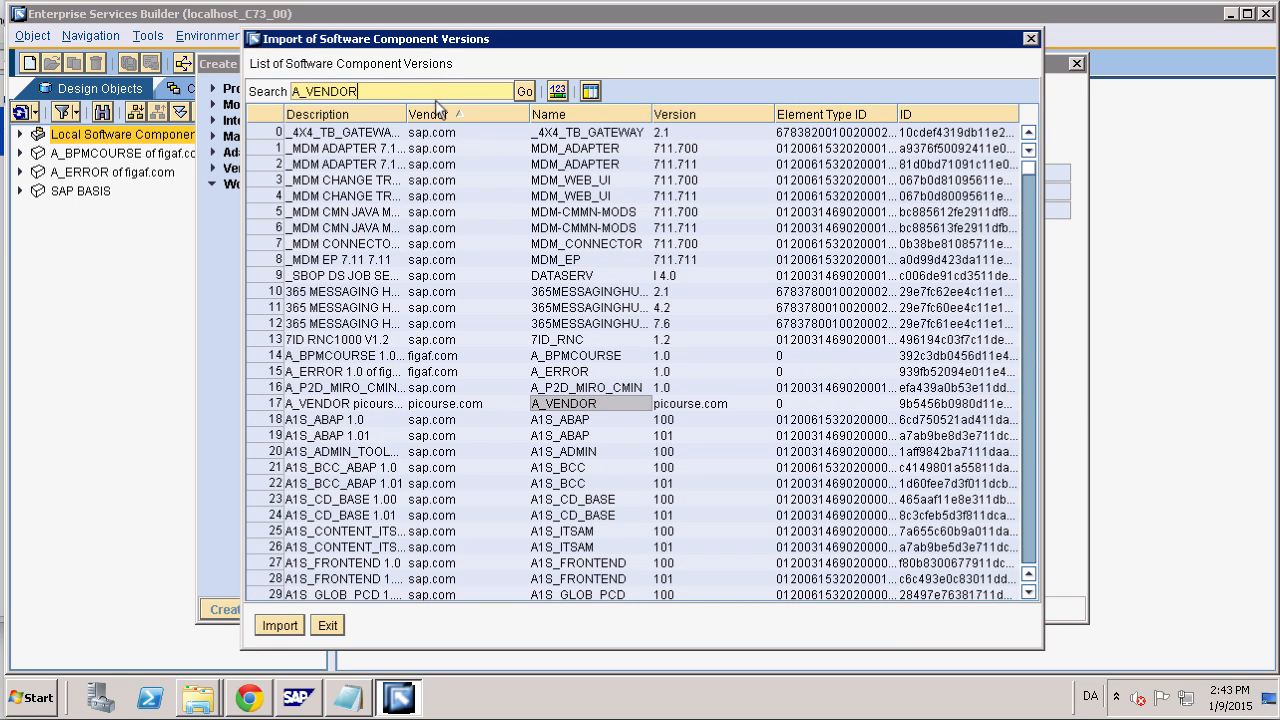
{"action": "double_click", "coordinate": [357, 405]}
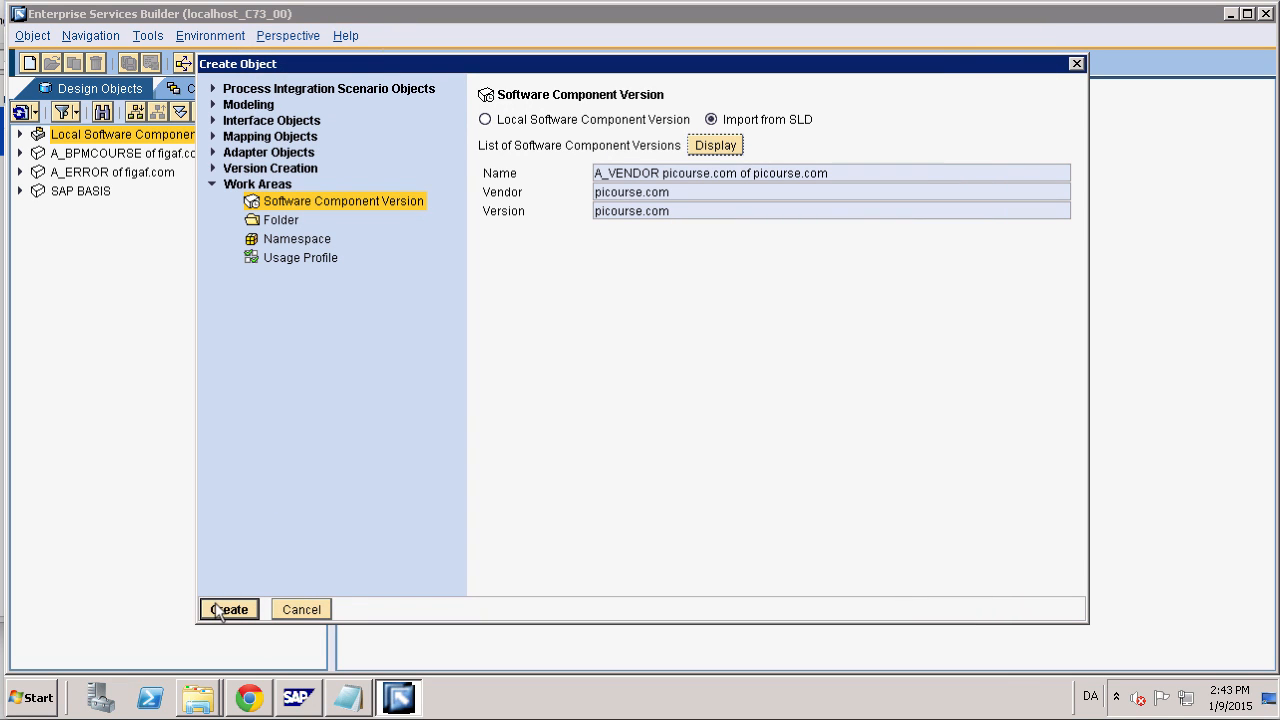
{"action": "left_click", "coordinate": [216, 607]}
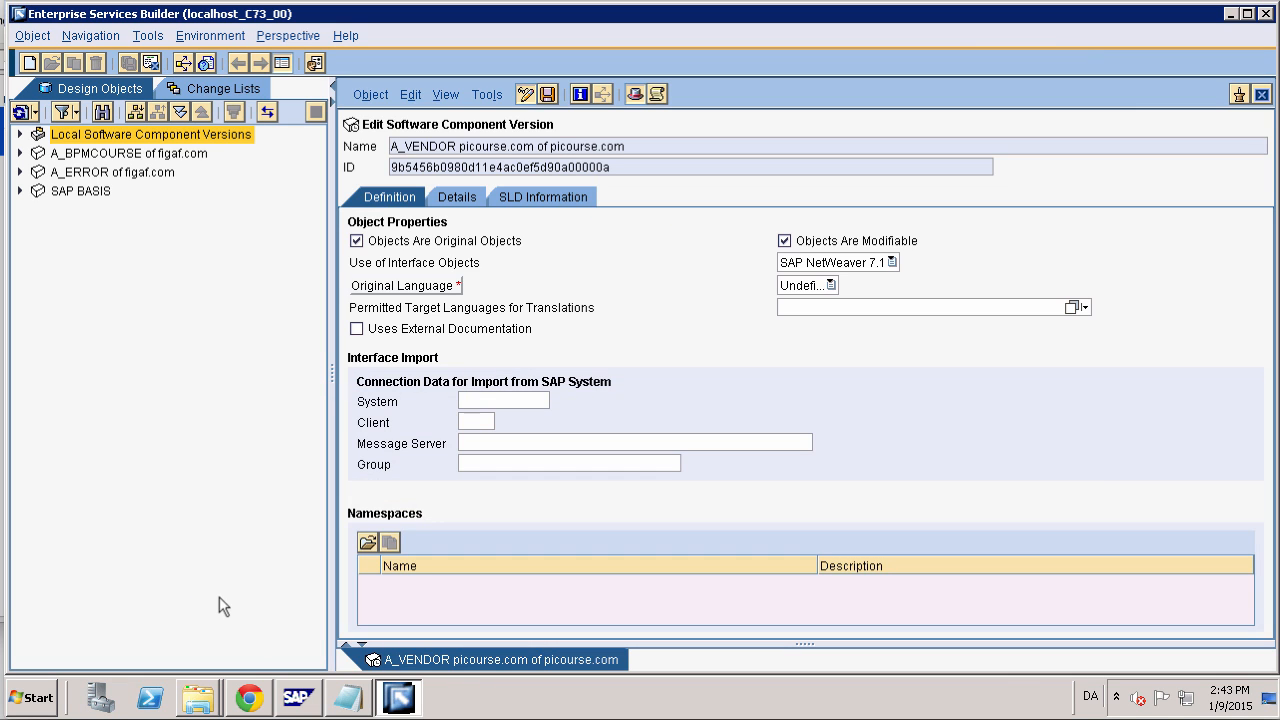
Set the original language of the A_VENDOR software component version to English and save it
{"action": "left_click", "coordinate": [805, 286]}
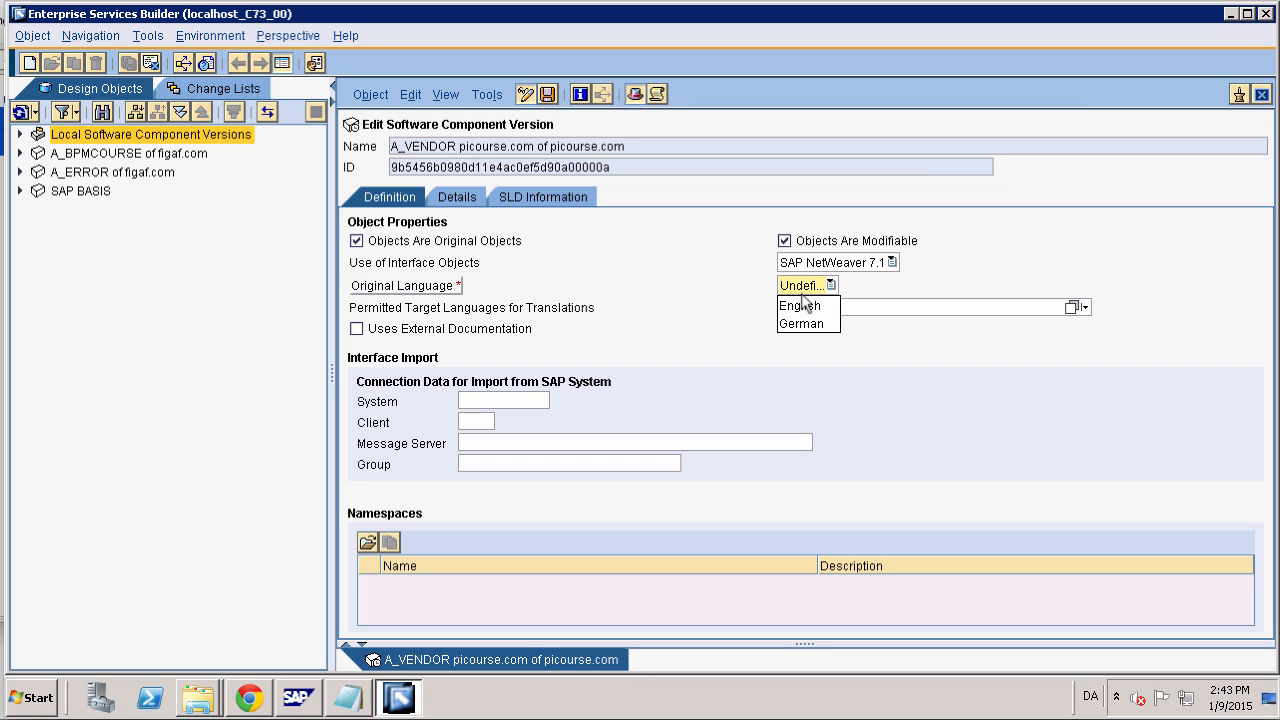
{"action": "left_click", "coordinate": [801, 301]}
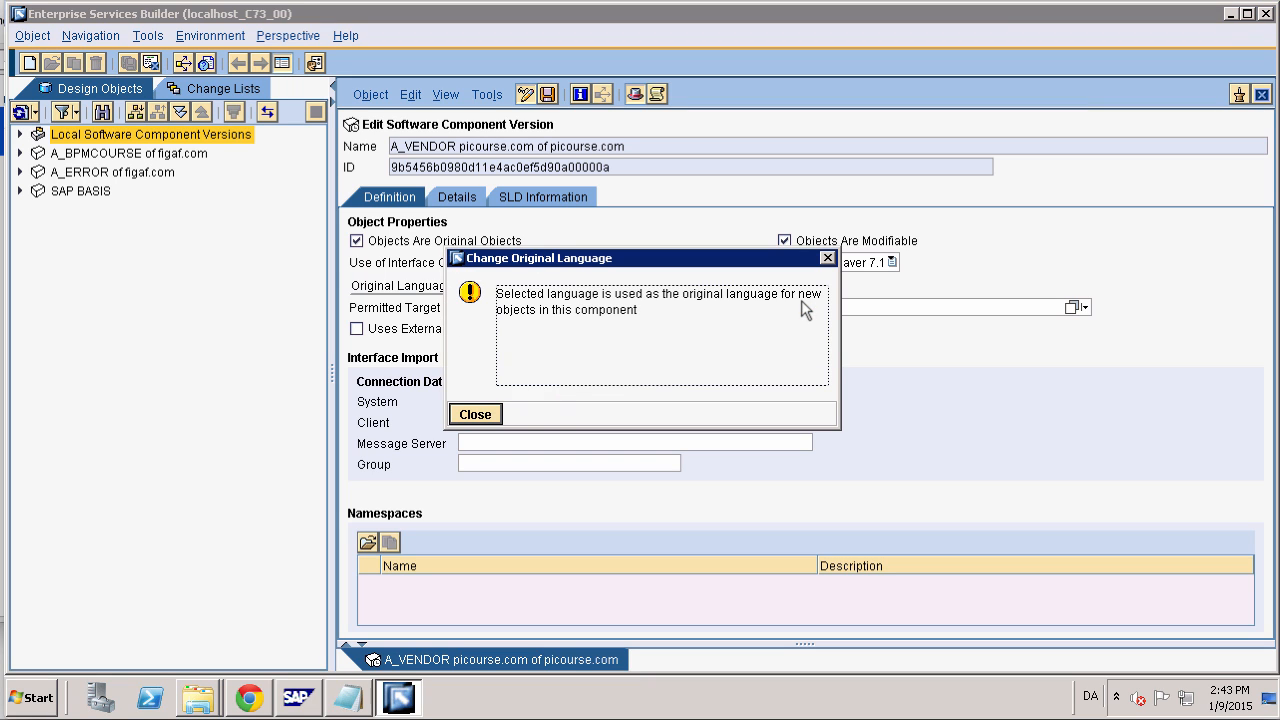
{"action": "left_click", "coordinate": [476, 414]}
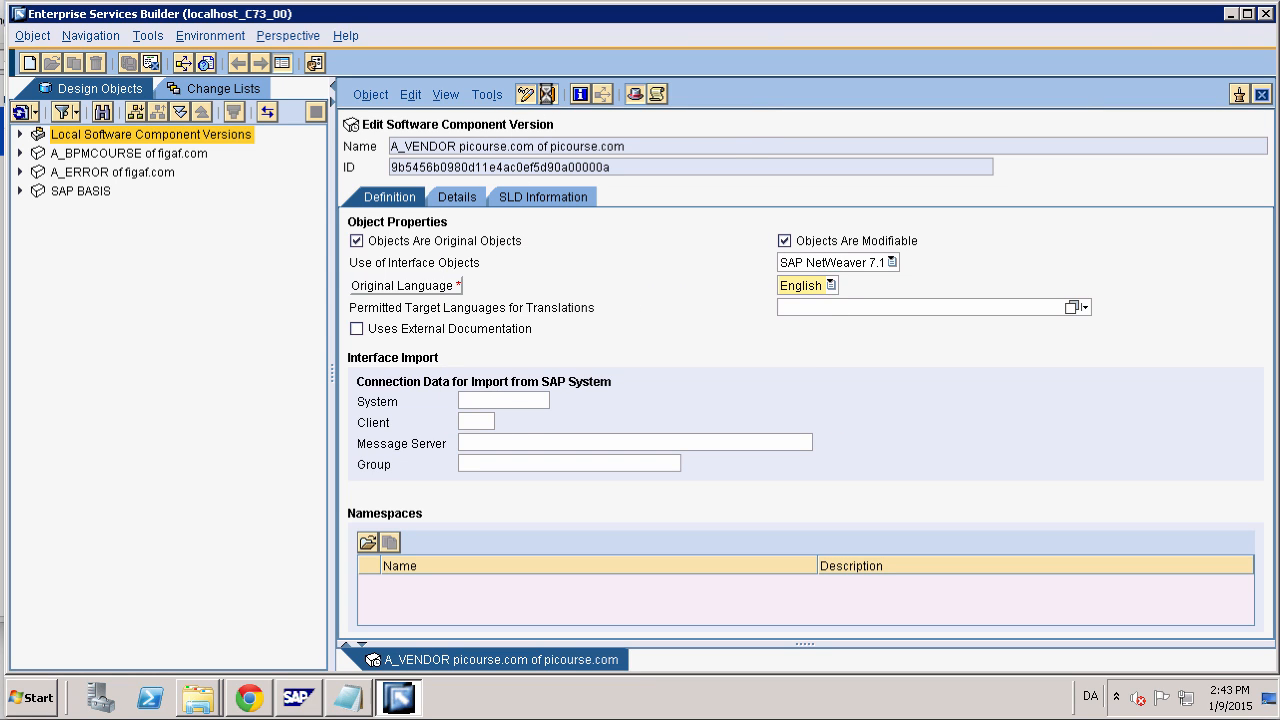
{"action": "left_click", "coordinate": [547, 96]}
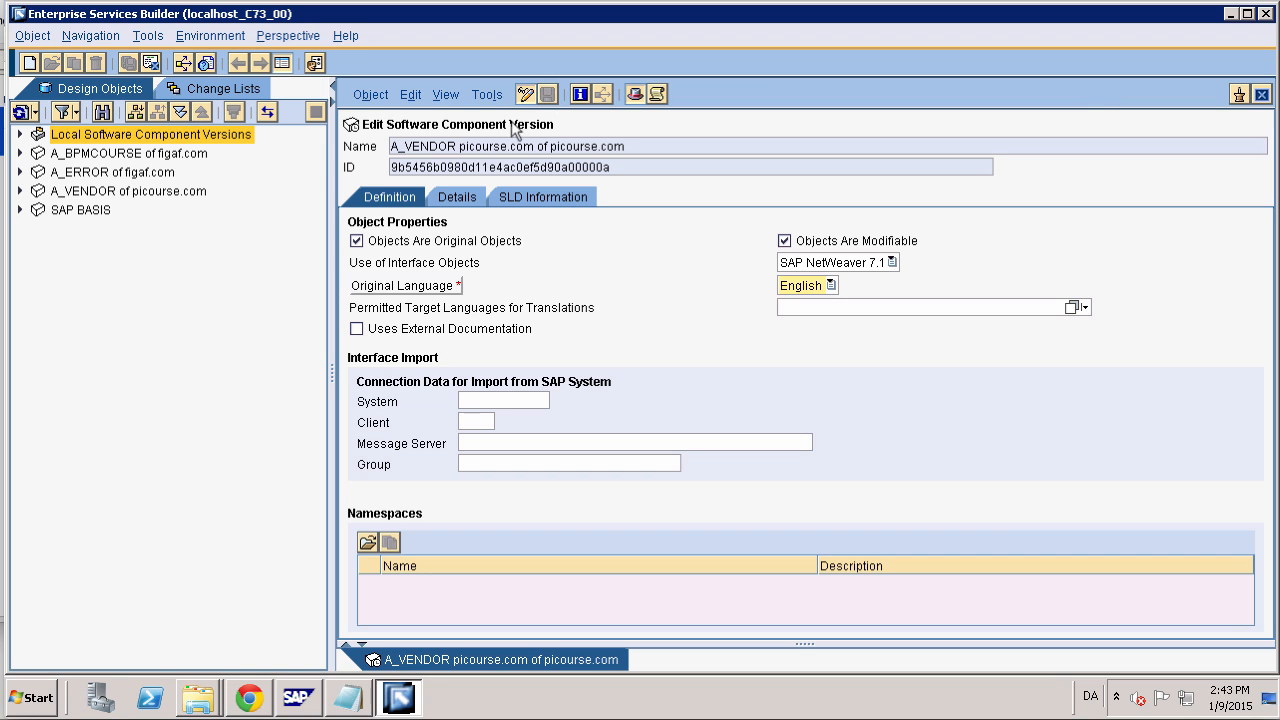
{"action": "double_click", "coordinate": [39, 192]}
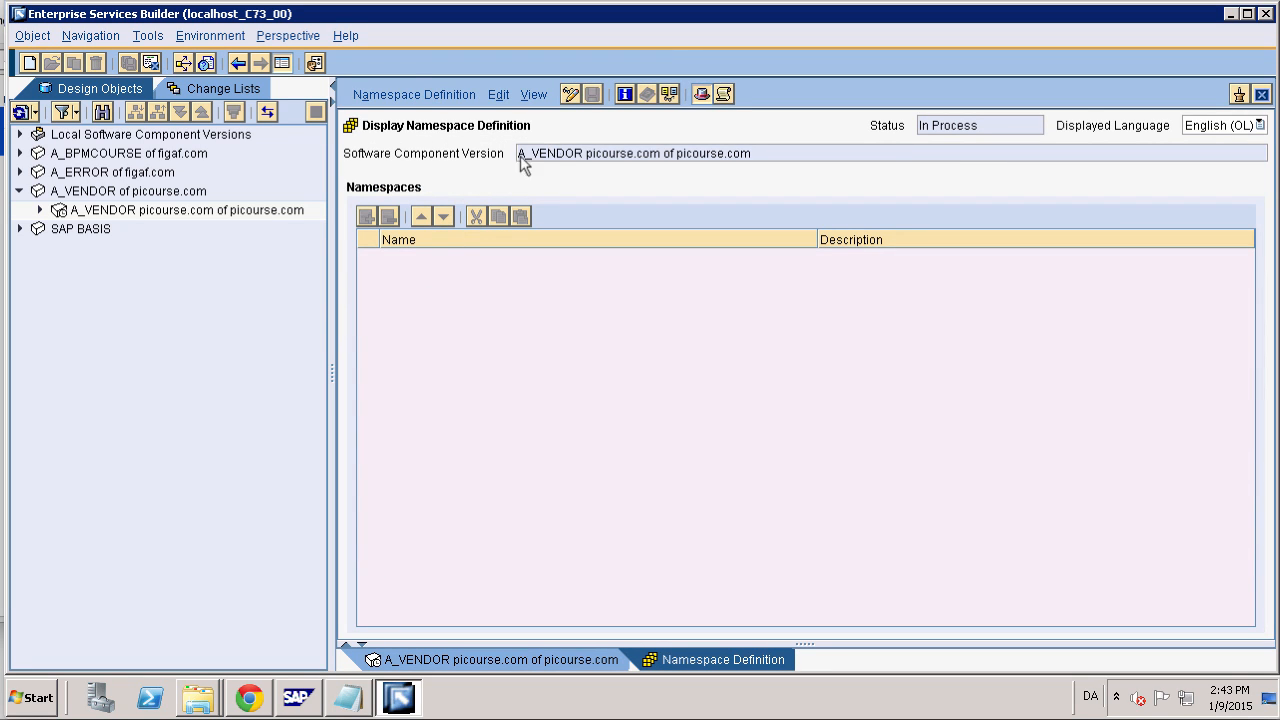
{"action": "left_click", "coordinate": [572, 94]}
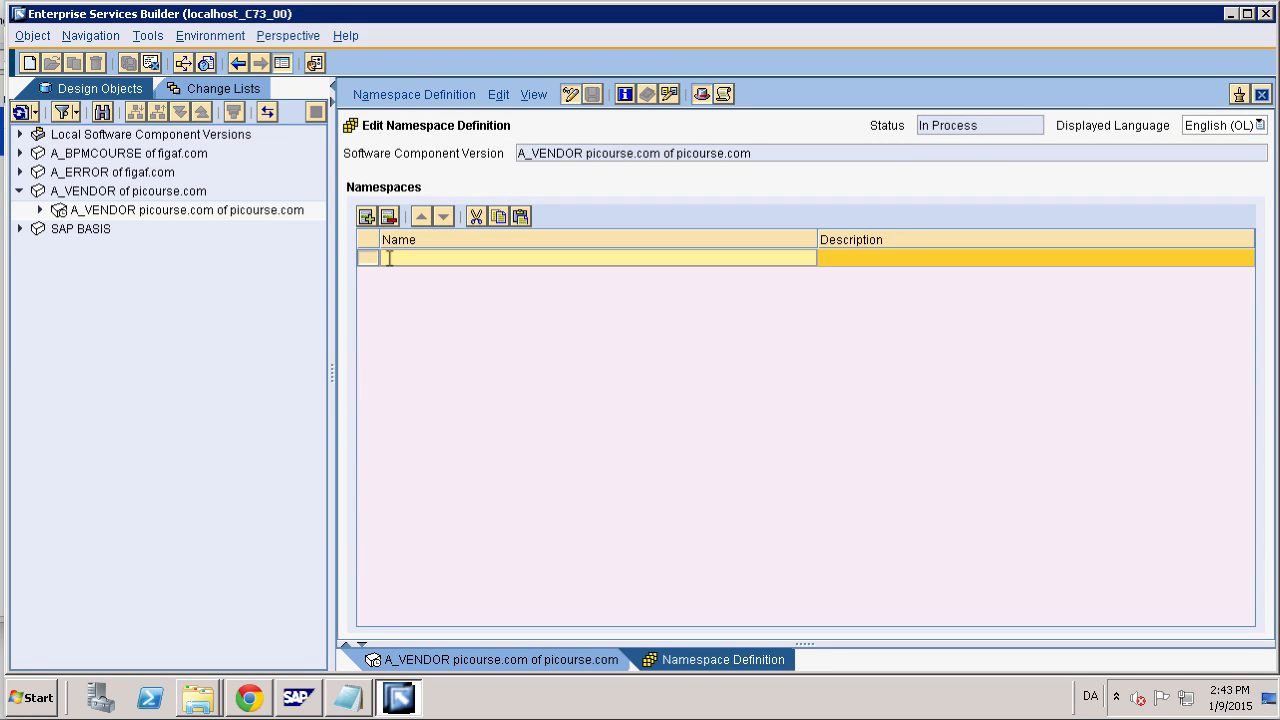
{"action": "left_click", "coordinate": [389, 258]}
{"action": "type", "text": "http"}
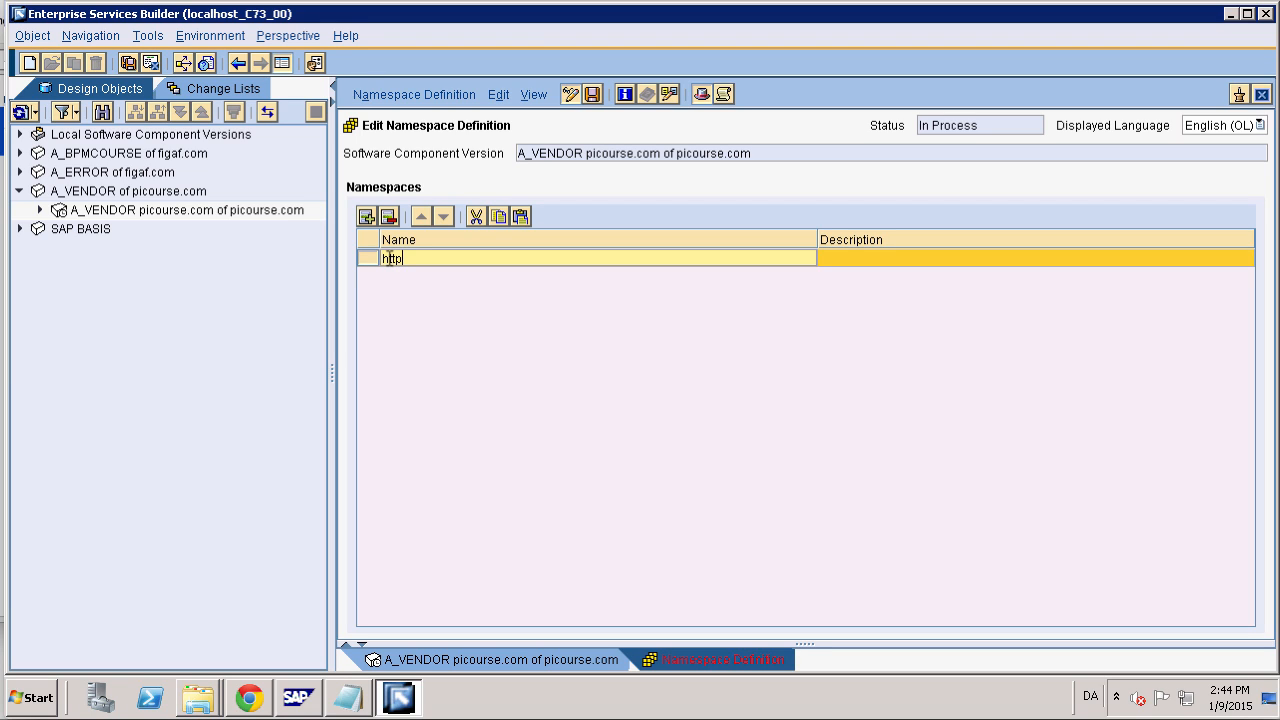
{"action": "type", "text": "://picourse.com/Invoice/Vendor/A_VENDOR"}
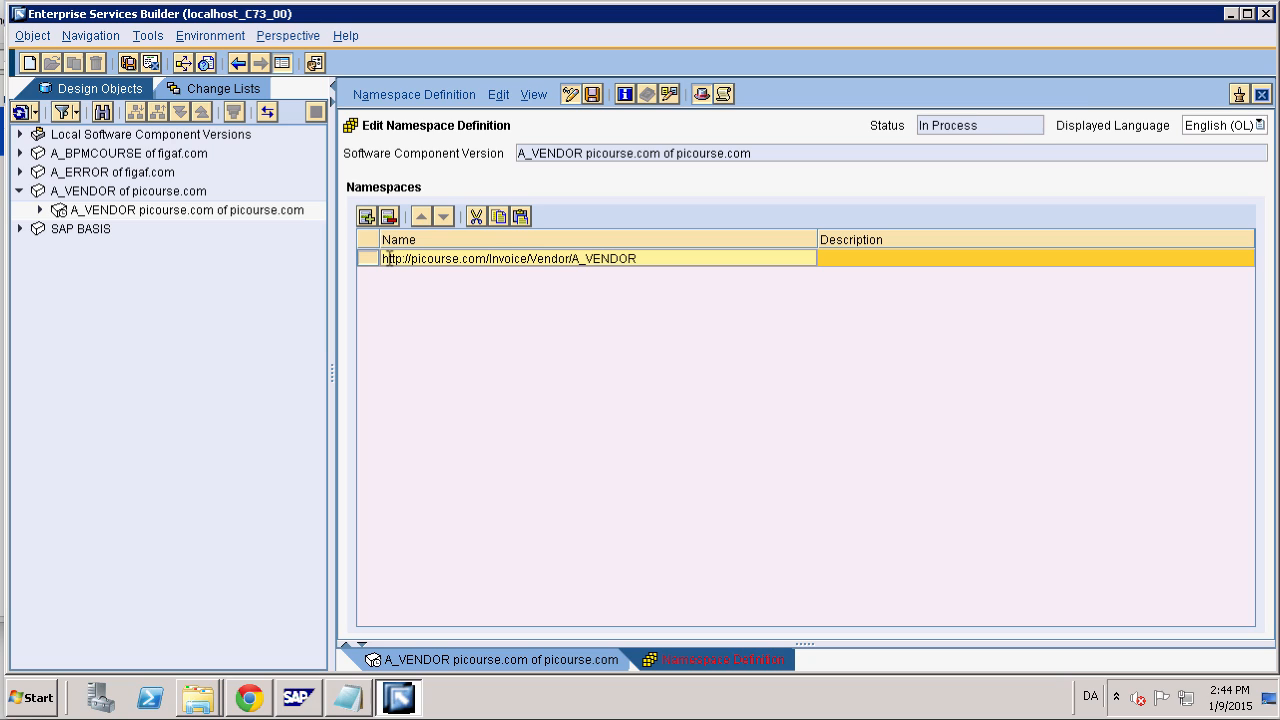
{"action": "left_click", "coordinate": [592, 94]}
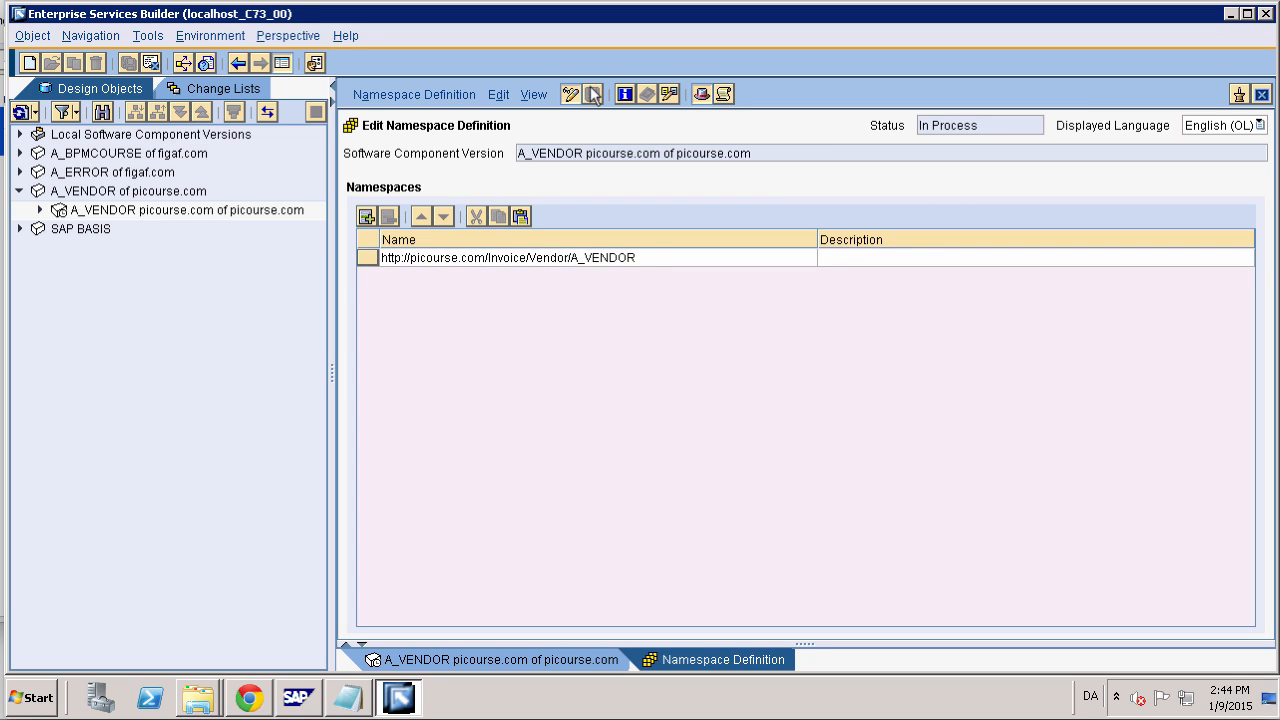
{"action": "left_click", "coordinate": [40, 211]}
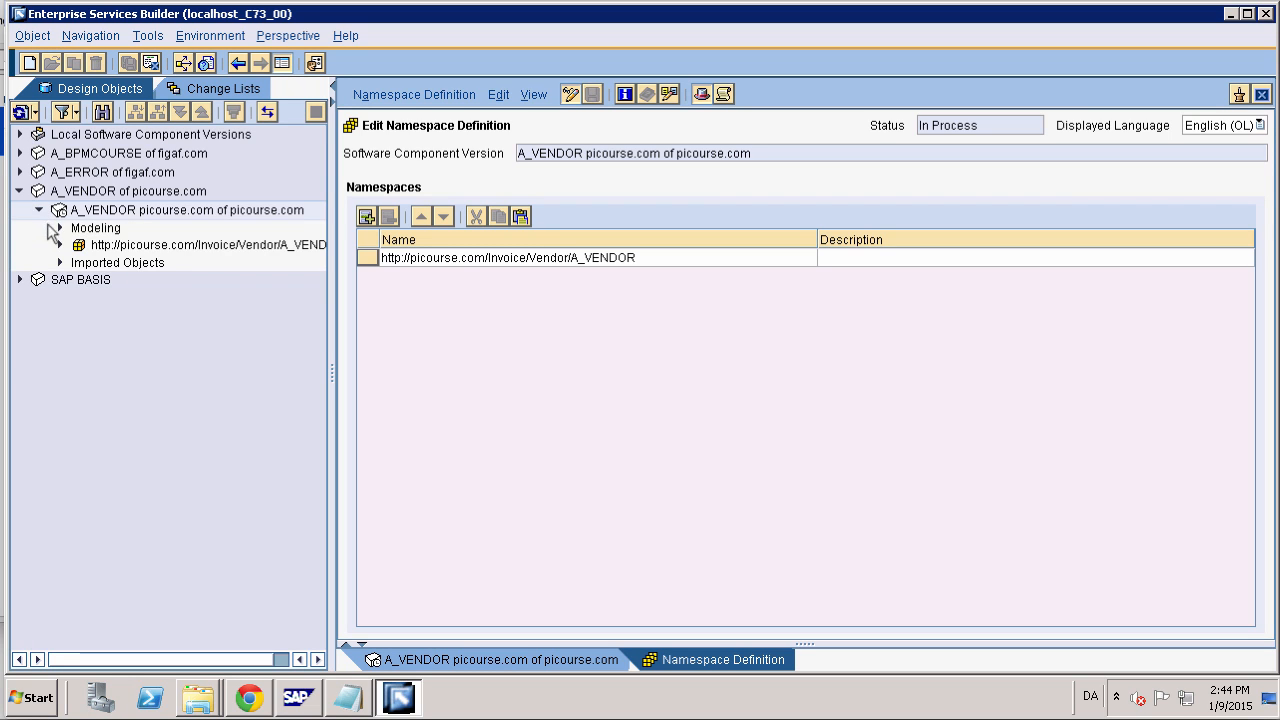
{"action": "left_click", "coordinate": [104, 246]}
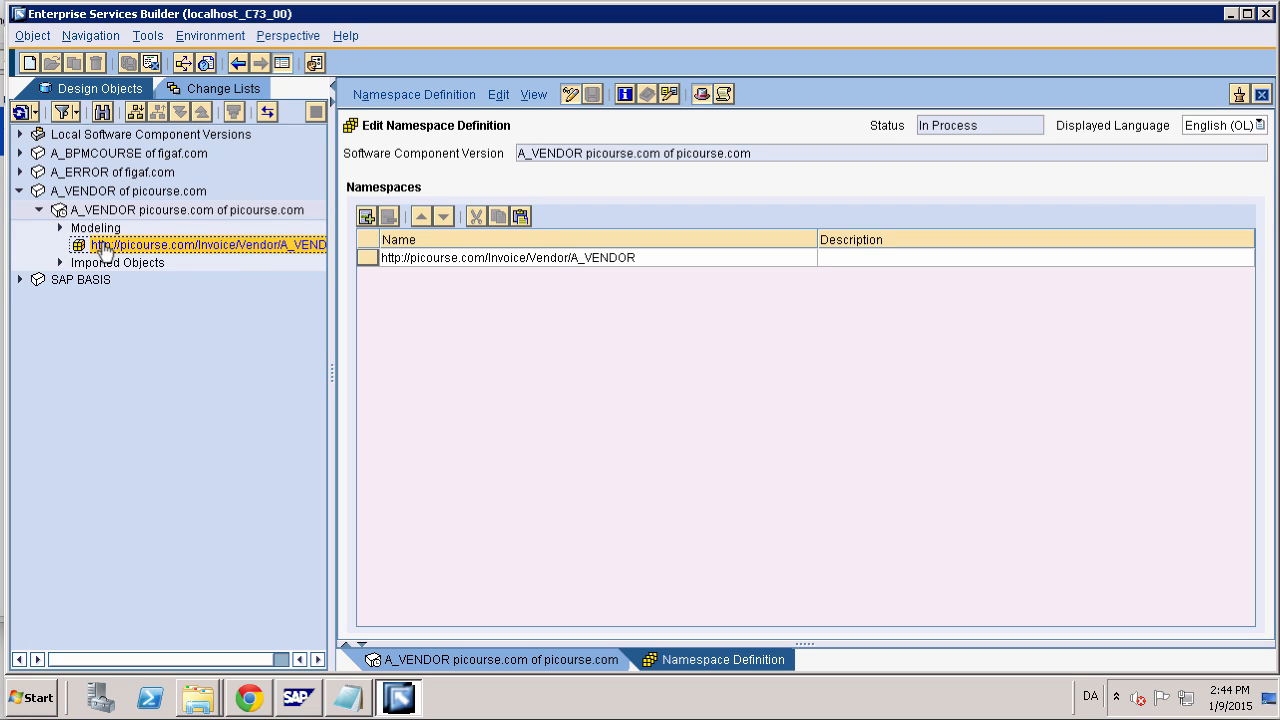
{"action": "right_click", "coordinate": [104, 247]}
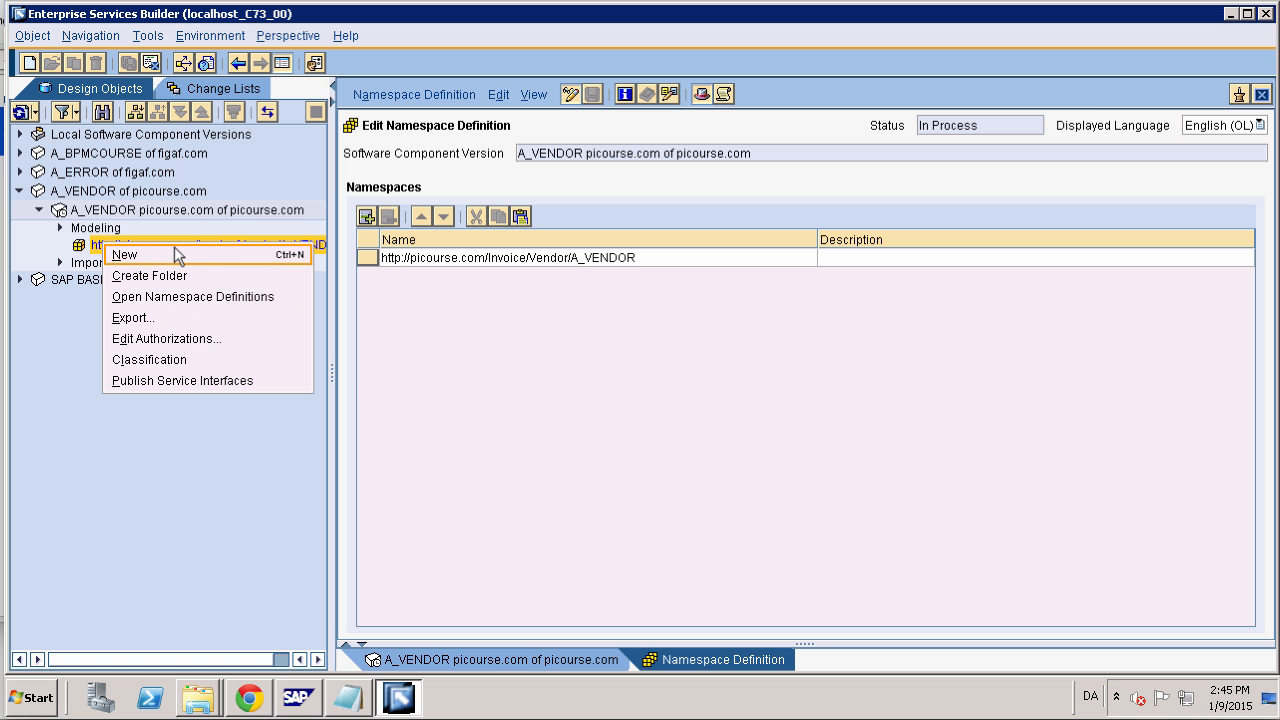
{"action": "left_click", "coordinate": [176, 256]}
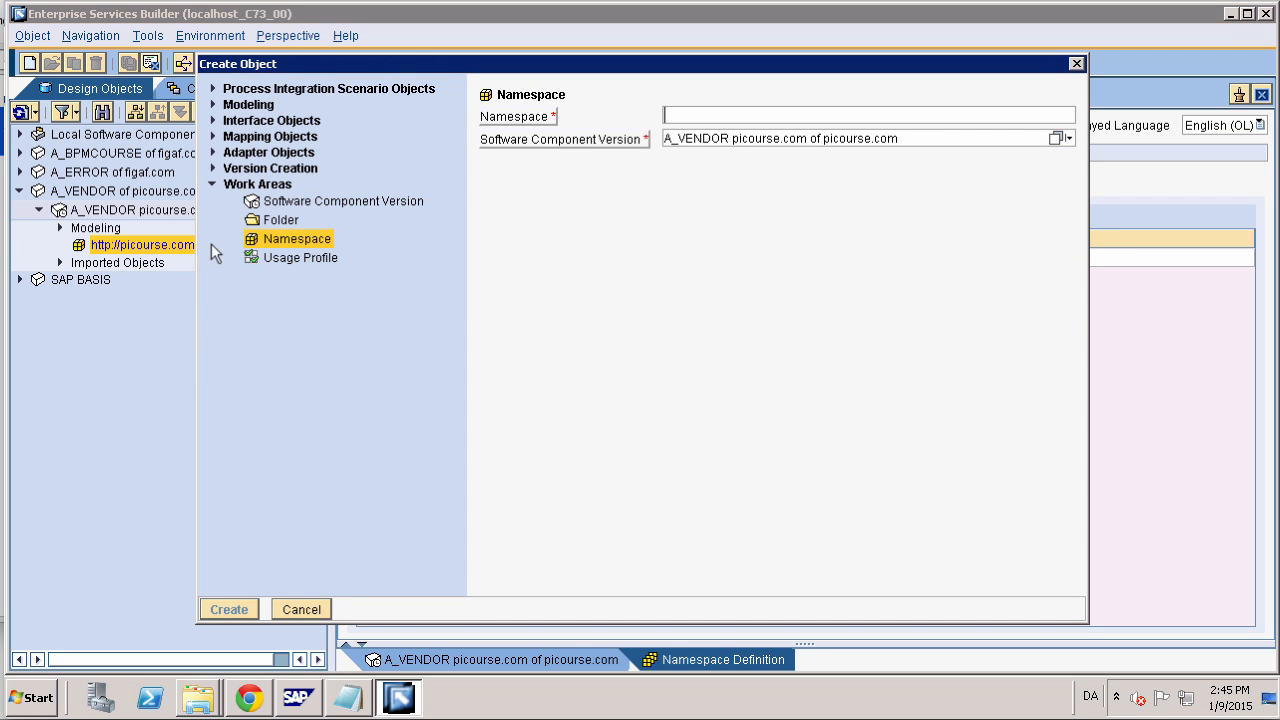
{"action": "left_click", "coordinate": [213, 120]}
{"action": "left_click", "coordinate": [275, 139]}
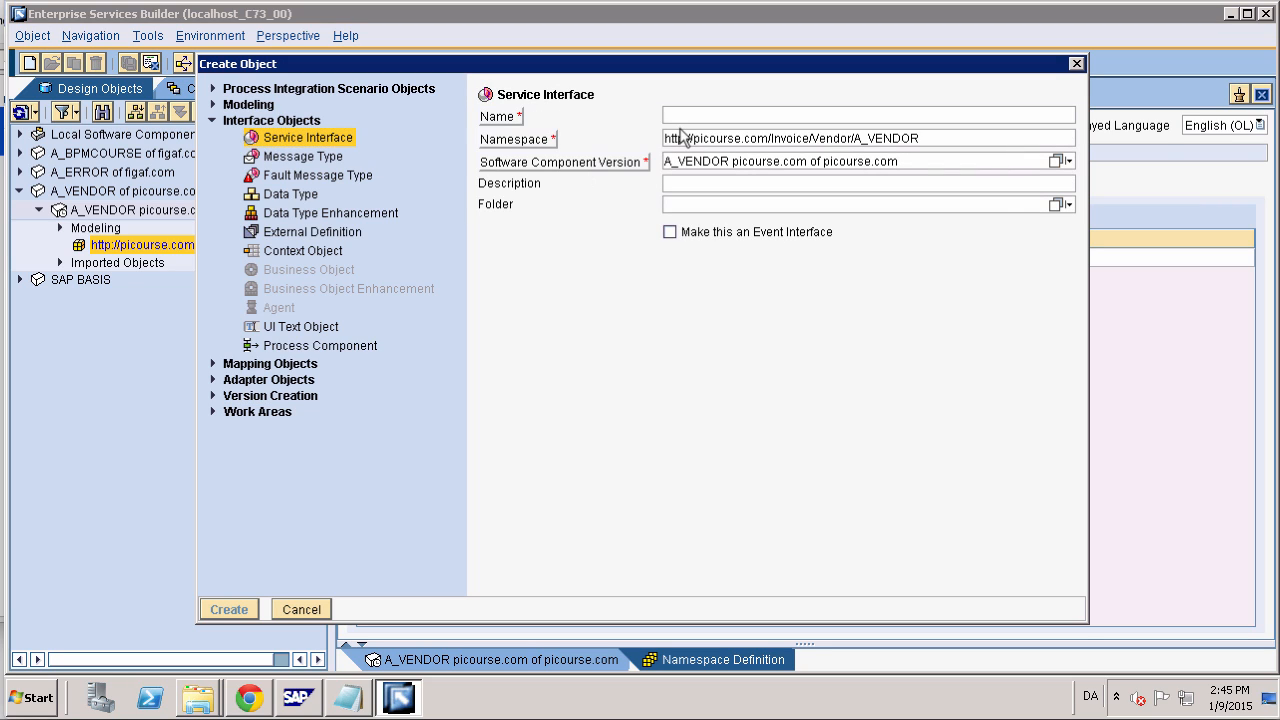
{"action": "type", "text": "I"}
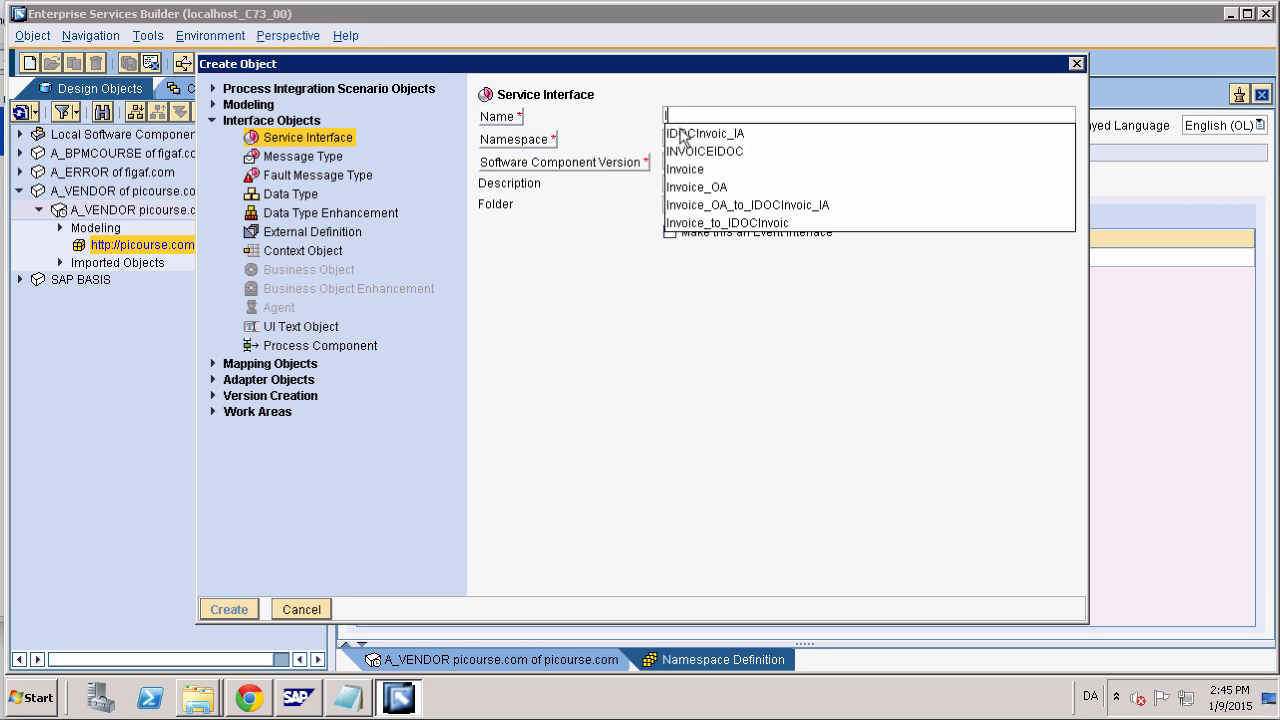
{"action": "type", "text": "nvoice_OA"}
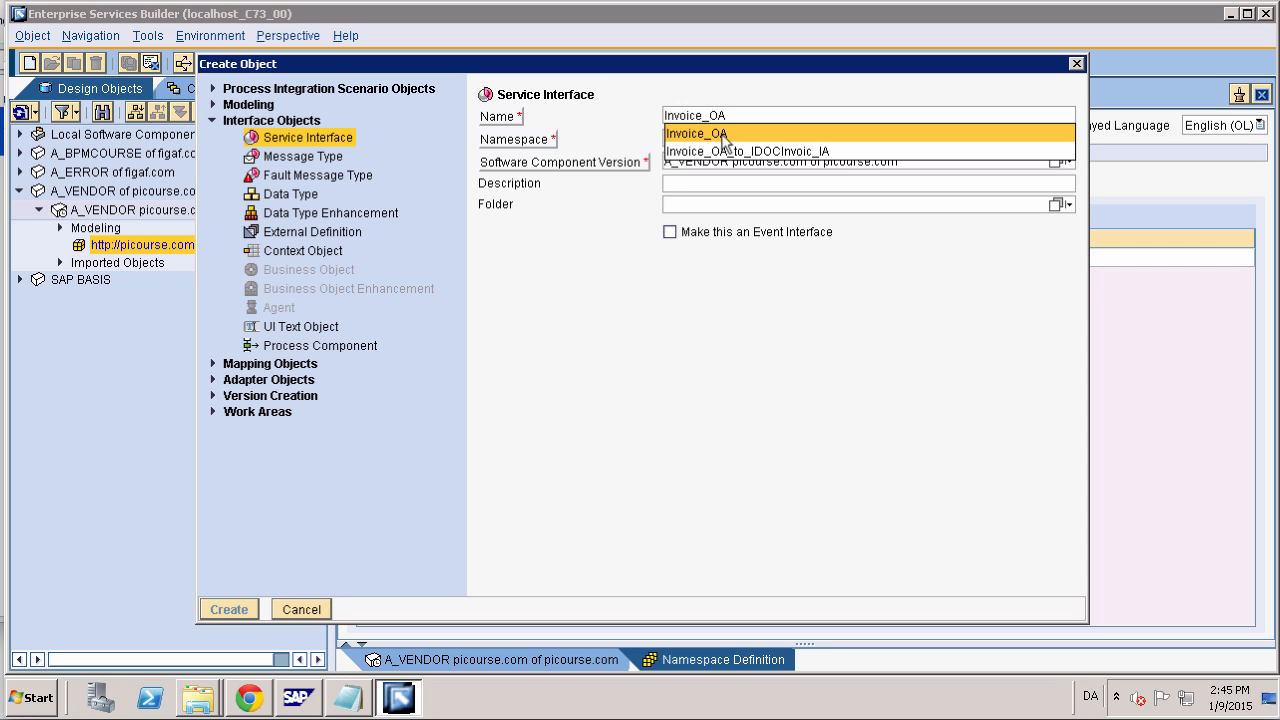
{"action": "left_click", "coordinate": [229, 610]}
{"action": "left_click", "coordinate": [237, 611]}
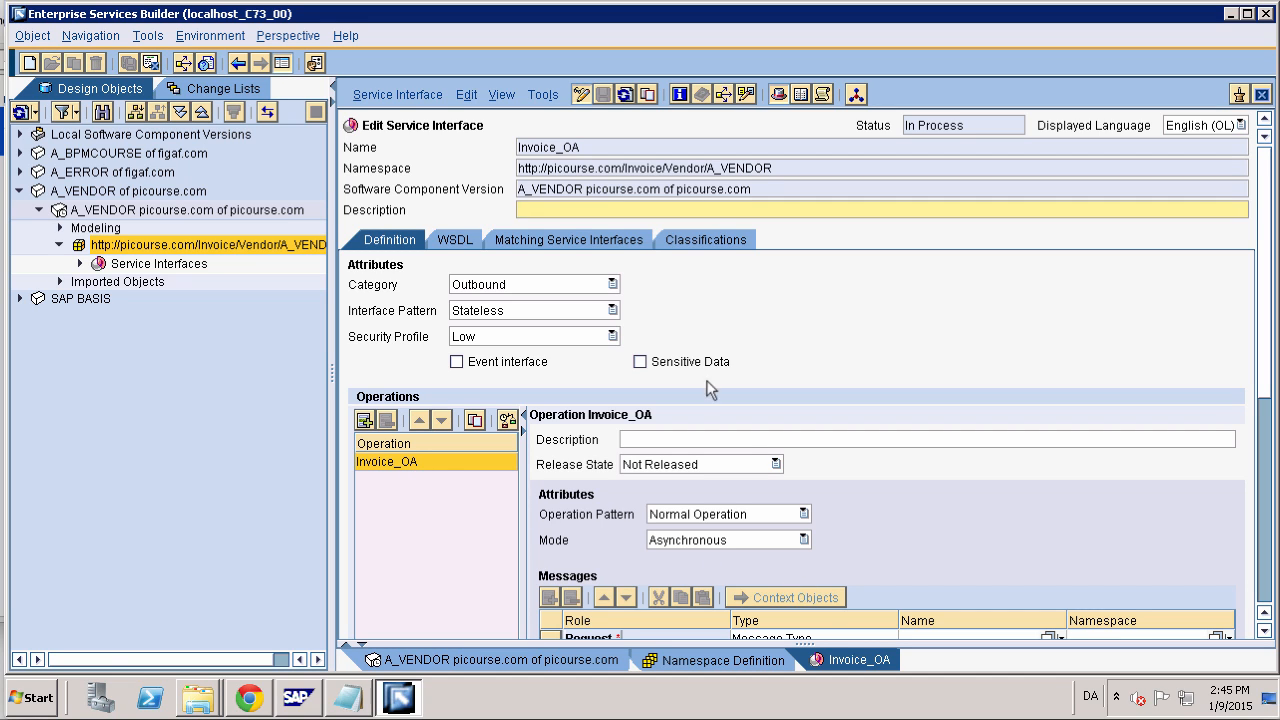
Create and save a message type named Invoice in the A_VENDOR namespace for the request message of the Invoice_OA operation
{"action": "left_click", "coordinate": [797, 93]}
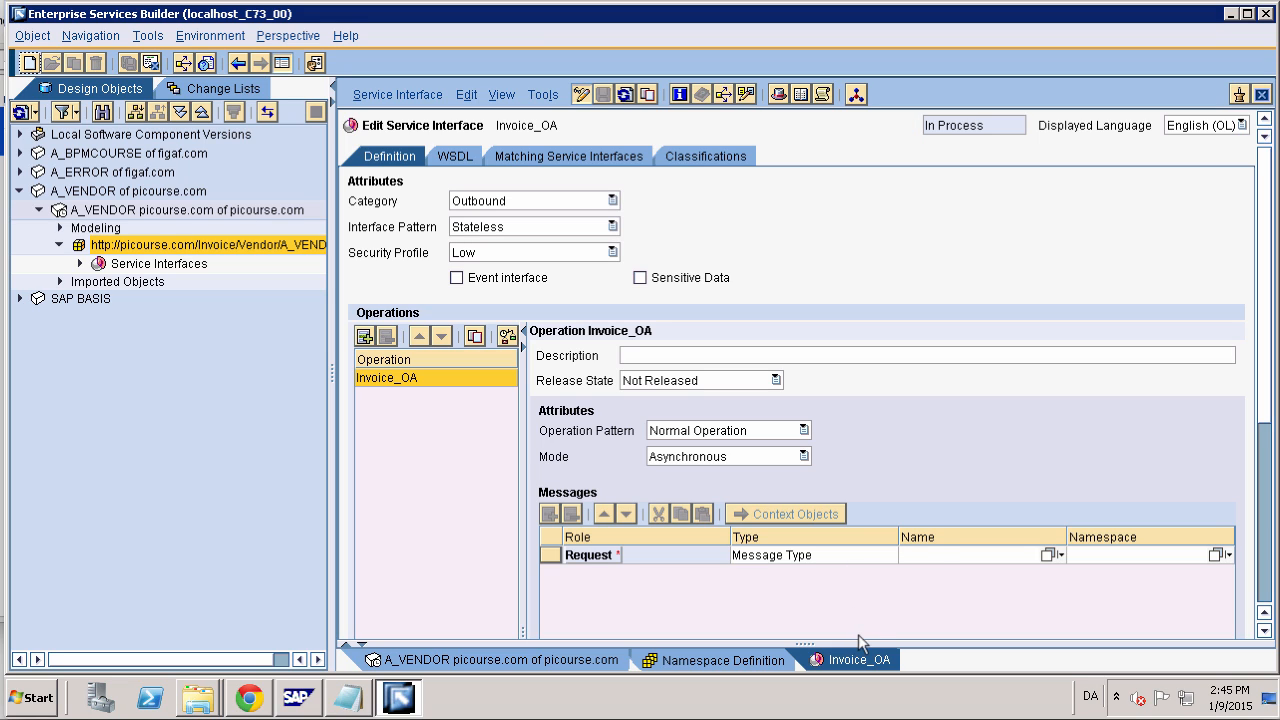
{"action": "left_click", "coordinate": [950, 556]}
{"action": "right_click", "coordinate": [950, 558]}
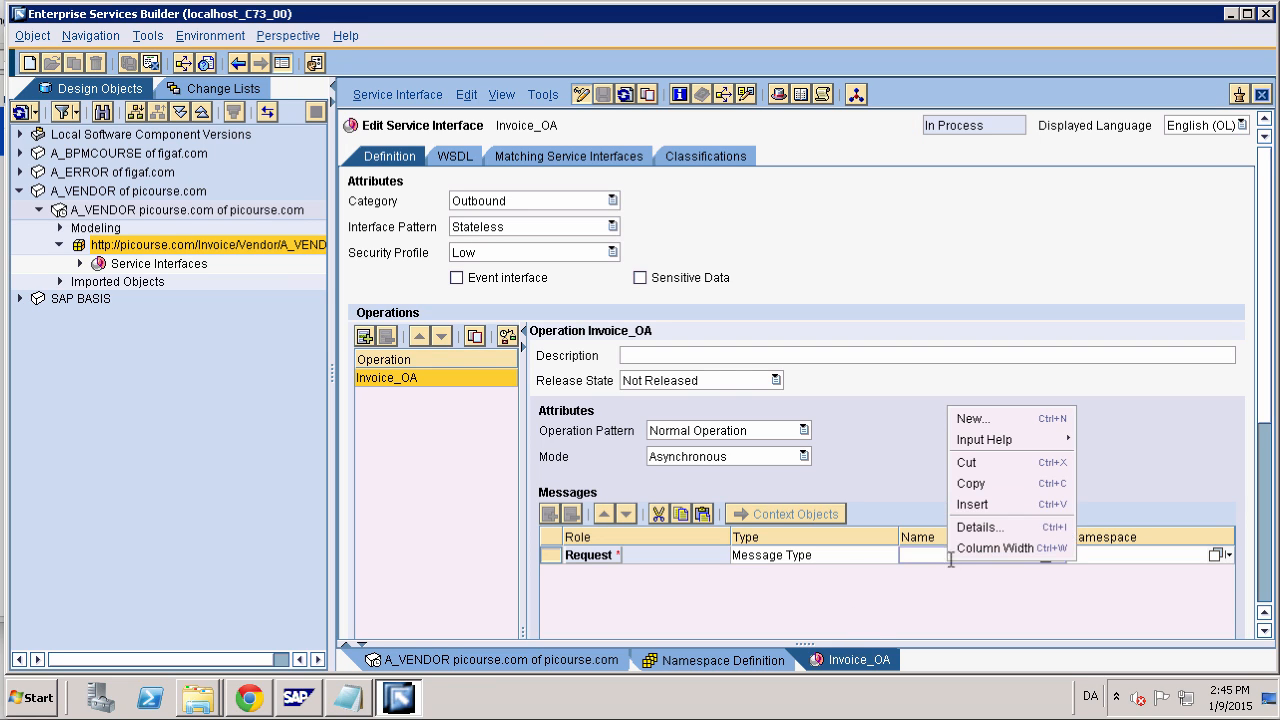
{"action": "left_click", "coordinate": [991, 421]}
{"action": "type", "text": "In"}
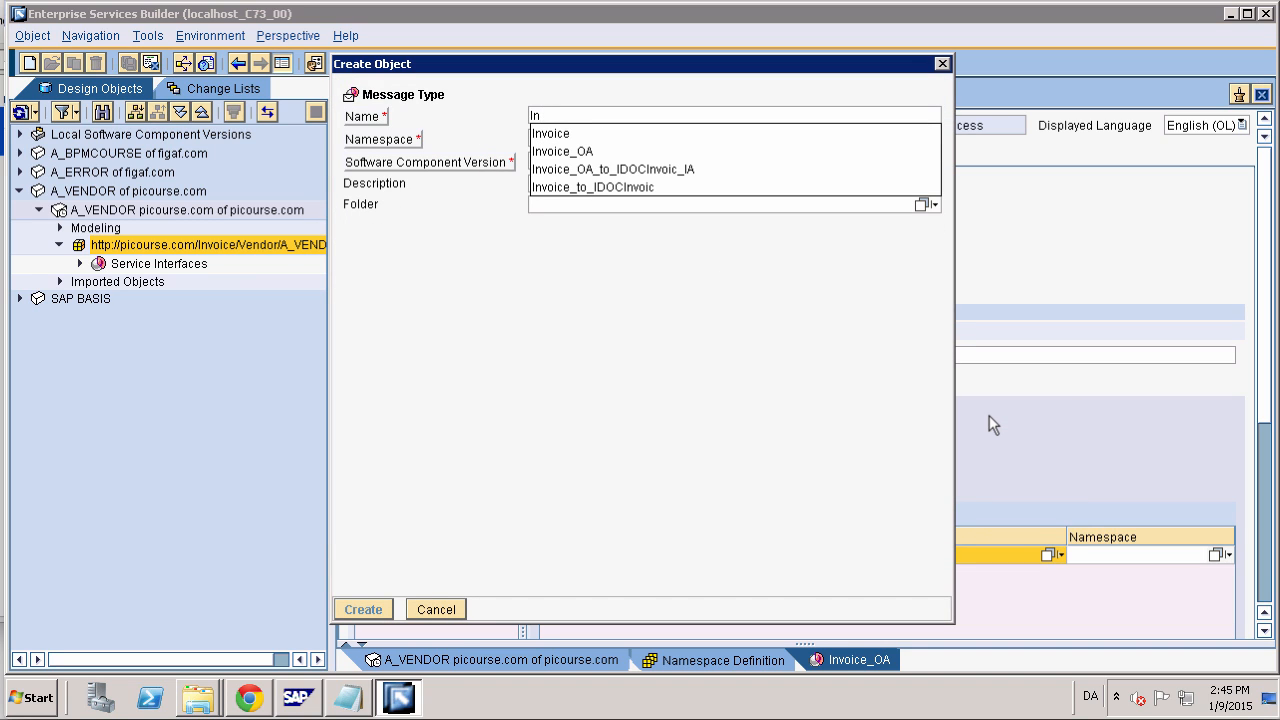
{"action": "type", "text": "vvoice"}
{"action": "key", "text": "Tab"}
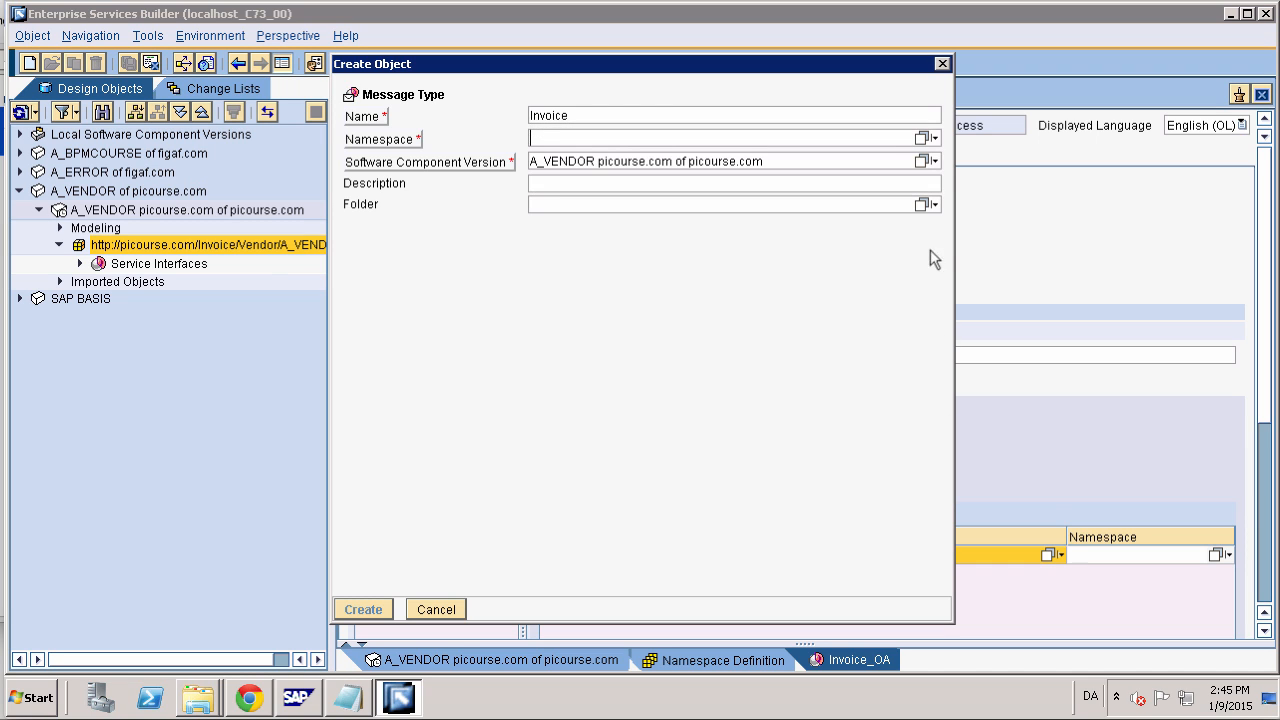
{"action": "left_click", "coordinate": [918, 139]}
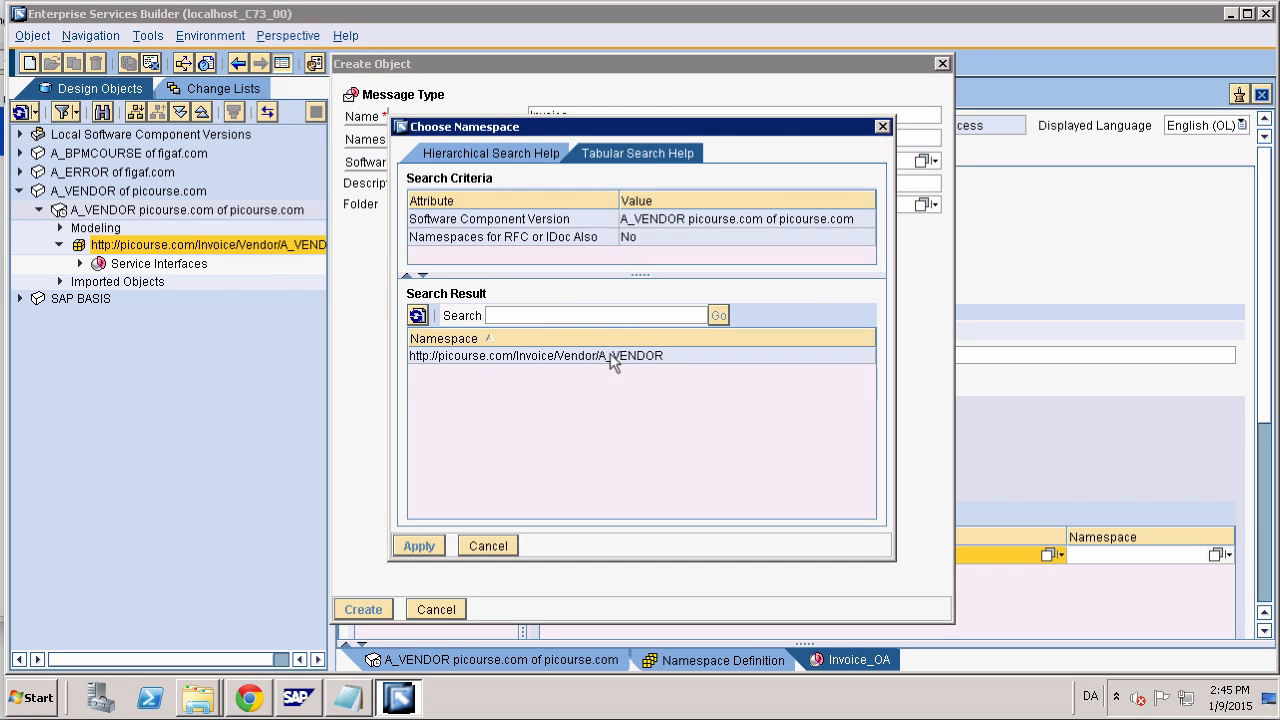
{"action": "double_click", "coordinate": [612, 358]}
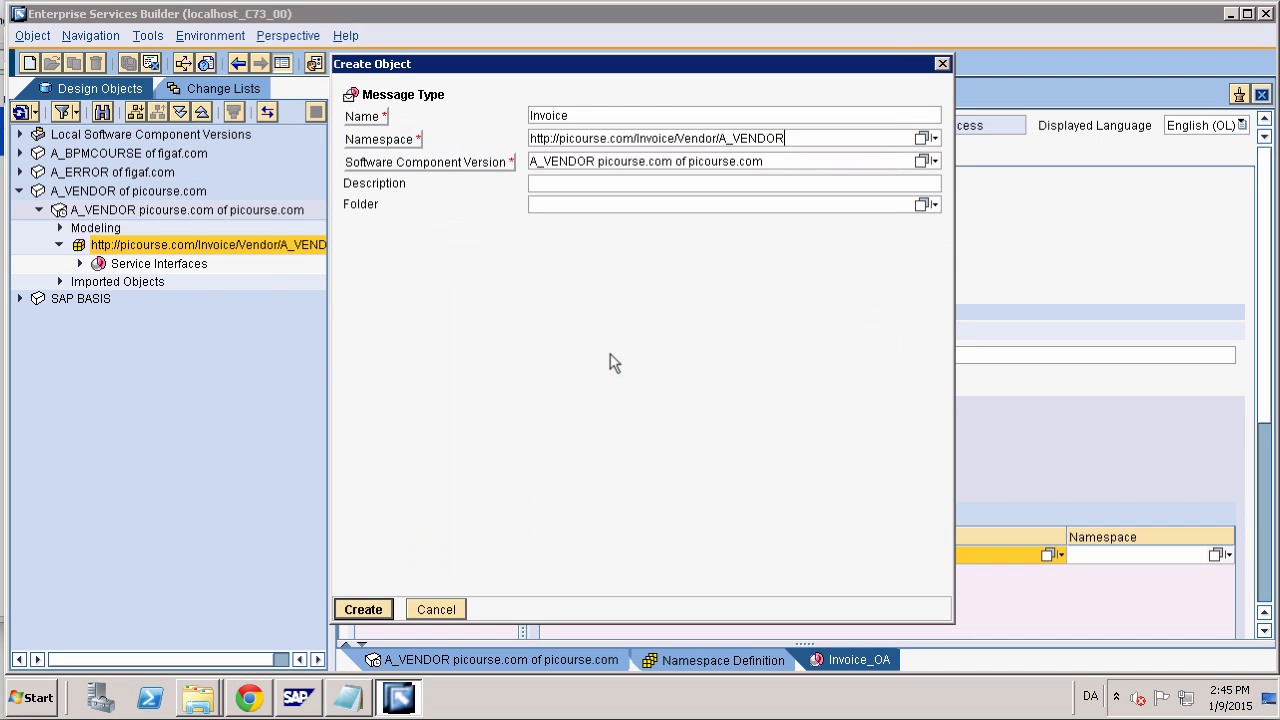
{"action": "left_click", "coordinate": [364, 609]}
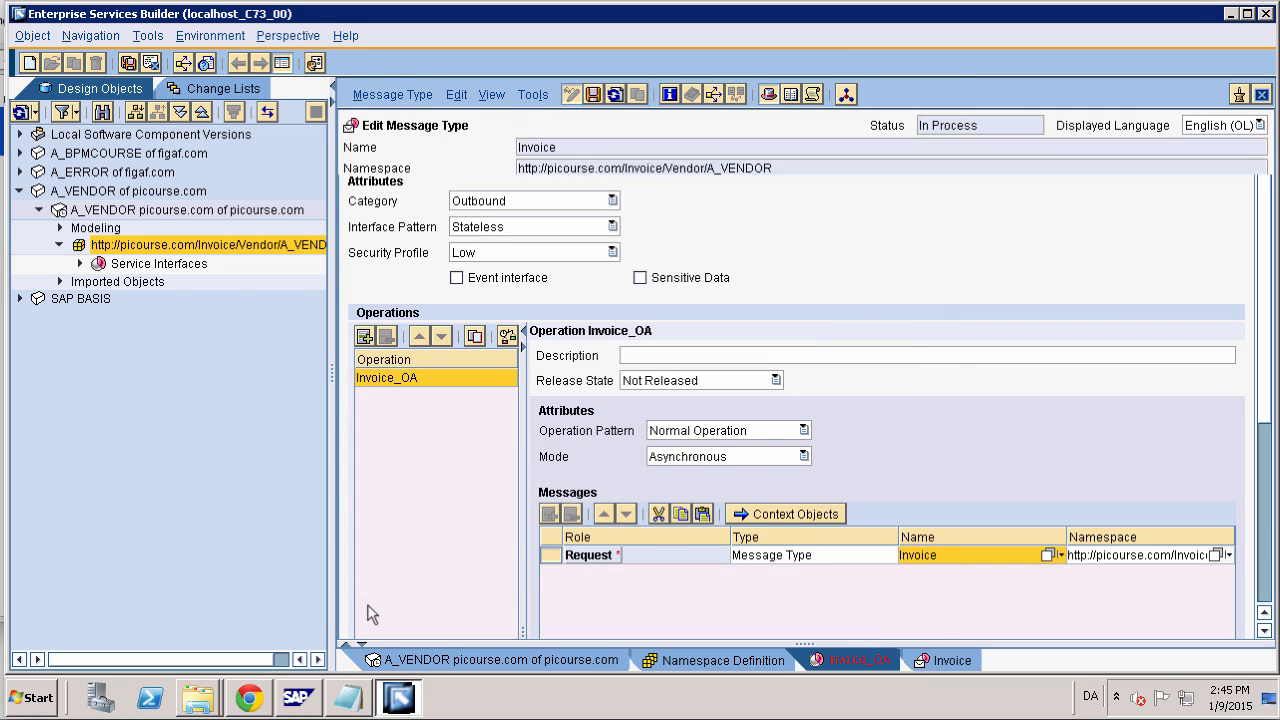
{"action": "left_click", "coordinate": [594, 96]}
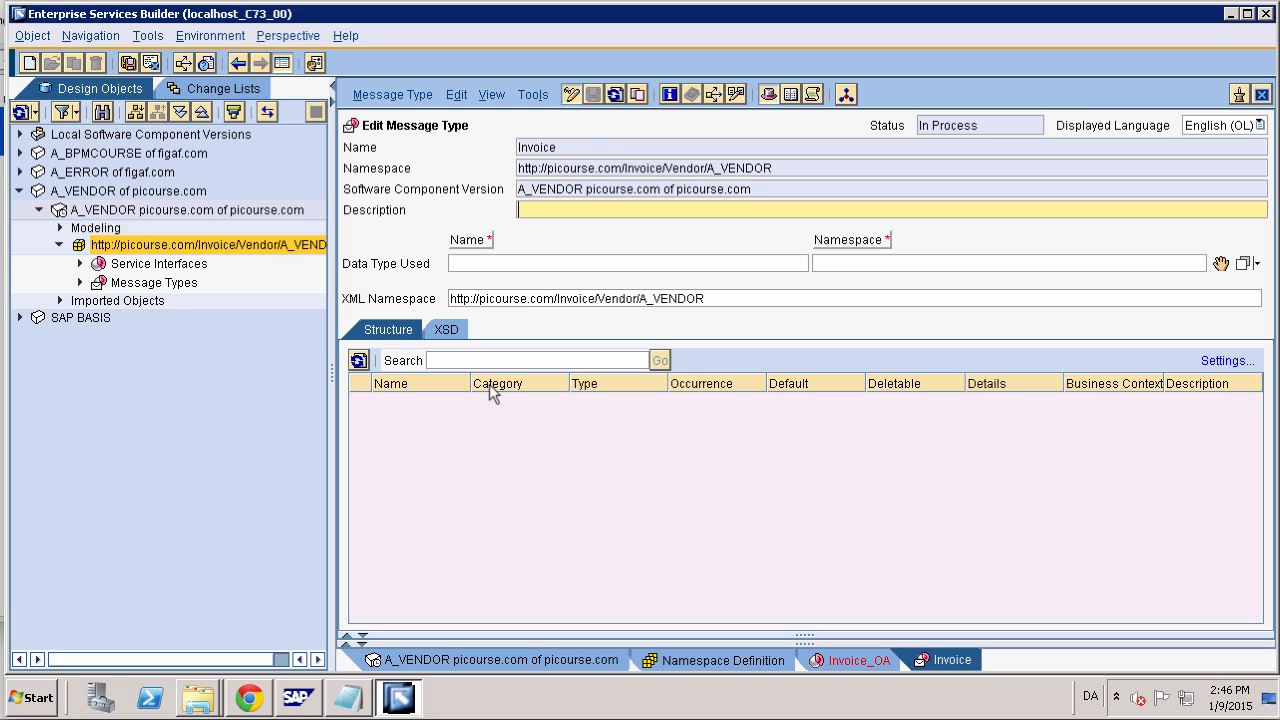
{"action": "left_click", "coordinate": [349, 698]}
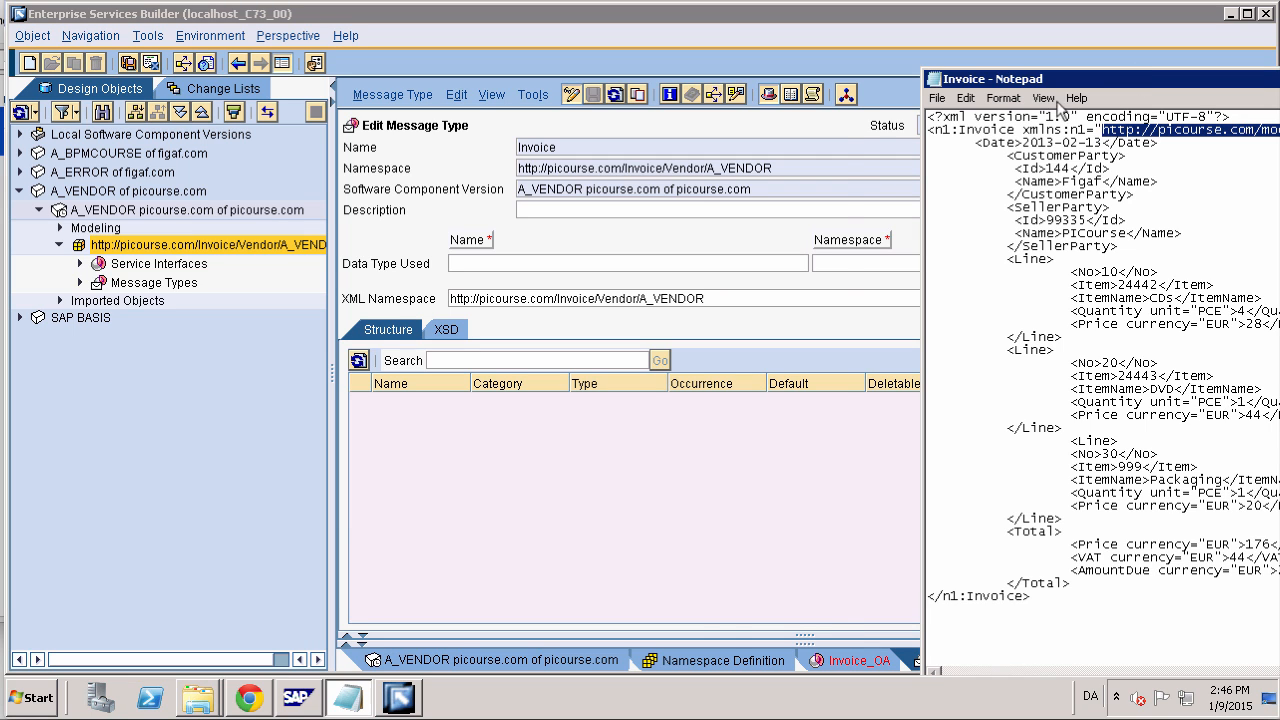
{"action": "left_click_drag", "start_coordinate": [1138, 80], "coordinate": [765, 390]}
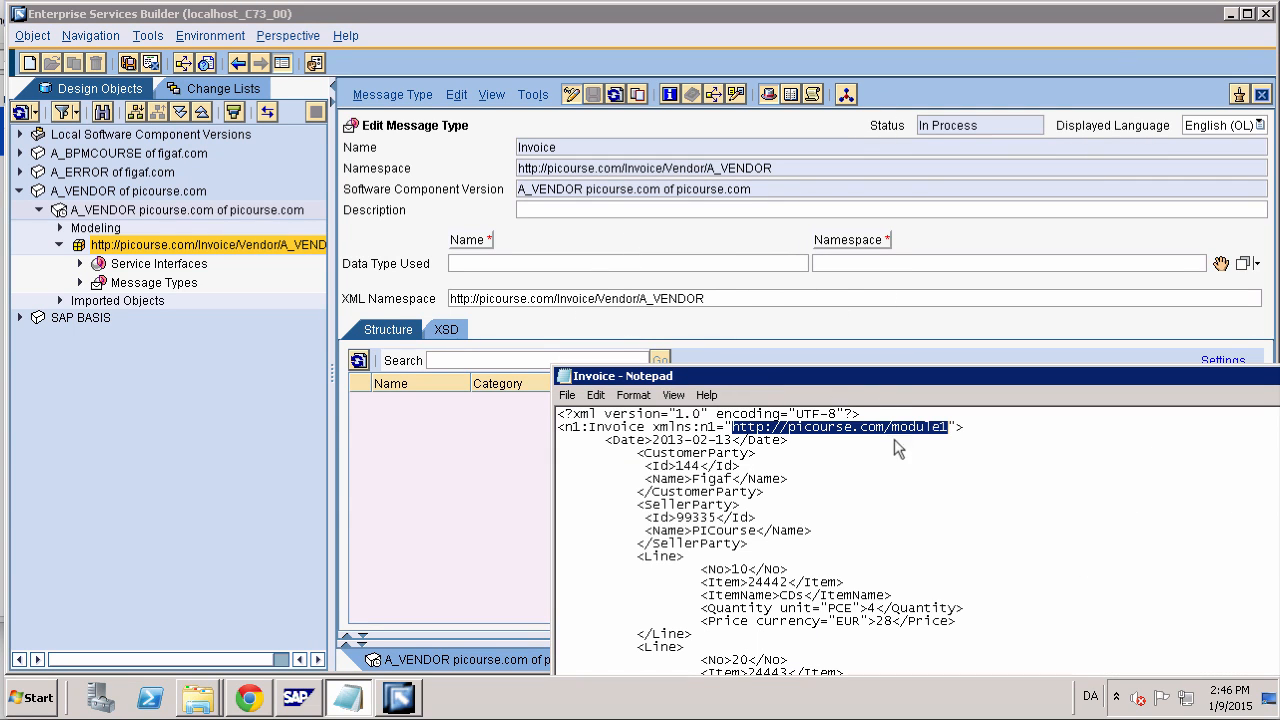
{"action": "left_click", "coordinate": [943, 428]}
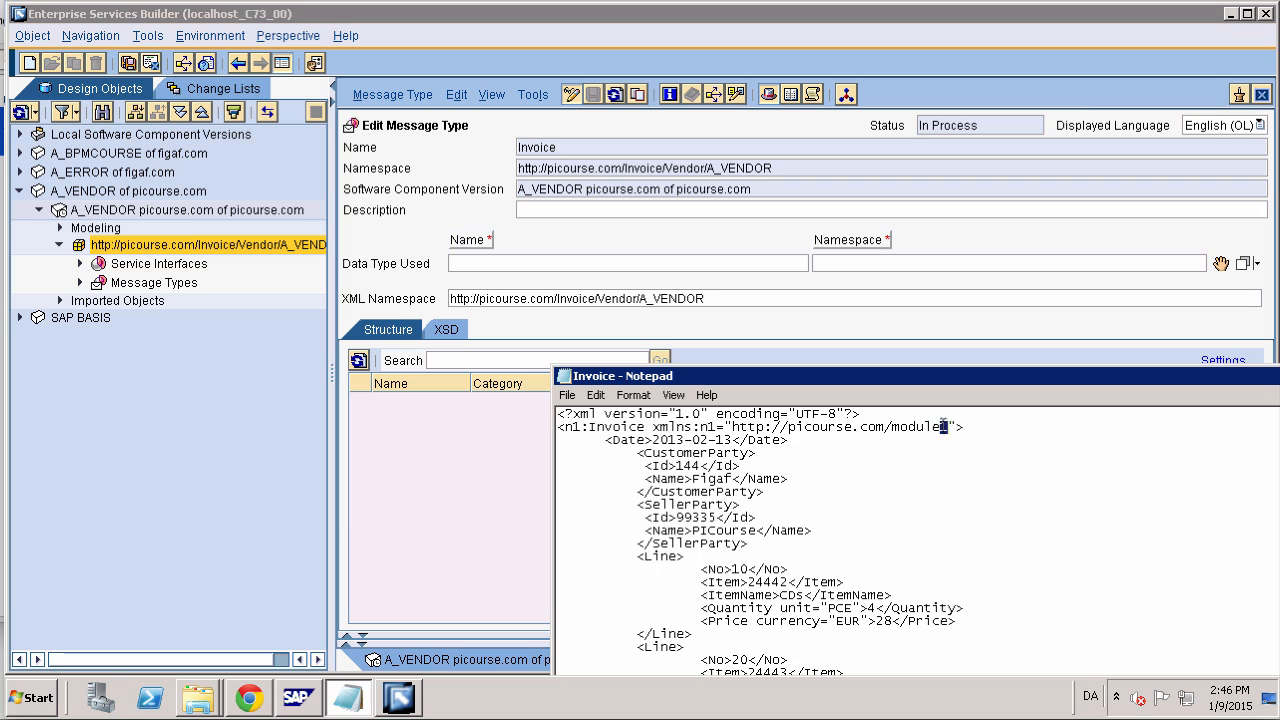
{"action": "left_click_drag", "start_coordinate": [944, 428], "coordinate": [740, 428]}
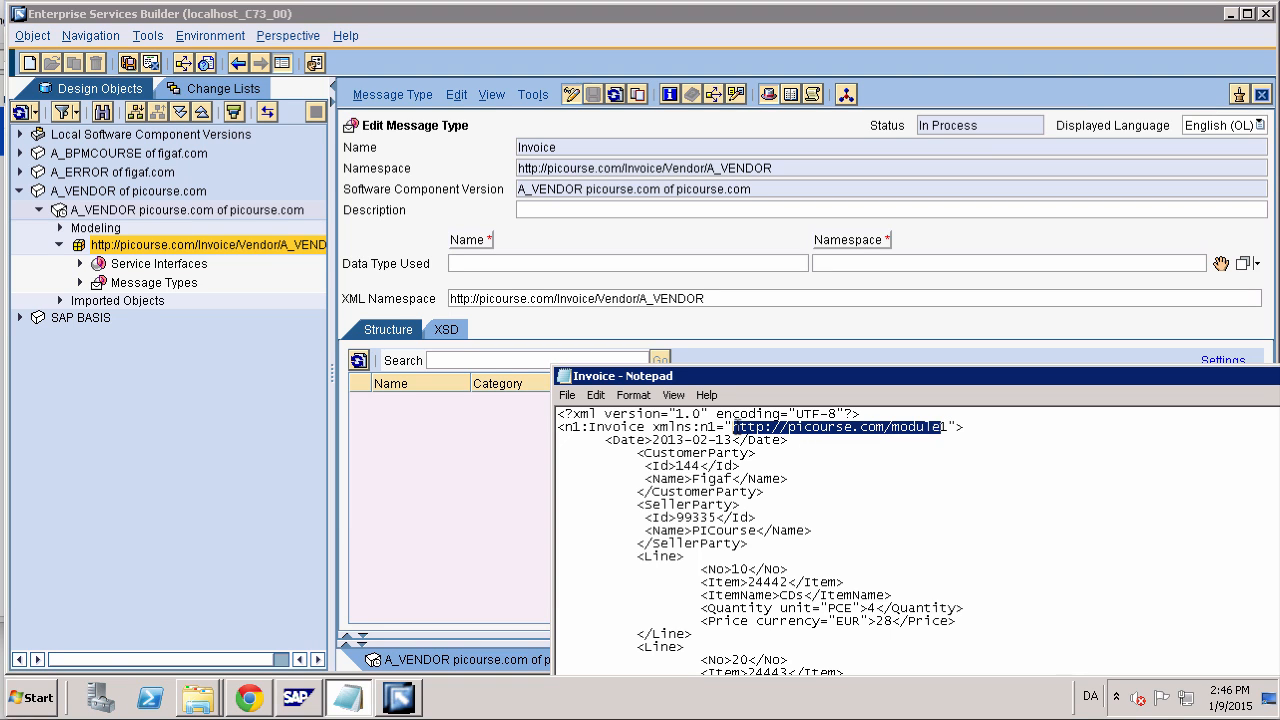
{"action": "left_click", "coordinate": [679, 300]}
{"action": "left_click_drag", "start_coordinate": [724, 300], "coordinate": [418, 300]}
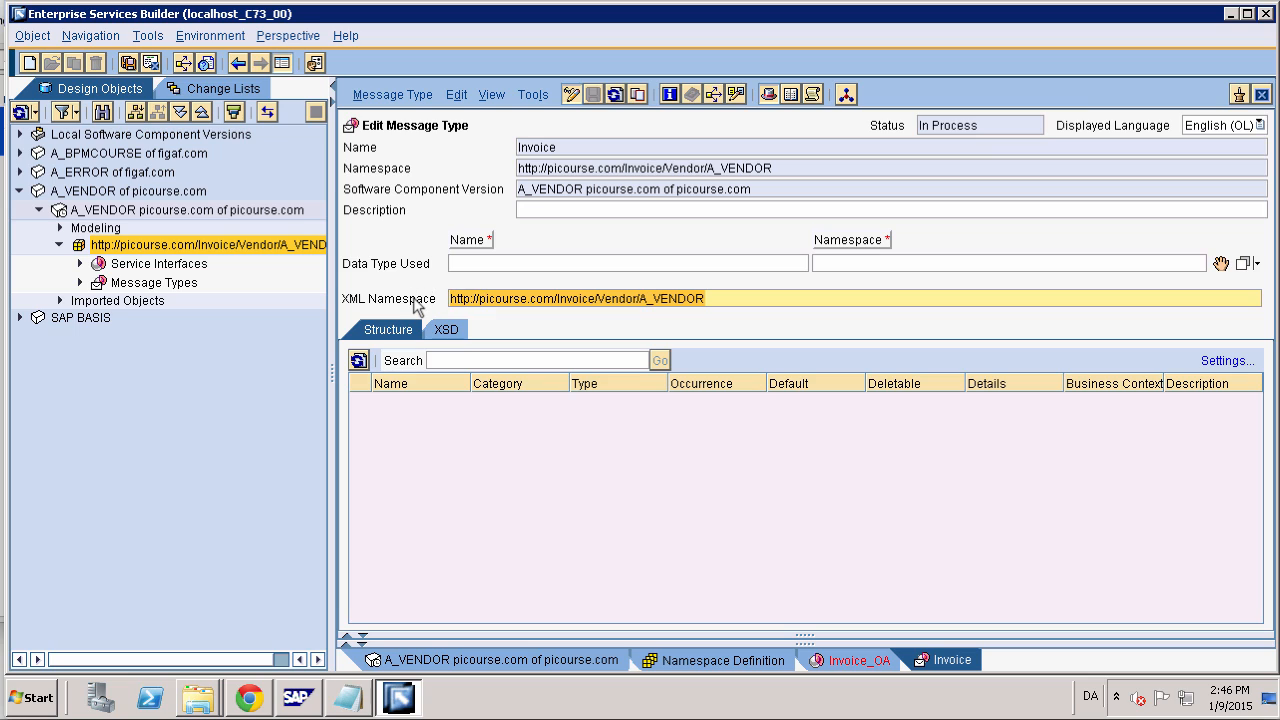
{"action": "type", "text": "http://picourse.com/module"}
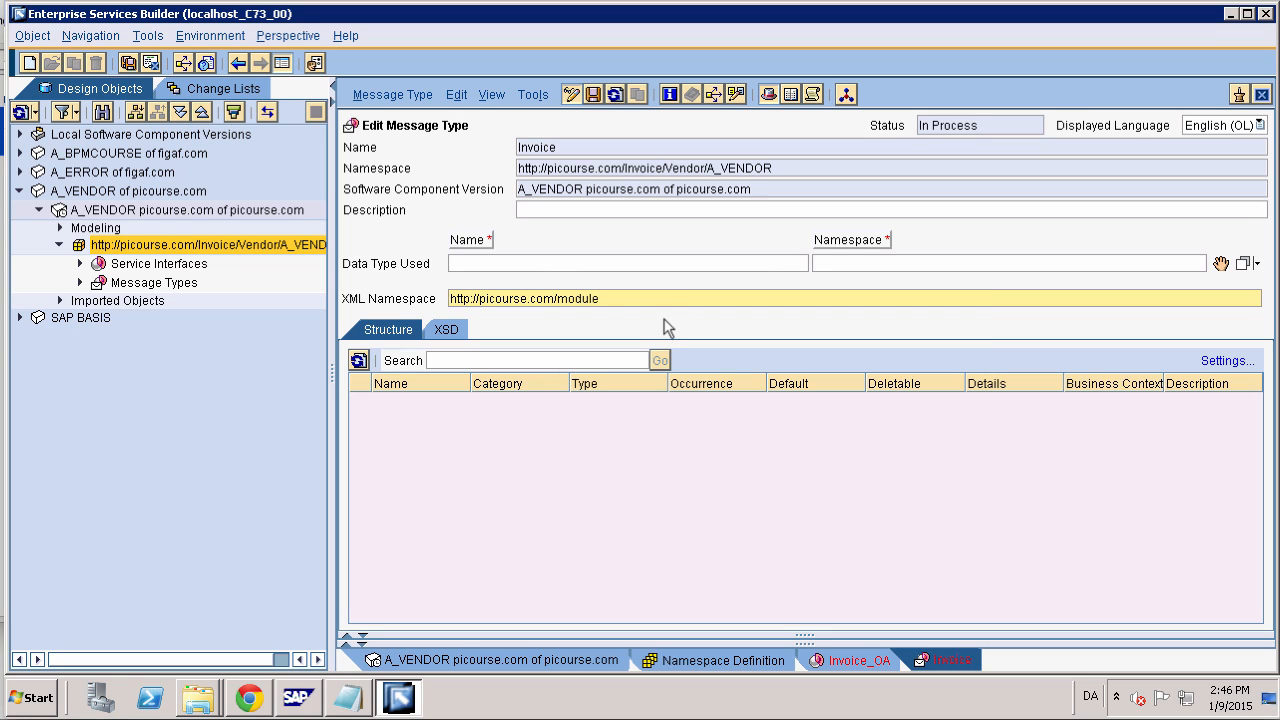
{"action": "type", "text": "1"}
{"action": "left_click", "coordinate": [593, 95]}
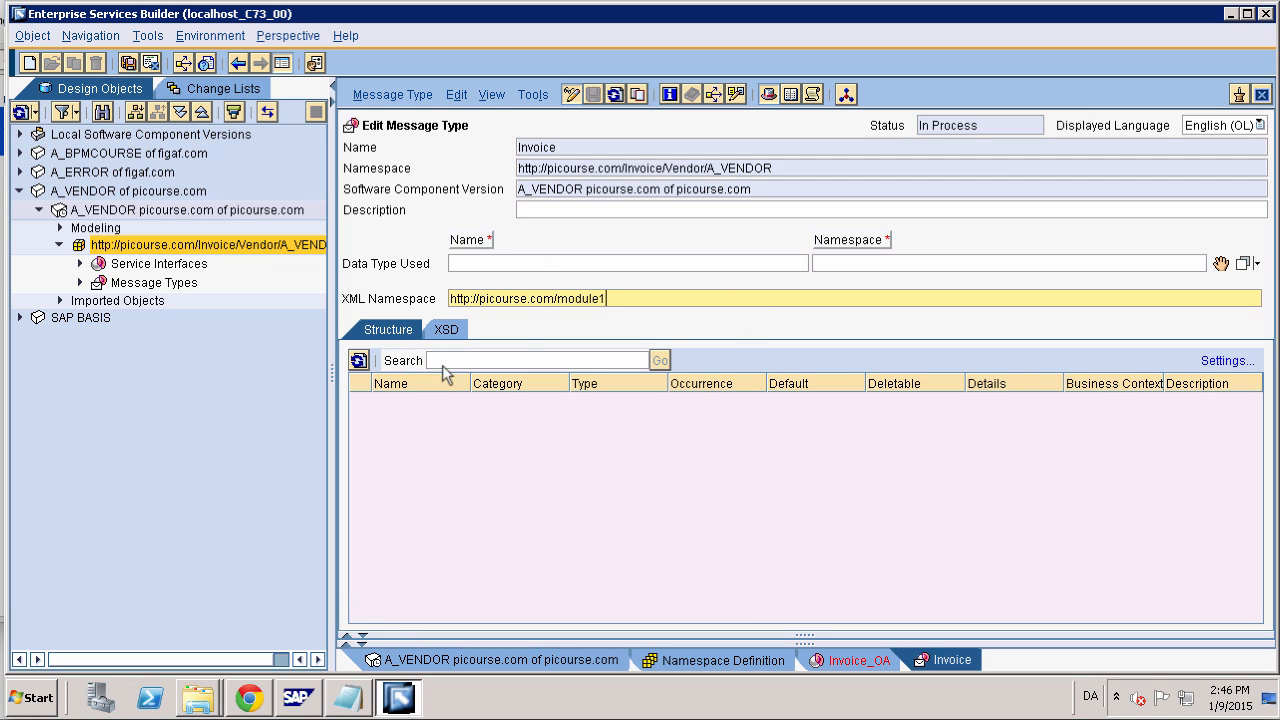
Create a free-style data type named Invoice in the A_VENDOR namespace for the Invoice message type
{"action": "right_click", "coordinate": [459, 261]}
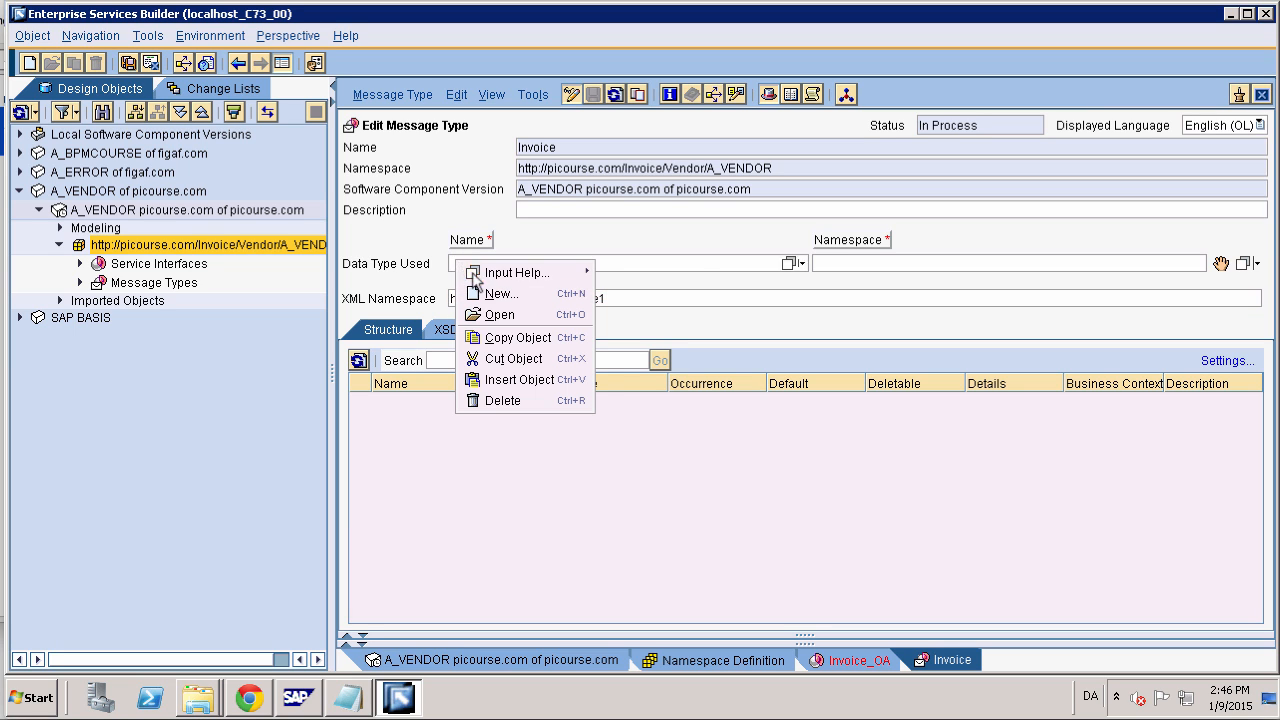
{"action": "left_click", "coordinate": [476, 294]}
{"action": "type", "text": "In"}
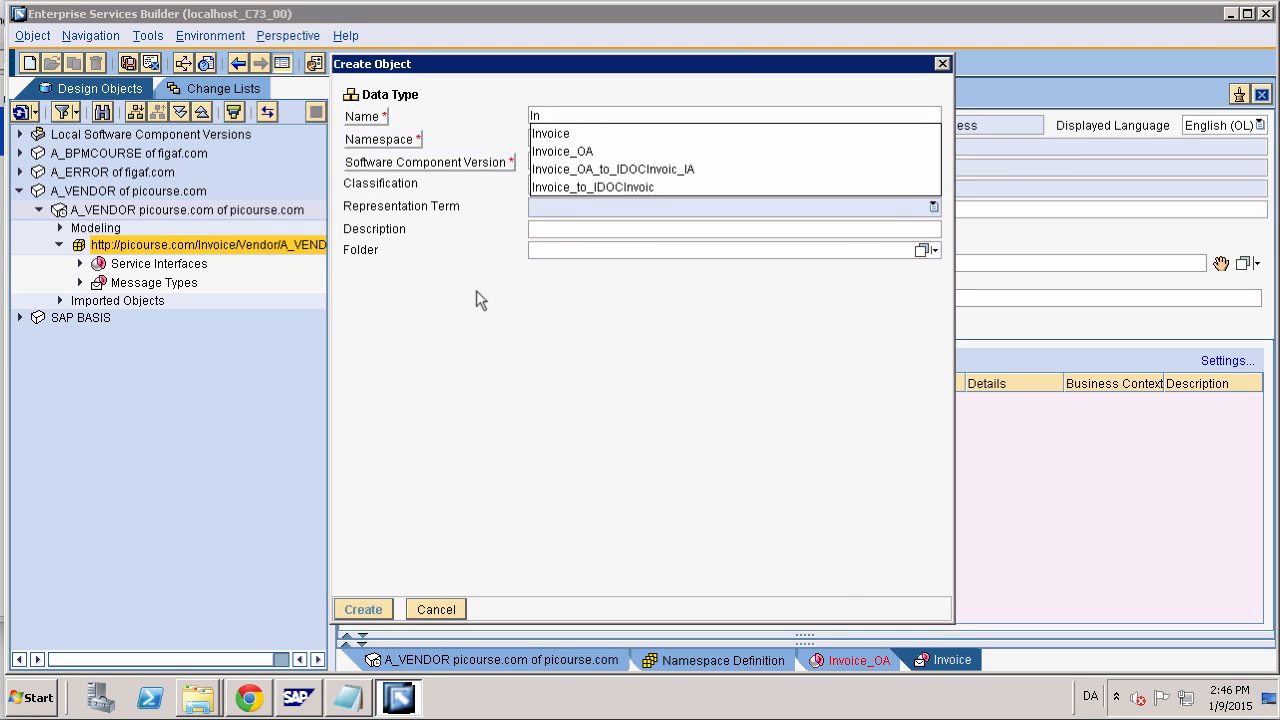
{"action": "key", "text": "Down"}
{"action": "key", "text": "Return"}
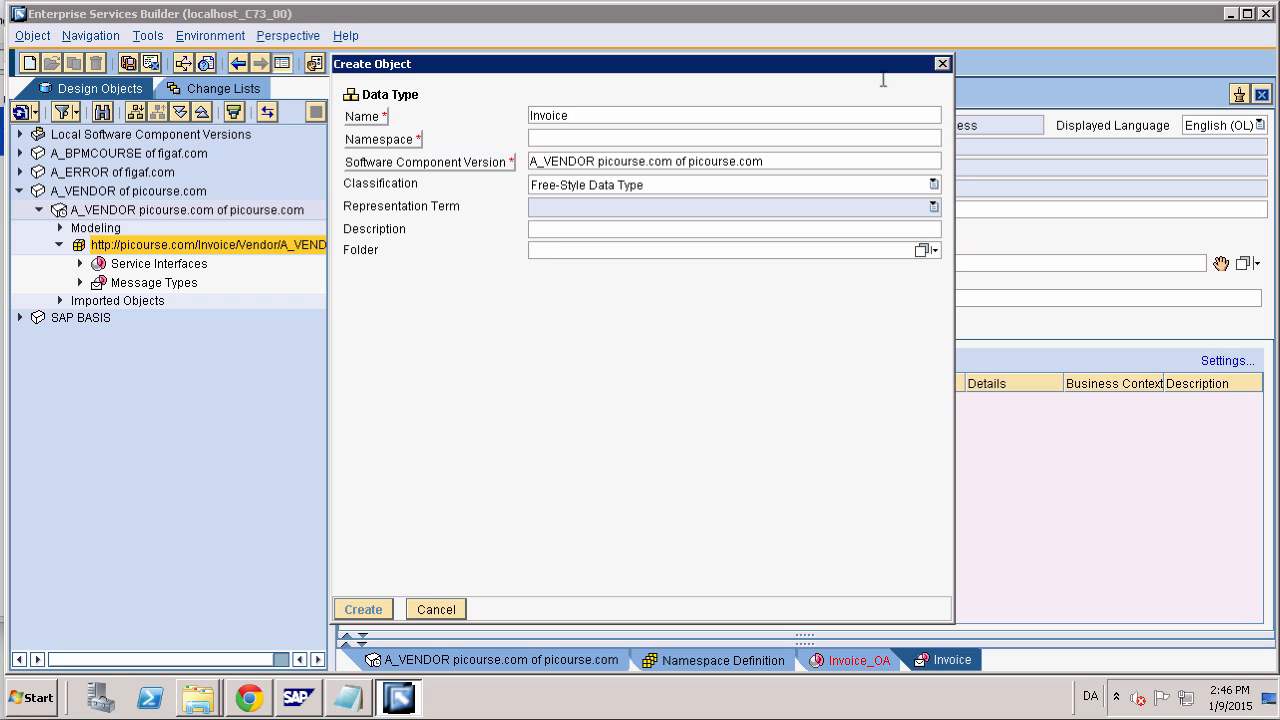
{"action": "left_click", "coordinate": [922, 139]}
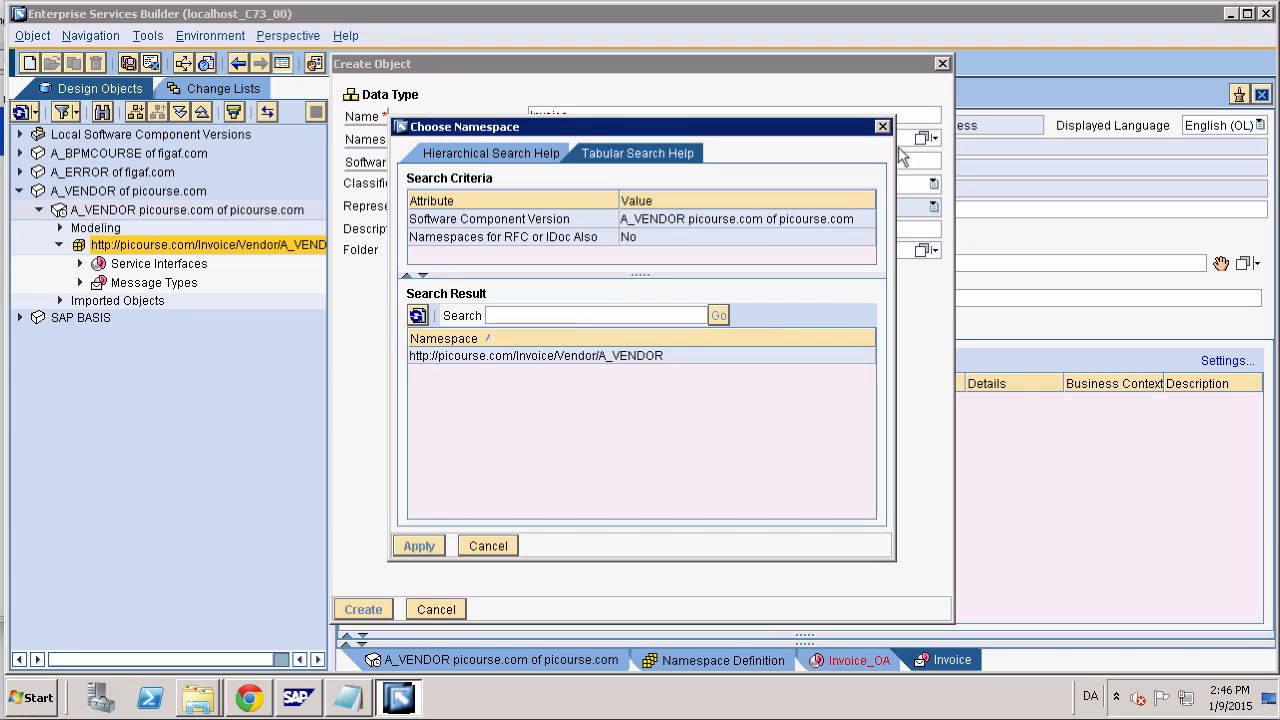
{"action": "left_click", "coordinate": [566, 358]}
{"action": "double_click", "coordinate": [567, 356]}
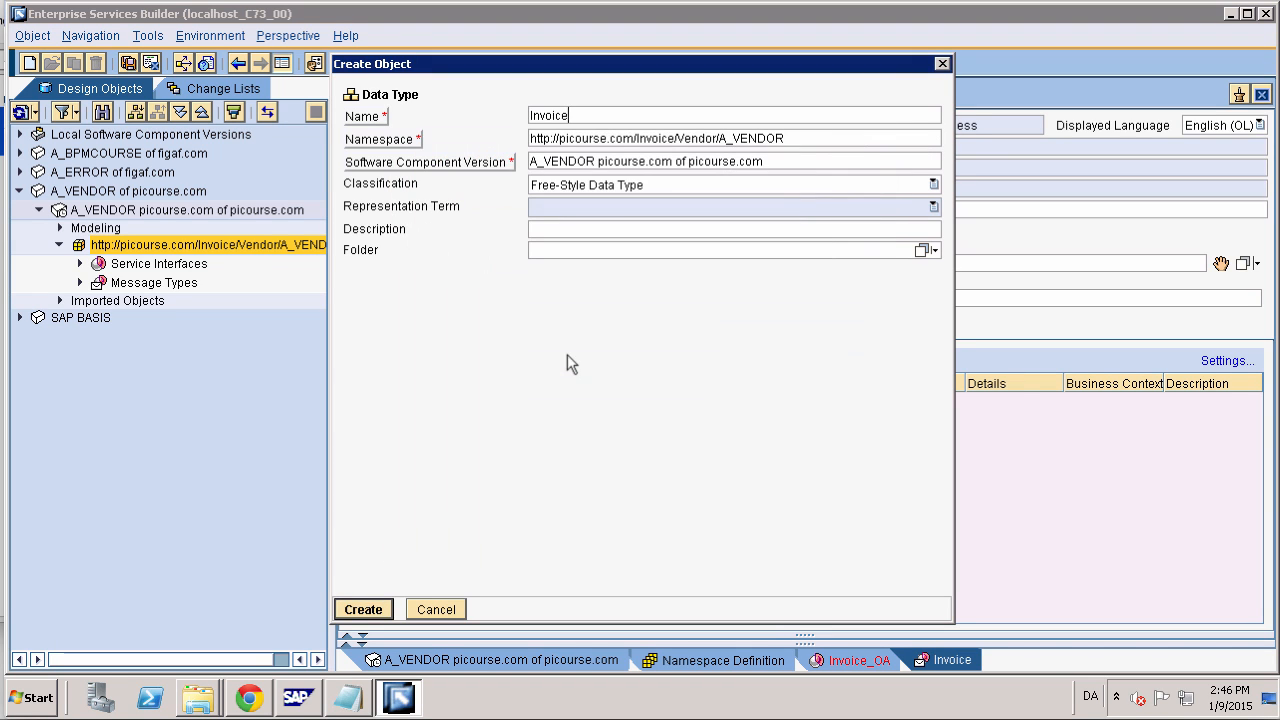
{"action": "left_click", "coordinate": [360, 612]}
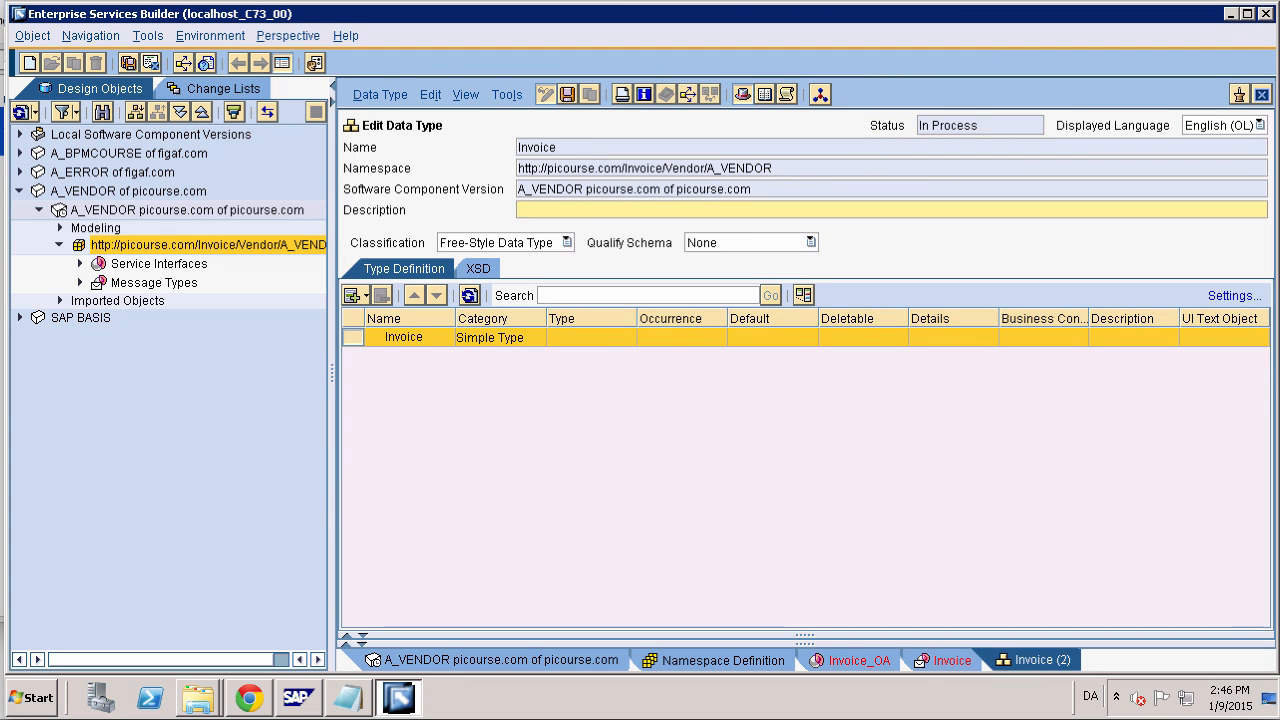
Consult the invoice XML in Notepad, save the Invoice data type, and insert five lower-level elements under its root
{"action": "left_click", "coordinate": [358, 703]}
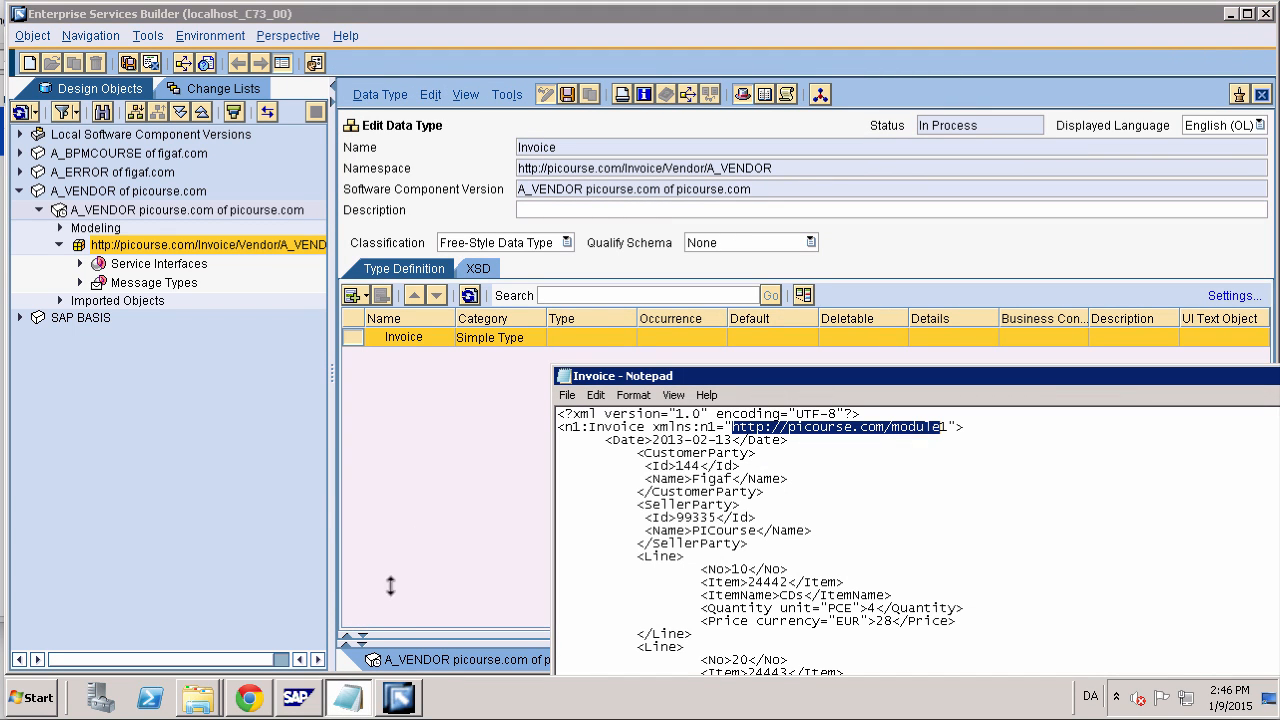
{"action": "left_click", "coordinate": [382, 380]}
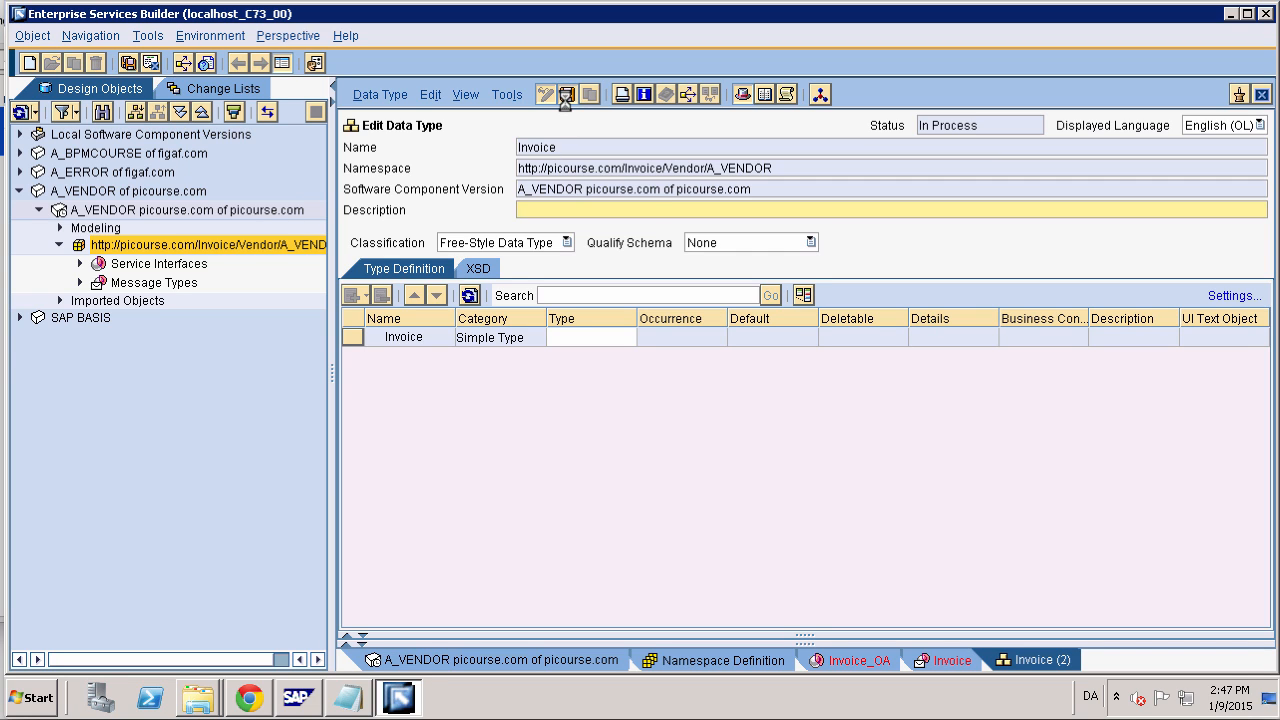
{"action": "left_click", "coordinate": [358, 339]}
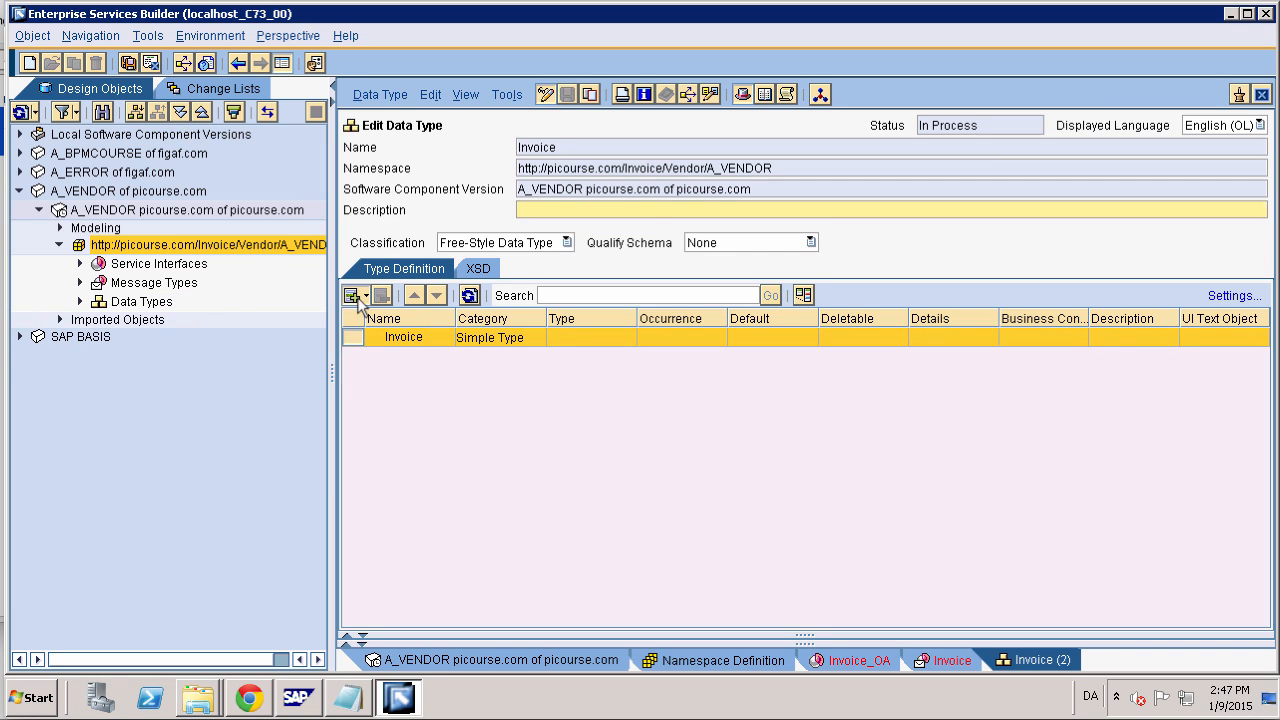
{"action": "left_click", "coordinate": [358, 297]}
{"action": "left_click", "coordinate": [412, 378]}
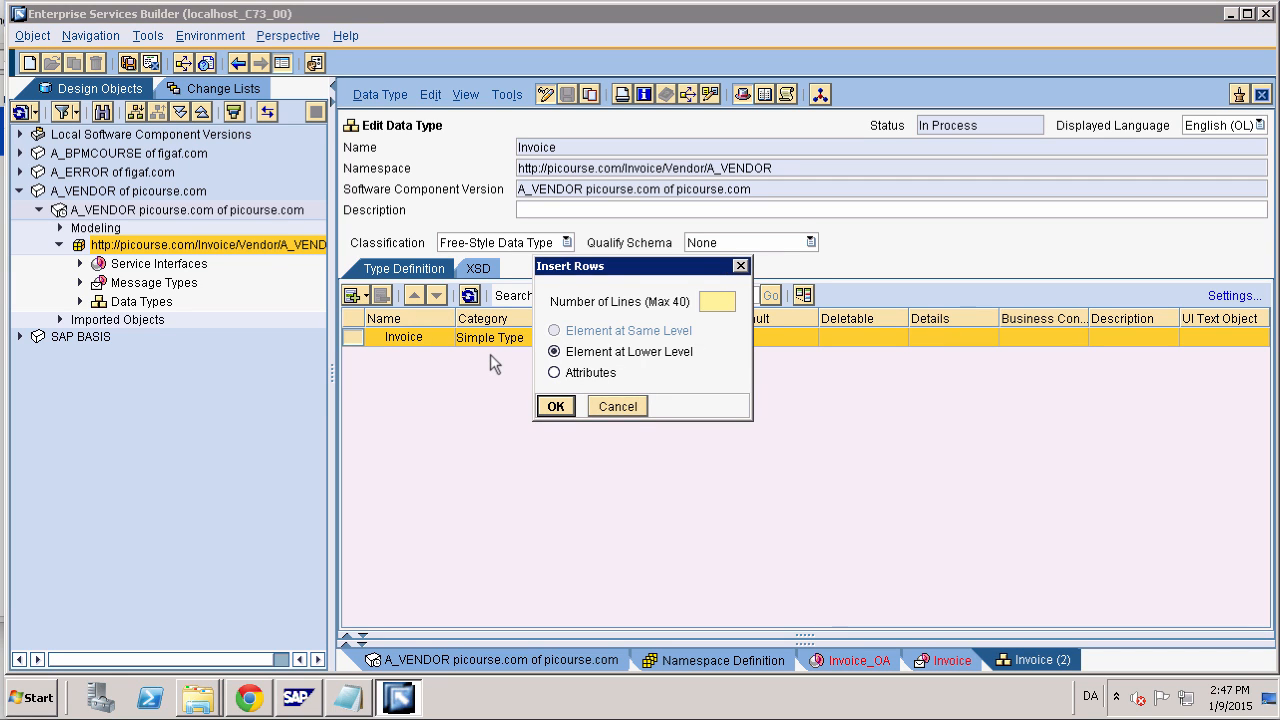
{"action": "type", "text": "5"}
{"action": "key", "text": "Return"}
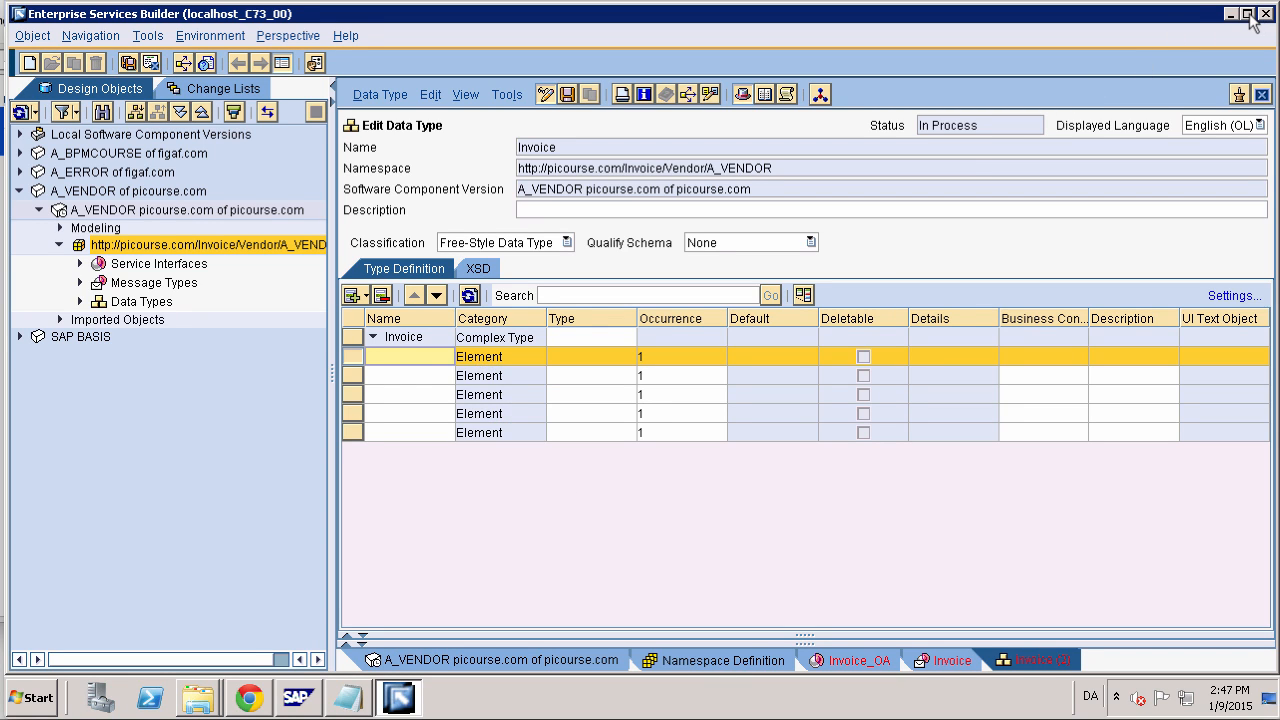
Narrow the Enterprise Services Builder window to about two thirds of the screen width to make room for the invoice XML
{"action": "left_click", "coordinate": [1250, 14]}
{"action": "left_click", "coordinate": [1250, 9]}
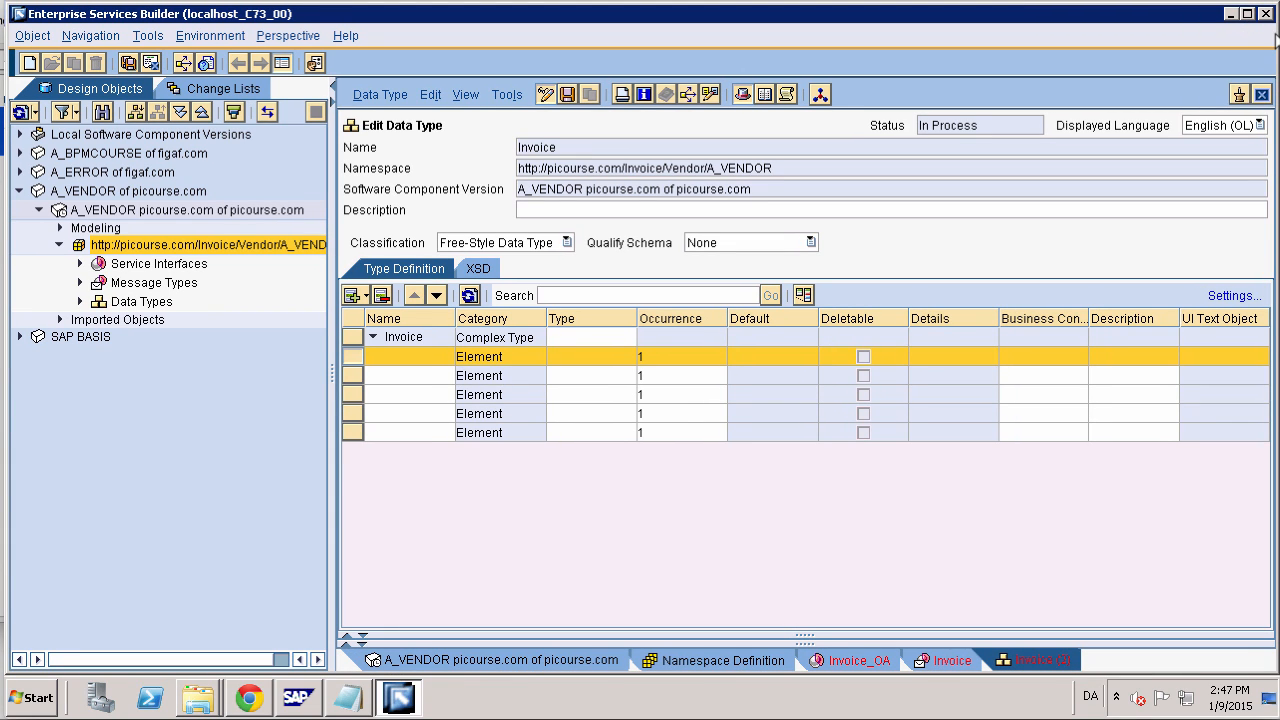
{"action": "left_click_drag", "start_coordinate": [1271, 33], "coordinate": [843, 77]}
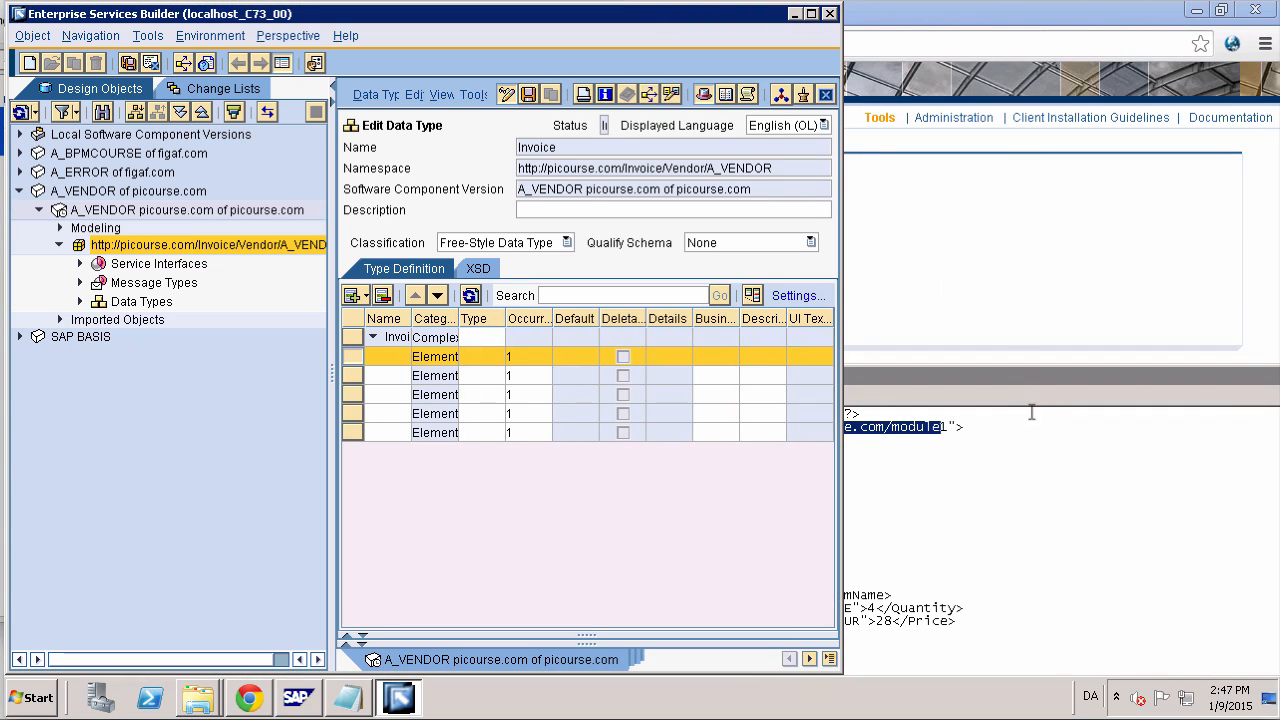
Bring the Invoice XML in Notepad forward and place it beside the Enterprise Services Builder so both are readable
{"action": "left_click", "coordinate": [1017, 381]}
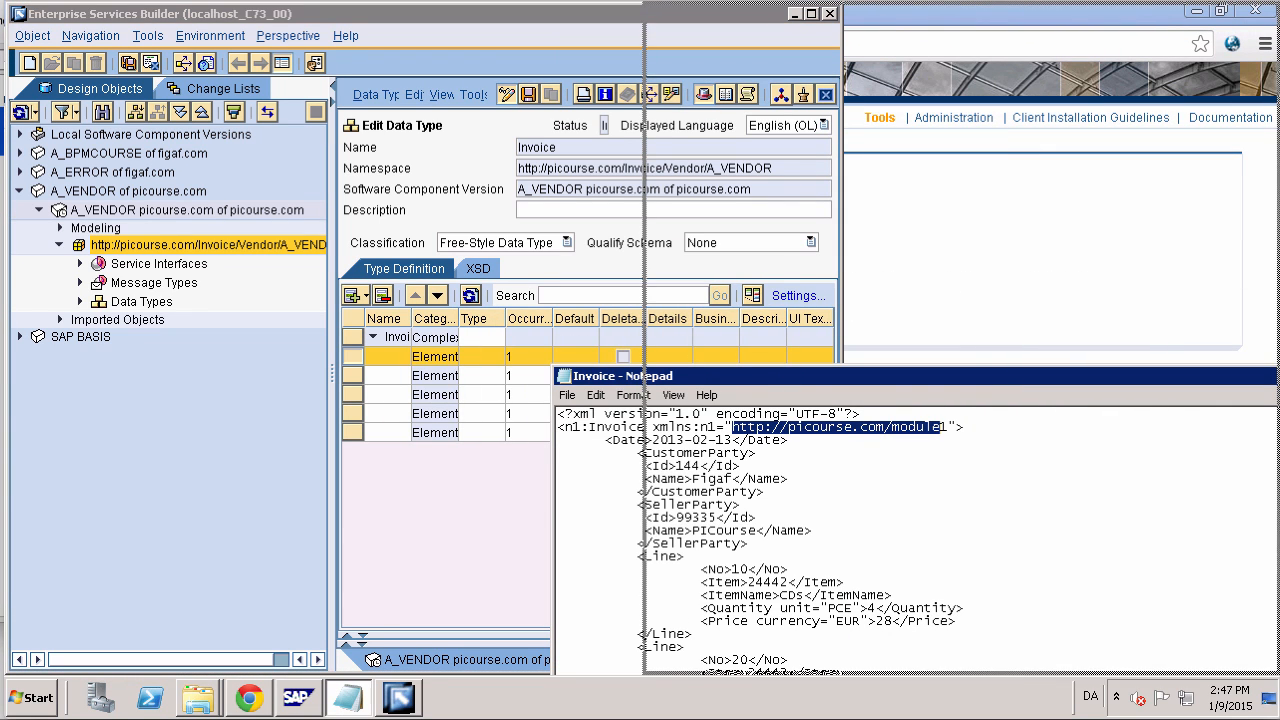
{"action": "left_click_drag", "start_coordinate": [1106, 18], "coordinate": [1106, 18]}
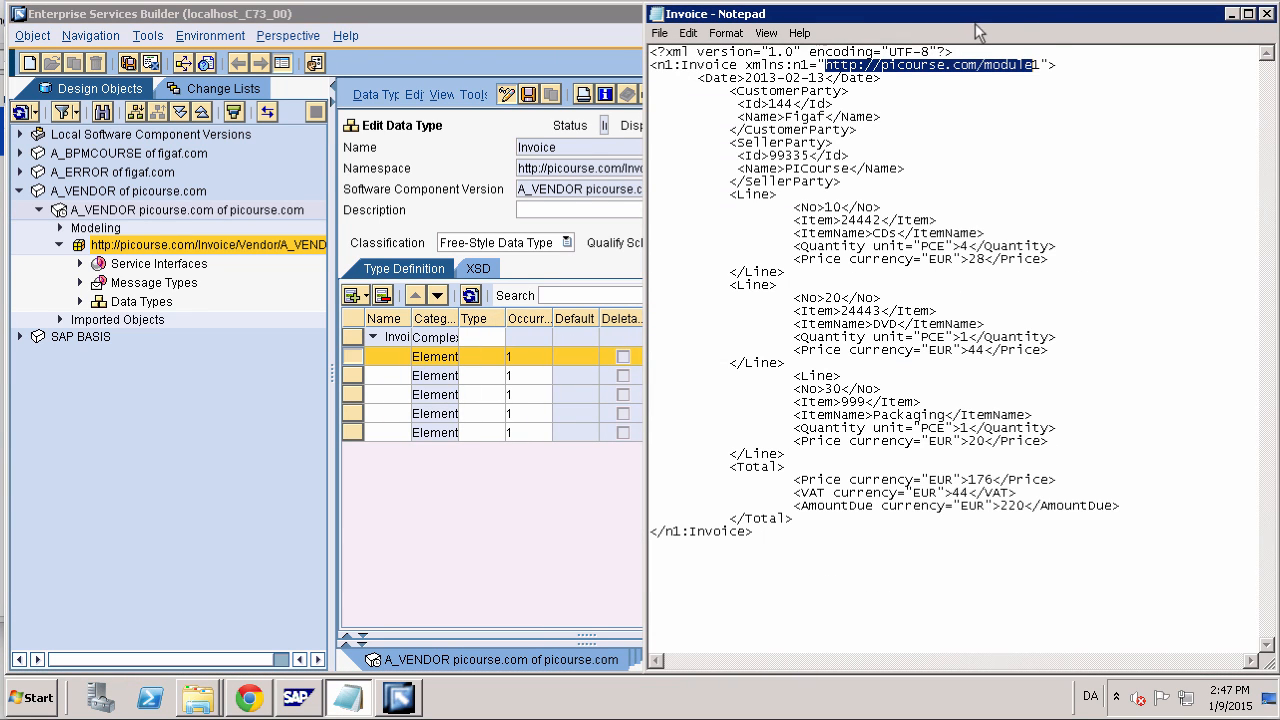
{"action": "left_click_drag", "start_coordinate": [978, 33], "coordinate": [1188, 28]}
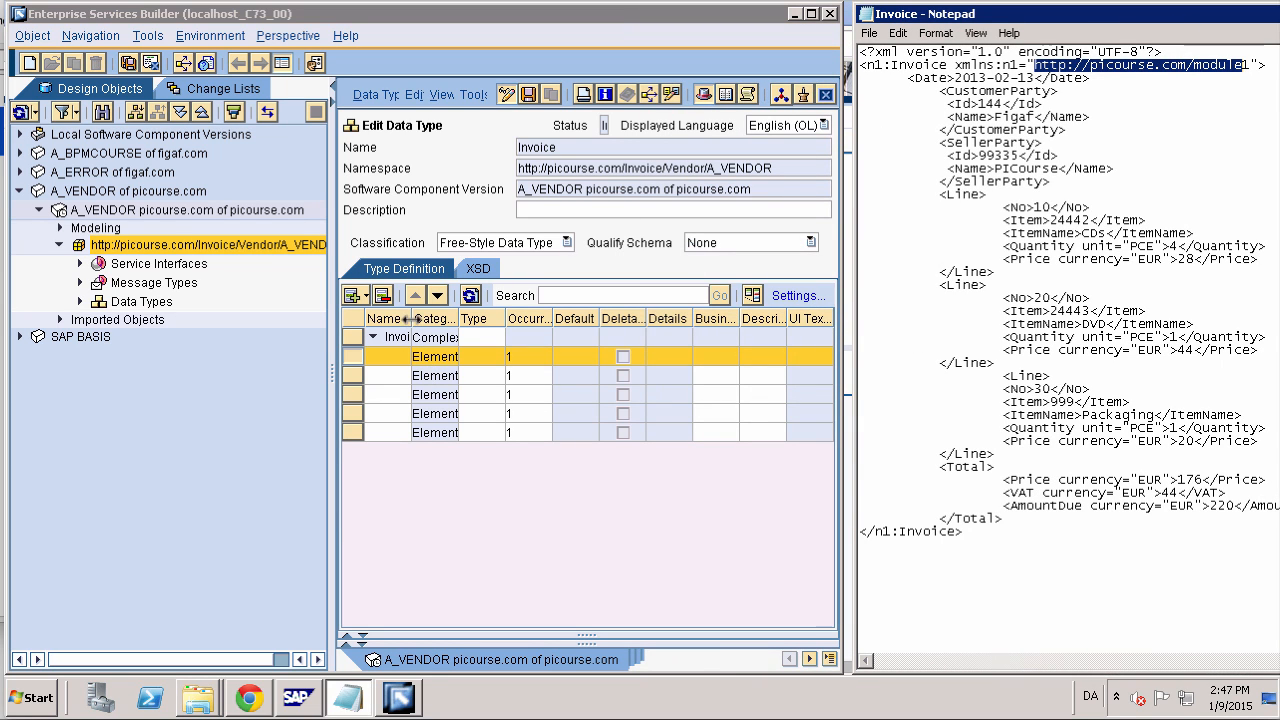
Name the first element under the Invoice root Date and set its type to xsd:string, widening the name column and editor area
{"action": "left_click_drag", "start_coordinate": [411, 320], "coordinate": [445, 322]}
{"action": "left_click", "coordinate": [433, 364]}
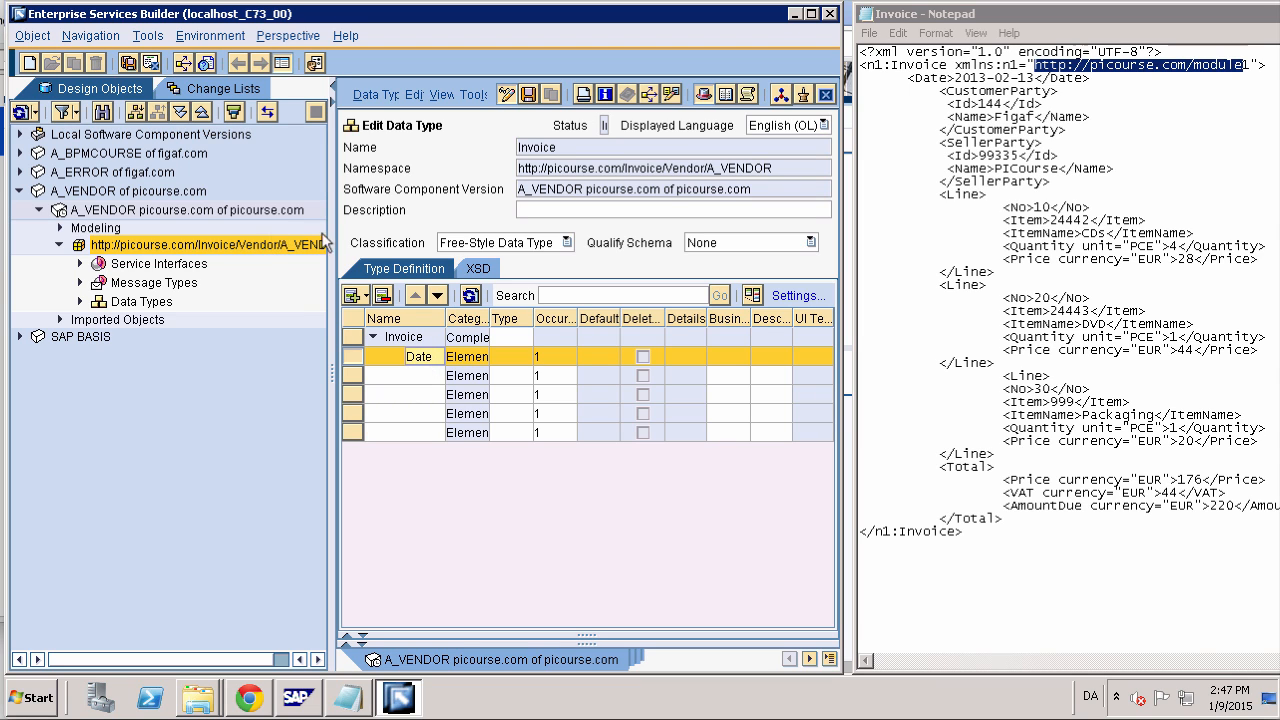
{"action": "left_click_drag", "start_coordinate": [331, 243], "coordinate": [240, 230]}
{"action": "left_click", "coordinate": [468, 358]}
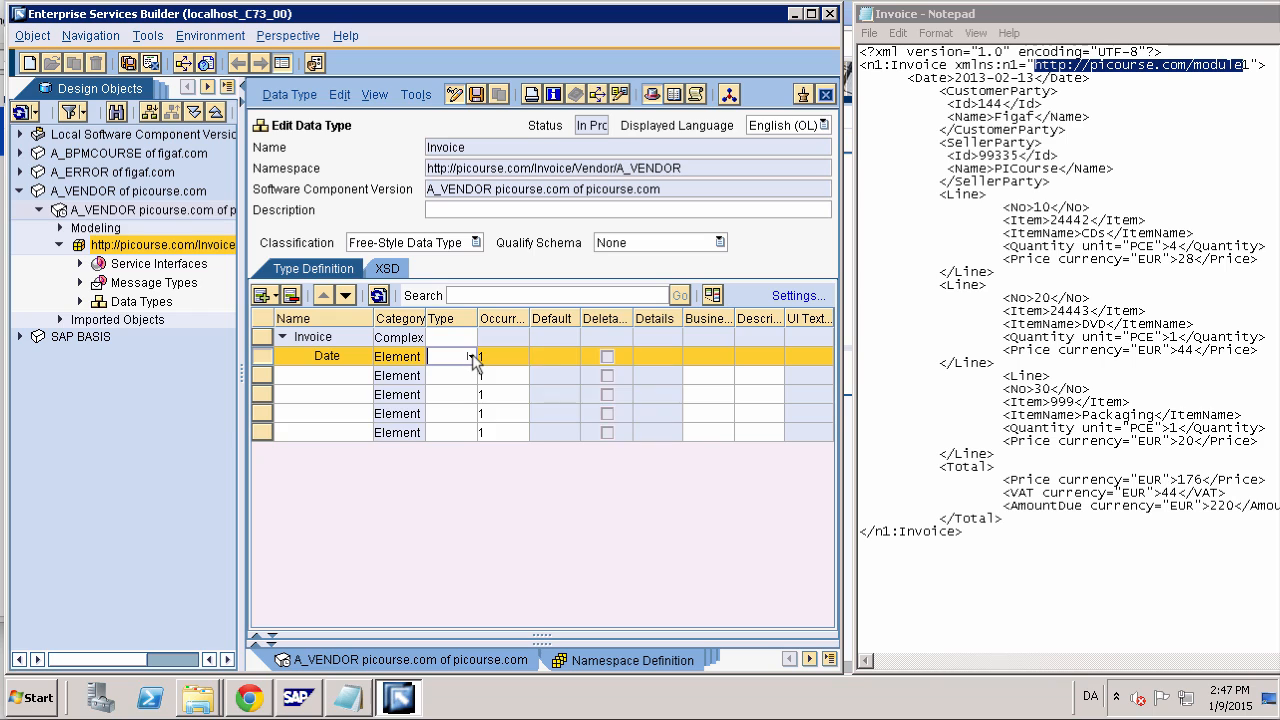
{"action": "left_click", "coordinate": [471, 358]}
{"action": "left_click", "coordinate": [478, 380]}
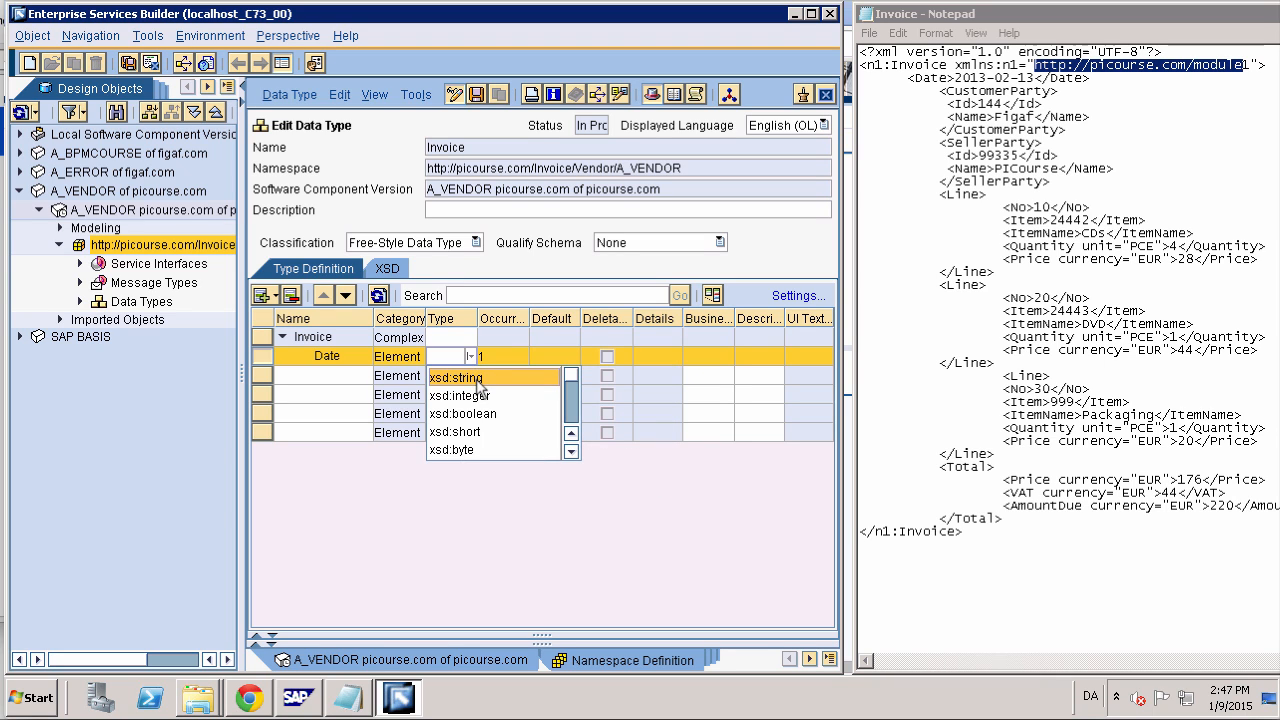
{"action": "left_click", "coordinate": [477, 379]}
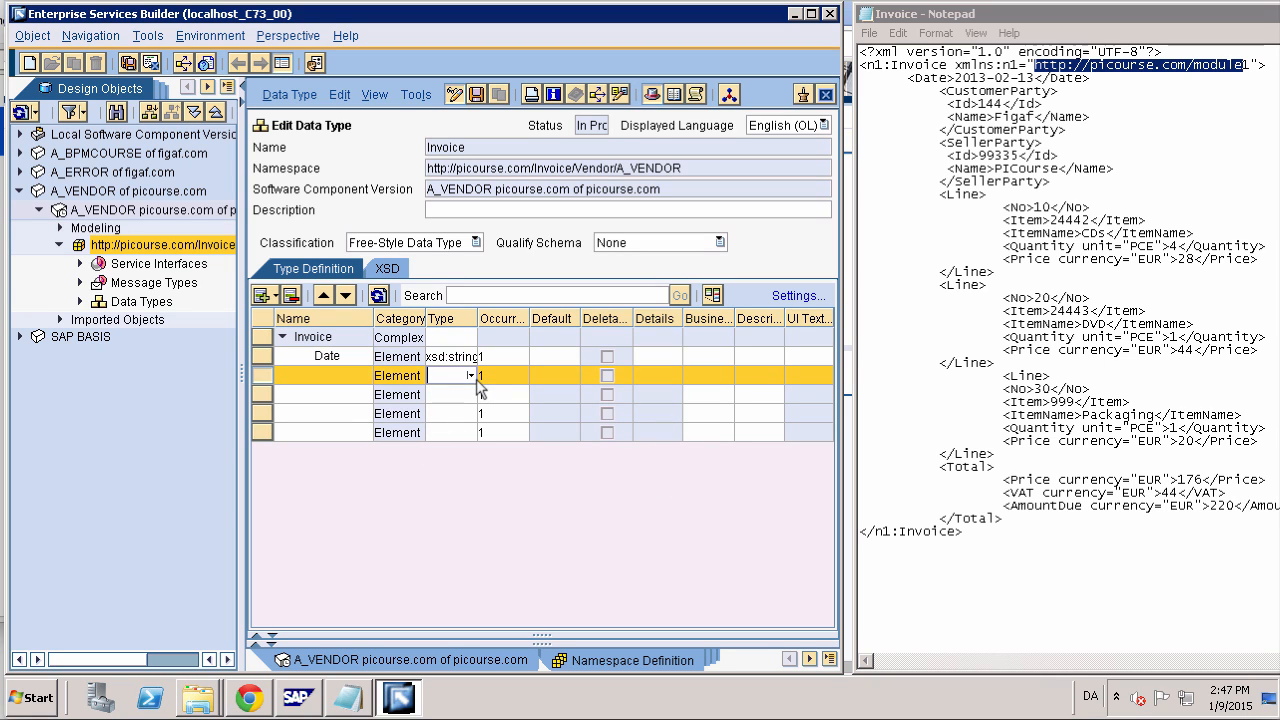
Name the second element under the Invoice root CustomerParty and save the Invoice data type
{"action": "left_click", "coordinate": [332, 380]}
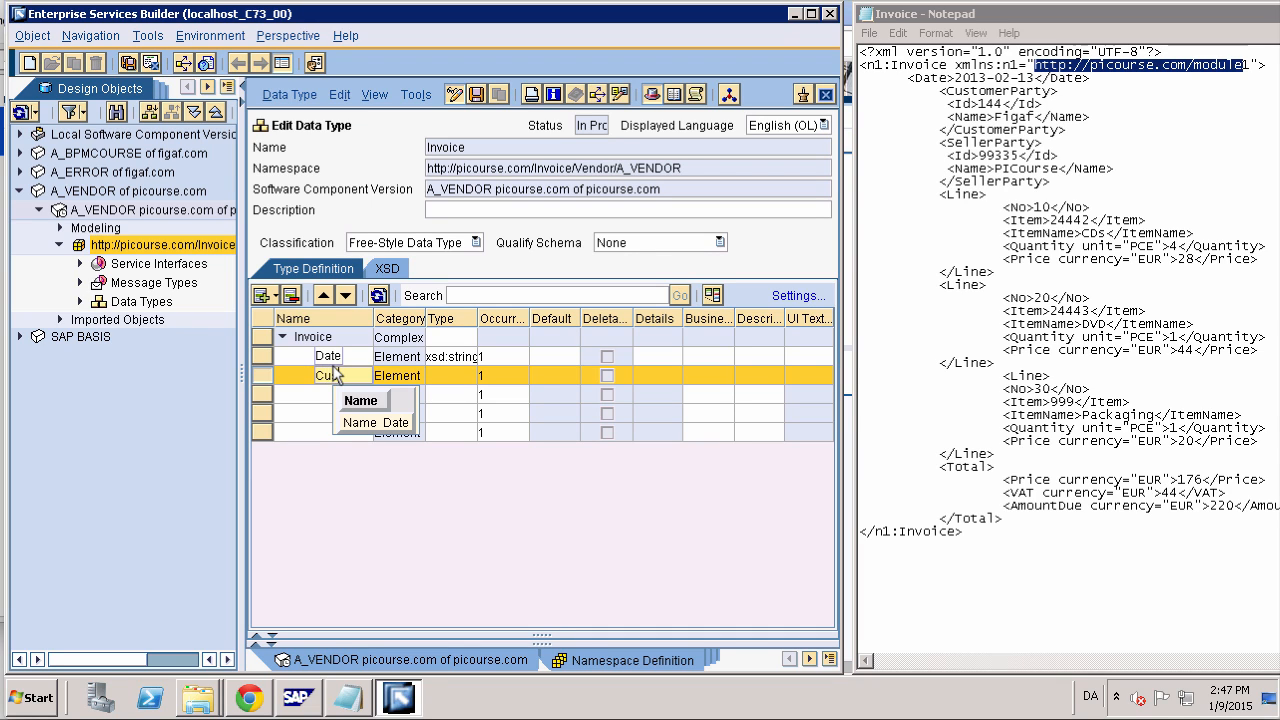
{"action": "type", "text": "CustomerP"}
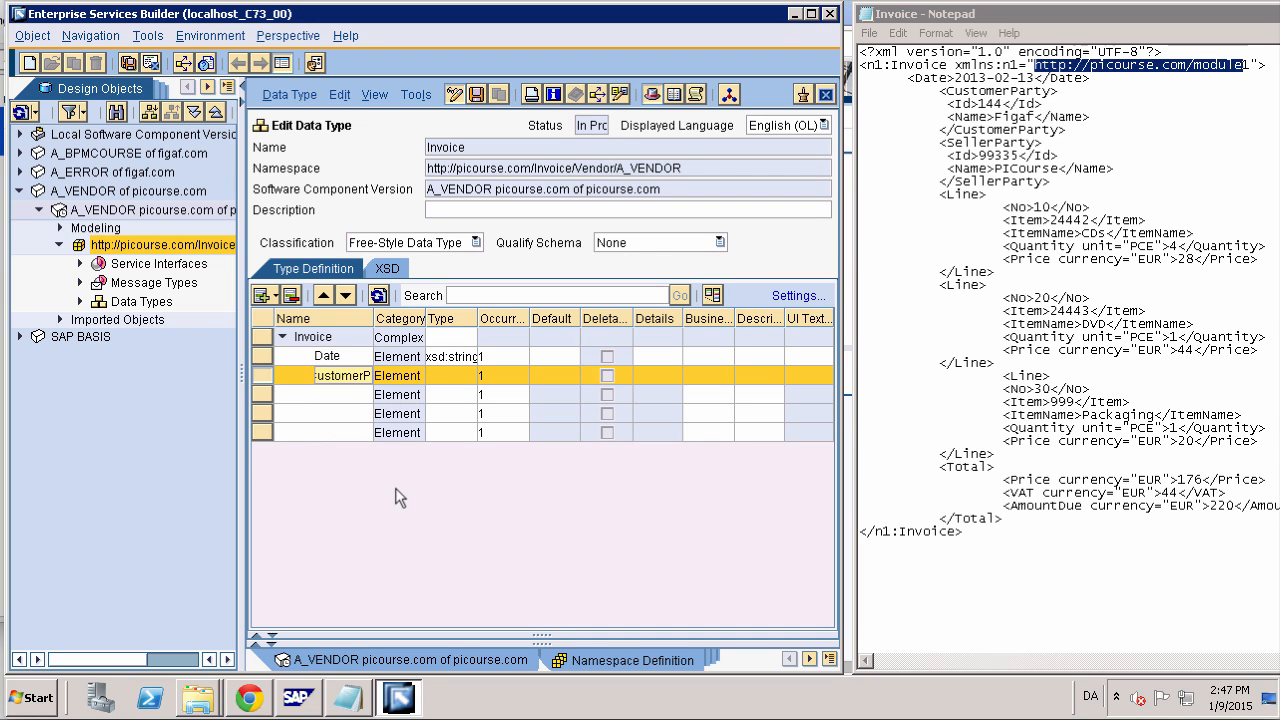
{"action": "type", "text": "arty"}
{"action": "left_click", "coordinate": [476, 97]}
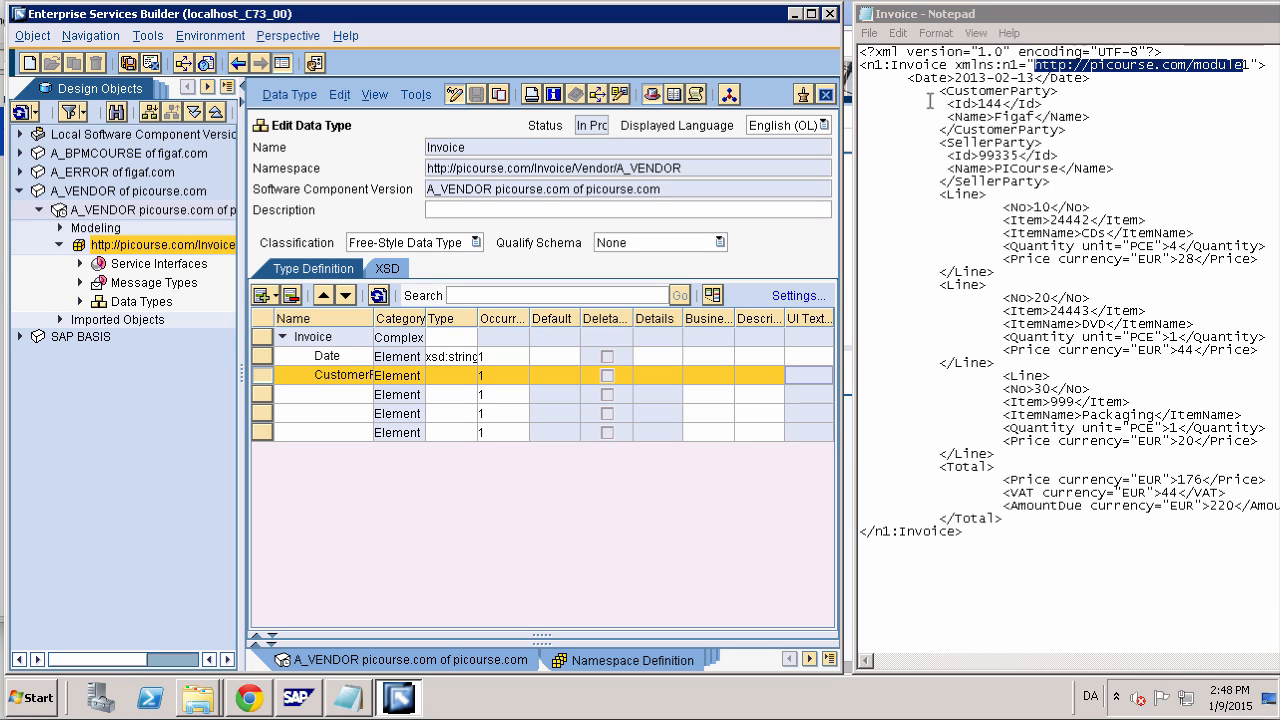
{"action": "left_click", "coordinate": [80, 301]}
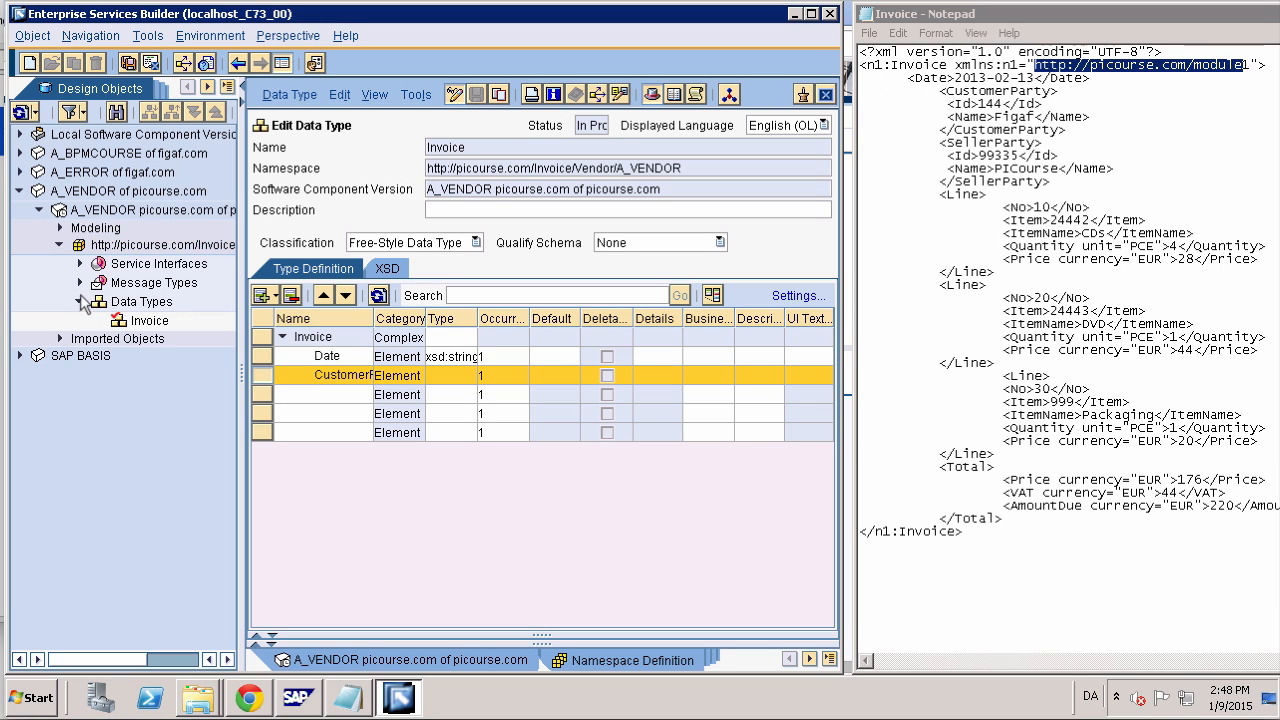
{"action": "right_click", "coordinate": [120, 302]}
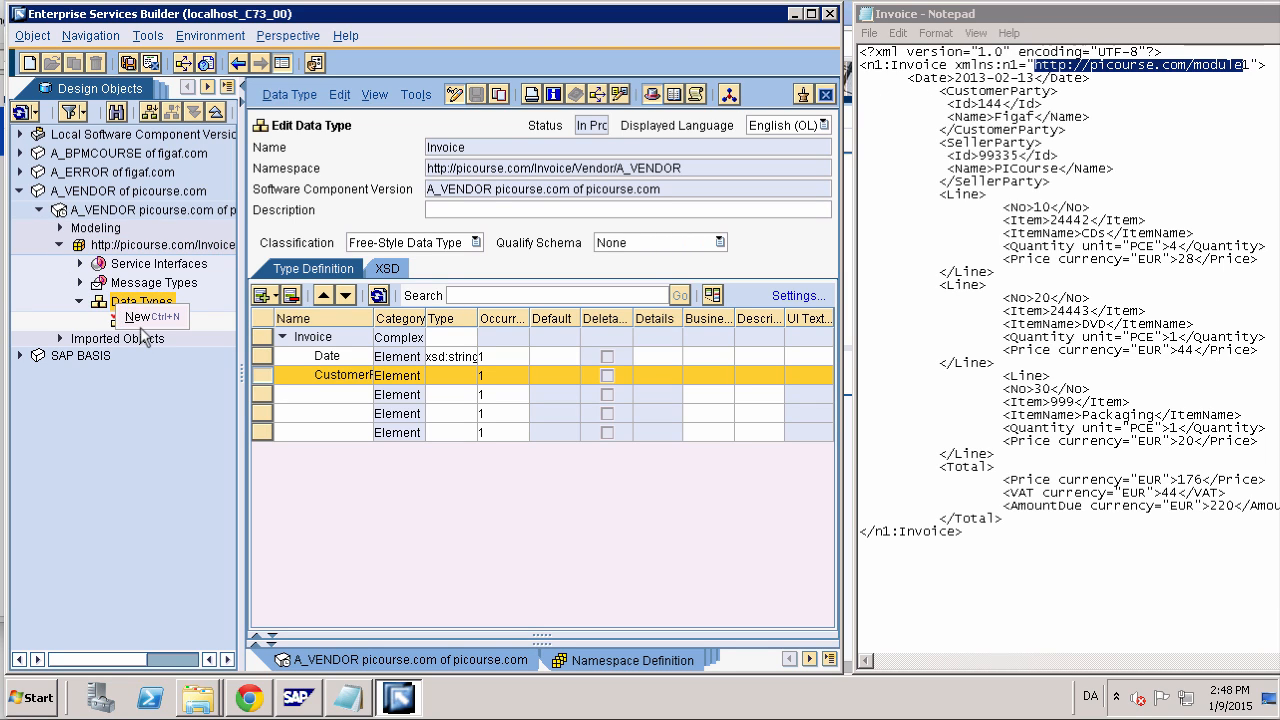
{"action": "left_click", "coordinate": [141, 316]}
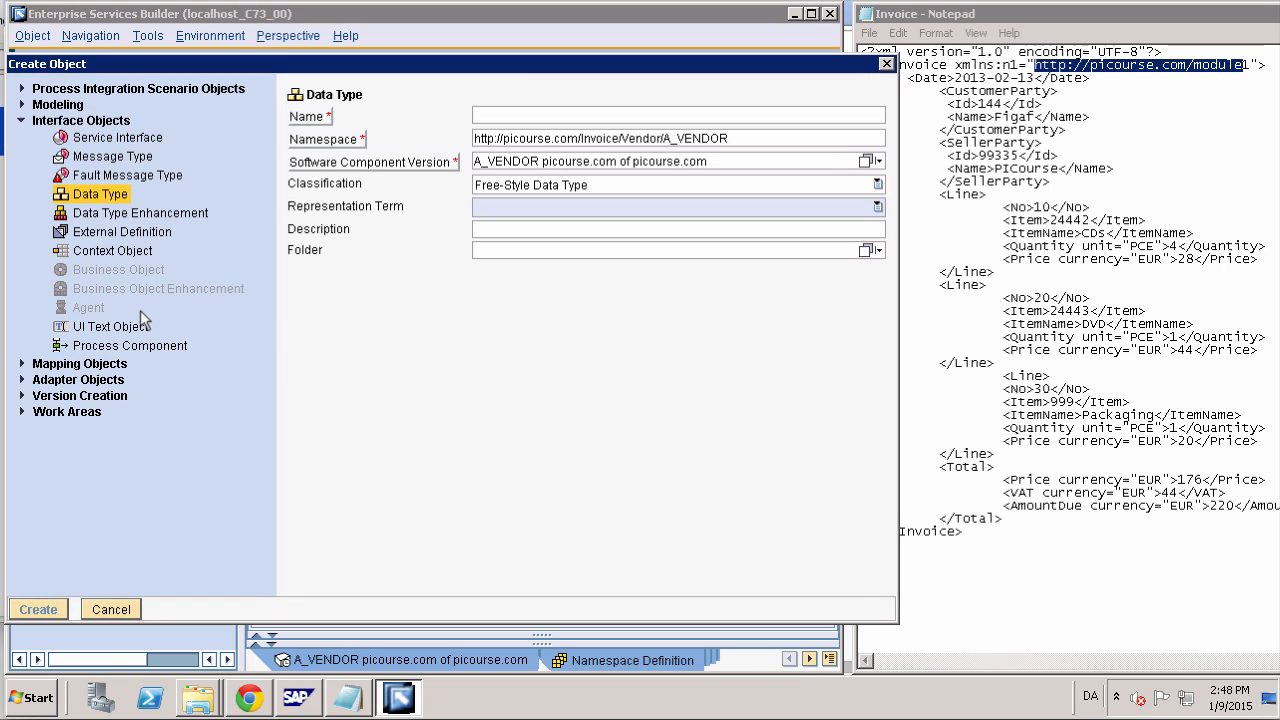
{"action": "type", "text": "Party"}
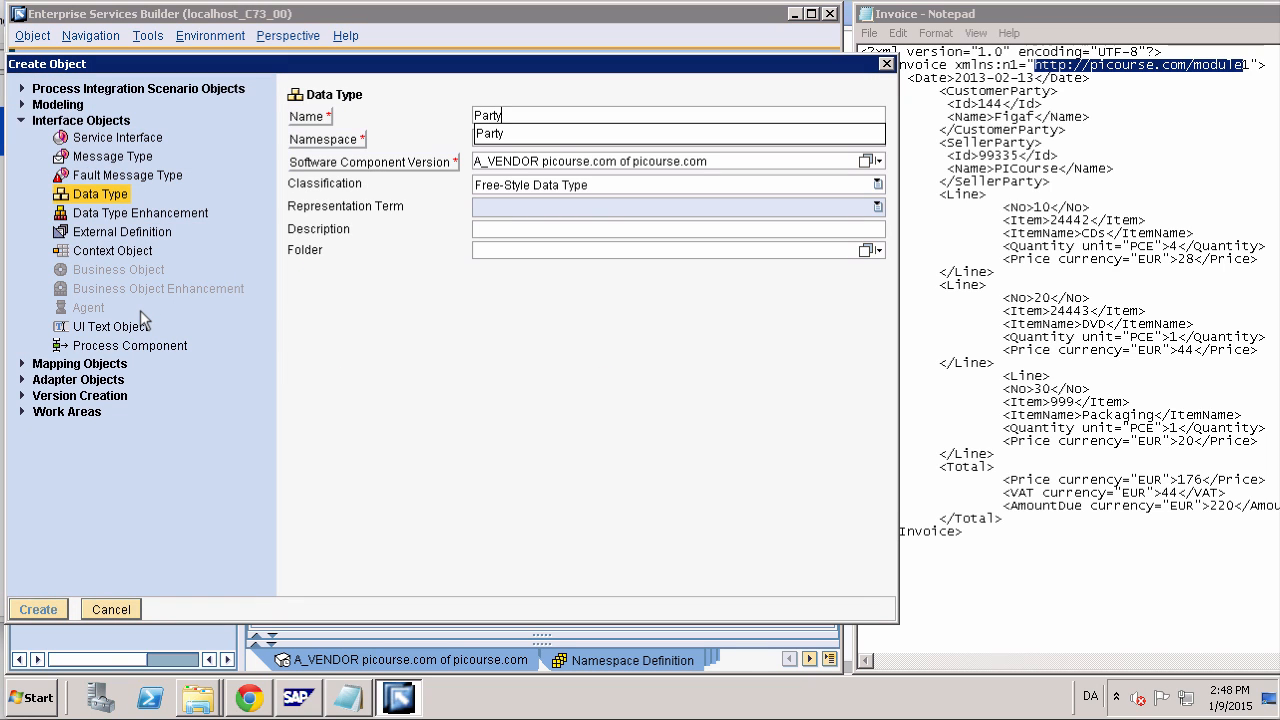
{"action": "key", "text": "Tab"}
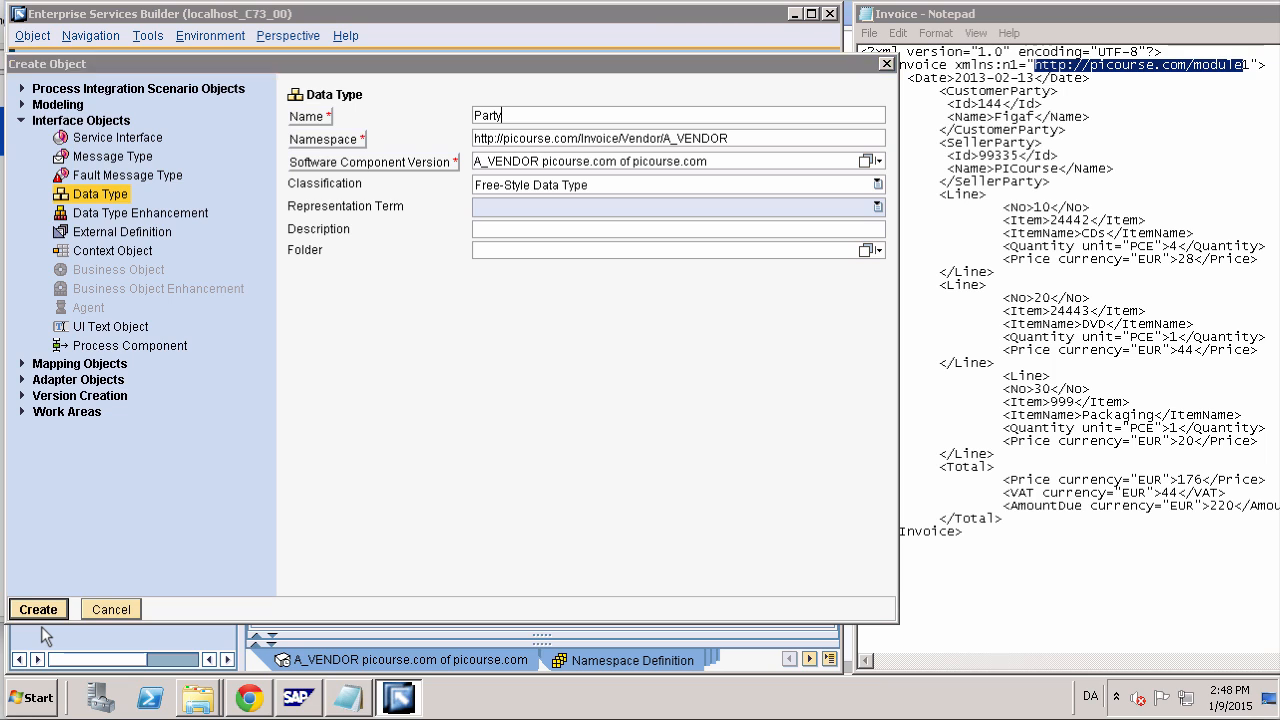
{"action": "left_click", "coordinate": [40, 609]}
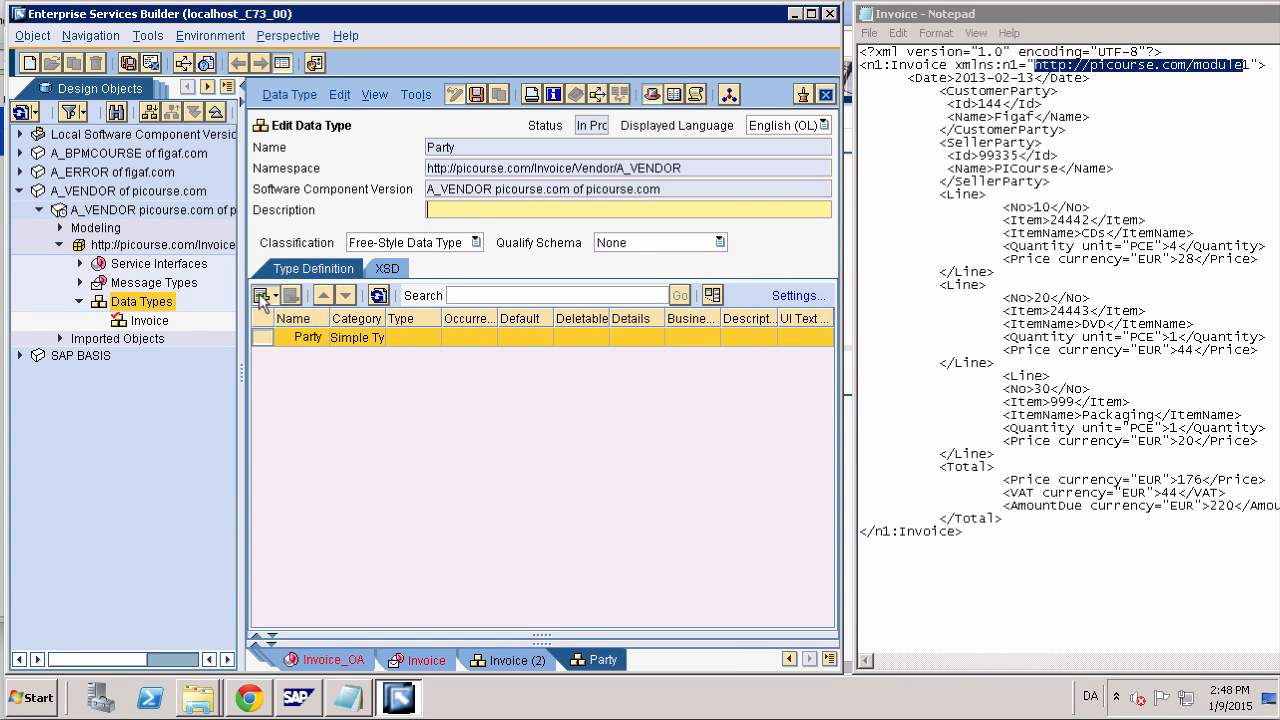
Insert two lower-level elements under the root of the Party data type
{"action": "left_click", "coordinate": [265, 295]}
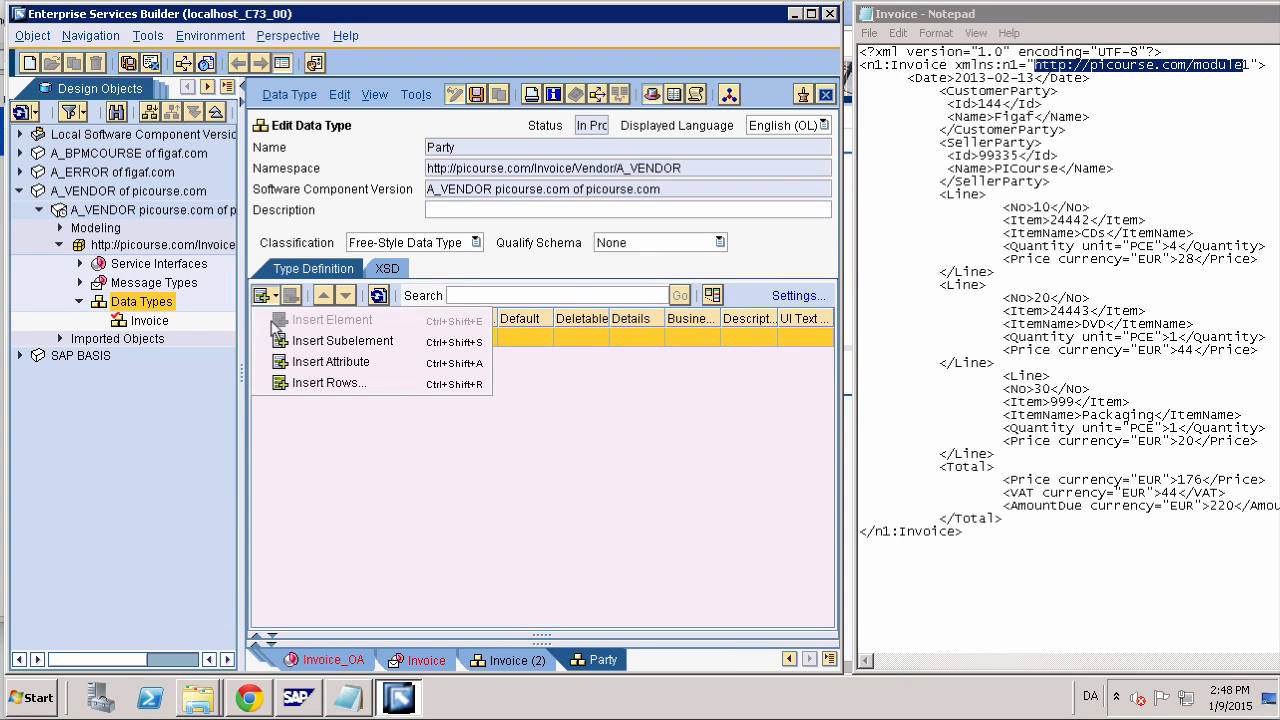
{"action": "left_click", "coordinate": [322, 383]}
{"action": "type", "text": "2"}
{"action": "key", "text": "BackSpace"}
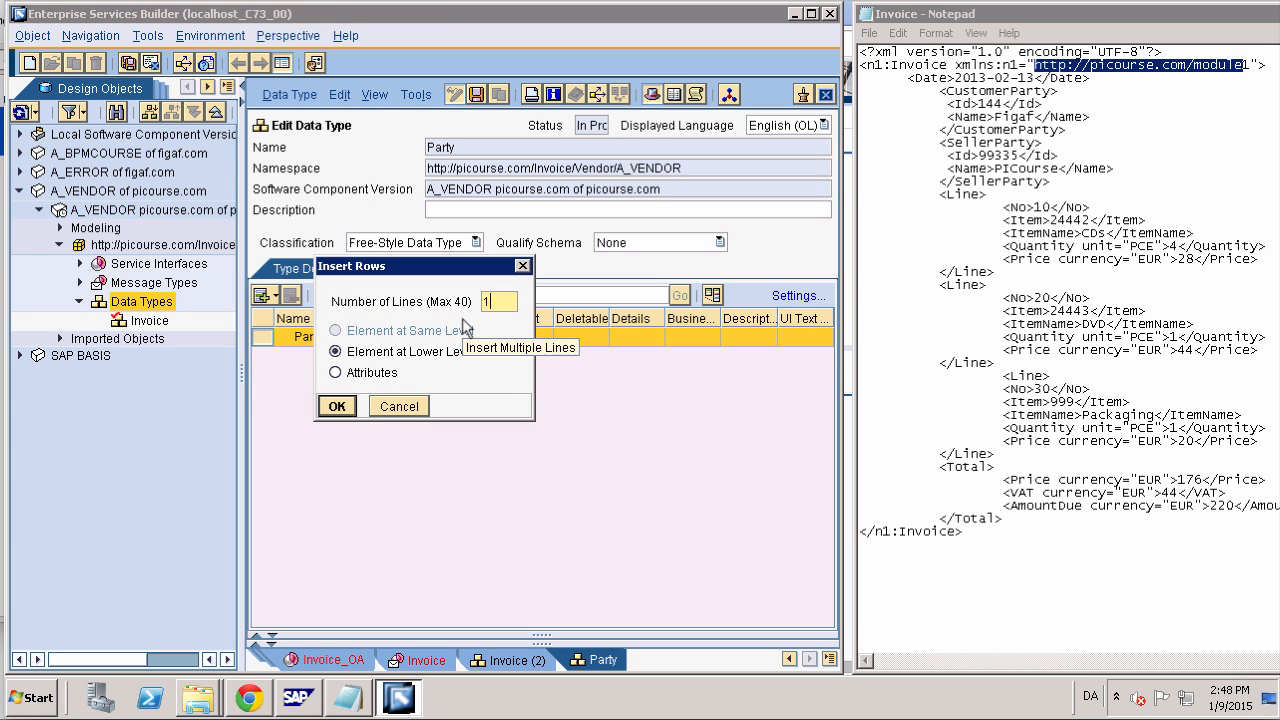
{"action": "left_click", "coordinate": [337, 406]}
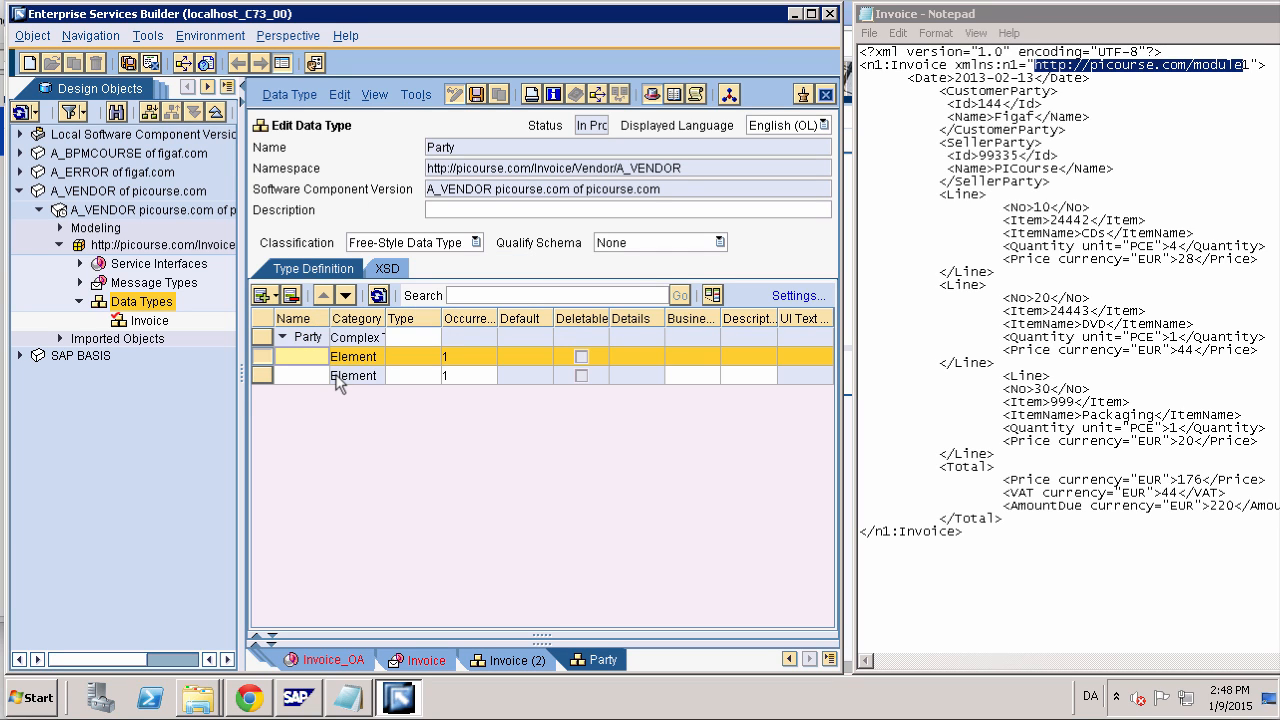
Name the two Party elements Id and Name, and set the type of Id to xsd:string
{"action": "type", "text": "Id"}
{"action": "left_click", "coordinate": [300, 380]}
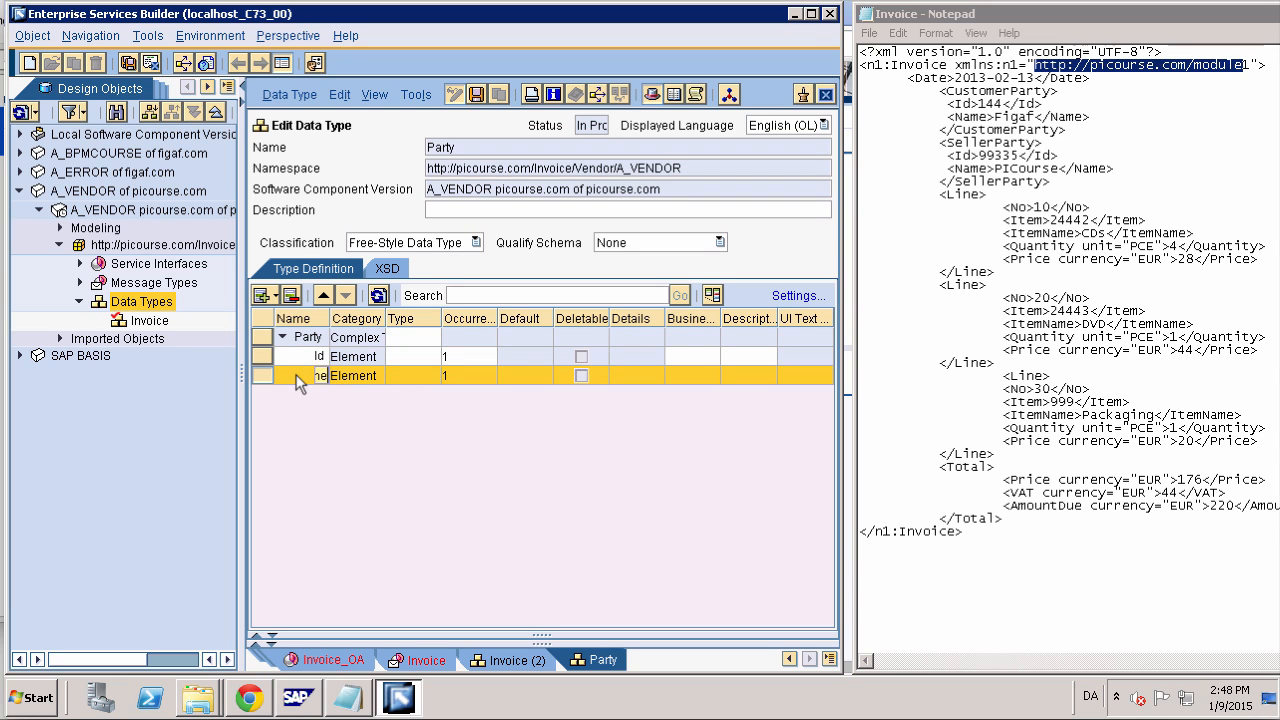
{"action": "left_click", "coordinate": [433, 356]}
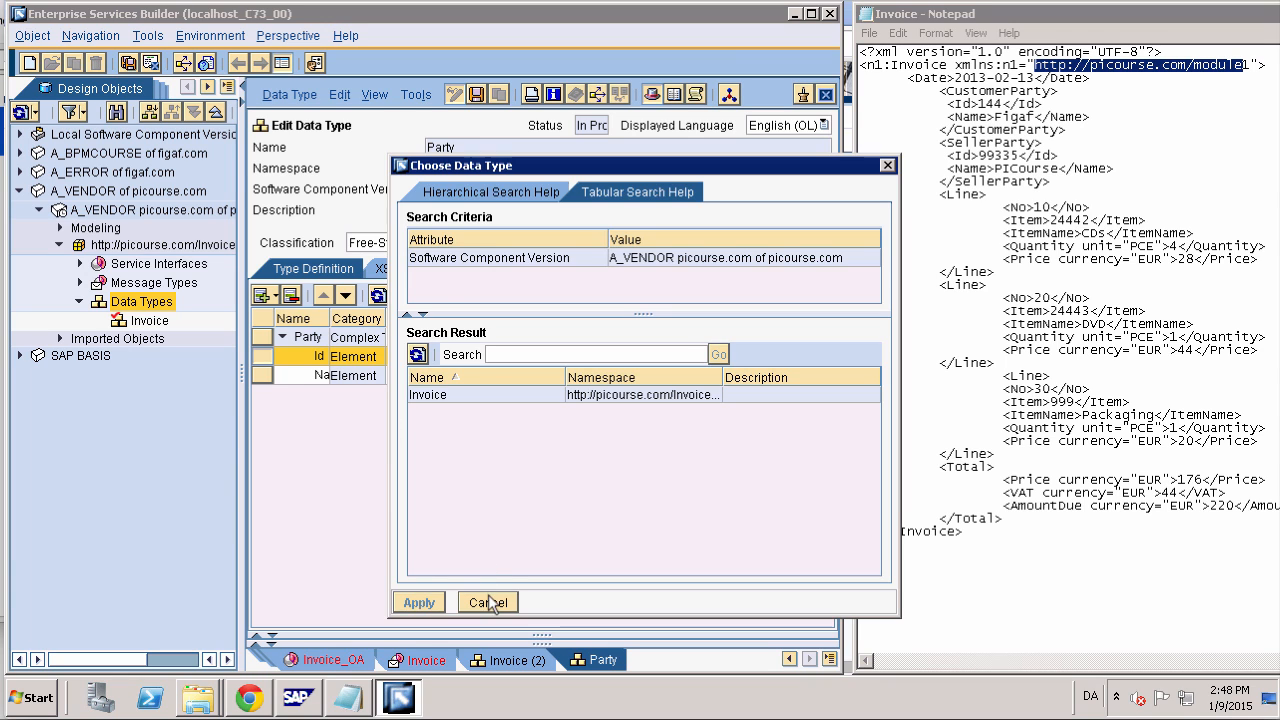
{"action": "left_click", "coordinate": [488, 600]}
{"action": "left_click", "coordinate": [434, 356]}
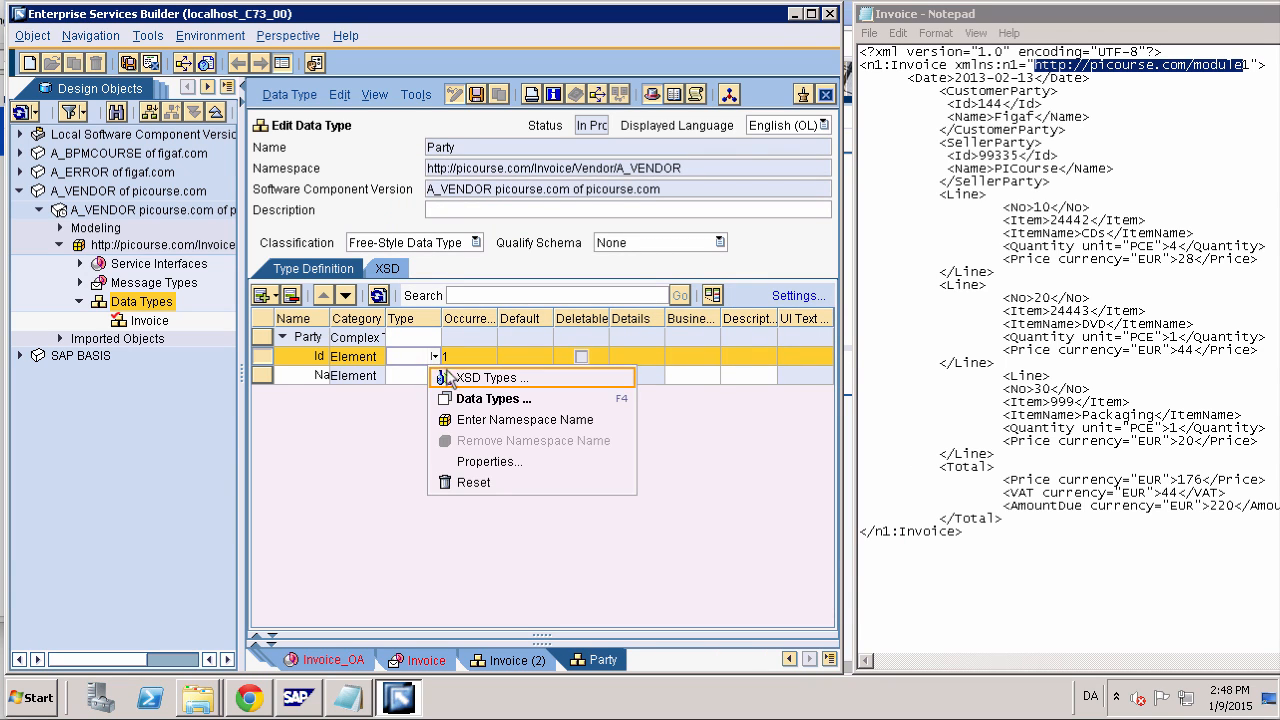
{"action": "left_click", "coordinate": [447, 378]}
{"action": "left_click", "coordinate": [439, 374]}
Set the Party data type's Name element to xsd:string, and close the data type with its changes saved
{"action": "left_click", "coordinate": [434, 375]}
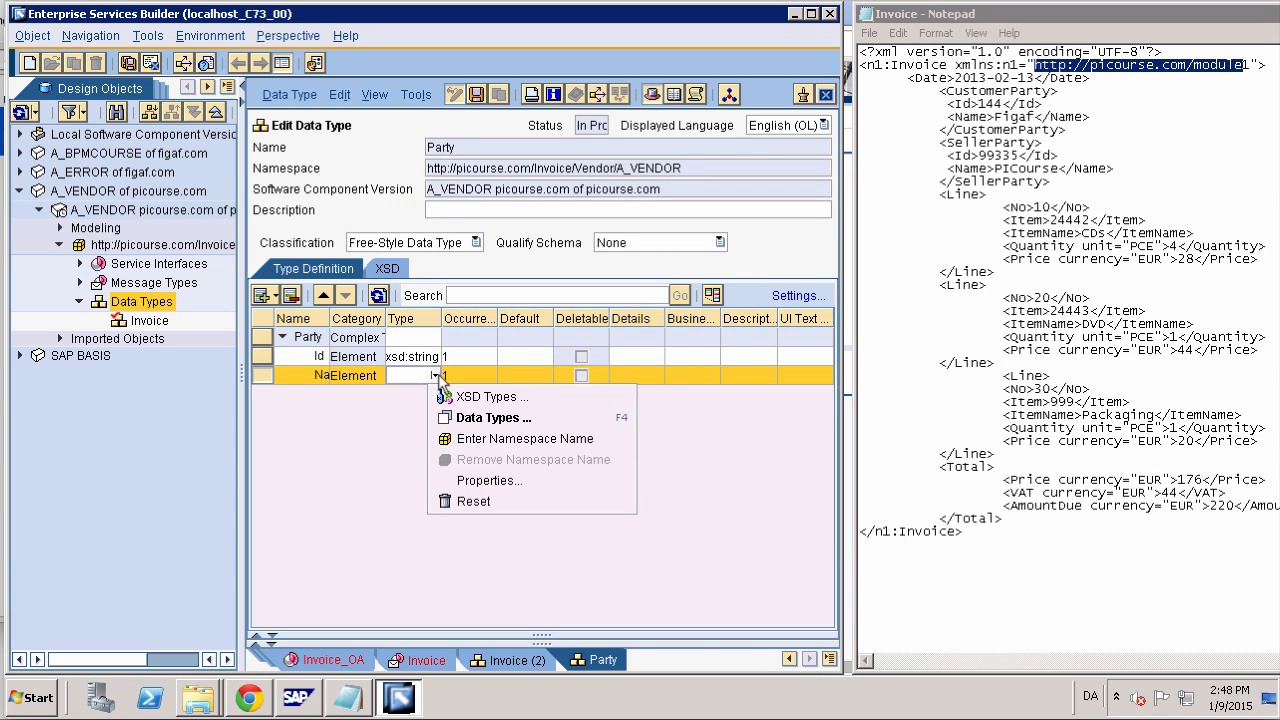
{"action": "left_click", "coordinate": [437, 375]}
{"action": "left_click", "coordinate": [437, 375]}
{"action": "left_click", "coordinate": [480, 397]}
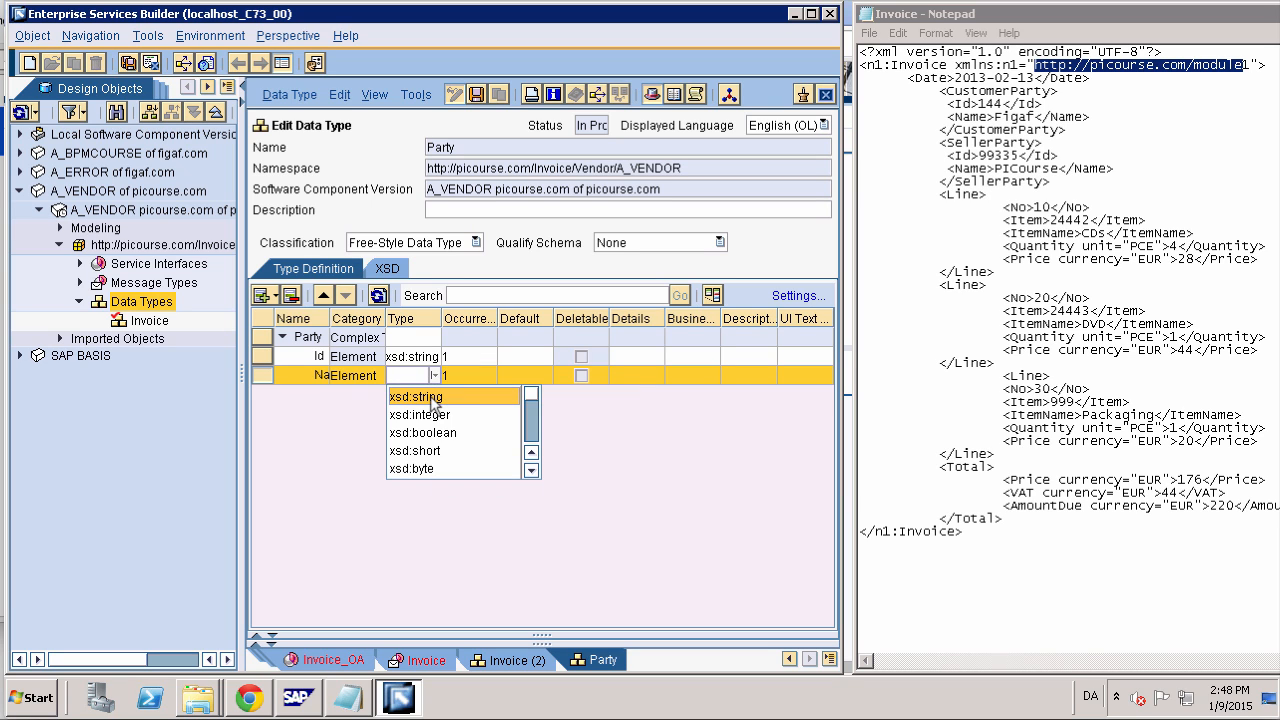
{"action": "left_click", "coordinate": [432, 398]}
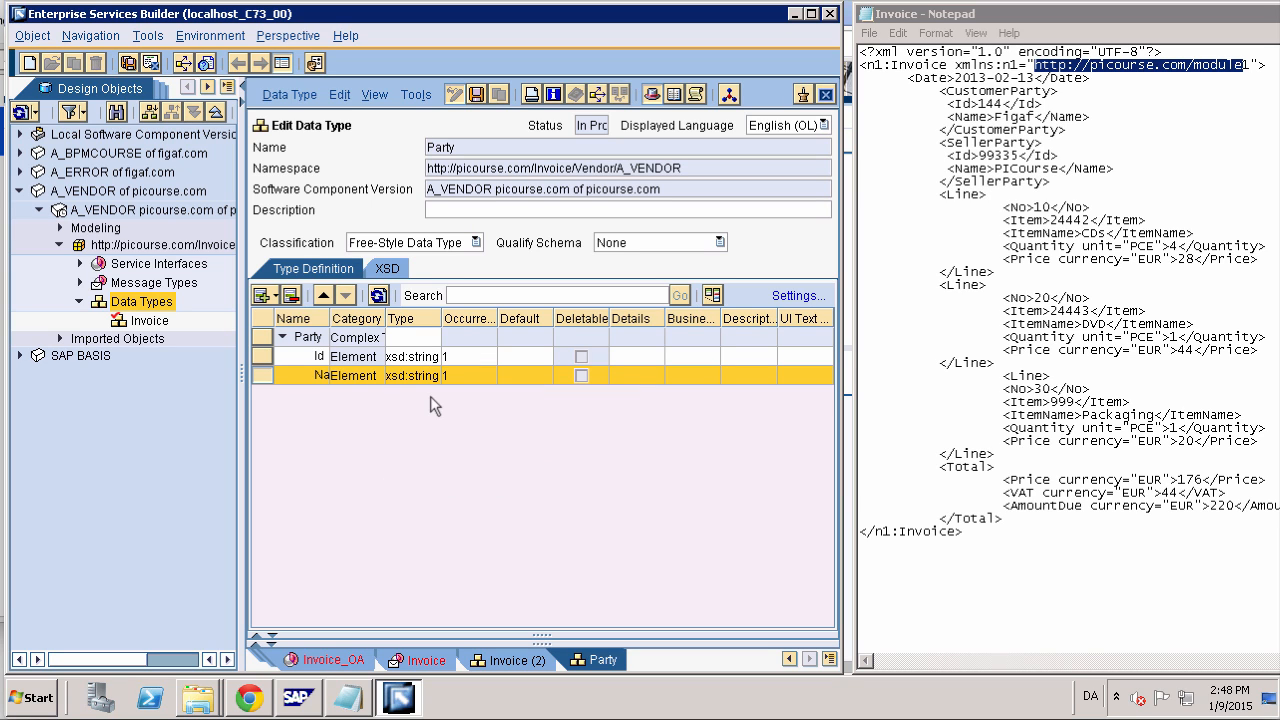
{"action": "left_click", "coordinate": [825, 95]}
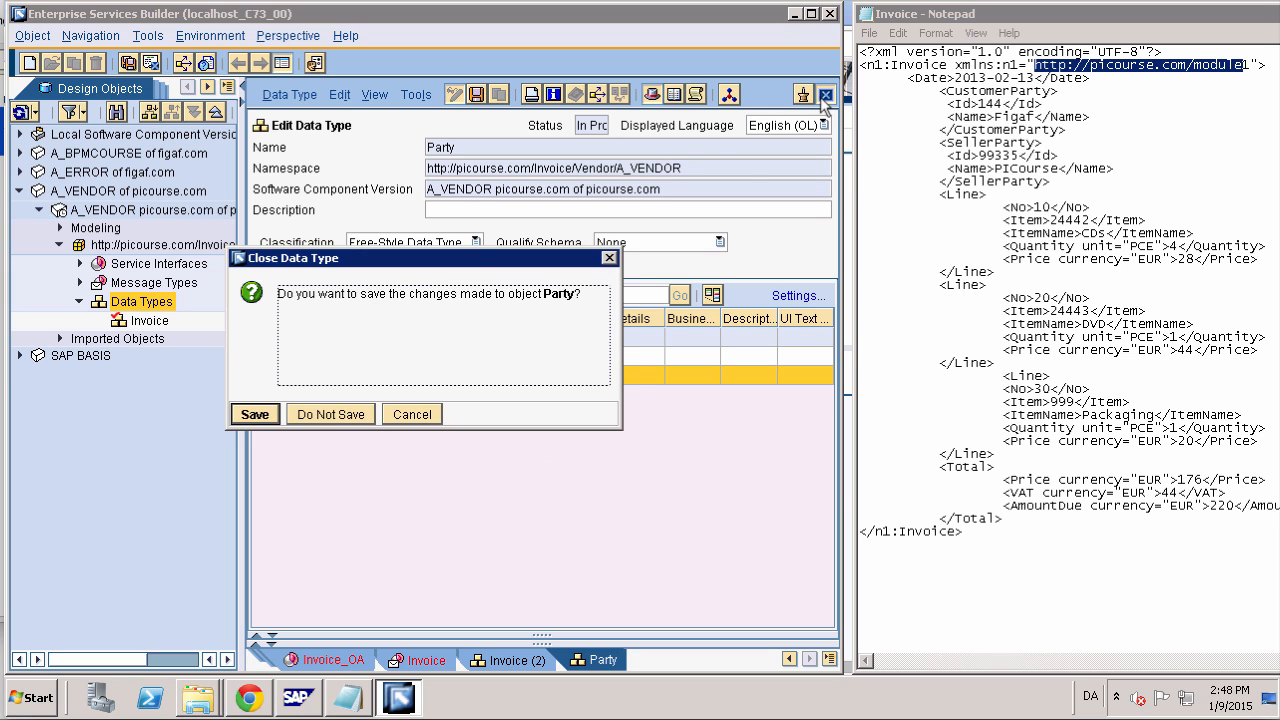
{"action": "left_click", "coordinate": [252, 414]}
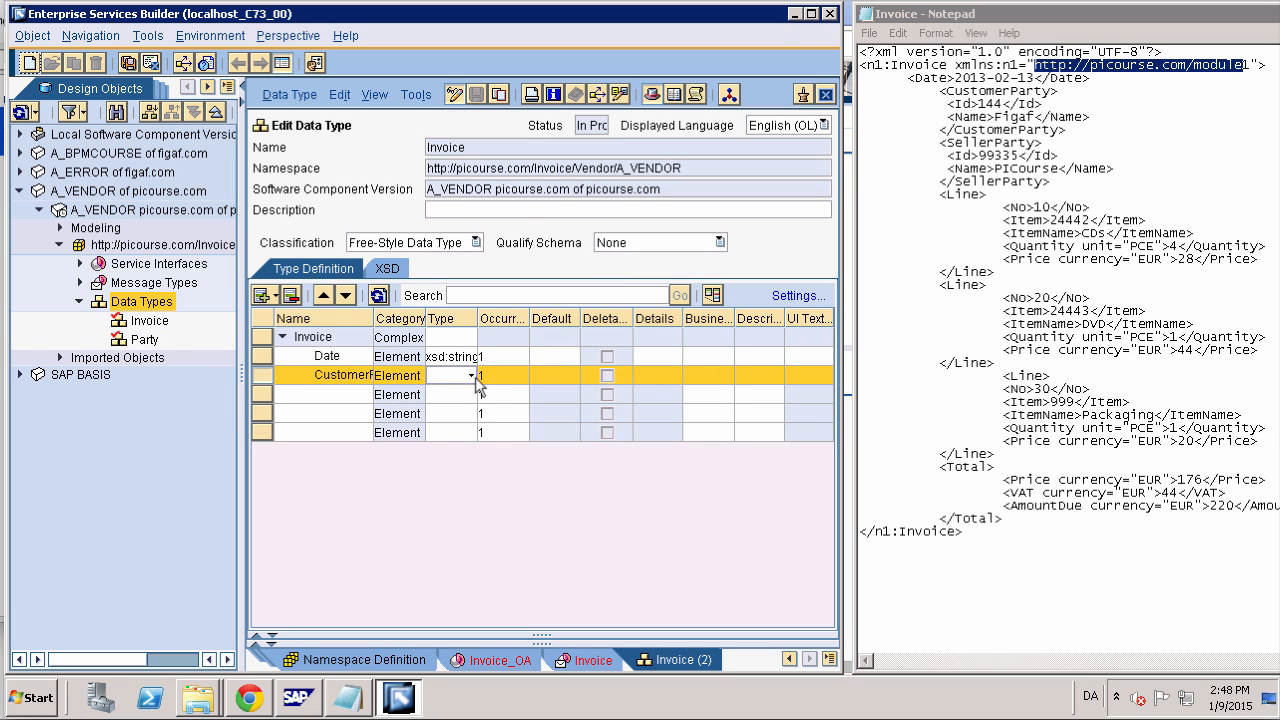
Assign the Party data type to the CustomerParty element of Invoice and expand the element to show its fields
{"action": "left_click", "coordinate": [472, 377]}
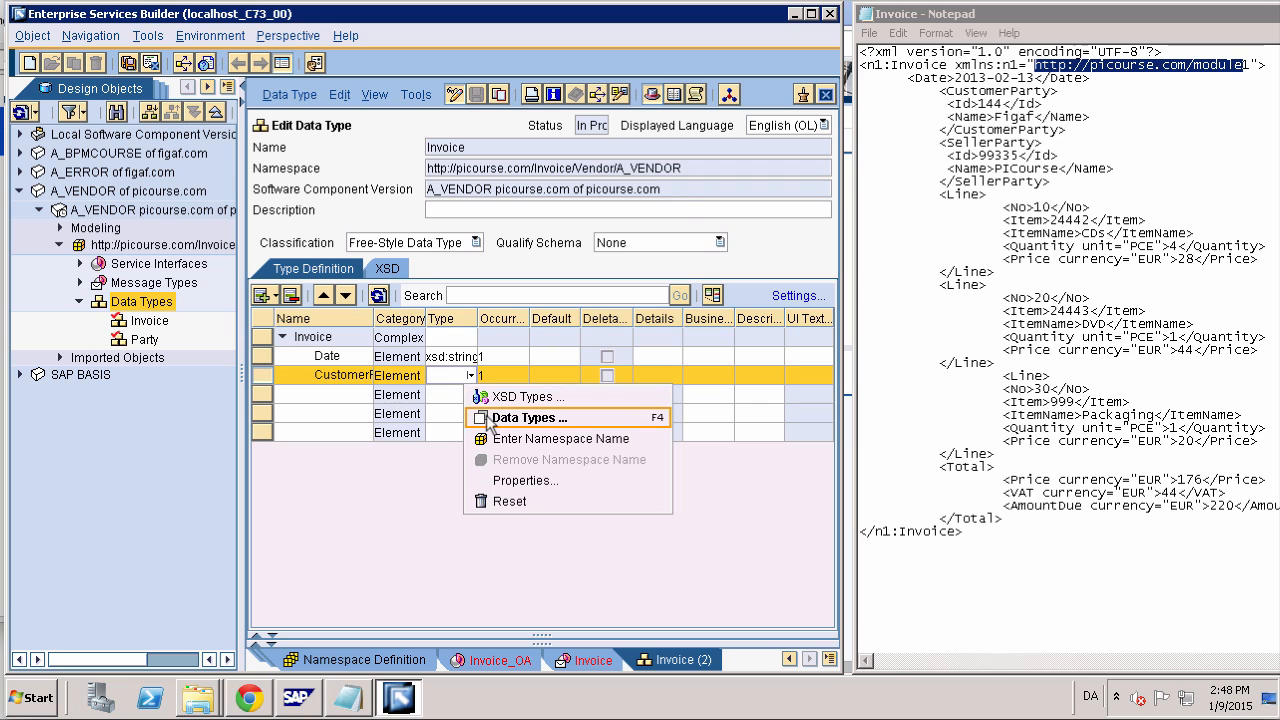
{"action": "left_click", "coordinate": [487, 419]}
{"action": "left_click", "coordinate": [446, 411]}
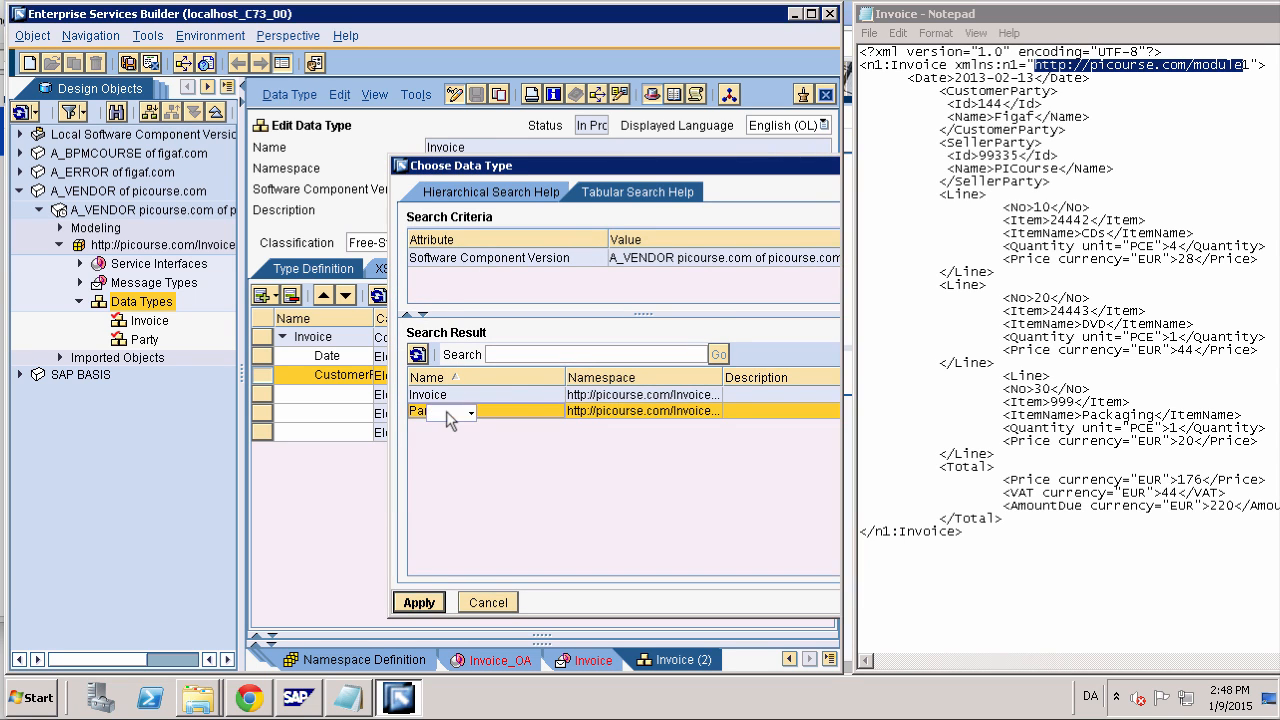
{"action": "double_click", "coordinate": [446, 411]}
{"action": "left_click", "coordinate": [302, 376]}
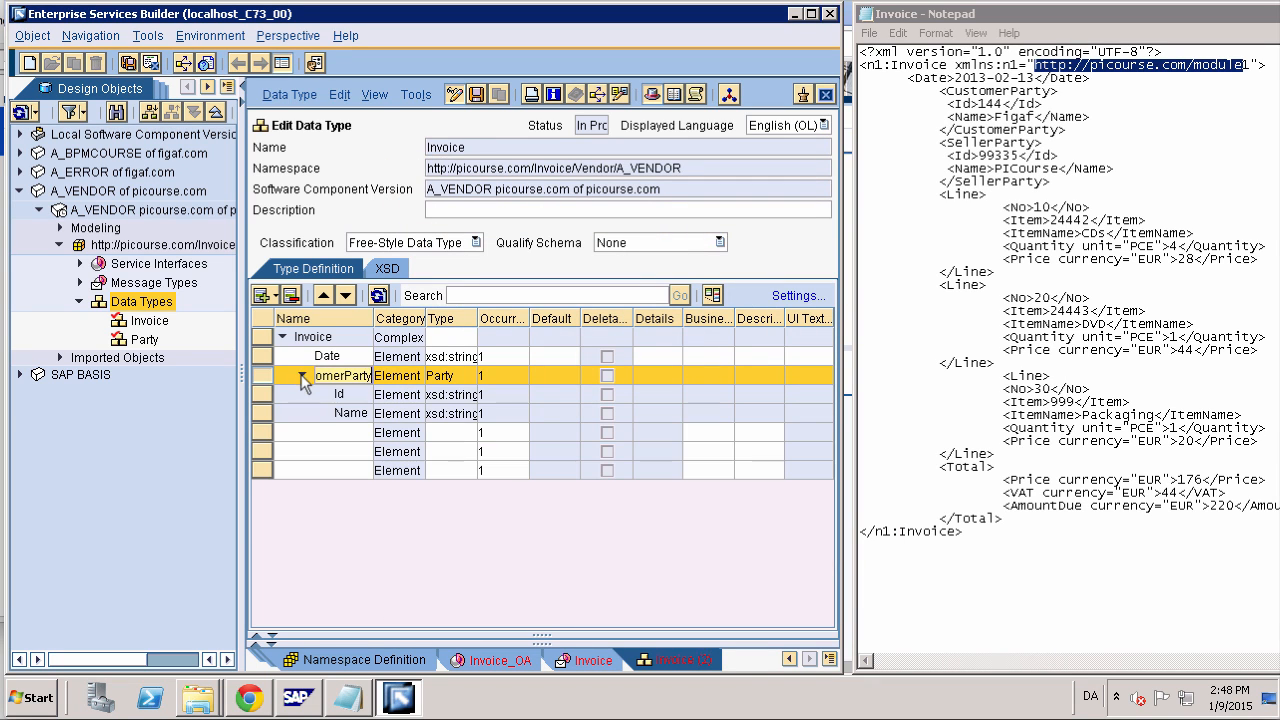
Name the third Invoice element SellerParty with the Party data type, and name the fourth element Line
{"action": "left_click", "coordinate": [332, 432]}
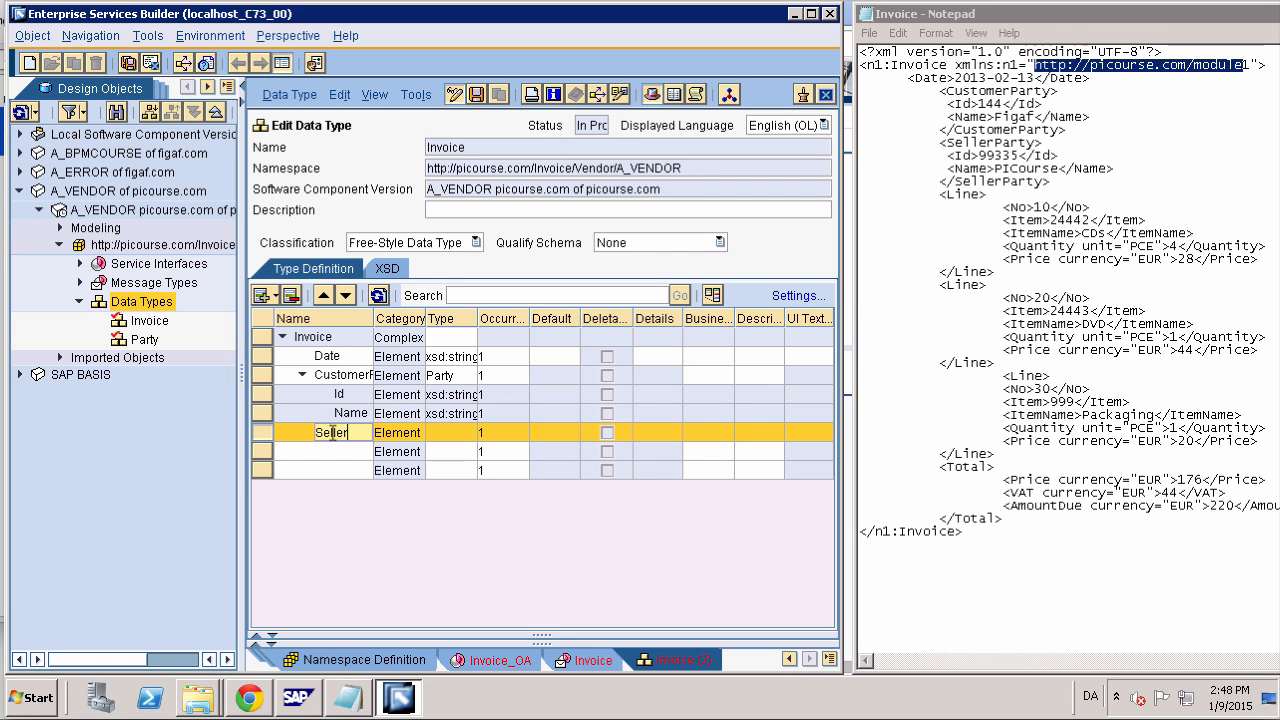
{"action": "type", "text": "SellerParty"}
{"action": "left_click_drag", "start_coordinate": [146, 344], "coordinate": [452, 438]}
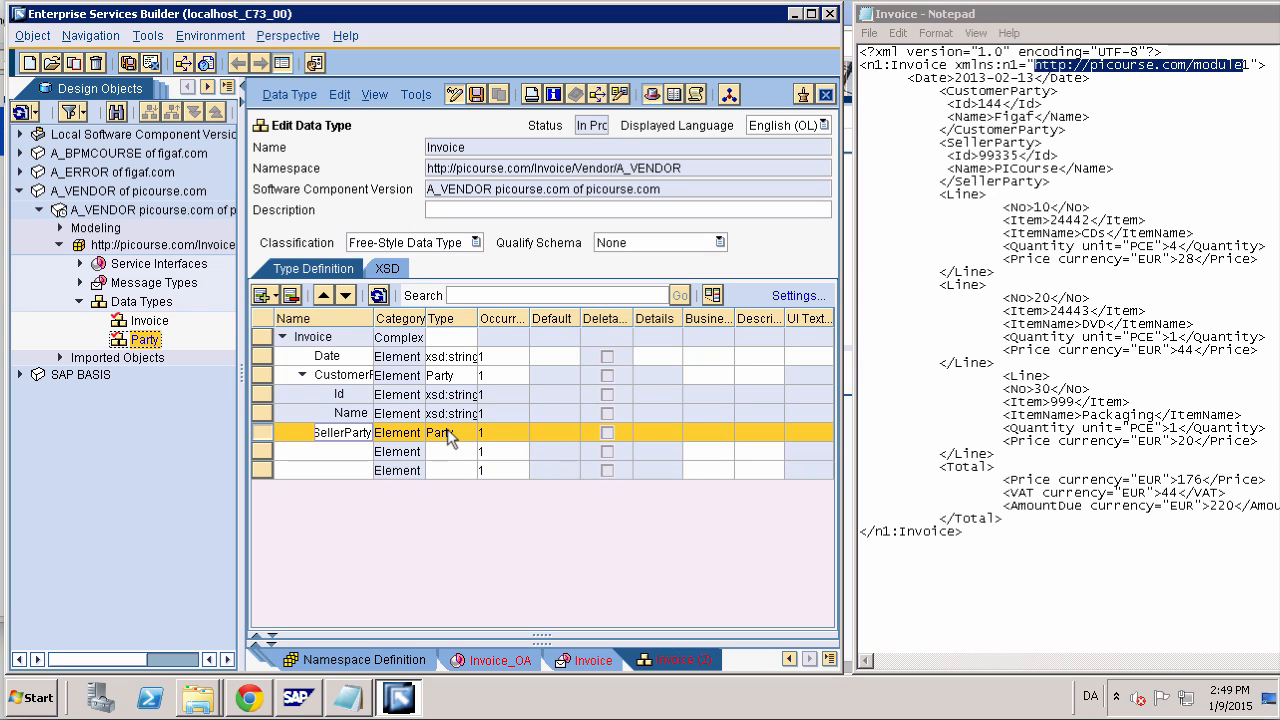
{"action": "left_click", "coordinate": [345, 451]}
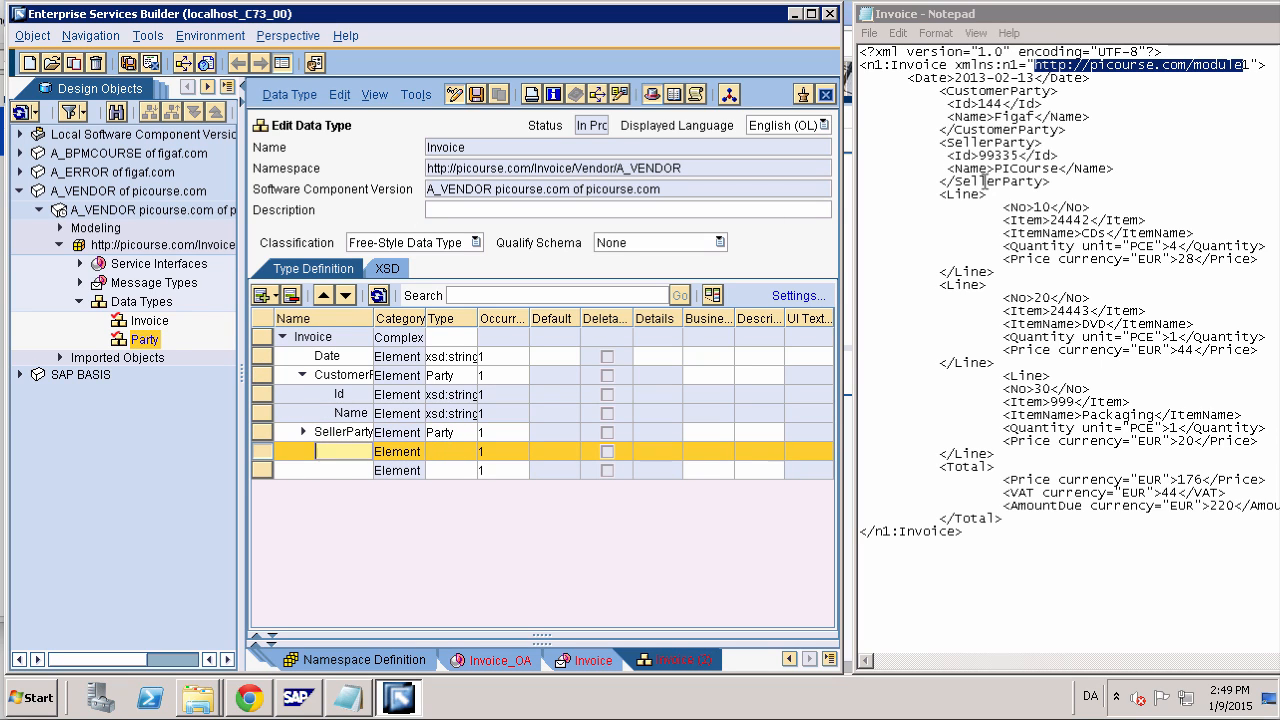
{"action": "type", "text": "Line"}
Create a free-style data type named Line in the A_VENDOR invoice namespace
{"action": "right_click", "coordinate": [116, 294]}
{"action": "left_click", "coordinate": [137, 306]}
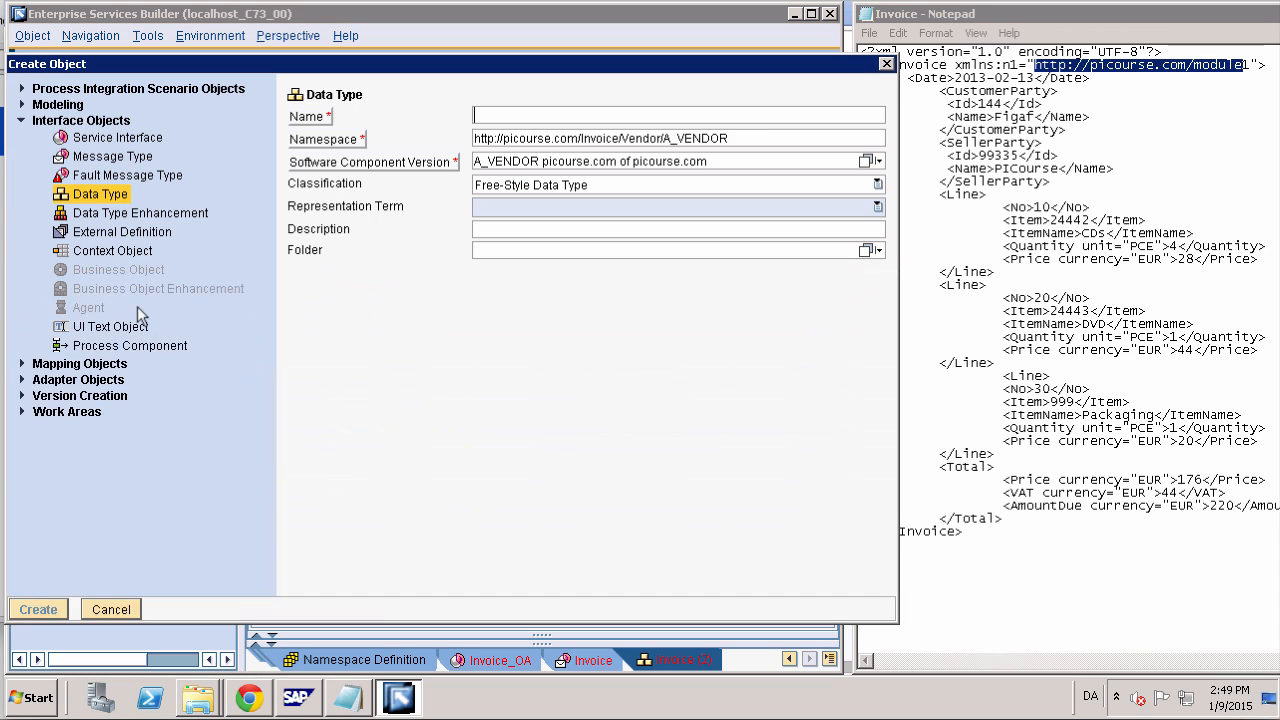
{"action": "type", "text": "Line"}
{"action": "key", "text": "Return"}
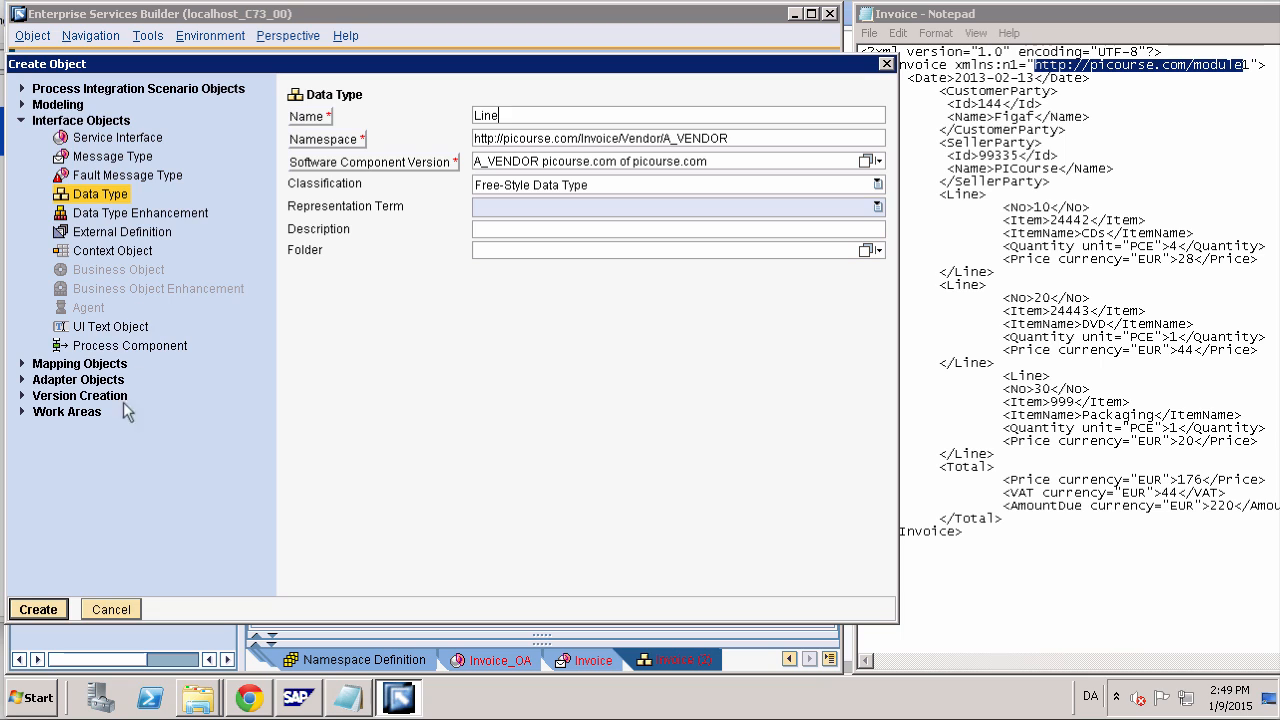
{"action": "left_click", "coordinate": [30, 606]}
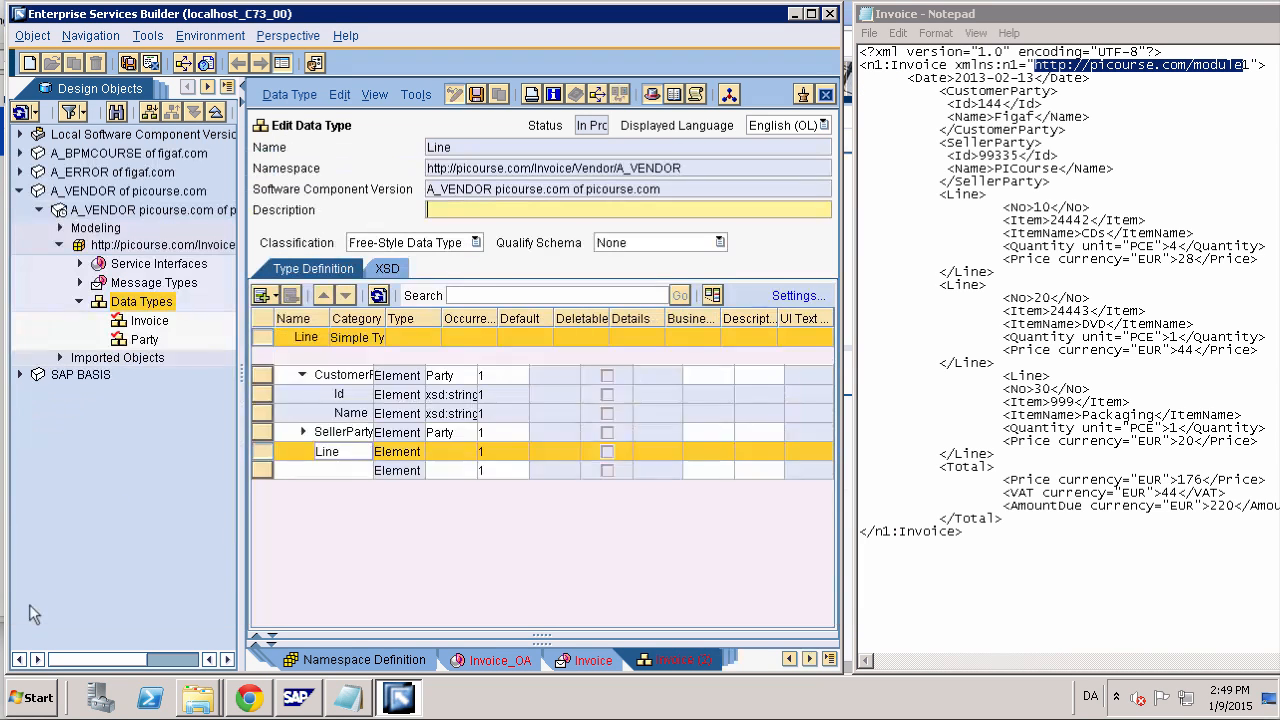
Insert six lower-level element rows in the Line data type and name the first one No
{"action": "left_click", "coordinate": [266, 295]}
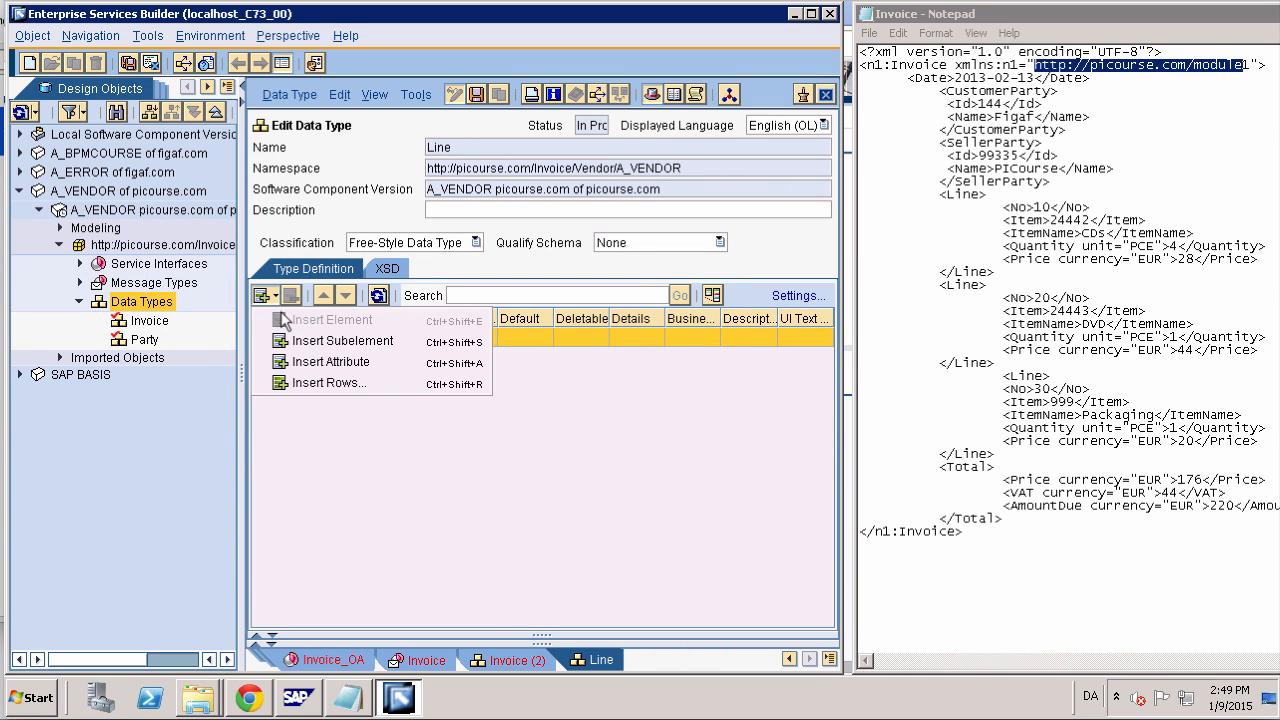
{"action": "left_click", "coordinate": [308, 385]}
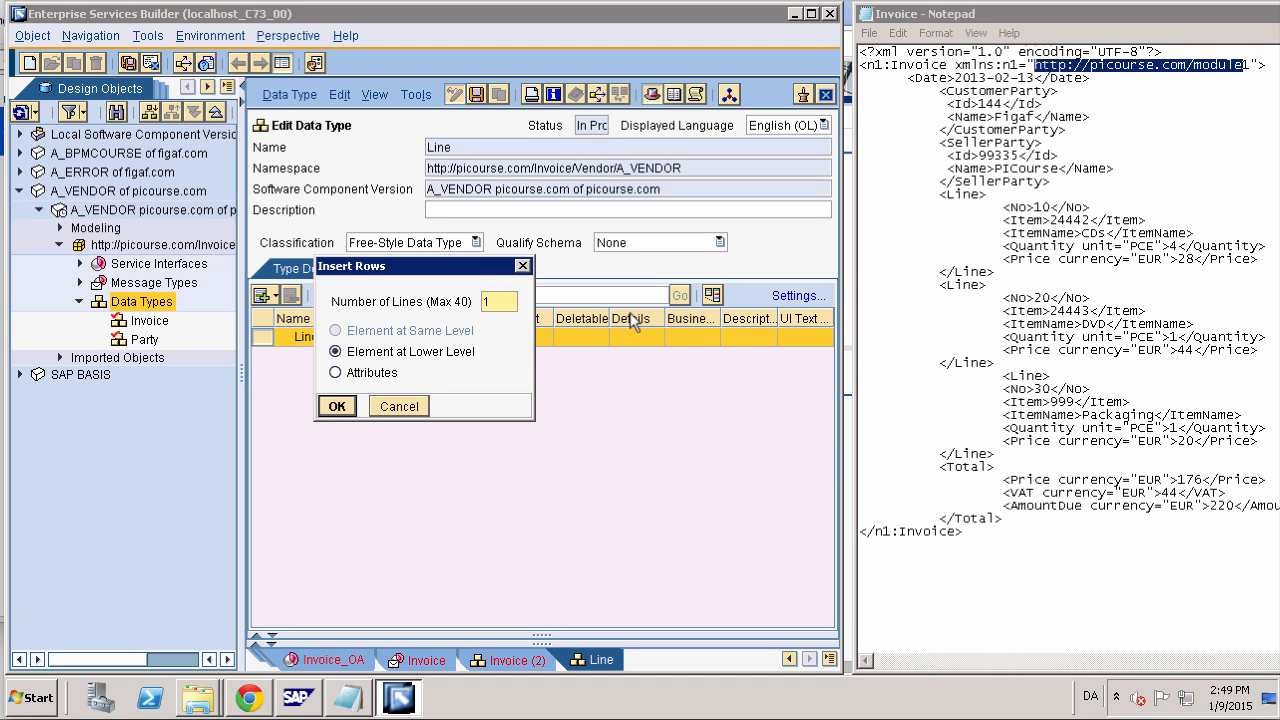
{"action": "key", "text": "Return"}
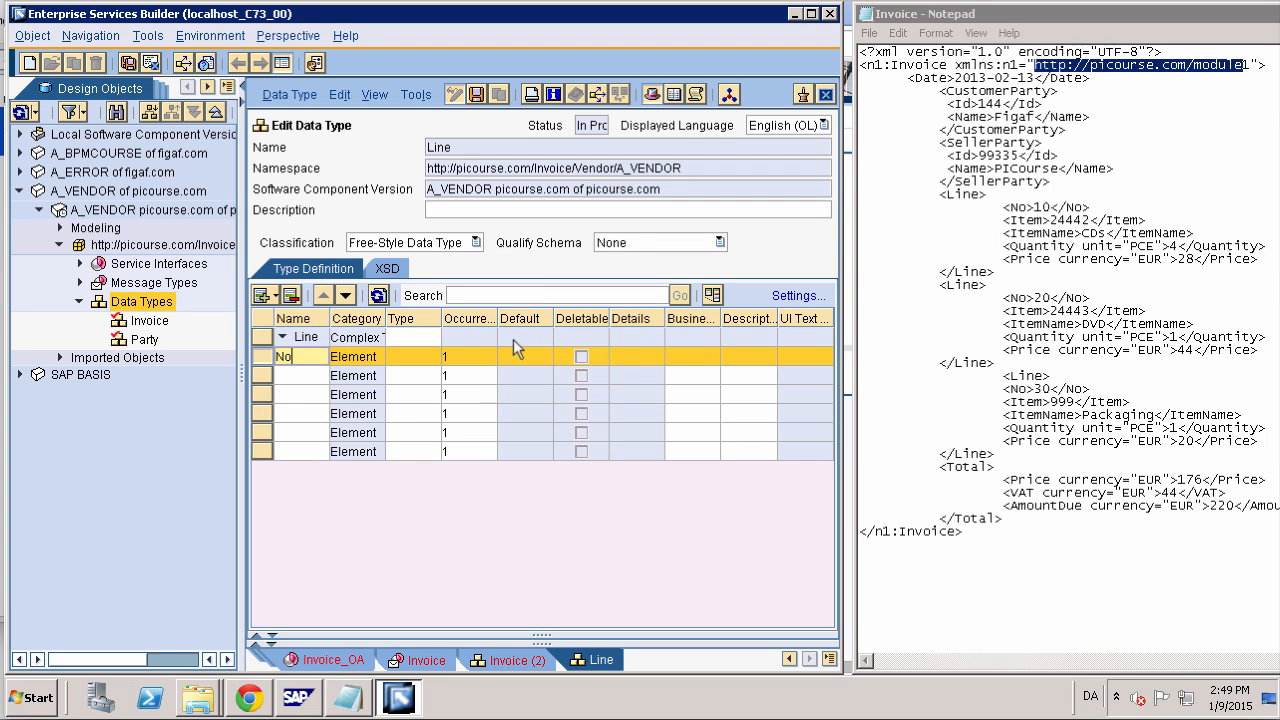
{"action": "key", "text": "Return"}
Name the second to fourth Line elements Item, ItemName and Quantity, widening the Name column to show them
{"action": "left_click", "coordinate": [311, 376]}
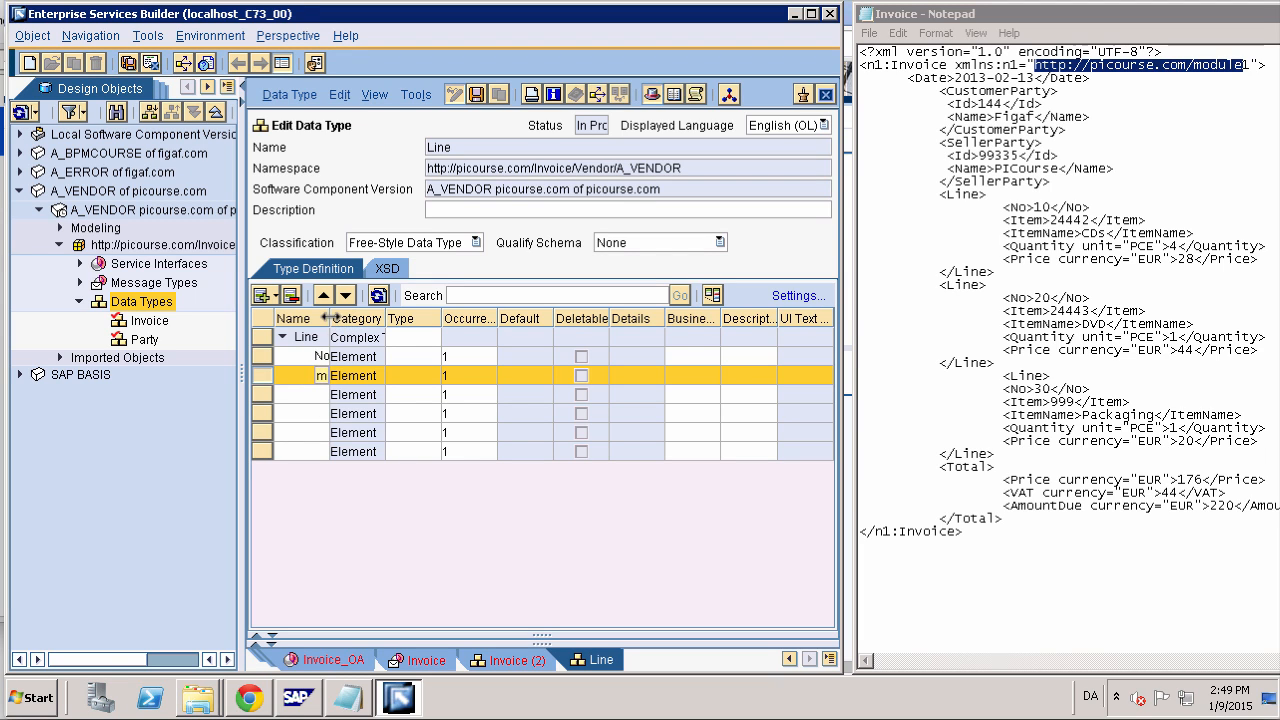
{"action": "left_click_drag", "start_coordinate": [330, 318], "coordinate": [437, 310]}
{"action": "left_click", "coordinate": [313, 396]}
{"action": "left_click", "coordinate": [320, 394]}
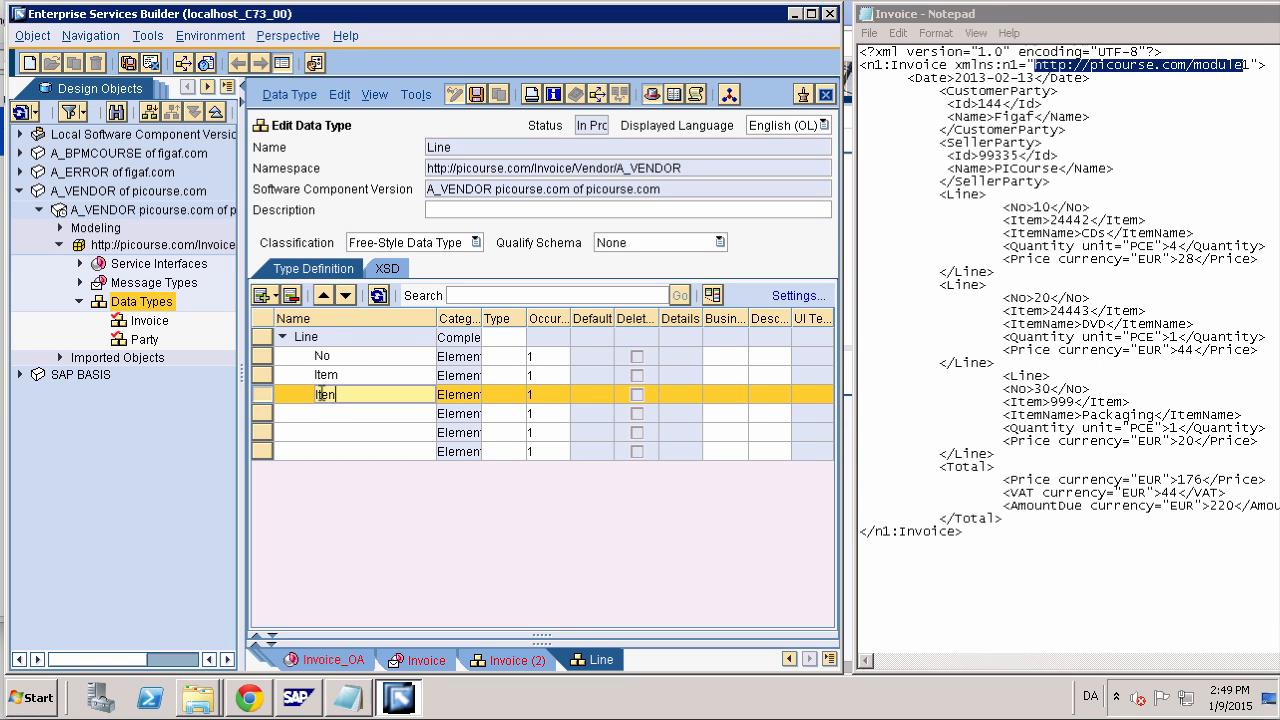
{"action": "type", "text": "ItemName"}
{"action": "left_click", "coordinate": [321, 408]}
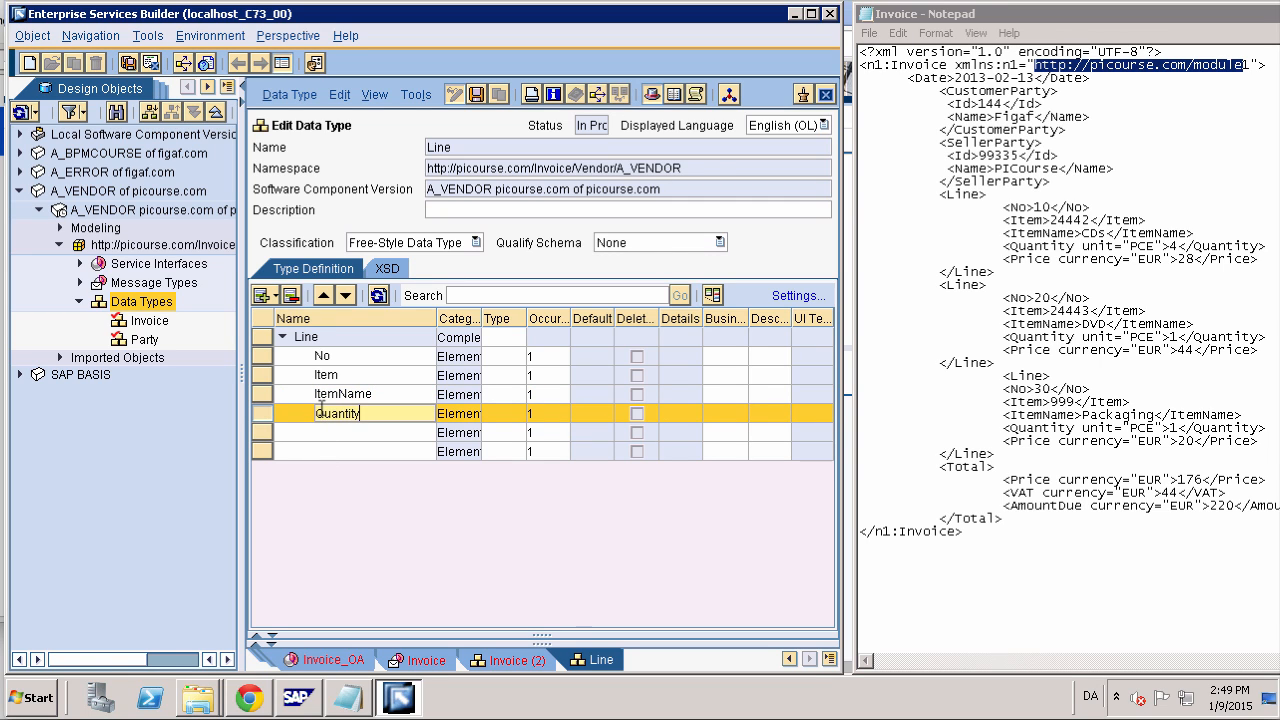
Add an attribute named unit to the Quantity element, and name the element after it Price
{"action": "left_click", "coordinate": [264, 298]}
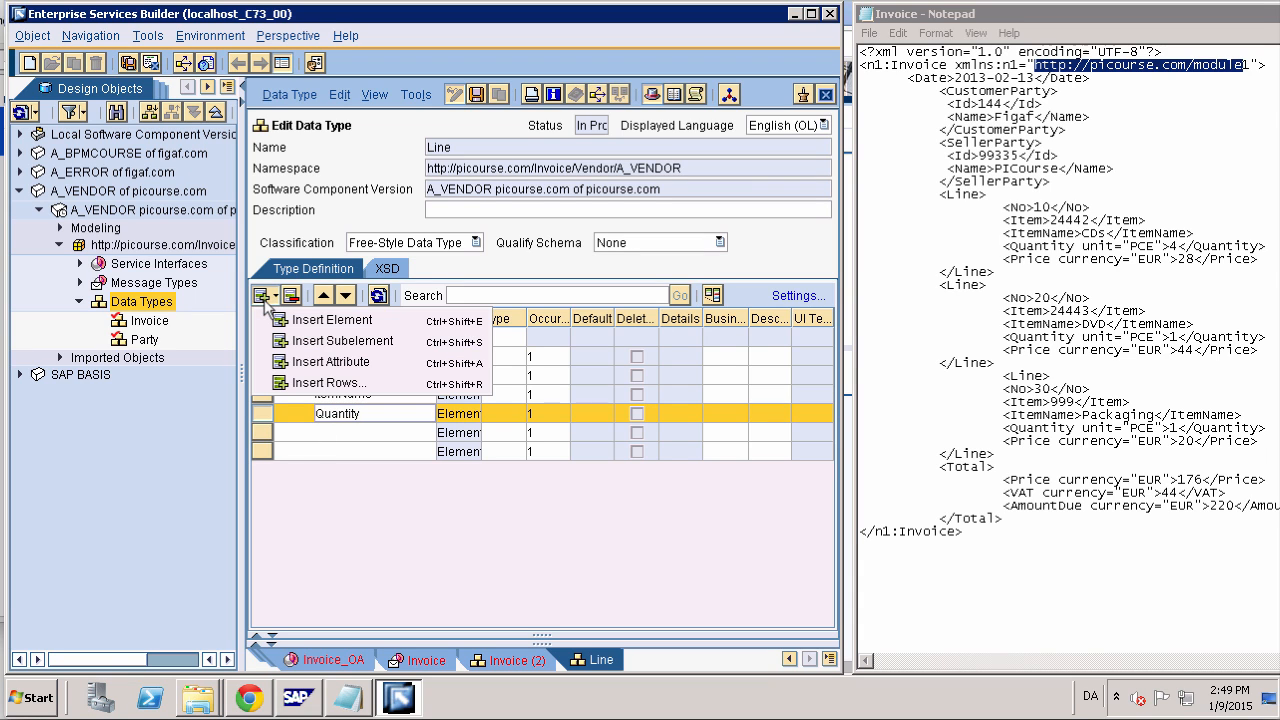
{"action": "left_click", "coordinate": [308, 368]}
{"action": "left_click", "coordinate": [342, 430]}
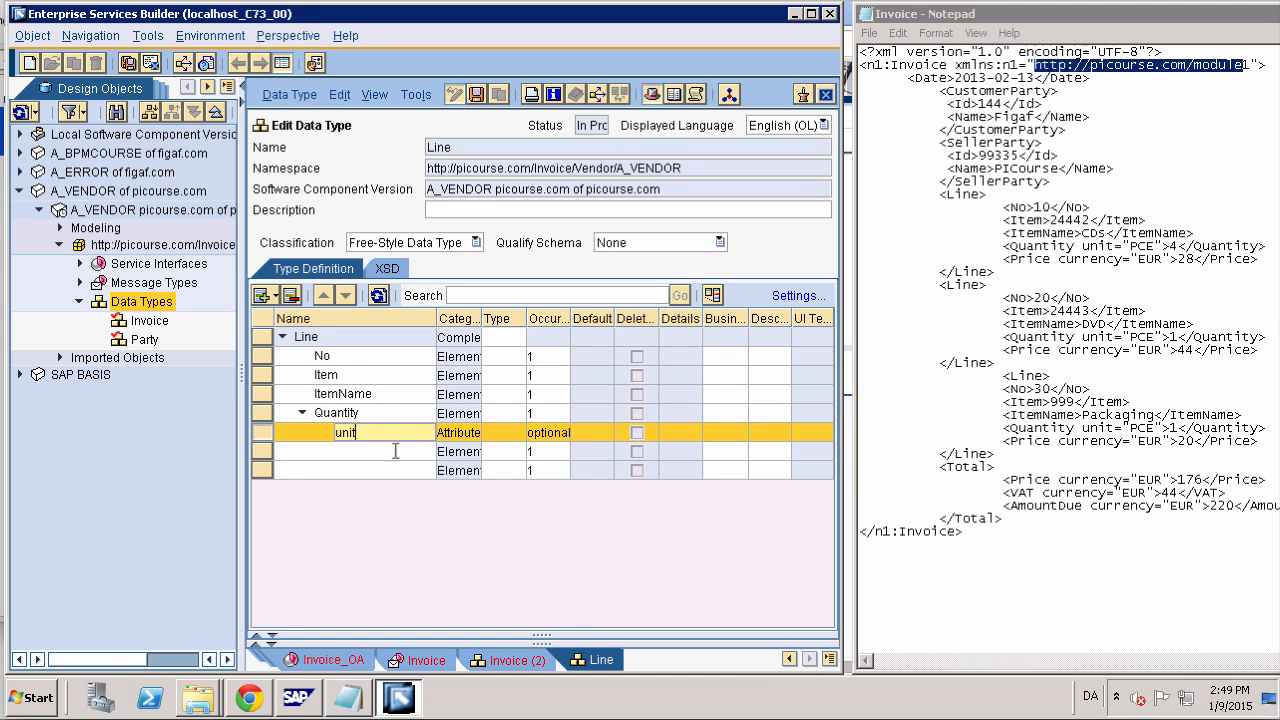
{"action": "left_click", "coordinate": [357, 451]}
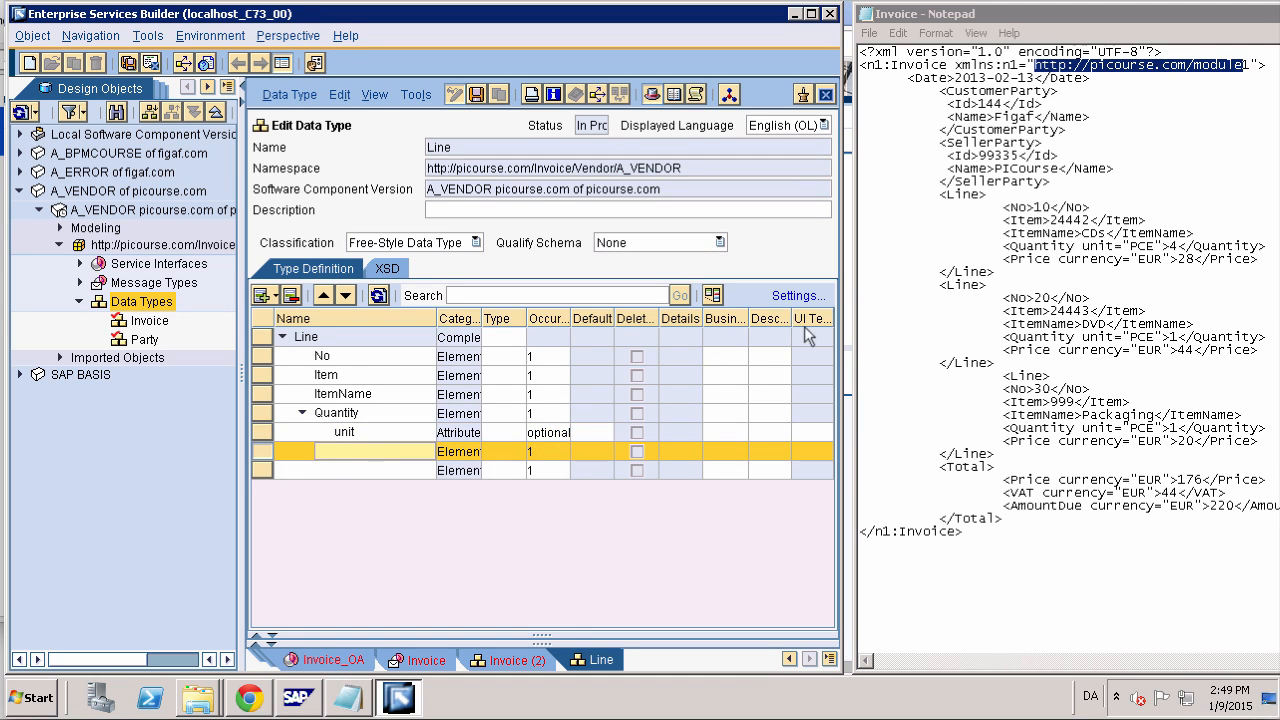
{"action": "type", "text": "Price"}
Create a free-style data type named Currency in the same namespace
{"action": "left_click", "coordinate": [140, 320]}
{"action": "left_click", "coordinate": [136, 336]}
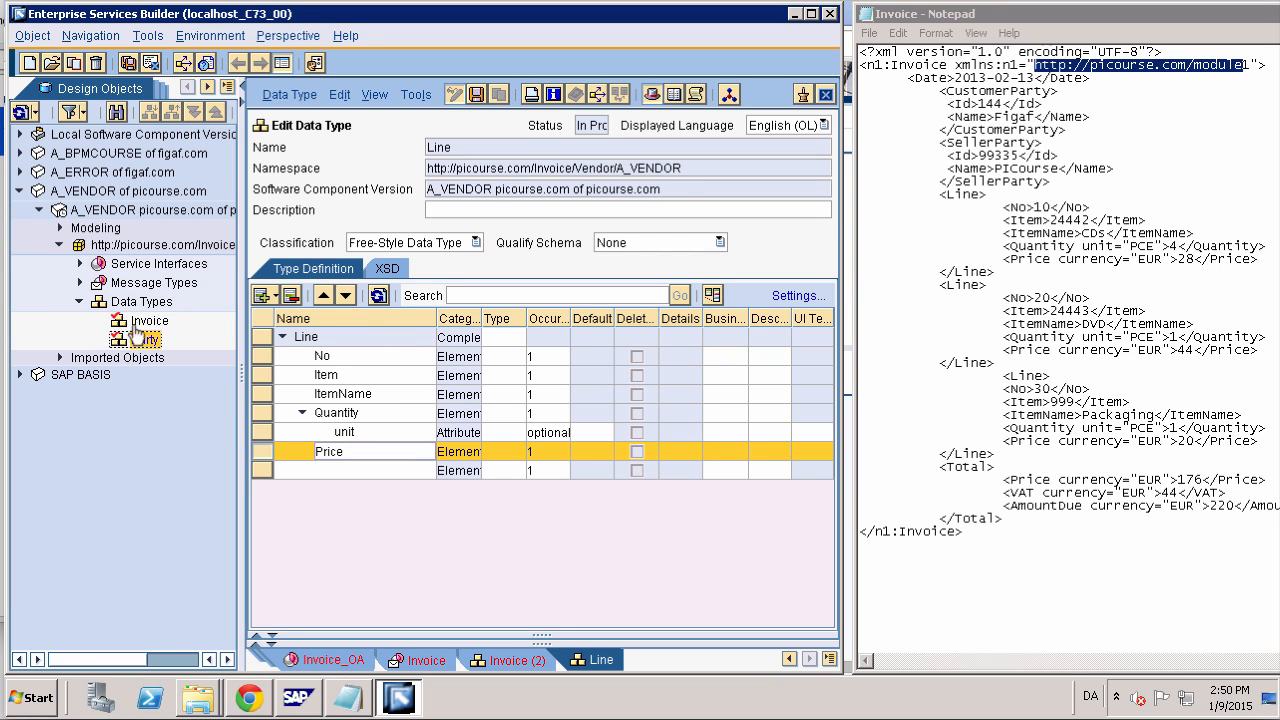
{"action": "right_click", "coordinate": [136, 302]}
{"action": "left_click", "coordinate": [147, 313]}
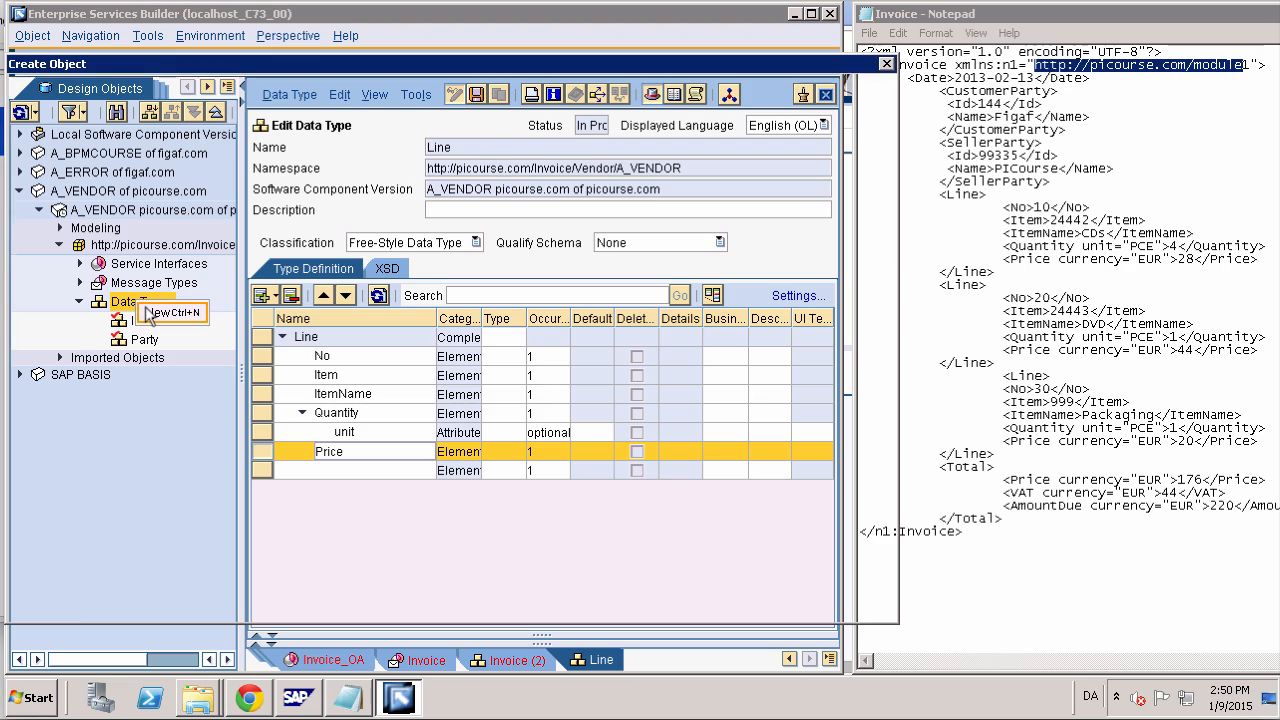
{"action": "type", "text": "Cur"}
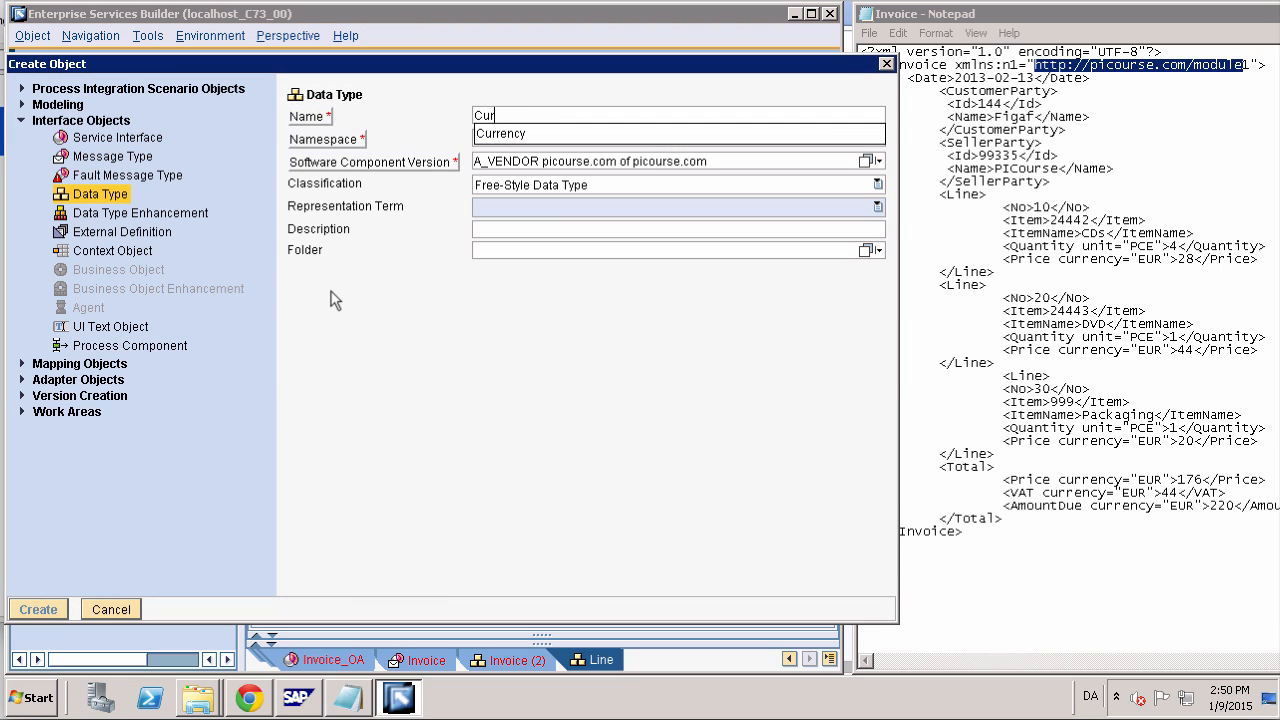
{"action": "type", "text": "re"}
{"action": "key", "text": "Down"}
{"action": "key", "text": "Return"}
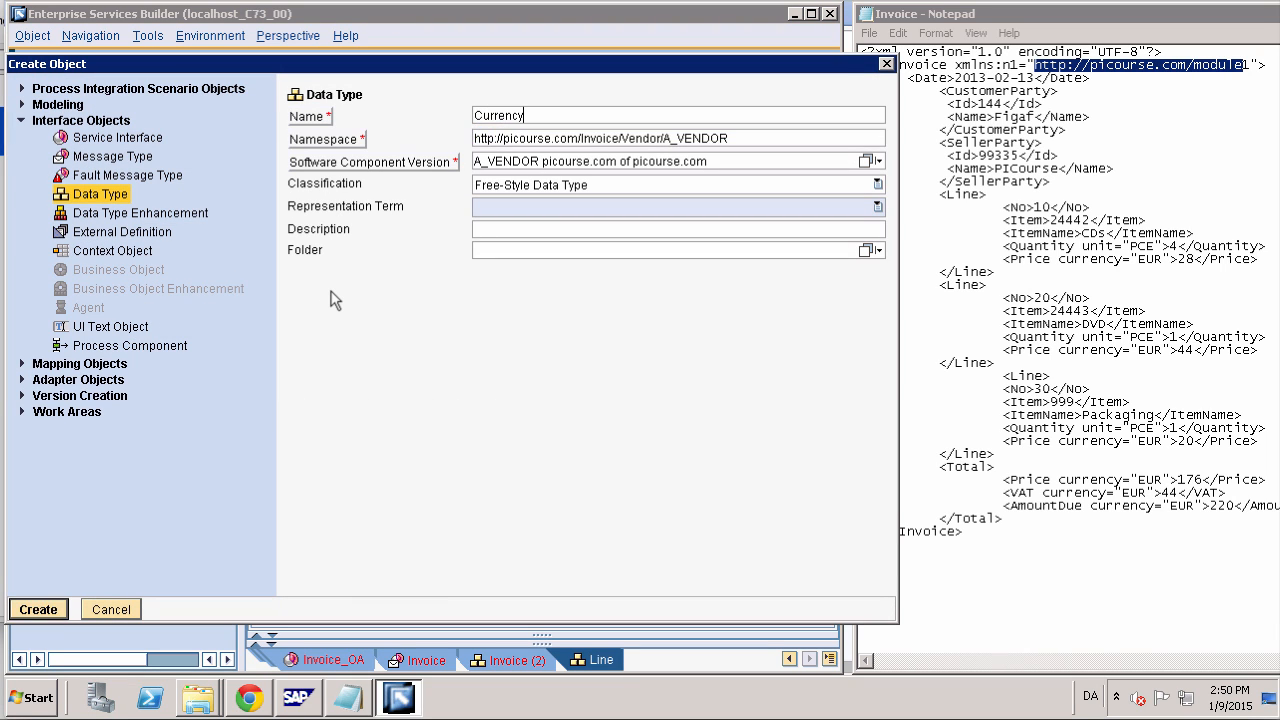
{"action": "key", "text": "Return"}
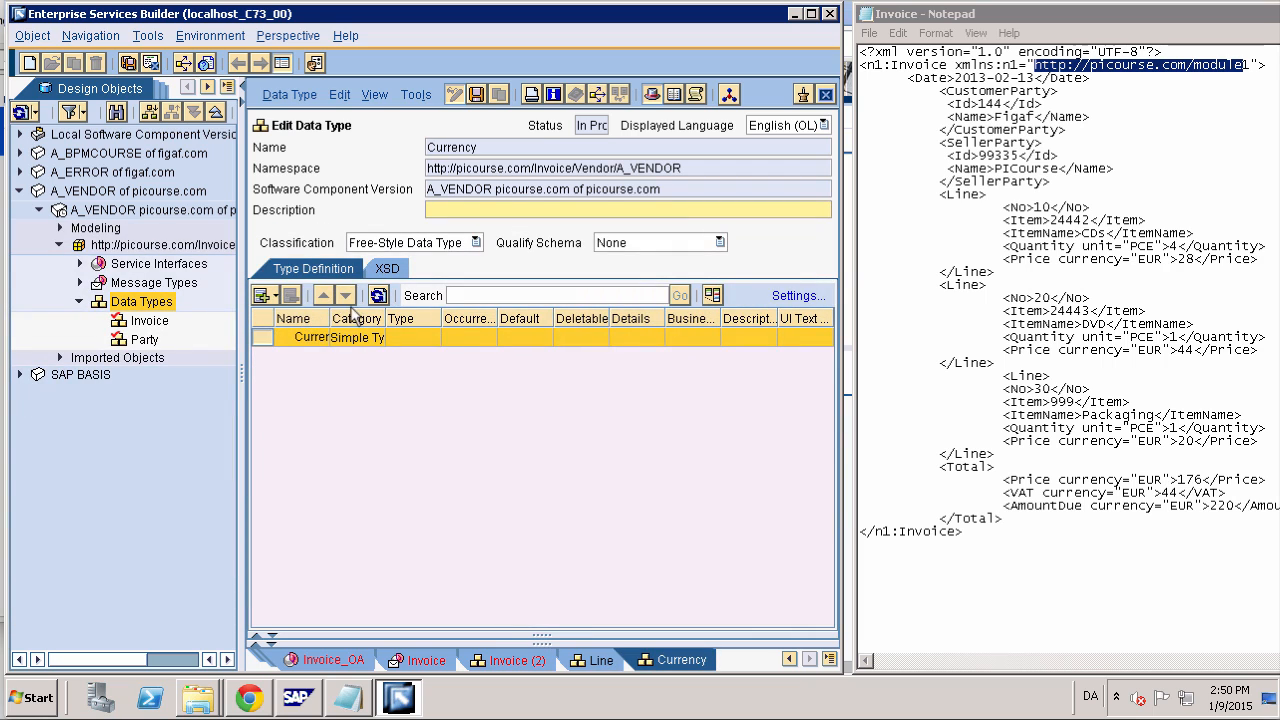
Set the base type of the Currency data type to xsd:float
{"action": "left_click", "coordinate": [439, 338]}
{"action": "left_click", "coordinate": [434, 338]}
{"action": "left_click", "coordinate": [447, 358]}
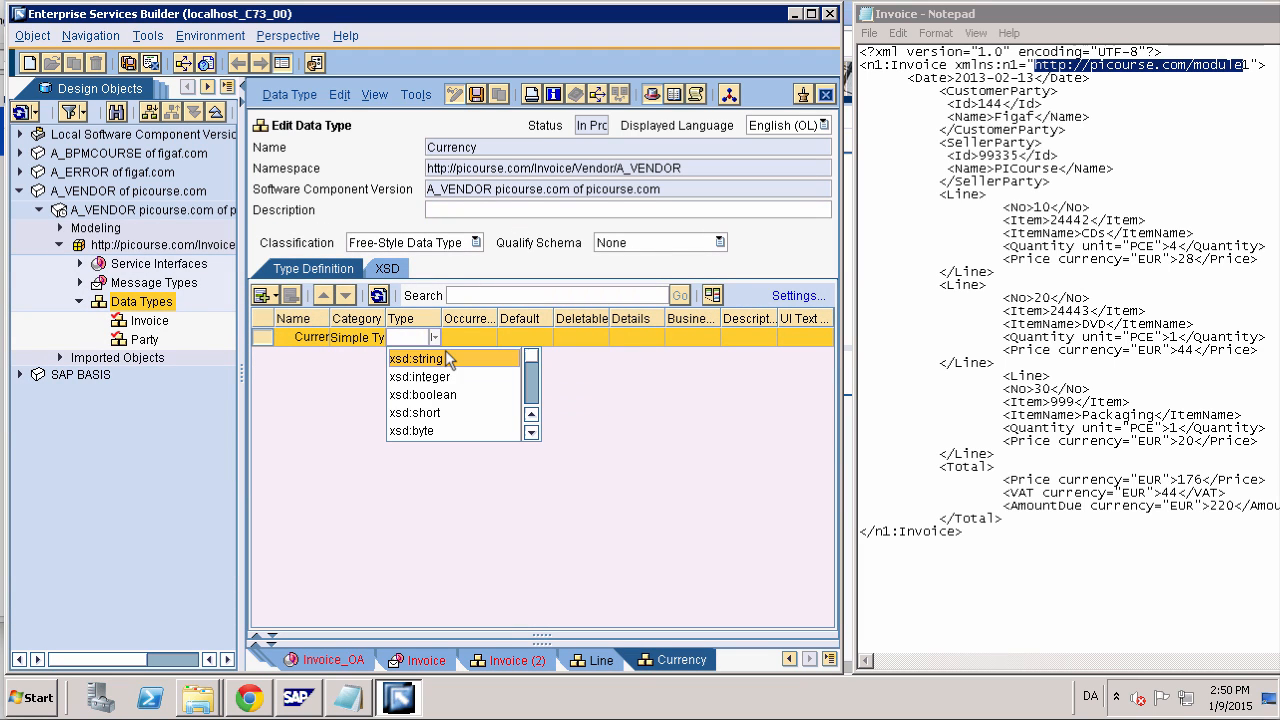
{"action": "scroll", "coordinate": [445, 405], "scroll_direction": "down", "scroll_amount": 3}
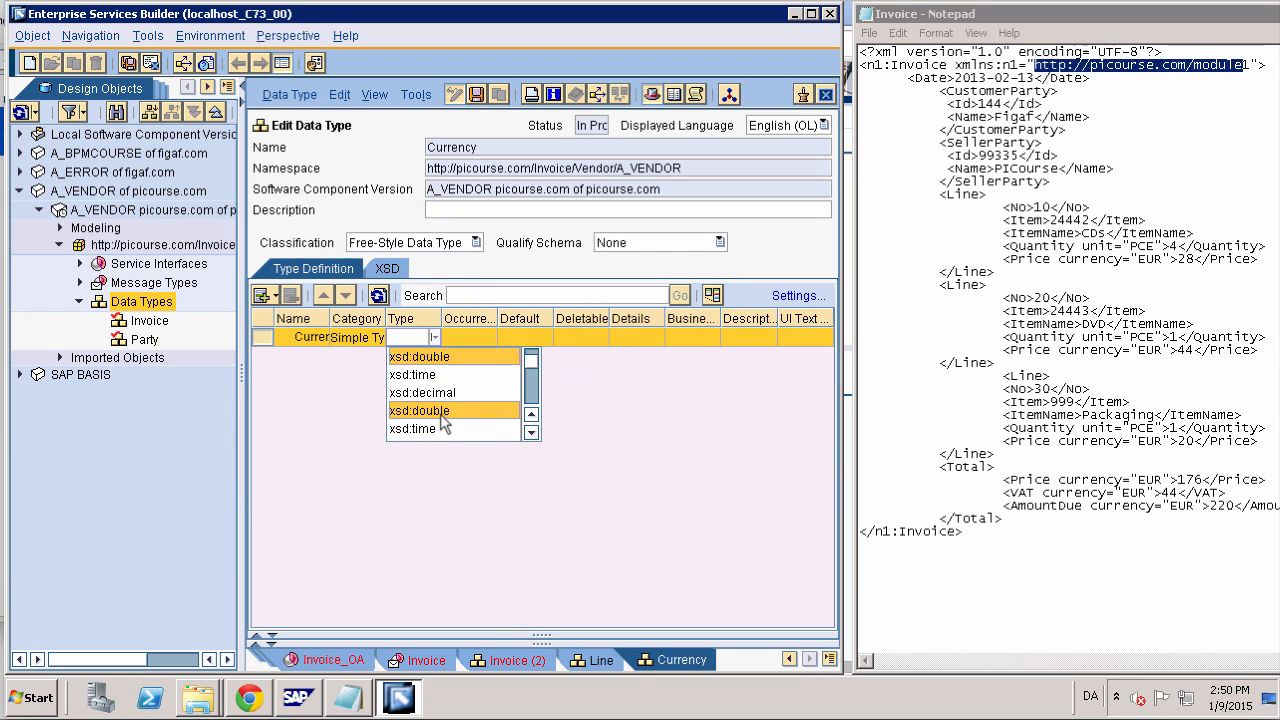
{"action": "scroll", "coordinate": [445, 415], "scroll_direction": "up", "scroll_amount": 1}
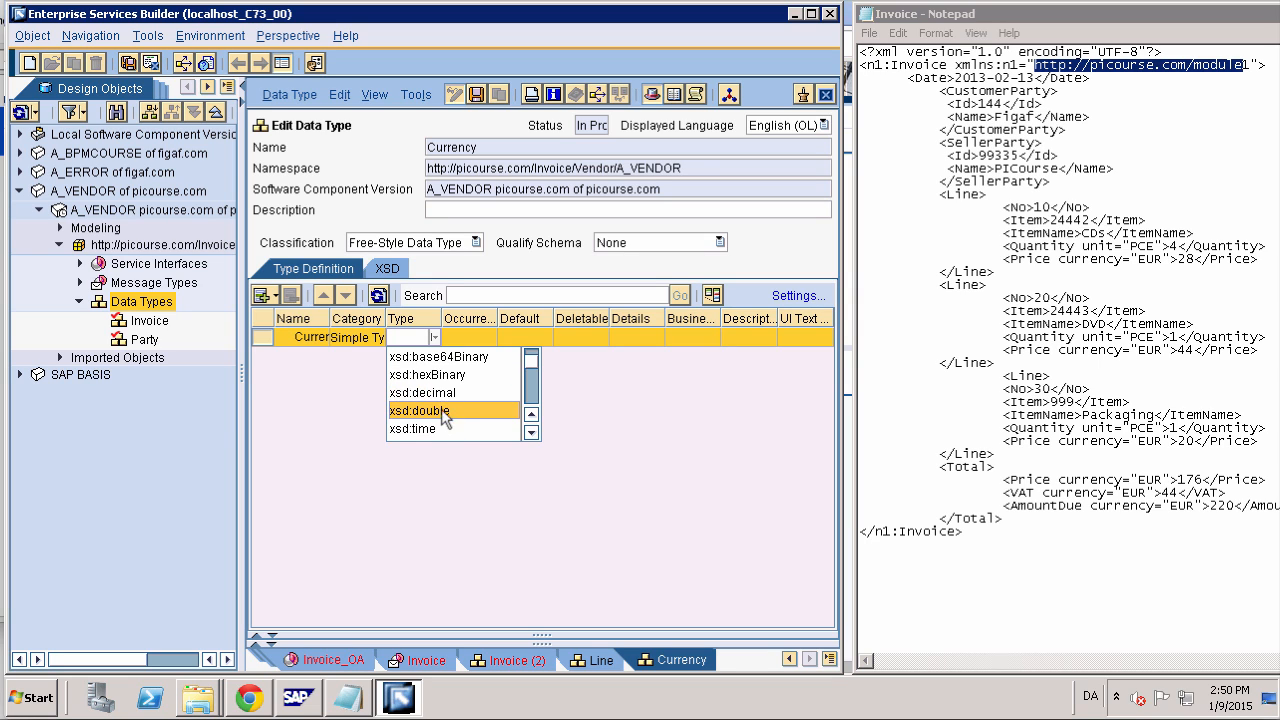
{"action": "scroll", "coordinate": [441, 407], "scroll_direction": "up", "scroll_amount": 1}
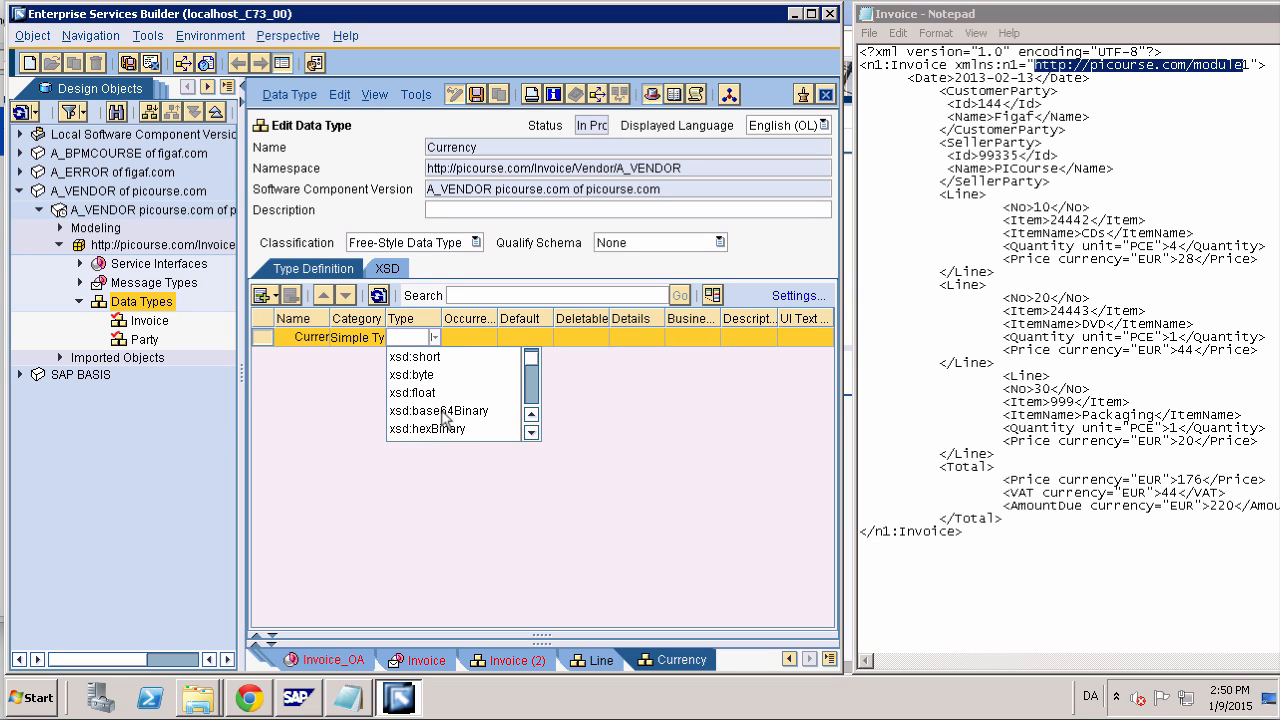
{"action": "left_click", "coordinate": [441, 399]}
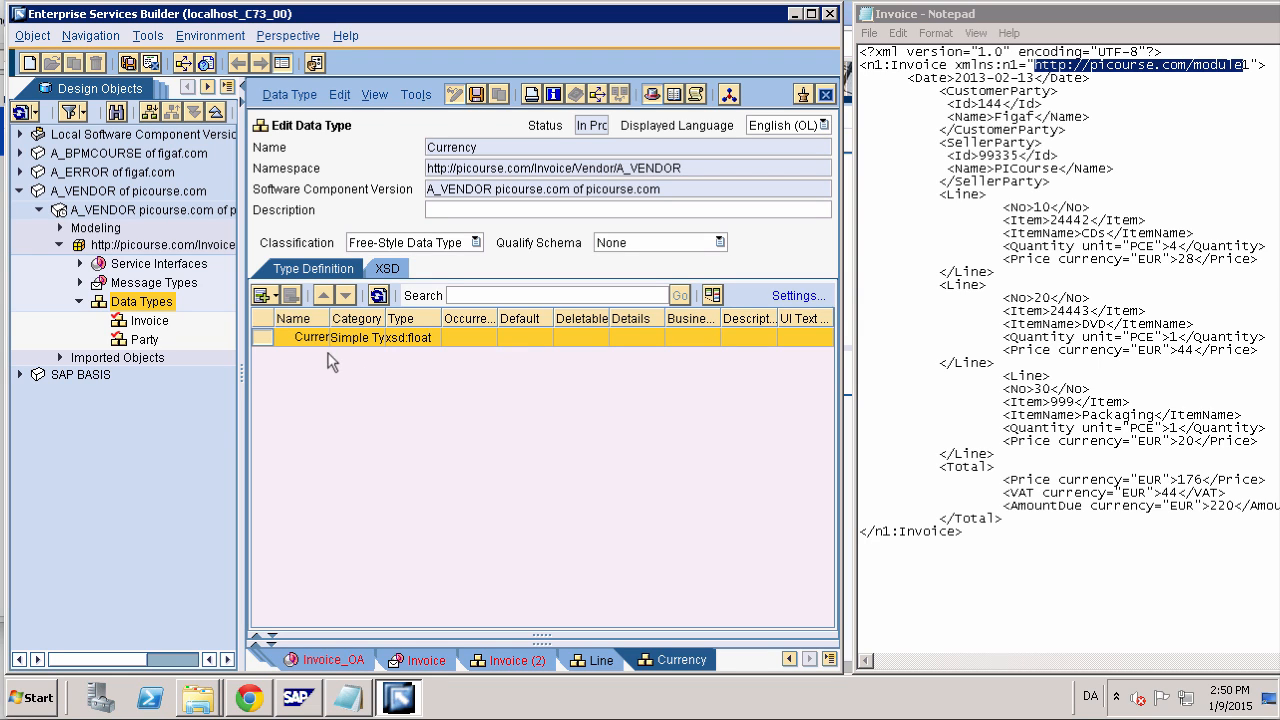
Add an attribute named currency to the Currency data type
{"action": "left_click", "coordinate": [266, 295]}
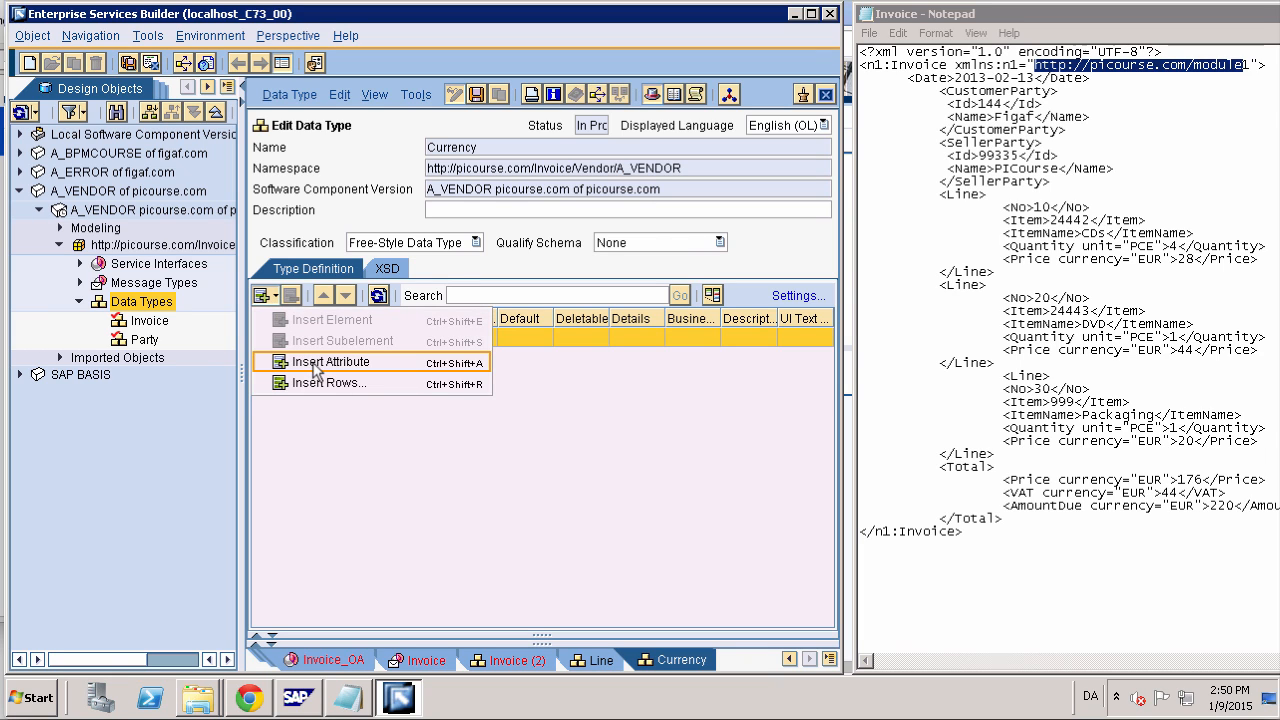
{"action": "left_click", "coordinate": [316, 362]}
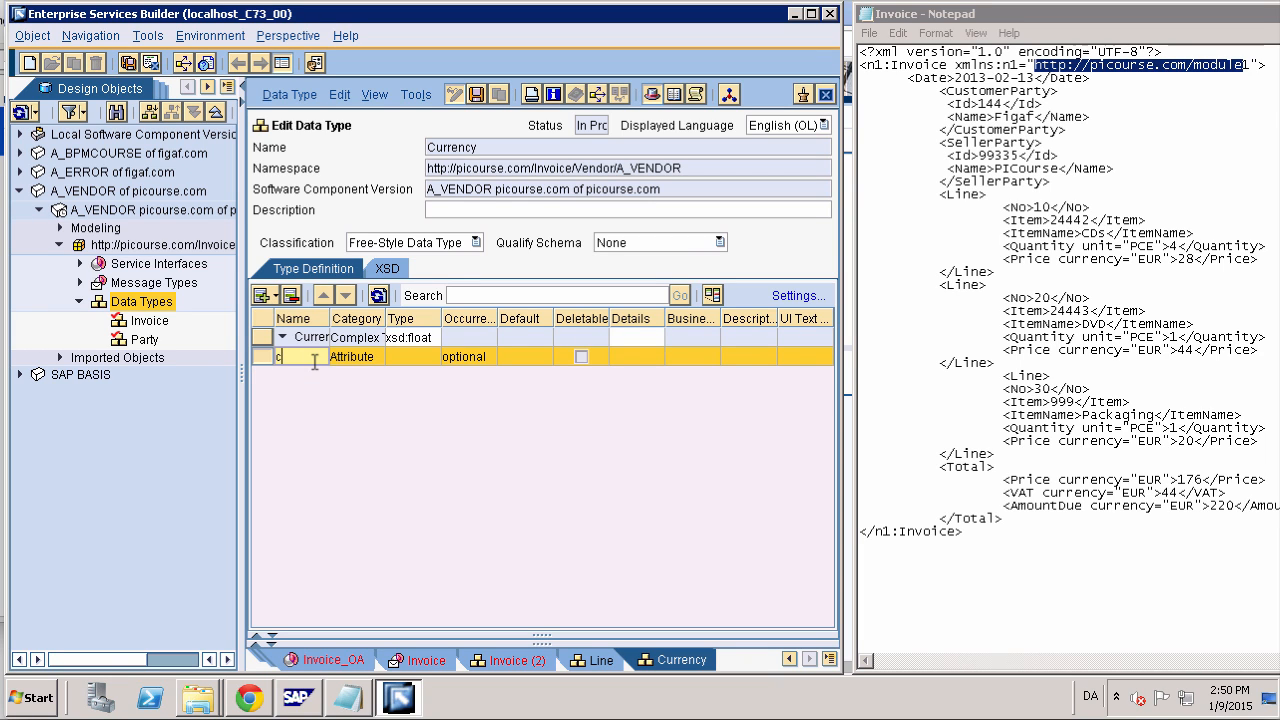
{"action": "type", "text": "currency"}
{"action": "key", "text": "Return"}
Set the currency attribute's type to xsd:string, and close the Currency data type with its changes saved
{"action": "left_click", "coordinate": [430, 360]}
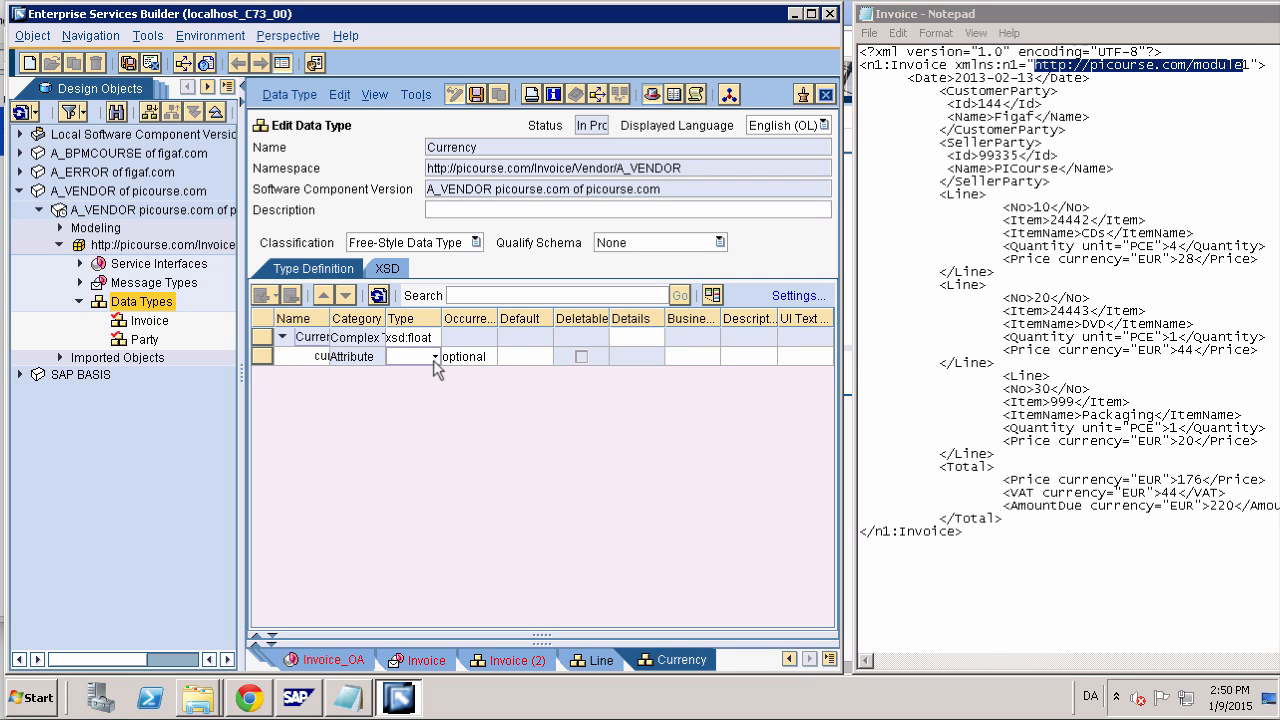
{"action": "right_click", "coordinate": [428, 364]}
{"action": "left_click", "coordinate": [449, 382]}
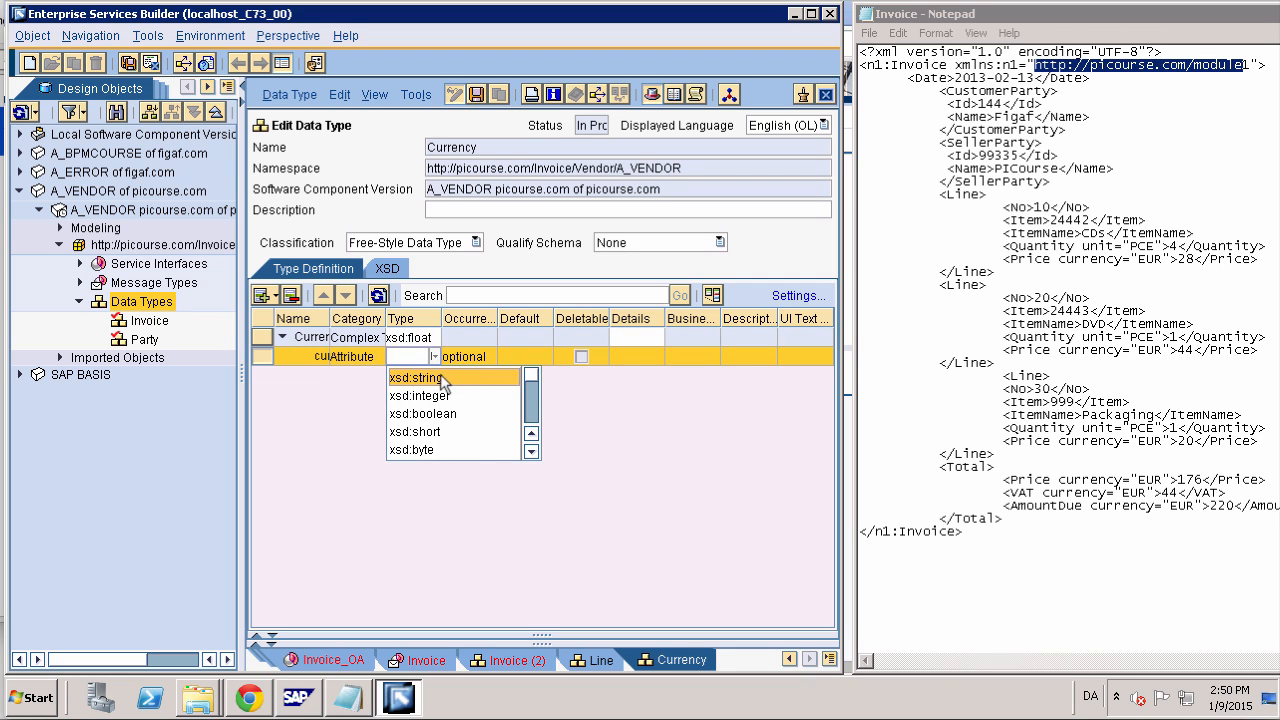
{"action": "left_click", "coordinate": [441, 377]}
{"action": "left_click", "coordinate": [826, 96]}
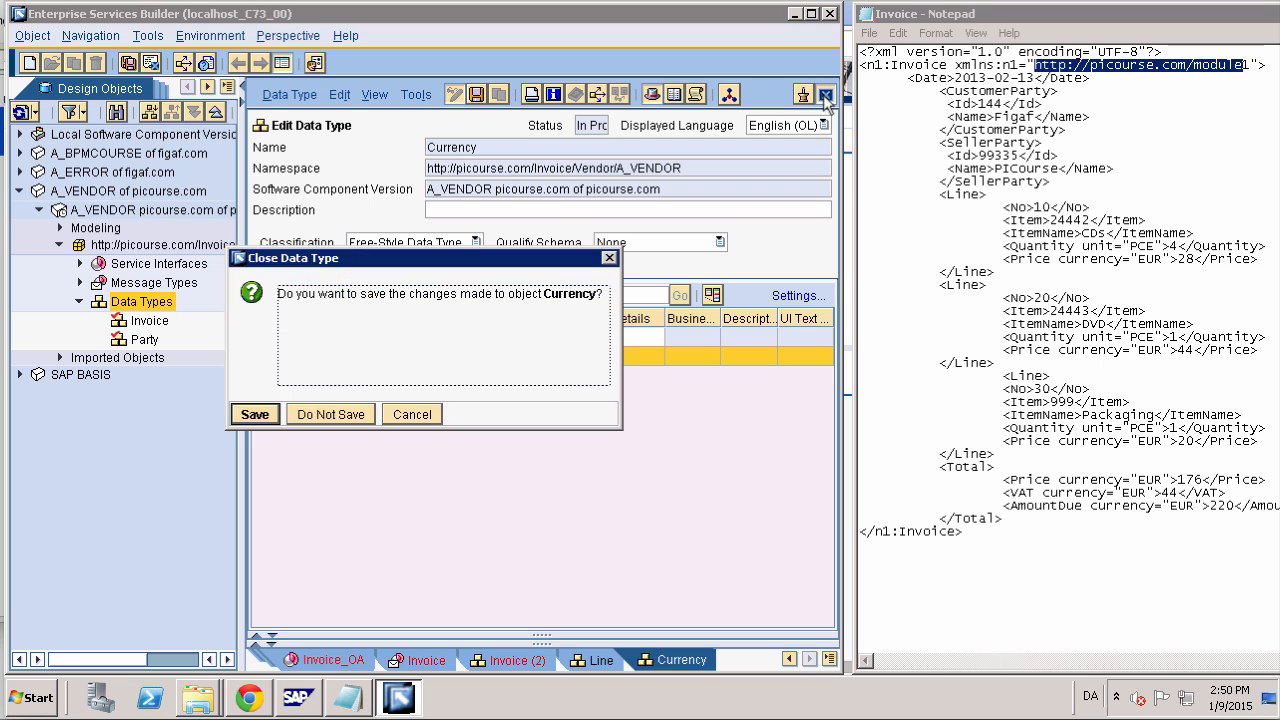
{"action": "left_click", "coordinate": [263, 420]}
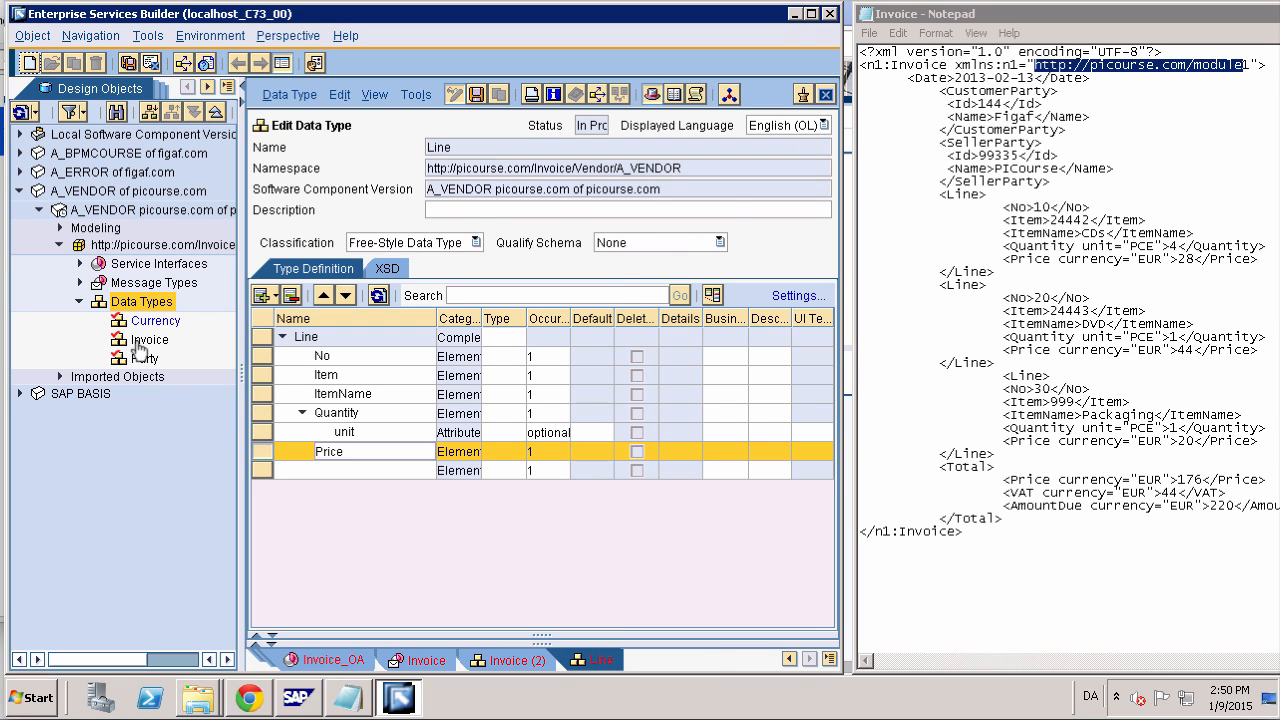
Assign the Currency data type to the Price element of Line, and set the Quantity element to xsd:string
{"action": "left_click_drag", "start_coordinate": [138, 322], "coordinate": [499, 449]}
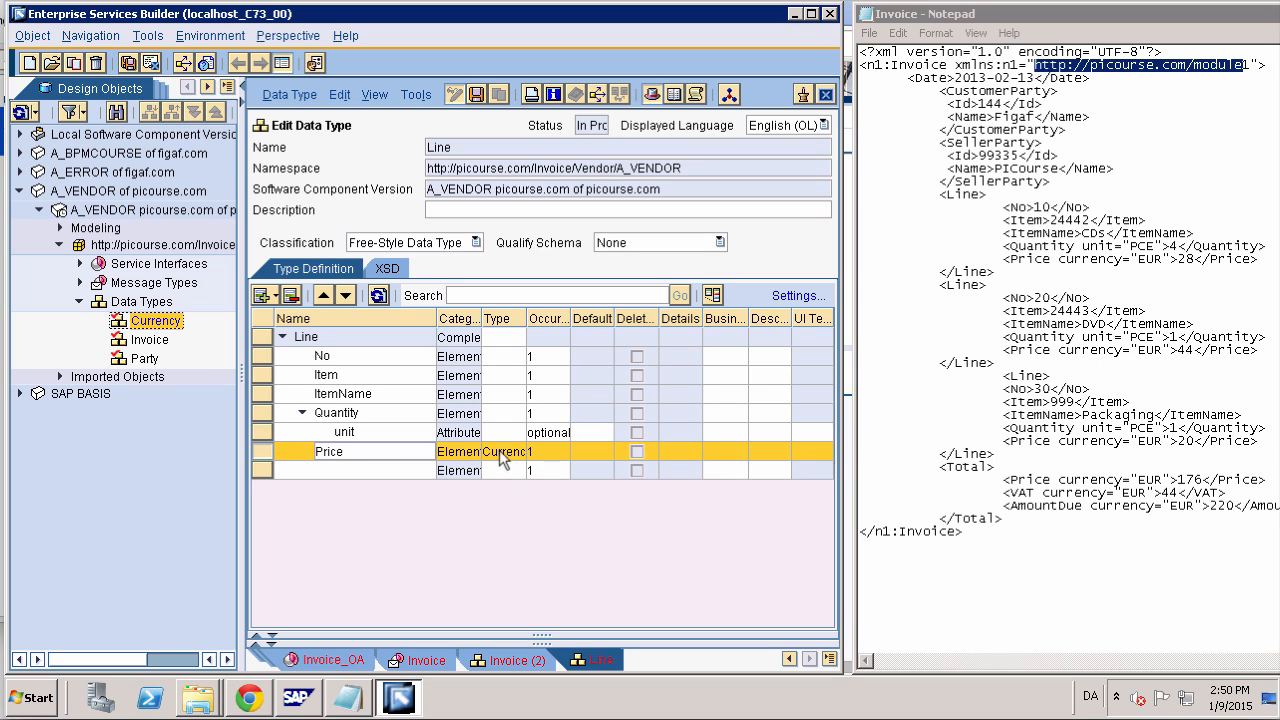
{"action": "left_click", "coordinate": [519, 414]}
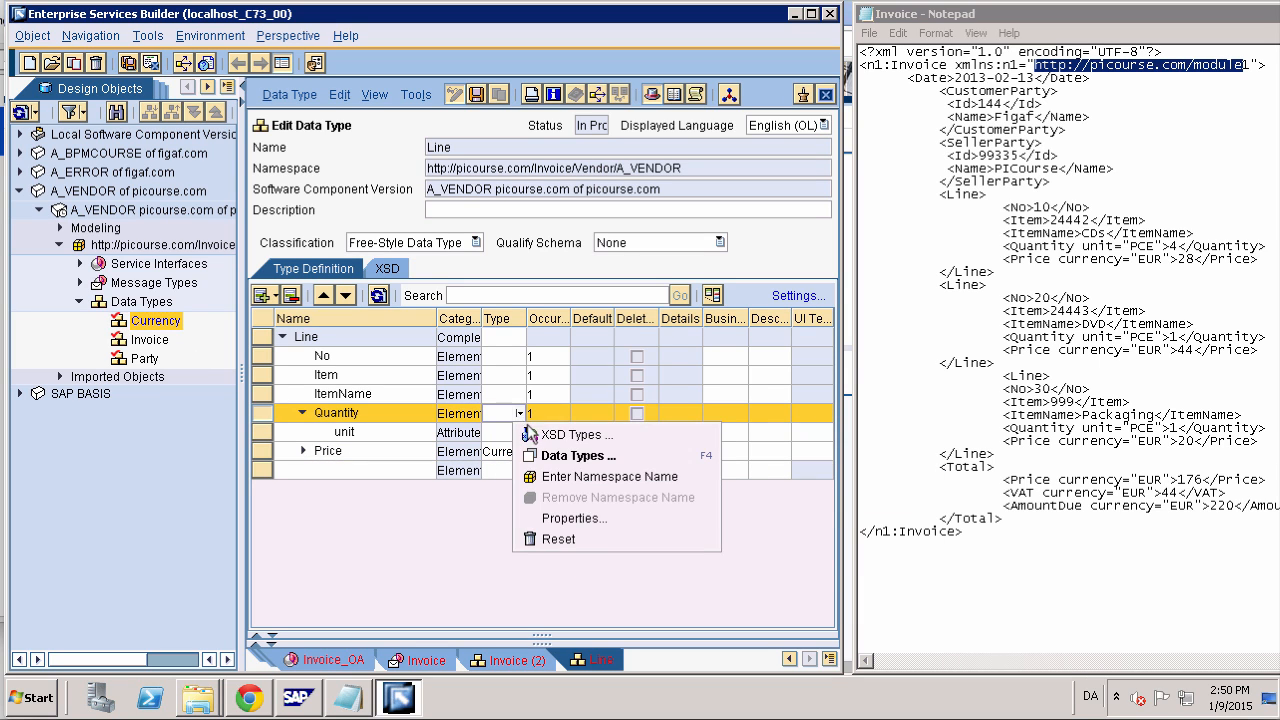
{"action": "left_click", "coordinate": [535, 435]}
{"action": "left_click", "coordinate": [535, 435]}
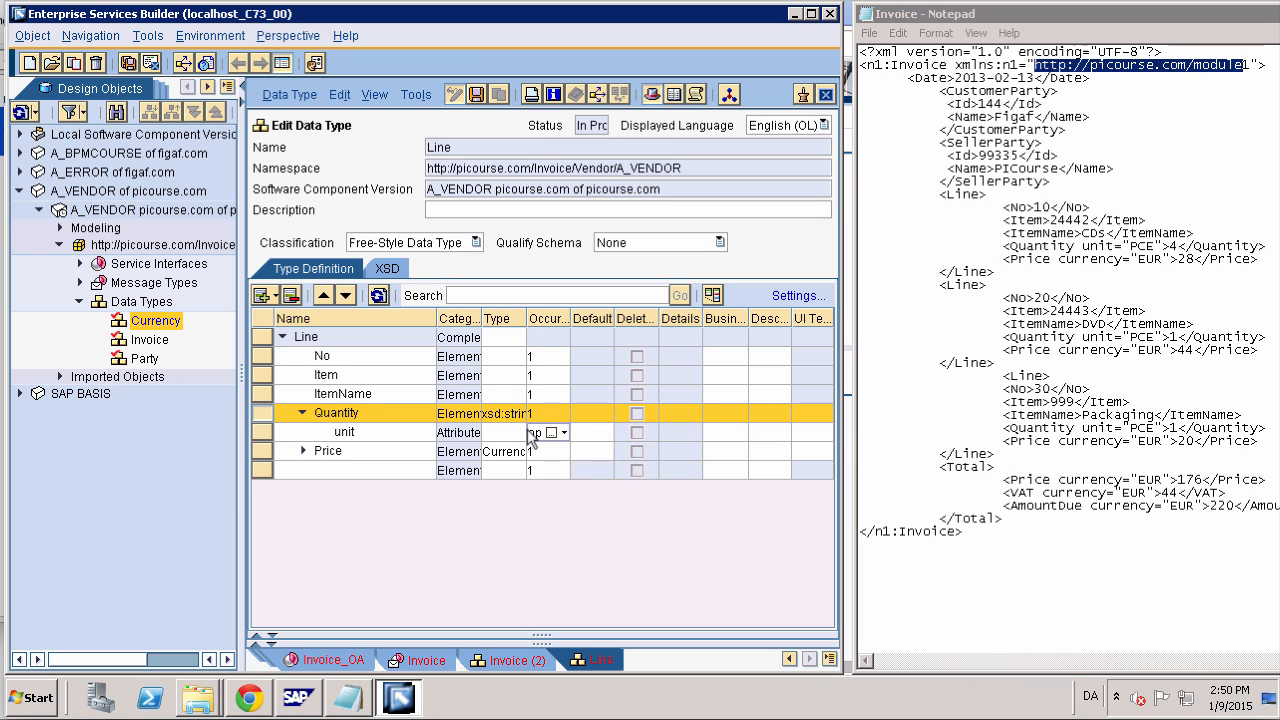
Set the types of the unit attribute and the ItemName element of Line to xsd:string
{"action": "left_click", "coordinate": [521, 433]}
{"action": "left_click", "coordinate": [521, 434]}
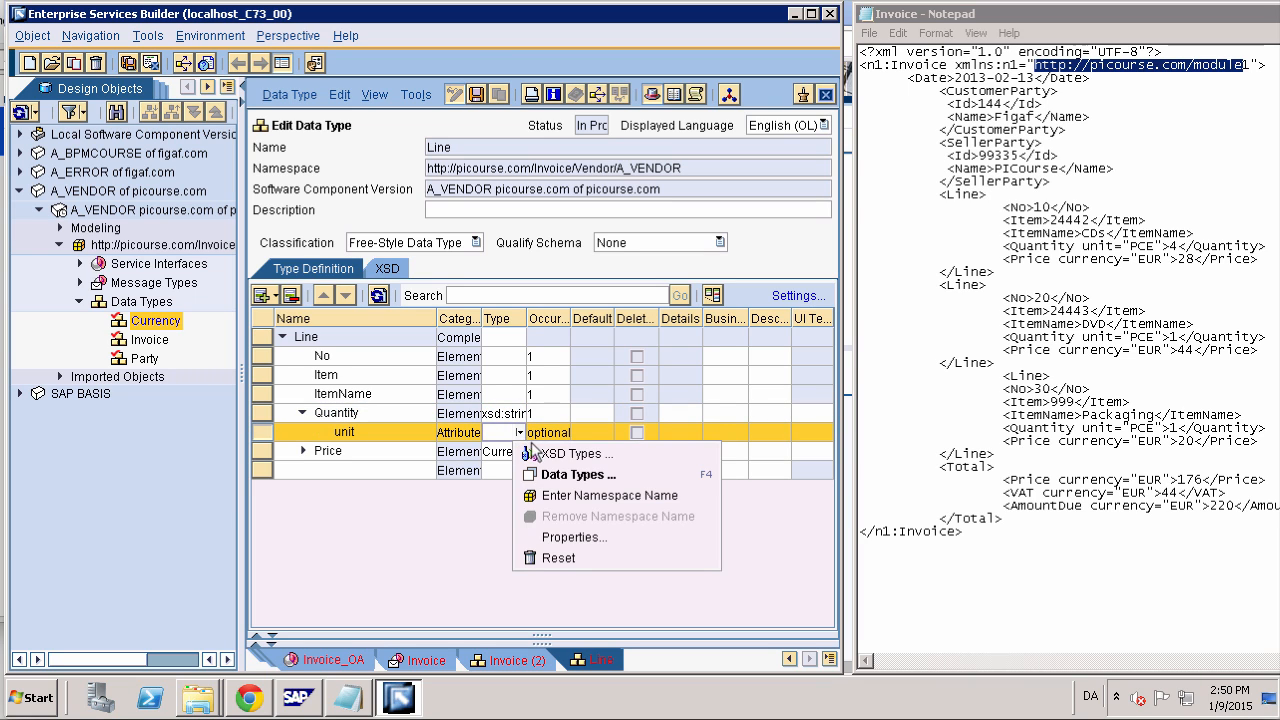
{"action": "left_click", "coordinate": [535, 452]}
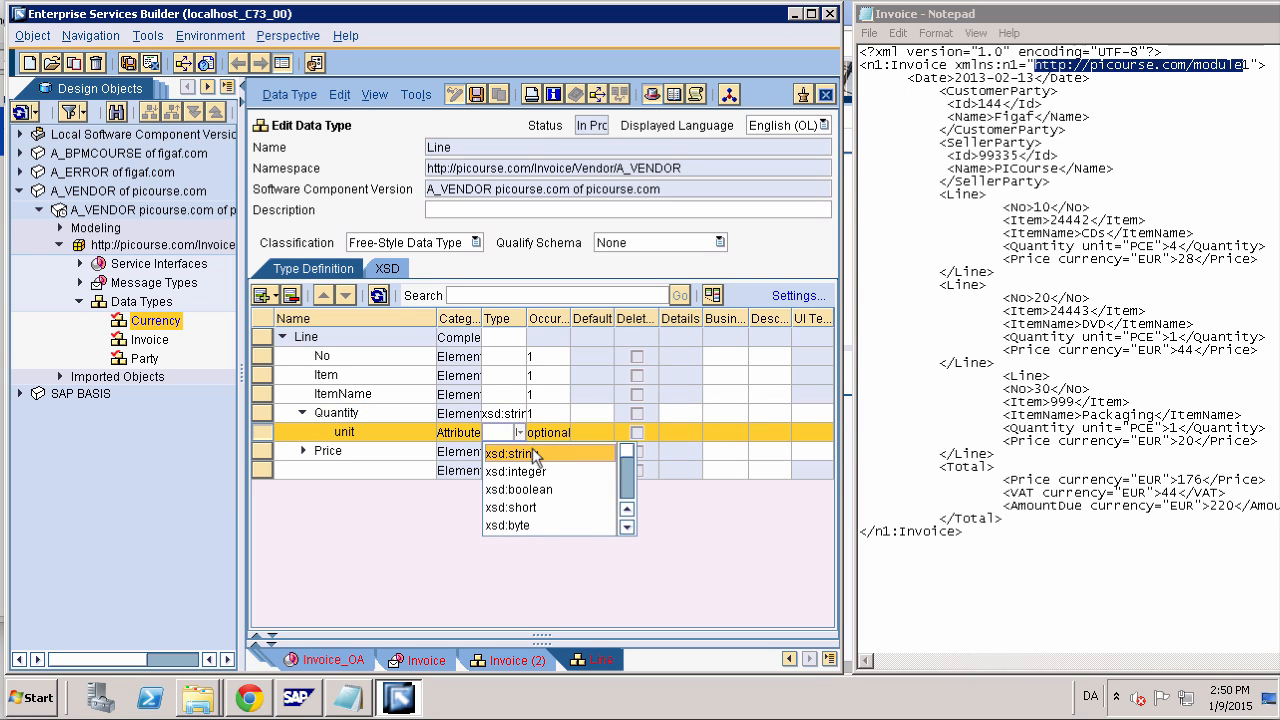
{"action": "left_click", "coordinate": [535, 454]}
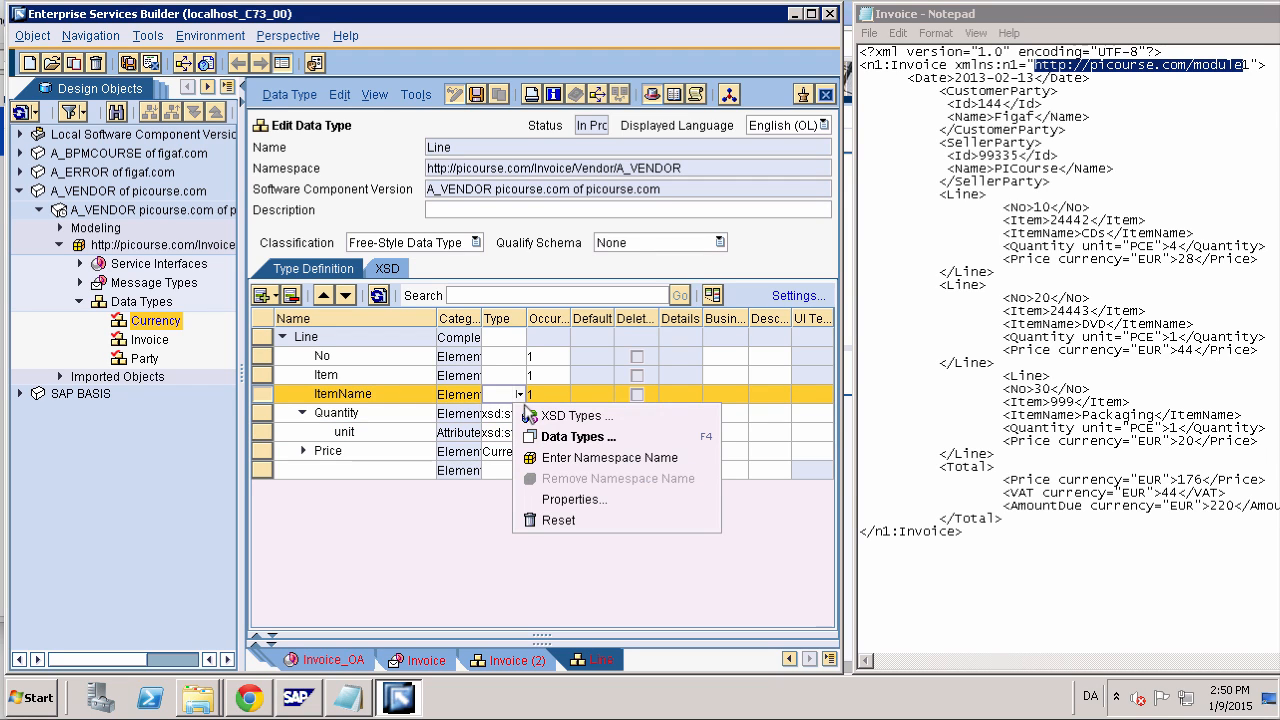
{"action": "left_click", "coordinate": [528, 415]}
{"action": "left_click", "coordinate": [529, 416]}
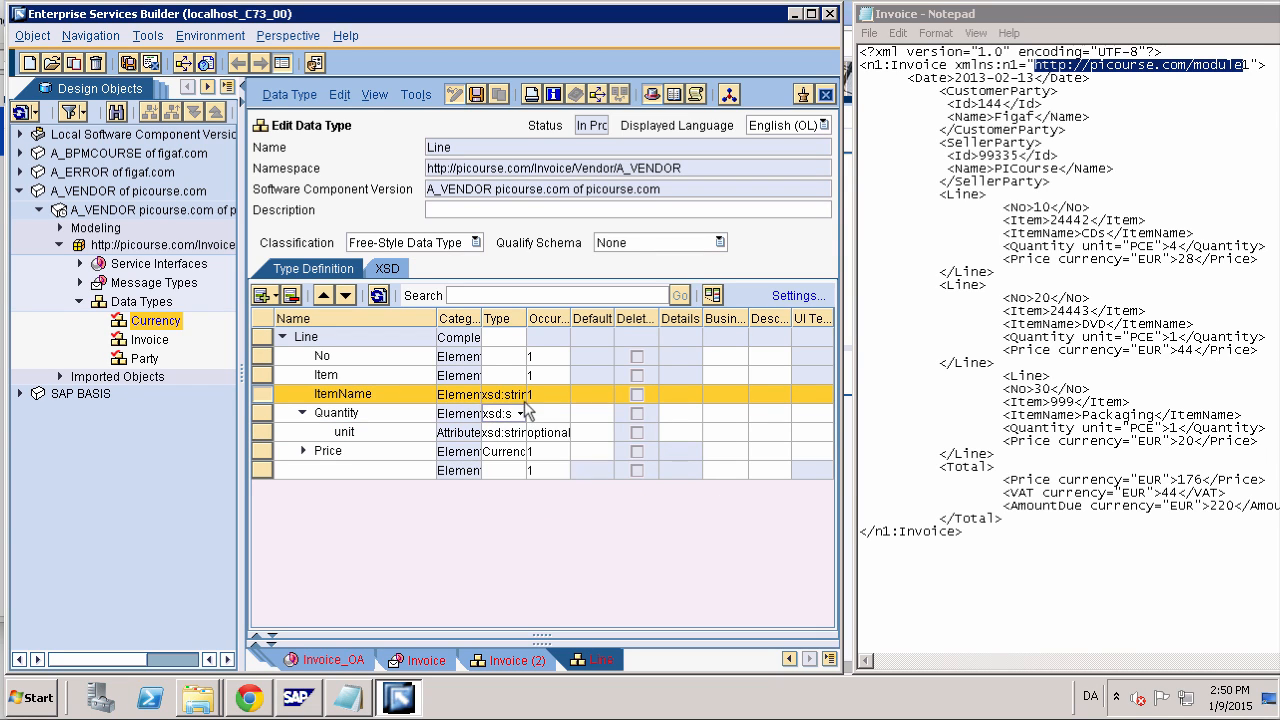
Set the types of the Item and No elements of Line to xsd:string
{"action": "left_click", "coordinate": [521, 377]}
{"action": "left_click", "coordinate": [576, 397]}
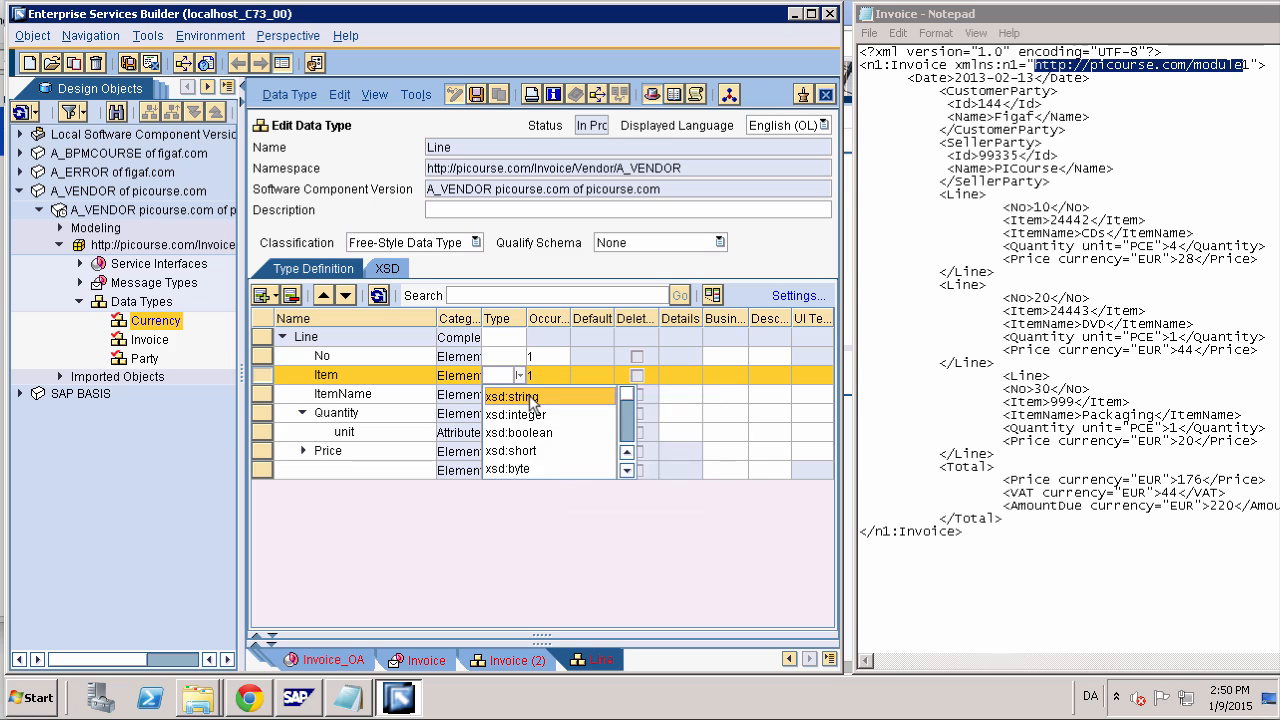
{"action": "left_click", "coordinate": [529, 397]}
{"action": "left_click", "coordinate": [520, 357]}
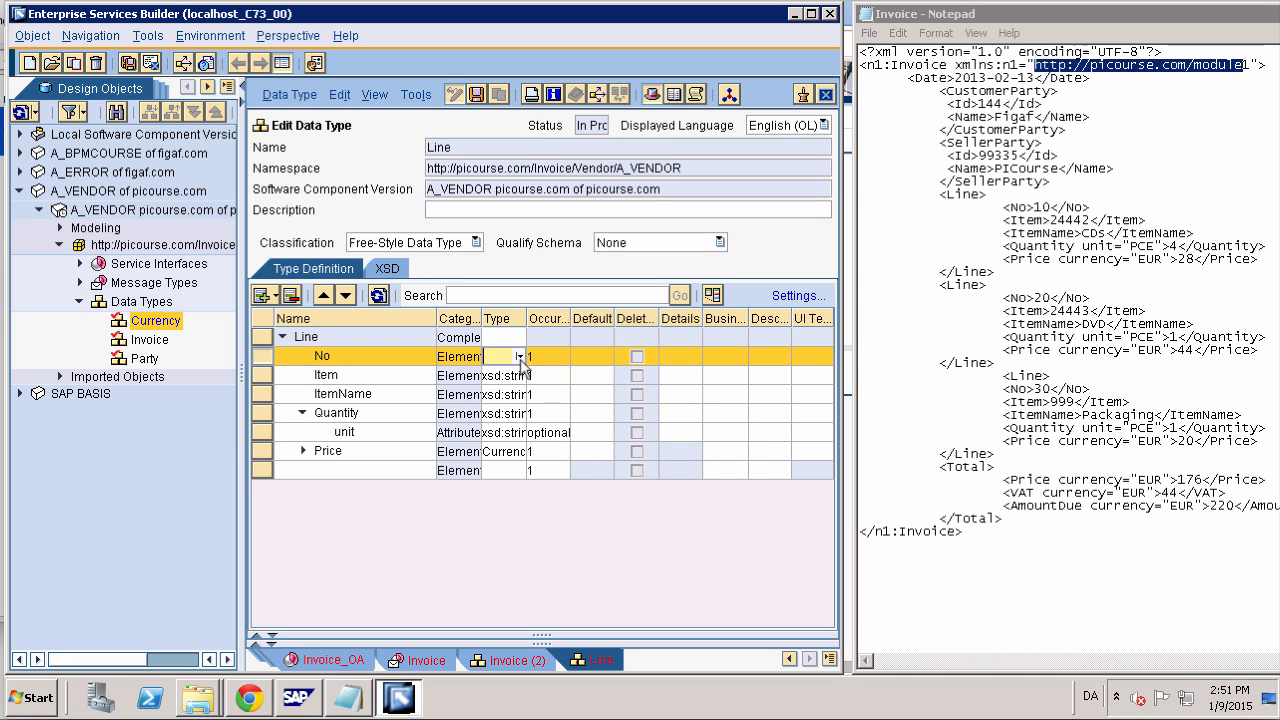
{"action": "left_click", "coordinate": [527, 379]}
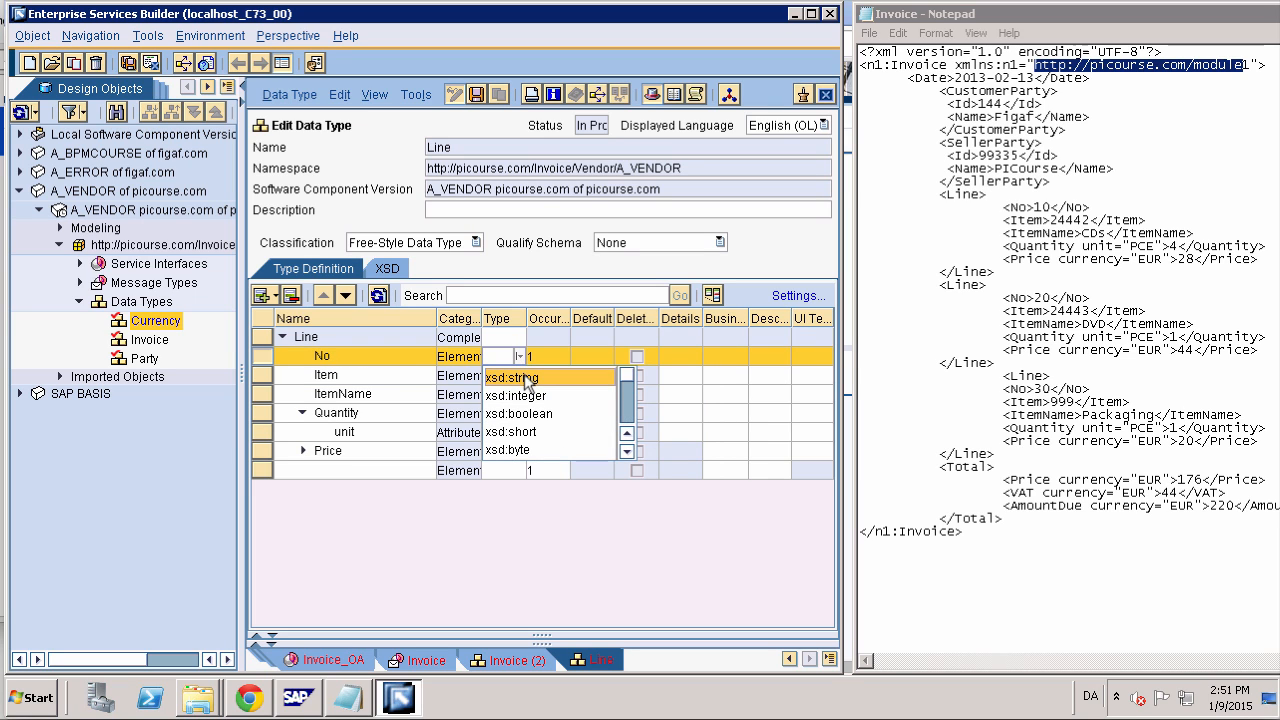
{"action": "left_click", "coordinate": [527, 378]}
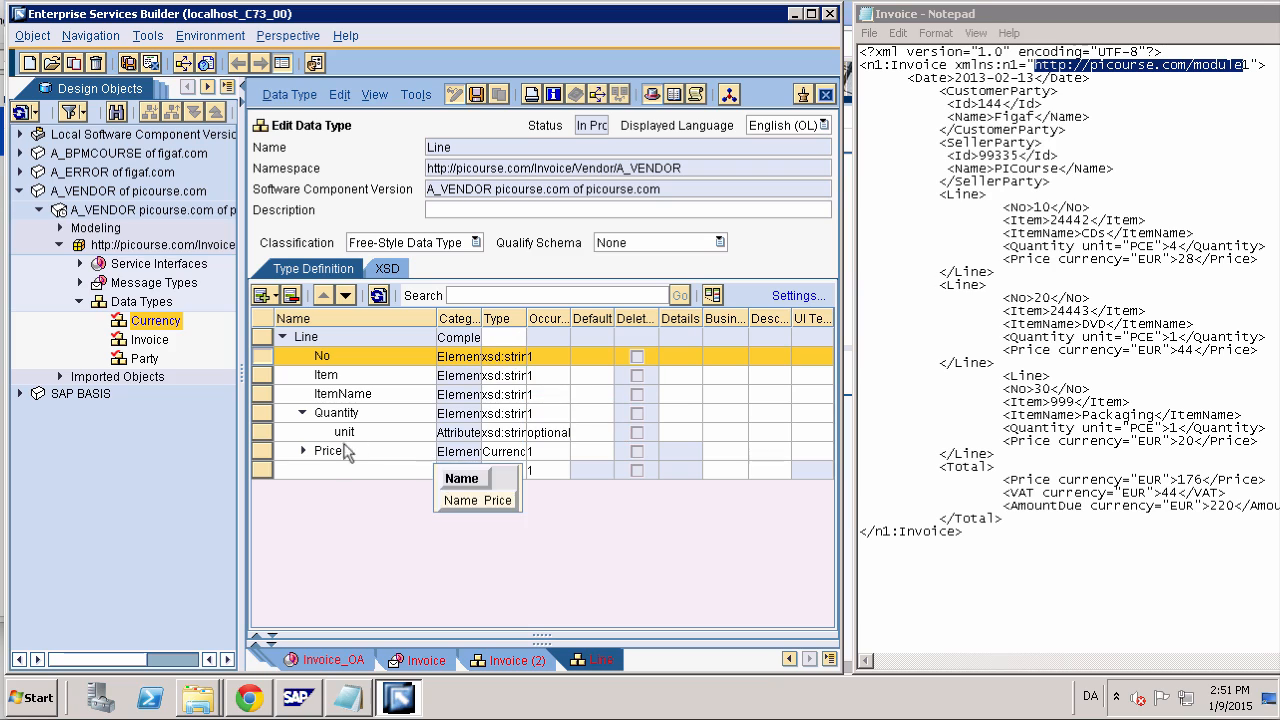
Delete the empty last row of the Line data type, and close Line with its changes saved
{"action": "left_click", "coordinate": [277, 469]}
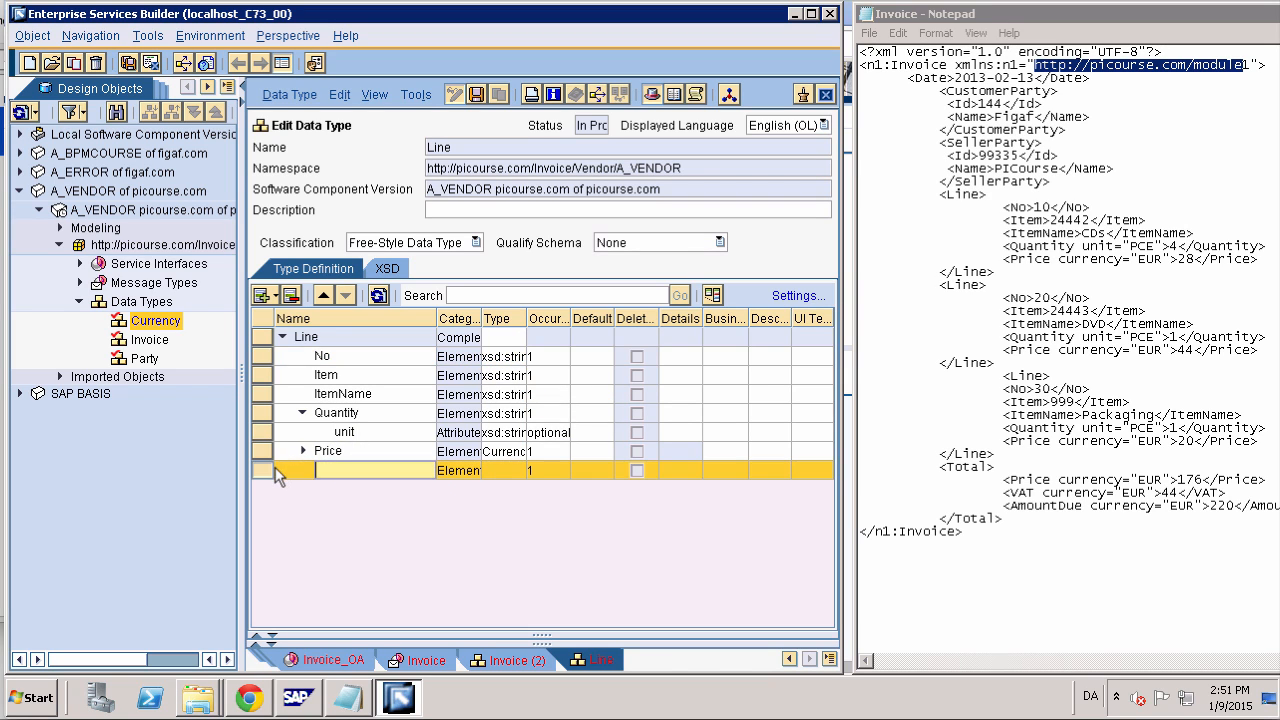
{"action": "left_click", "coordinate": [291, 297]}
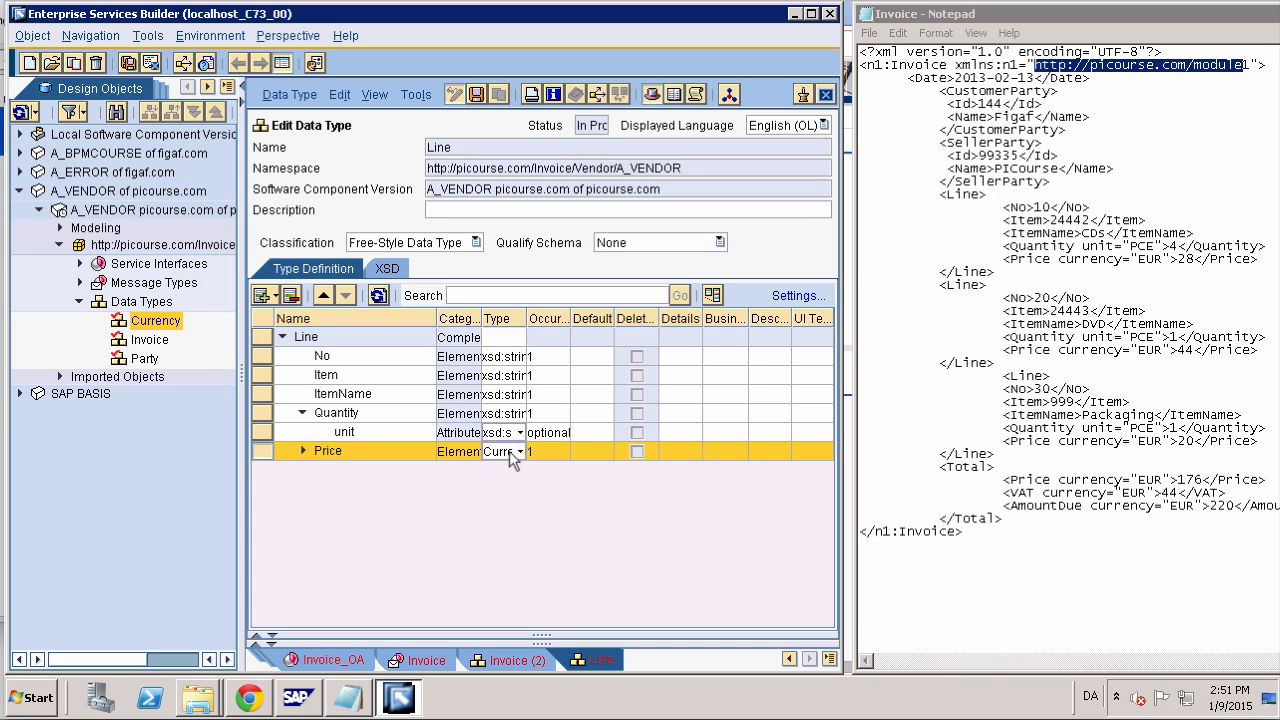
{"action": "left_click", "coordinate": [301, 453]}
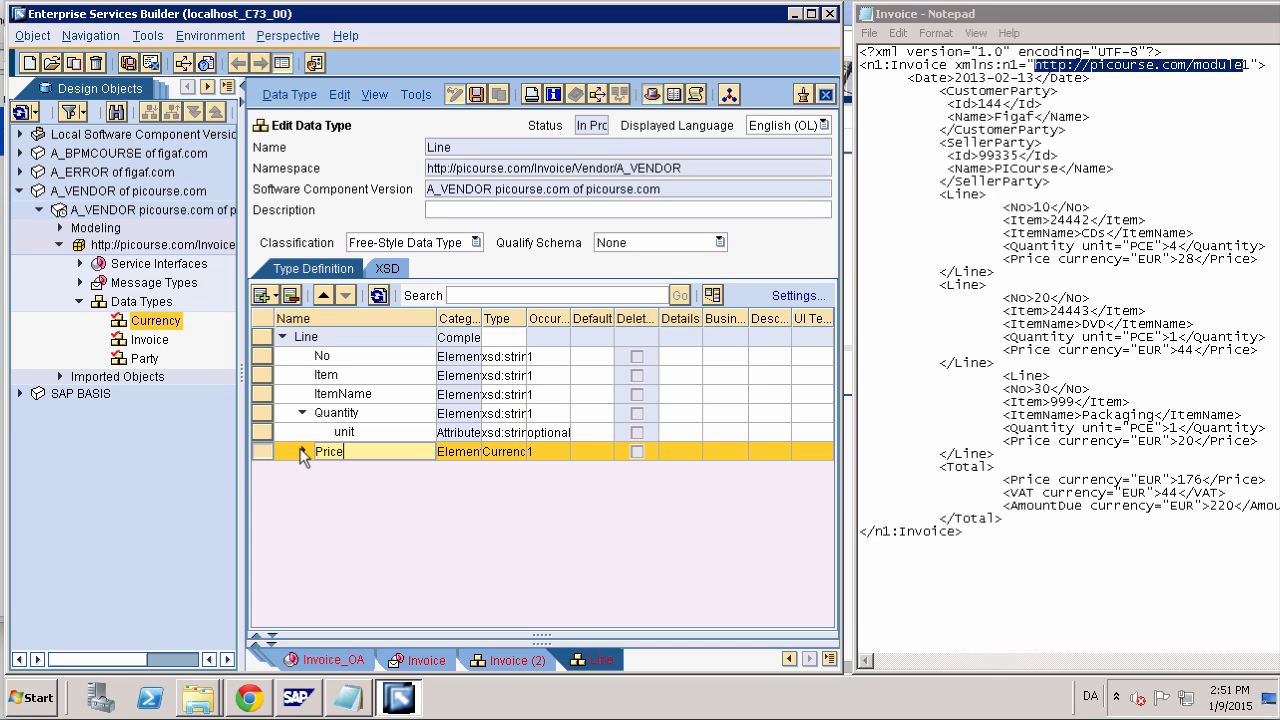
{"action": "left_click", "coordinate": [302, 452]}
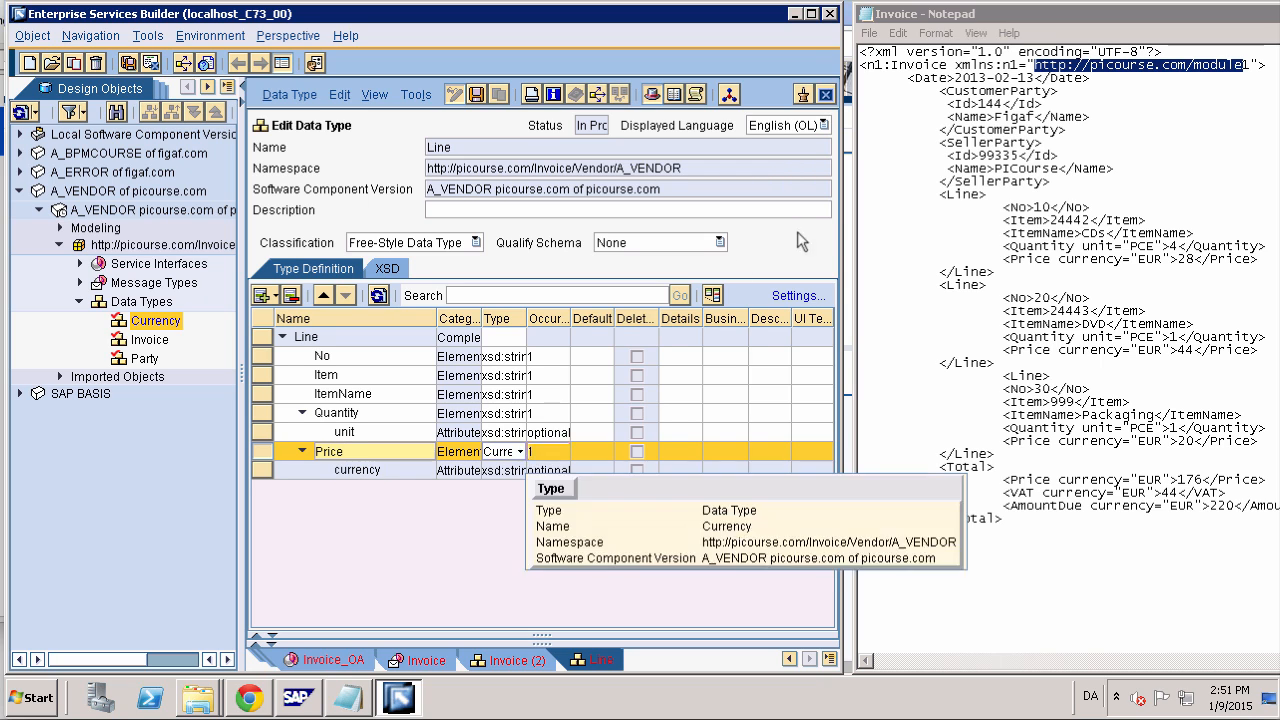
{"action": "left_click", "coordinate": [825, 95]}
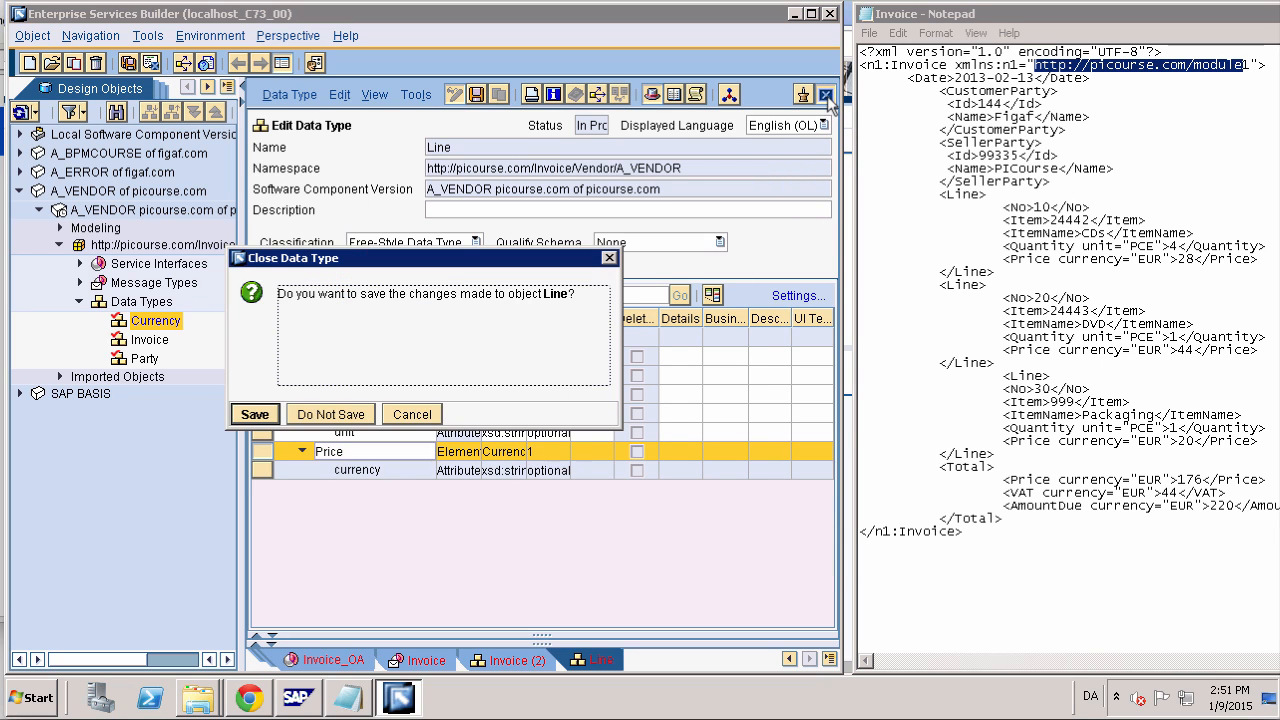
{"action": "left_click", "coordinate": [264, 418]}
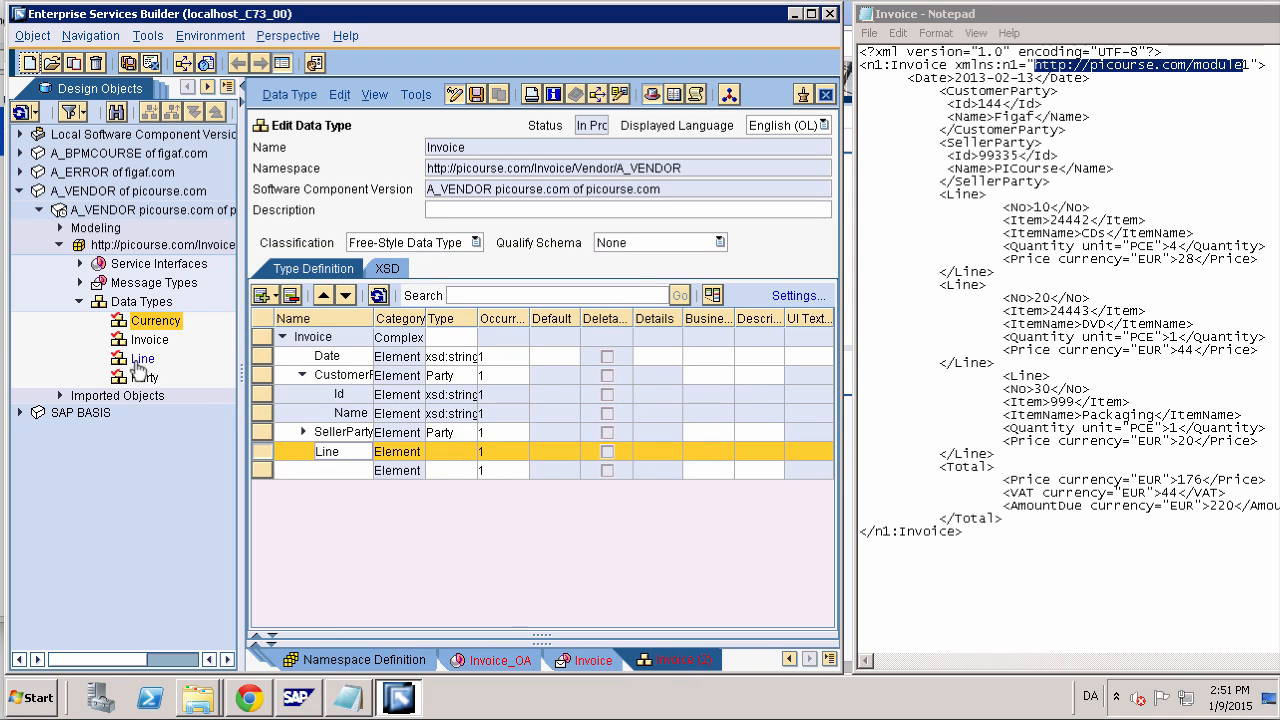
Assign the Line data type to the Line element of Invoice and expand that element
{"action": "left_click_drag", "start_coordinate": [138, 365], "coordinate": [435, 457]}
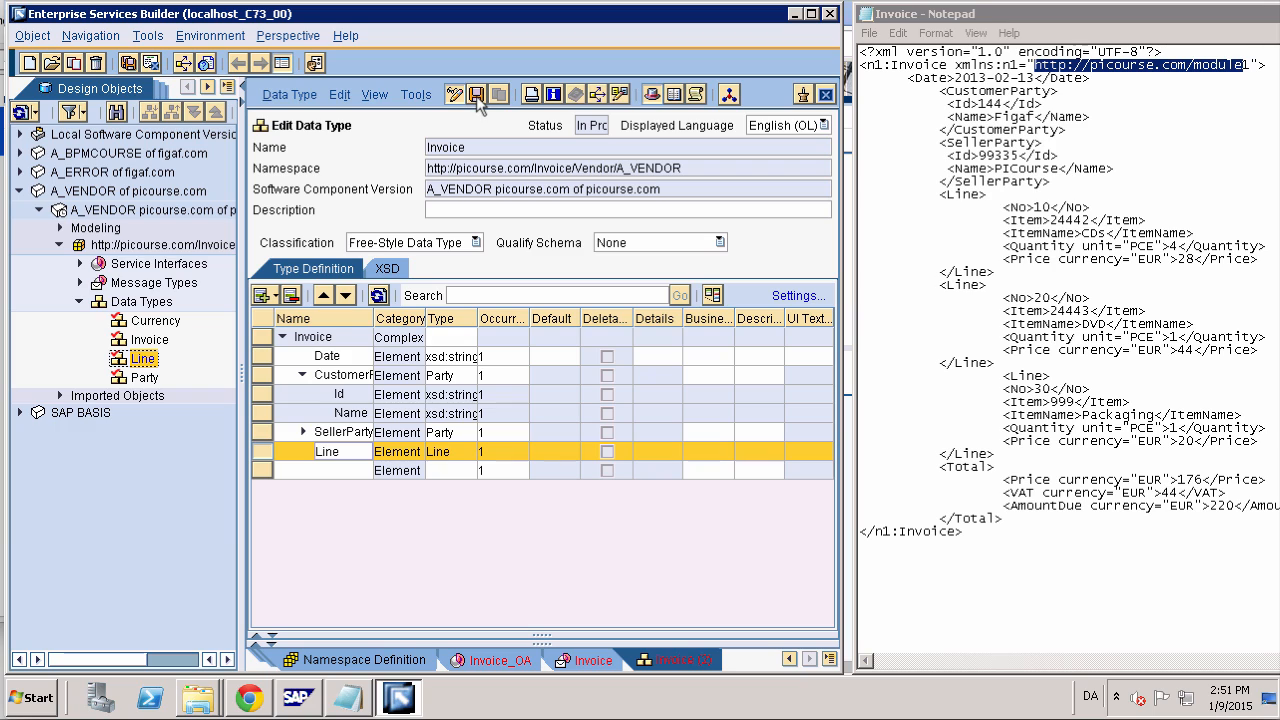
{"action": "left_click", "coordinate": [320, 470]}
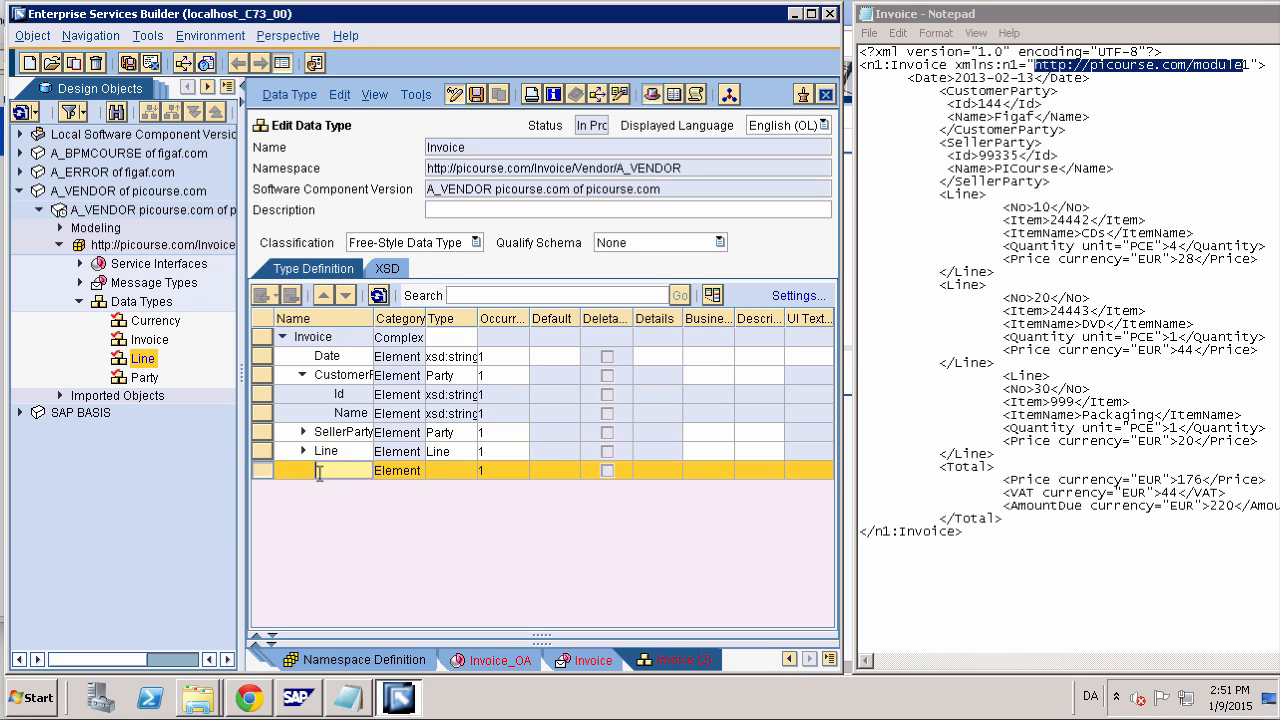
{"action": "left_click", "coordinate": [302, 451]}
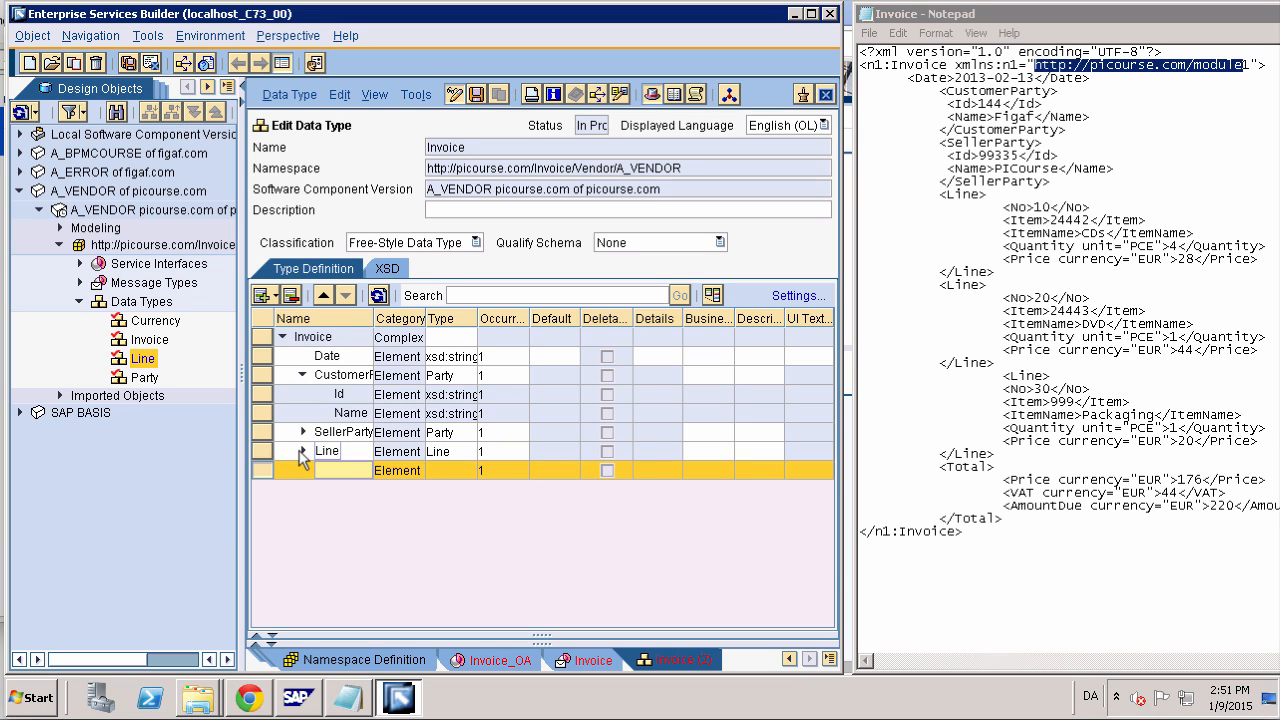
Set the maxOccurs of the Line element in Invoice to unbounded
{"action": "left_click", "coordinate": [488, 452]}
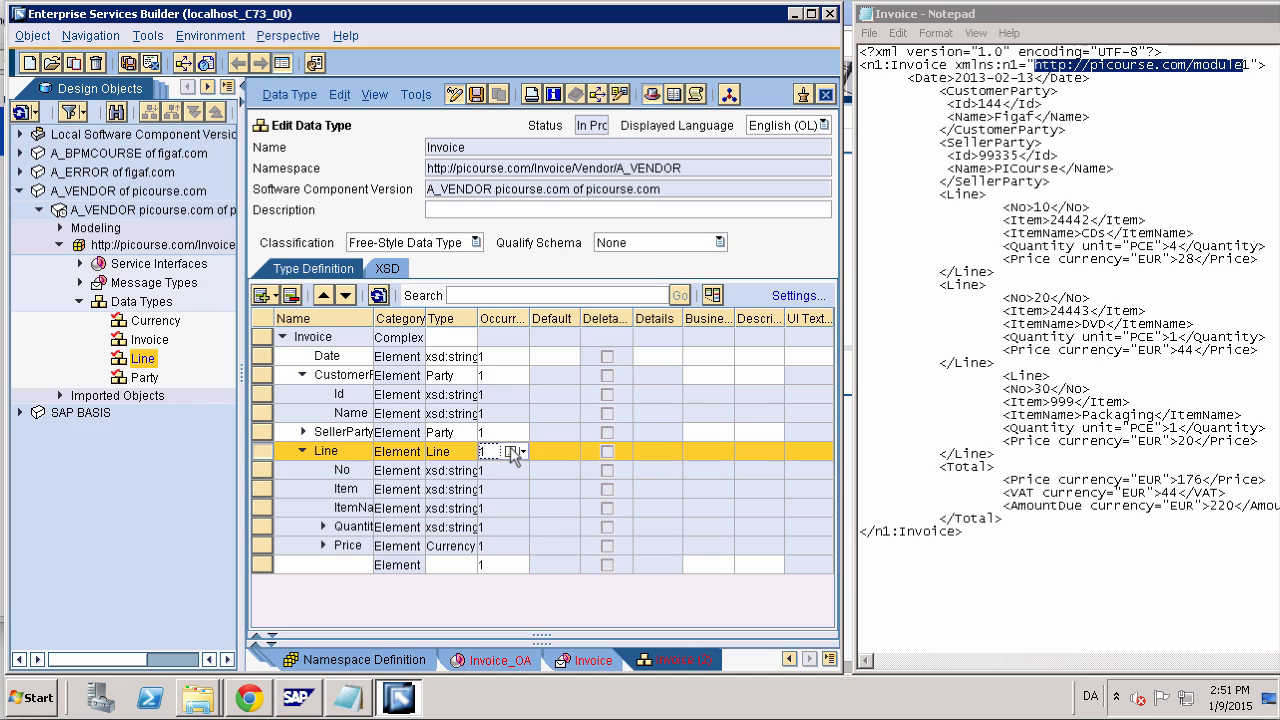
{"action": "left_click", "coordinate": [510, 451]}
{"action": "left_click", "coordinate": [451, 354]}
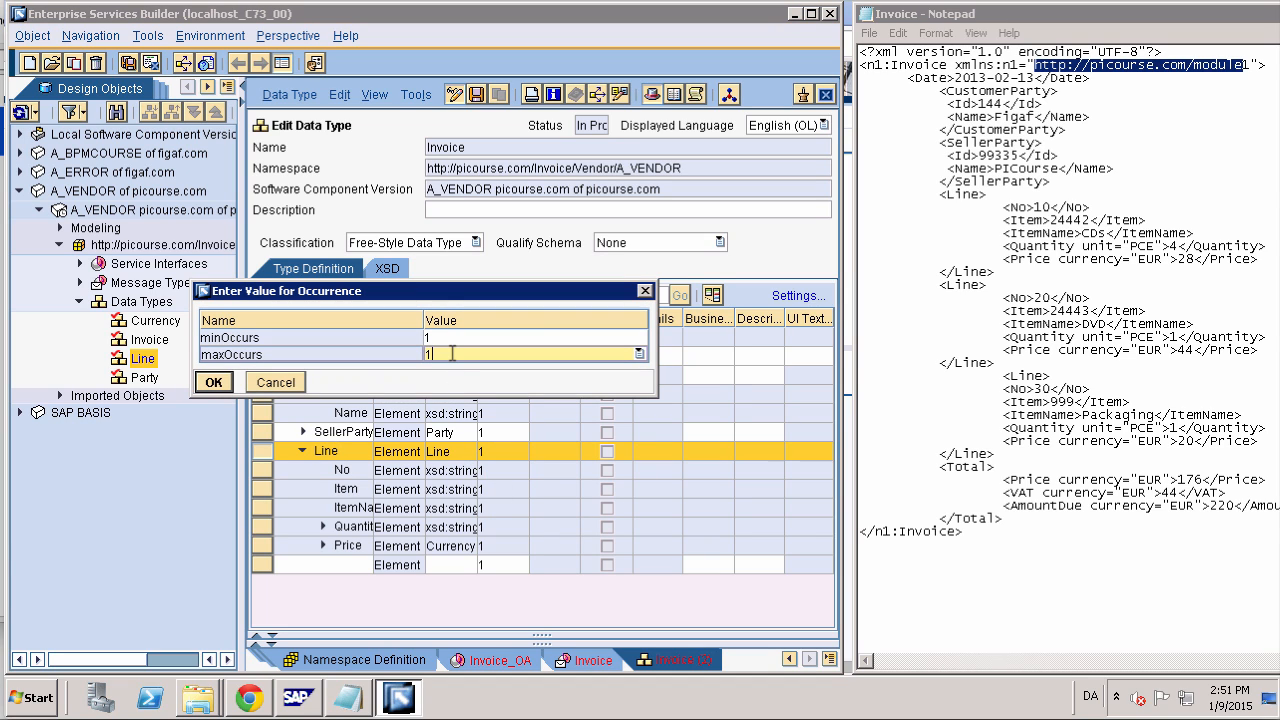
{"action": "key", "text": "Down"}
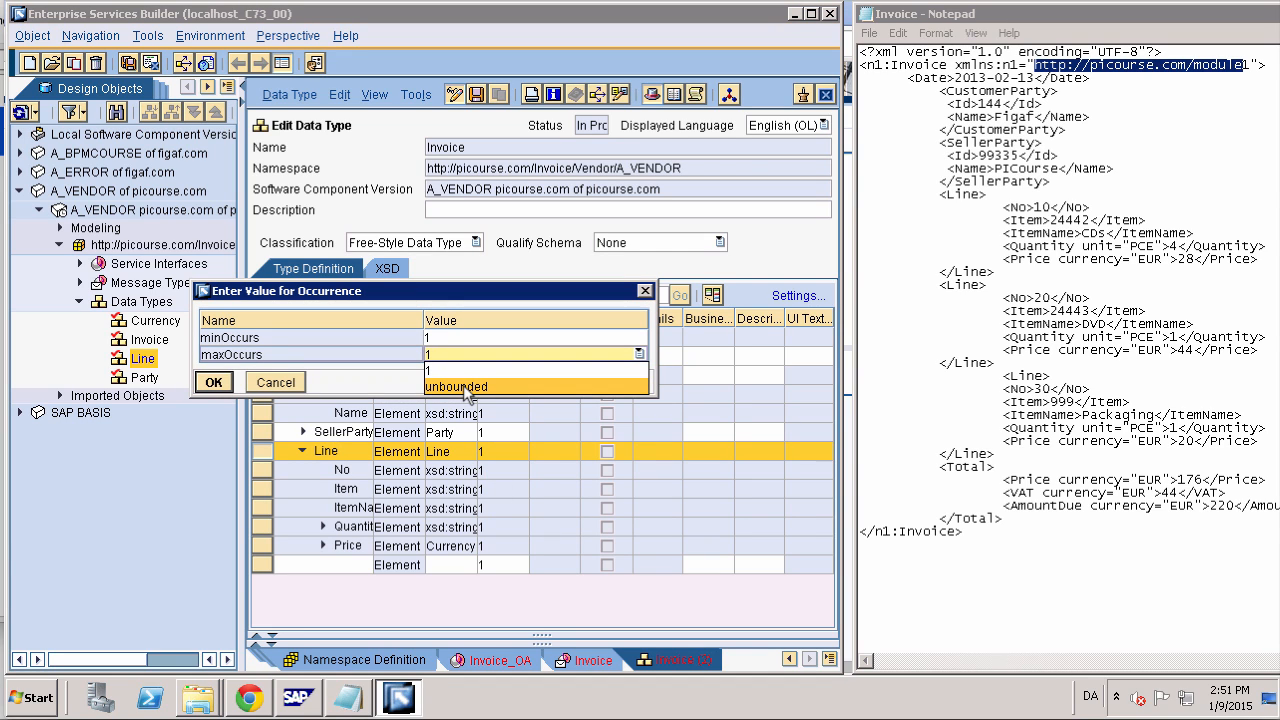
{"action": "left_click", "coordinate": [463, 386]}
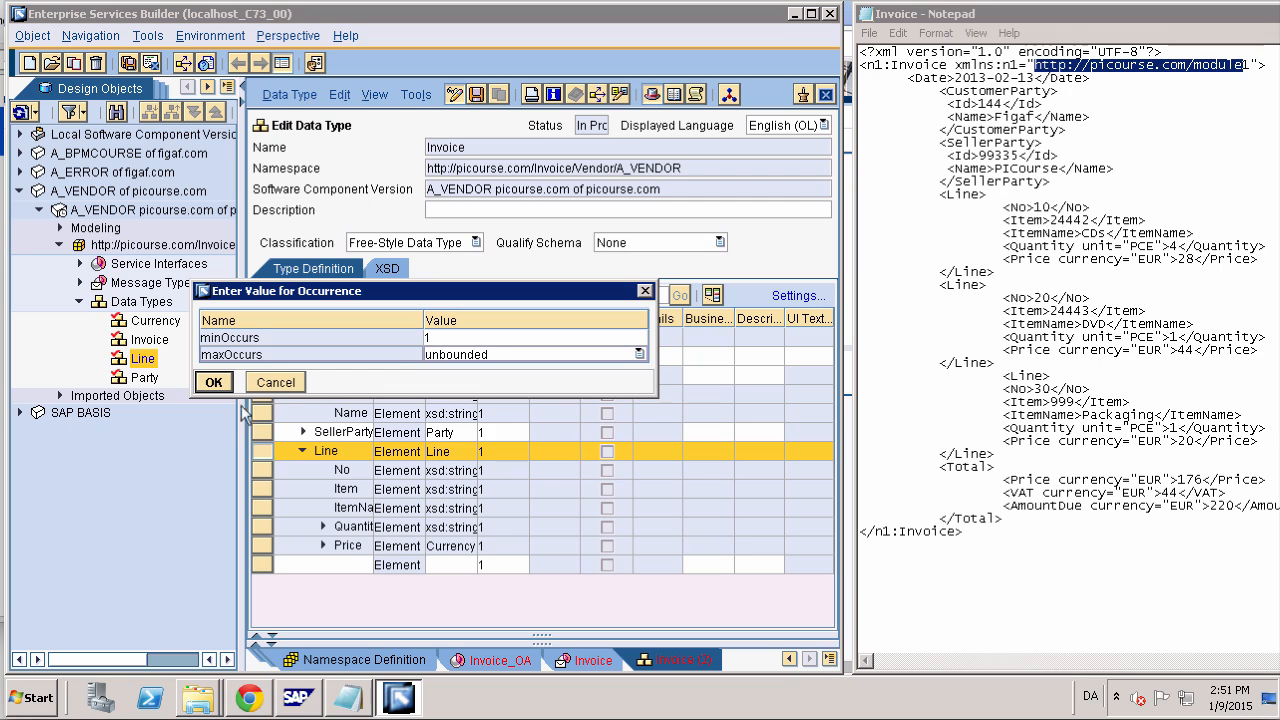
{"action": "left_click", "coordinate": [214, 383]}
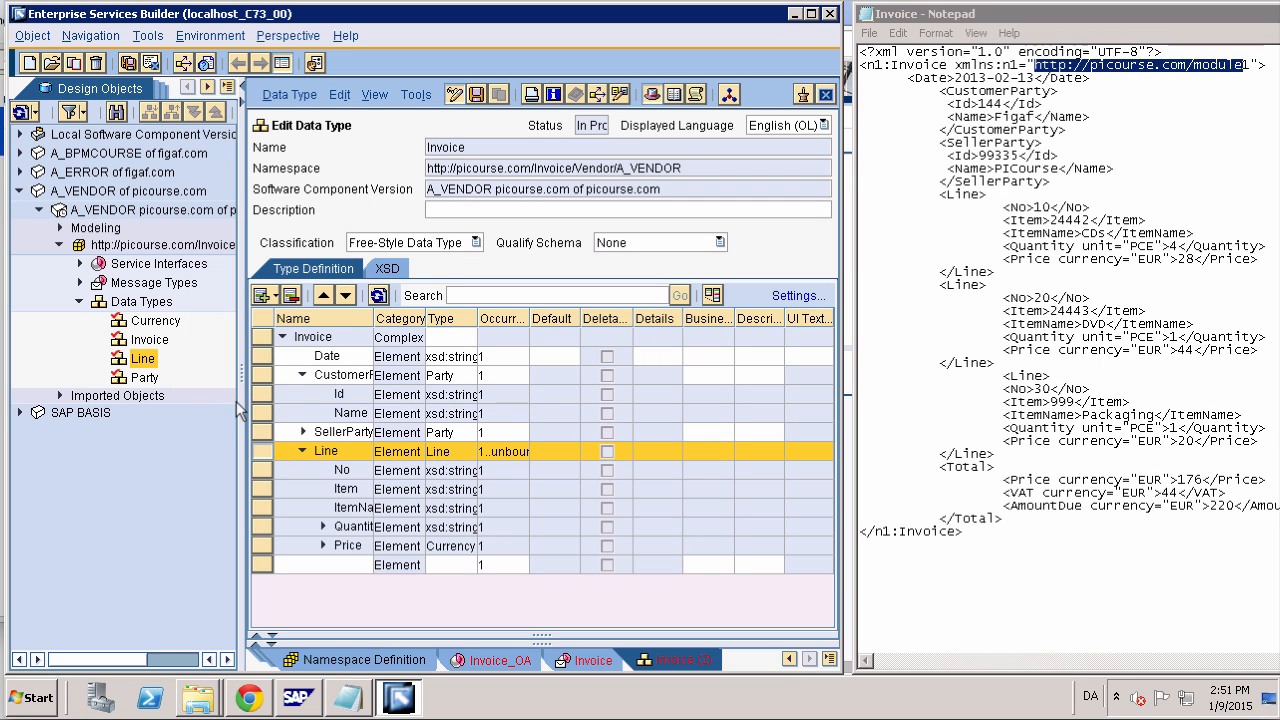
Name the empty last element of Invoice Total, and try to insert rows for it
{"action": "left_click", "coordinate": [320, 565]}
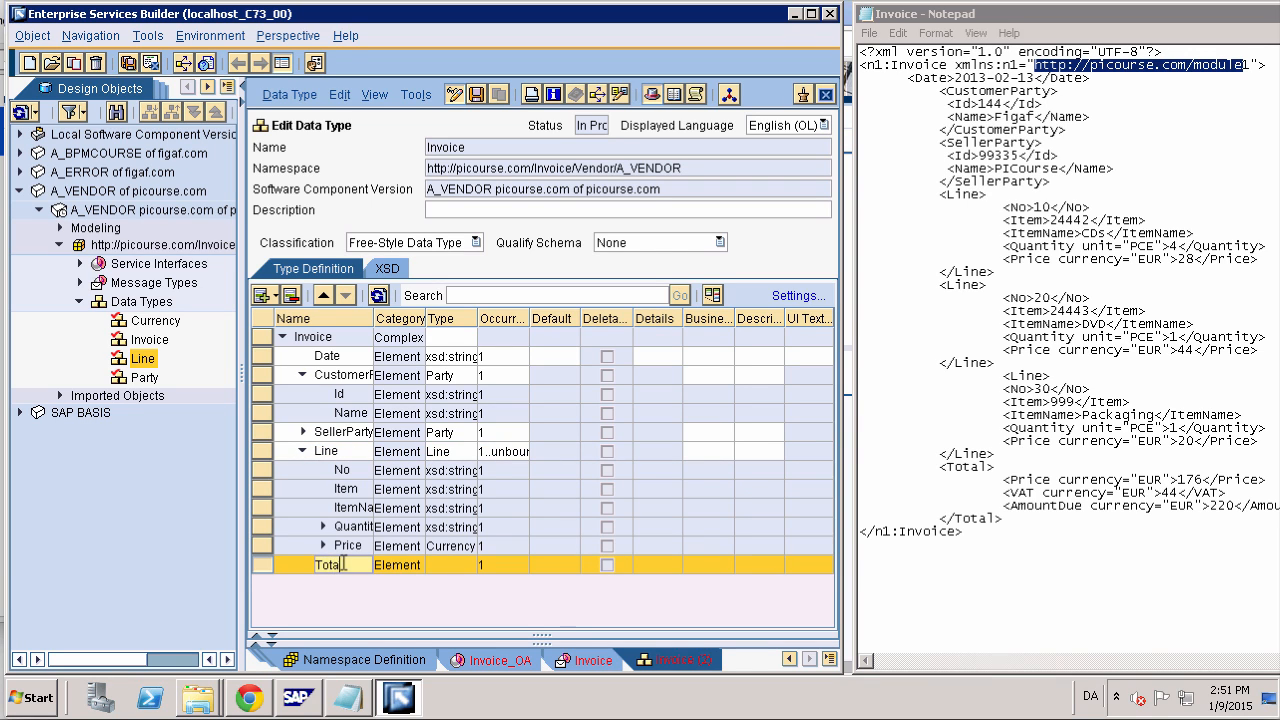
{"action": "left_click", "coordinate": [268, 295]}
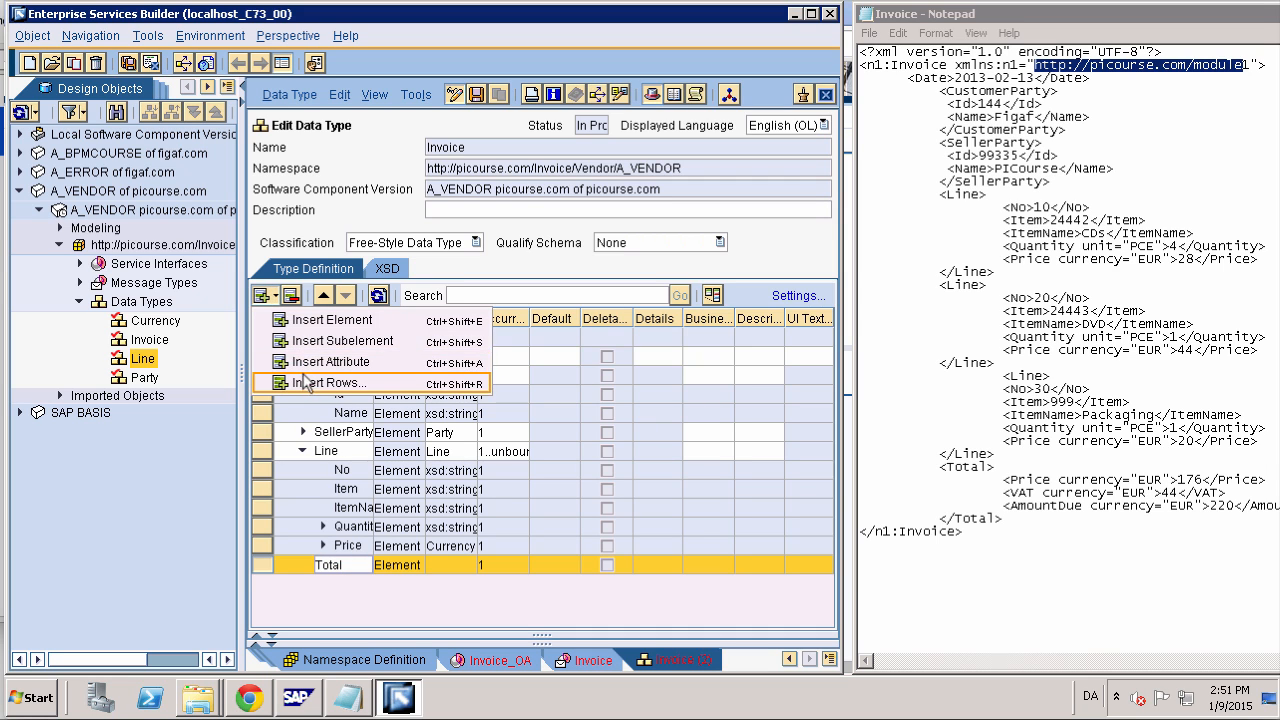
{"action": "left_click", "coordinate": [306, 384]}
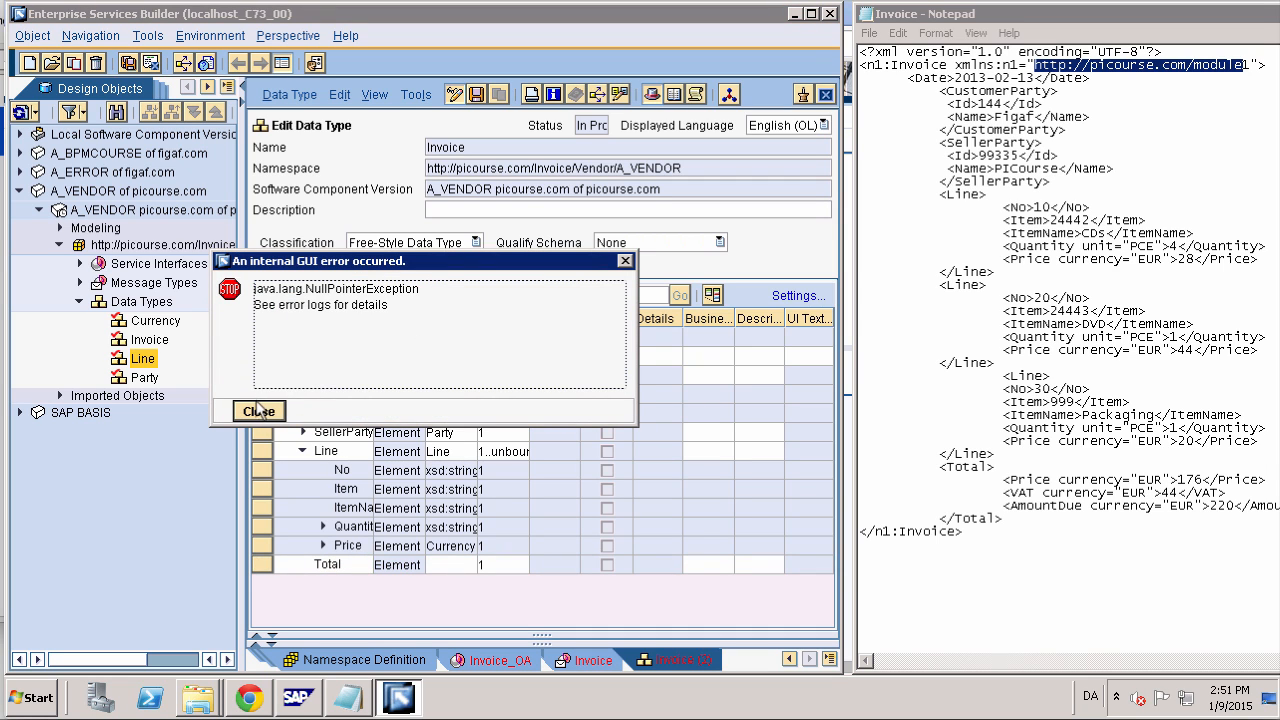
{"action": "left_click", "coordinate": [259, 412]}
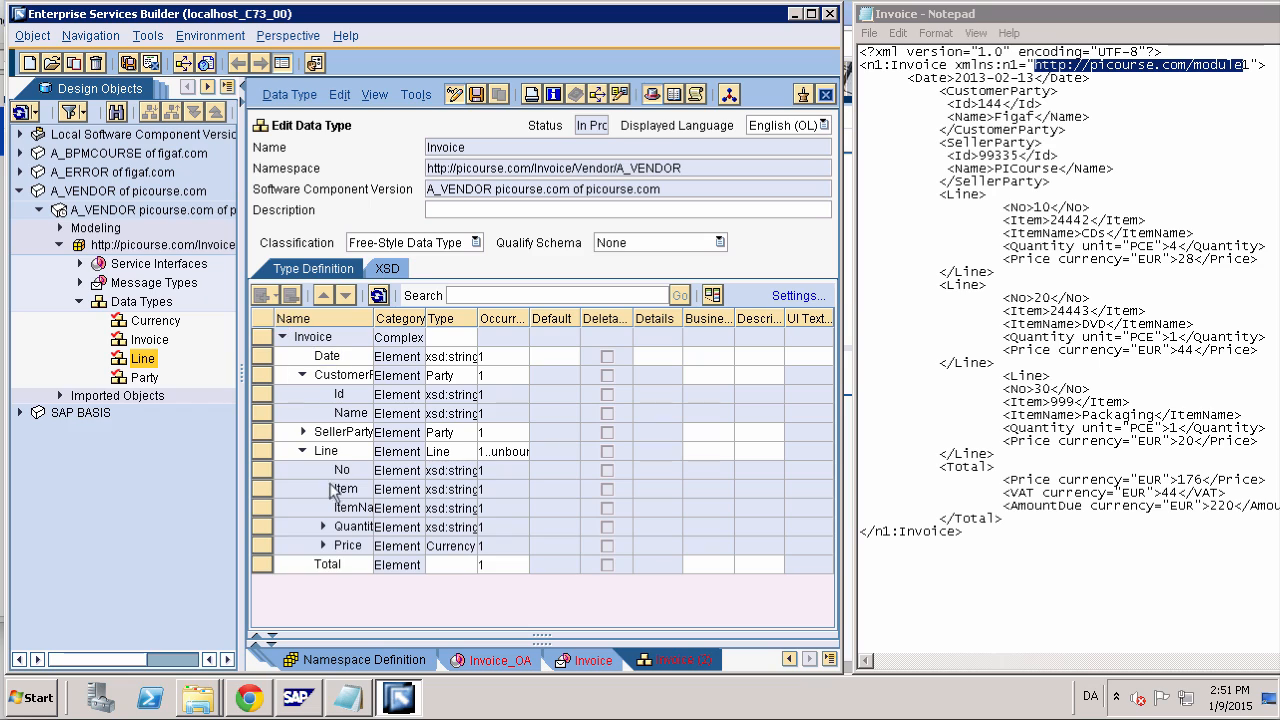
Insert three lower-level element rows under the Total element of Invoice
{"action": "left_click", "coordinate": [310, 565], "text": "shift"}
{"action": "left_click", "coordinate": [310, 565]}
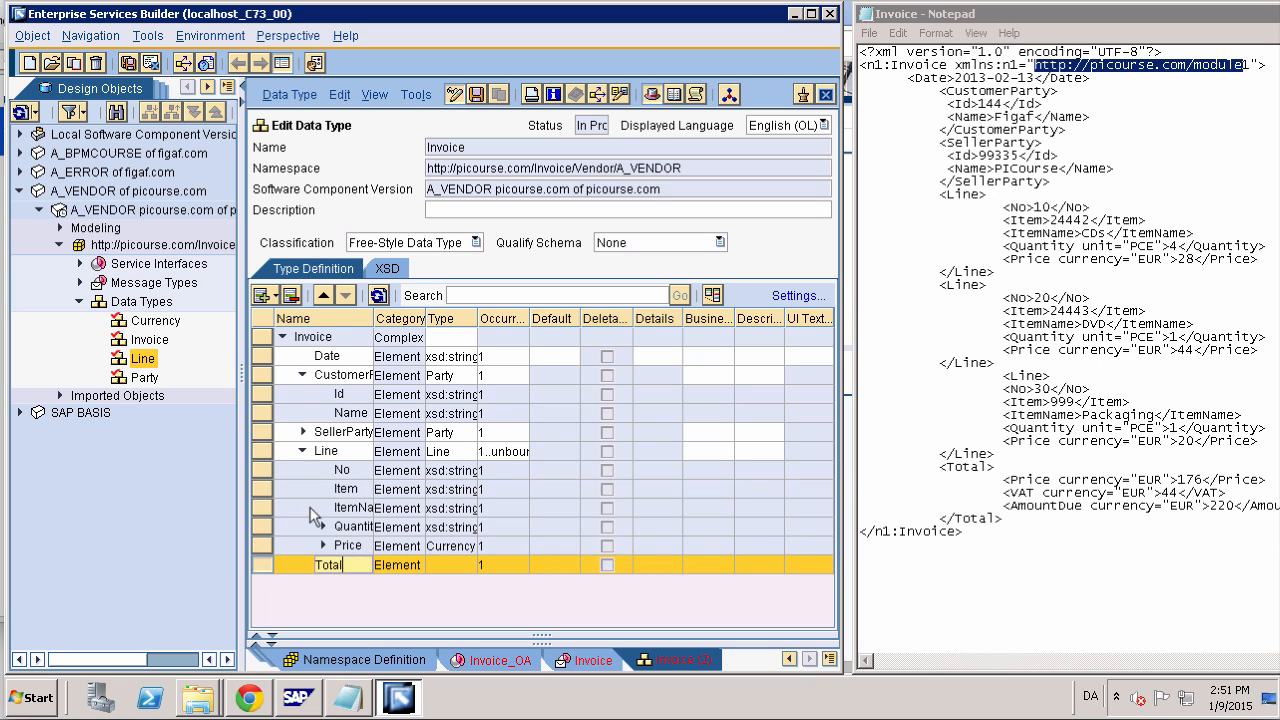
{"action": "left_click", "coordinate": [271, 299]}
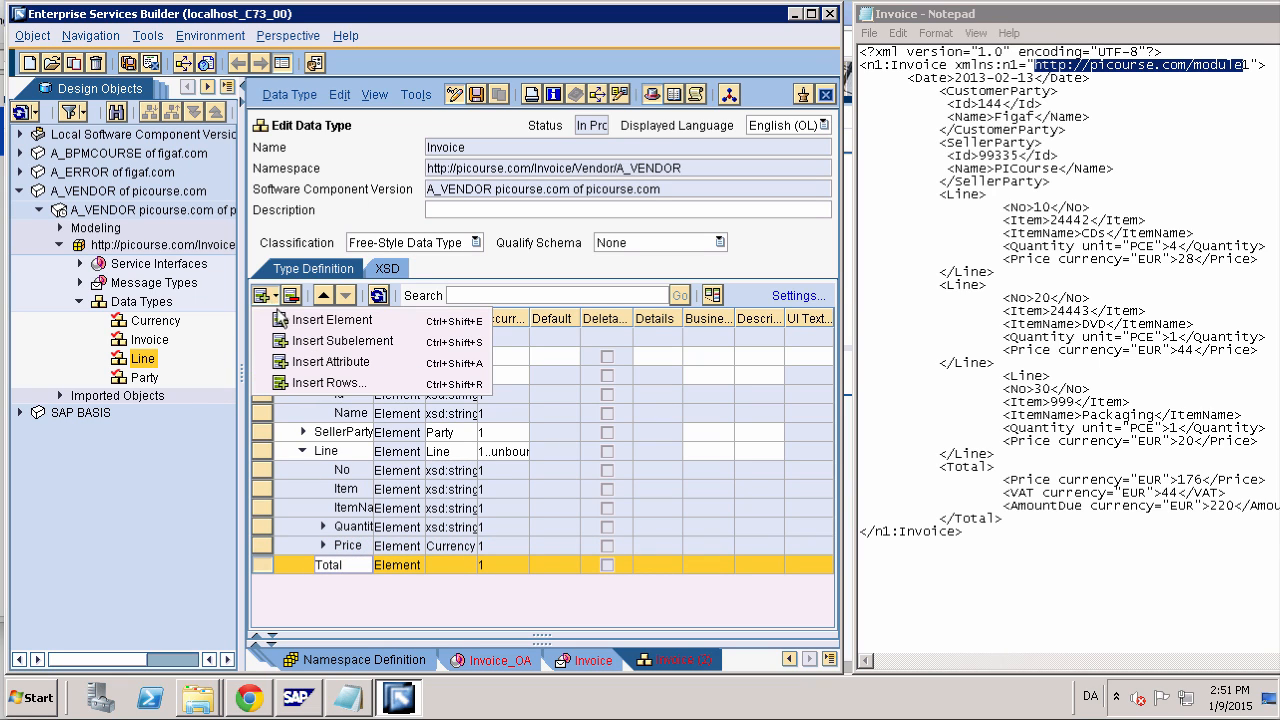
{"action": "left_click", "coordinate": [305, 384]}
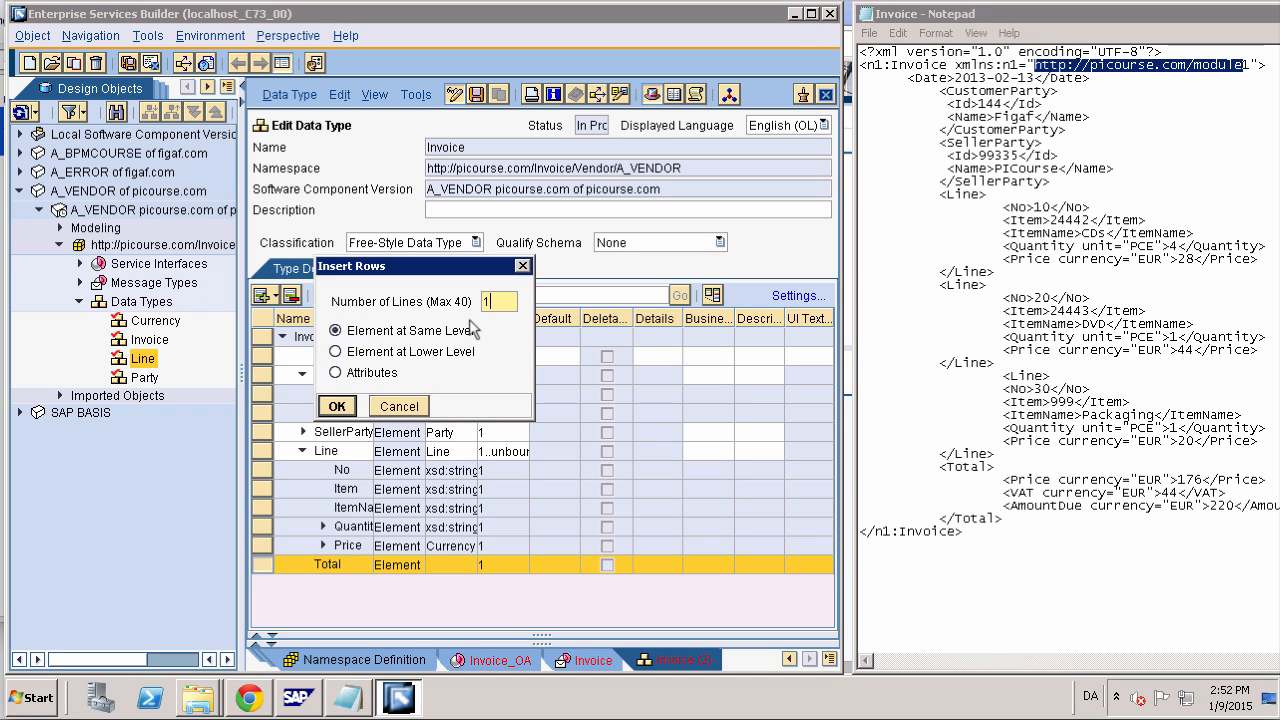
{"action": "type", "text": "3"}
{"action": "left_click", "coordinate": [452, 351]}
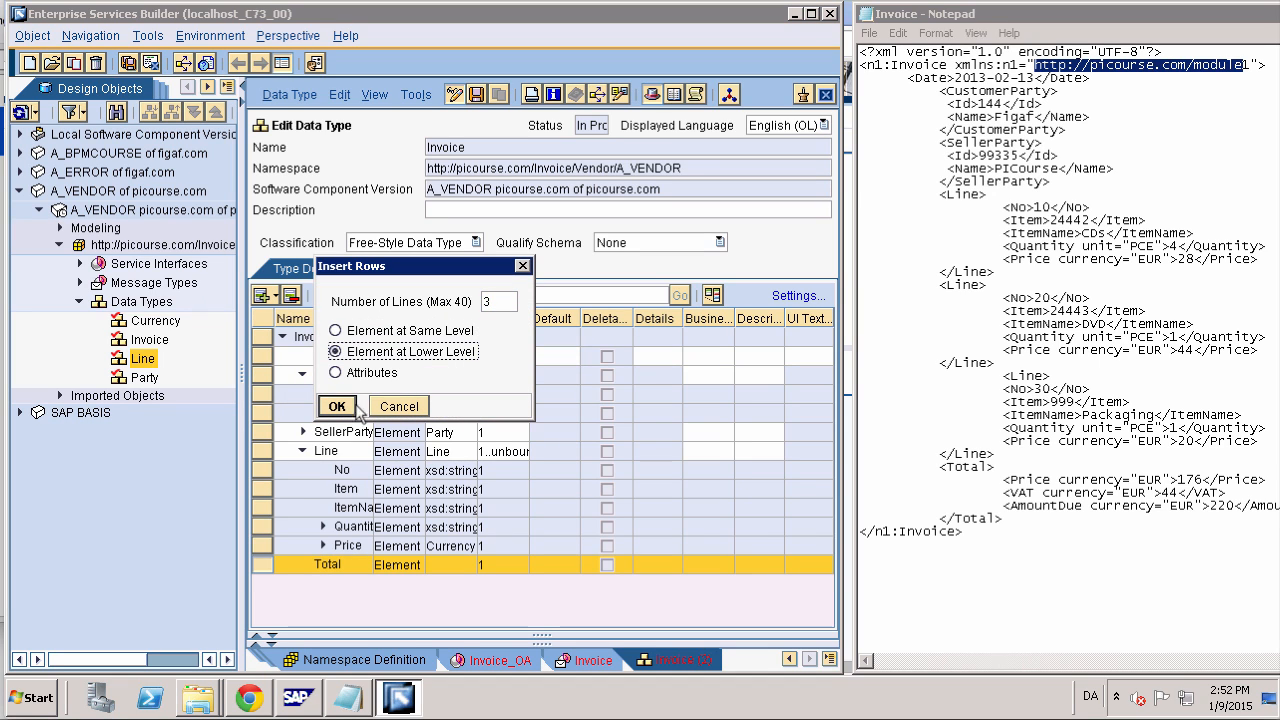
{"action": "left_click", "coordinate": [338, 406]}
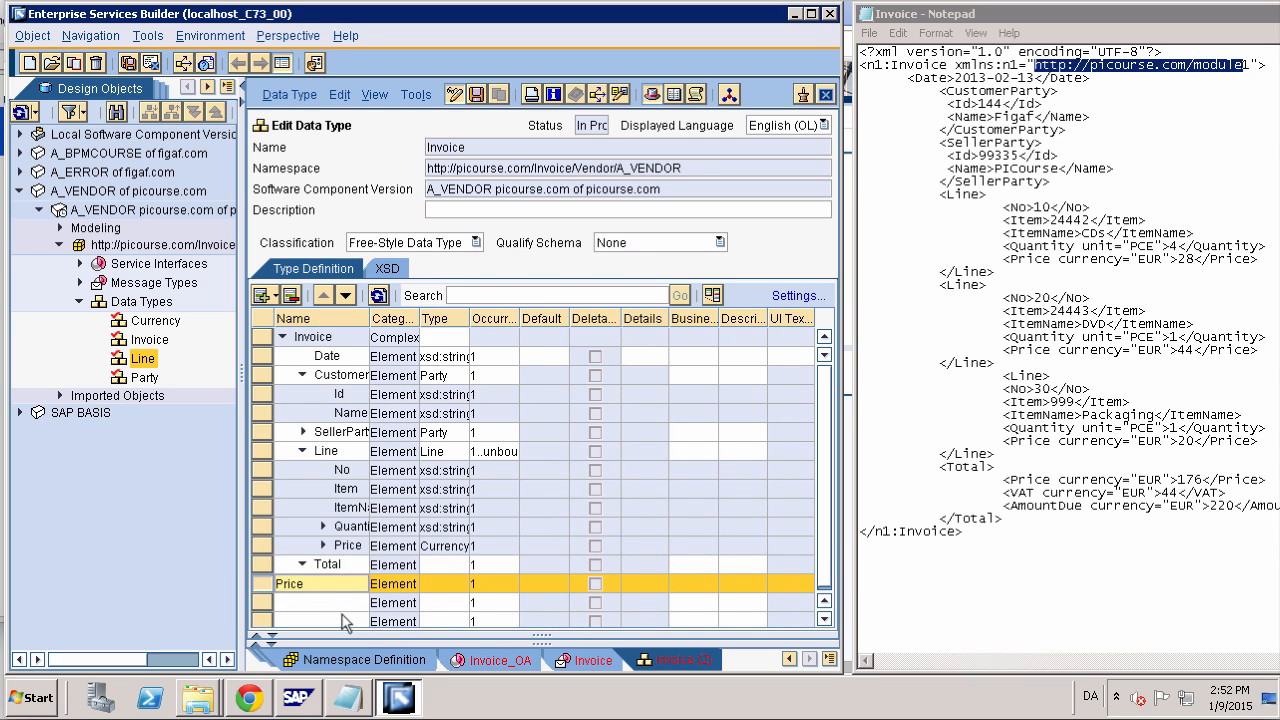
Name the three subelements of Total Price, VAT and AmountDue
{"action": "type", "text": "Price"}
{"action": "key", "text": "Return"}
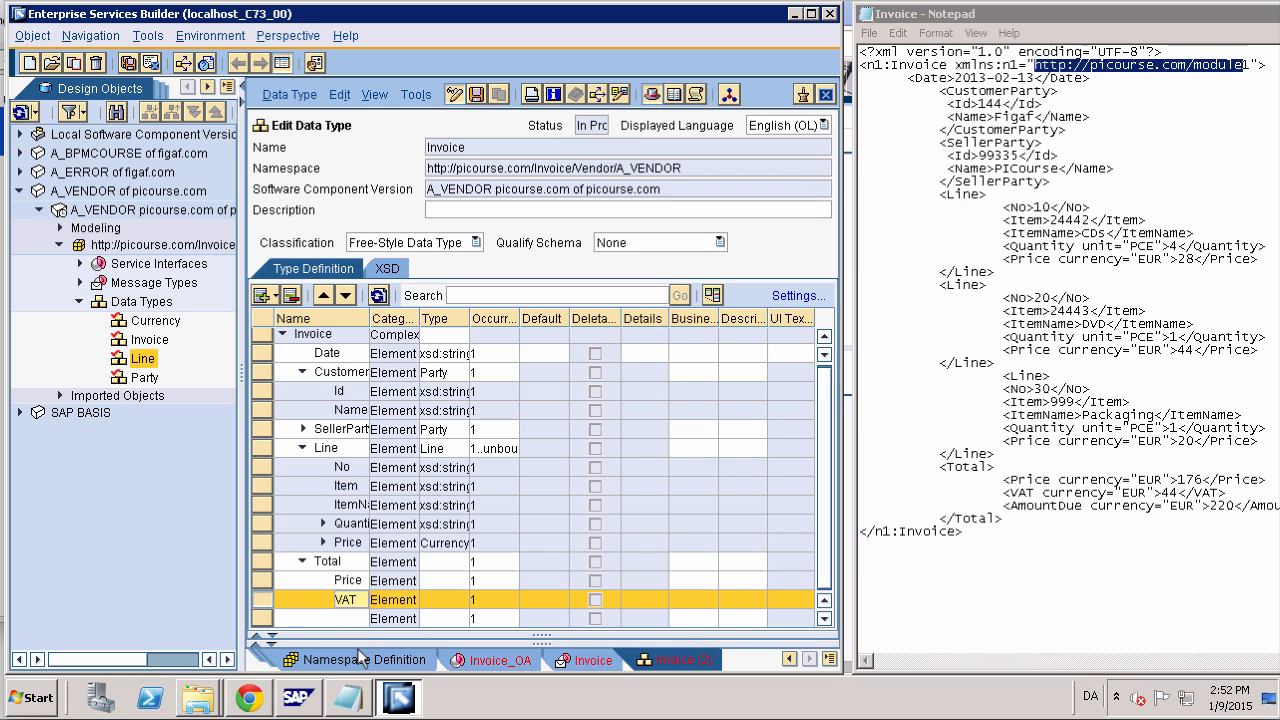
{"action": "left_click", "coordinate": [358, 619]}
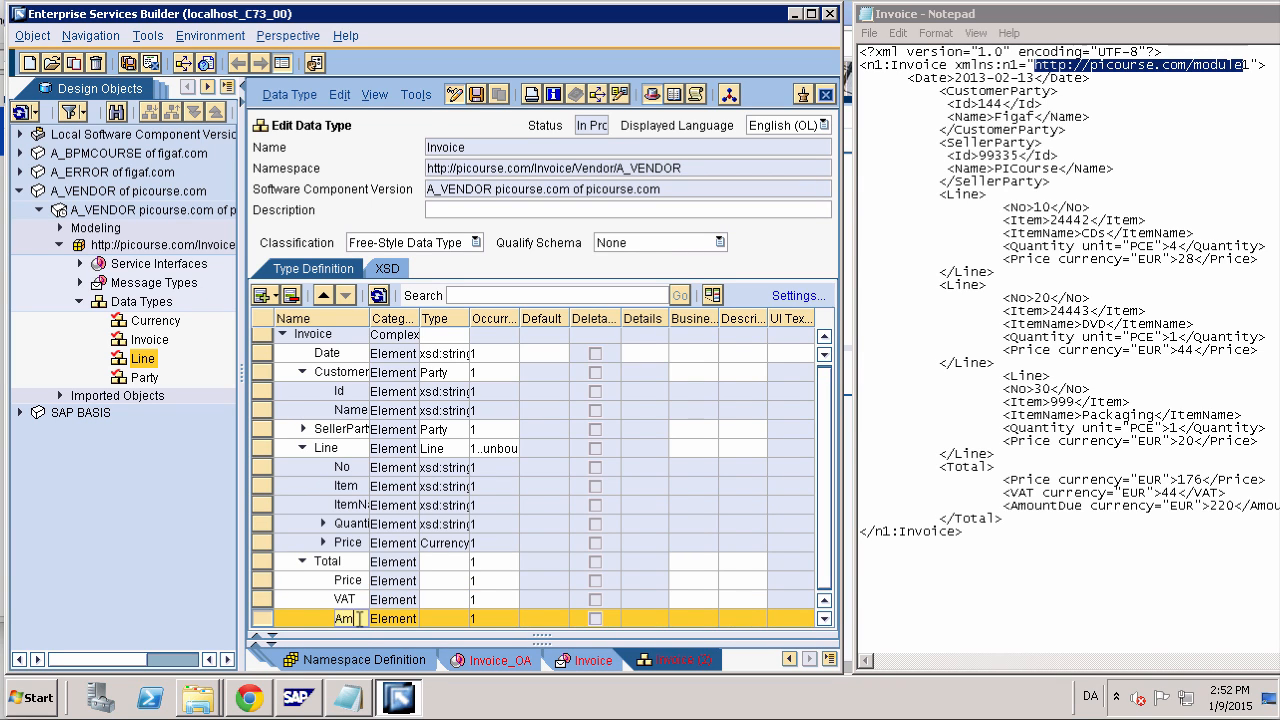
{"action": "type", "text": "AmountDu"}
{"action": "type", "text": "e"}
{"action": "key", "text": "Return"}
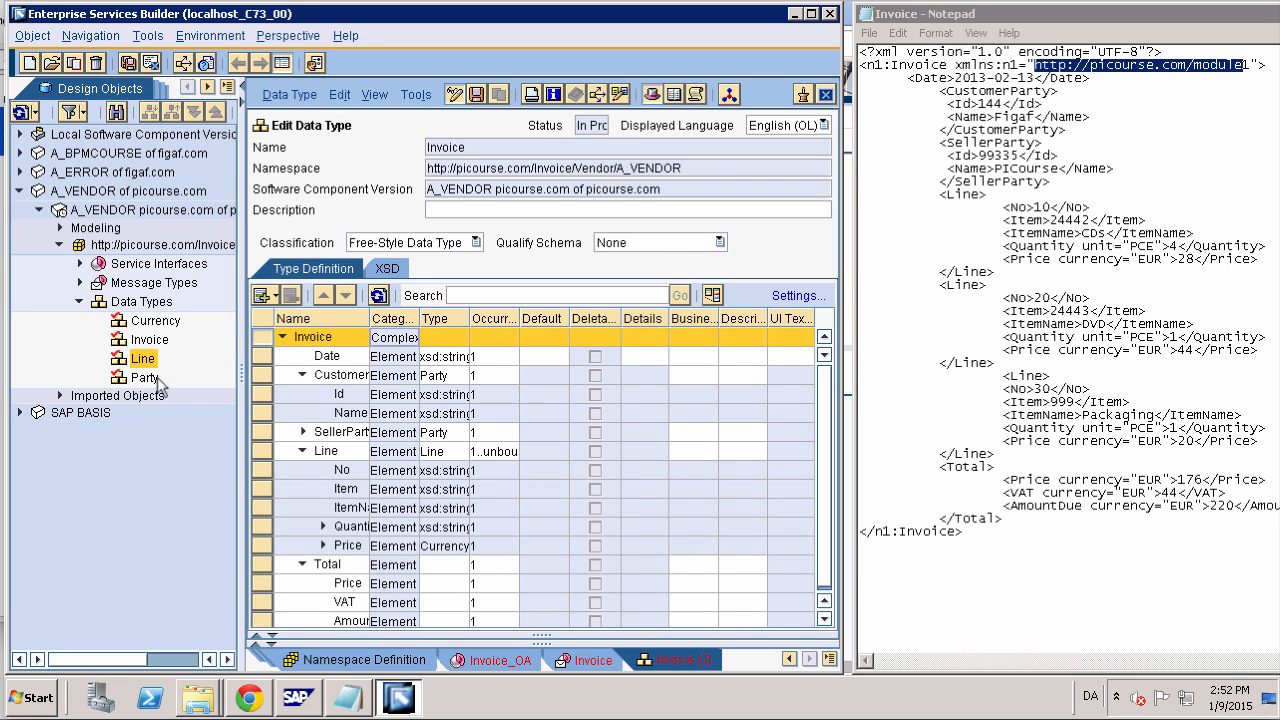
Assign the Currency data type to the Price, VAT and AmountDue elements under Total
{"action": "left_click", "coordinate": [158, 324]}
{"action": "left_click_drag", "start_coordinate": [362, 468], "coordinate": [423, 583]}
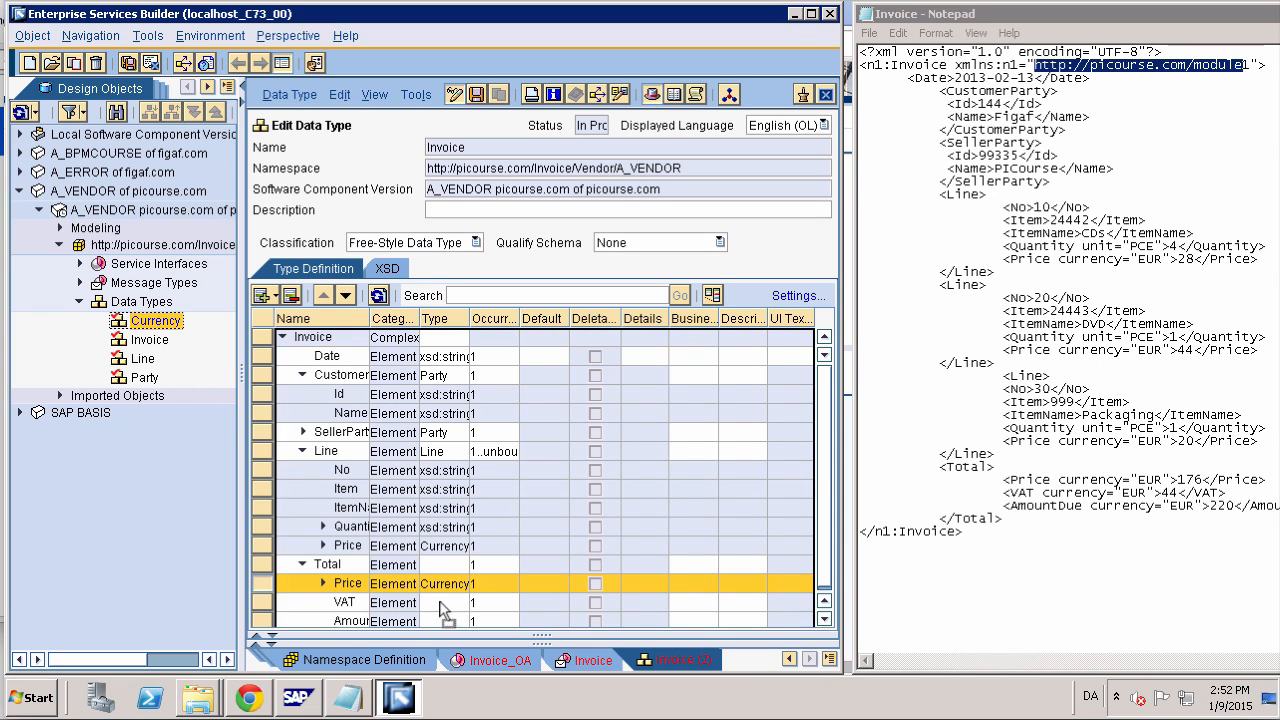
{"action": "left_click_drag", "start_coordinate": [152, 325], "coordinate": [424, 620]}
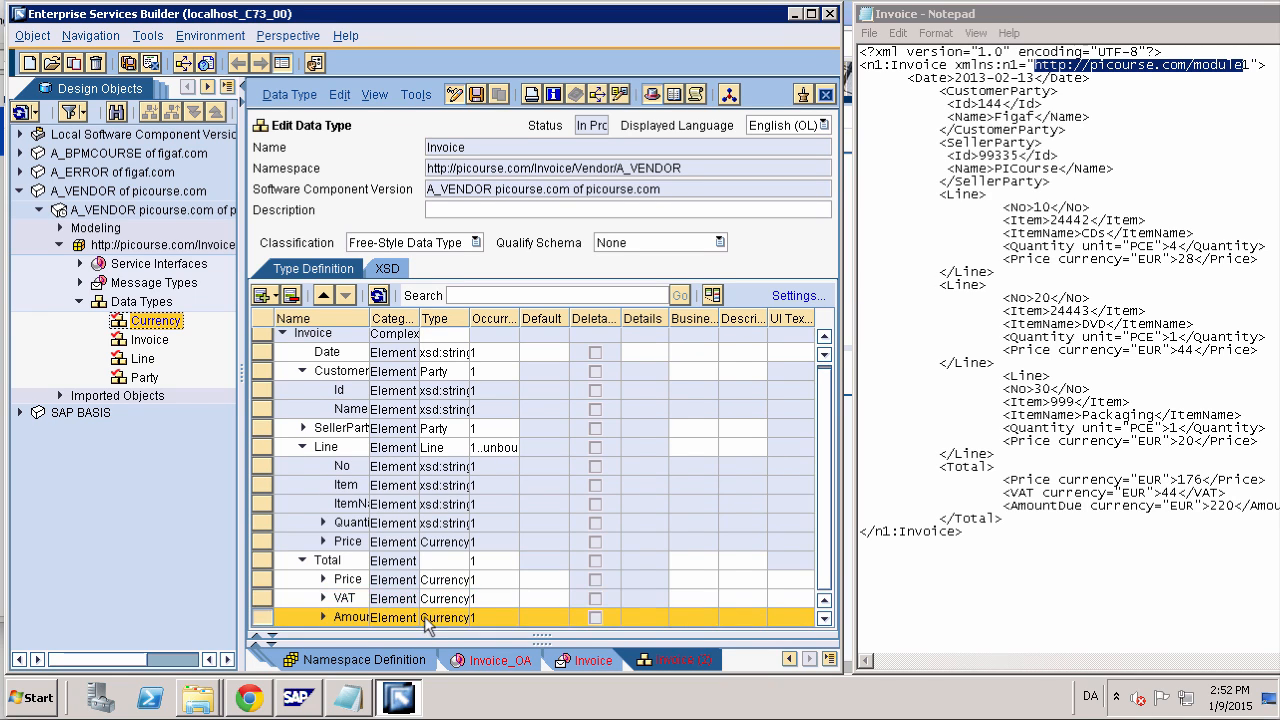
Save and close the Invoice data type and the Invoice message type
{"action": "left_click", "coordinate": [476, 99]}
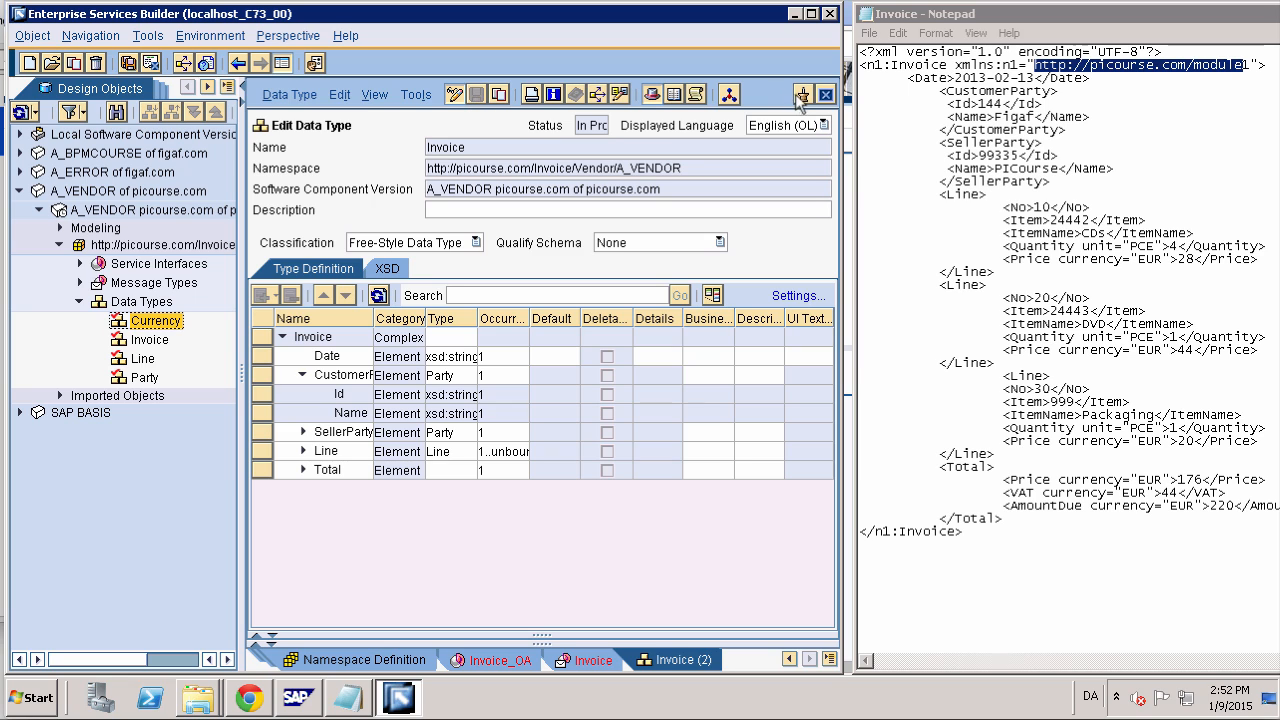
{"action": "left_click", "coordinate": [825, 96]}
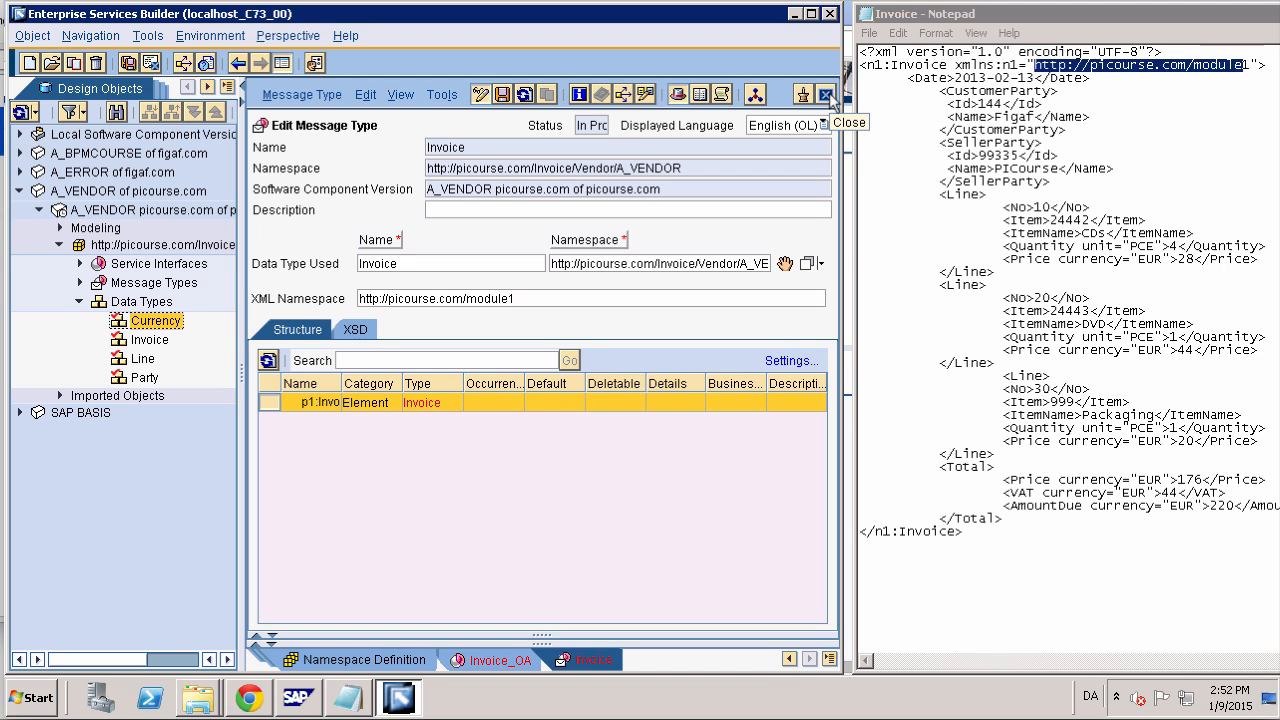
{"action": "left_click", "coordinate": [826, 96]}
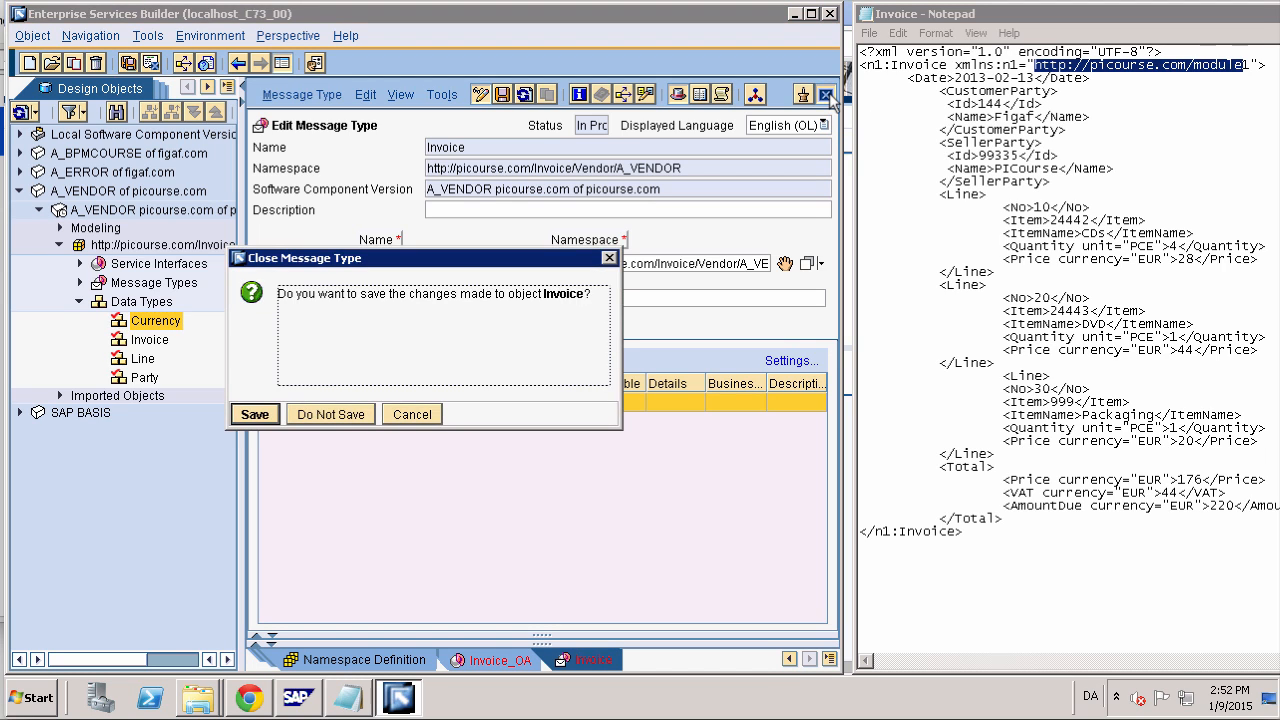
{"action": "left_click", "coordinate": [249, 419]}
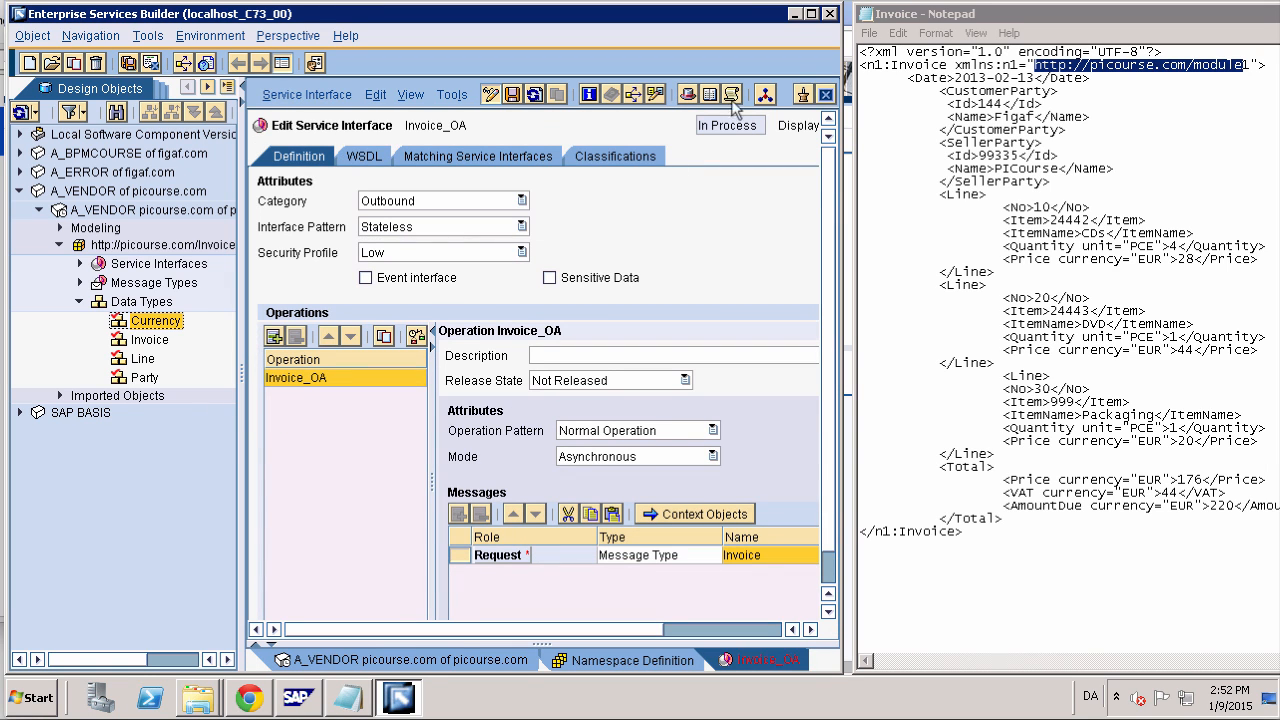
Save and close the Invoice_OA service interface, and expand the Message Types and Service Interfaces folders in the object tree
{"action": "left_click", "coordinate": [826, 96]}
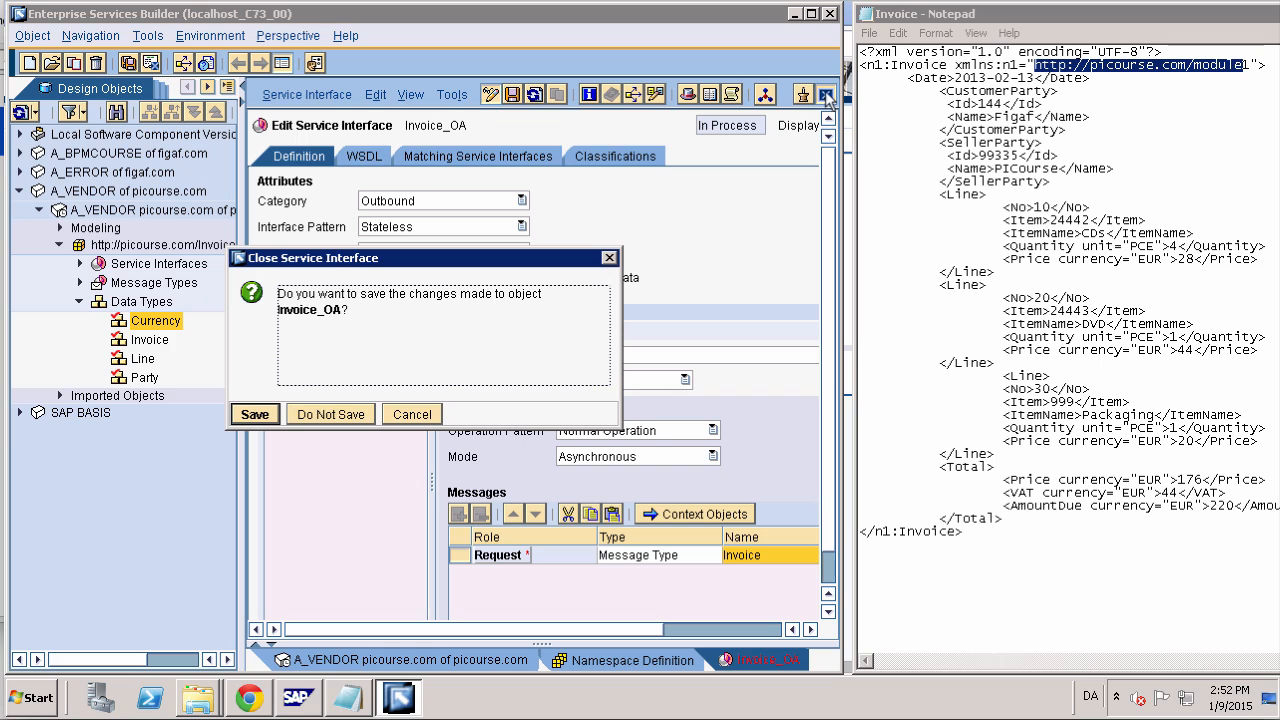
{"action": "left_click", "coordinate": [251, 414]}
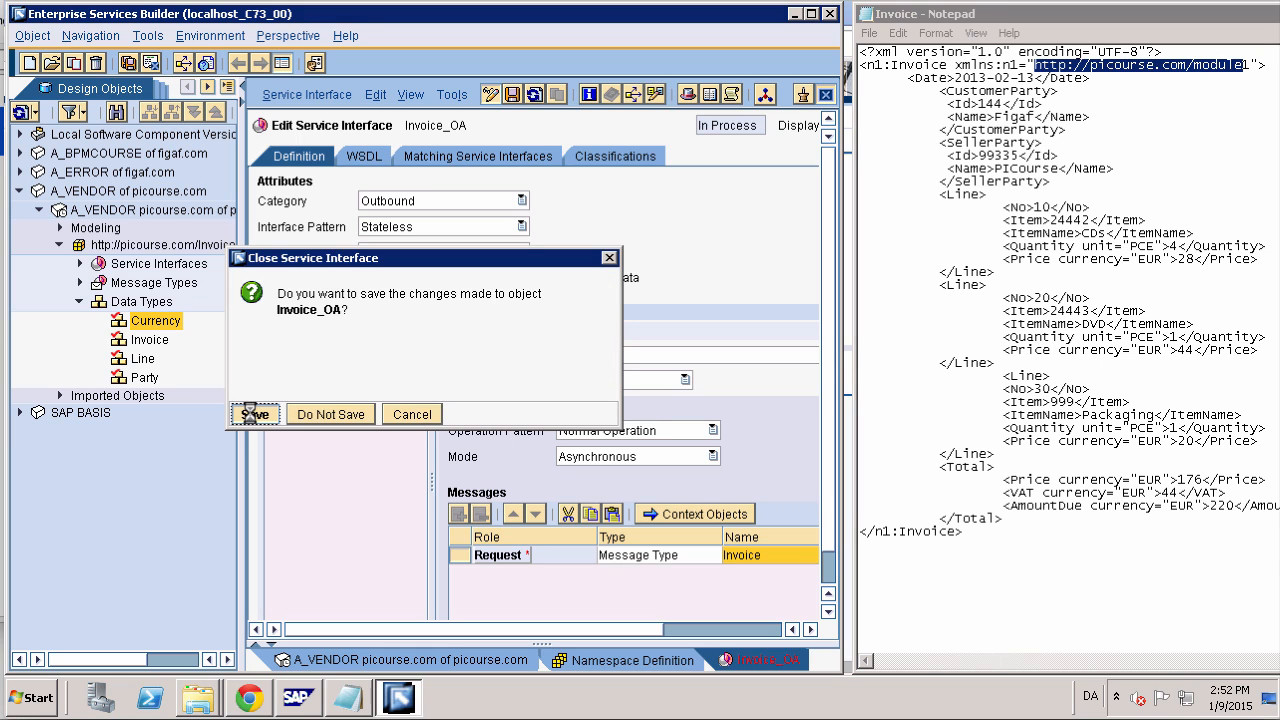
{"action": "left_click", "coordinate": [79, 283]}
{"action": "left_click", "coordinate": [80, 264]}
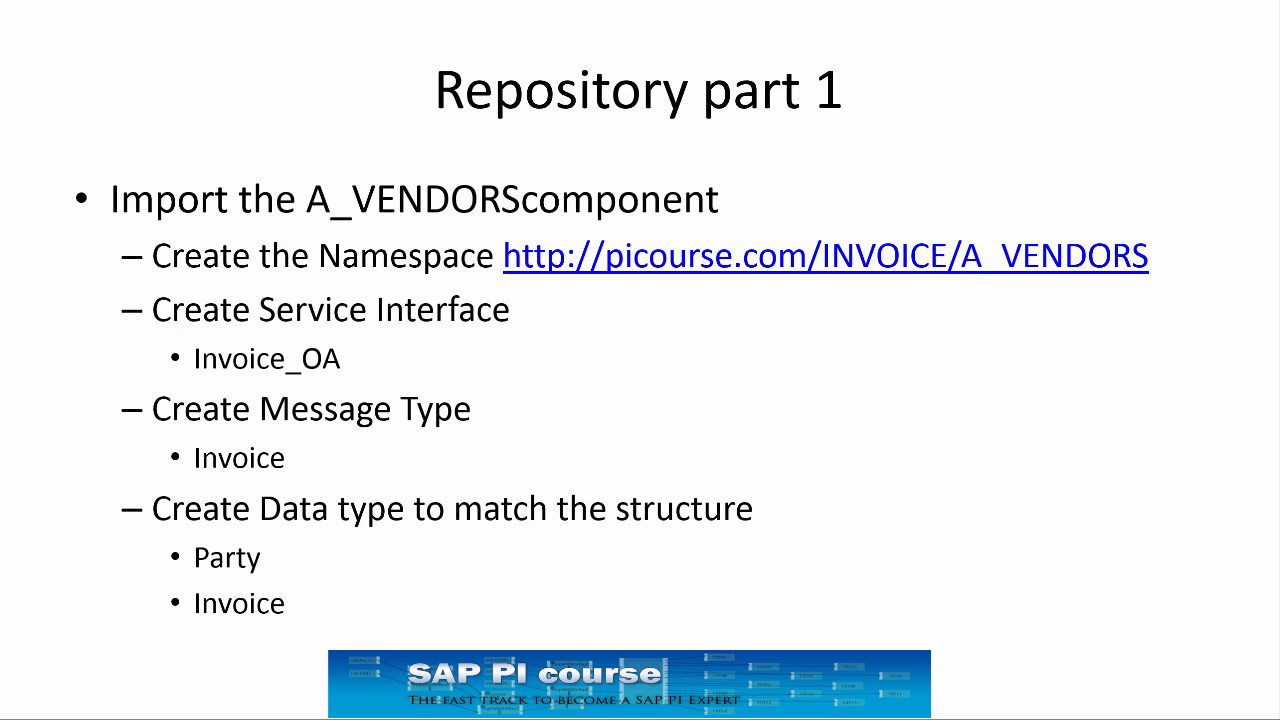
{"action": "key", "text": "Right"}
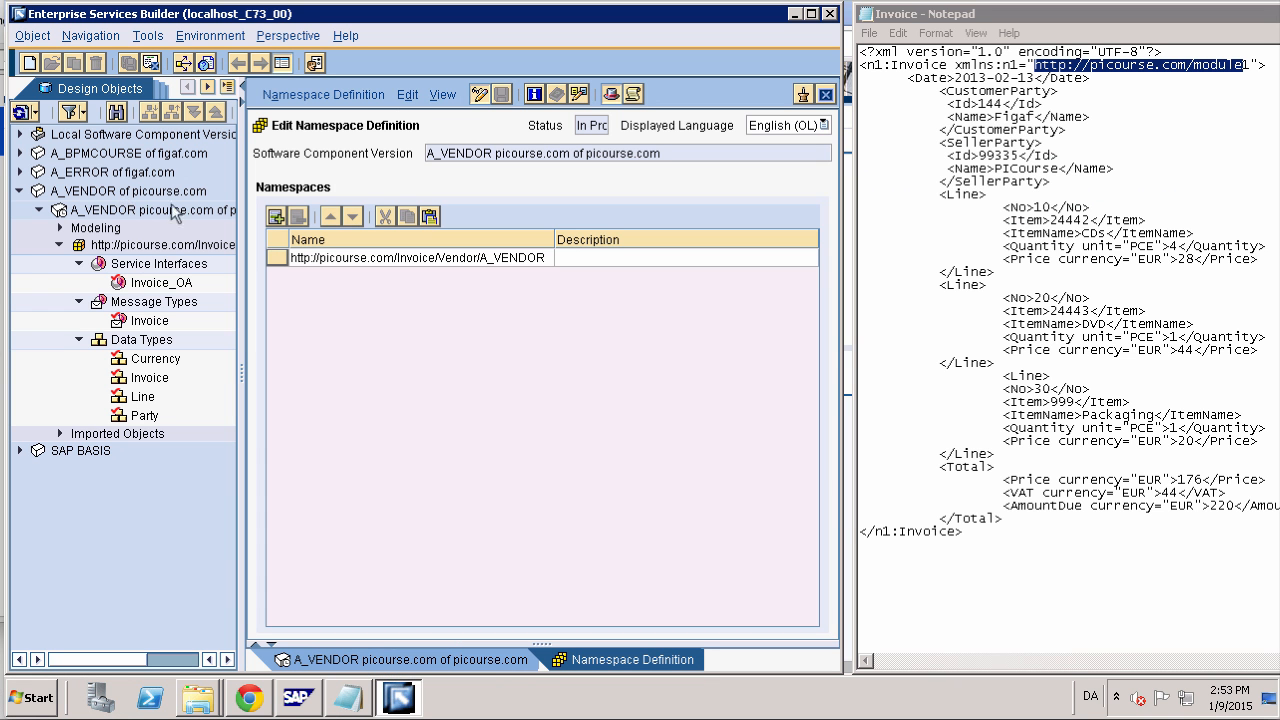
{"action": "left_click", "coordinate": [185, 246]}
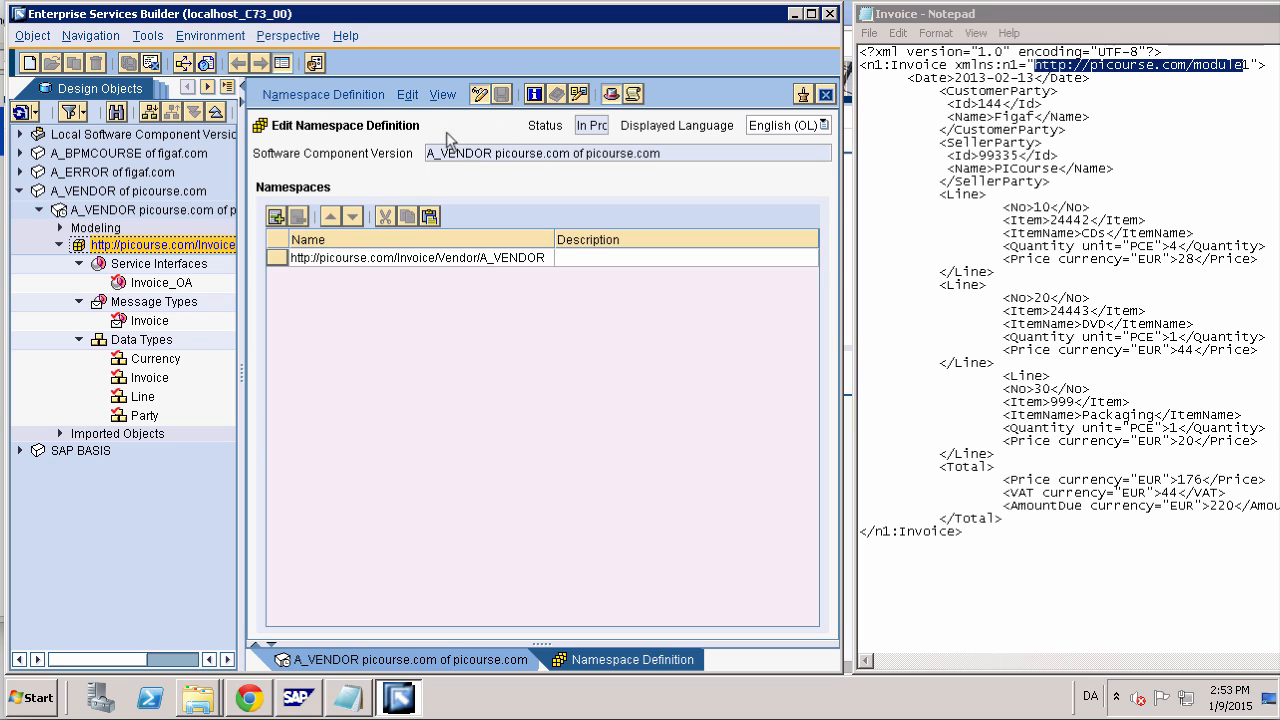
{"action": "left_click", "coordinate": [362, 258]}
{"action": "left_click", "coordinate": [361, 255]}
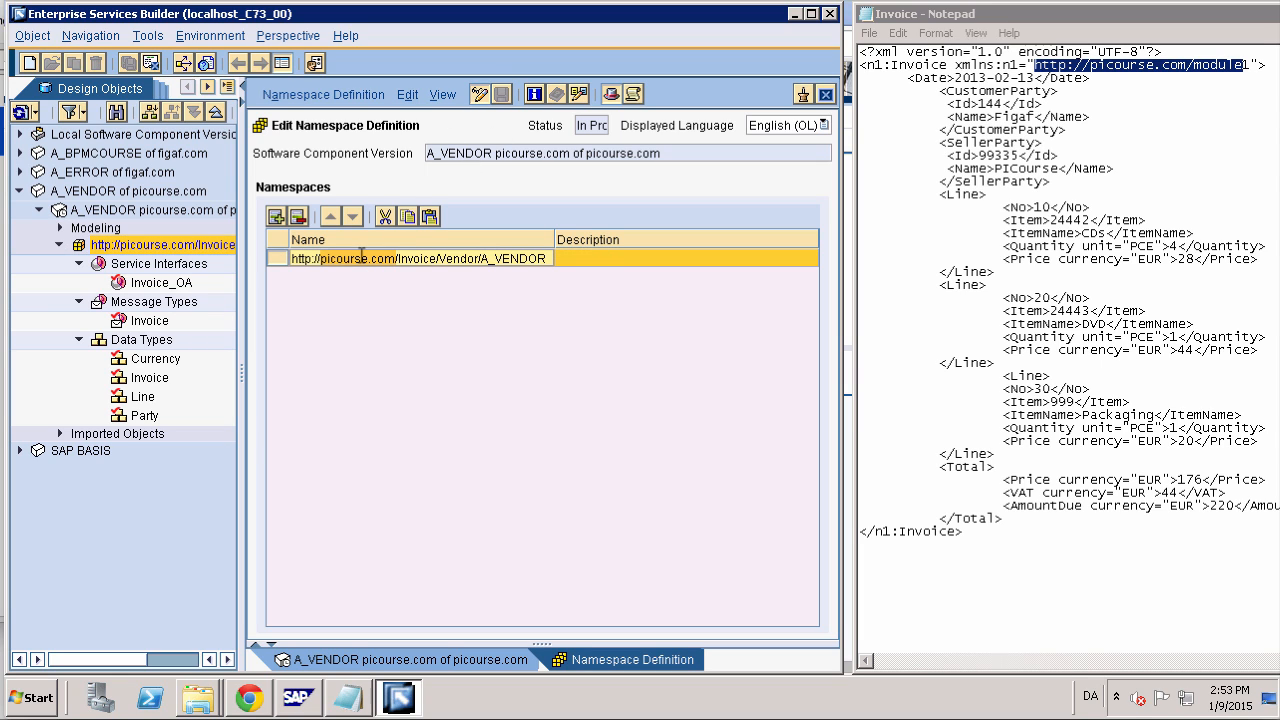
{"action": "triple_click", "coordinate": [362, 256]}
{"action": "key", "text": "ctrl+c"}
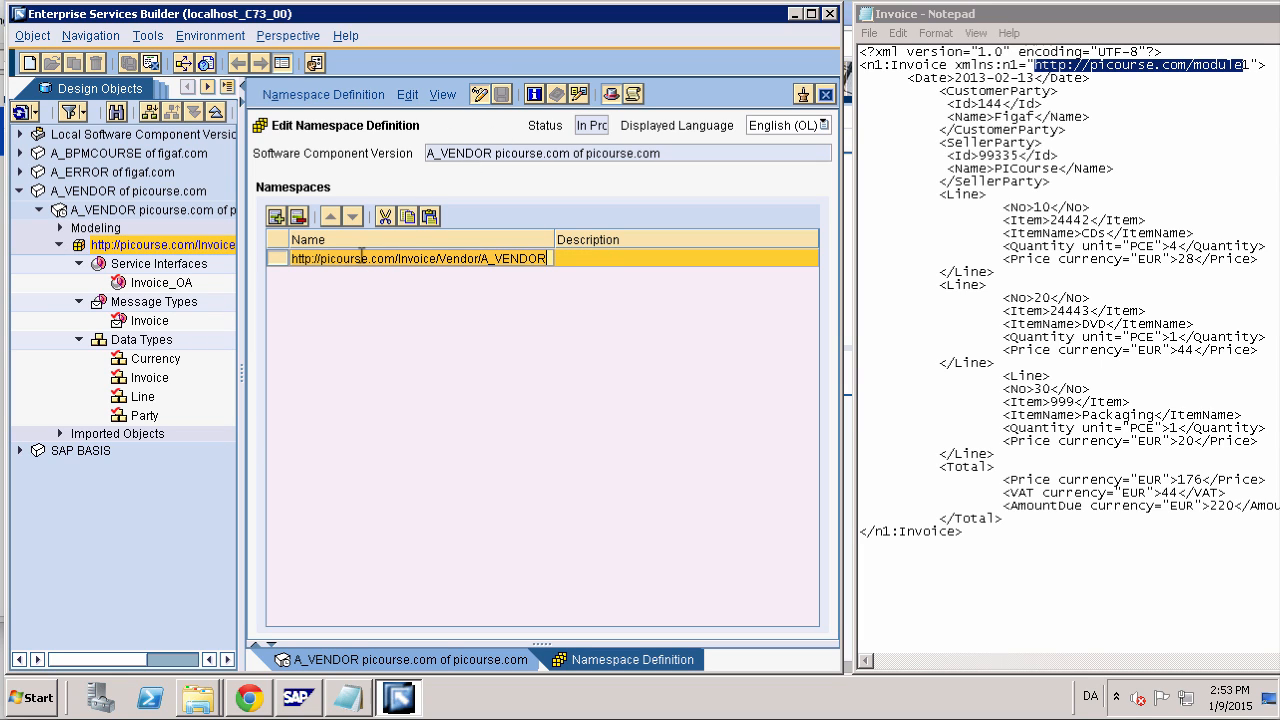
{"action": "left_click", "coordinate": [279, 218]}
{"action": "left_click", "coordinate": [313, 276]}
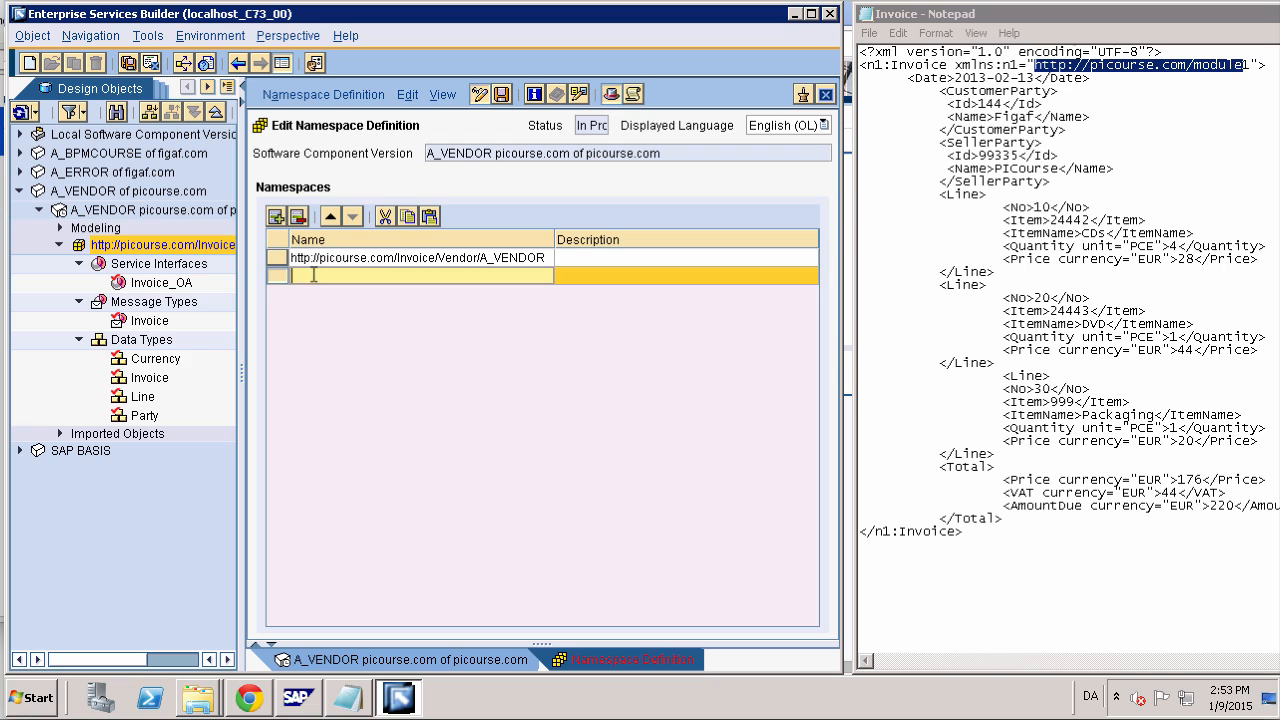
{"action": "key", "text": "ctrl+v"}
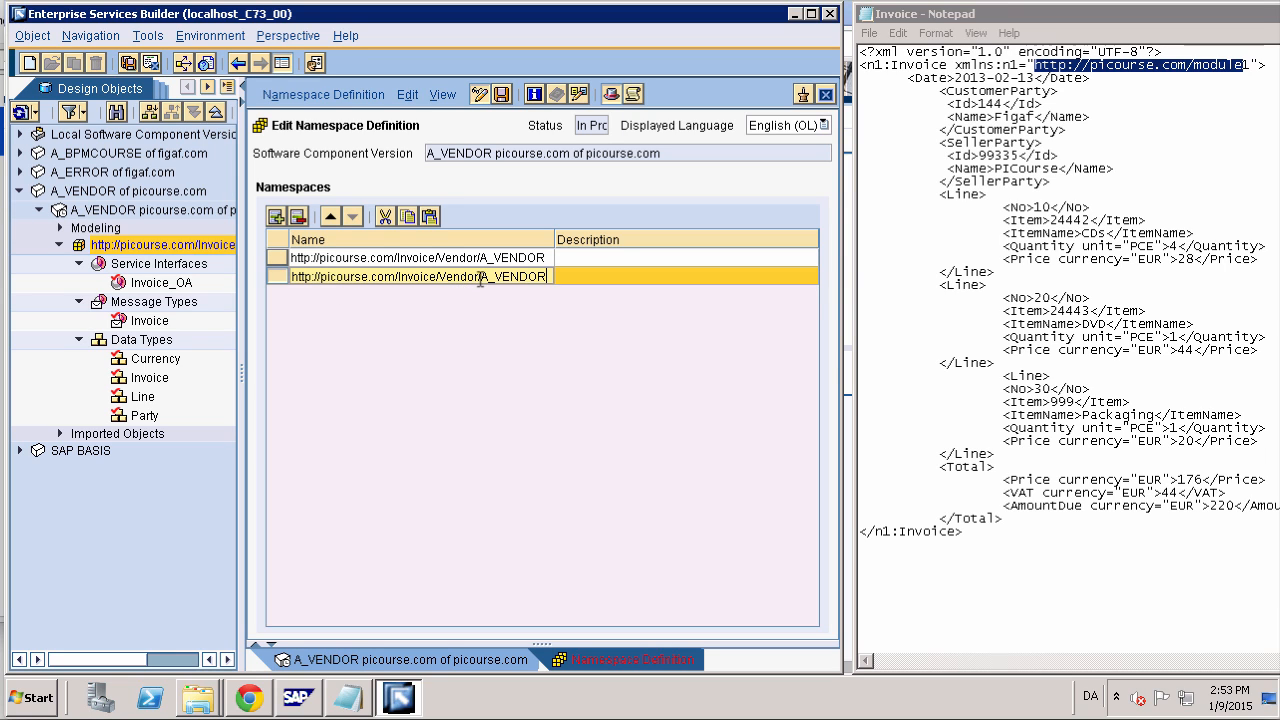
{"action": "key", "text": "BackSpace"}
{"action": "key", "text": "BackSpace"}
{"action": "key", "text": "BackSpace"}
{"action": "key", "text": "BackSpace"}
{"action": "key", "text": "BackSpace"}
{"action": "key", "text": "BackSpace"}
{"action": "key", "text": "BackSpace"}
{"action": "type", "text": "ERP/"}
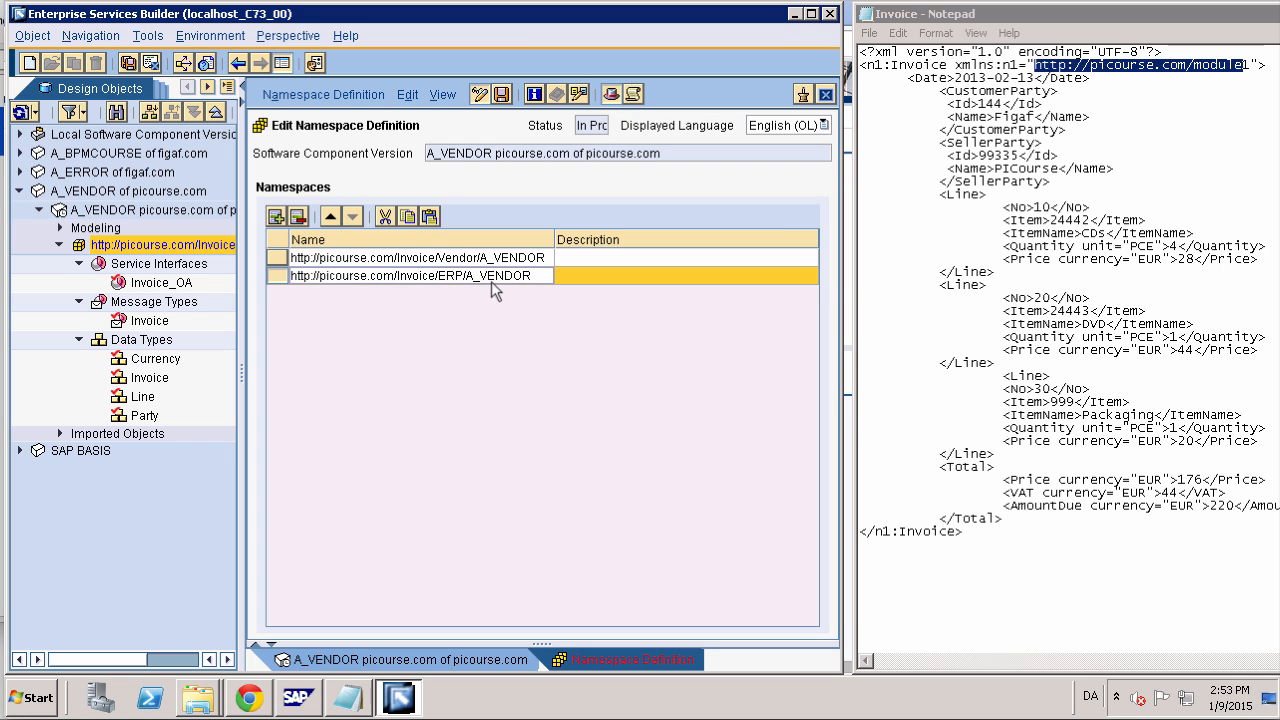
{"action": "left_click", "coordinate": [500, 93]}
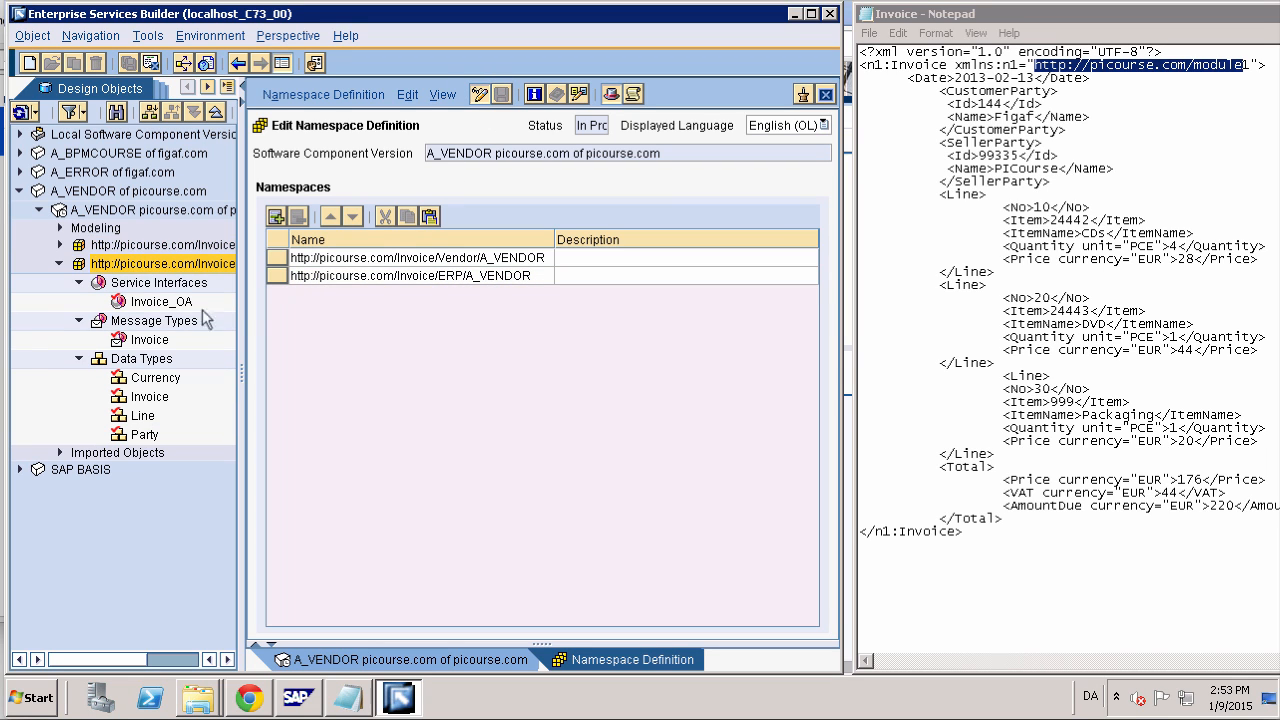
{"action": "left_click", "coordinate": [60, 244]}
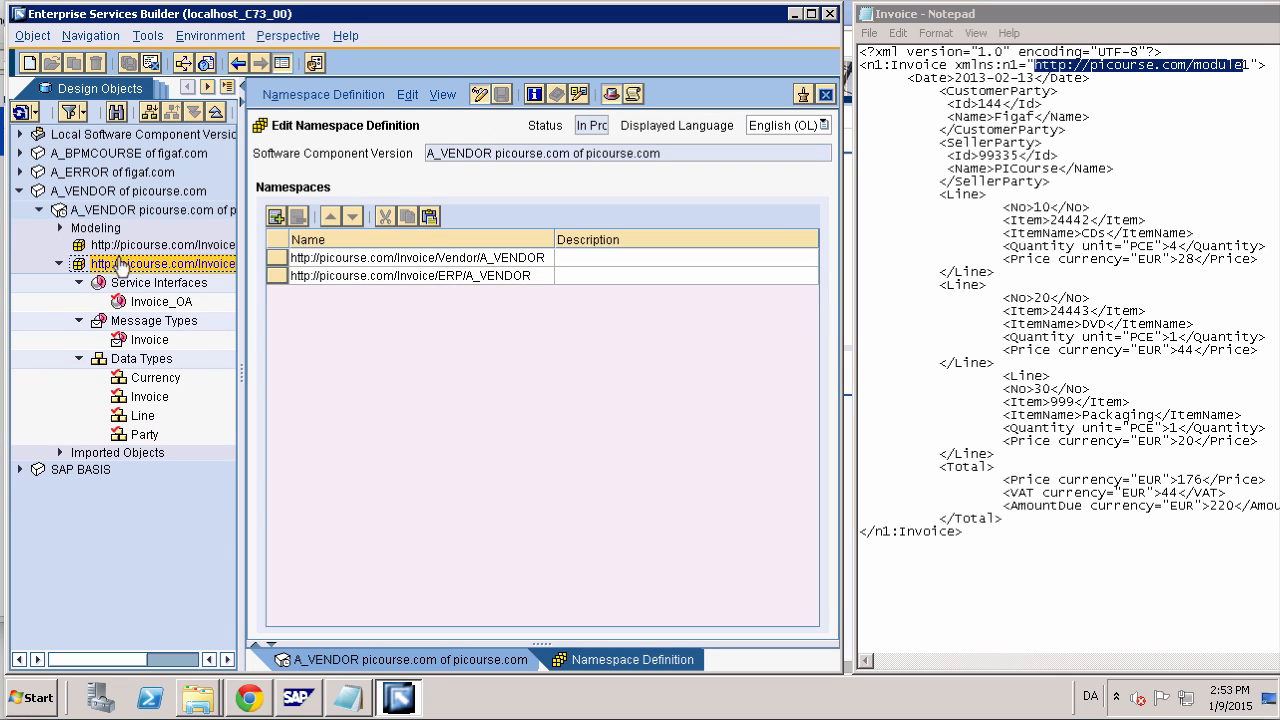
{"action": "right_click", "coordinate": [122, 251]}
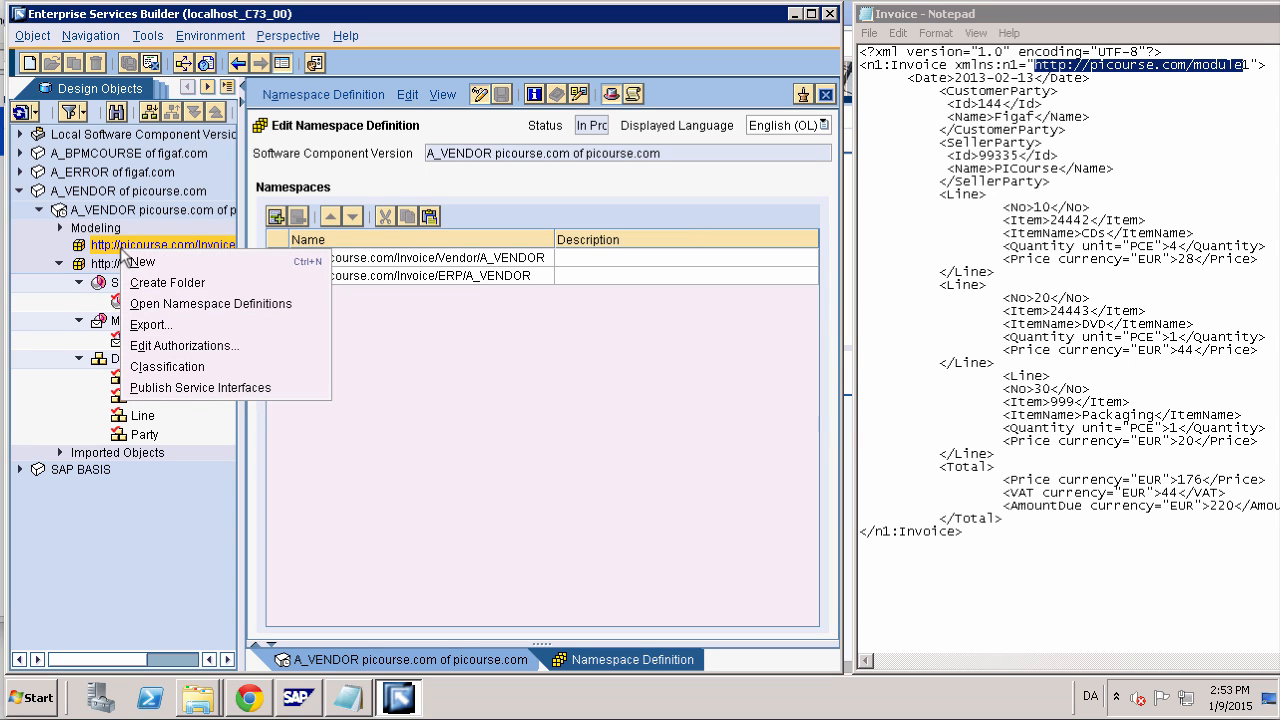
{"action": "left_click", "coordinate": [145, 265]}
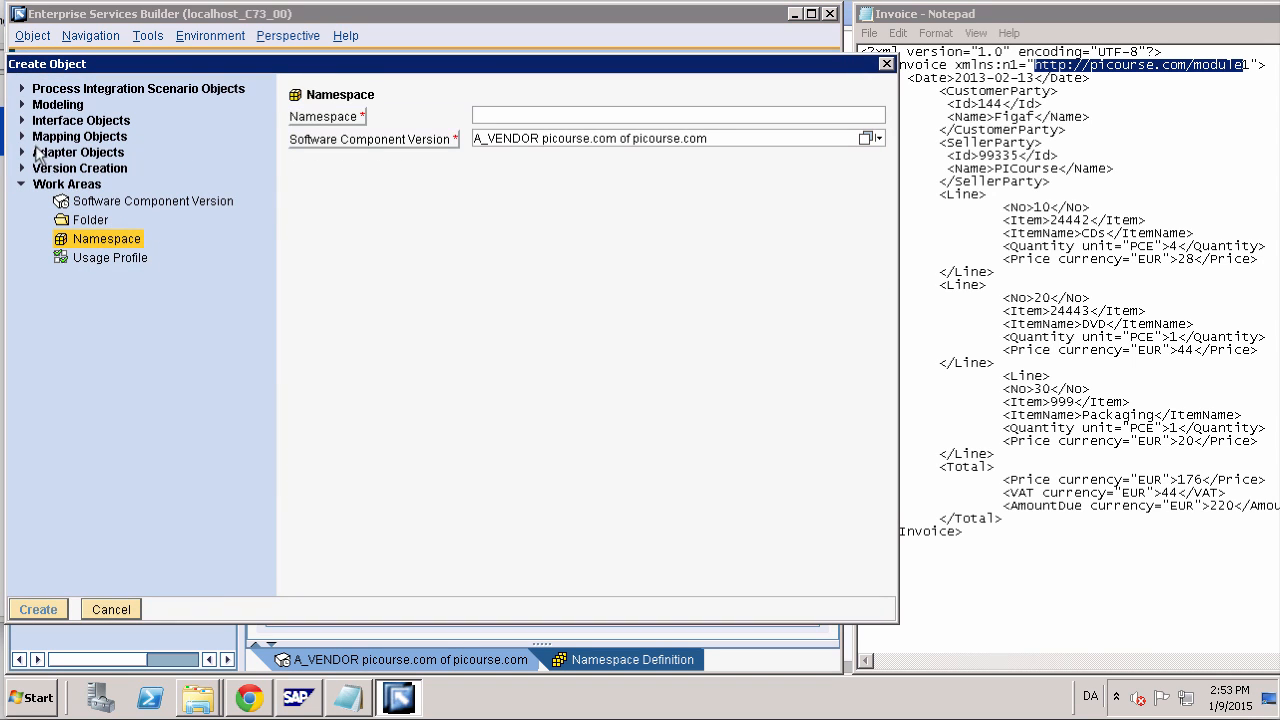
{"action": "left_click", "coordinate": [22, 120]}
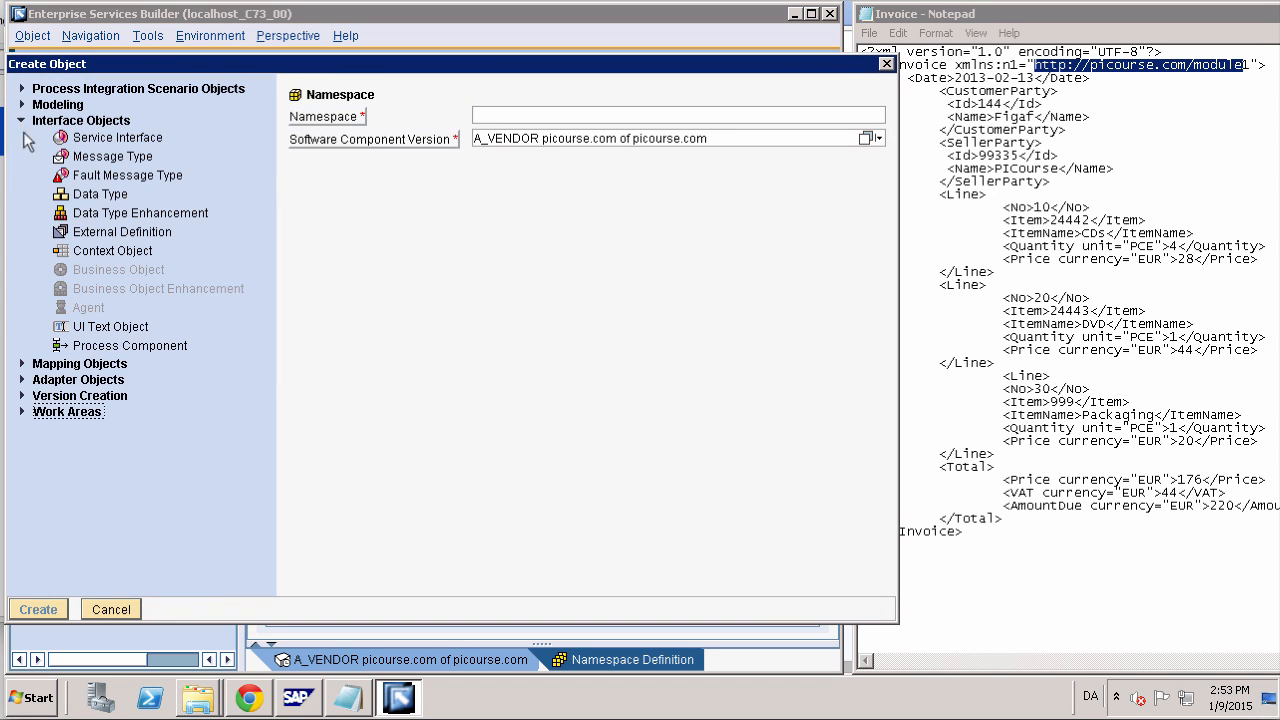
{"action": "left_click", "coordinate": [77, 236]}
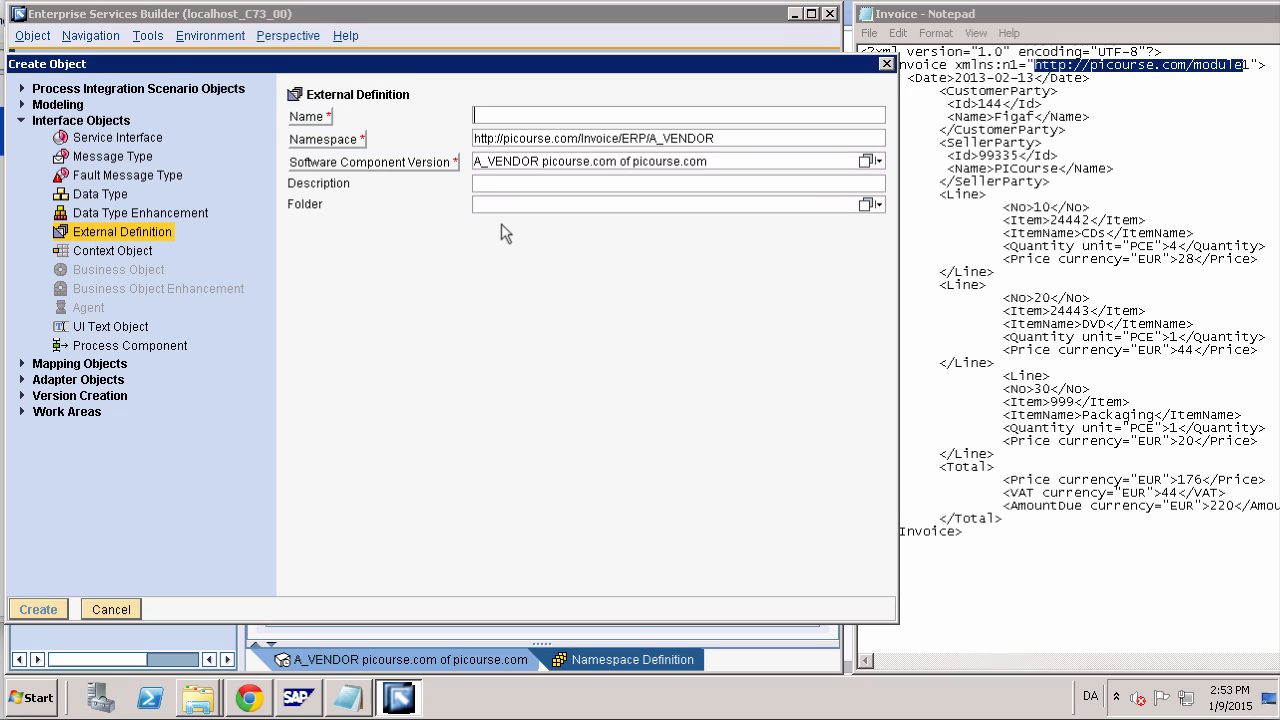
{"action": "type", "text": "IN"}
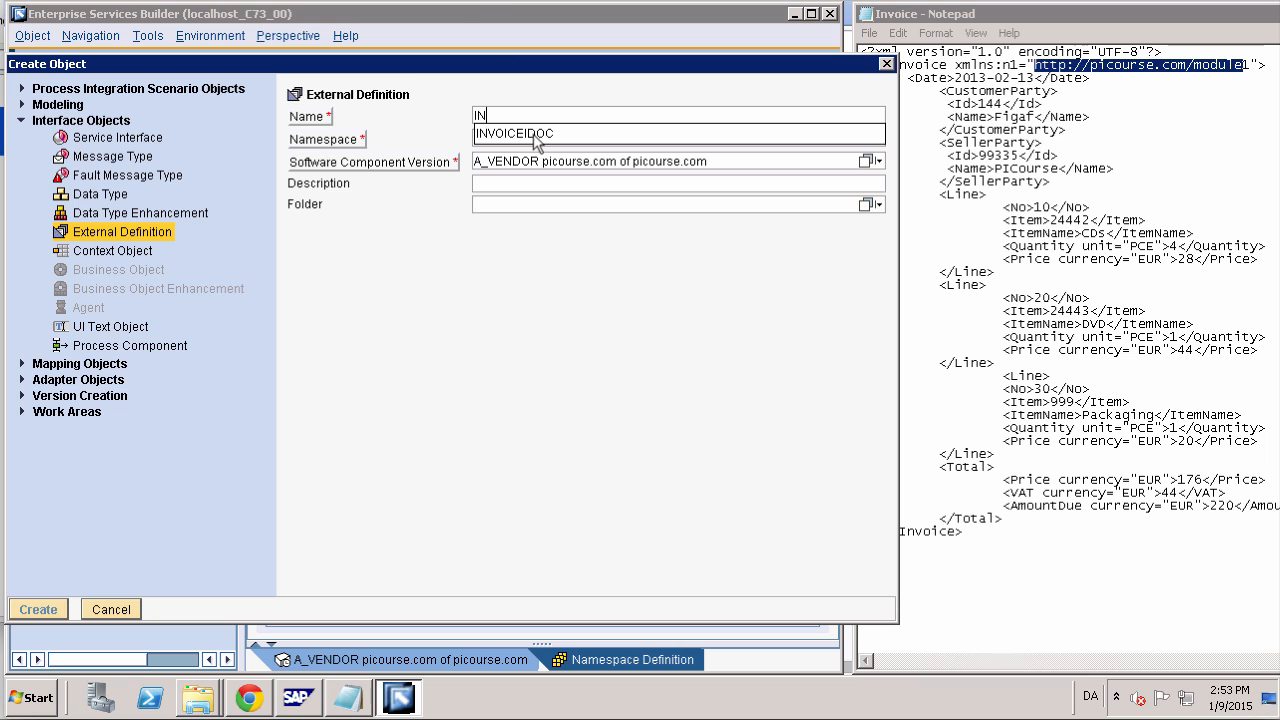
{"action": "left_click", "coordinate": [533, 132]}
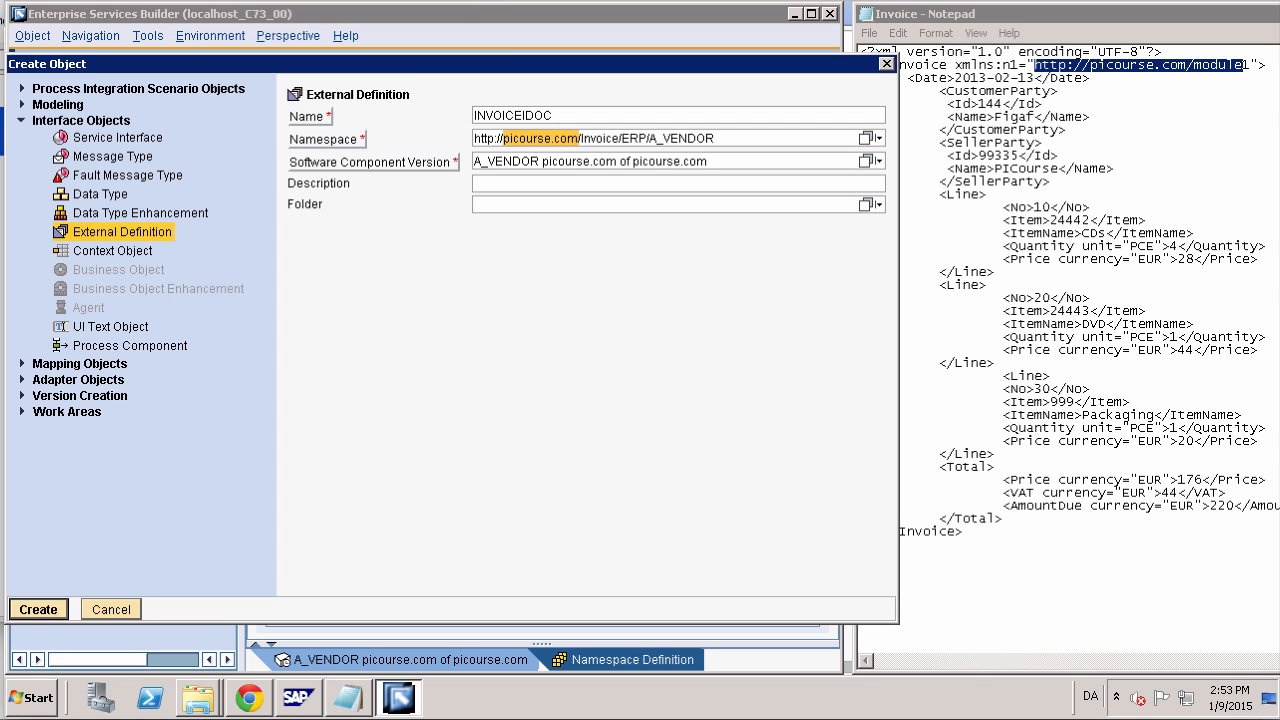
{"action": "left_click", "coordinate": [38, 609]}
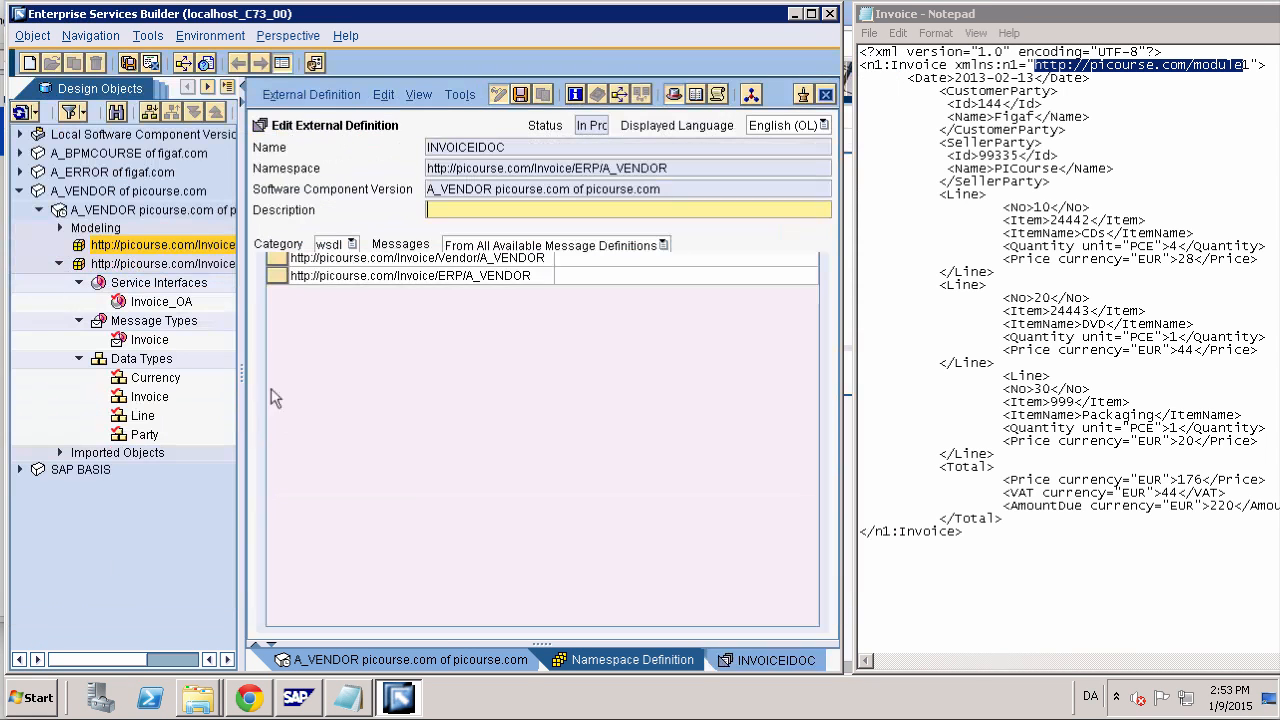
Set the INVOICEIDOC category to xsd, import the file IDOC INVOIC.xsd, and save and close the definition
{"action": "left_click", "coordinate": [348, 246]}
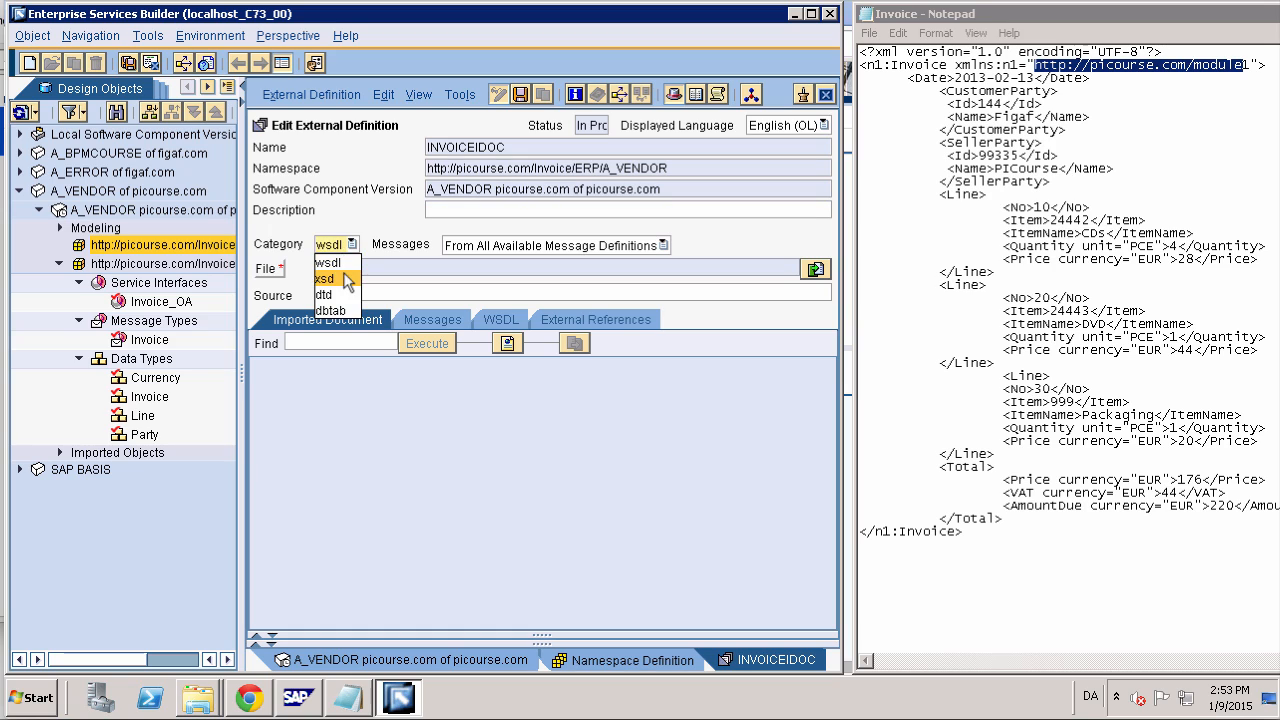
{"action": "left_click", "coordinate": [347, 280]}
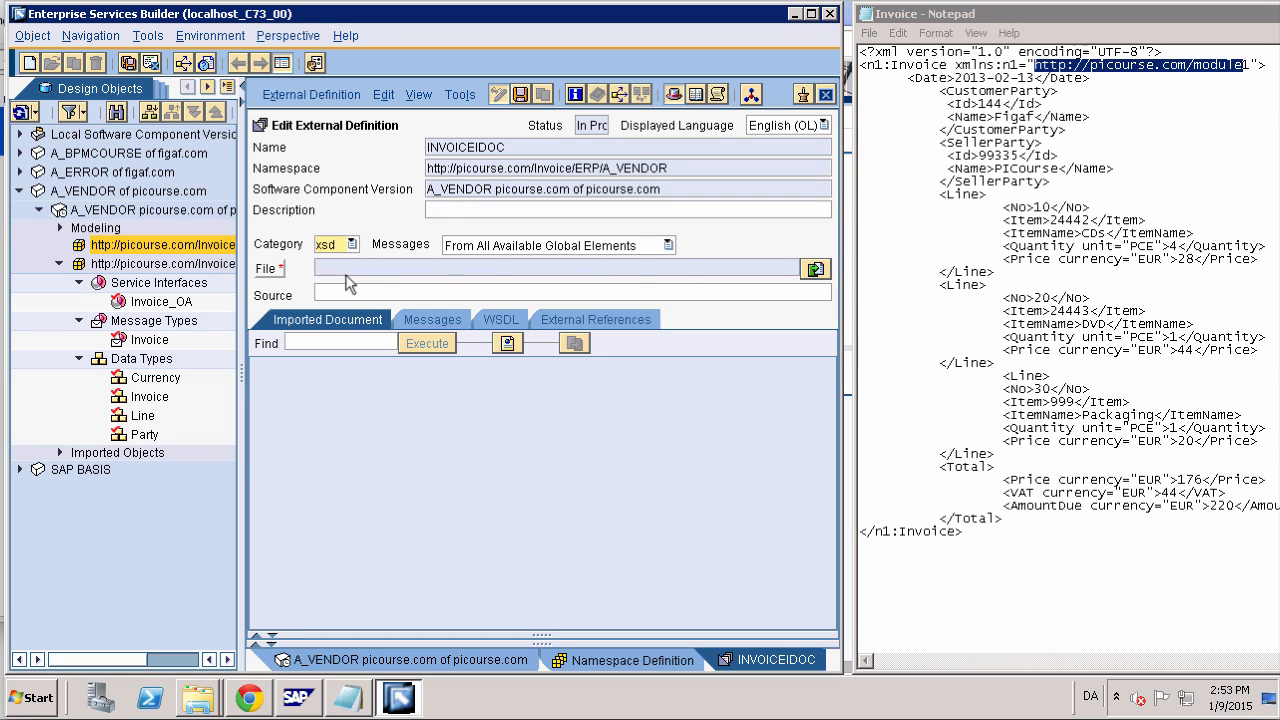
{"action": "left_click", "coordinate": [815, 270]}
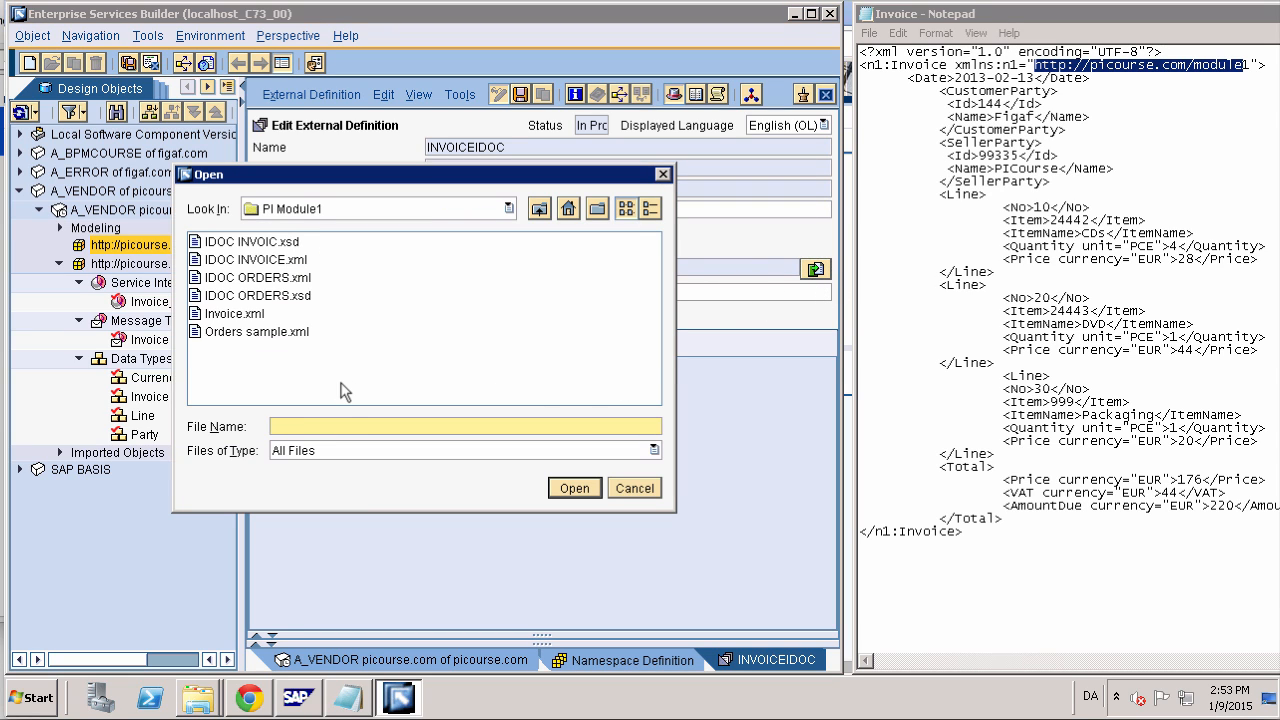
{"action": "double_click", "coordinate": [268, 244]}
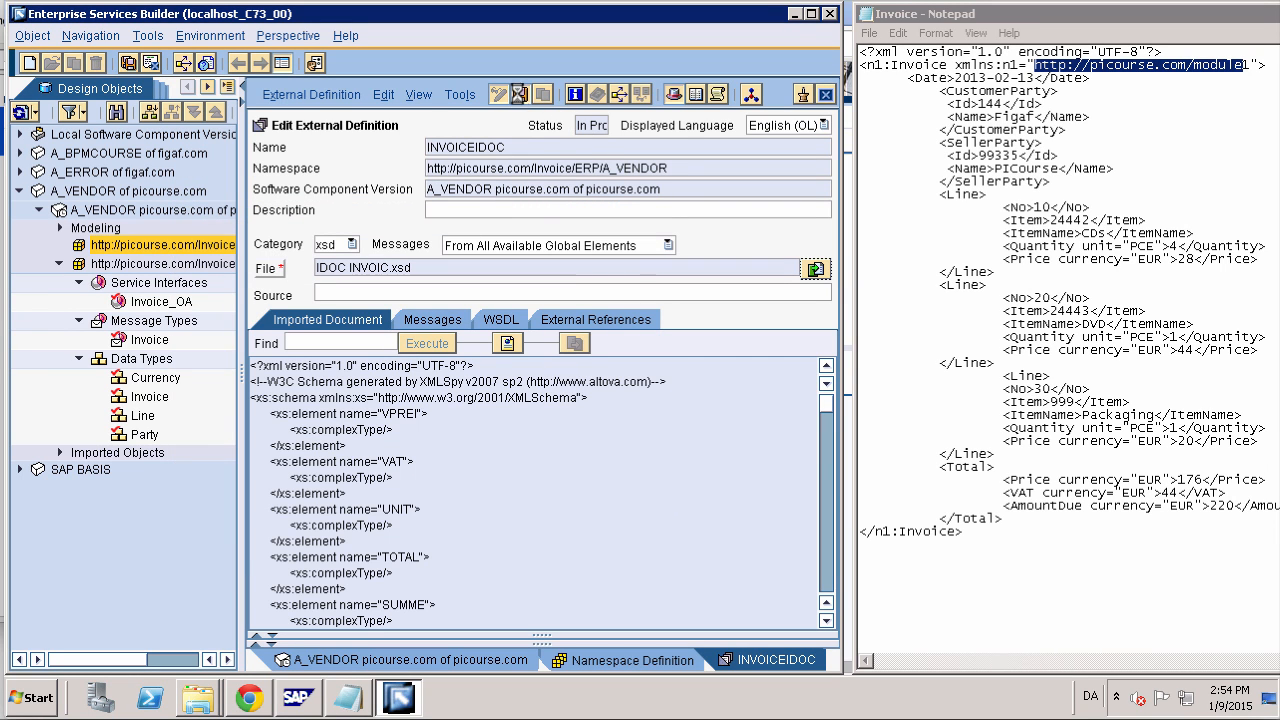
{"action": "left_click", "coordinate": [519, 94]}
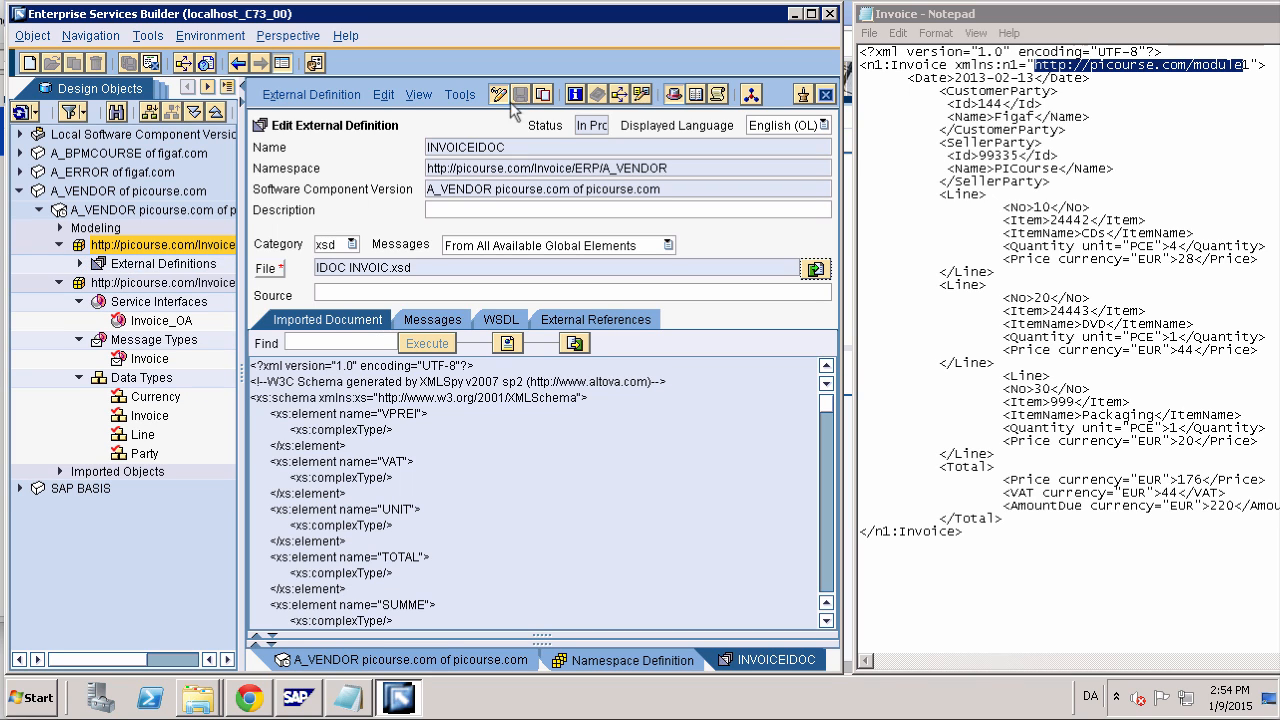
{"action": "left_click", "coordinate": [826, 95]}
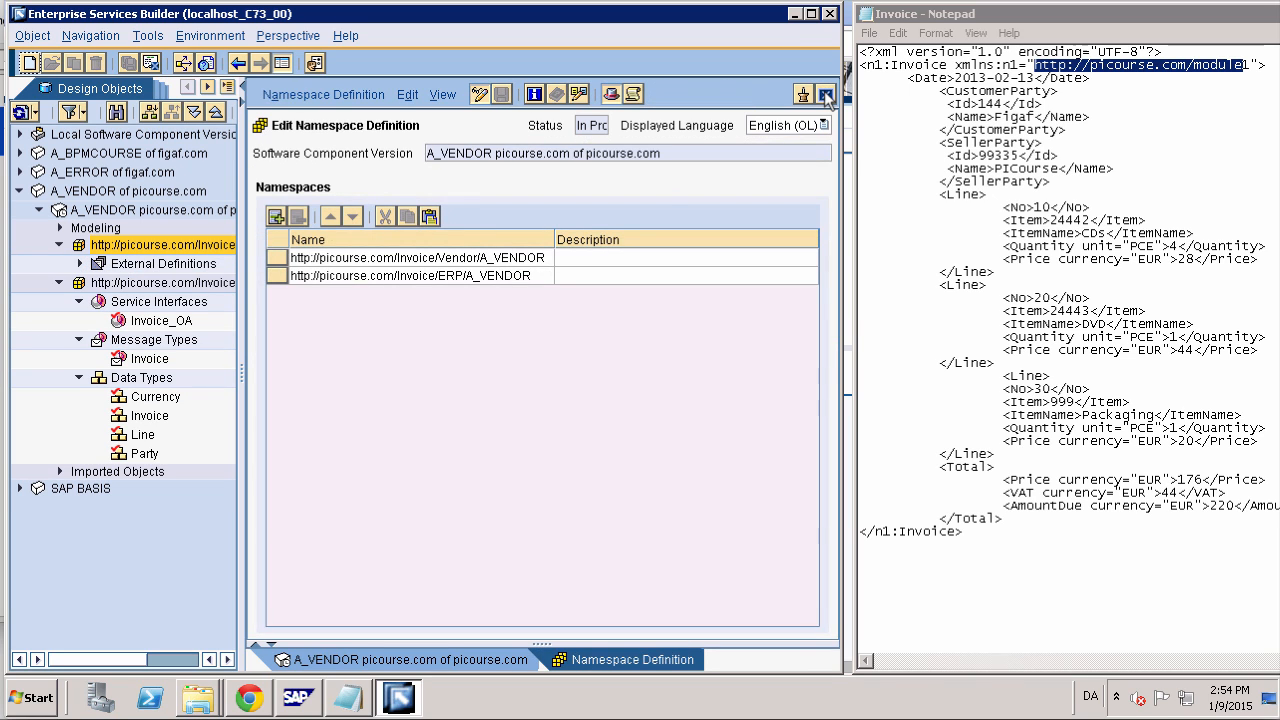
Reopen INVOICEIDOC, set its messages to From All Unreferenced Global Elements, and save it
{"action": "left_click", "coordinate": [80, 263]}
{"action": "double_click", "coordinate": [128, 286]}
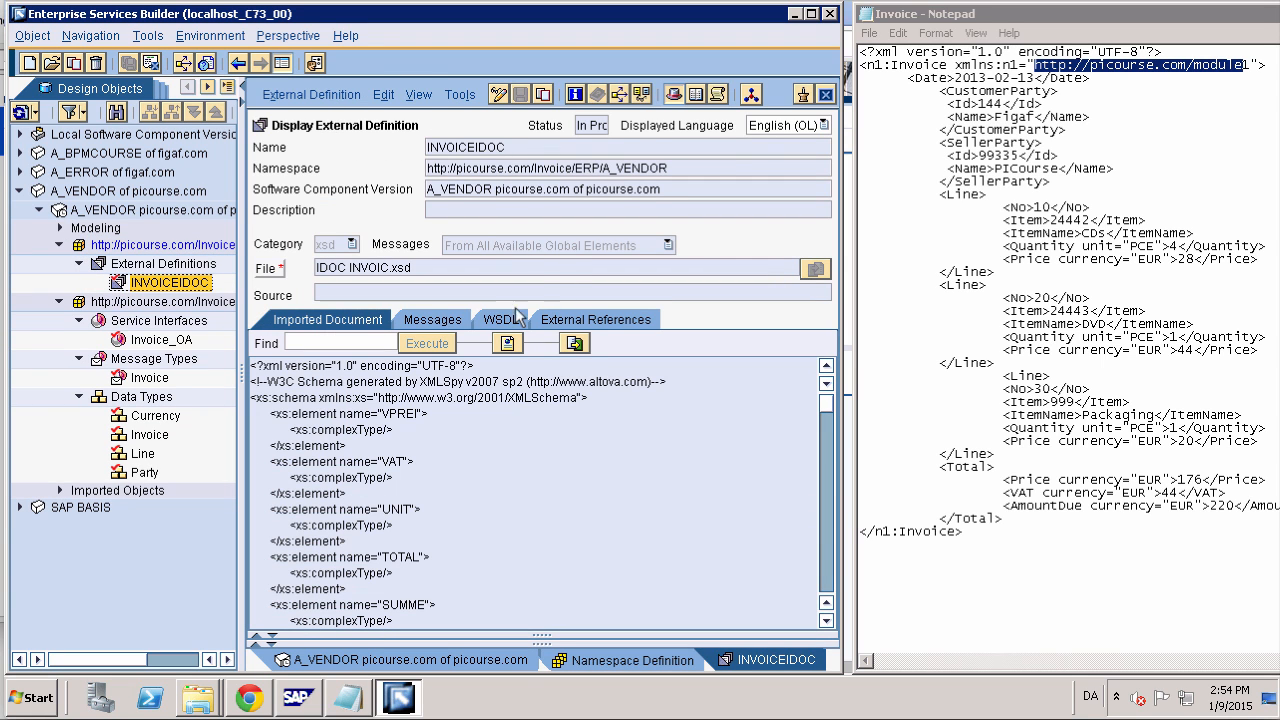
{"action": "left_click", "coordinate": [453, 324]}
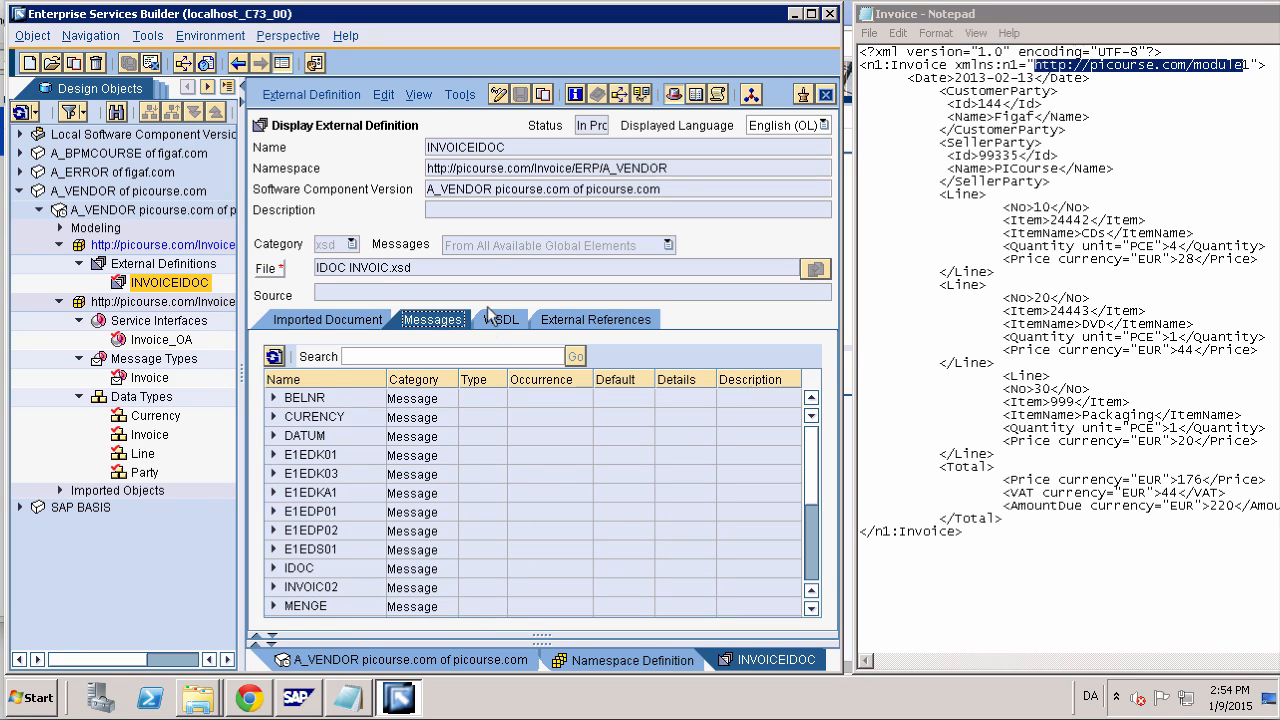
{"action": "left_click", "coordinate": [490, 246]}
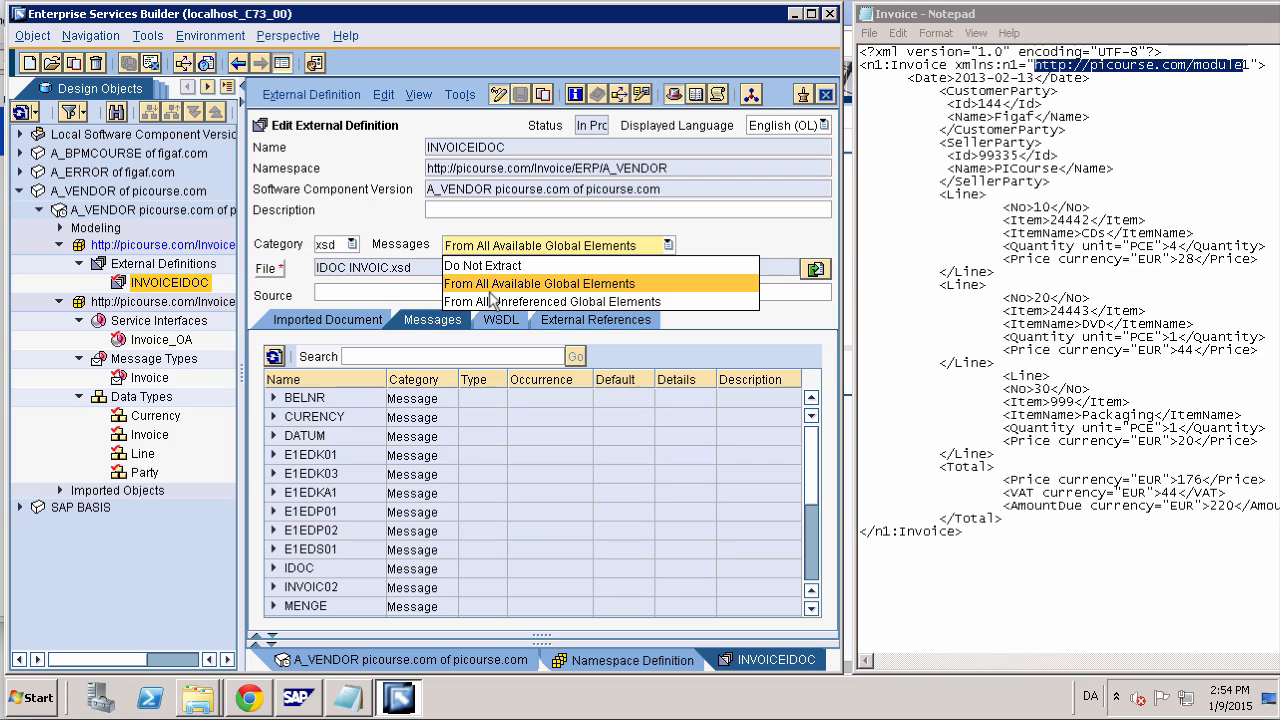
{"action": "left_click", "coordinate": [491, 302]}
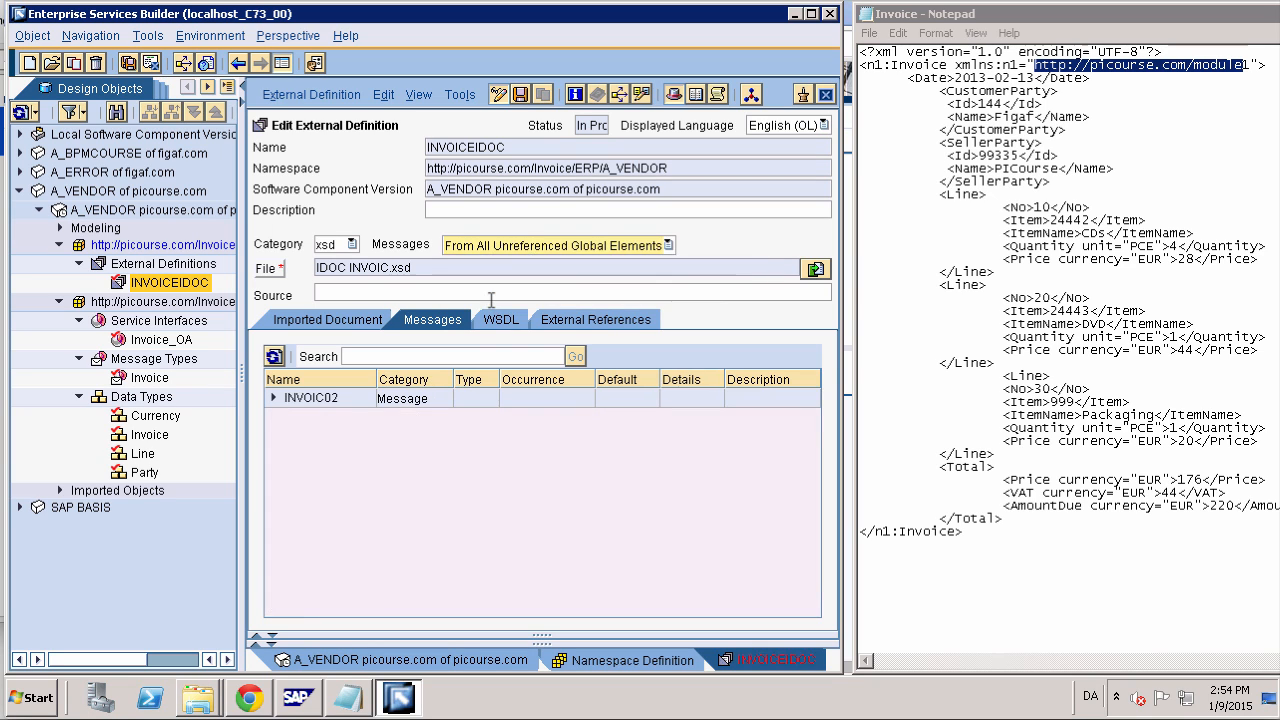
{"action": "left_click", "coordinate": [520, 94]}
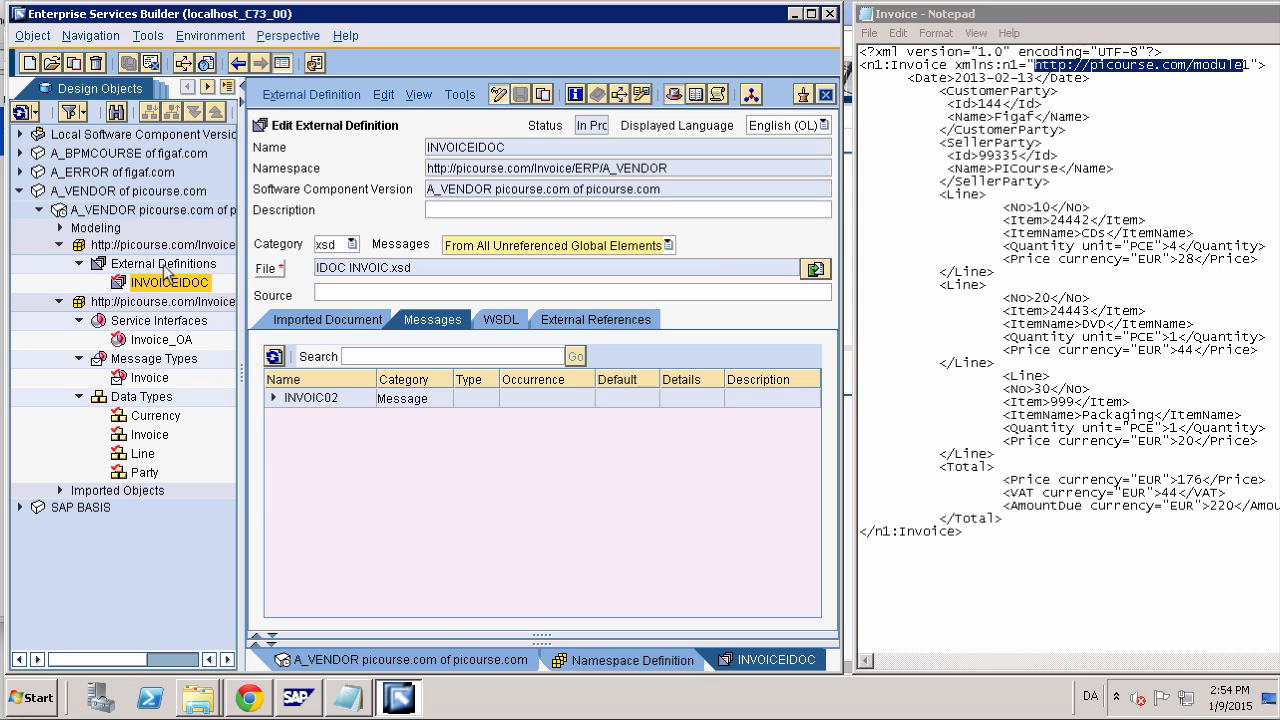
{"action": "right_click", "coordinate": [165, 268]}
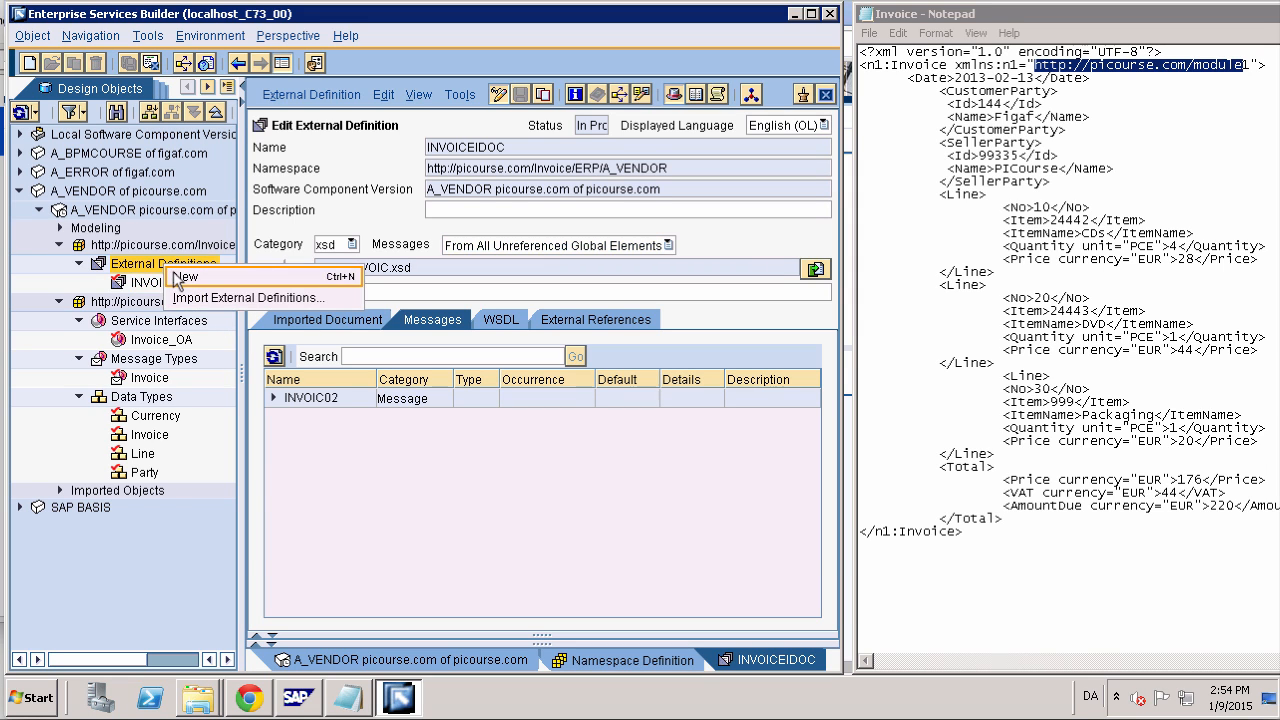
{"action": "left_click", "coordinate": [178, 282]}
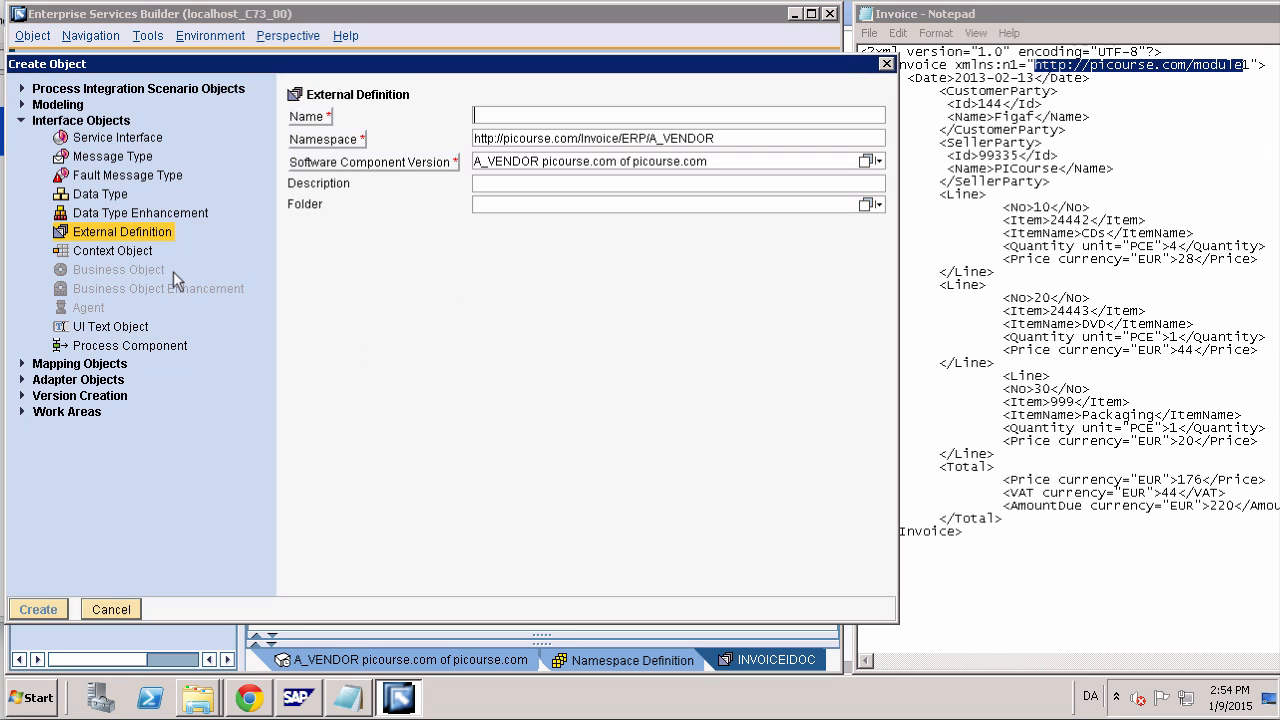
{"action": "left_click", "coordinate": [102, 140]}
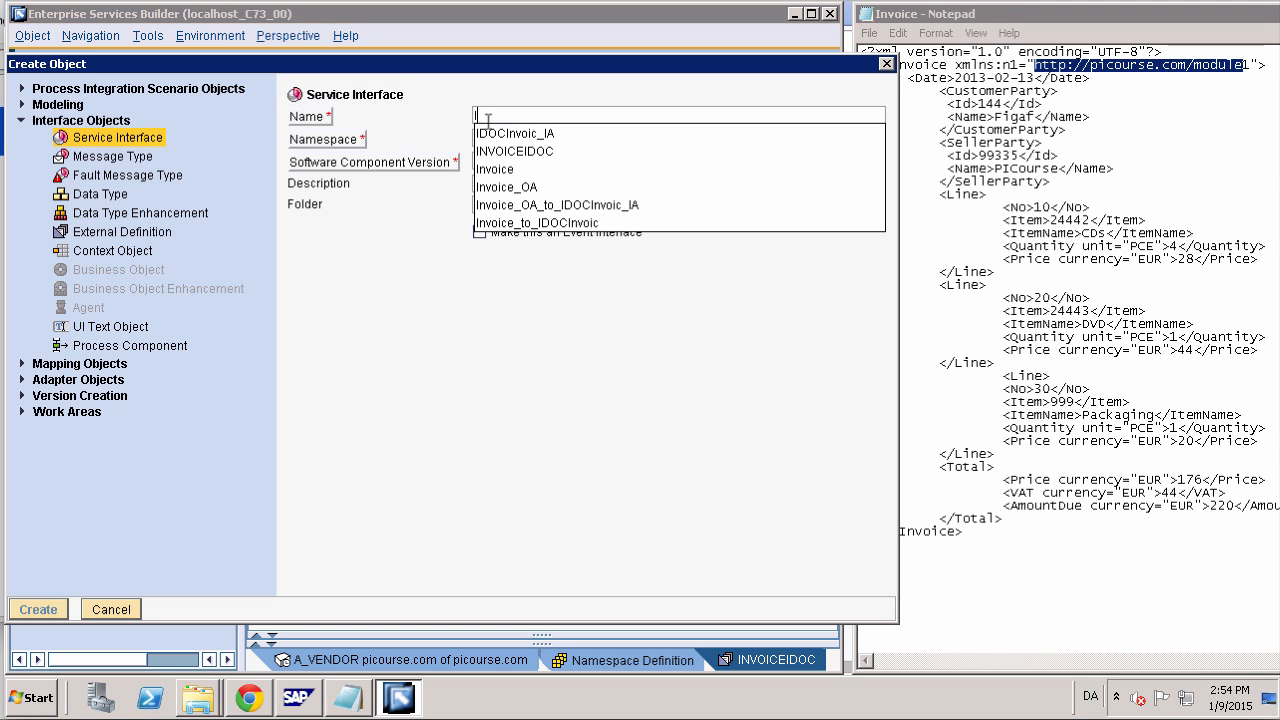
{"action": "left_click", "coordinate": [491, 132]}
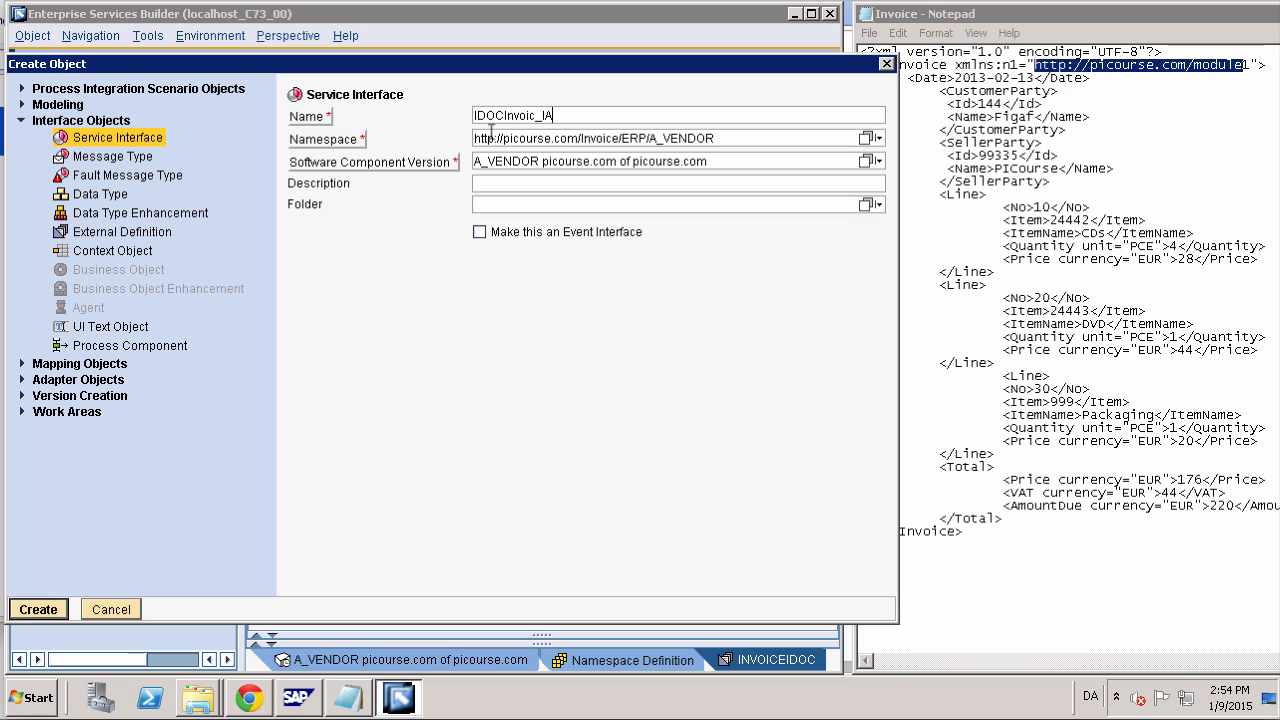
{"action": "left_click", "coordinate": [39, 610]}
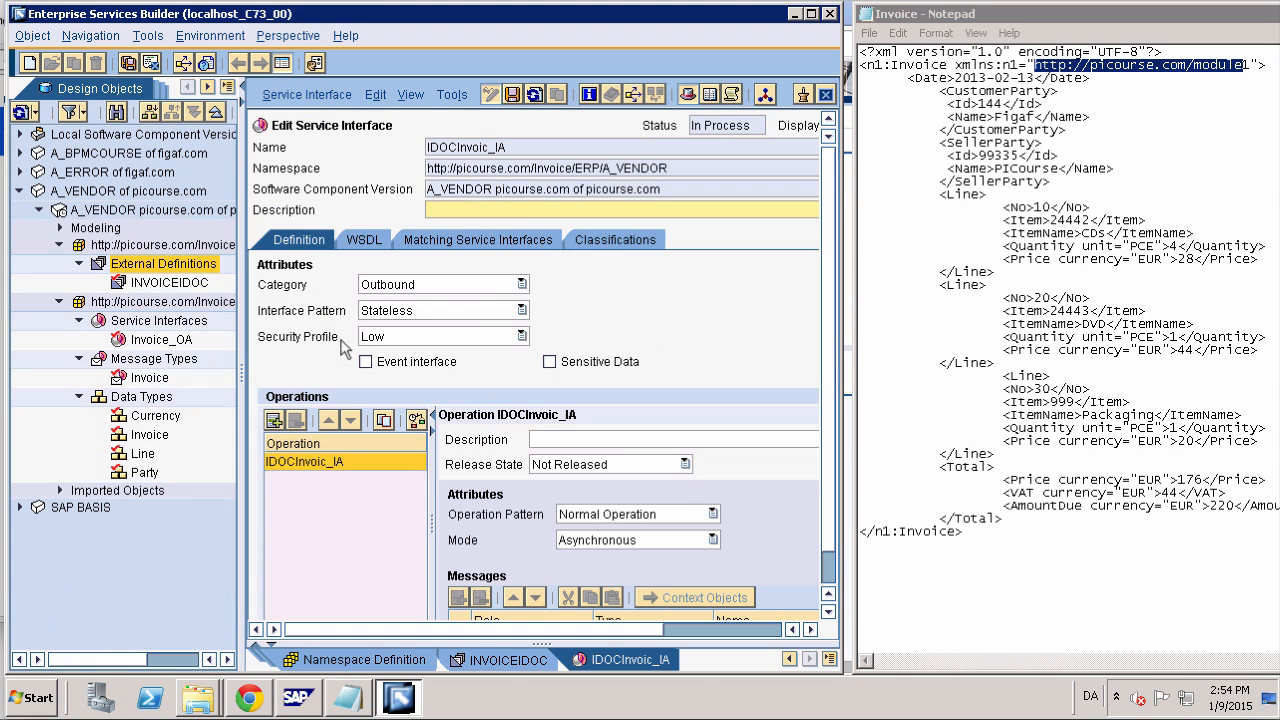
Set the category of the IDOCInvoic_IA service interface to Inbound
{"action": "left_click", "coordinate": [442, 283]}
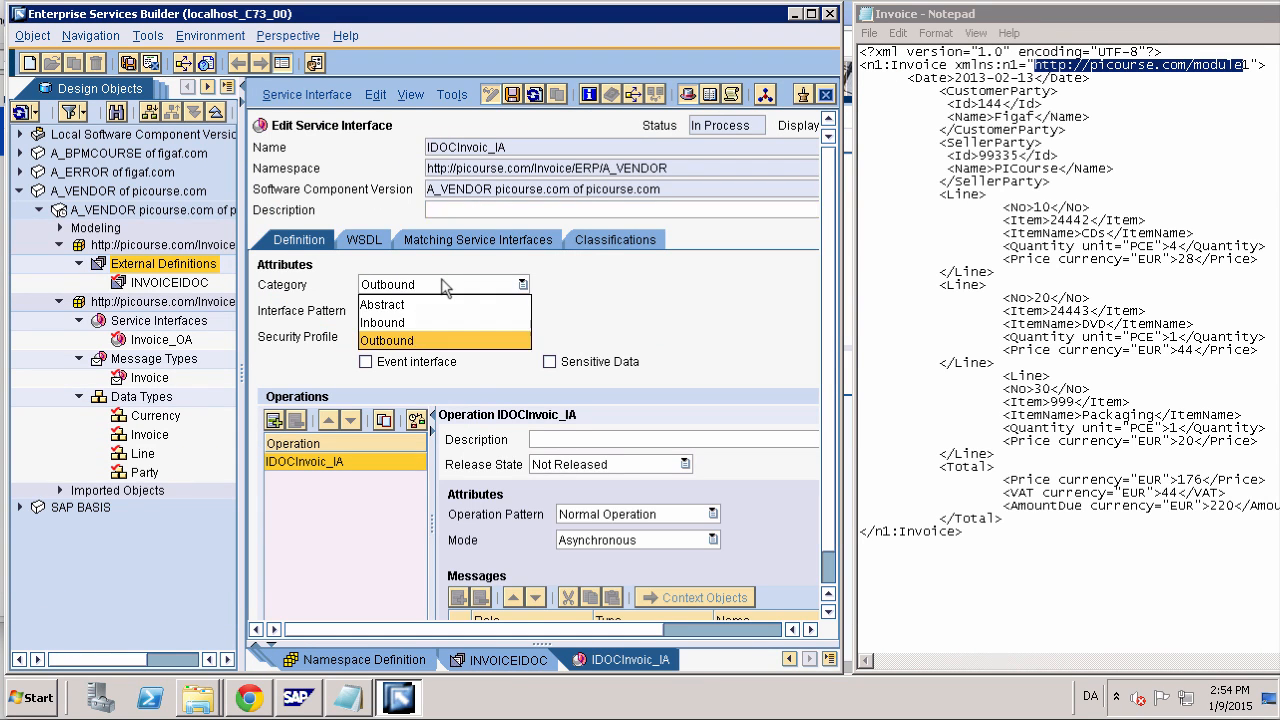
{"action": "left_click", "coordinate": [687, 101]}
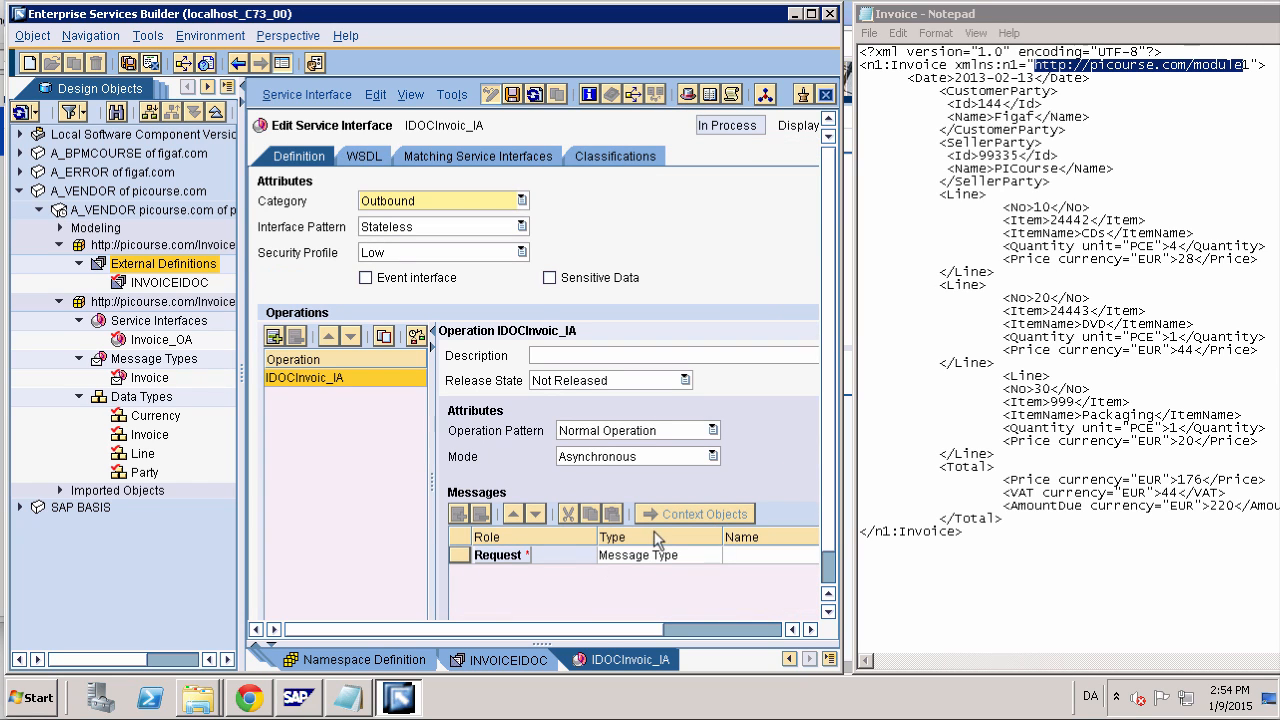
{"action": "left_click", "coordinate": [417, 199]}
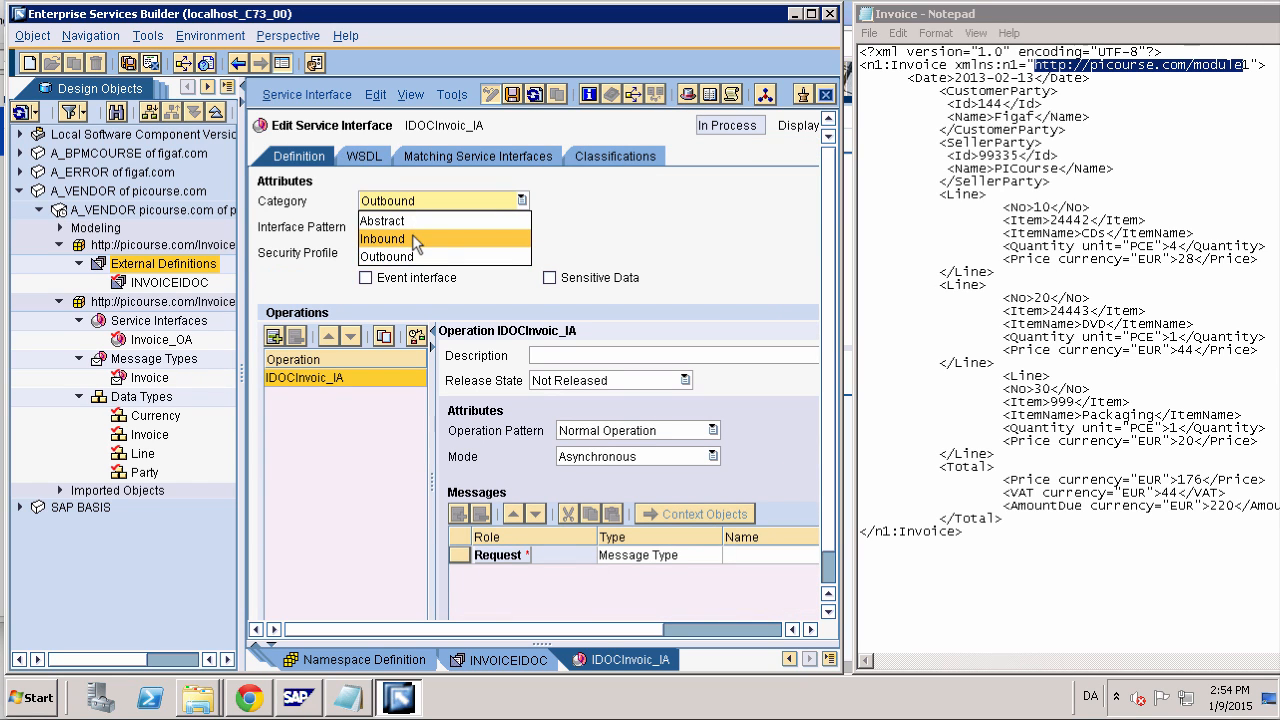
{"action": "left_click", "coordinate": [412, 234]}
Assign the external message INVOIC02 from INVOICEIDOC as the interface's request message and save IDOCInvoic_IA
{"action": "left_click", "coordinate": [752, 556]}
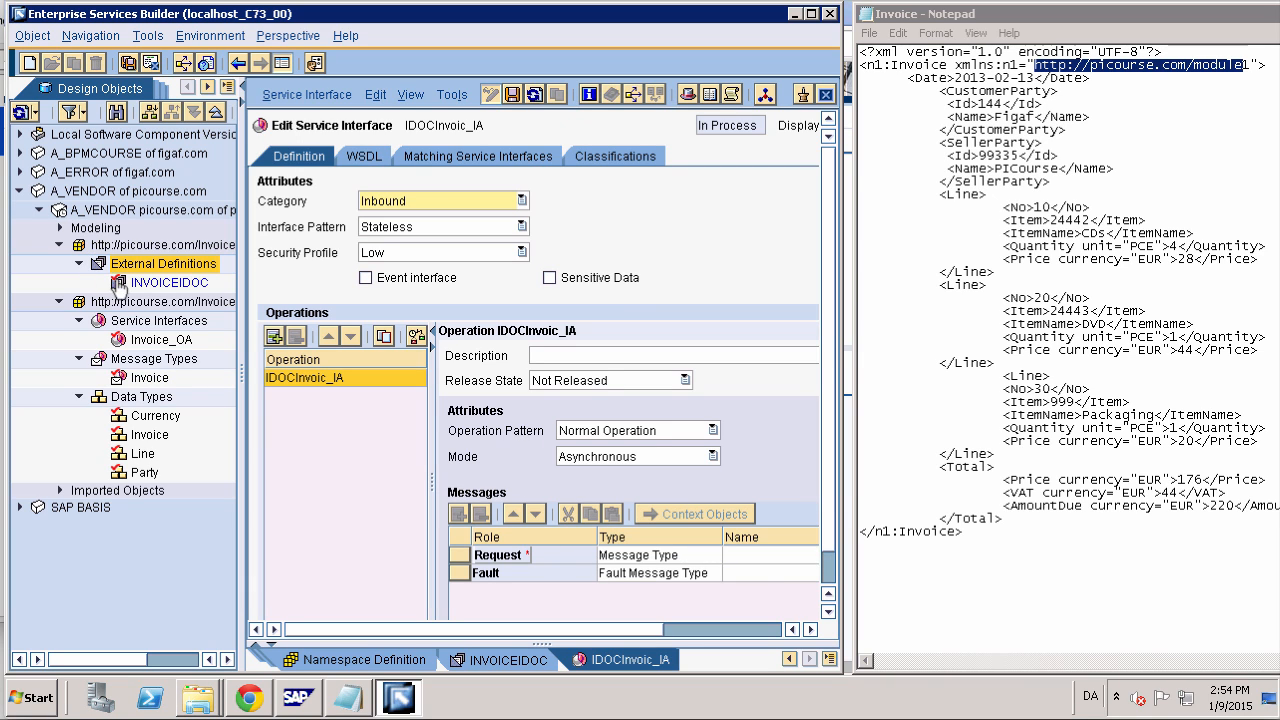
{"action": "left_click_drag", "start_coordinate": [118, 285], "coordinate": [737, 567]}
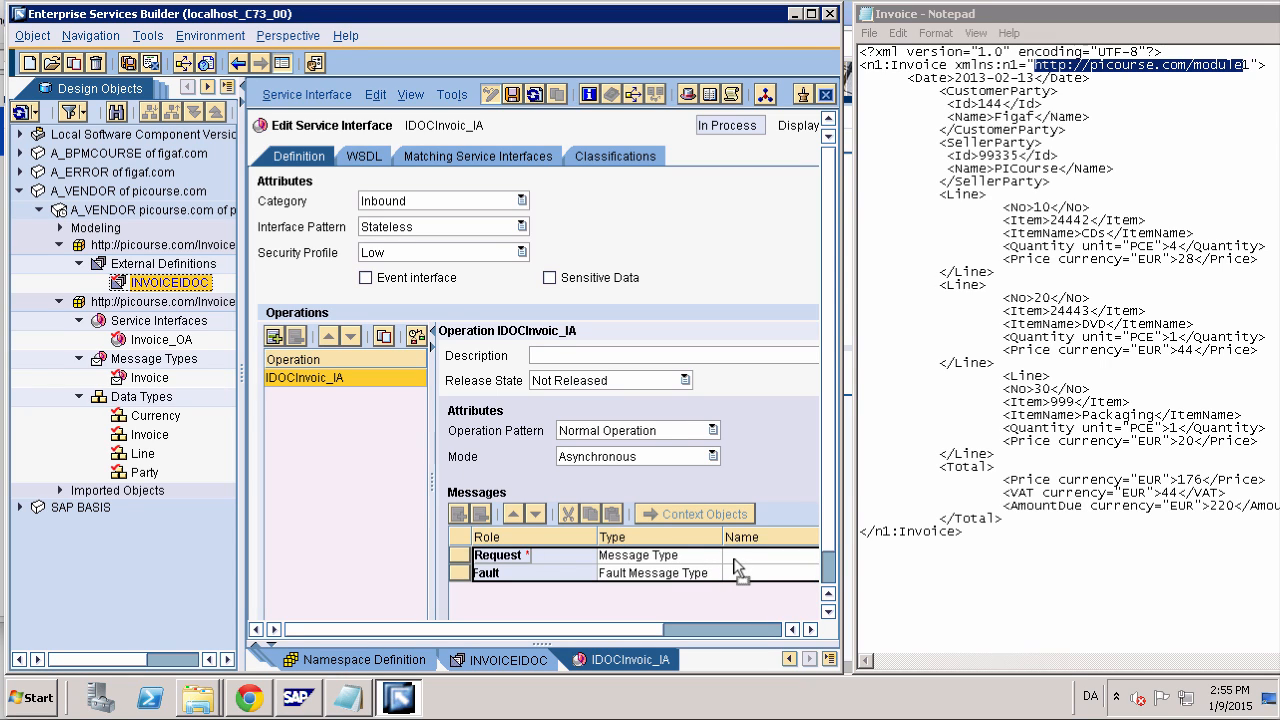
{"action": "left_click_drag", "start_coordinate": [738, 568], "coordinate": [735, 567]}
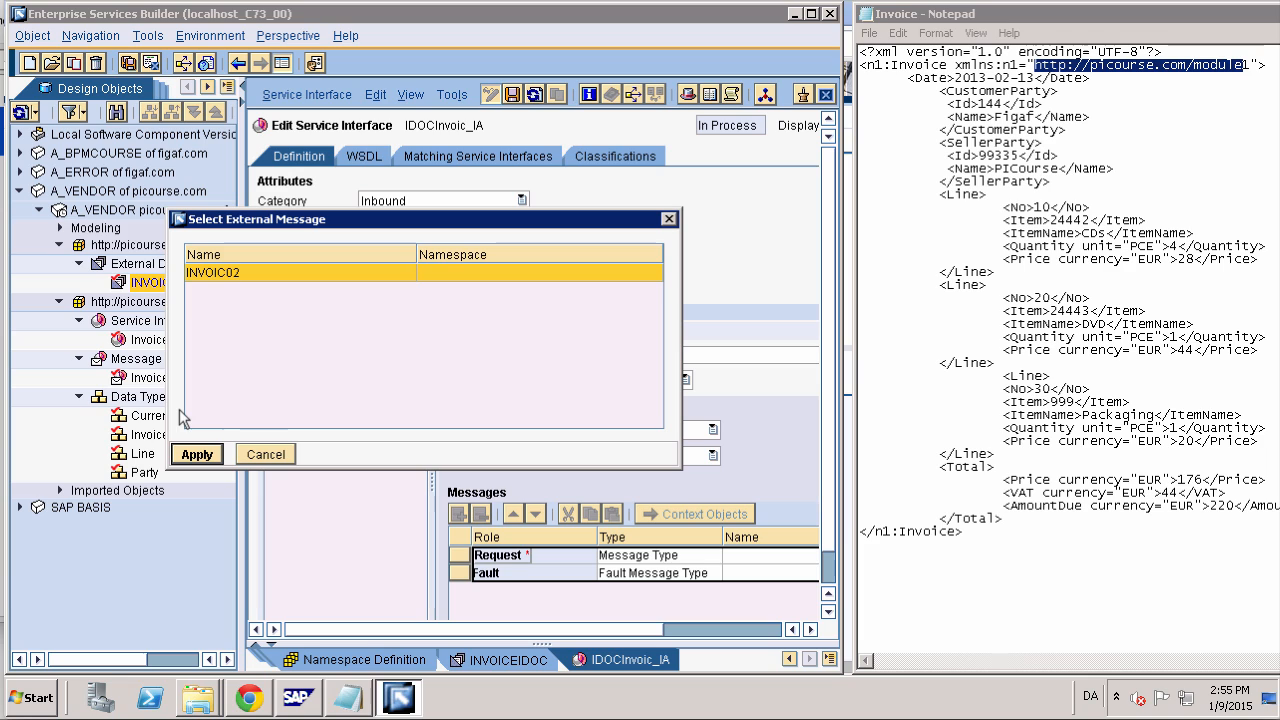
{"action": "left_click", "coordinate": [205, 461]}
{"action": "left_click", "coordinate": [511, 94]}
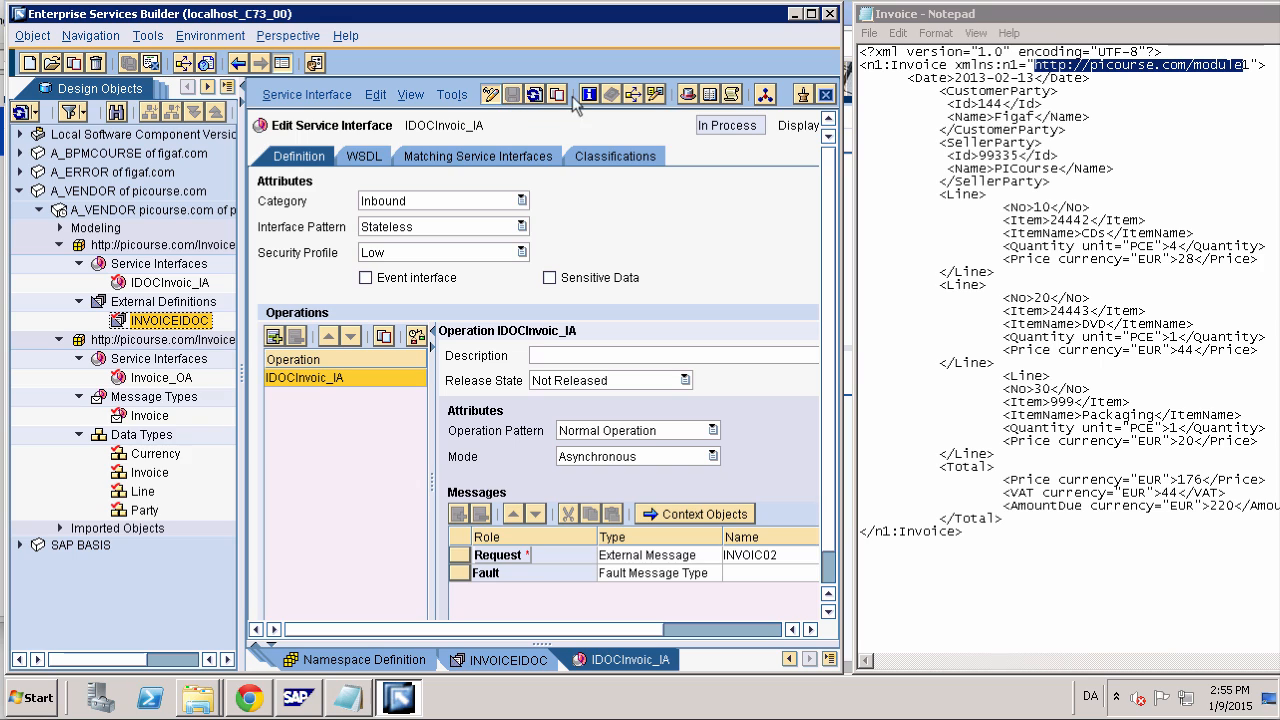
Close the IDOCInvoic_IA, INVOICEIDOC and namespace definition editors
{"action": "left_click", "coordinate": [826, 94]}
{"action": "left_click", "coordinate": [826, 94]}
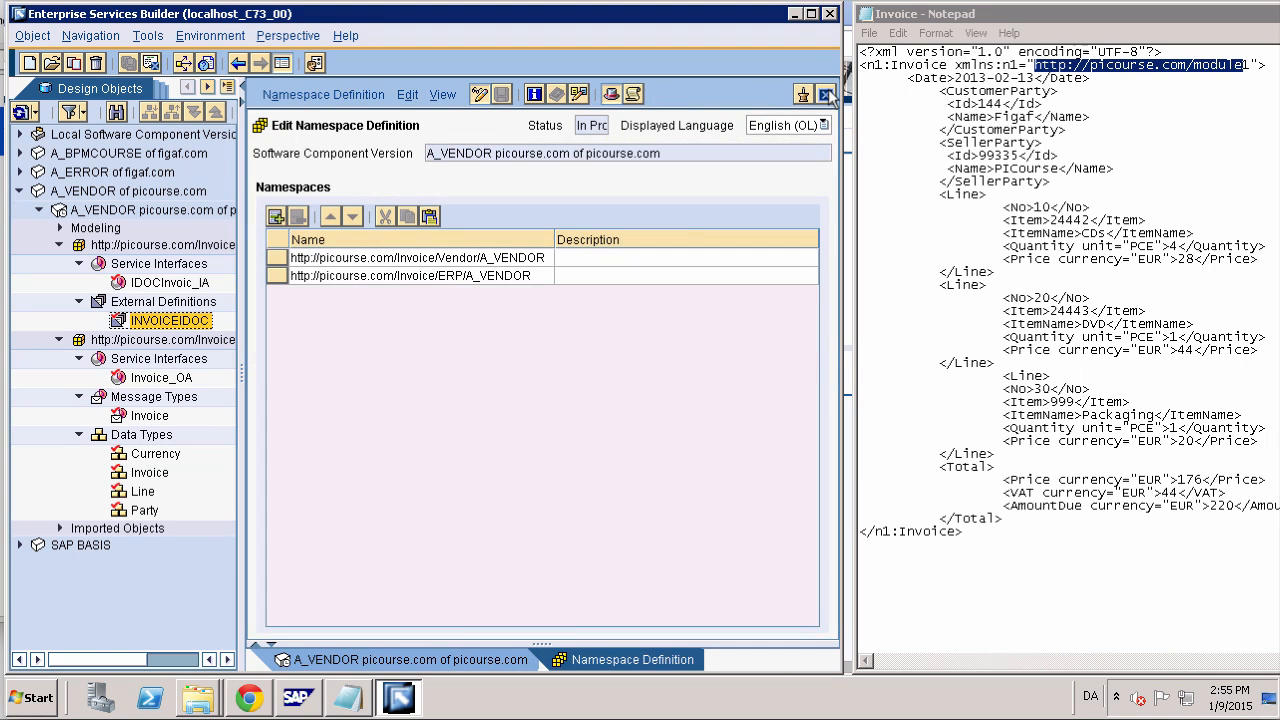
{"action": "left_click", "coordinate": [826, 94]}
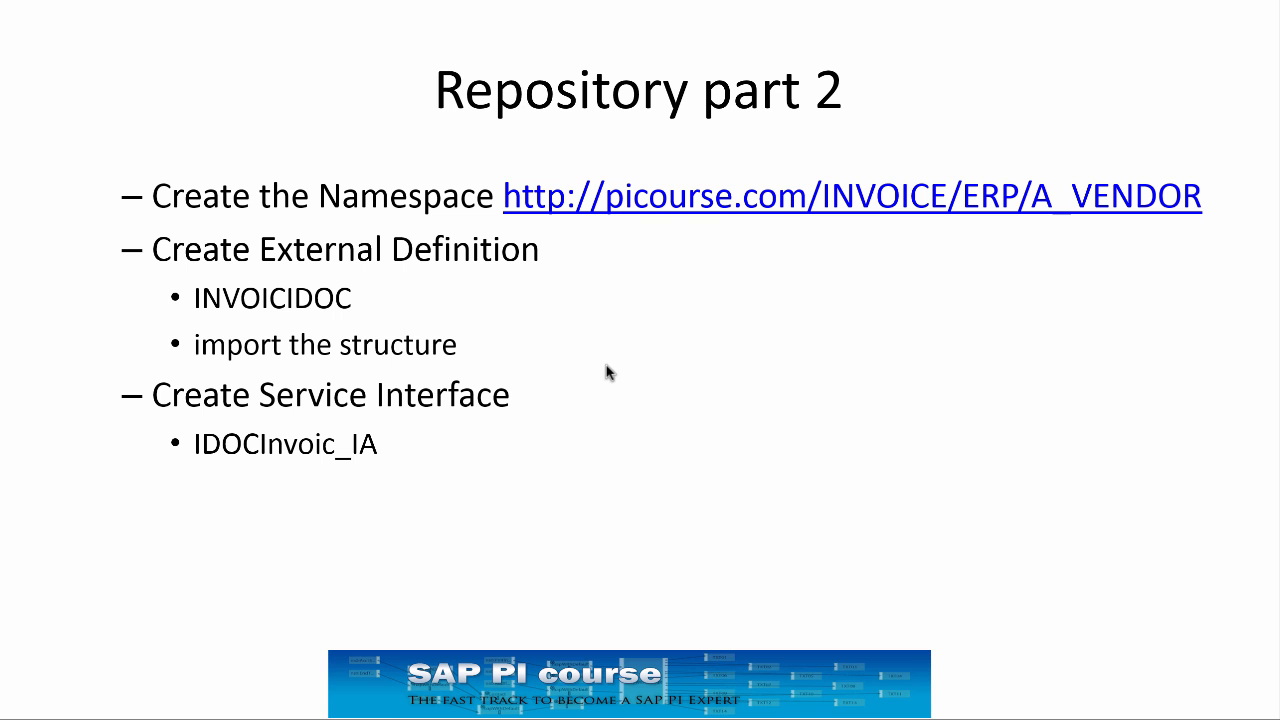
{"action": "key", "text": "Right"}
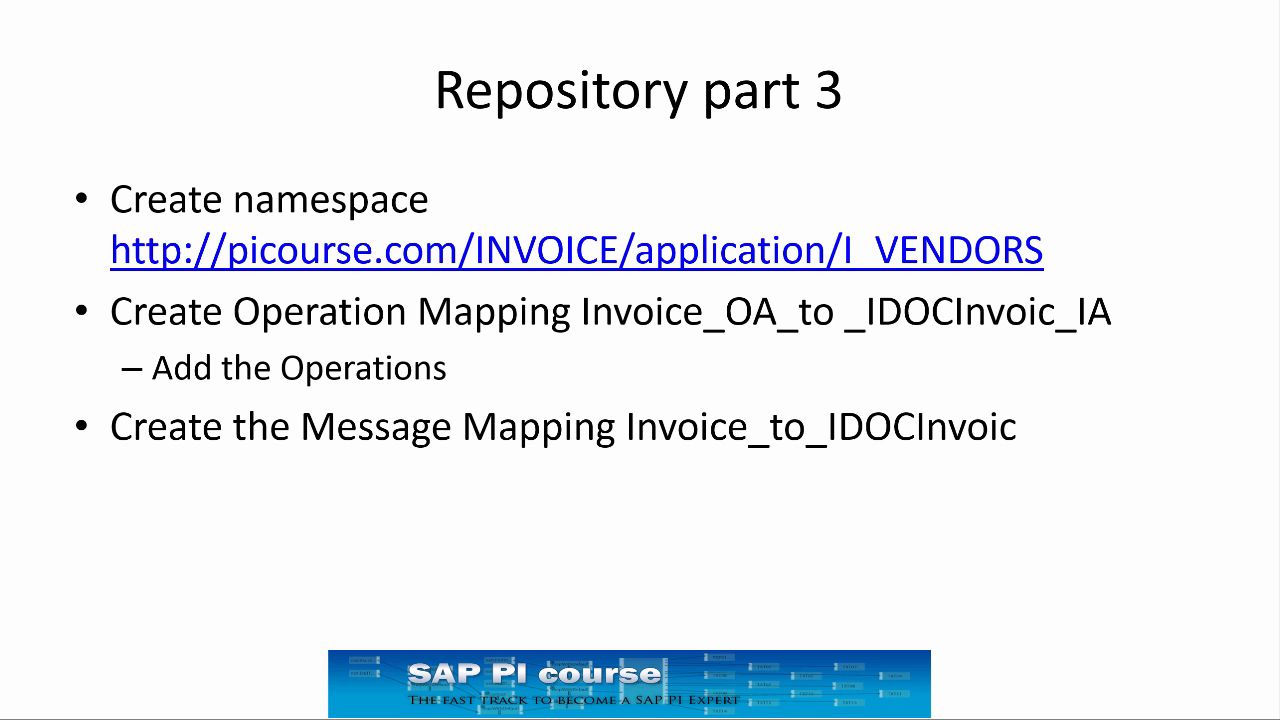
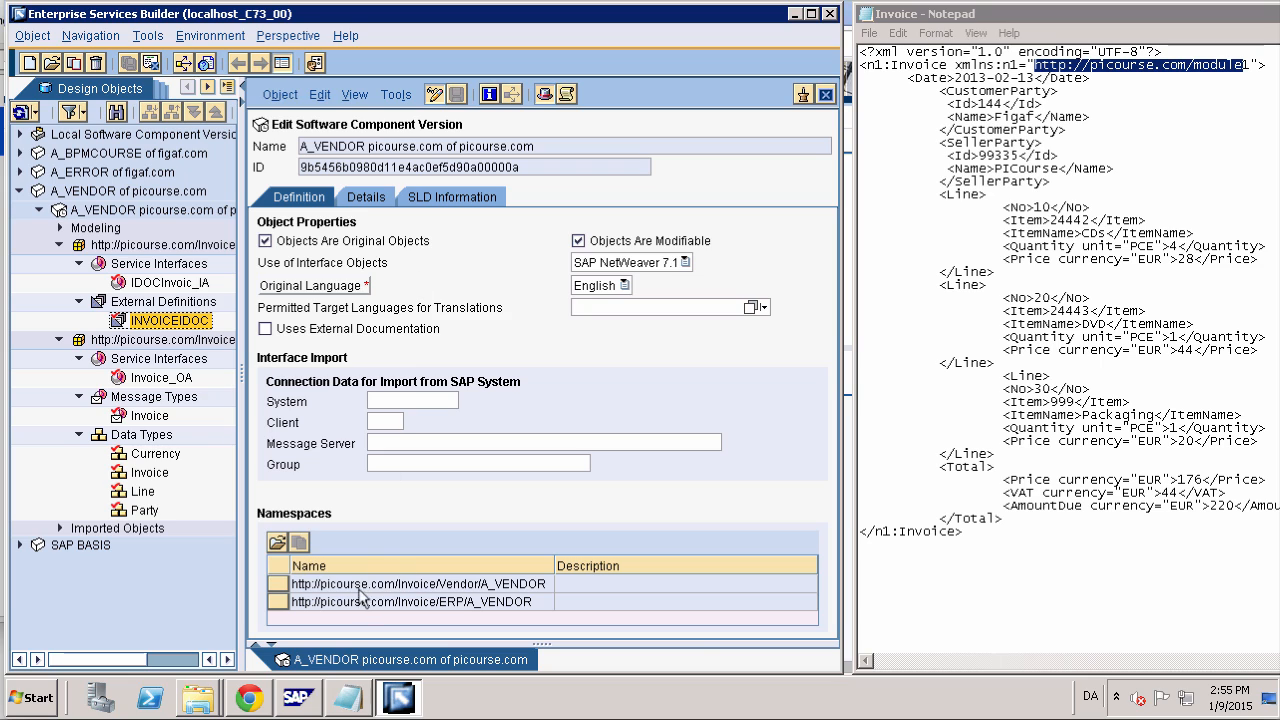
{"action": "left_click", "coordinate": [277, 543]}
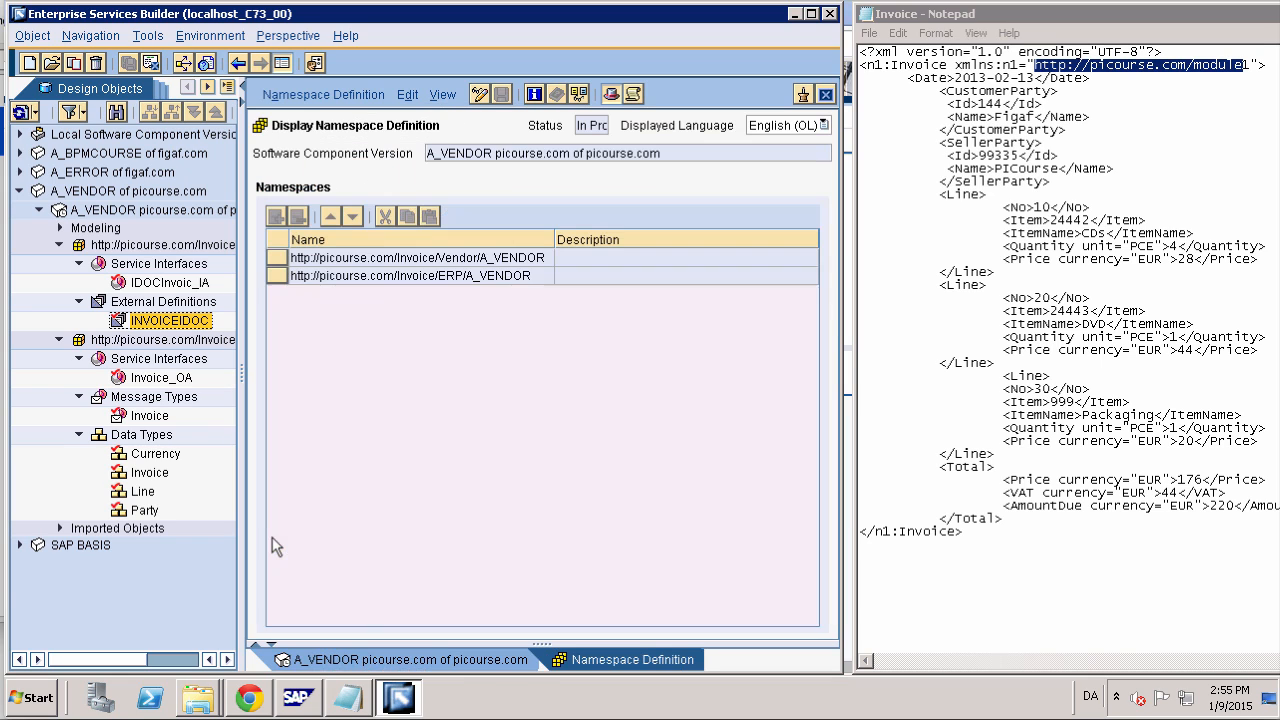
{"action": "left_click", "coordinate": [480, 98]}
{"action": "left_click", "coordinate": [328, 298]}
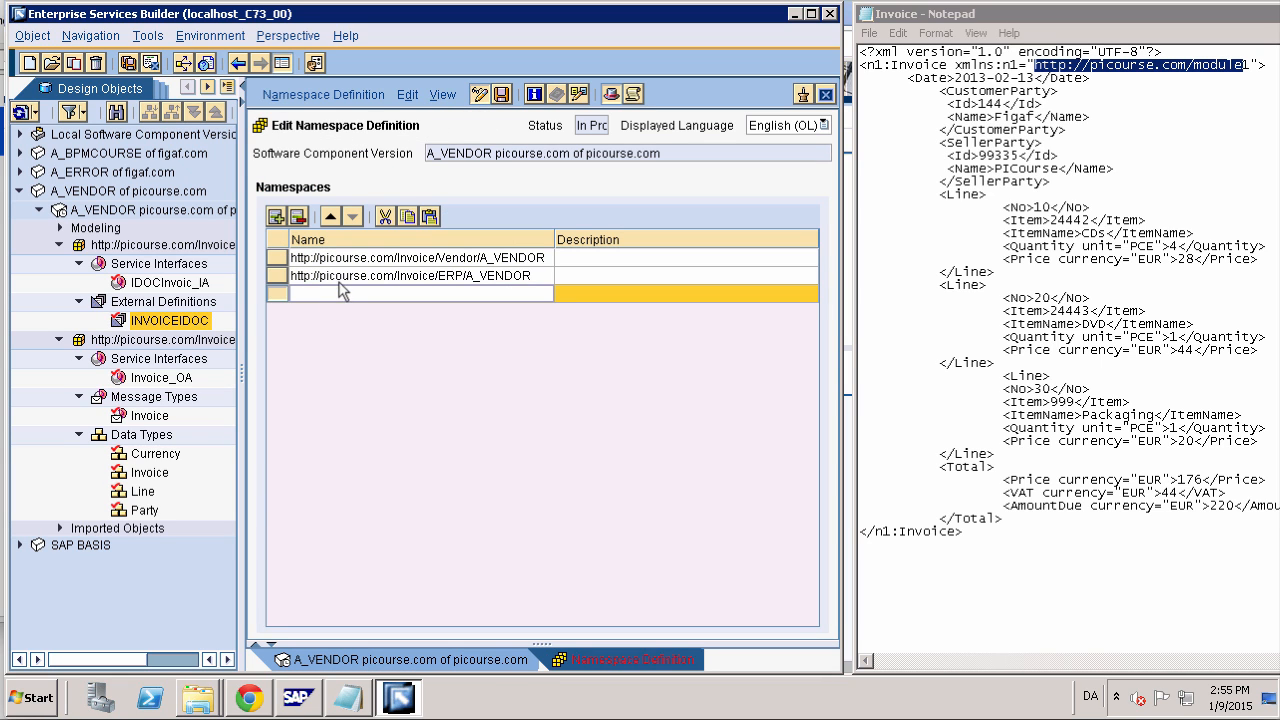
{"action": "left_click", "coordinate": [340, 278]}
{"action": "key", "text": "ctrl+a"}
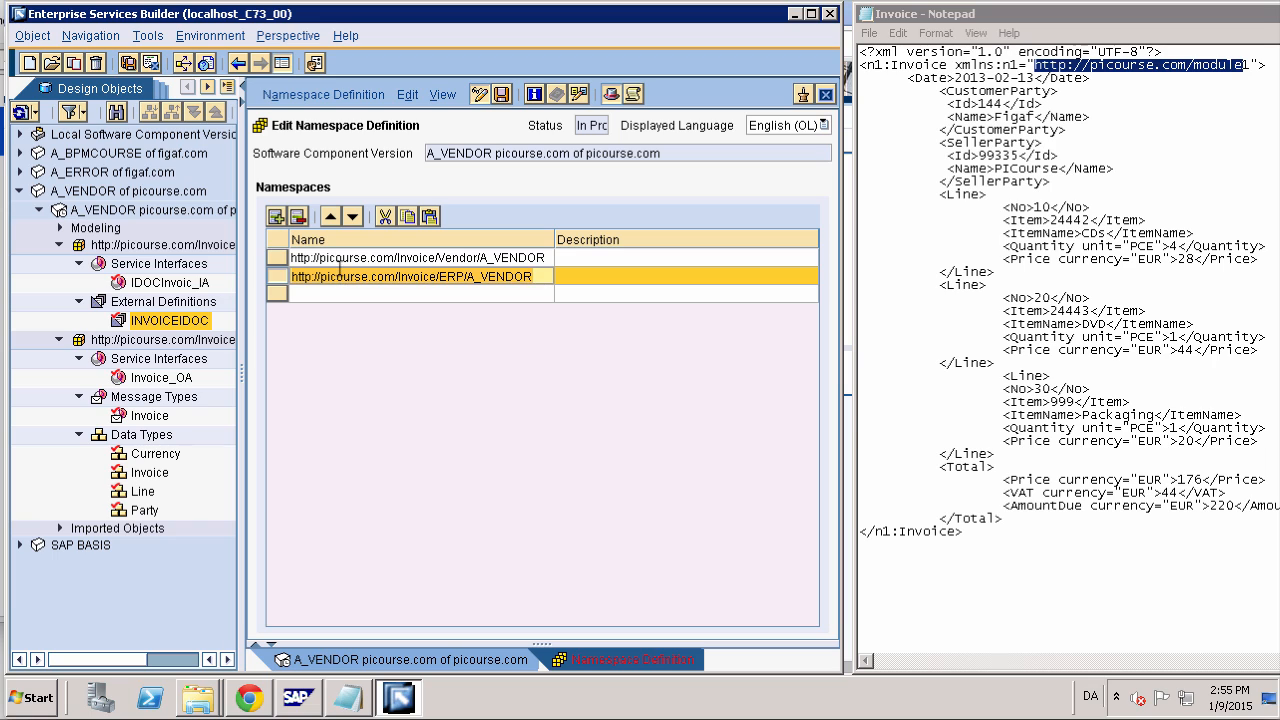
{"action": "key", "text": "ctrl+c"}
{"action": "left_click", "coordinate": [339, 293]}
{"action": "key", "text": "ctrl+v"}
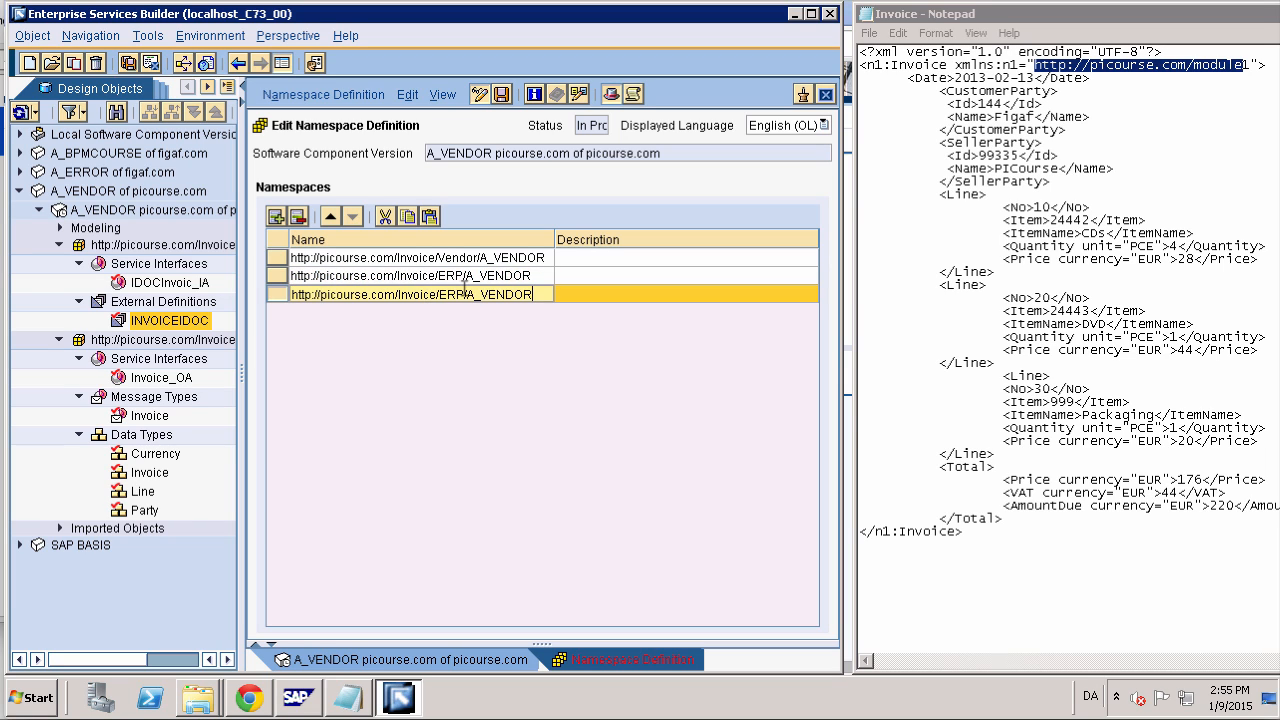
{"action": "key", "text": "BackSpace"}
{"action": "key", "text": "BackSpace"}
{"action": "key", "text": "BackSpace"}
{"action": "type", "text": "Application"}
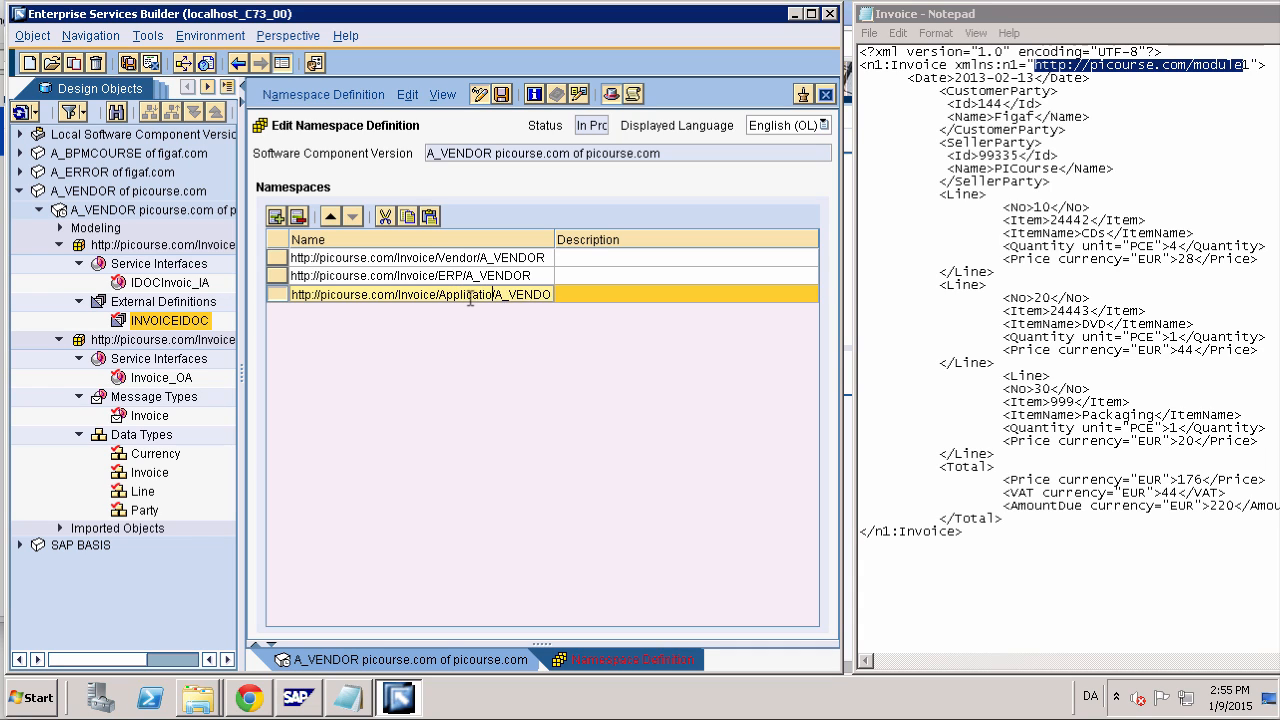
{"action": "key", "text": "Return"}
{"action": "left_click", "coordinate": [501, 94]}
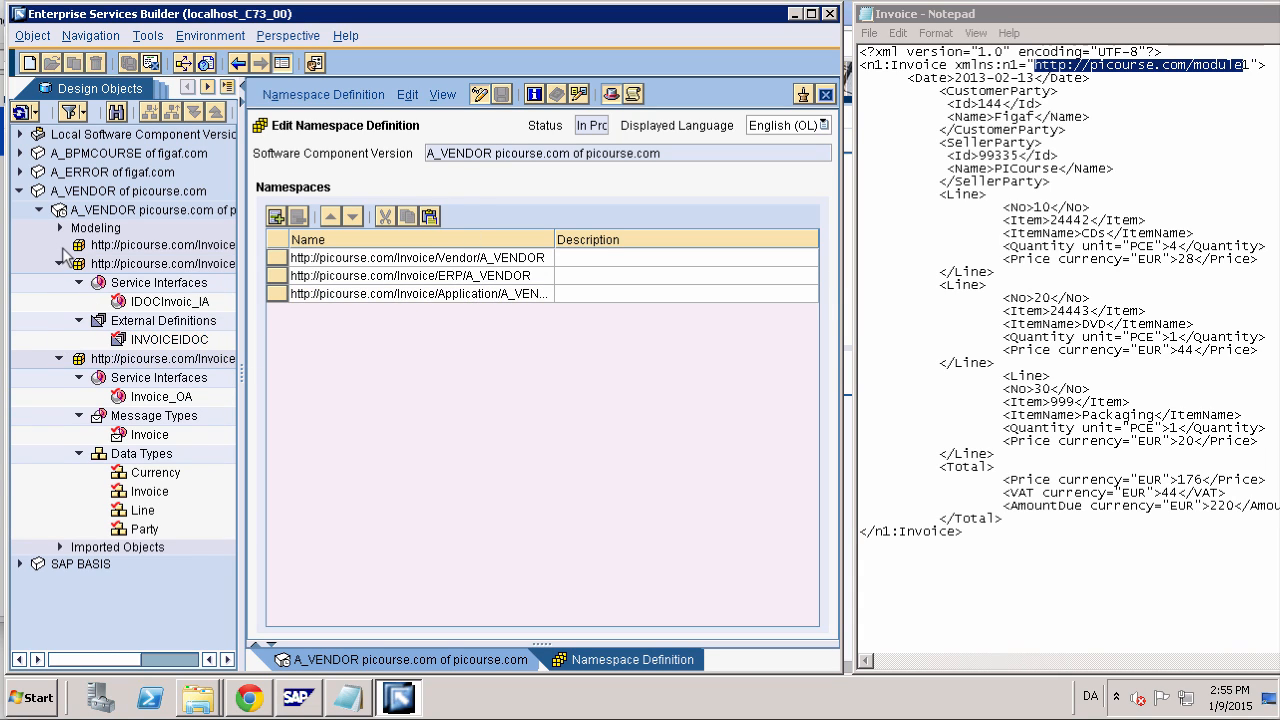
{"action": "left_click", "coordinate": [110, 247]}
{"action": "right_click", "coordinate": [110, 252]}
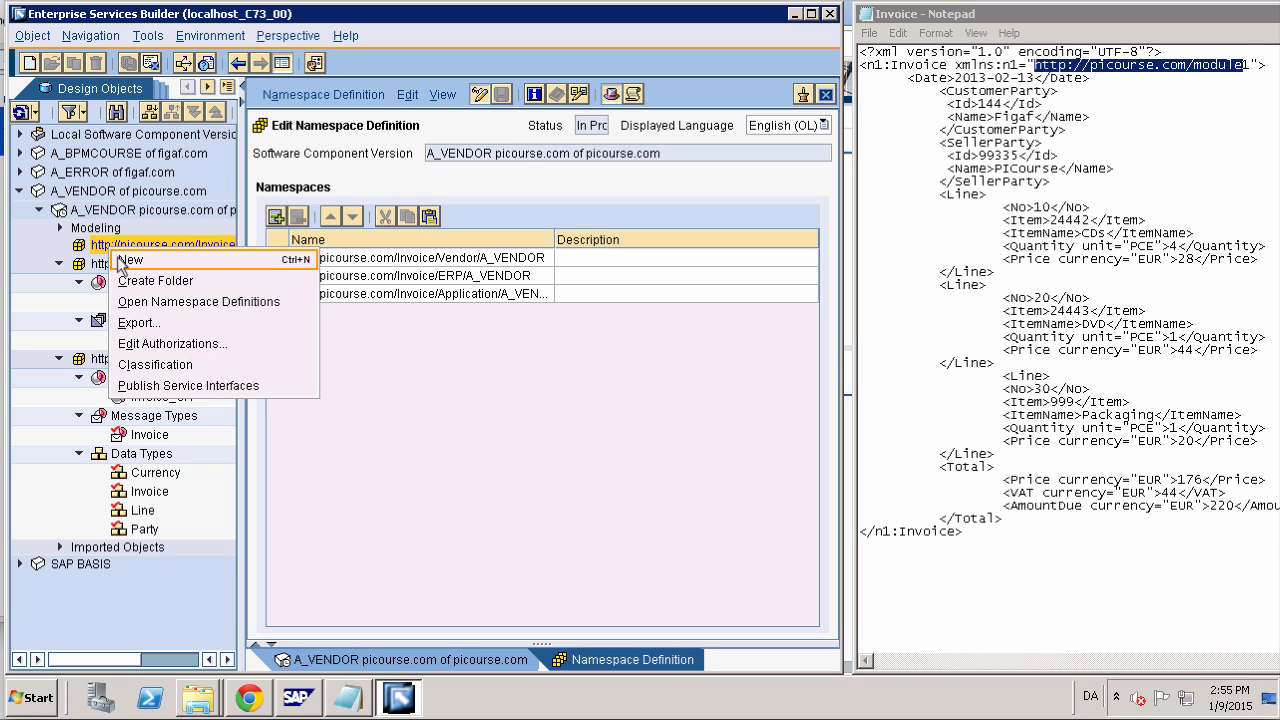
{"action": "left_click", "coordinate": [125, 258]}
{"action": "left_click", "coordinate": [22, 136]}
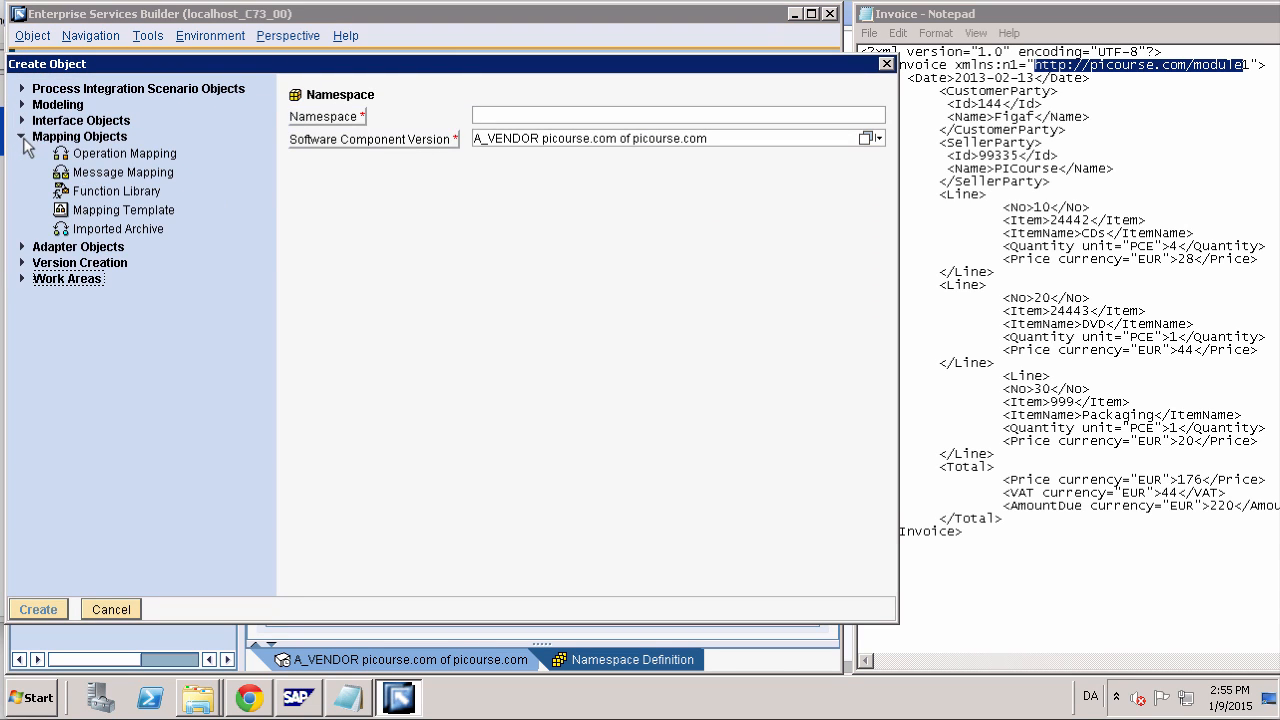
{"action": "left_click", "coordinate": [75, 158]}
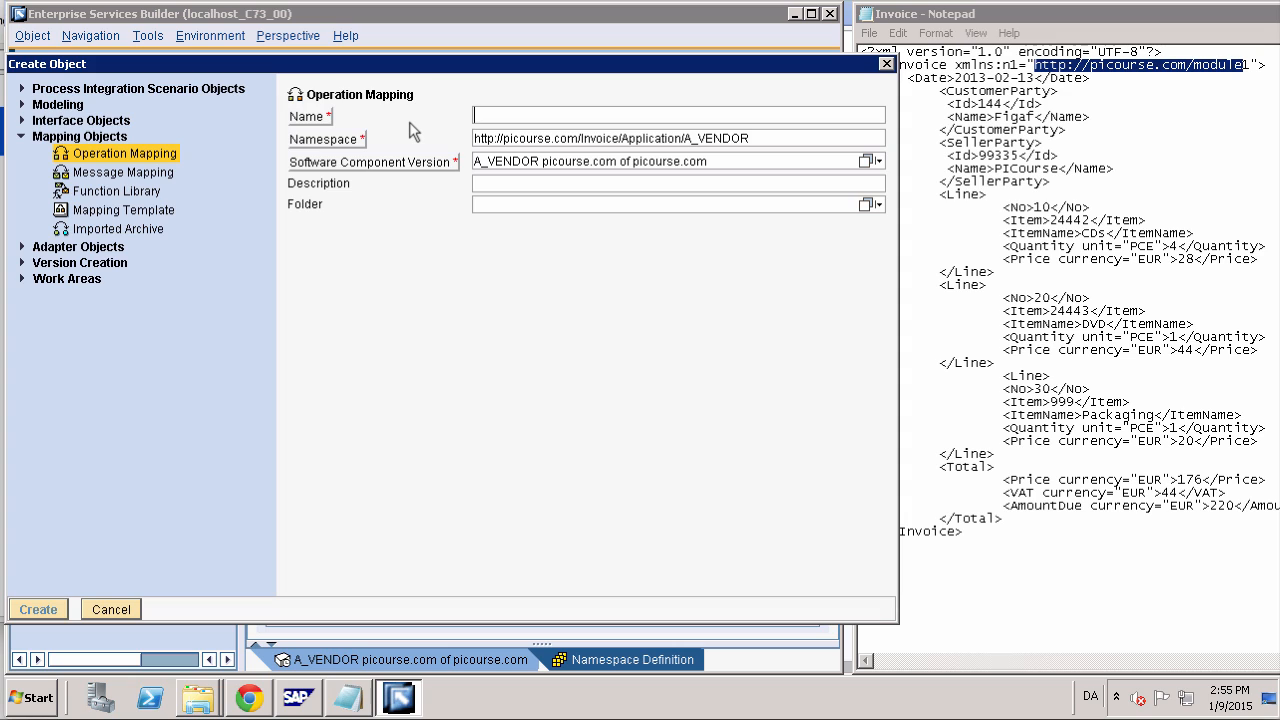
{"action": "type", "text": "I"}
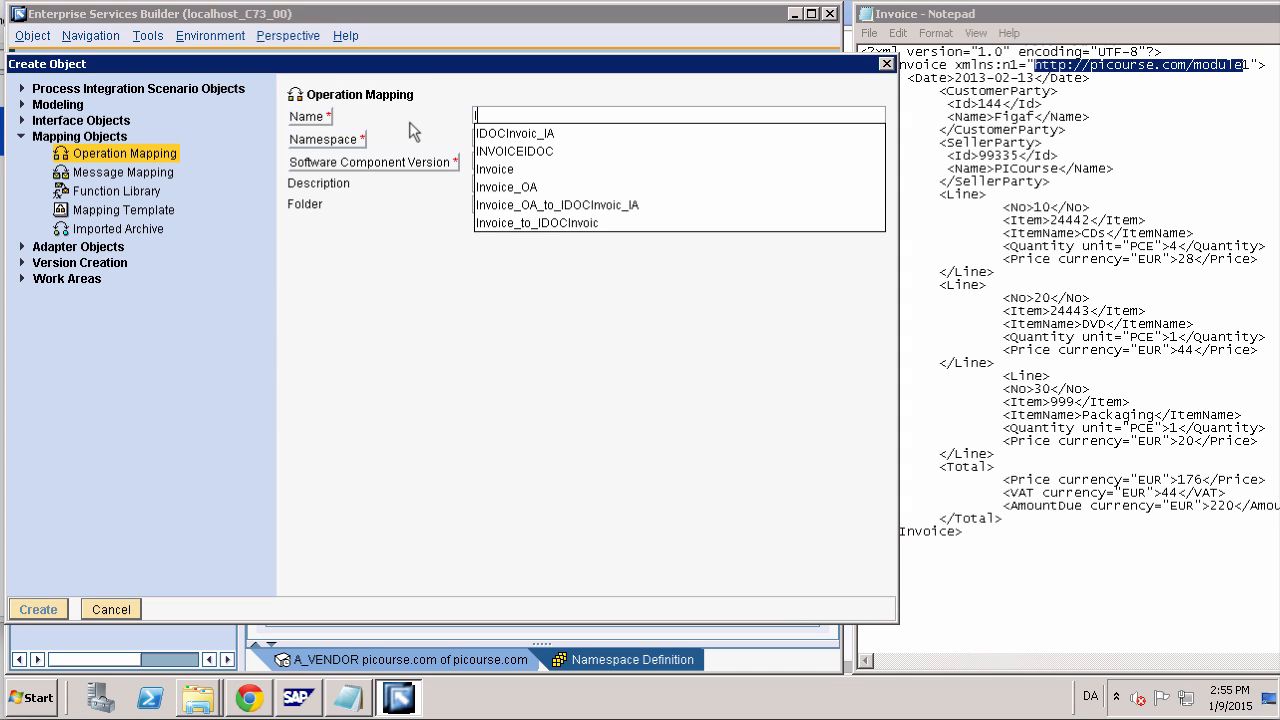
{"action": "key", "text": "Down"}
{"action": "key", "text": "Down"}
{"action": "key", "text": "Down"}
{"action": "key", "text": "Down"}
{"action": "key", "text": "Down"}
{"action": "key", "text": "Down"}
{"action": "key", "text": "Up"}
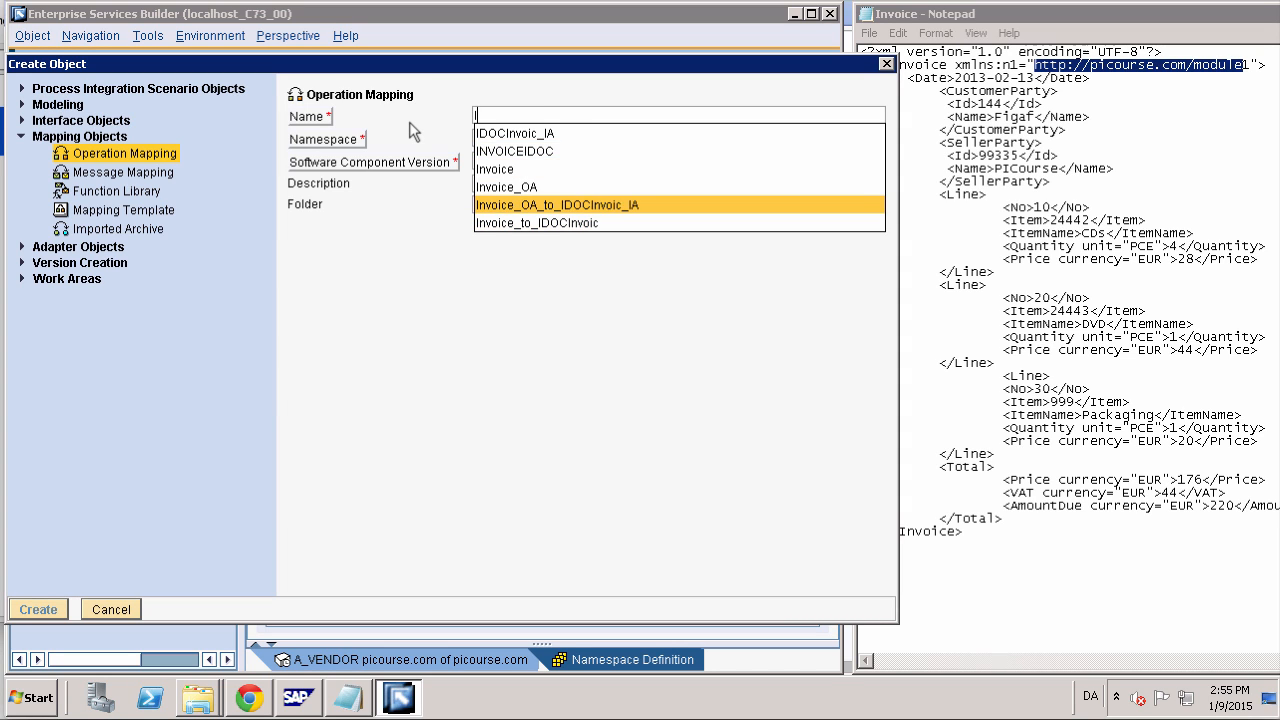
{"action": "key", "text": "Return"}
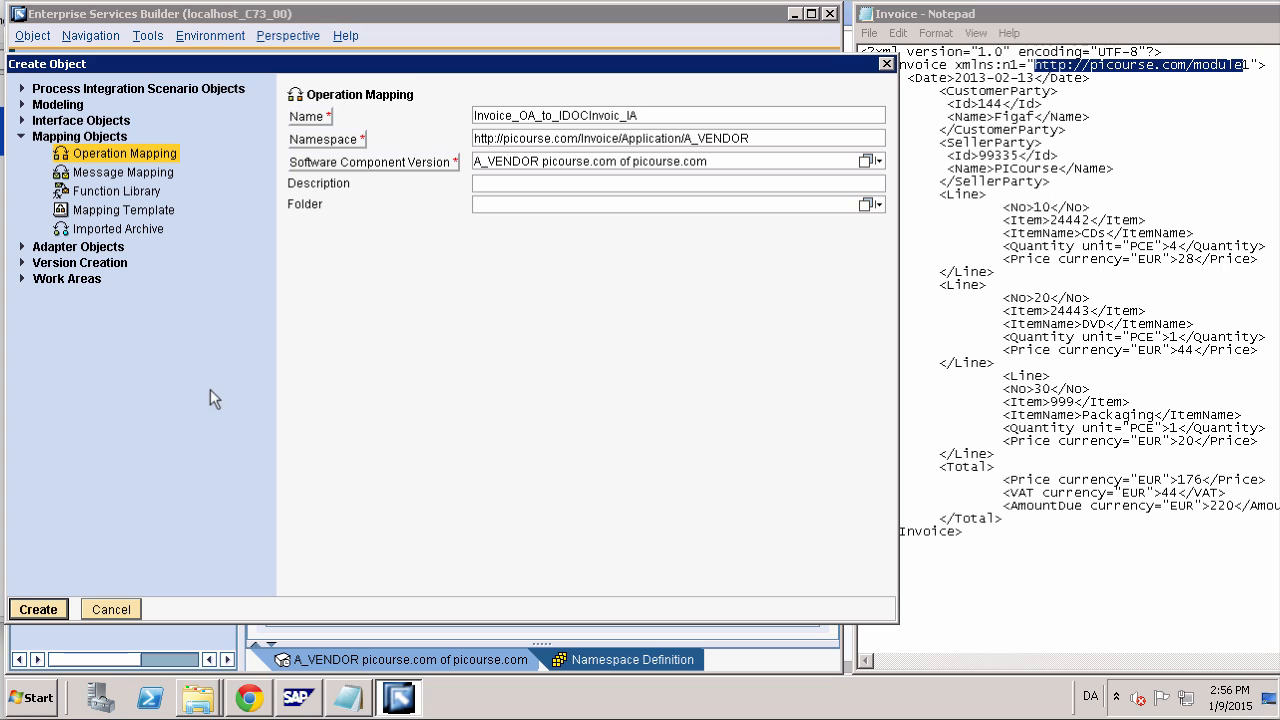
{"action": "left_click", "coordinate": [42, 608]}
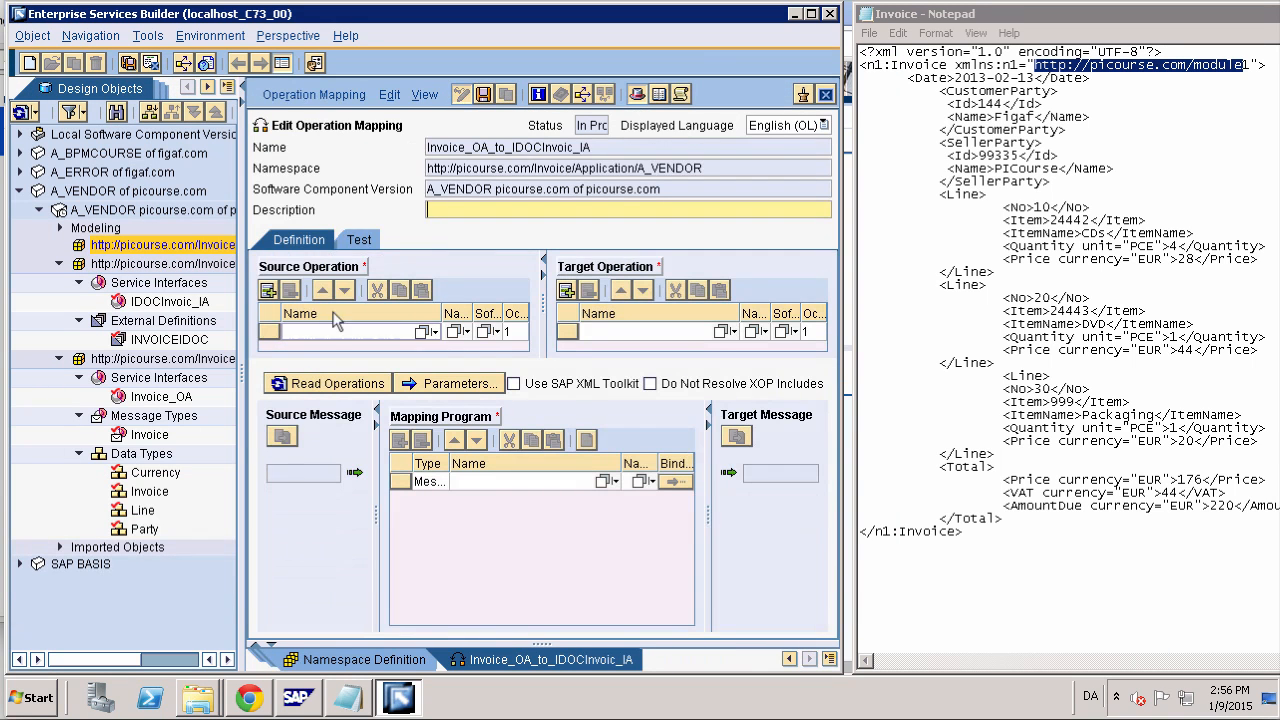
Assign Invoice_OA as the source operation and IDOCInvoic_IA as the target operation, and read in the operations
{"action": "left_click", "coordinate": [168, 400]}
{"action": "left_click_drag", "start_coordinate": [170, 404], "coordinate": [287, 338]}
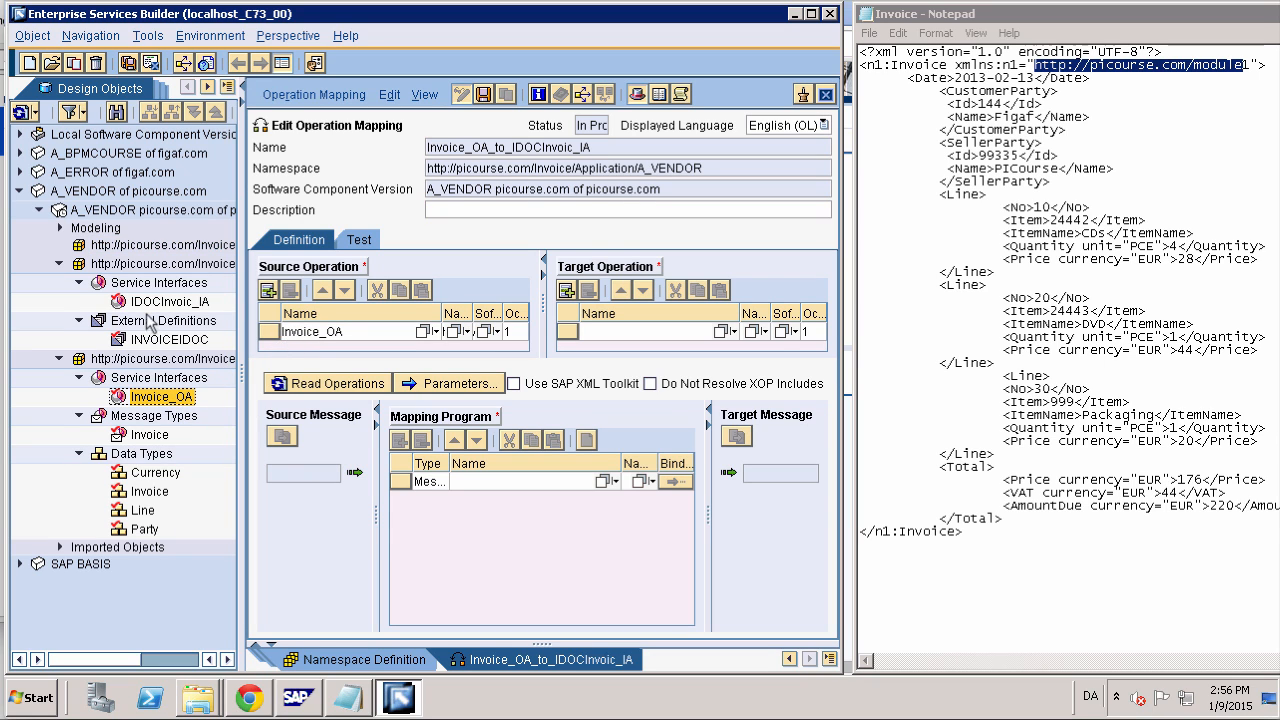
{"action": "left_click", "coordinate": [146, 307]}
{"action": "left_click_drag", "start_coordinate": [146, 307], "coordinate": [591, 342]}
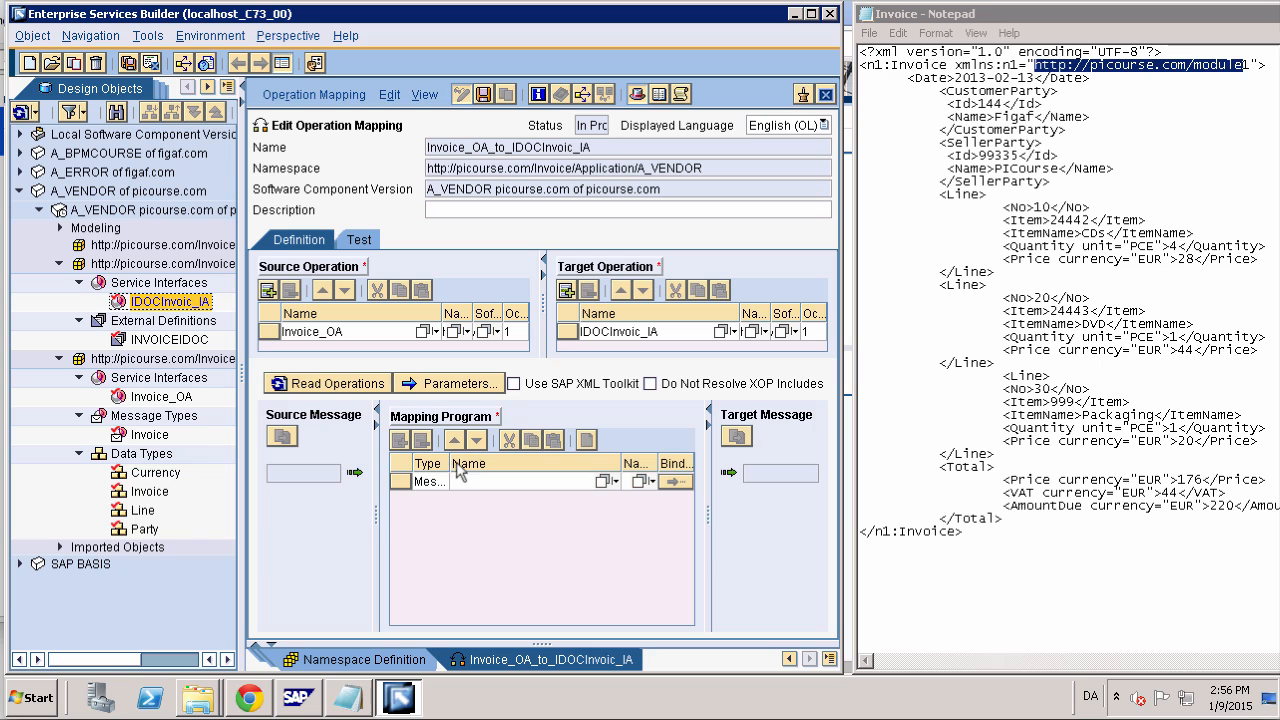
{"action": "left_click", "coordinate": [363, 386]}
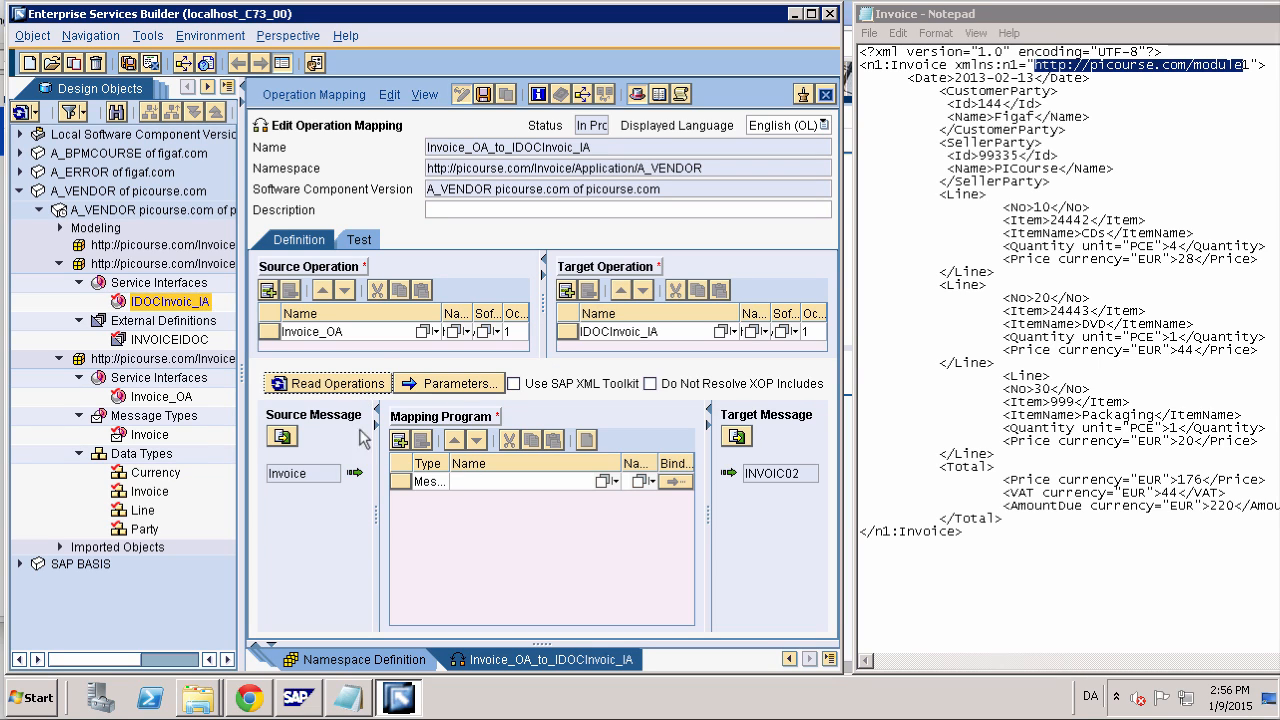
{"action": "left_click", "coordinate": [459, 482]}
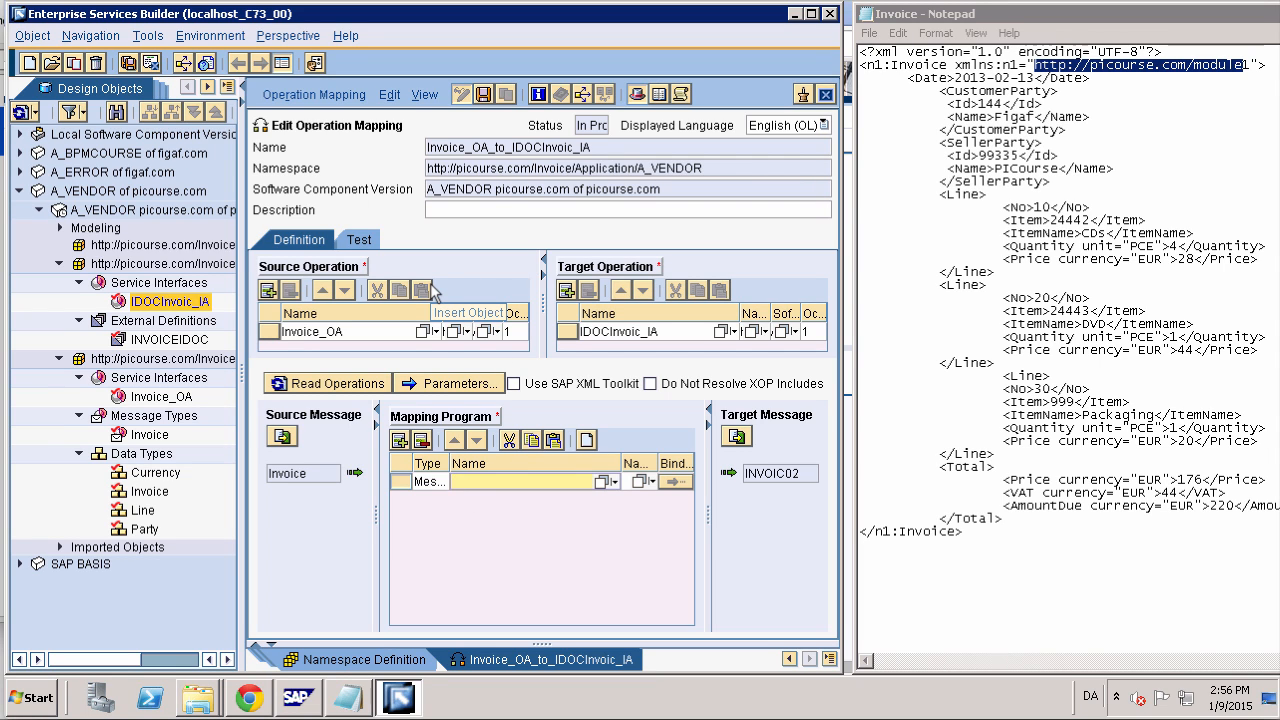
{"action": "left_click", "coordinate": [587, 440]}
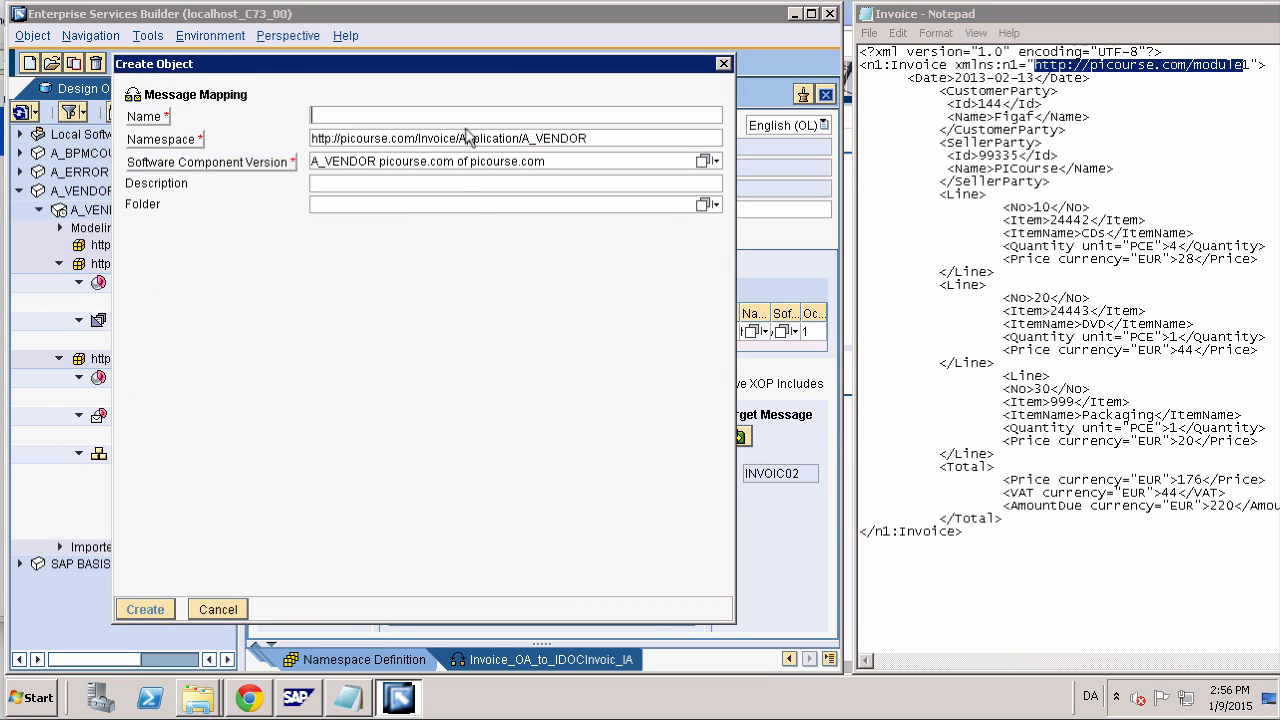
{"action": "key", "text": "Down"}
{"action": "key", "text": "Down"}
{"action": "key", "text": "Down"}
{"action": "key", "text": "Down"}
{"action": "key", "text": "Down"}
{"action": "key", "text": "Down"}
{"action": "key", "text": "Down"}
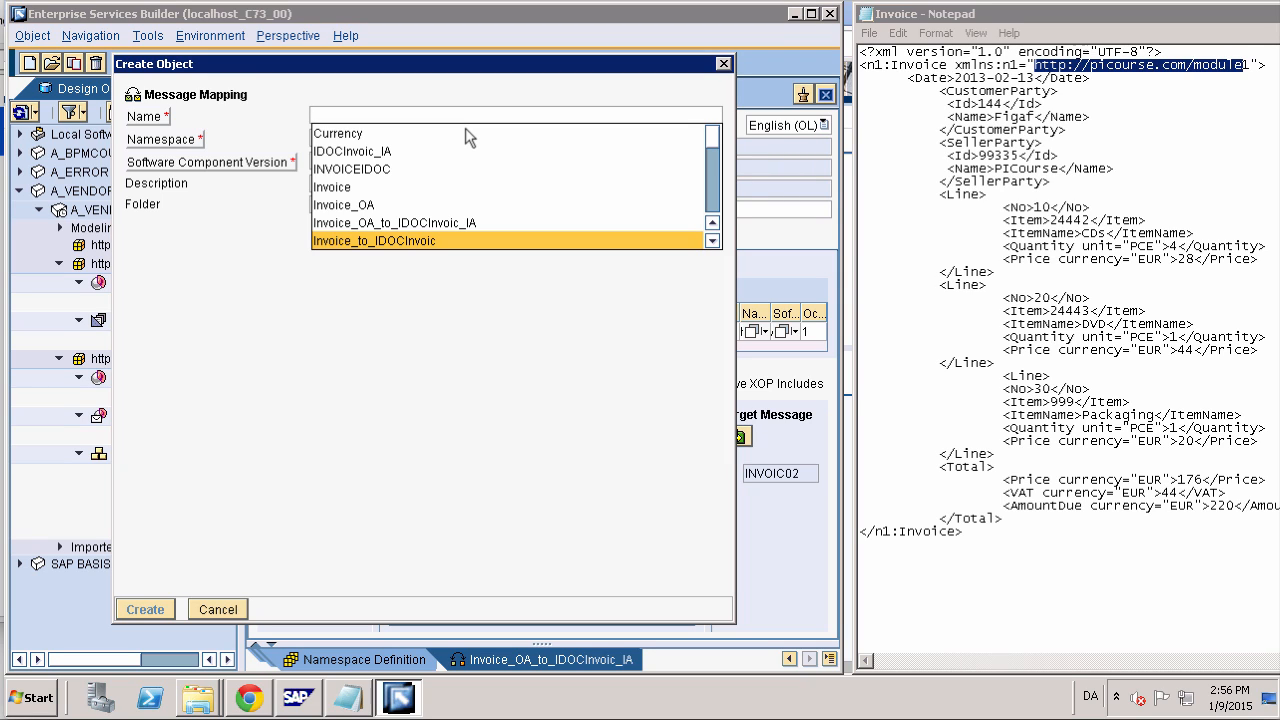
{"action": "key", "text": "Return"}
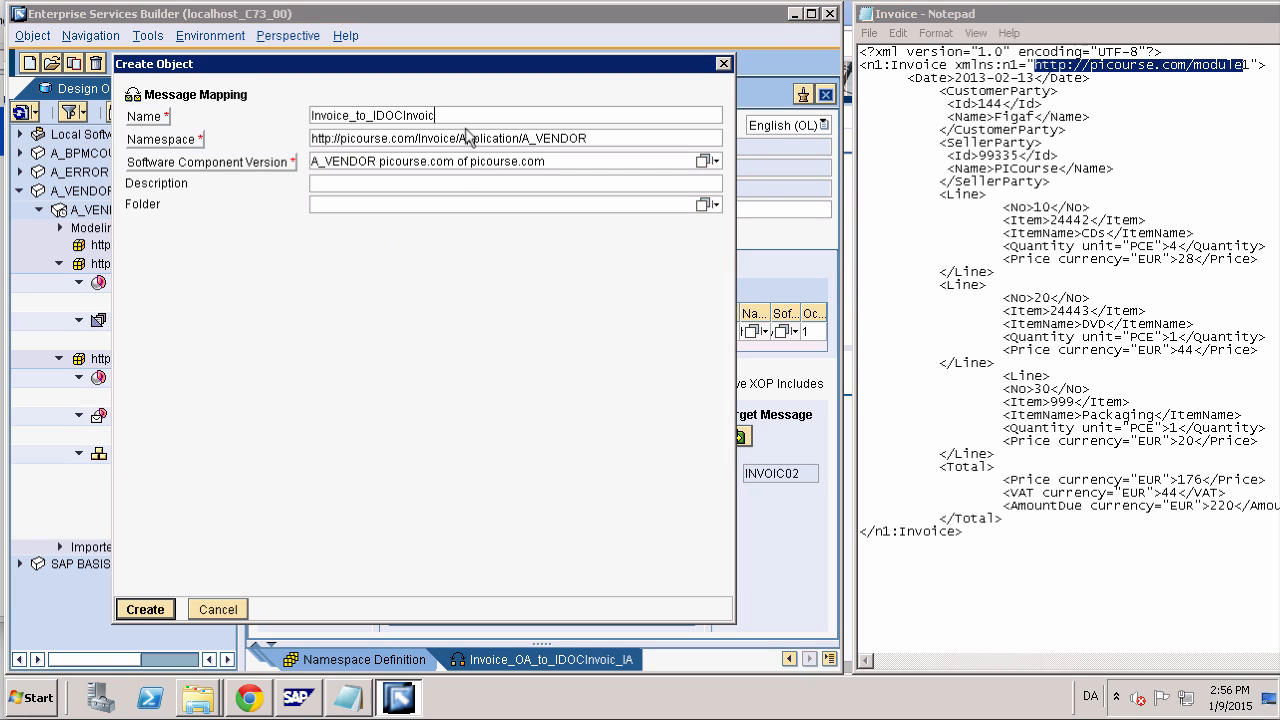
{"action": "left_click", "coordinate": [142, 614]}
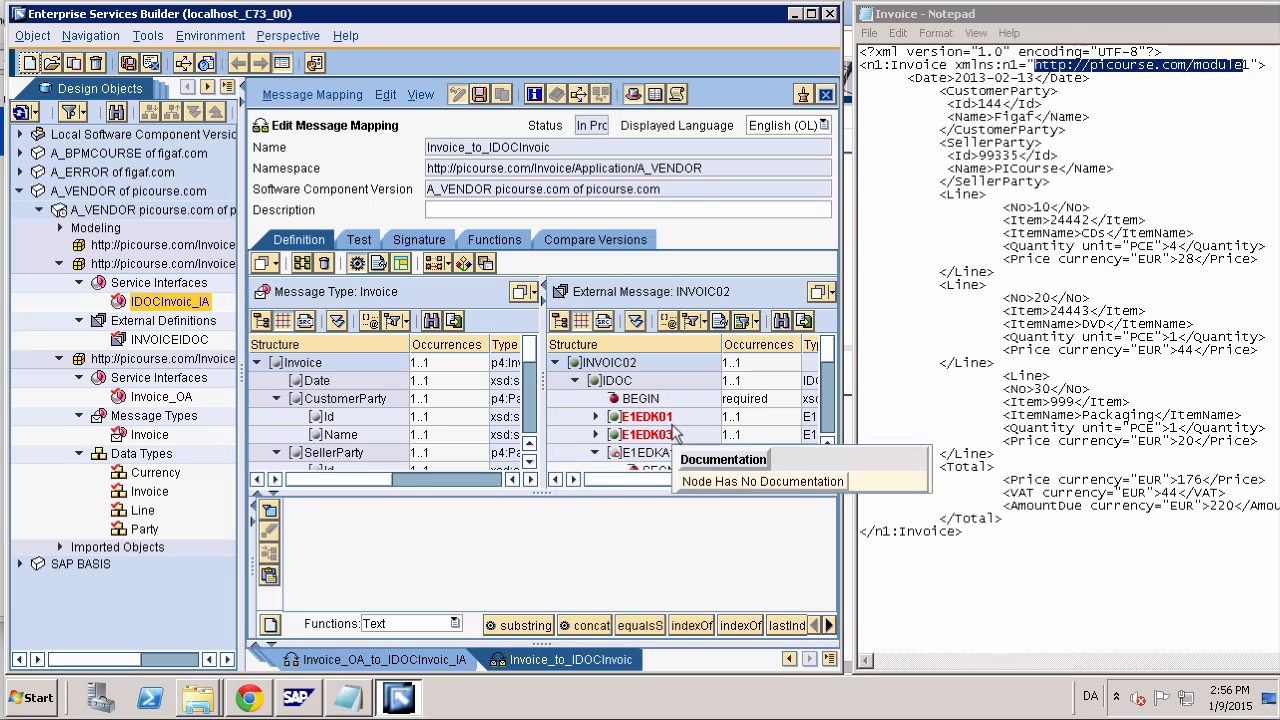
Copy the whole invoice XML from Notepad into the message mapping's test instance as source text and expand it as a tree
{"action": "left_click", "coordinate": [634, 95]}
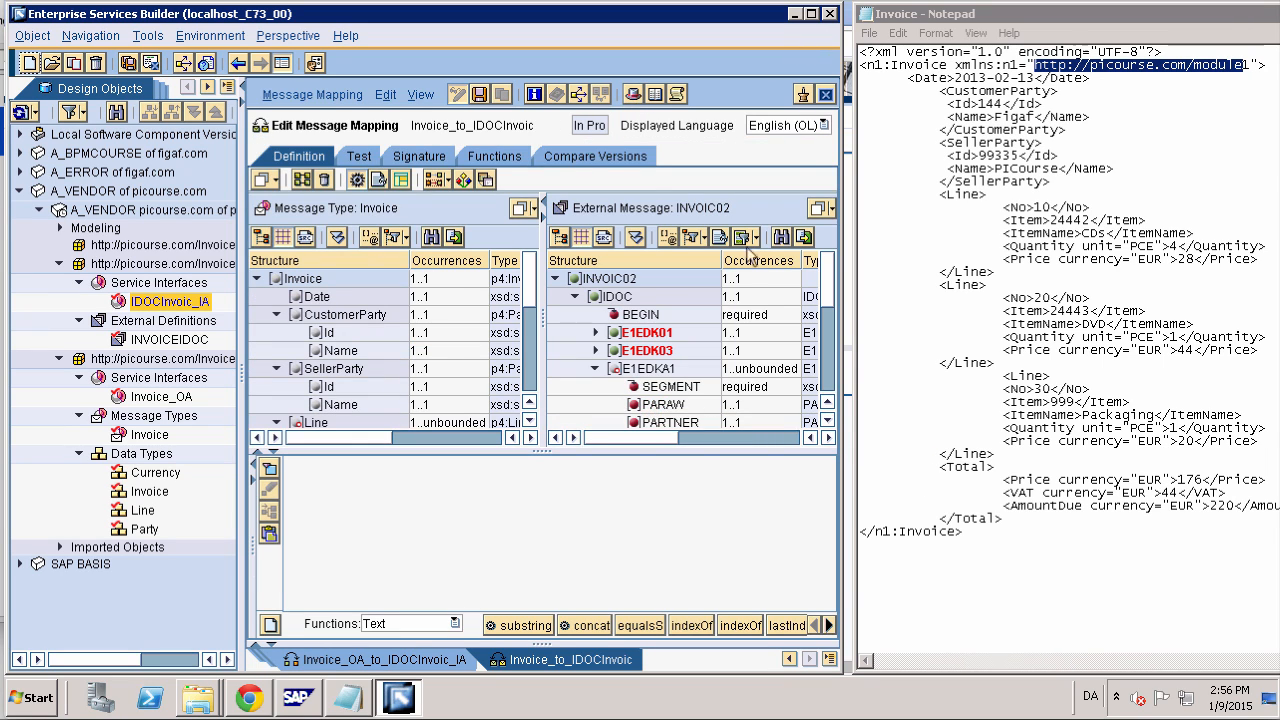
{"action": "left_click", "coordinate": [948, 200]}
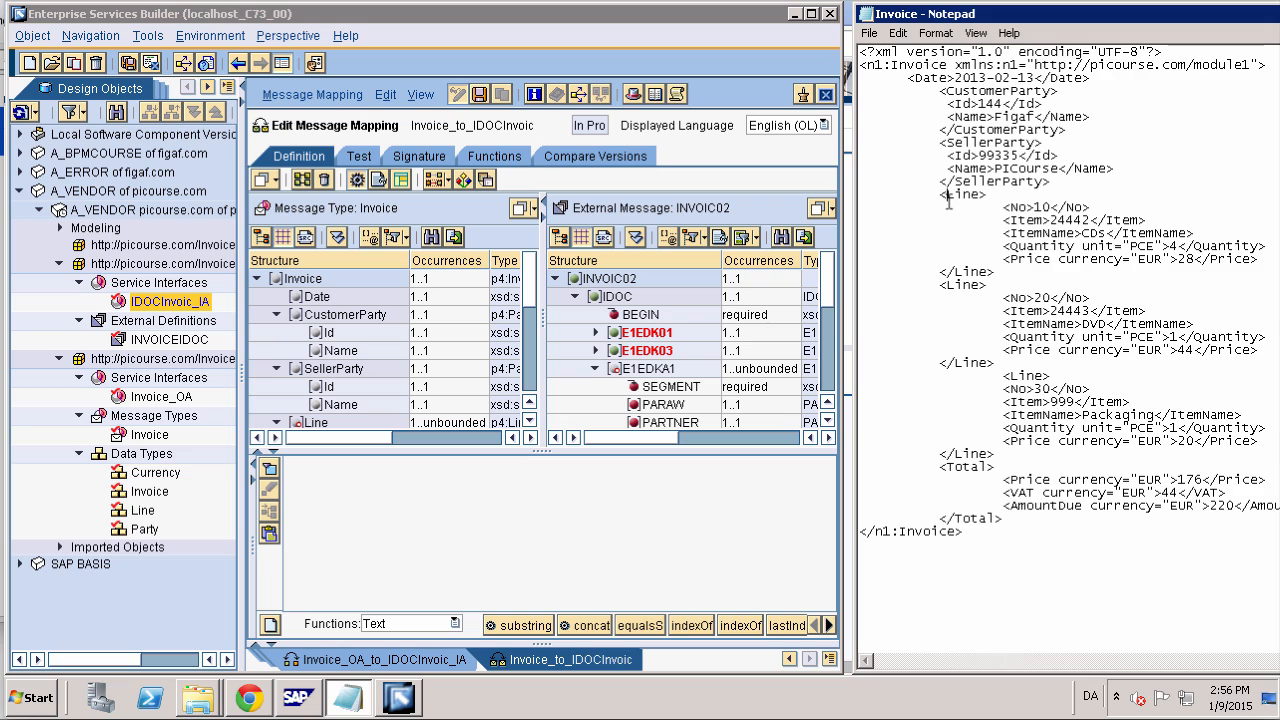
{"action": "key", "text": "ctrl+a"}
{"action": "key", "text": "ctrl+c"}
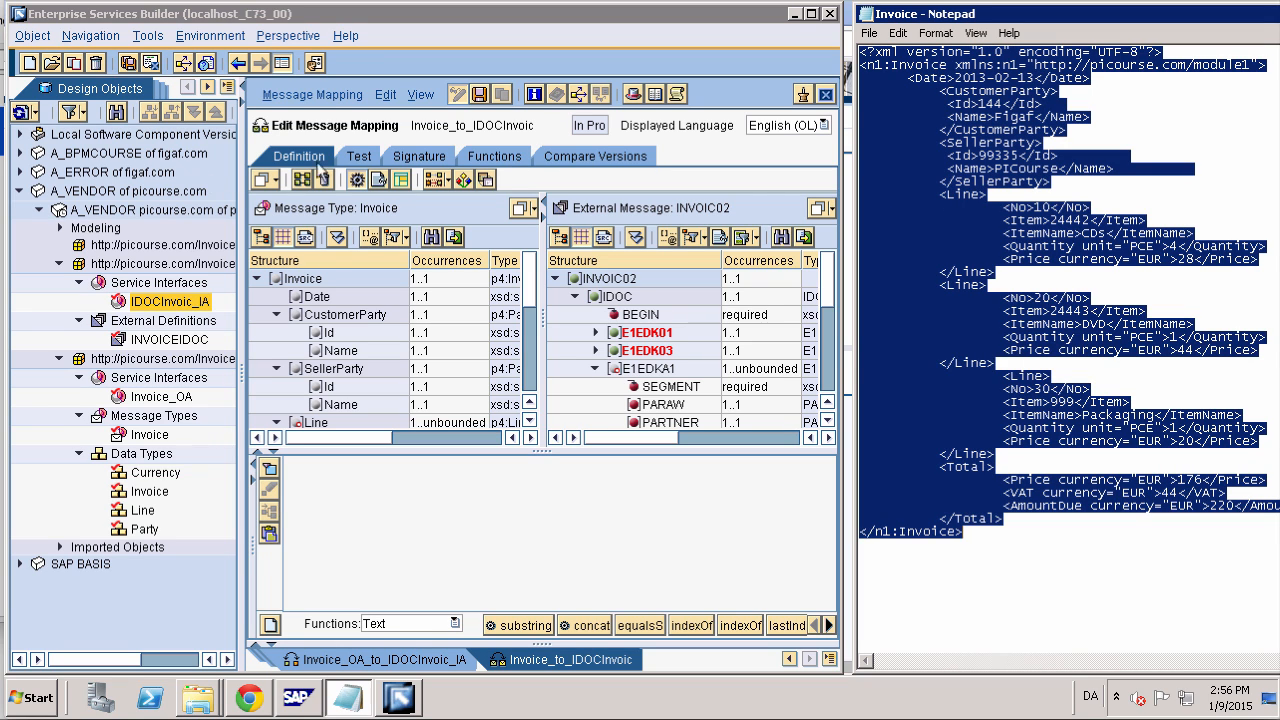
{"action": "left_click", "coordinate": [358, 158]}
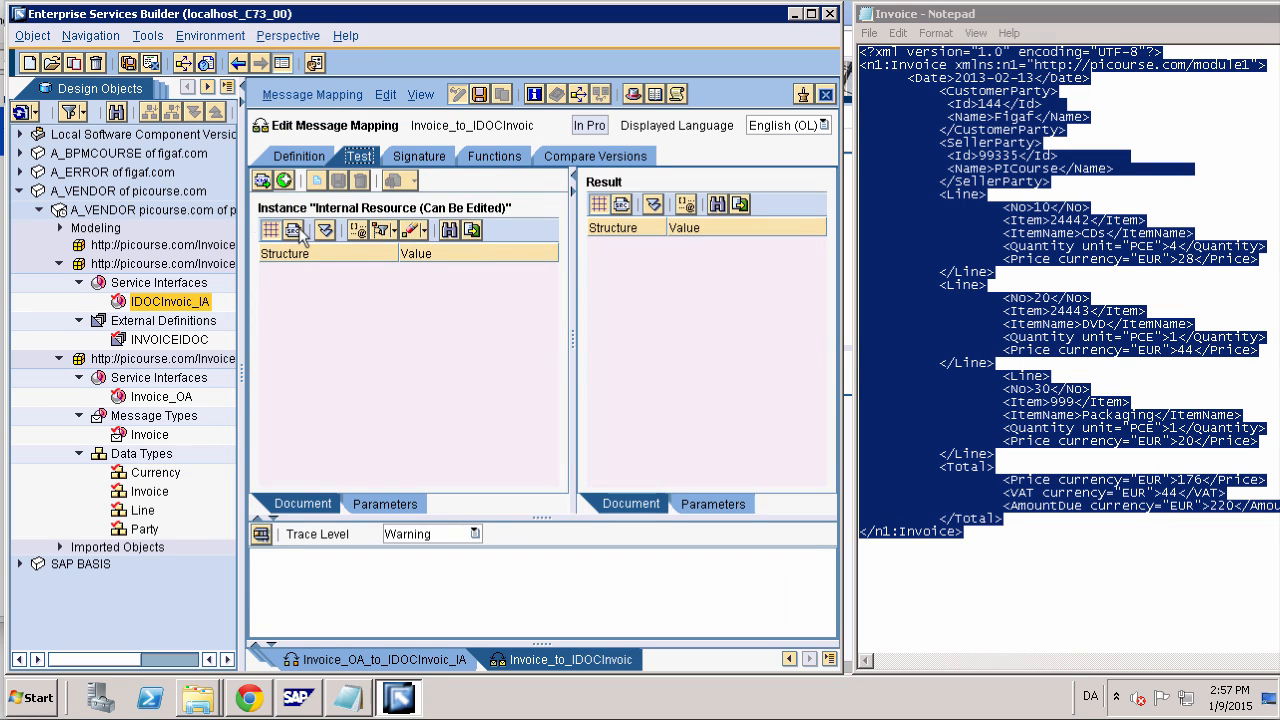
{"action": "left_click", "coordinate": [294, 229]}
{"action": "key", "text": "ctrl+a"}
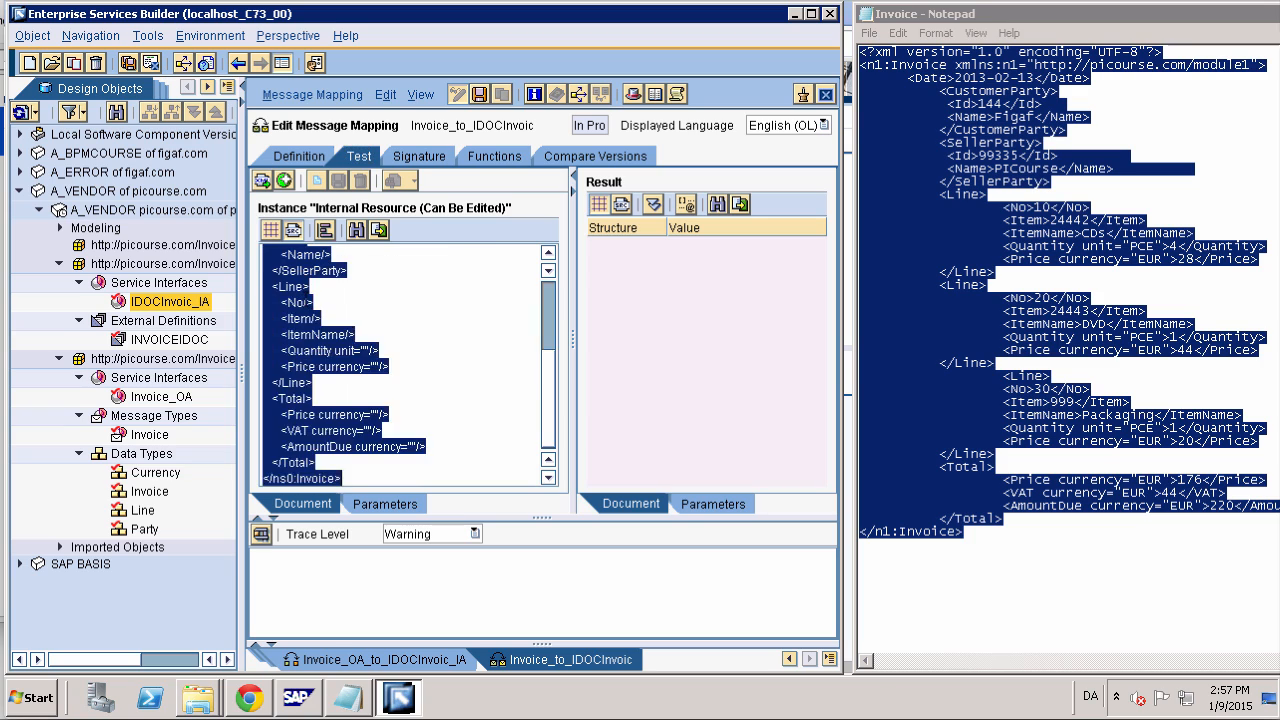
{"action": "key", "text": "ctrl+v"}
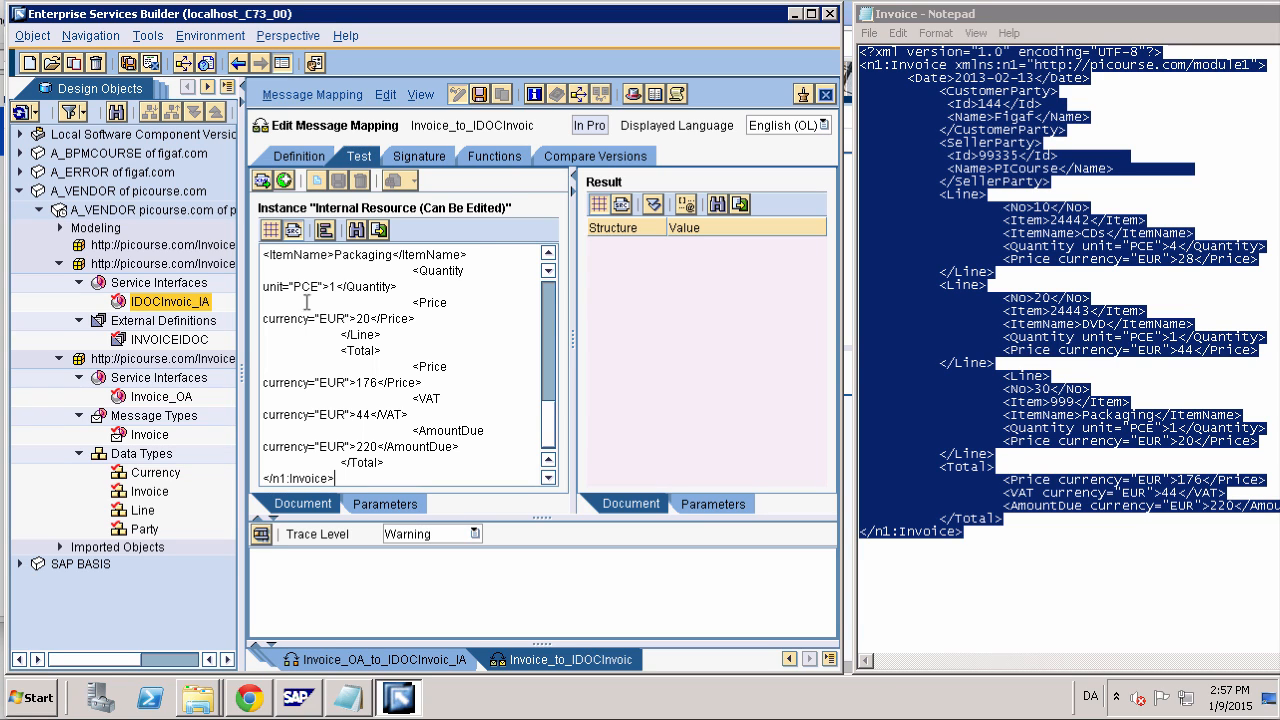
{"action": "left_click", "coordinate": [272, 229]}
{"action": "left_click", "coordinate": [327, 230]}
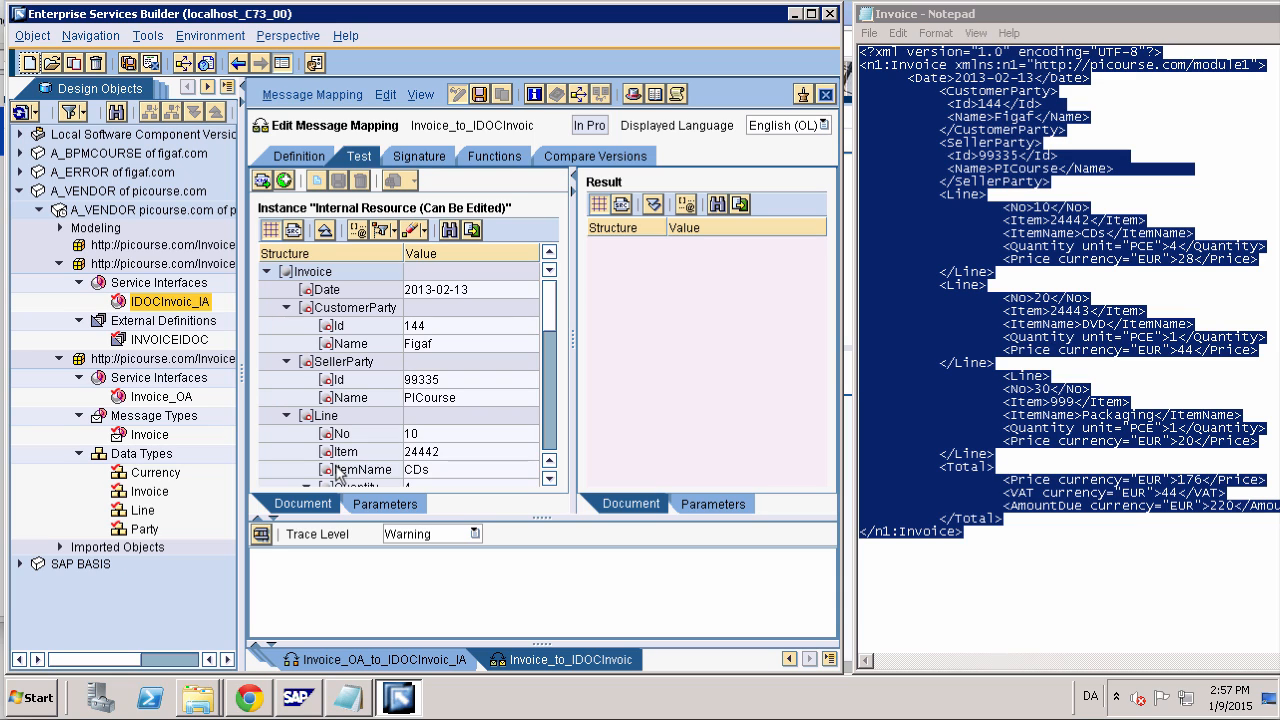
Try renaming the third Line element to Line1 in the formatted test XML and check the resulting tree structure
{"action": "left_click", "coordinate": [293, 230]}
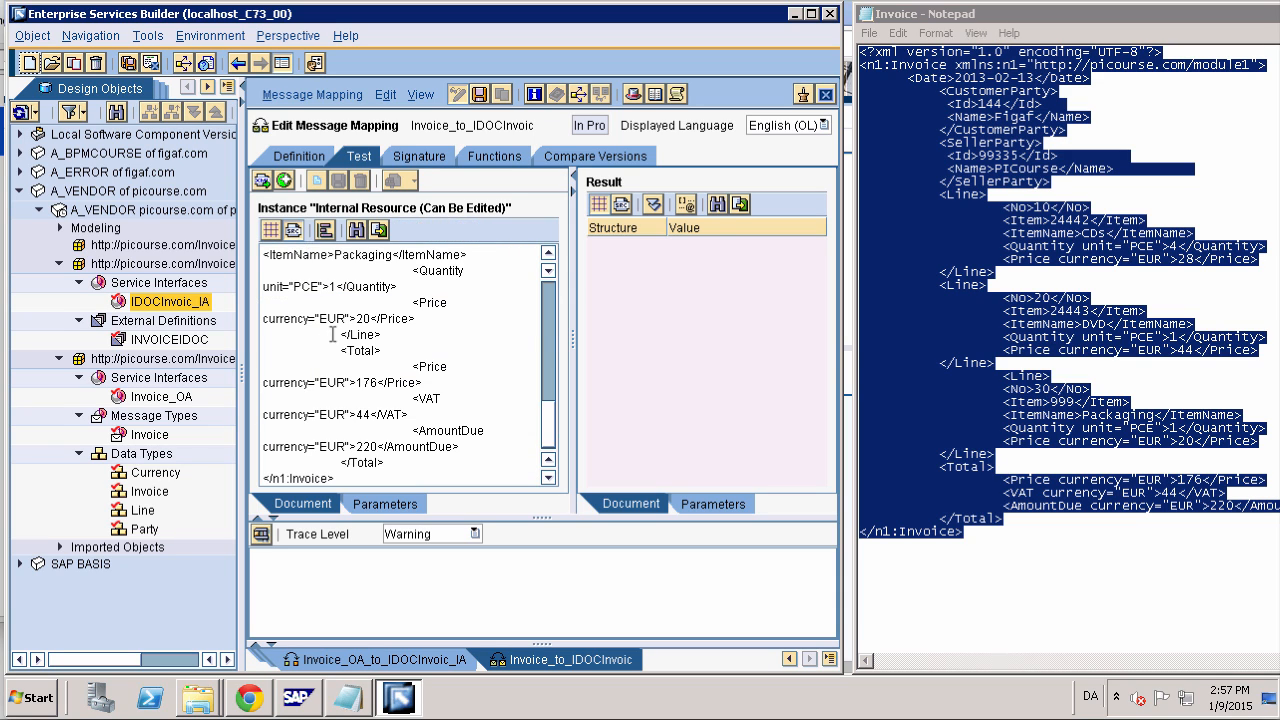
{"action": "left_click", "coordinate": [326, 236]}
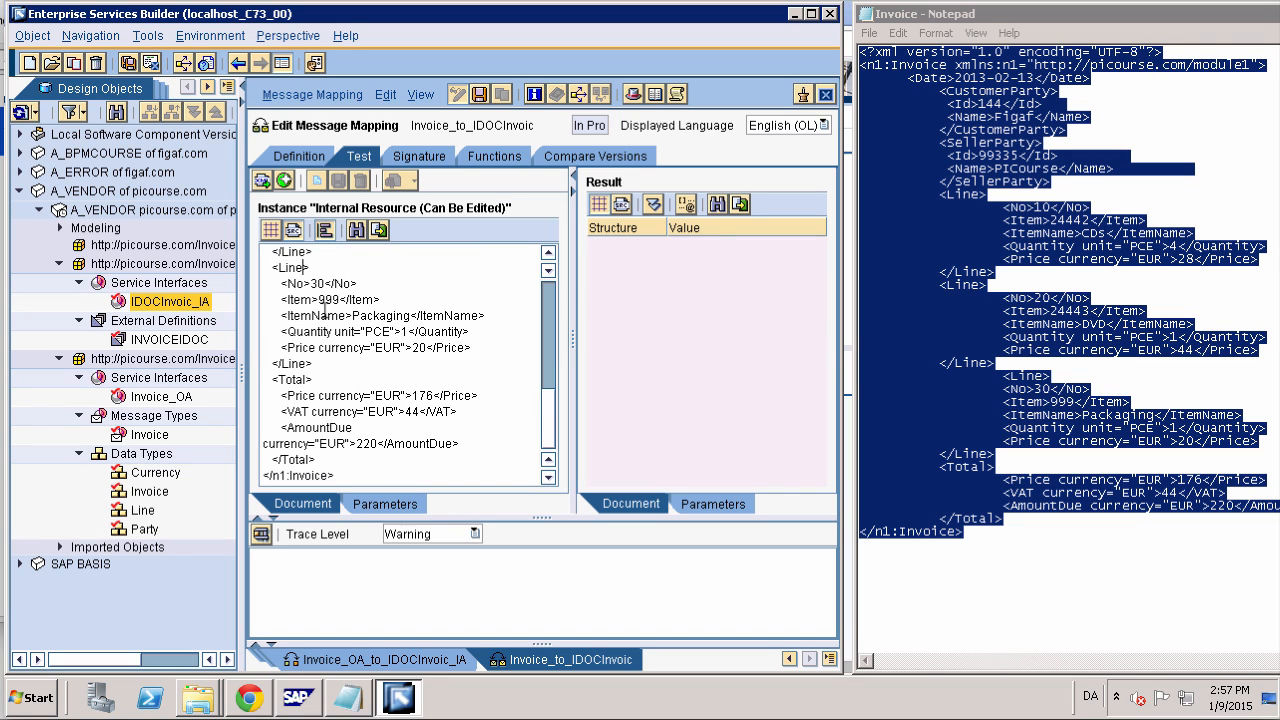
{"action": "type", "text": "1"}
{"action": "left_click", "coordinate": [271, 231]}
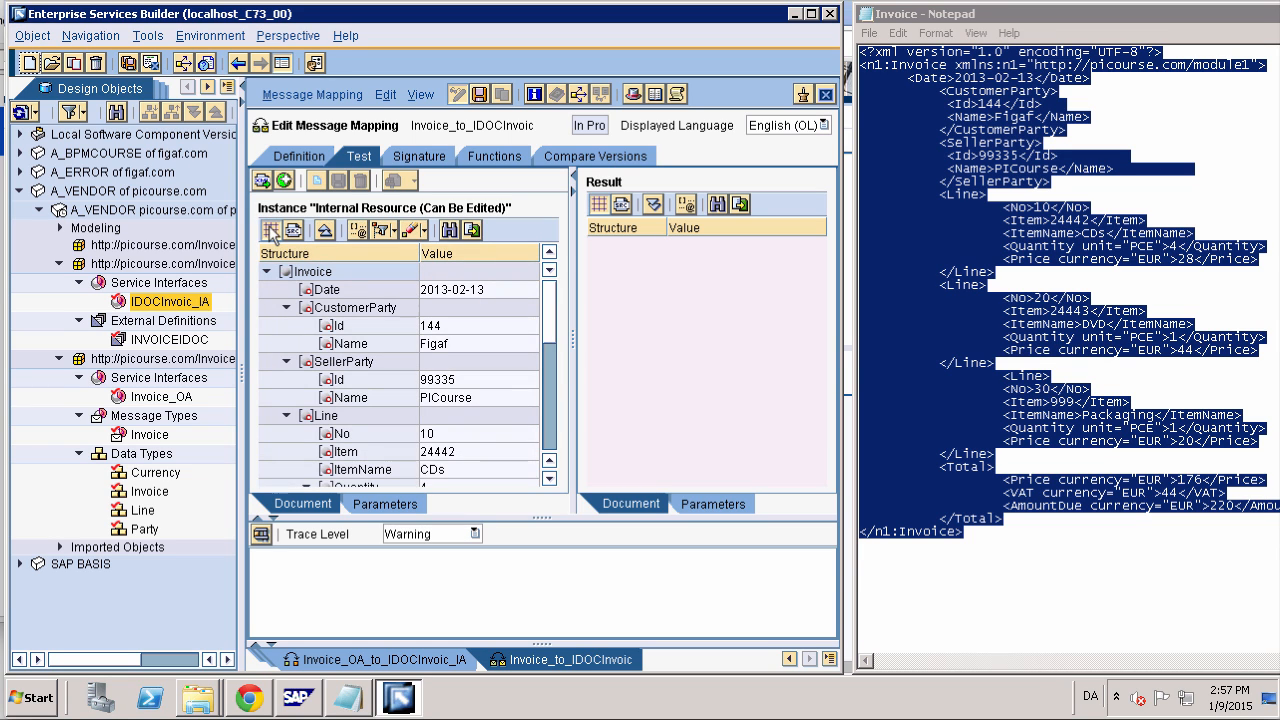
{"action": "left_click_drag", "start_coordinate": [550, 305], "coordinate": [538, 370]}
{"action": "scroll", "coordinate": [538, 370], "scroll_direction": "down", "scroll_amount": 5}
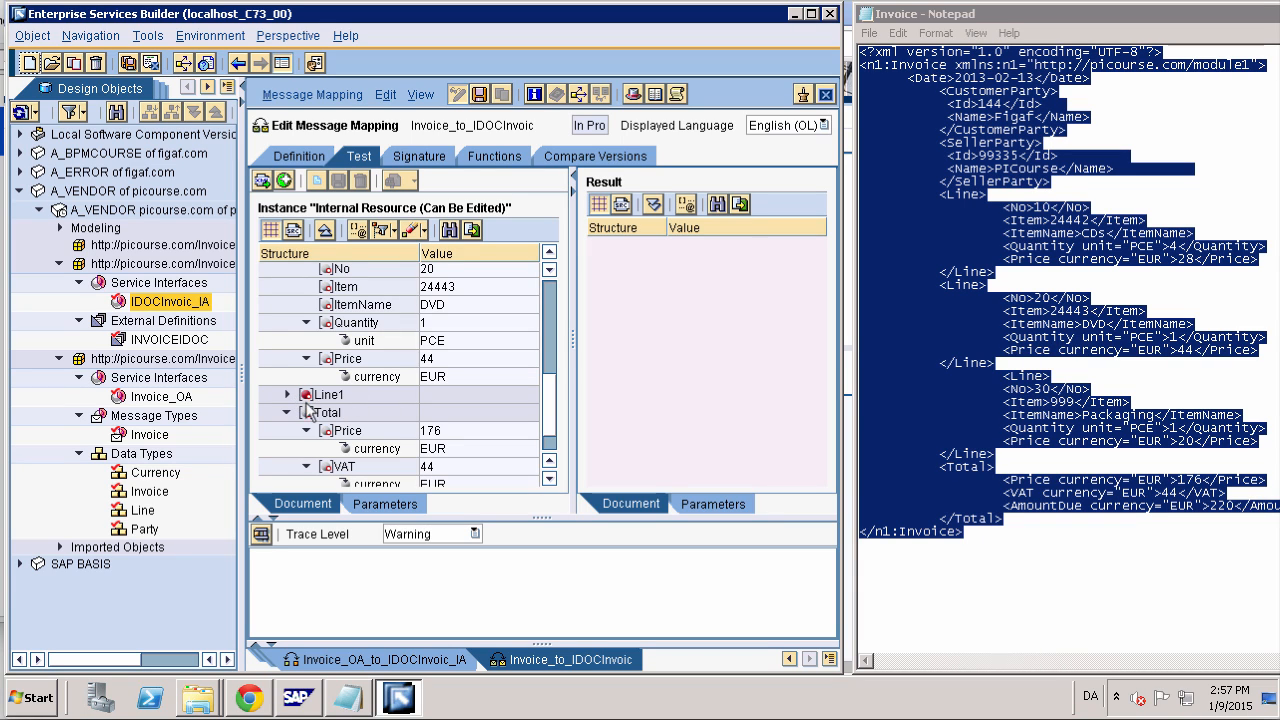
Replace the altered test XML with the originally copied invoice XML
{"action": "left_click", "coordinate": [292, 231]}
{"action": "key", "text": "ctrl+a"}
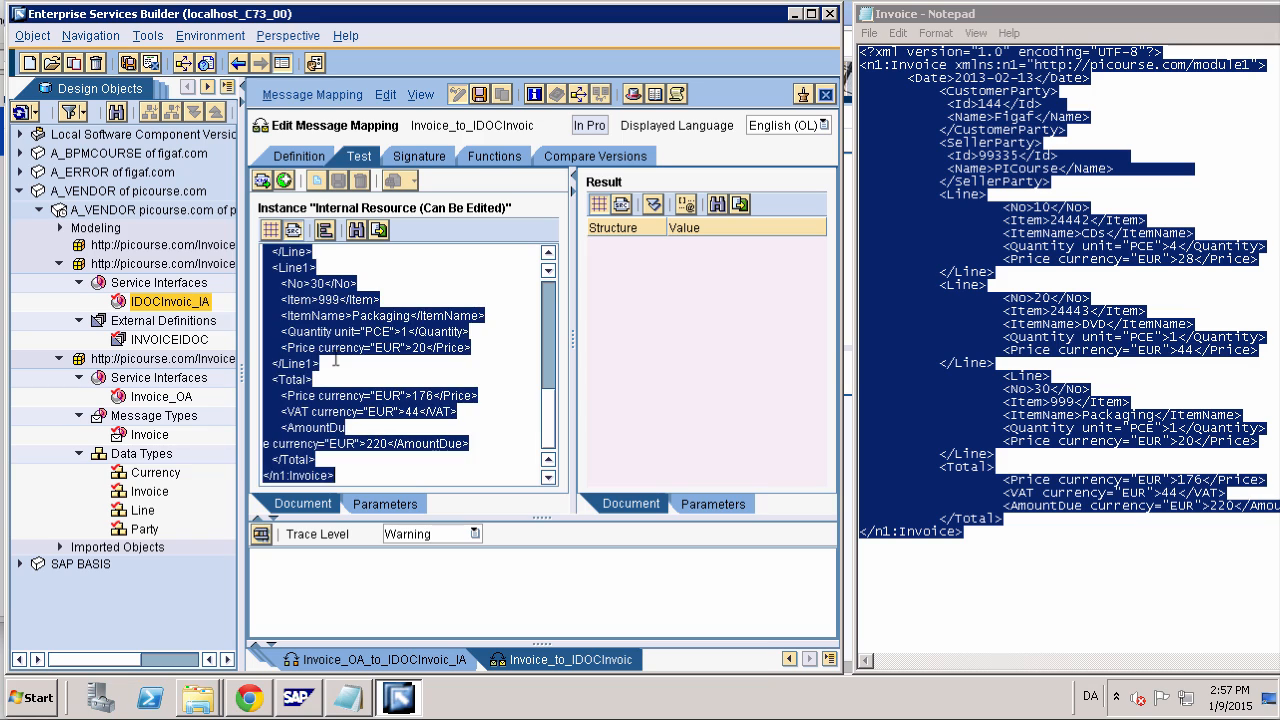
{"action": "key", "text": "Delete"}
{"action": "key", "text": "ctrl+v"}
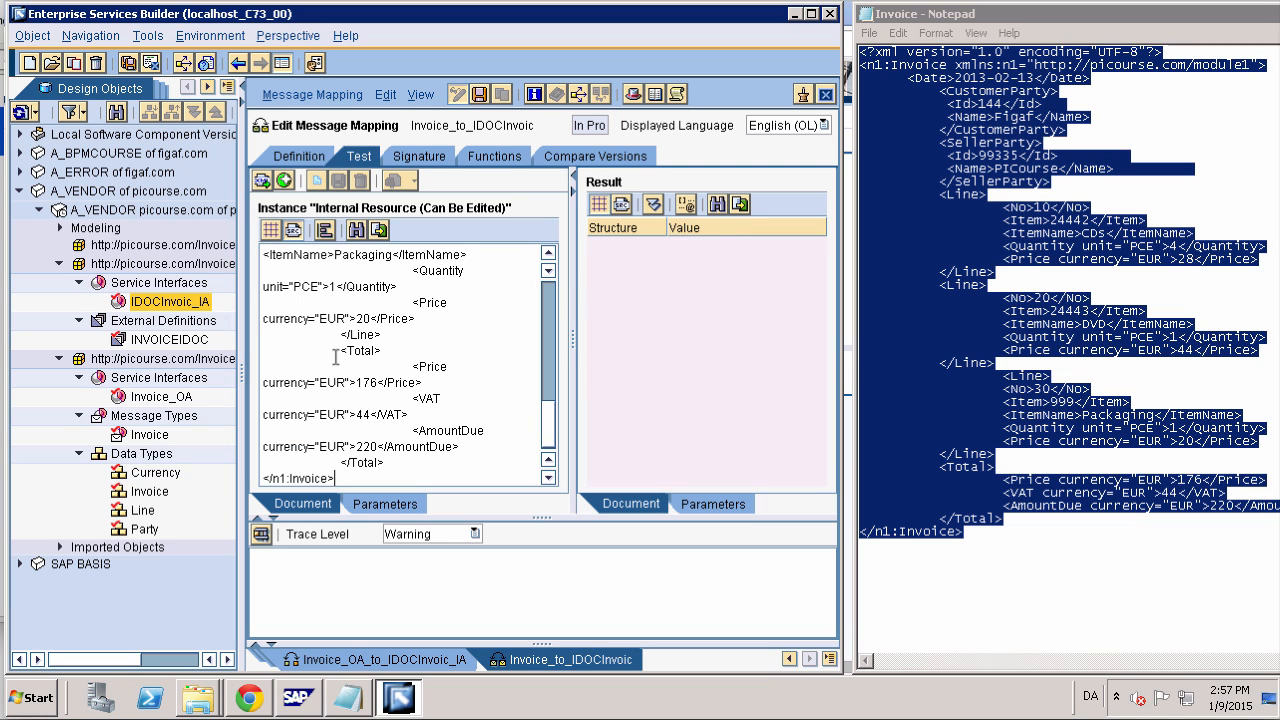
Map a constant with value 1 to the BEGIN attribute of the IDOC node in the mapping definition
{"action": "left_click", "coordinate": [293, 158]}
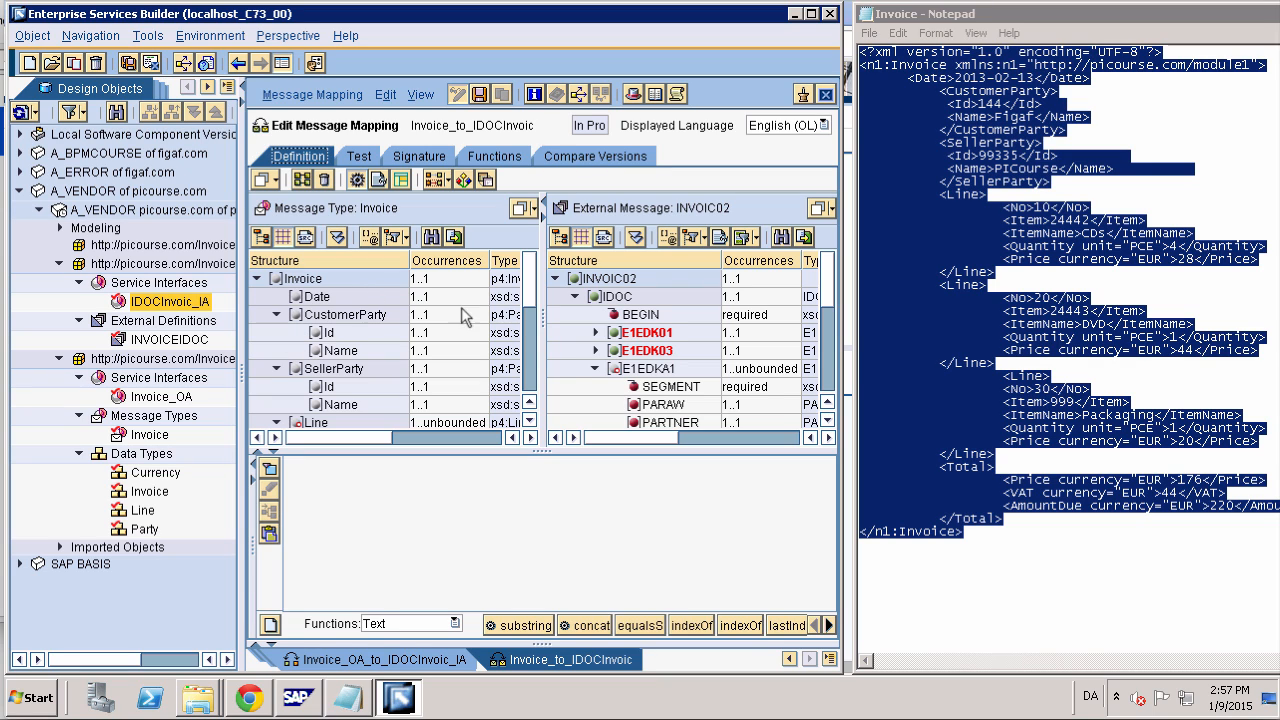
{"action": "double_click", "coordinate": [614, 318]}
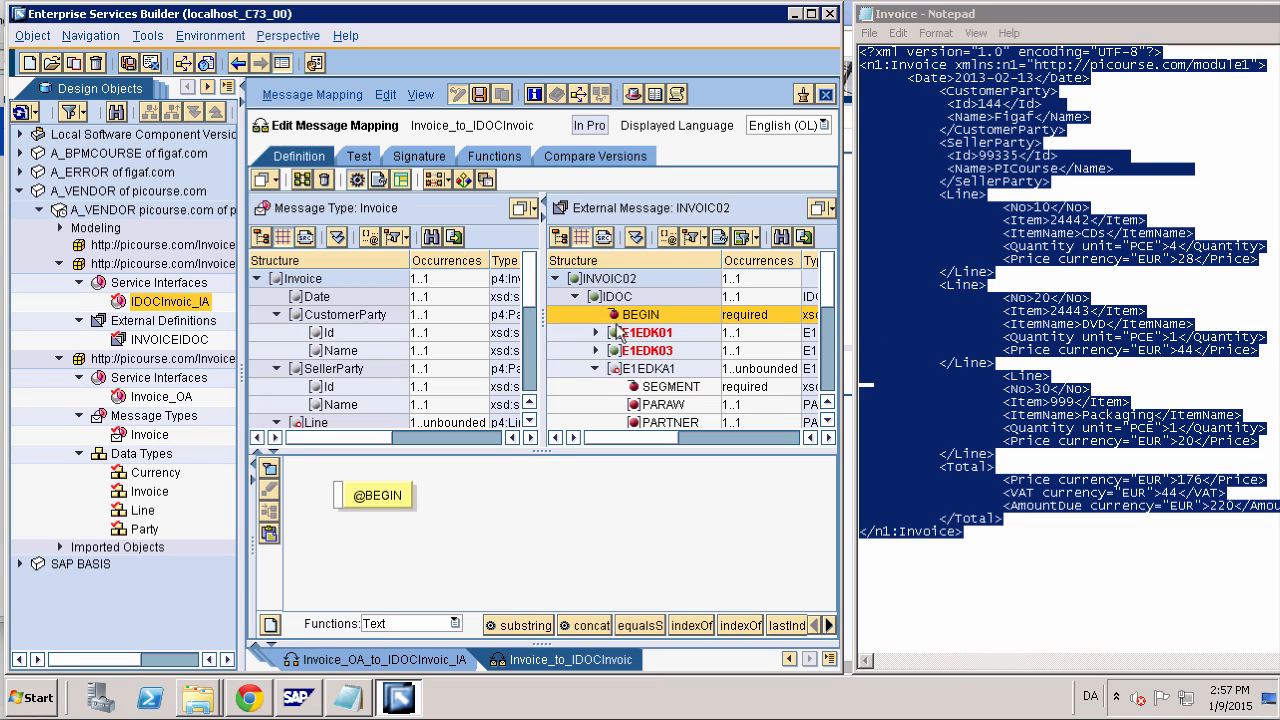
{"action": "left_click", "coordinate": [420, 622]}
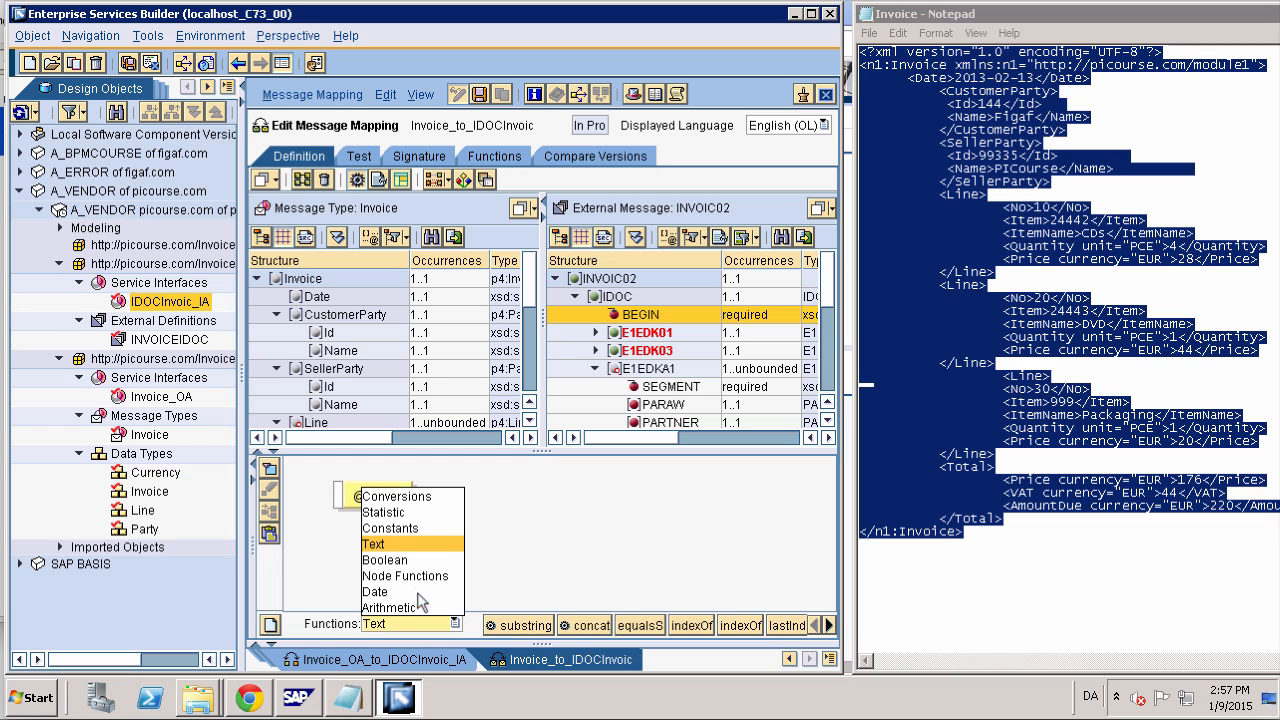
{"action": "left_click", "coordinate": [410, 528]}
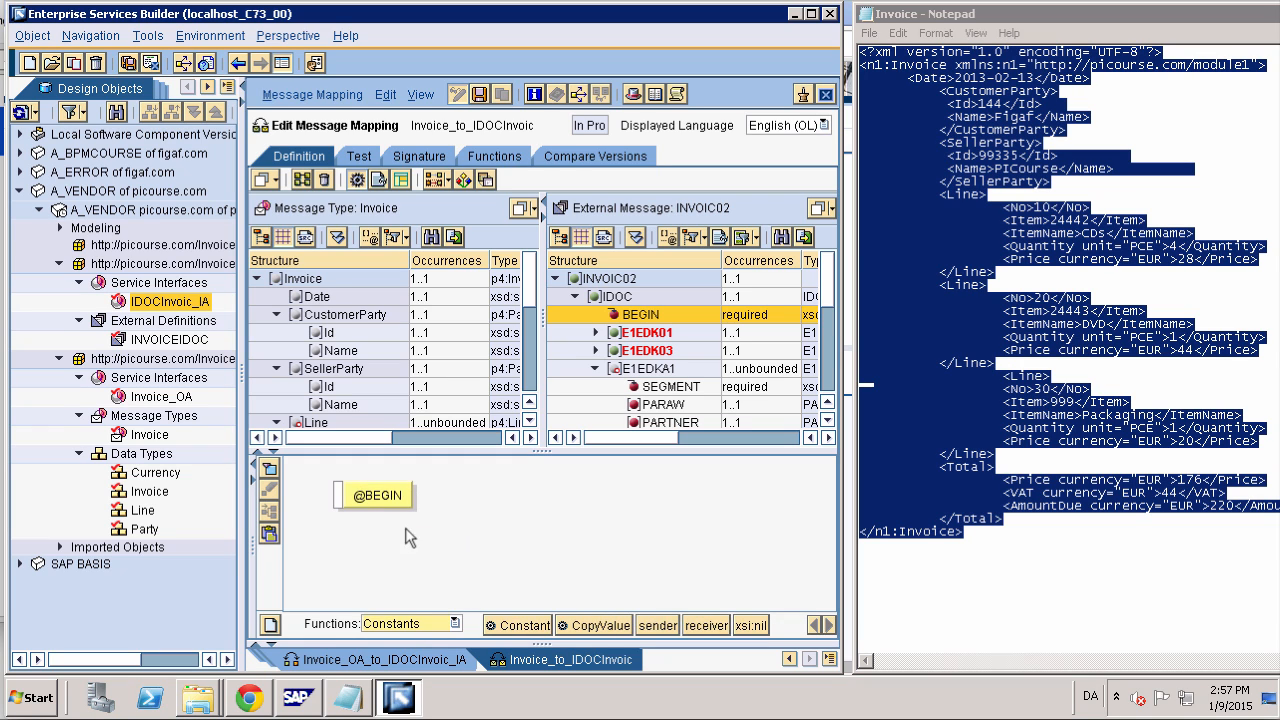
{"action": "left_click_drag", "start_coordinate": [521, 627], "coordinate": [482, 538]}
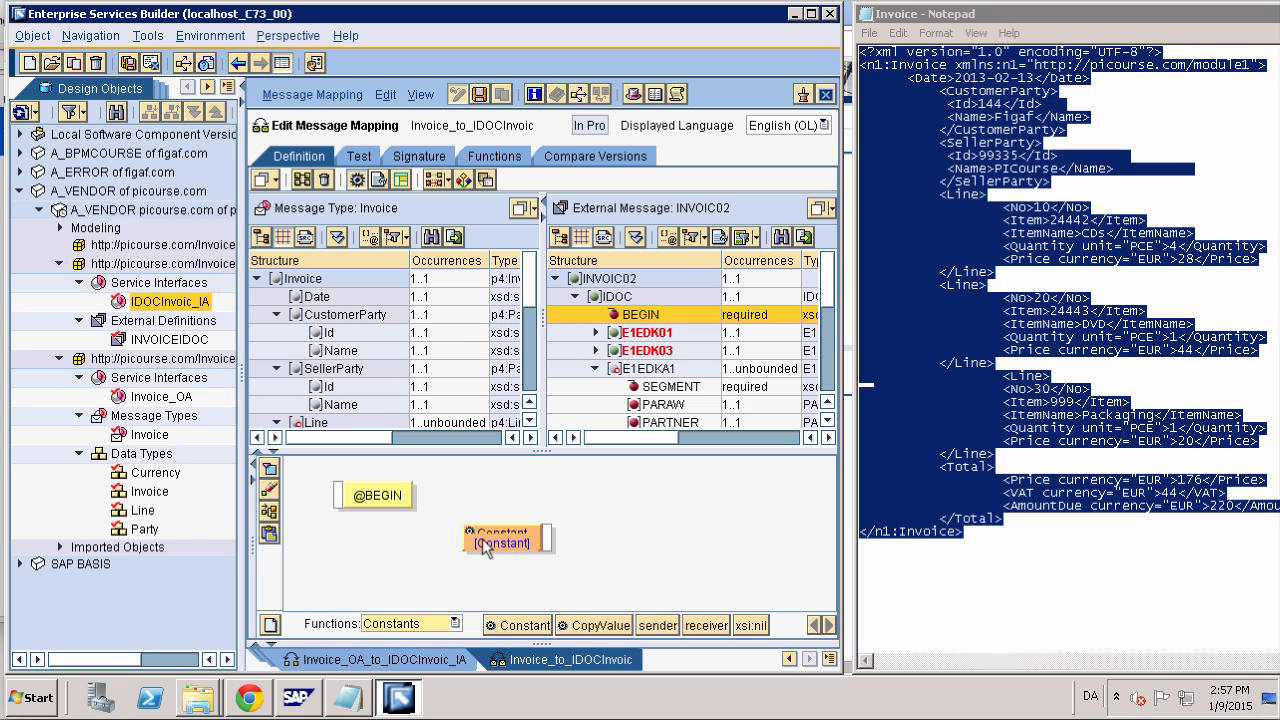
{"action": "double_click", "coordinate": [482, 538]}
{"action": "type", "text": "1"}
{"action": "key", "text": "Return"}
{"action": "left_click_drag", "start_coordinate": [547, 537], "coordinate": [341, 498]}
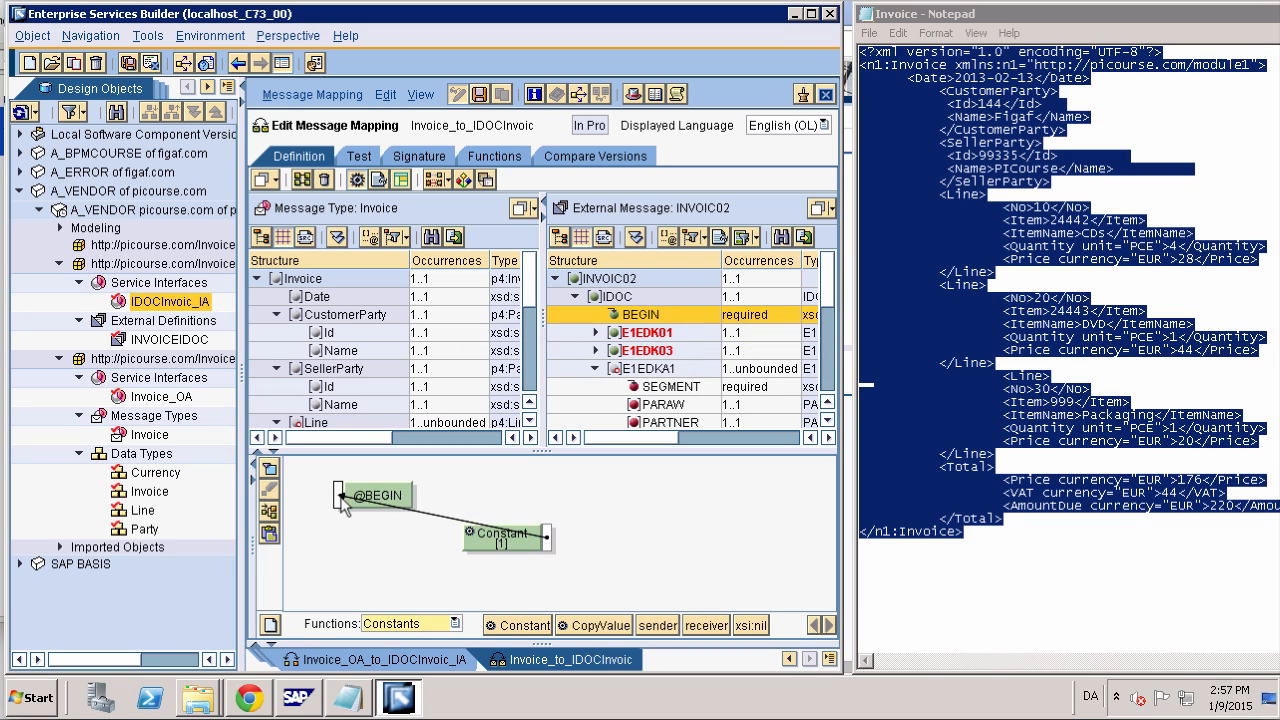
Map a constant with value 1 to the SEGMENT attribute of E1EDK01
{"action": "left_click", "coordinate": [596, 333]}
{"action": "left_click", "coordinate": [655, 352]}
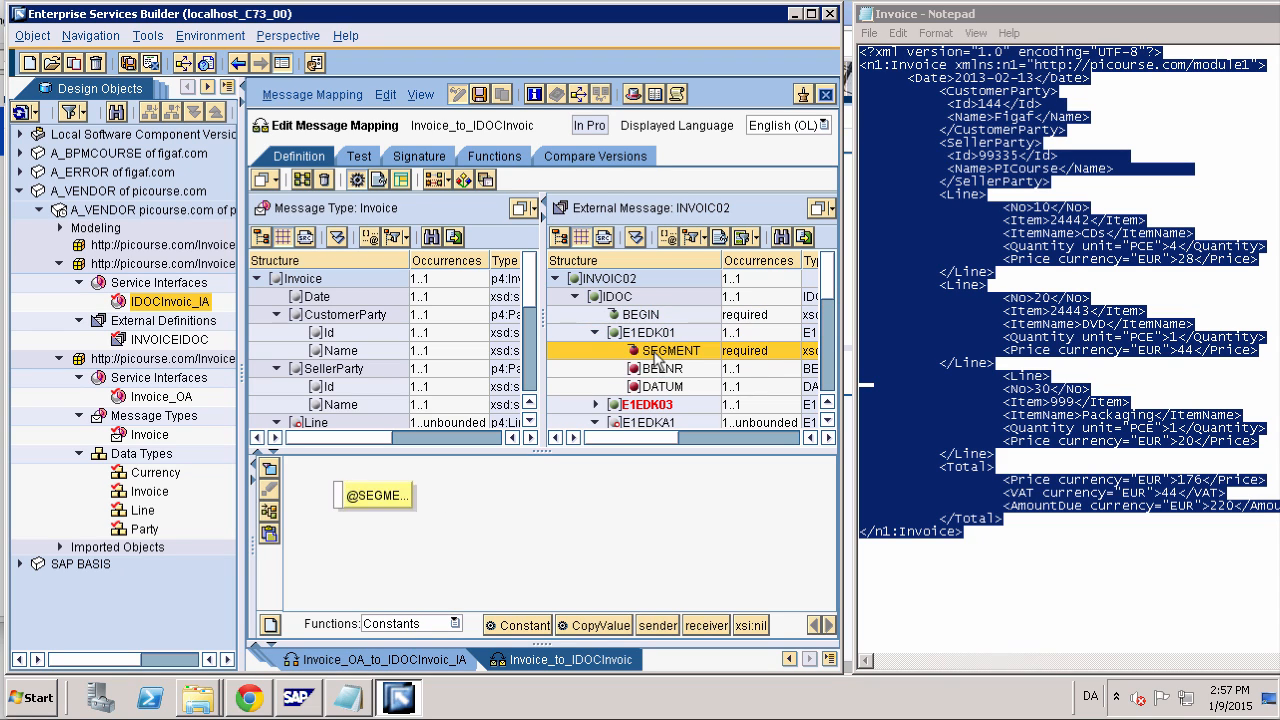
{"action": "left_click_drag", "start_coordinate": [520, 633], "coordinate": [342, 496]}
{"action": "type", "text": "1"}
{"action": "key", "text": "Return"}
Open the target field mapping for BELNR under E1EDK01
{"action": "left_click", "coordinate": [668, 370]}
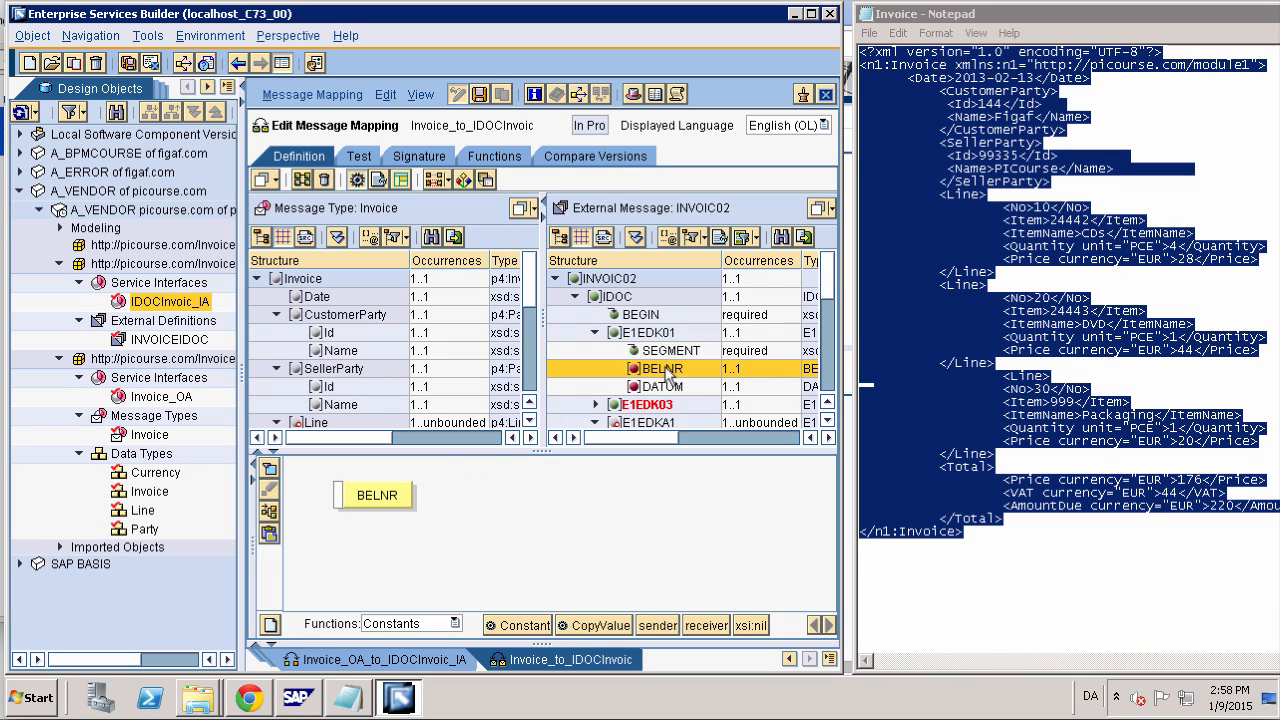
Add E1EDK01's DATUM target field and the invoice's Date source field to the mapping area alongside BELNR
{"action": "left_click", "coordinate": [662, 388]}
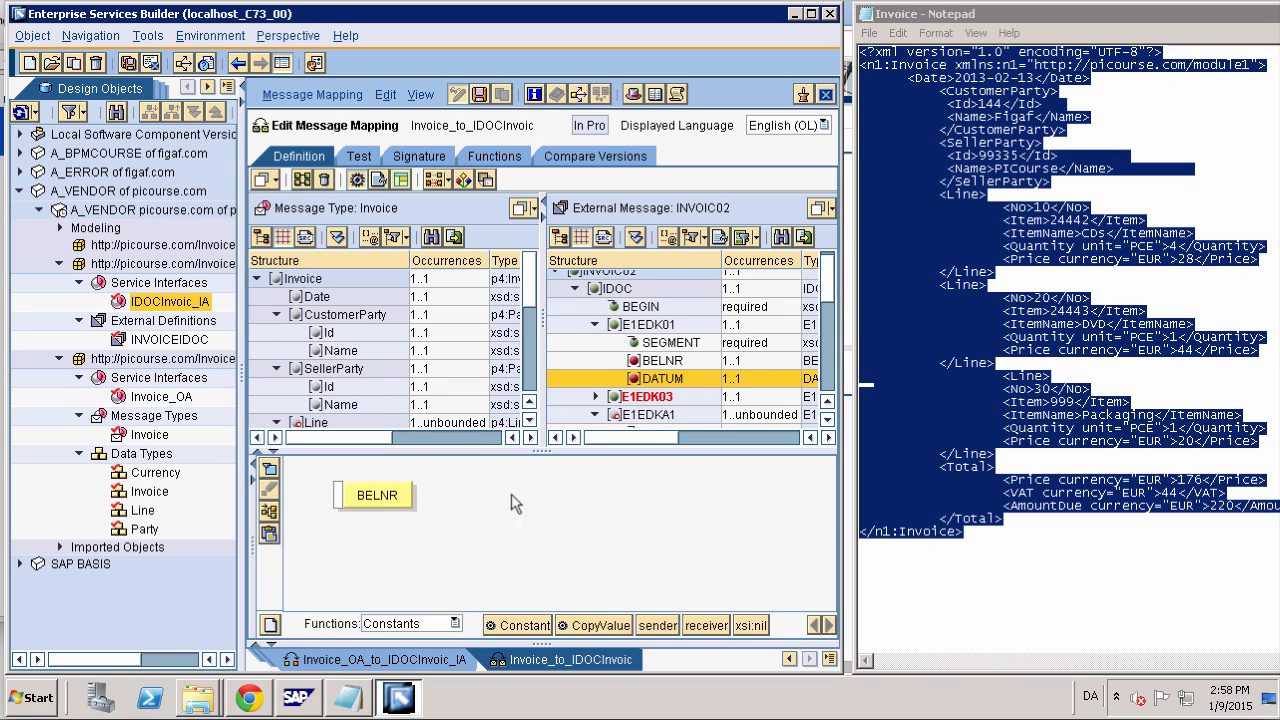
{"action": "left_click", "coordinate": [668, 362]}
{"action": "left_click_drag", "start_coordinate": [668, 380], "coordinate": [536, 538]}
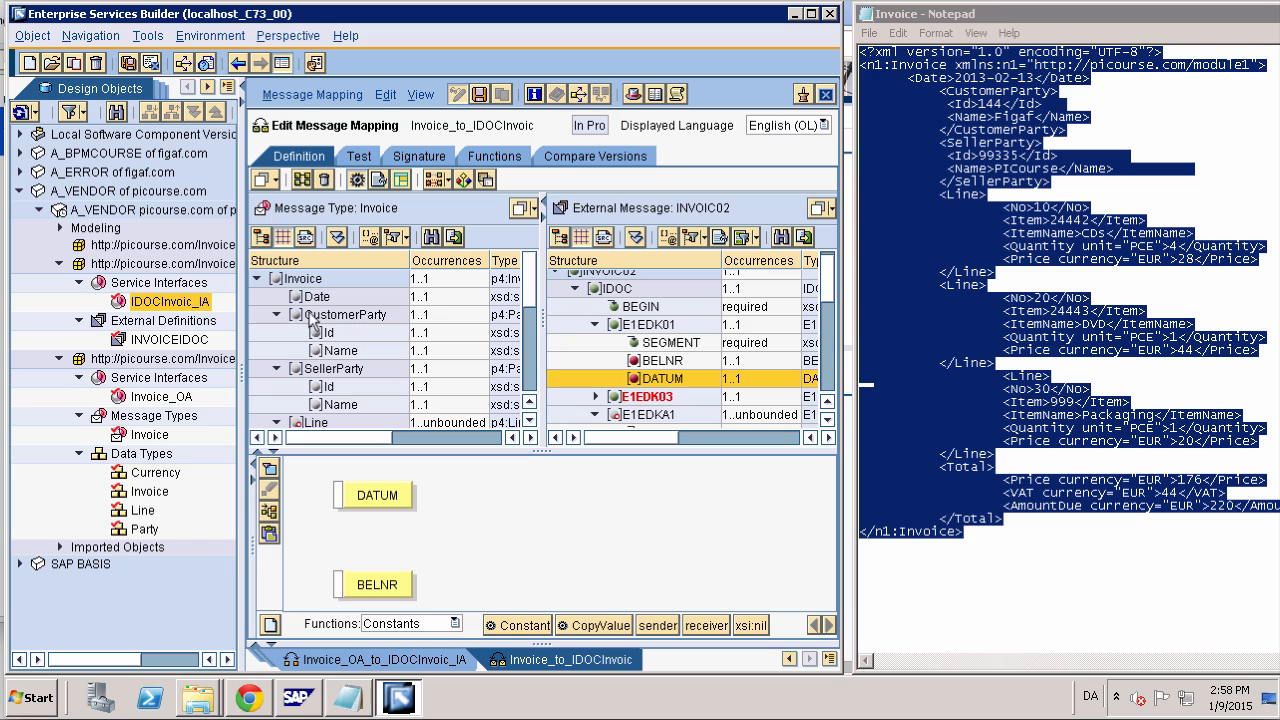
{"action": "left_click_drag", "start_coordinate": [313, 300], "coordinate": [382, 541]}
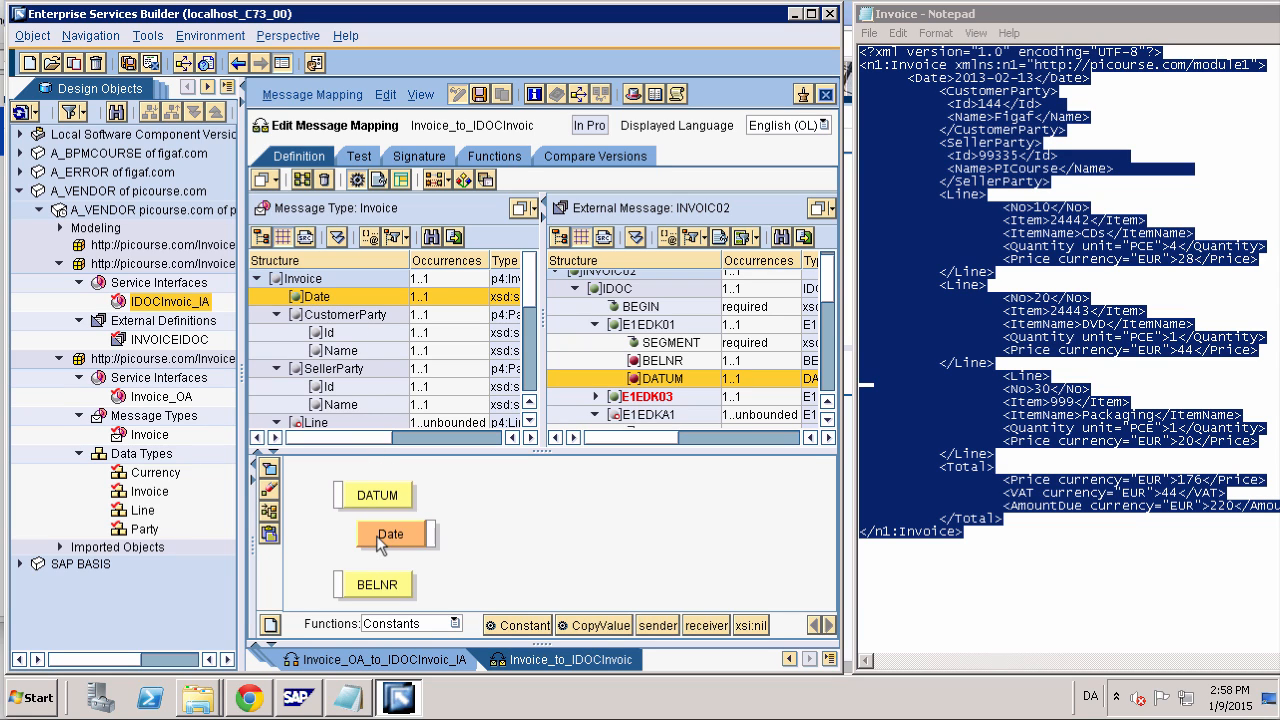
Insert a DateTrans function from the Date category into the mapping area, beside the Date source field
{"action": "left_click", "coordinate": [452, 624]}
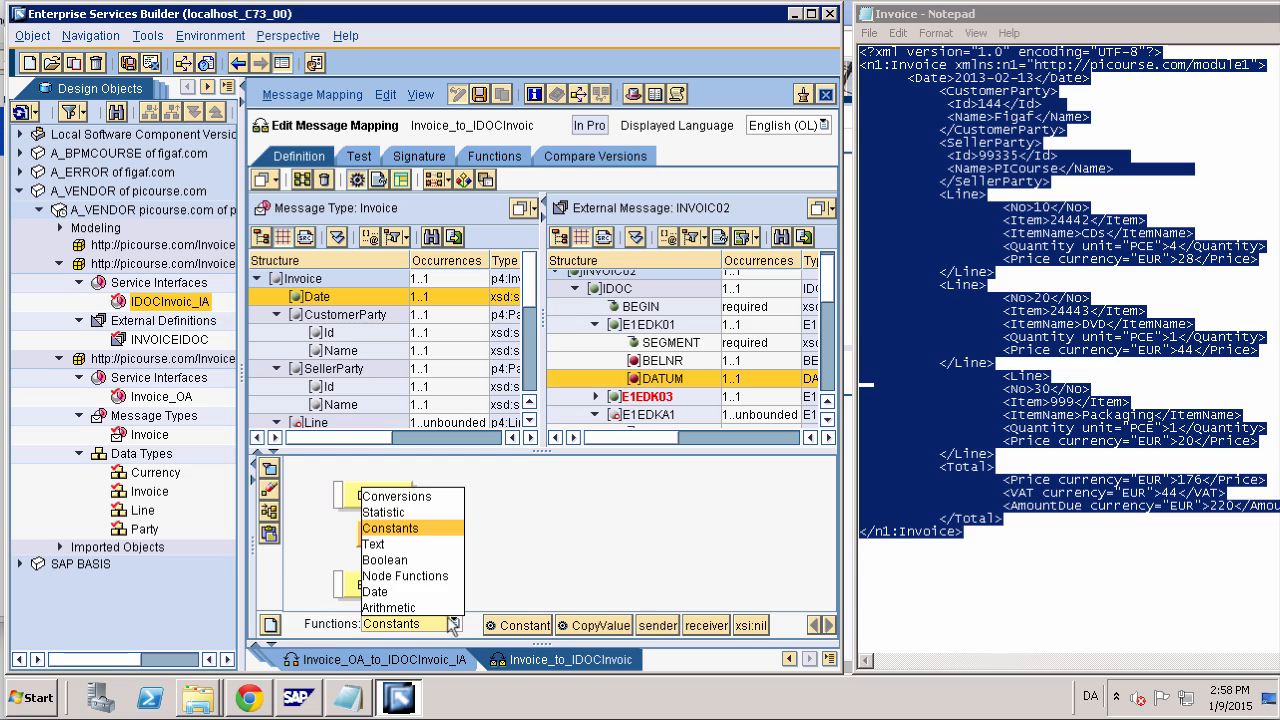
{"action": "left_click", "coordinate": [400, 592]}
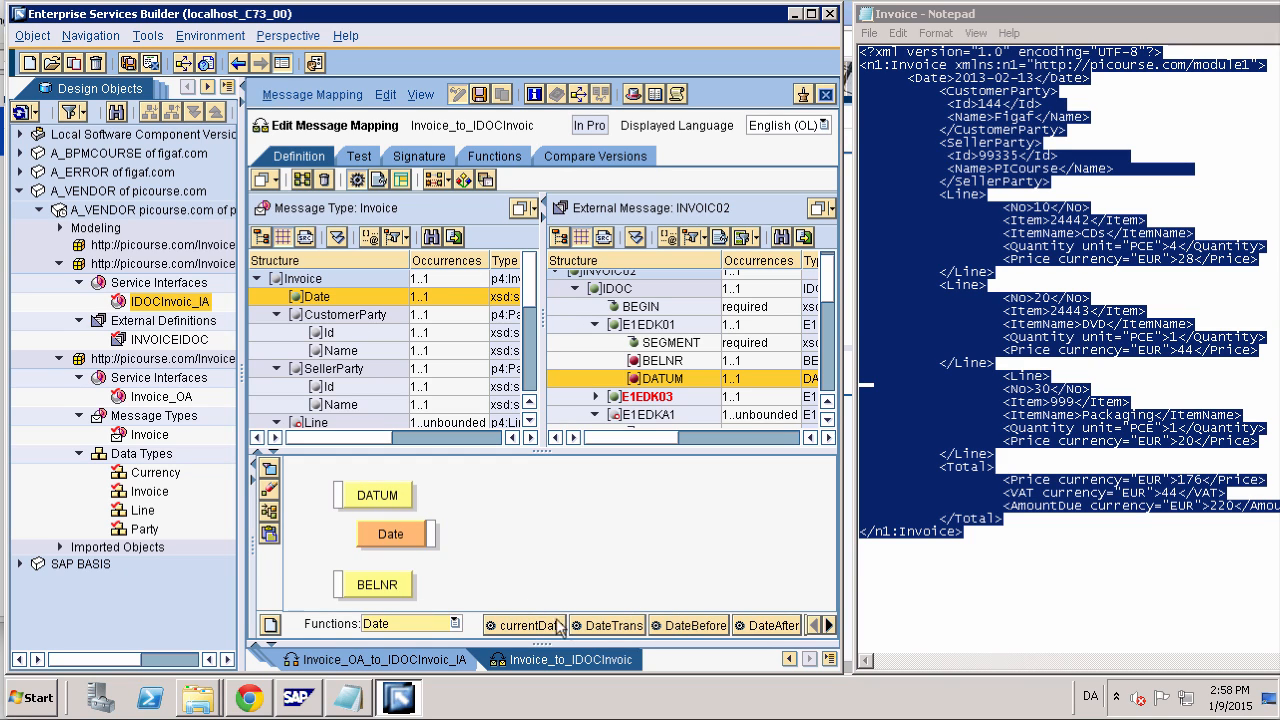
{"action": "left_click", "coordinate": [600, 628]}
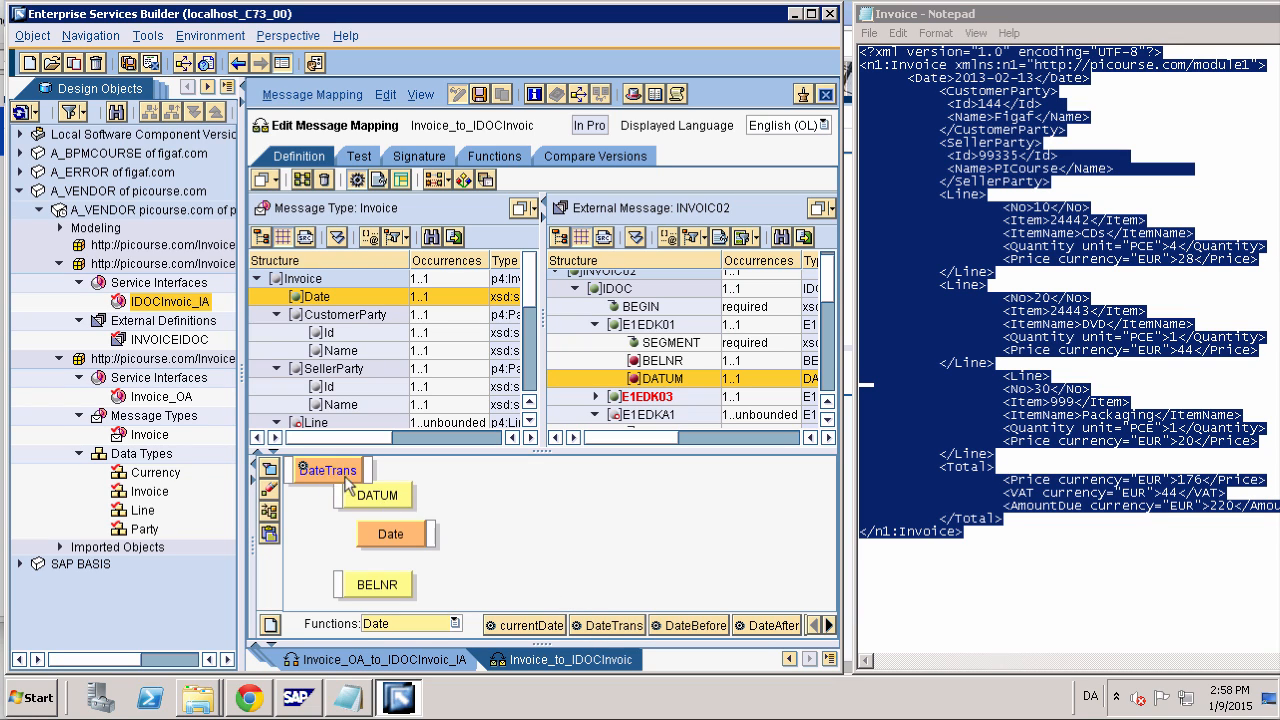
{"action": "left_click_drag", "start_coordinate": [345, 472], "coordinate": [541, 534]}
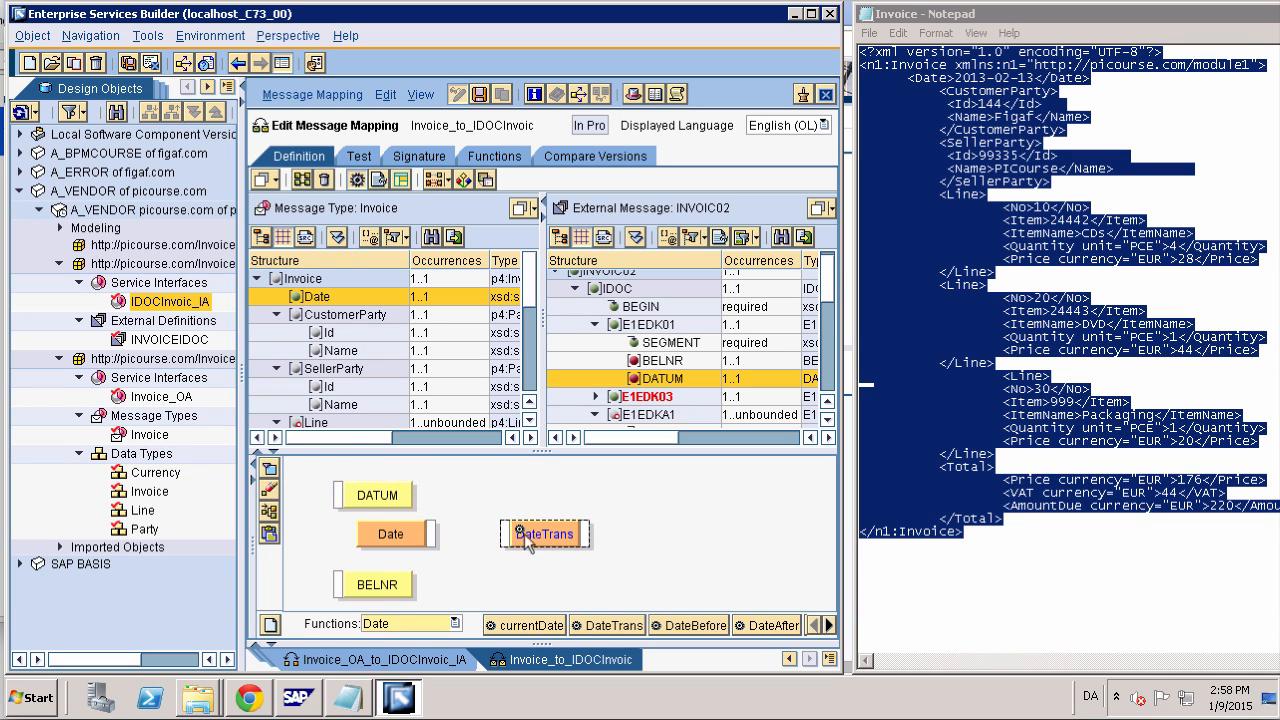
Configure DateTrans with input date format yyyy-MM-dd and output date format yyyyMMdd
{"action": "double_click", "coordinate": [527, 535]}
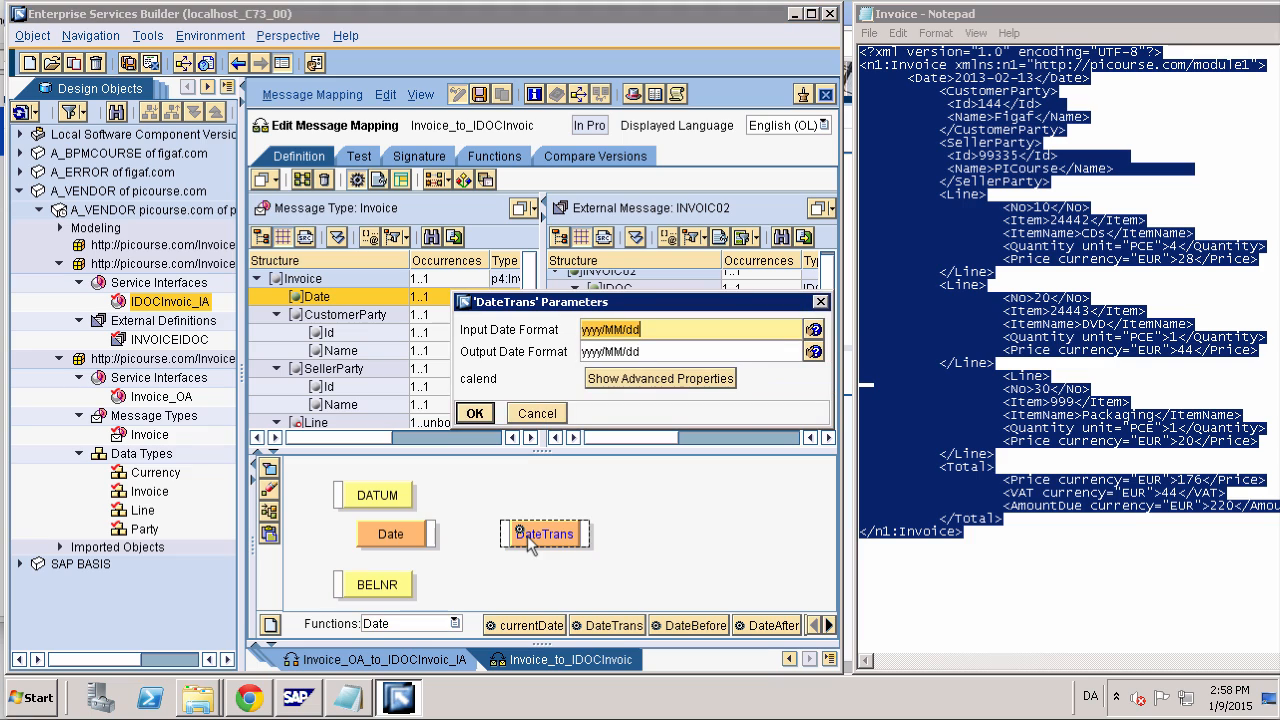
{"action": "left_click", "coordinate": [604, 329]}
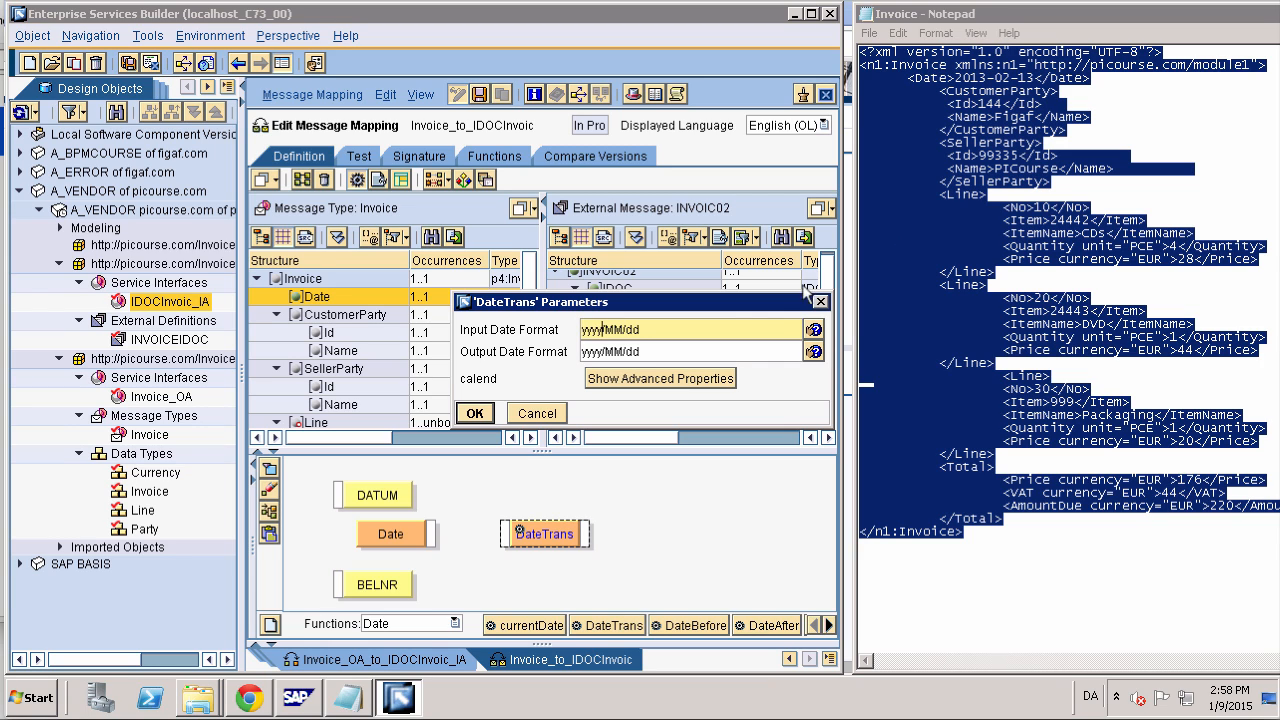
{"action": "type", "text": "-MM"}
{"action": "type", "text": "-"}
{"action": "left_click", "coordinate": [632, 348]}
{"action": "key", "text": "BackSpace"}
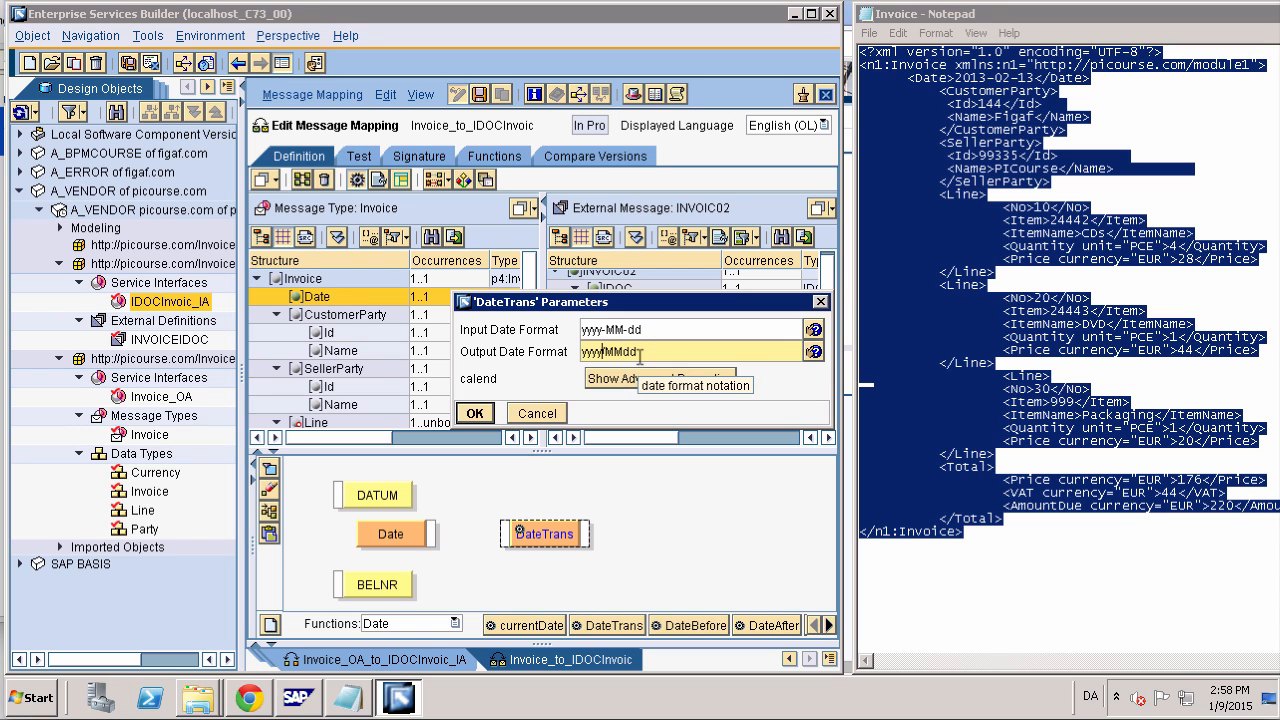
{"action": "key", "text": "Return"}
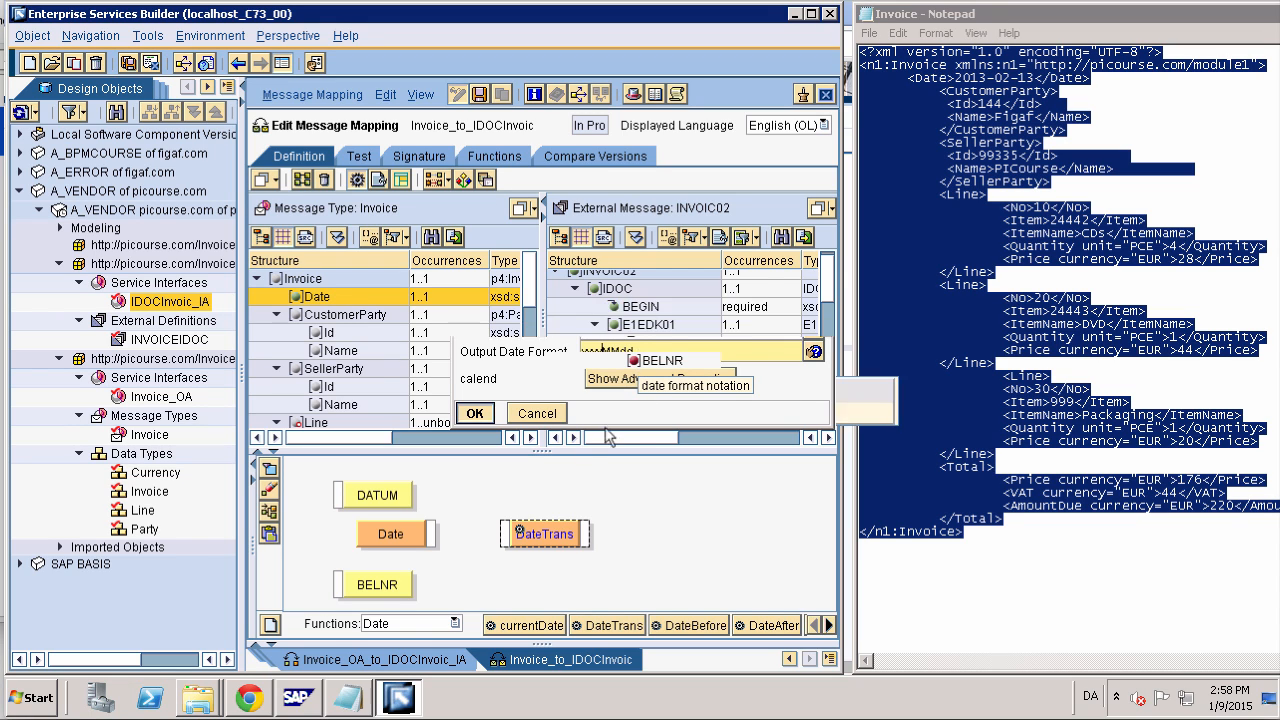
Connect Date to DateTrans and link the DateTrans output to both DATUM and BELNR
{"action": "left_click_drag", "start_coordinate": [432, 536], "coordinate": [504, 536]}
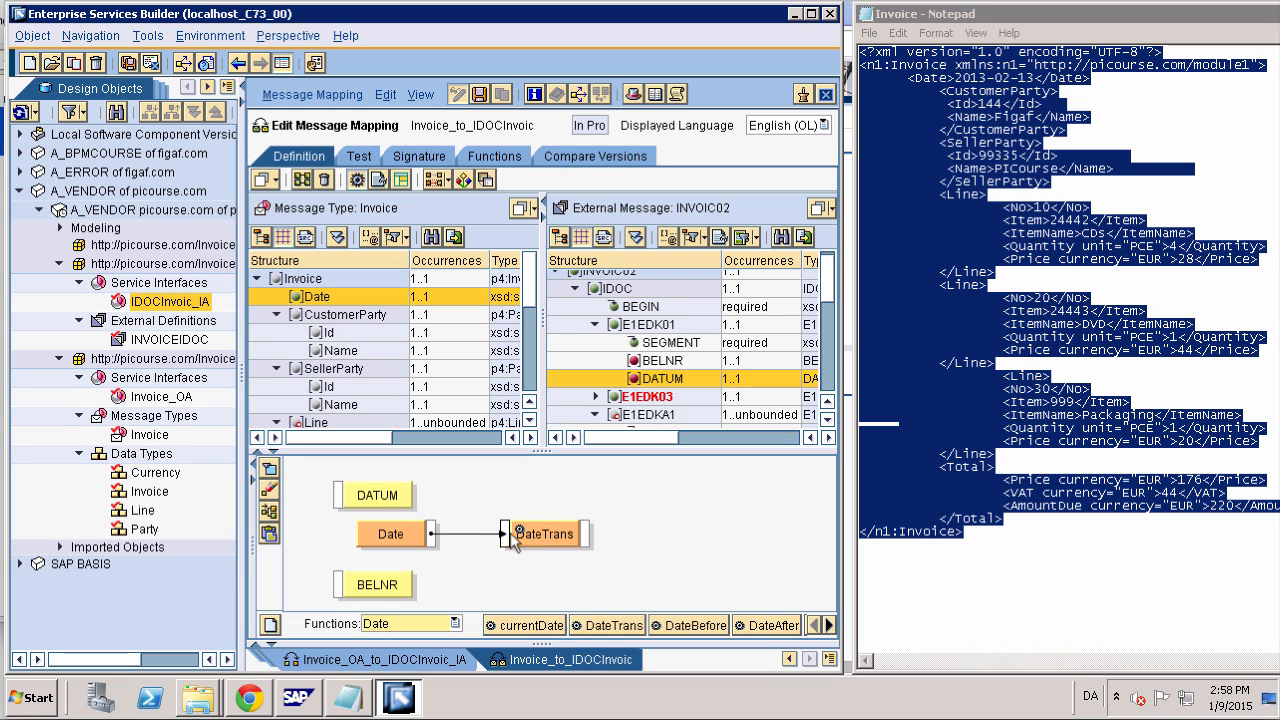
{"action": "left_click_drag", "start_coordinate": [586, 534], "coordinate": [340, 500]}
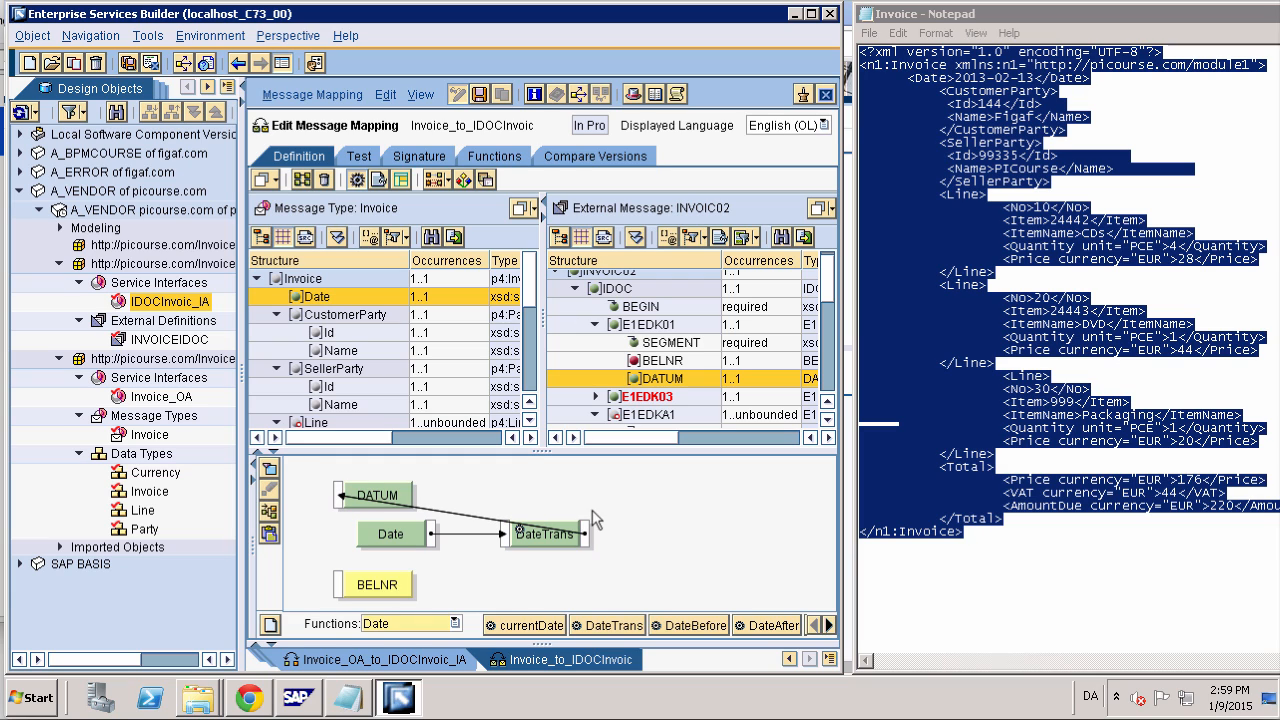
{"action": "left_click_drag", "start_coordinate": [588, 538], "coordinate": [341, 592]}
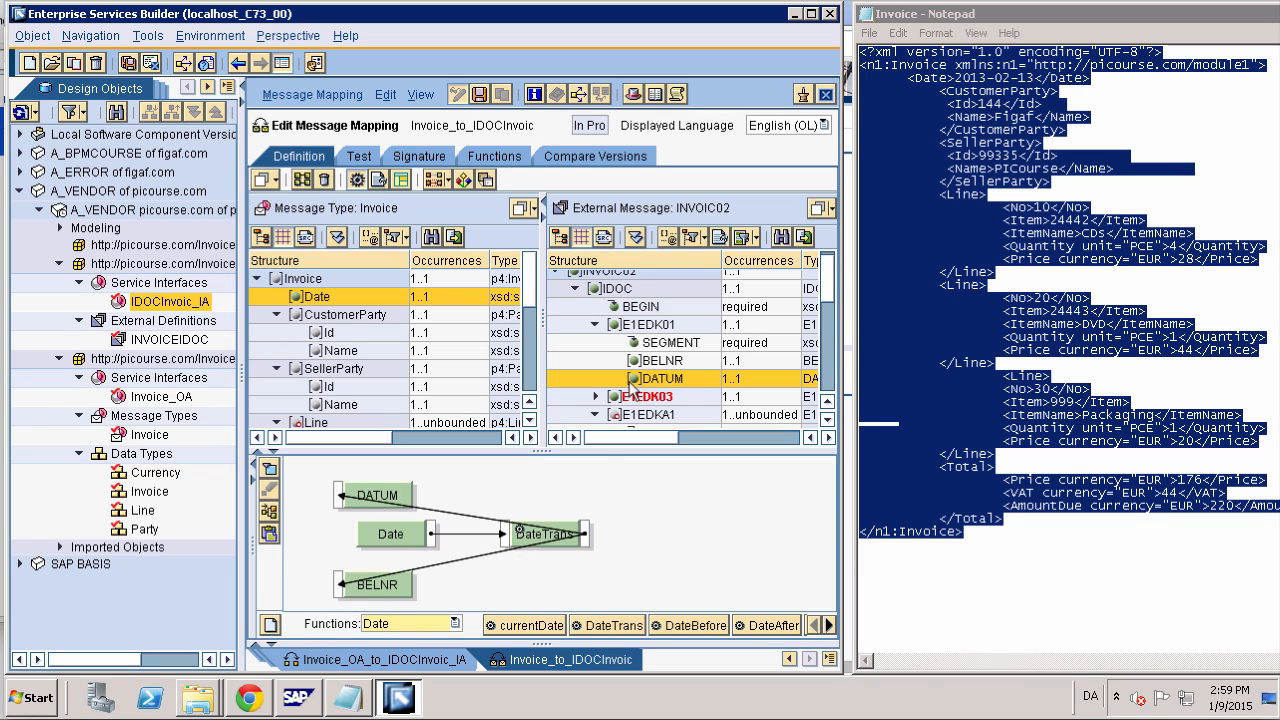
Expand E1EDK03, add its DATUM field to the date mapping and feed it from the DateTrans output
{"action": "left_click", "coordinate": [596, 396]}
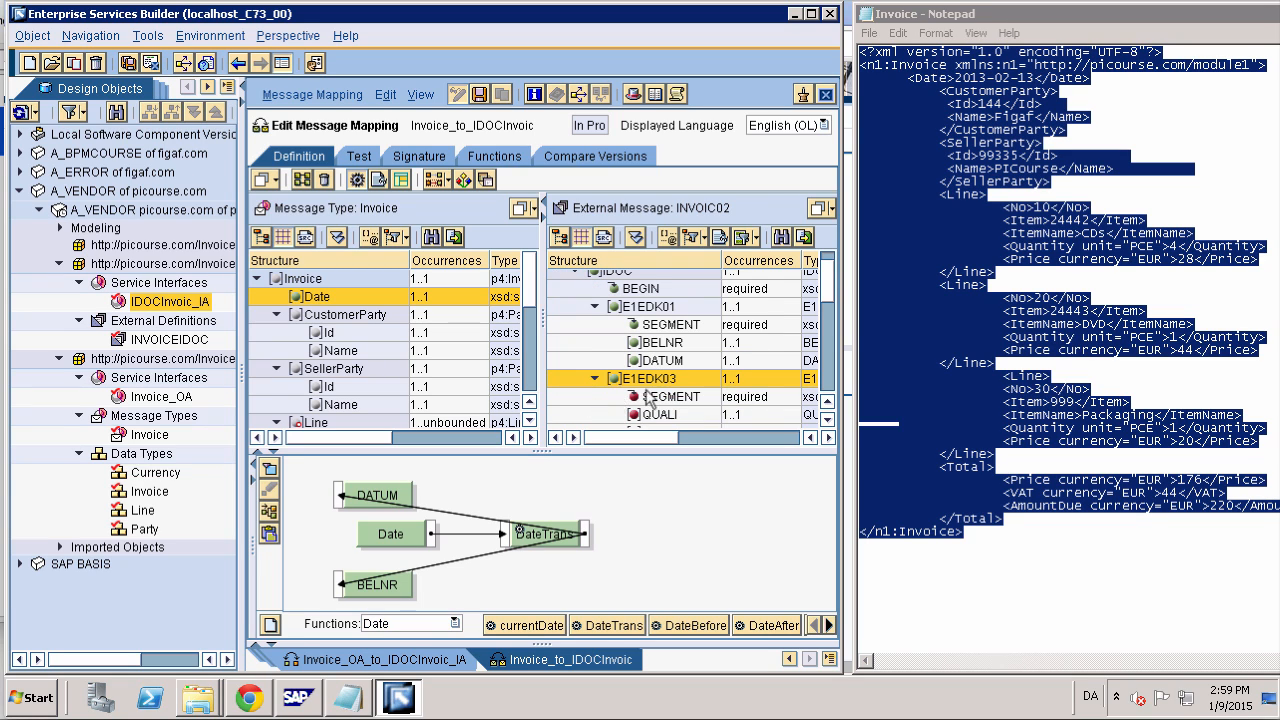
{"action": "left_click", "coordinate": [658, 397]}
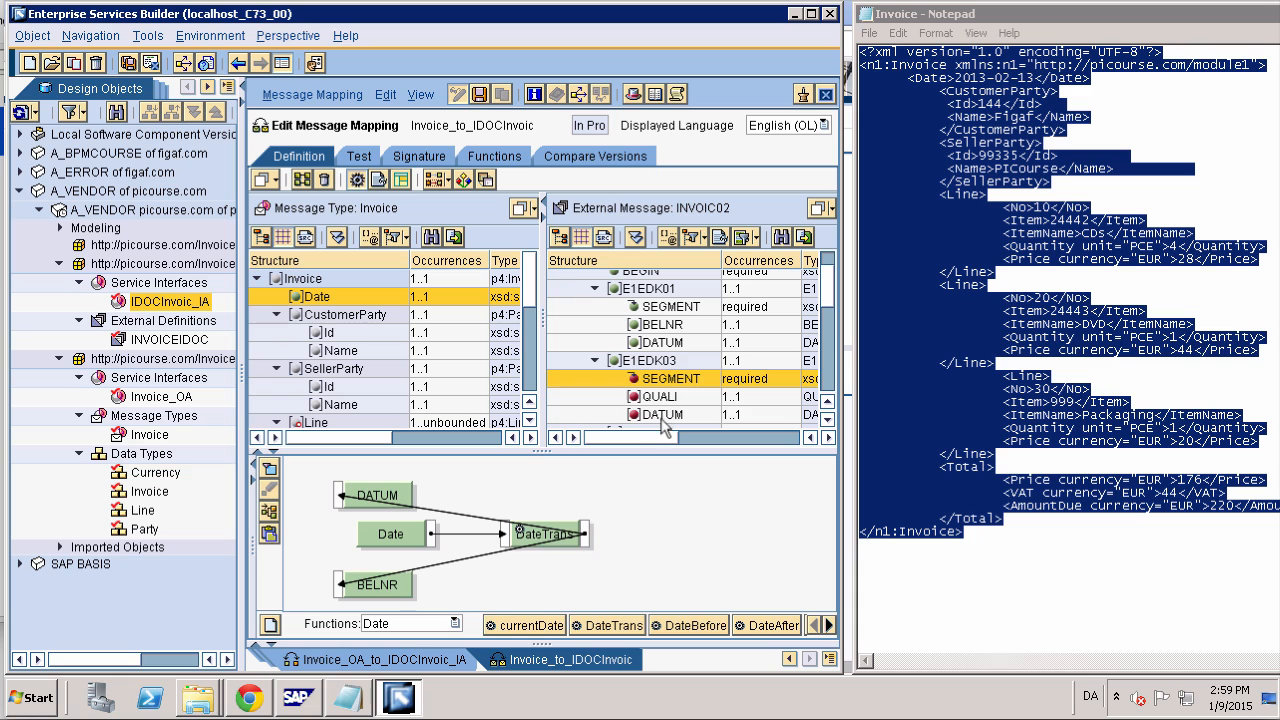
{"action": "left_click_drag", "start_coordinate": [661, 418], "coordinate": [634, 538]}
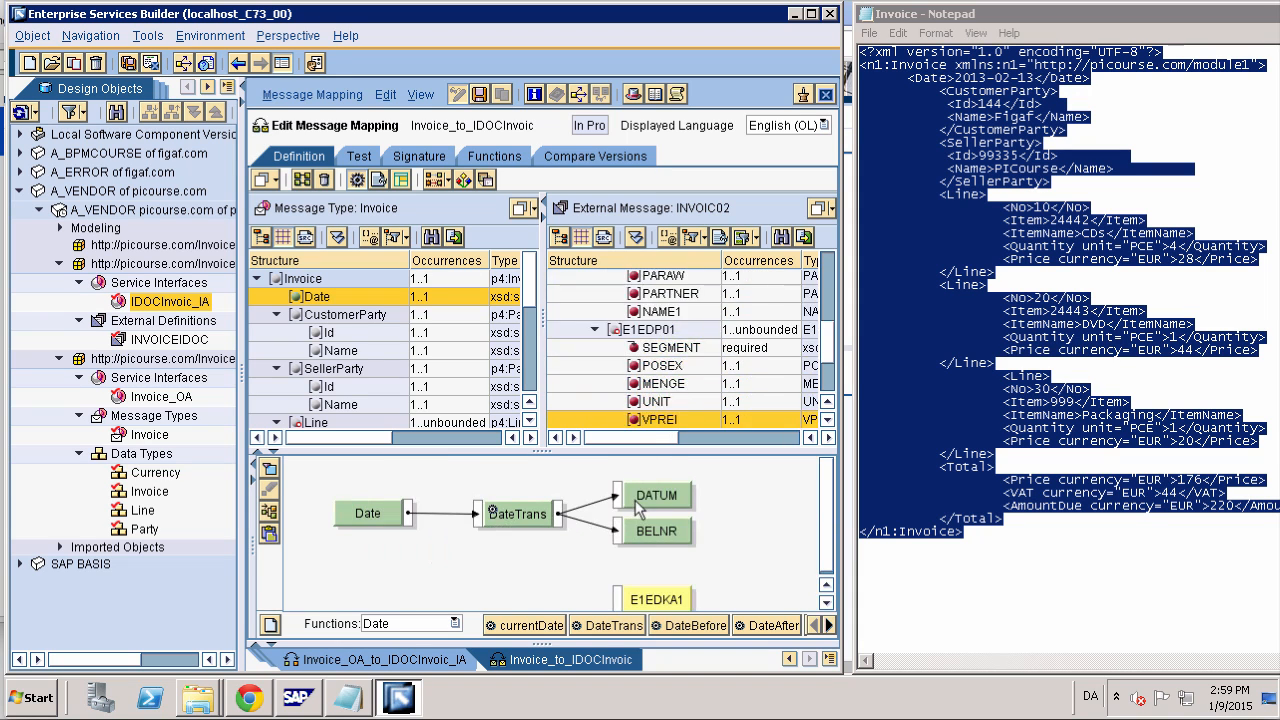
{"action": "left_click", "coordinate": [645, 600]}
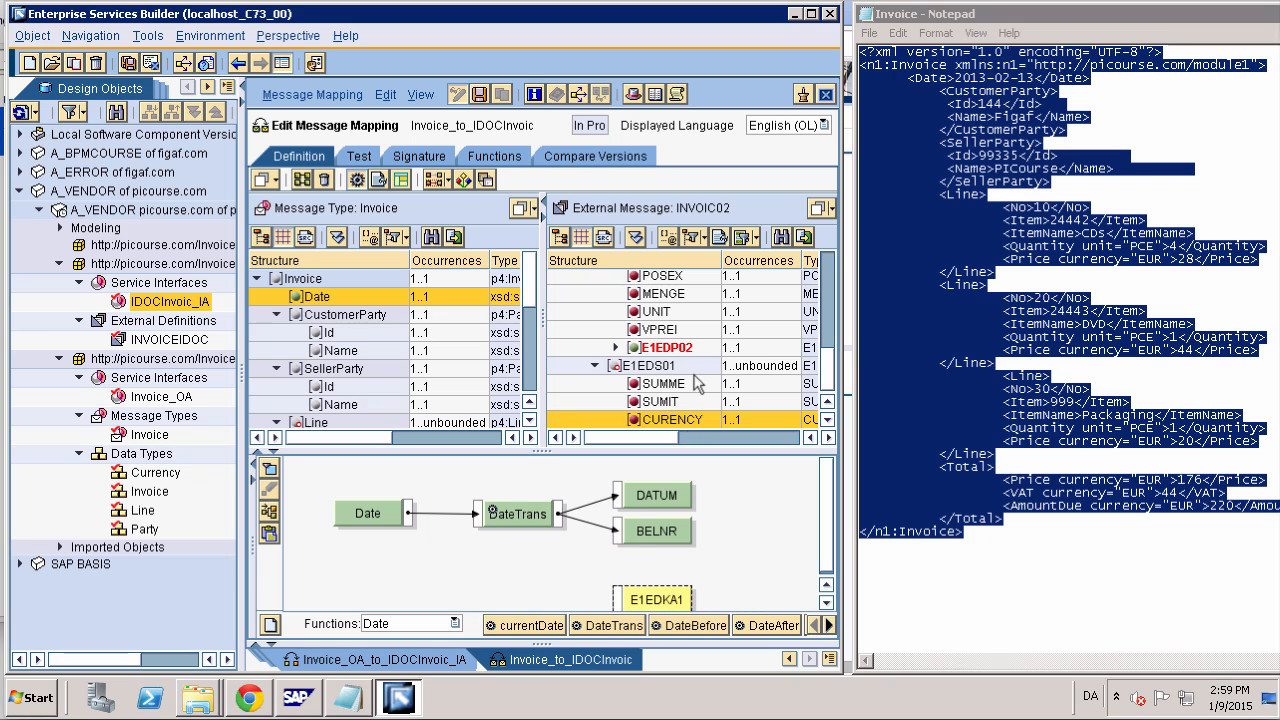
{"action": "scroll", "coordinate": [694, 376], "scroll_direction": "up", "scroll_amount": 4}
{"action": "scroll", "coordinate": [694, 376], "scroll_direction": "down", "scroll_amount": 3}
{"action": "left_click", "coordinate": [693, 371]}
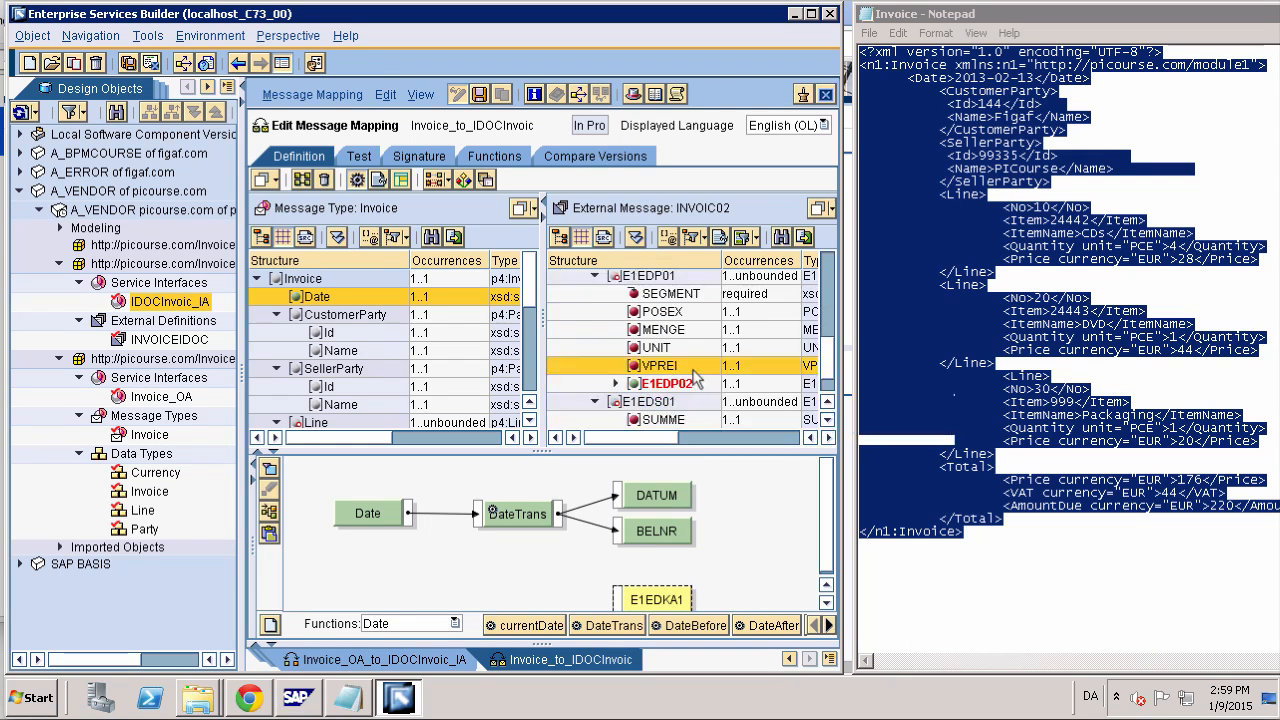
{"action": "scroll", "coordinate": [694, 378], "scroll_direction": "down", "scroll_amount": 1}
{"action": "left_click_drag", "start_coordinate": [828, 368], "coordinate": [822, 298]}
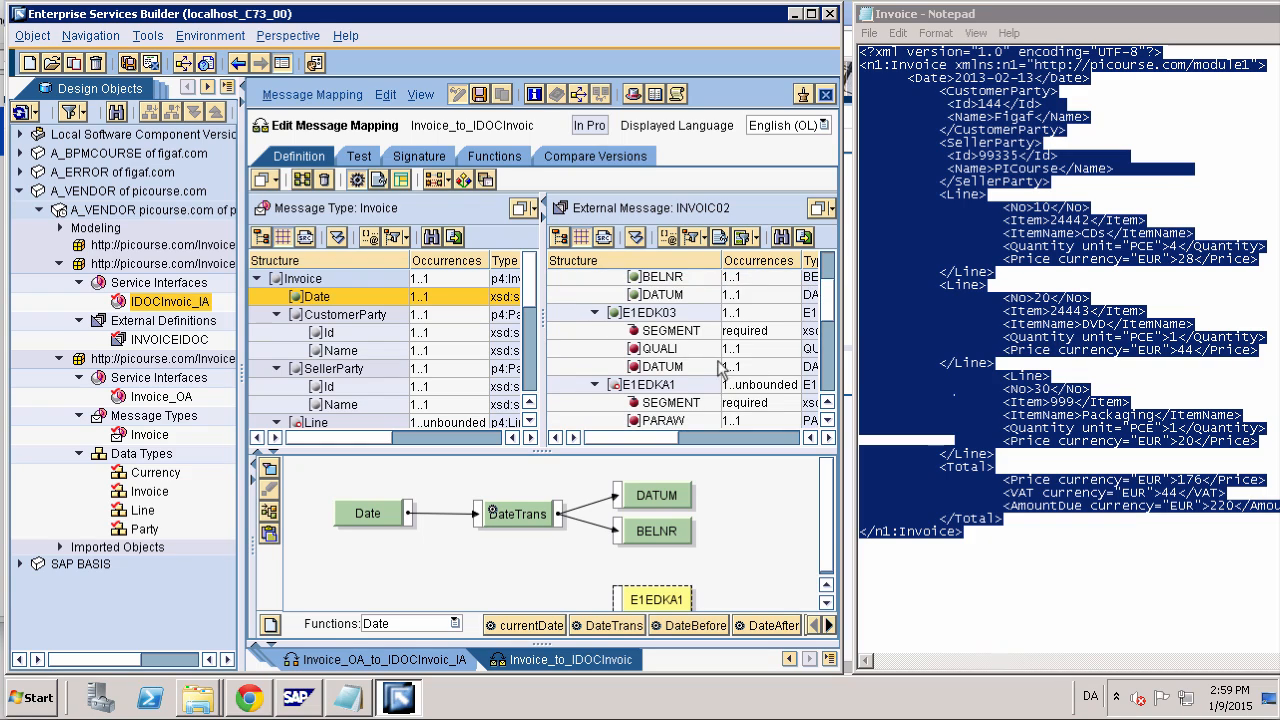
{"action": "left_click_drag", "start_coordinate": [657, 367], "coordinate": [600, 540]}
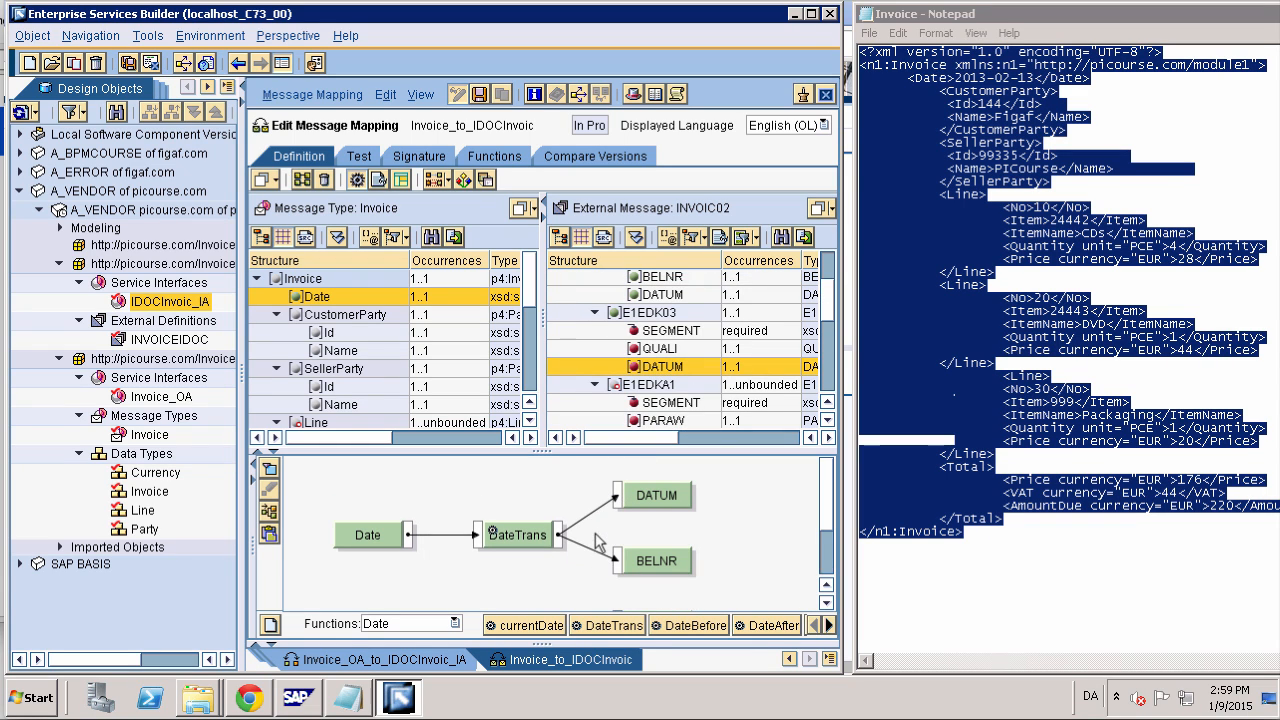
{"action": "left_click", "coordinate": [830, 542]}
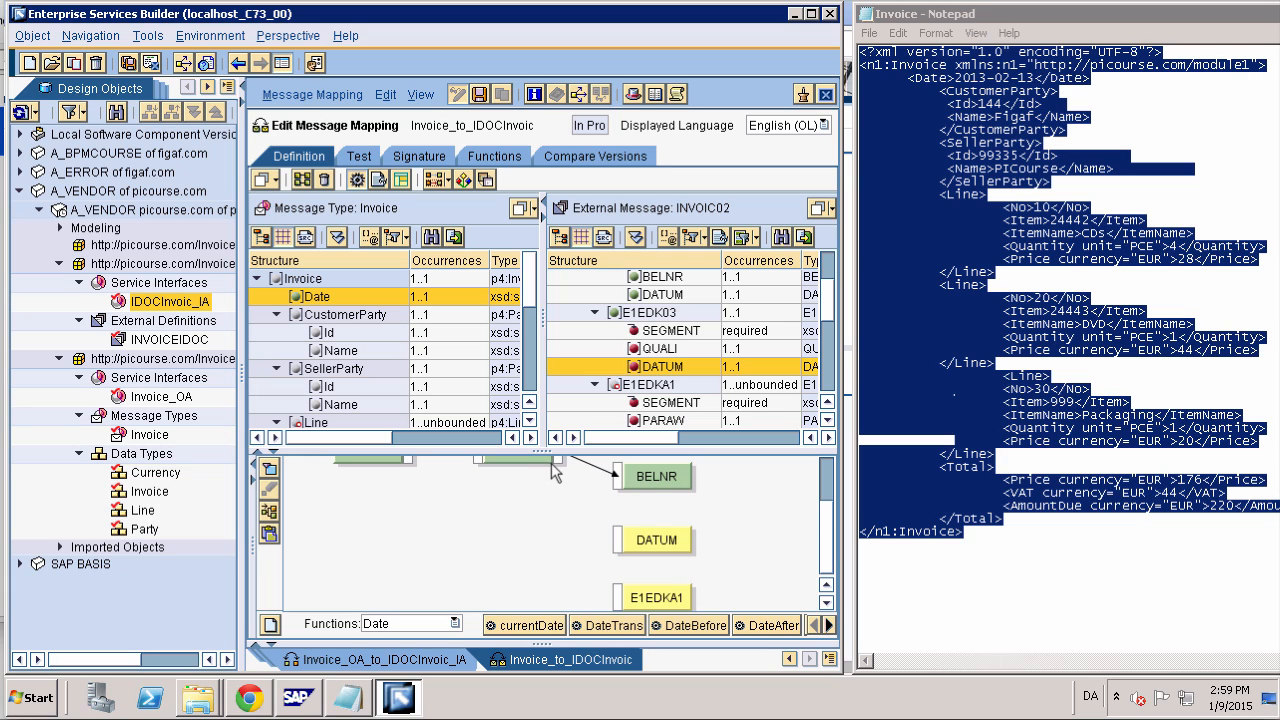
{"action": "left_click_drag", "start_coordinate": [557, 462], "coordinate": [620, 543]}
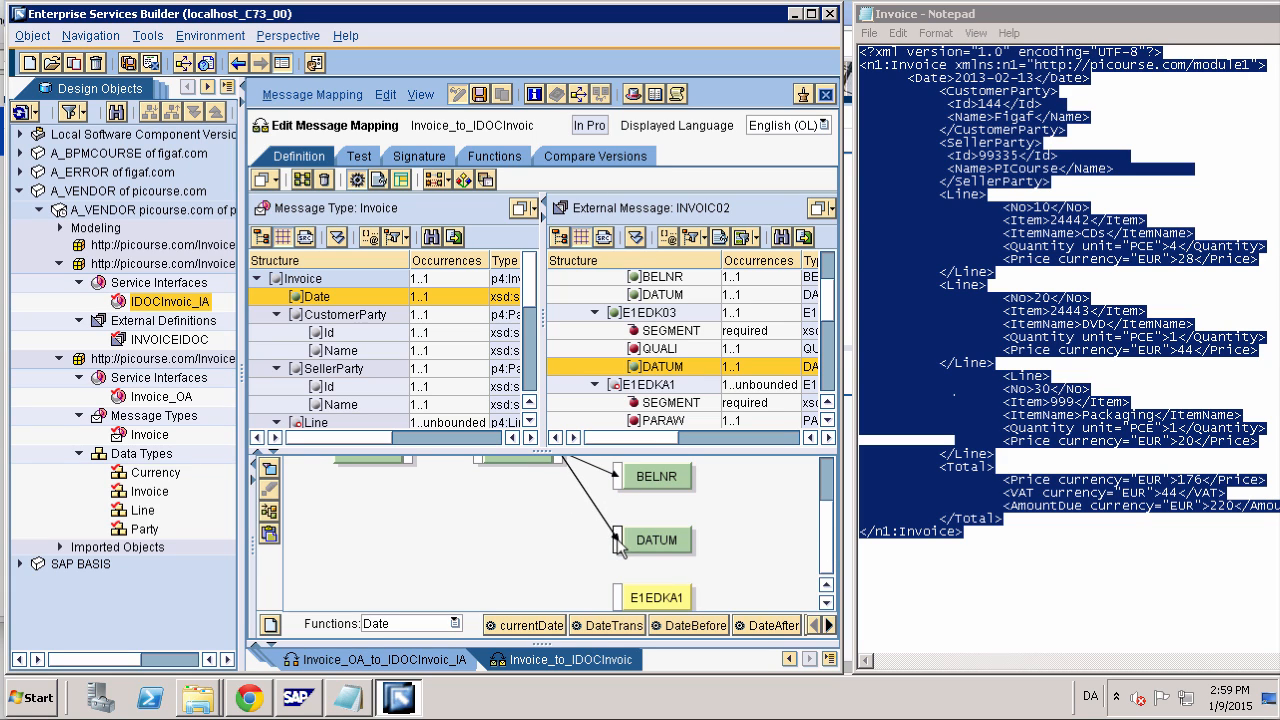
Map the QUALI field of E1EDK03 to a Constant function with the value 002
{"action": "left_click", "coordinate": [650, 350]}
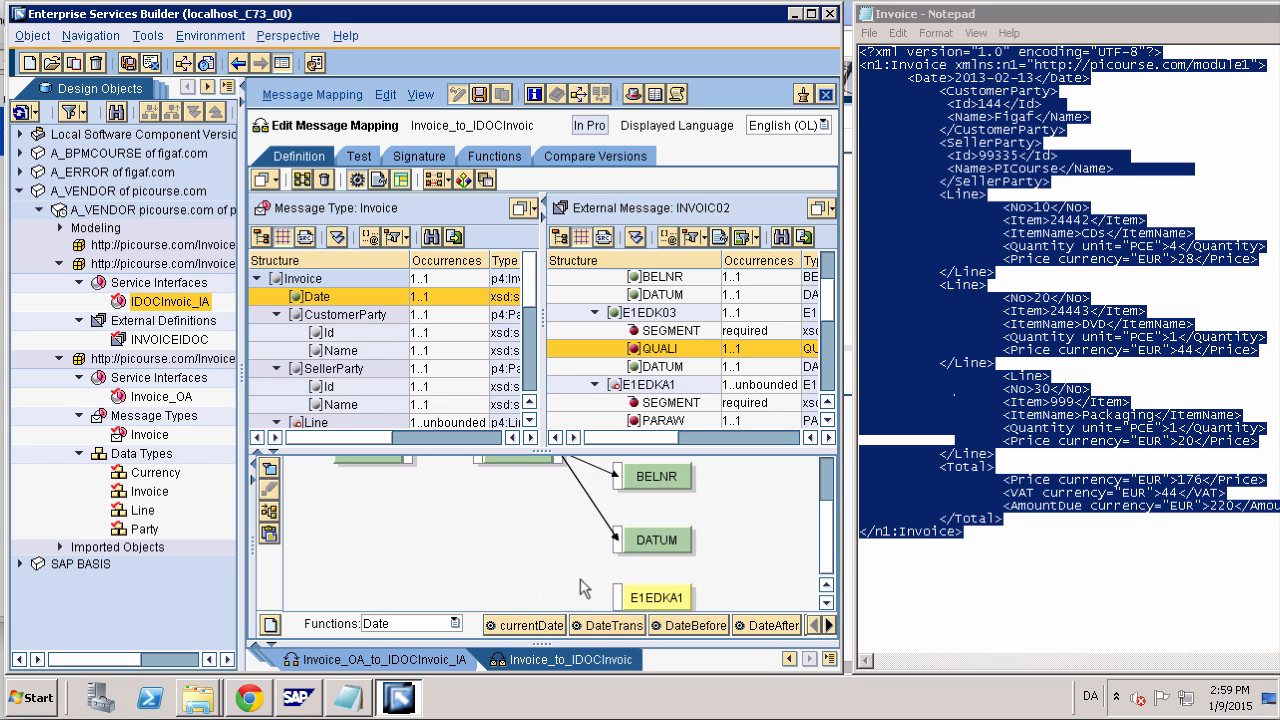
{"action": "double_click", "coordinate": [638, 352]}
{"action": "left_click", "coordinate": [446, 620]}
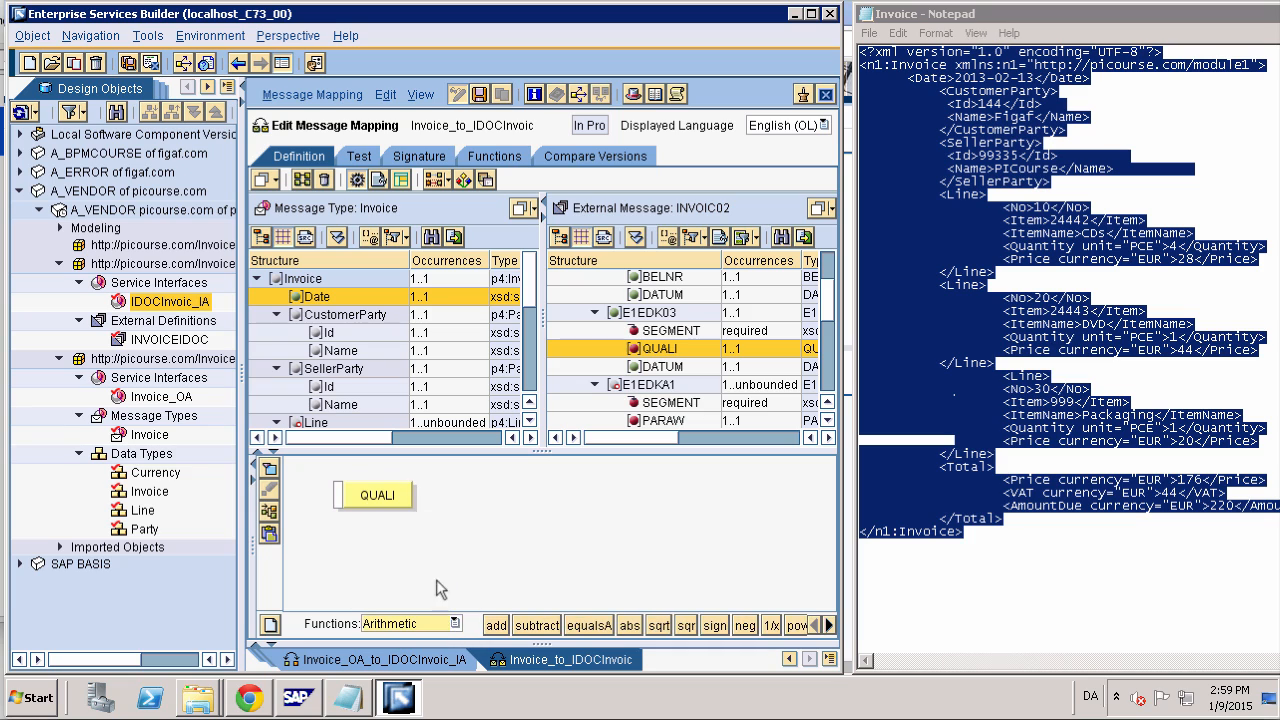
{"action": "left_click", "coordinate": [412, 624]}
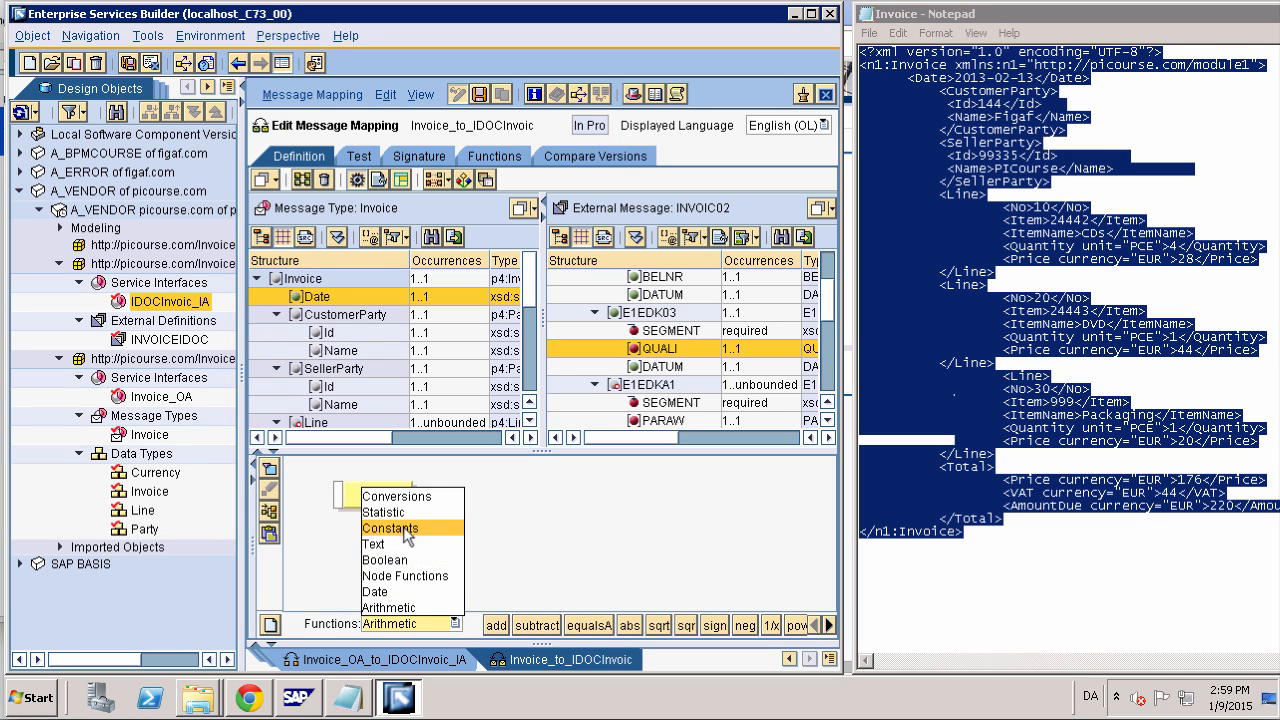
{"action": "left_click", "coordinate": [405, 529]}
{"action": "left_click_drag", "start_coordinate": [518, 625], "coordinate": [490, 548]}
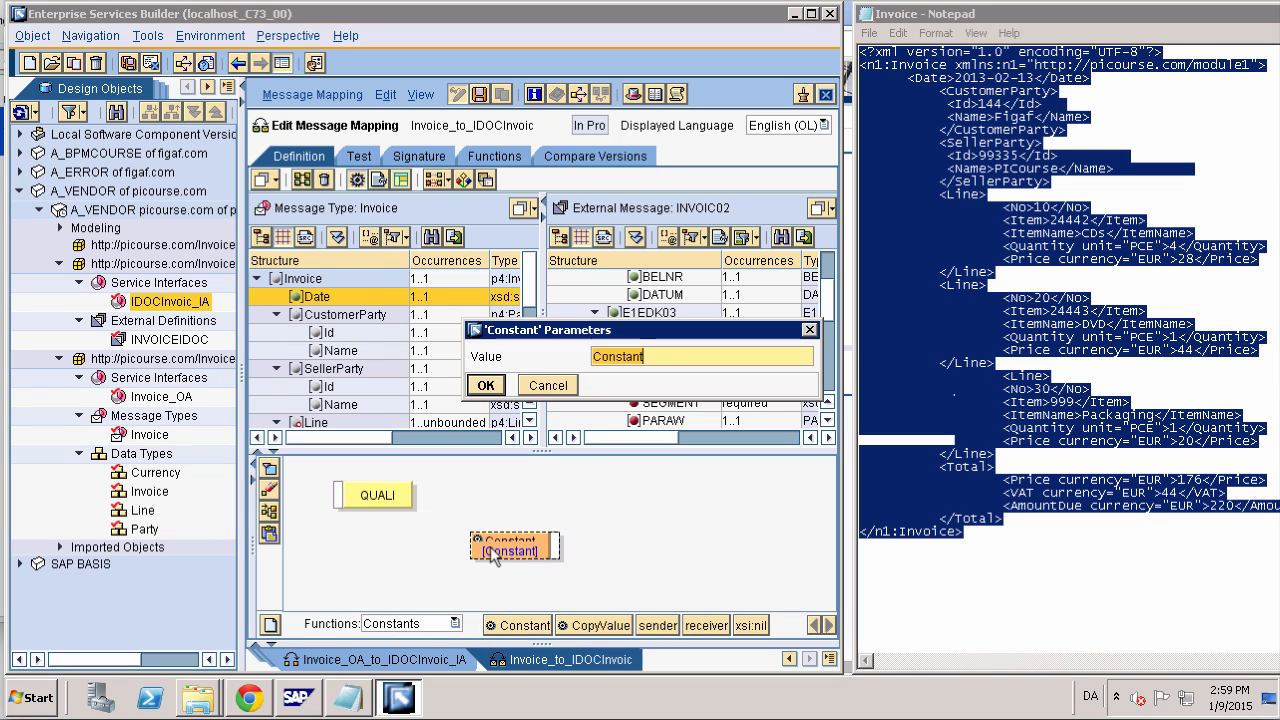
{"action": "type", "text": "002"}
{"action": "key", "text": "Return"}
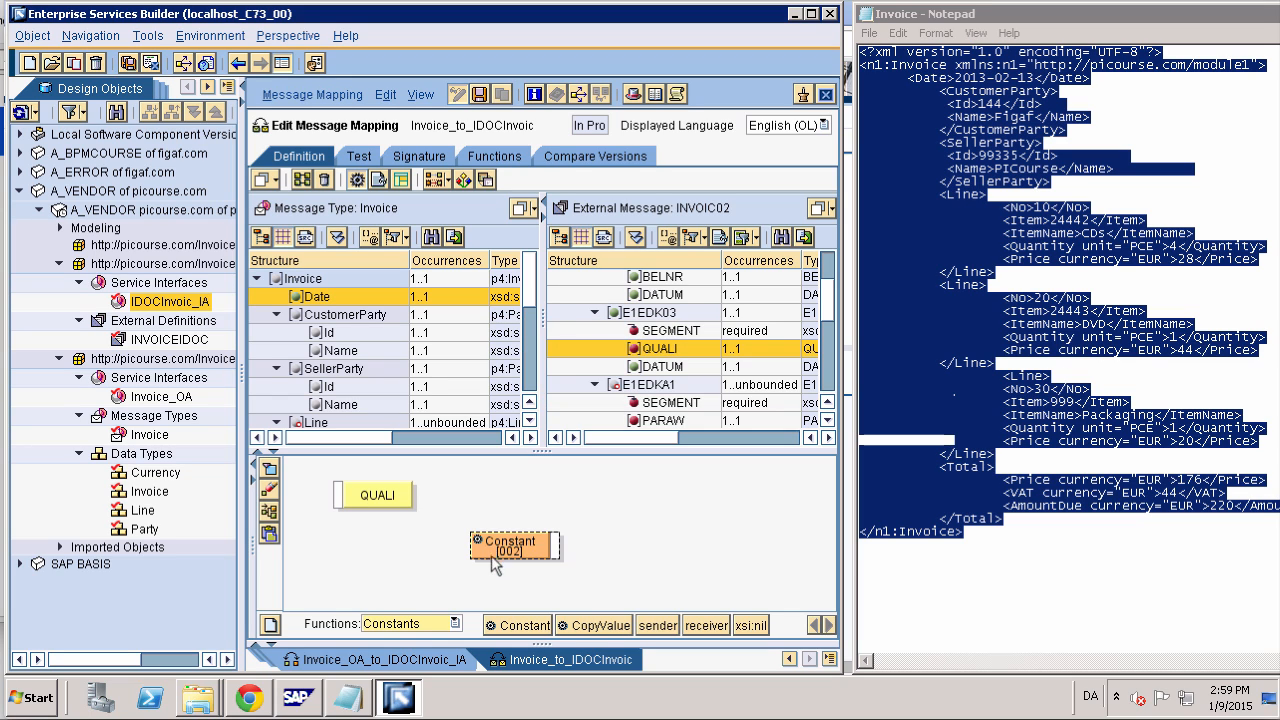
{"action": "left_click_drag", "start_coordinate": [556, 545], "coordinate": [343, 503]}
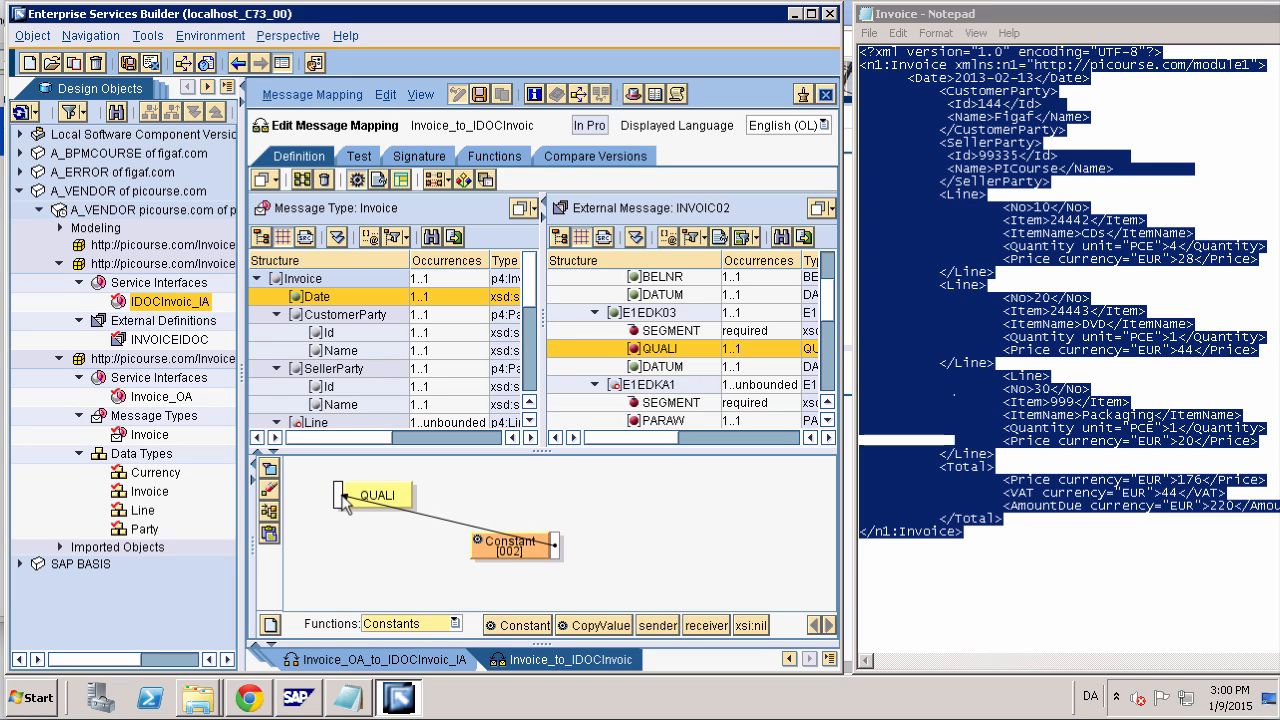
Map the SEGMENT attribute of E1EDK03 to a Constant function with the value 1
{"action": "left_click", "coordinate": [643, 332]}
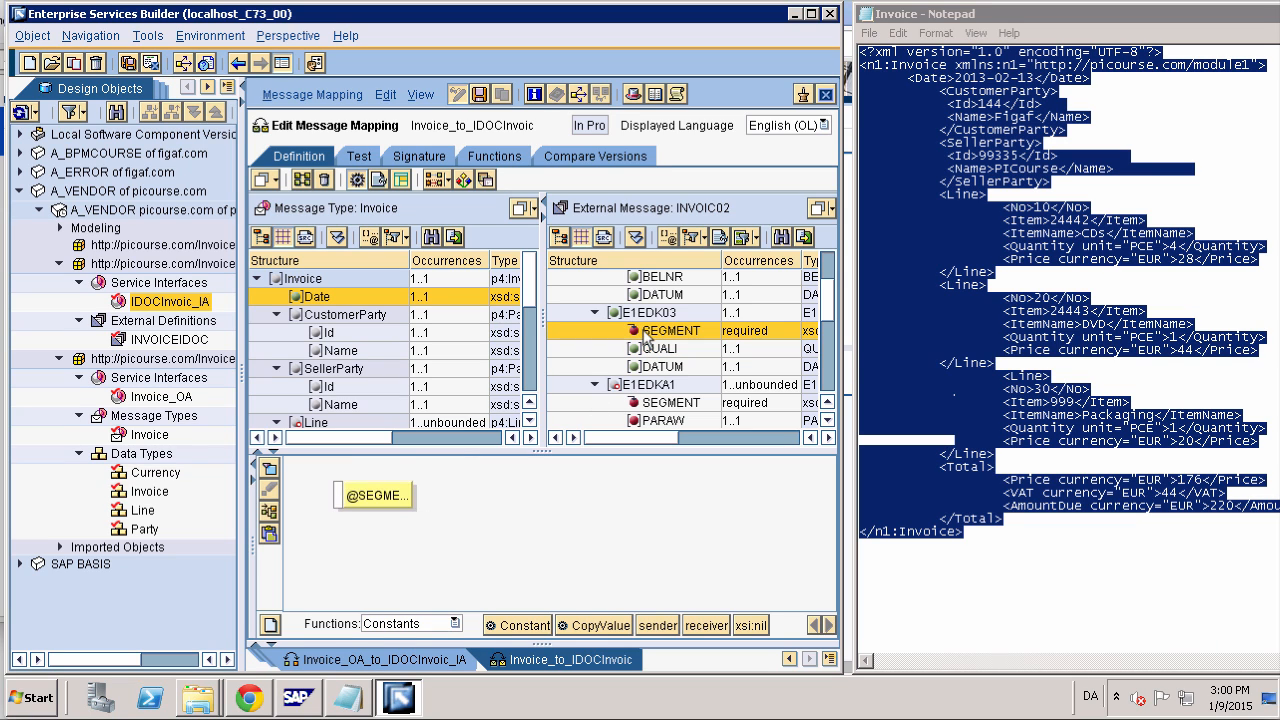
{"action": "left_click_drag", "start_coordinate": [520, 628], "coordinate": [340, 496]}
{"action": "double_click", "coordinate": [490, 560]}
{"action": "type", "text": "1"}
{"action": "key", "text": "Return"}
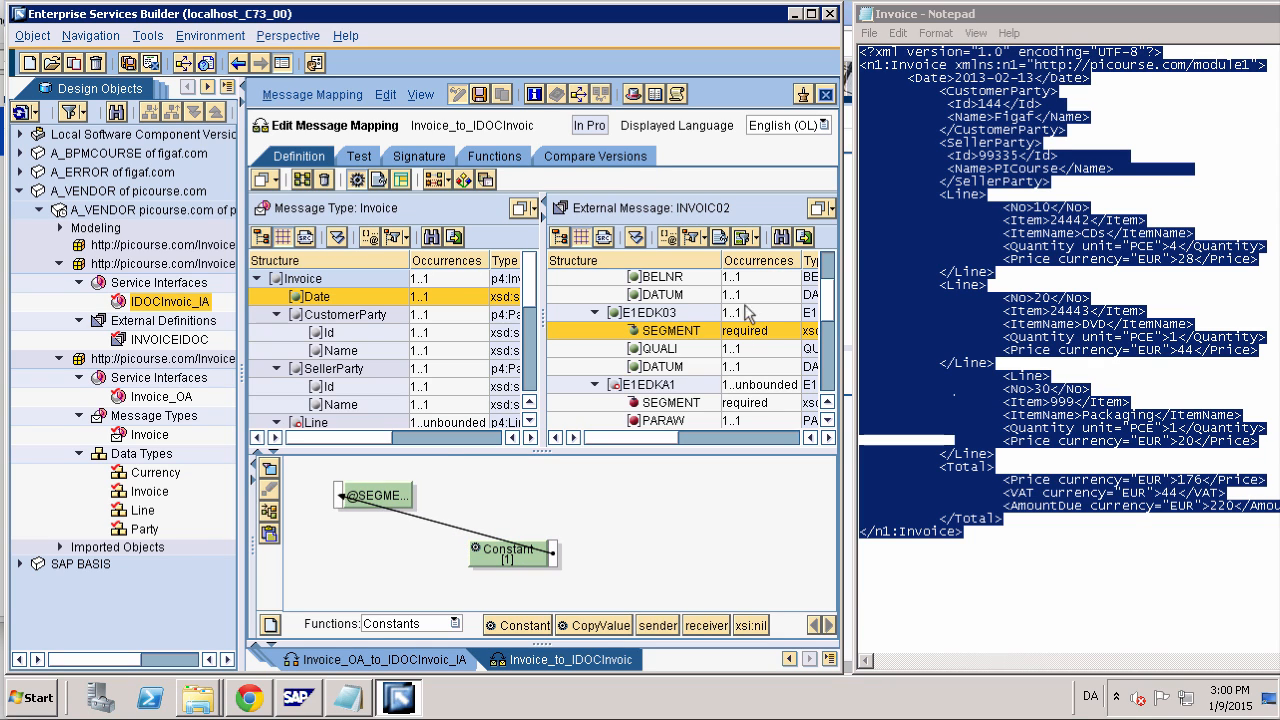
Duplicate the E1EDK03 subtree in the INVOIC02 target structure
{"action": "left_click", "coordinate": [659, 315]}
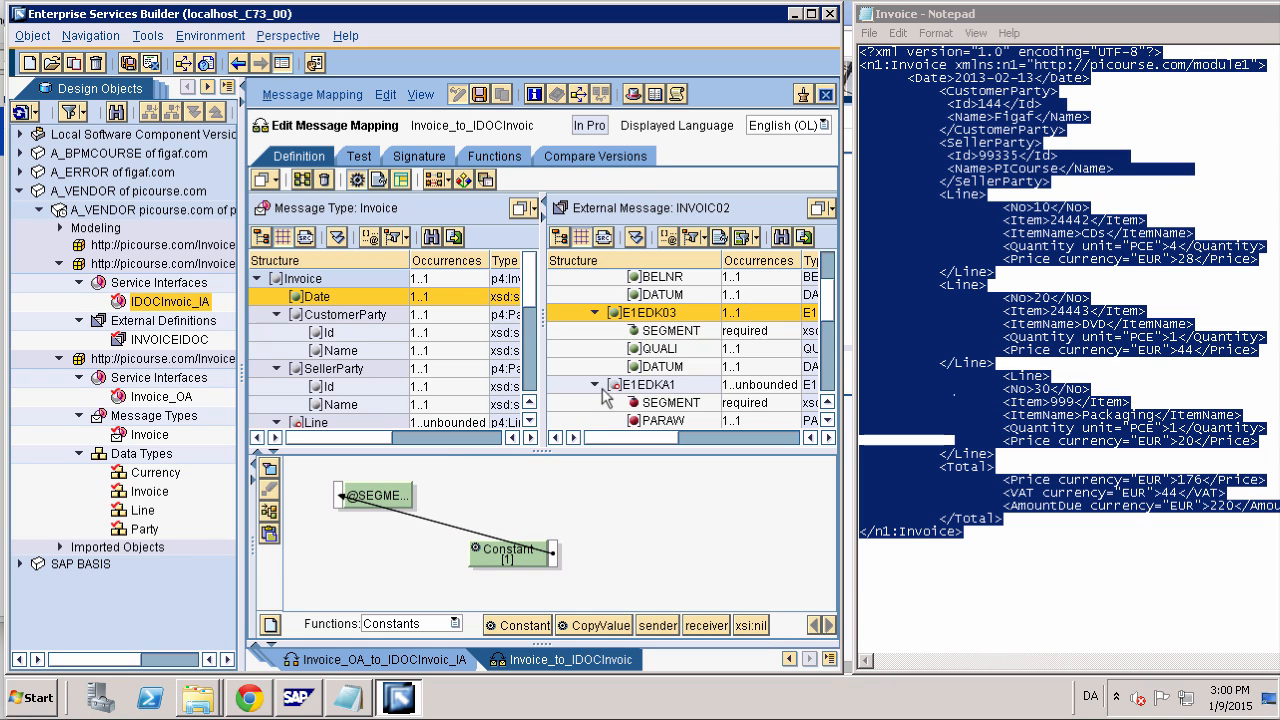
{"action": "left_click", "coordinate": [629, 388]}
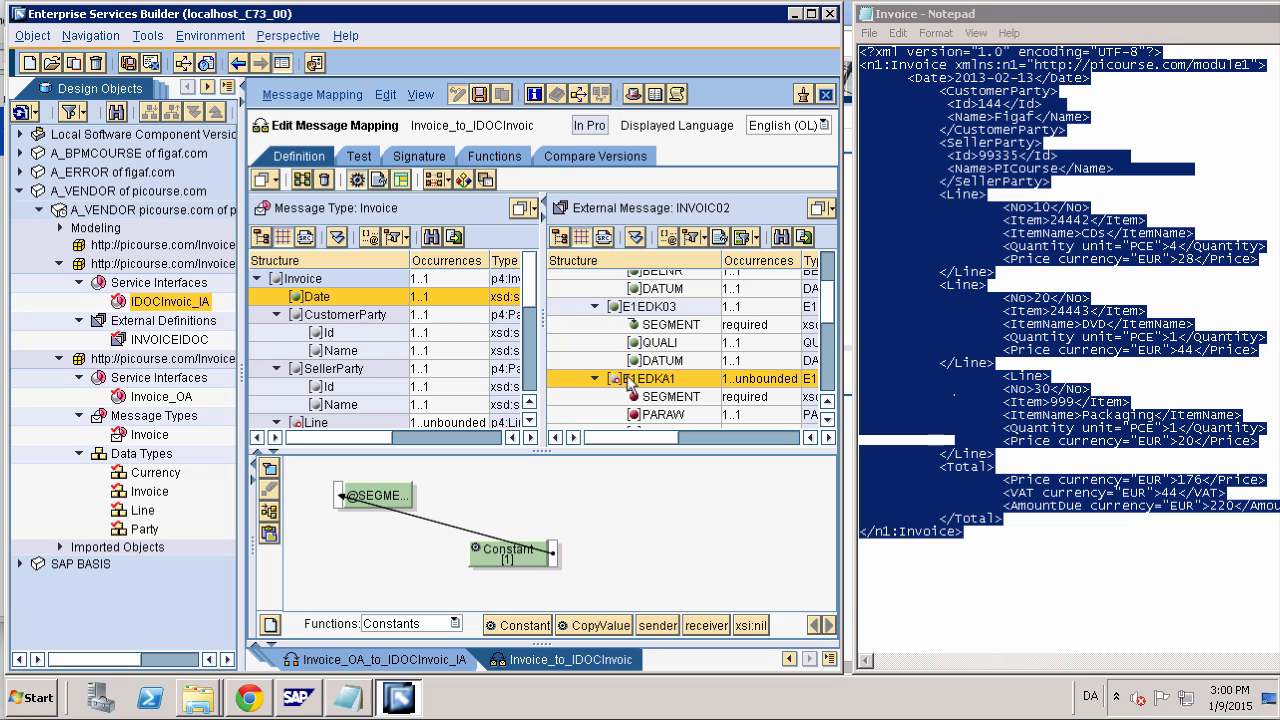
{"action": "left_click", "coordinate": [646, 309]}
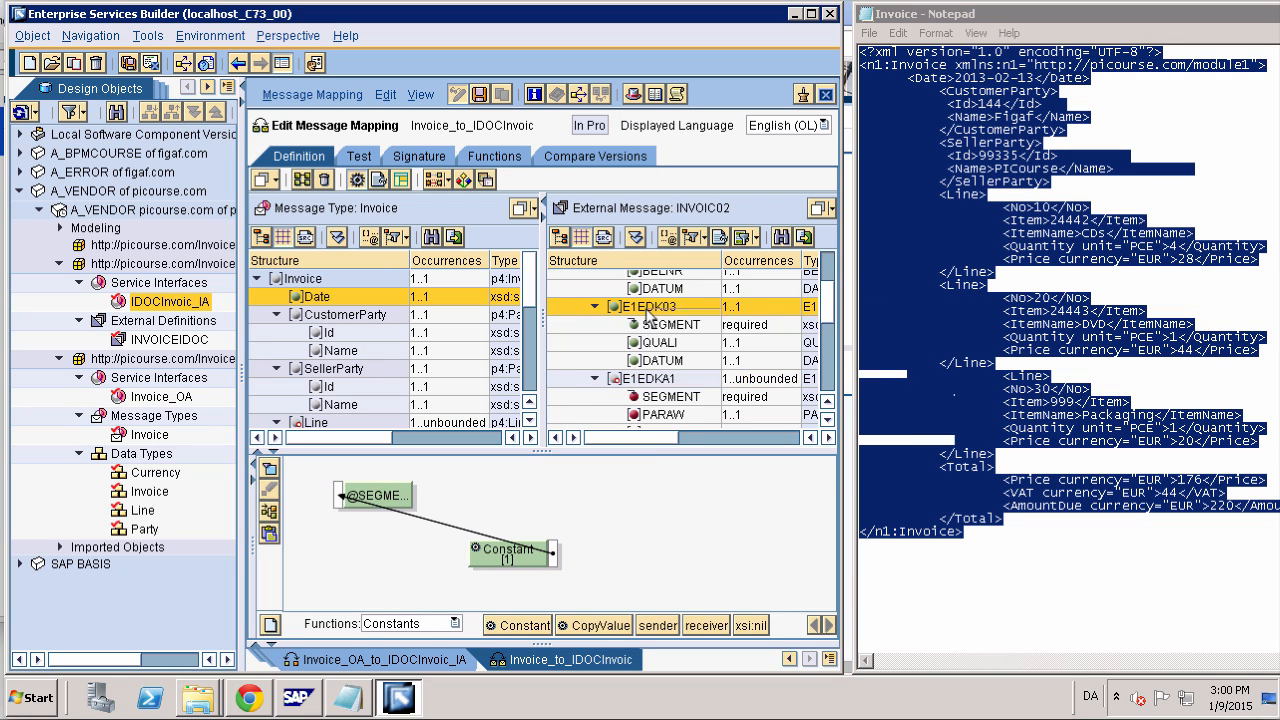
{"action": "right_click", "coordinate": [646, 309]}
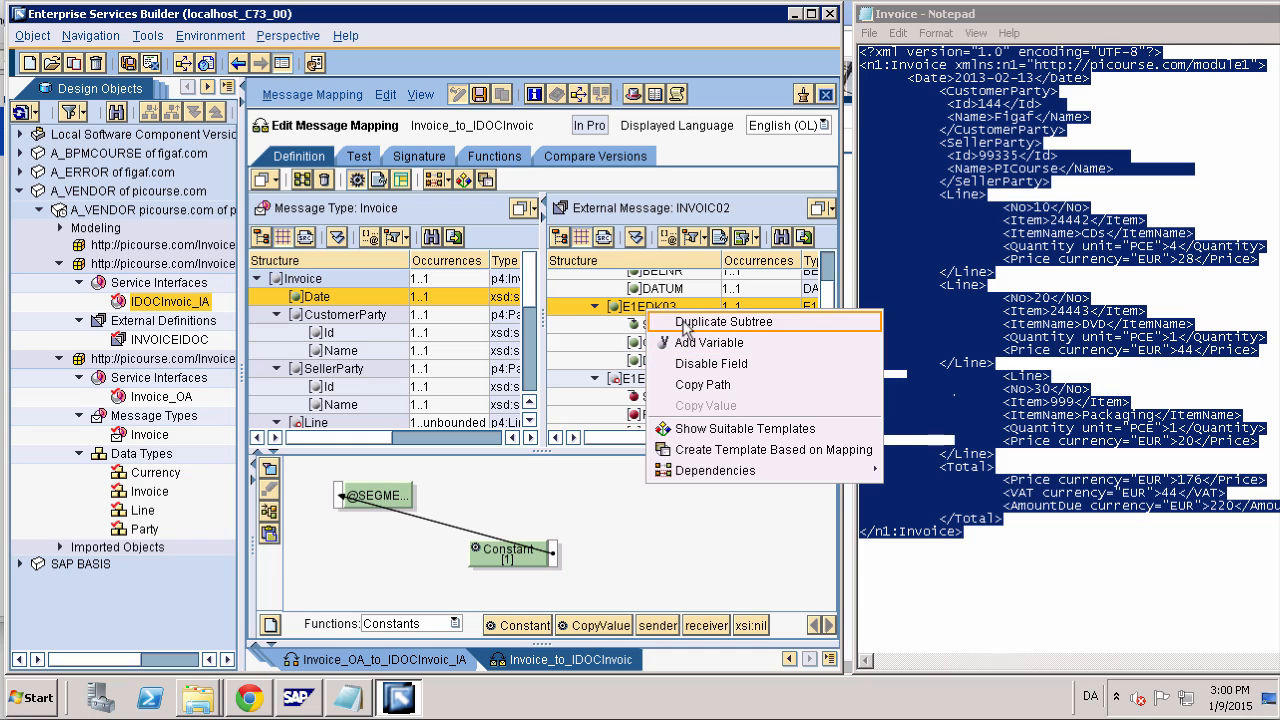
{"action": "left_click", "coordinate": [683, 325]}
Expand the duplicated E1EDK03 and feed its SEGMENT attribute from the existing Constant with value 1
{"action": "left_click", "coordinate": [600, 384]}
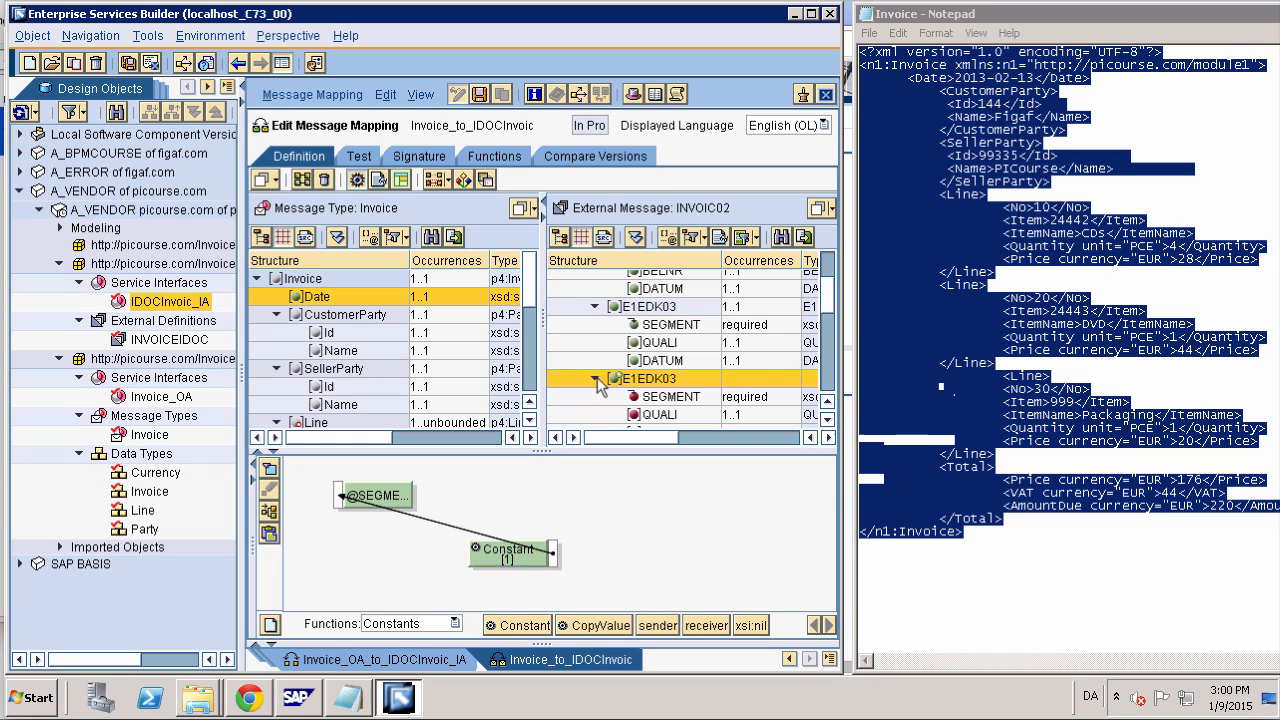
{"action": "left_click", "coordinate": [657, 397]}
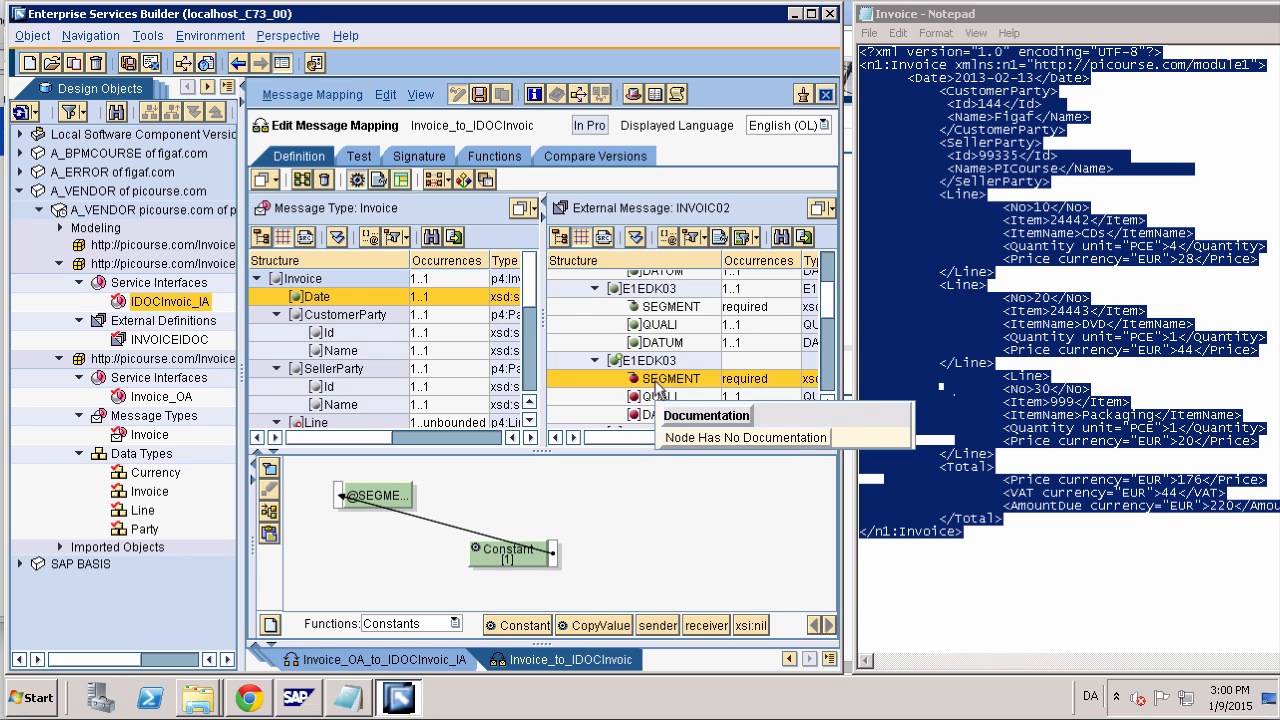
{"action": "left_click_drag", "start_coordinate": [657, 388], "coordinate": [573, 548]}
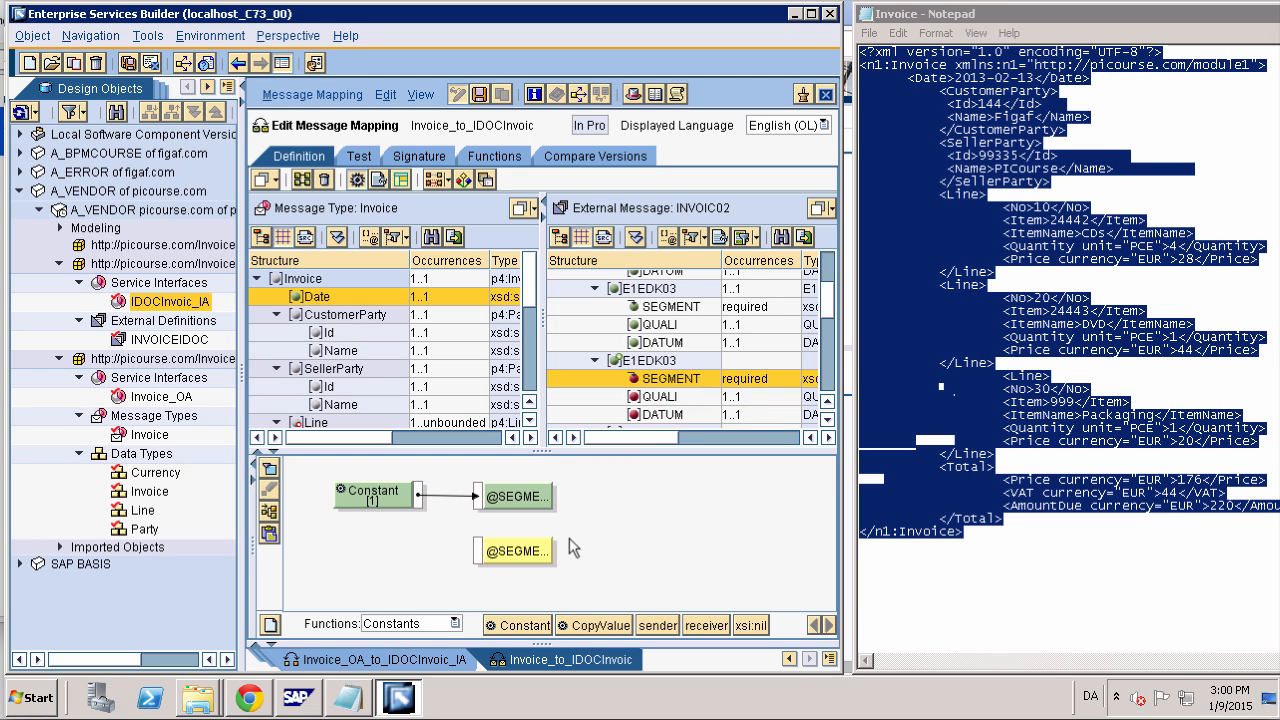
{"action": "left_click_drag", "start_coordinate": [418, 494], "coordinate": [507, 557]}
Map the QUALI field of the duplicated E1EDK03 to a Constant function with the value 001
{"action": "left_click", "coordinate": [660, 413]}
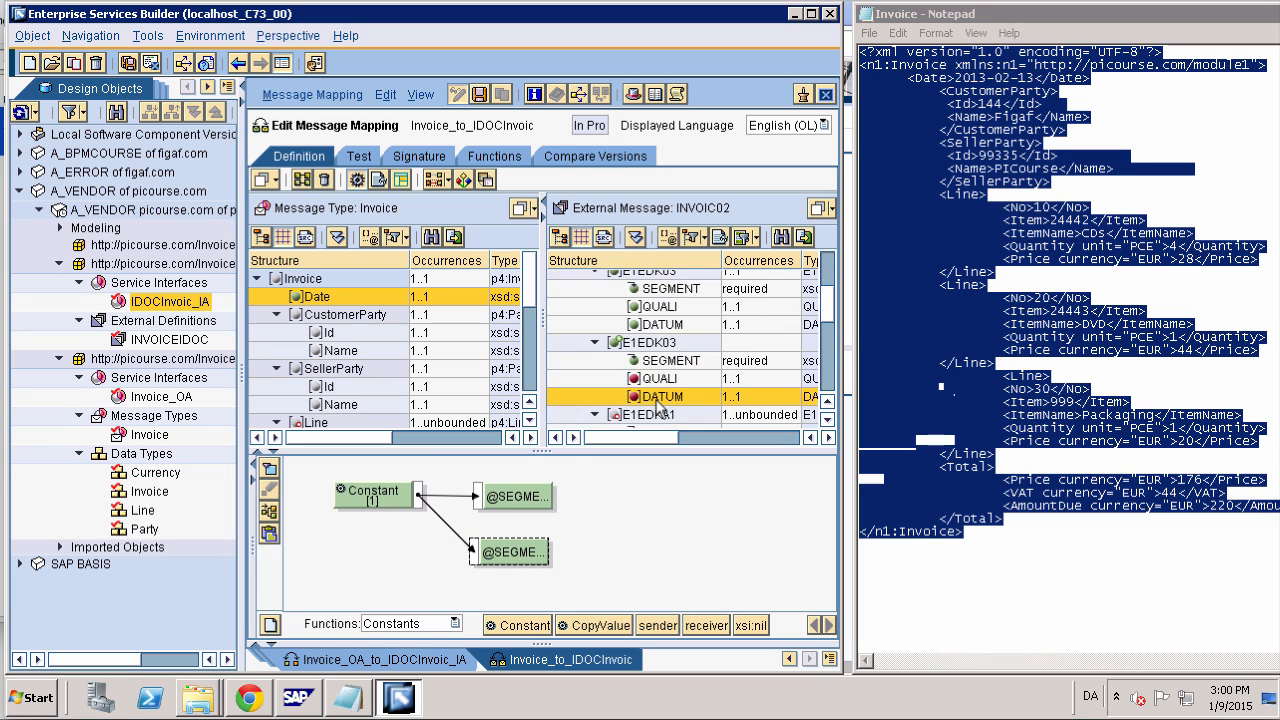
{"action": "left_click", "coordinate": [657, 382]}
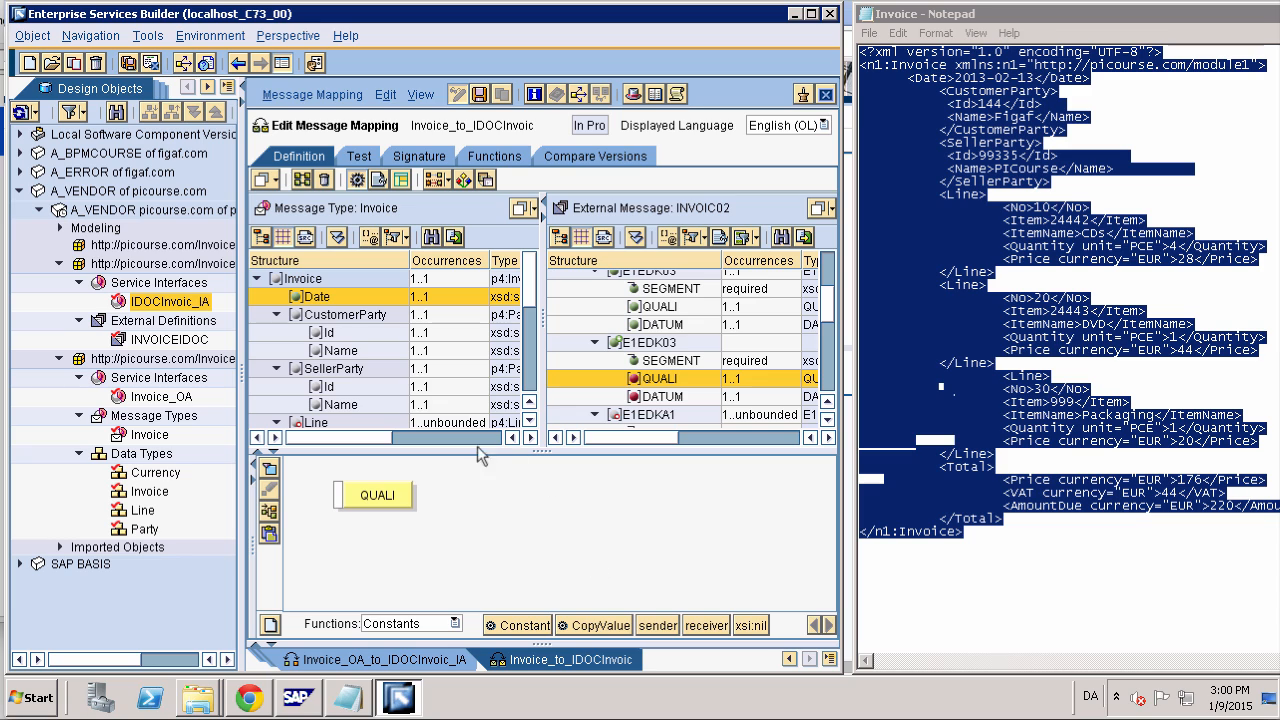
{"action": "left_click_drag", "start_coordinate": [495, 620], "coordinate": [458, 522]}
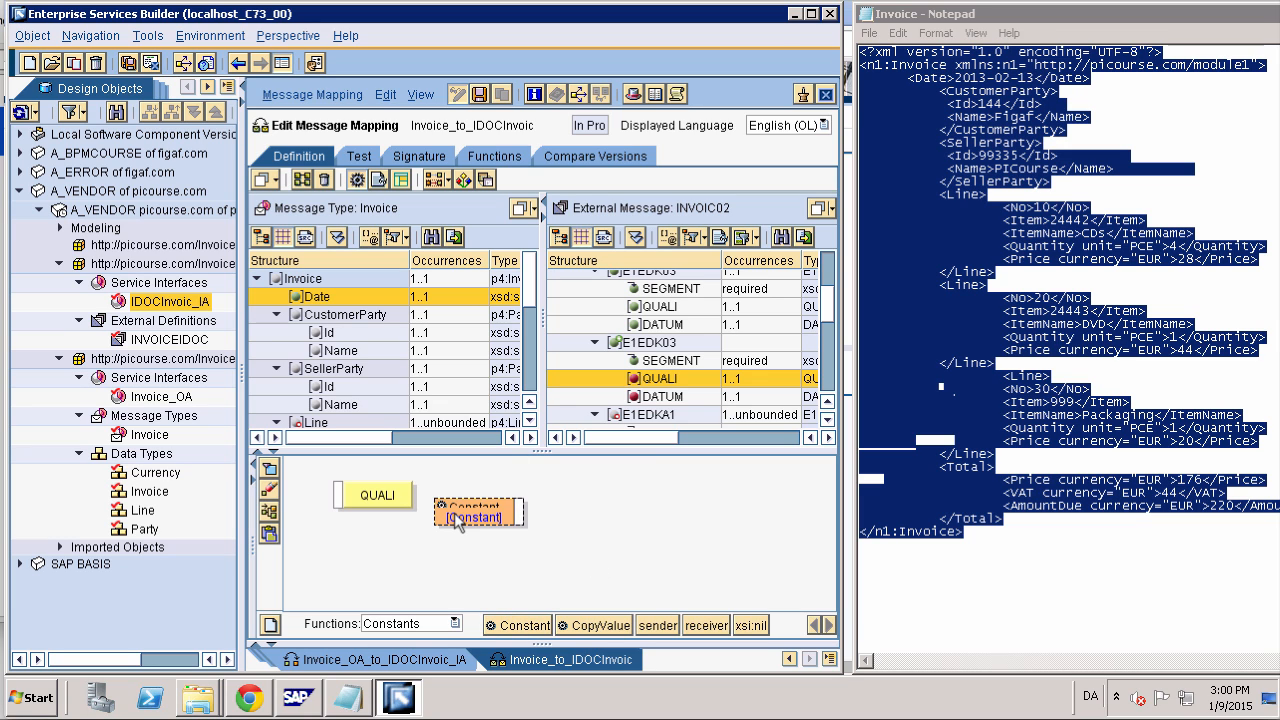
{"action": "type", "text": "00"}
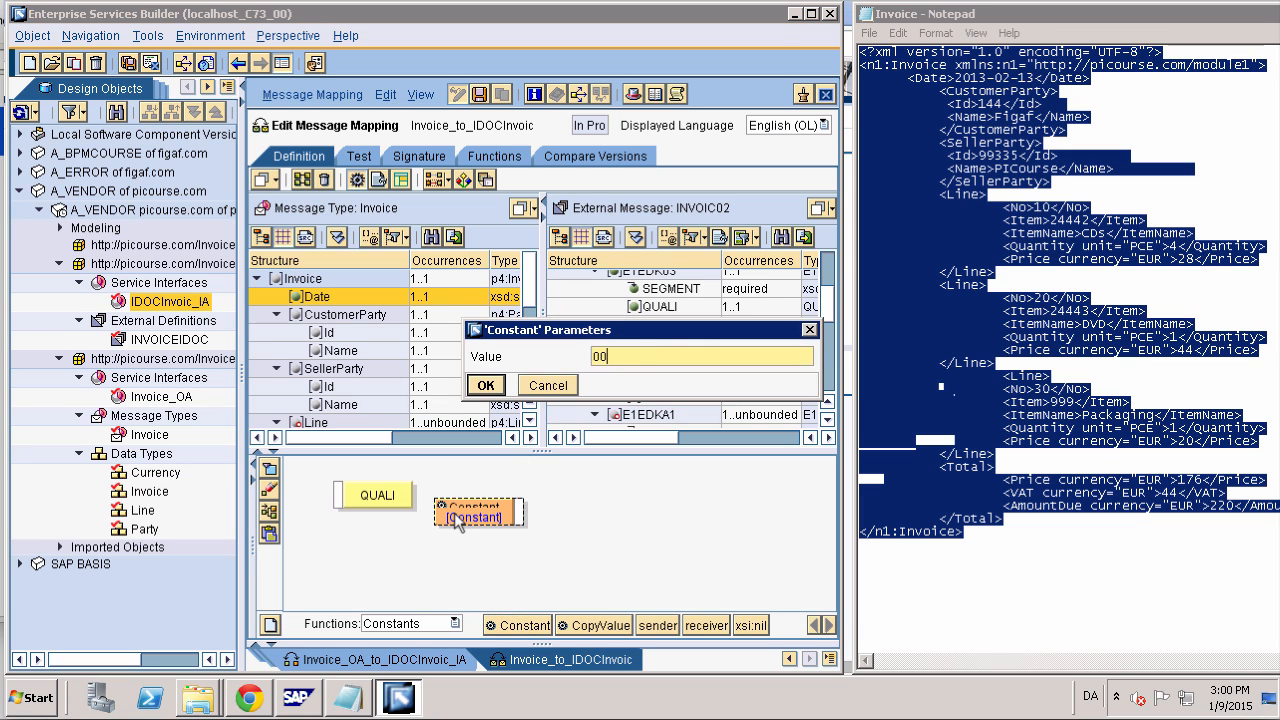
{"action": "type", "text": "01"}
{"action": "key", "text": "Return"}
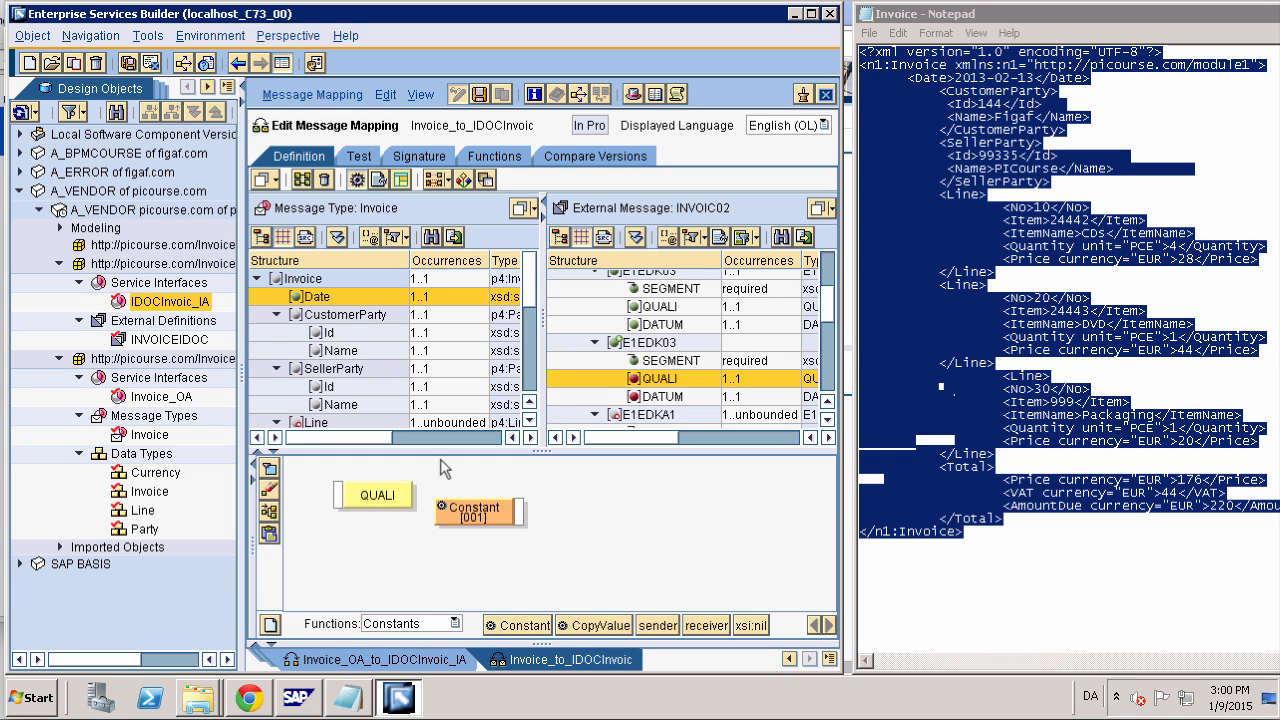
{"action": "left_click_drag", "start_coordinate": [518, 511], "coordinate": [339, 496]}
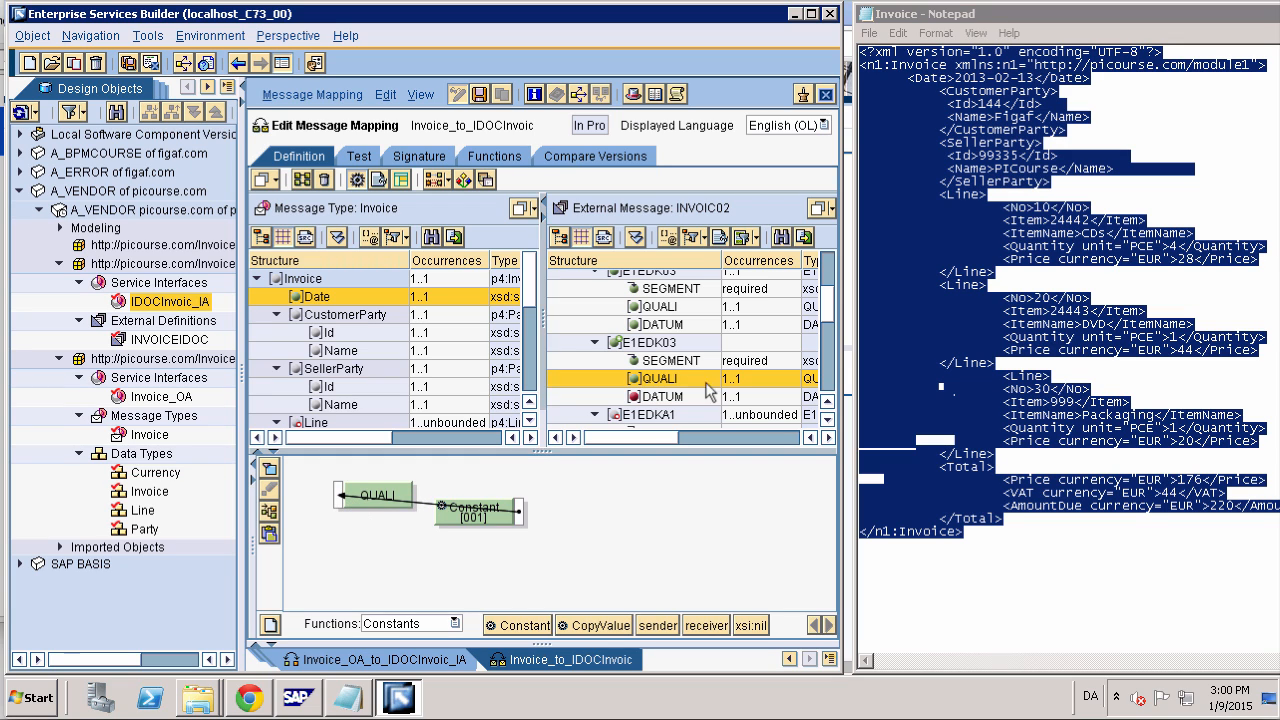
Map the DATUM field of the duplicated E1EDK03 to the currentDate function, reviewing its target date format
{"action": "double_click", "coordinate": [657, 399]}
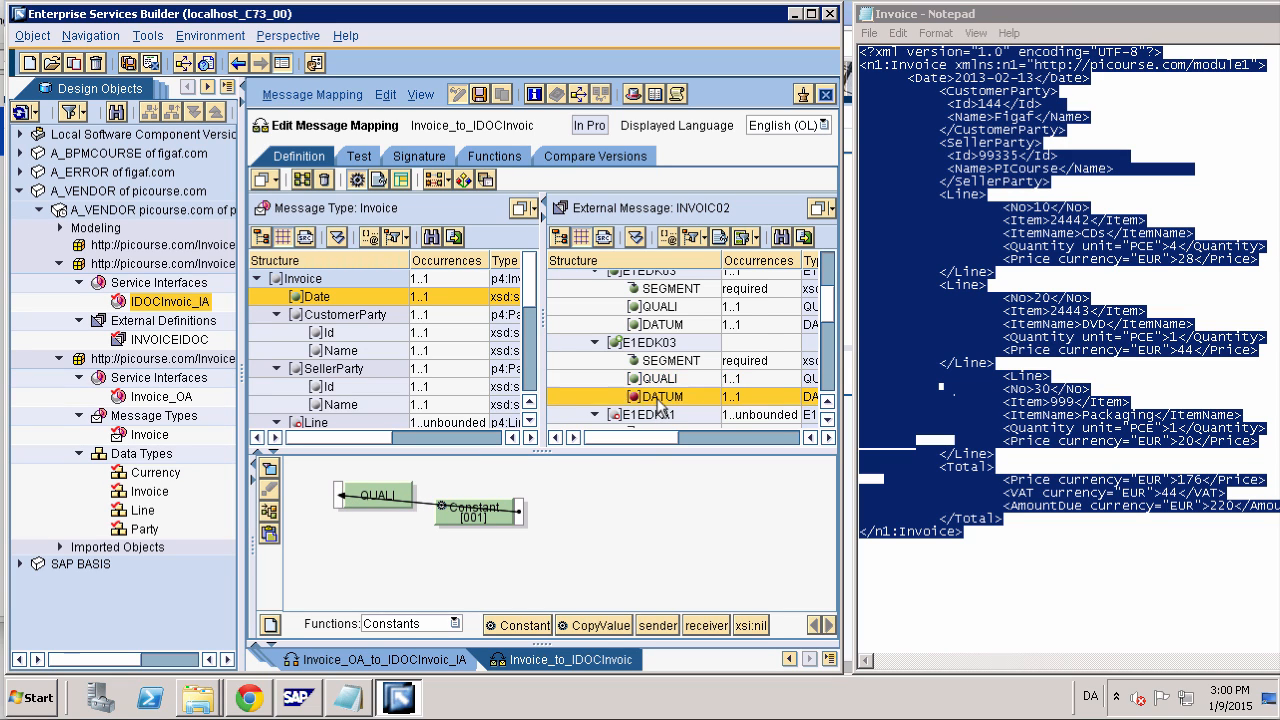
{"action": "double_click", "coordinate": [660, 380]}
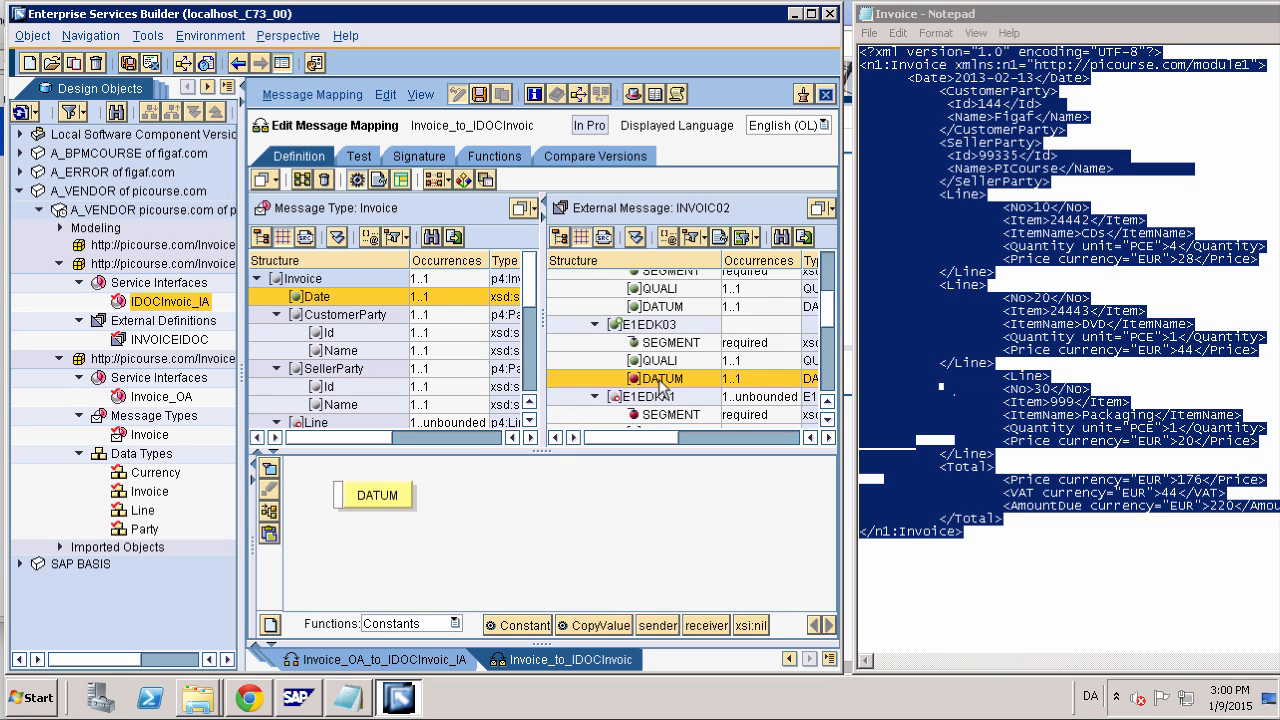
{"action": "left_click", "coordinate": [410, 622]}
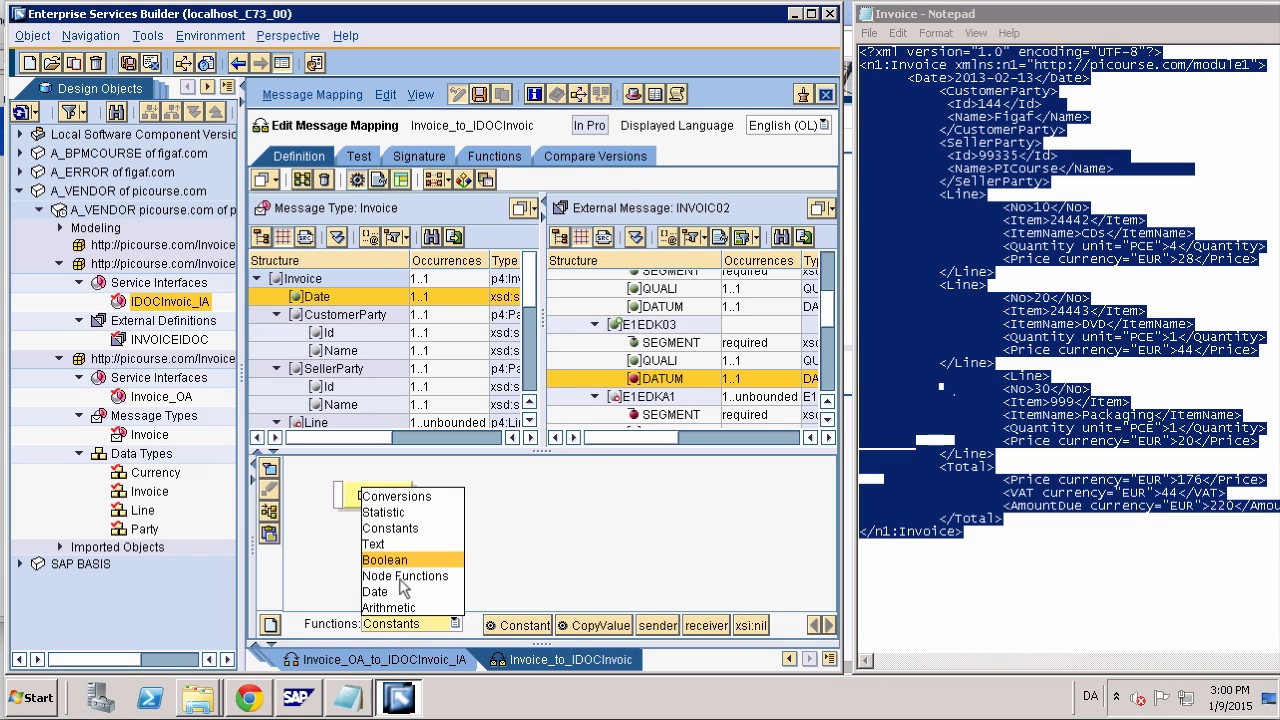
{"action": "left_click", "coordinate": [400, 598]}
{"action": "left_click_drag", "start_coordinate": [525, 625], "coordinate": [466, 551]}
{"action": "double_click", "coordinate": [466, 551]}
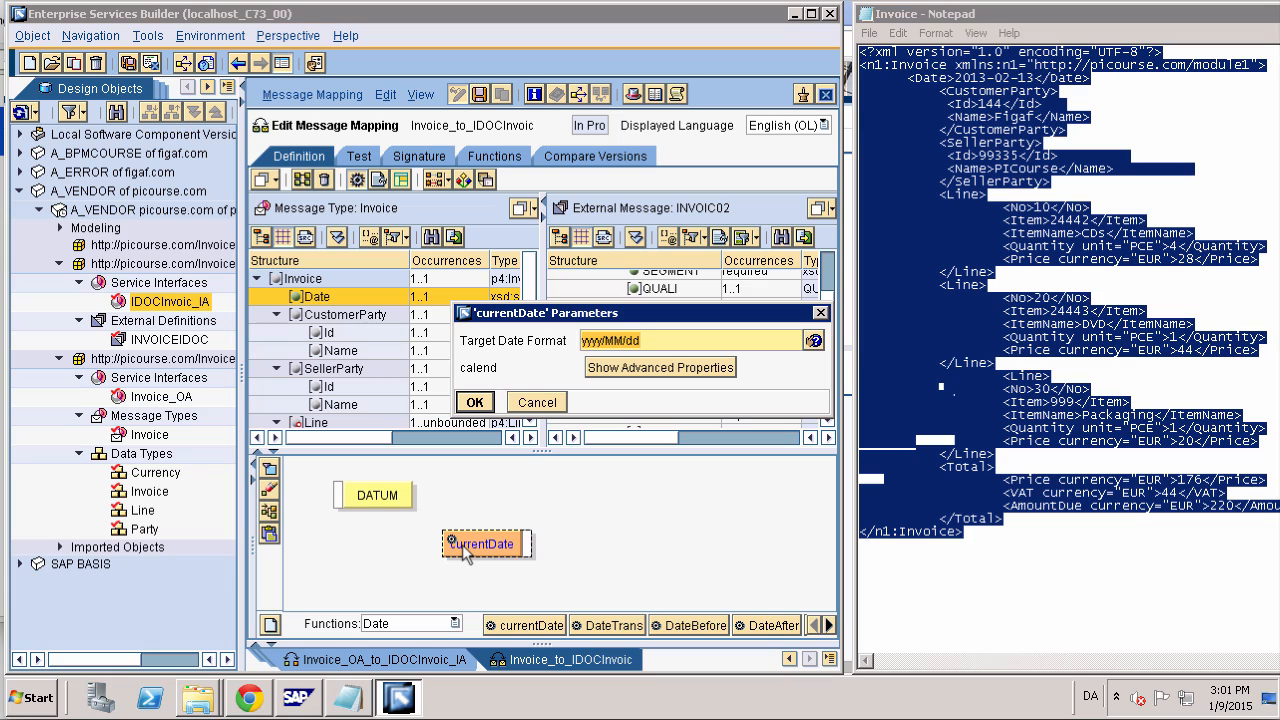
{"action": "key", "text": "Right"}
{"action": "key", "text": "Return"}
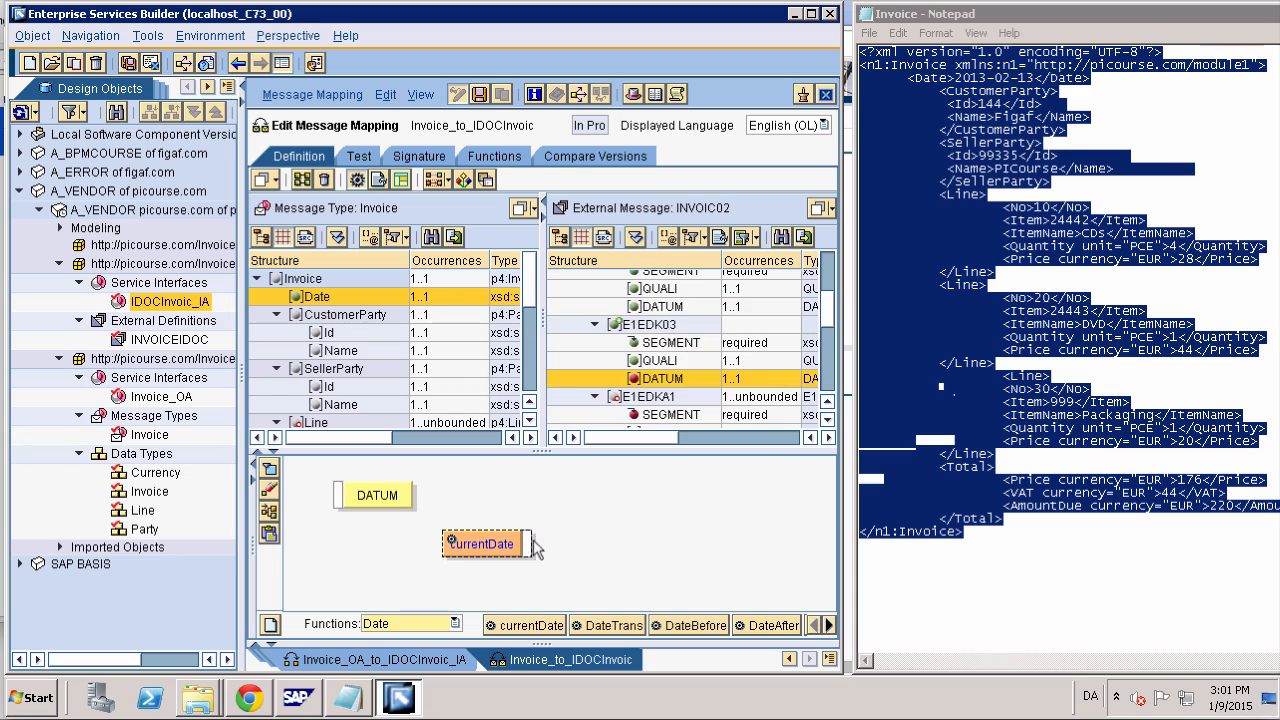
{"action": "left_click_drag", "start_coordinate": [528, 544], "coordinate": [342, 505]}
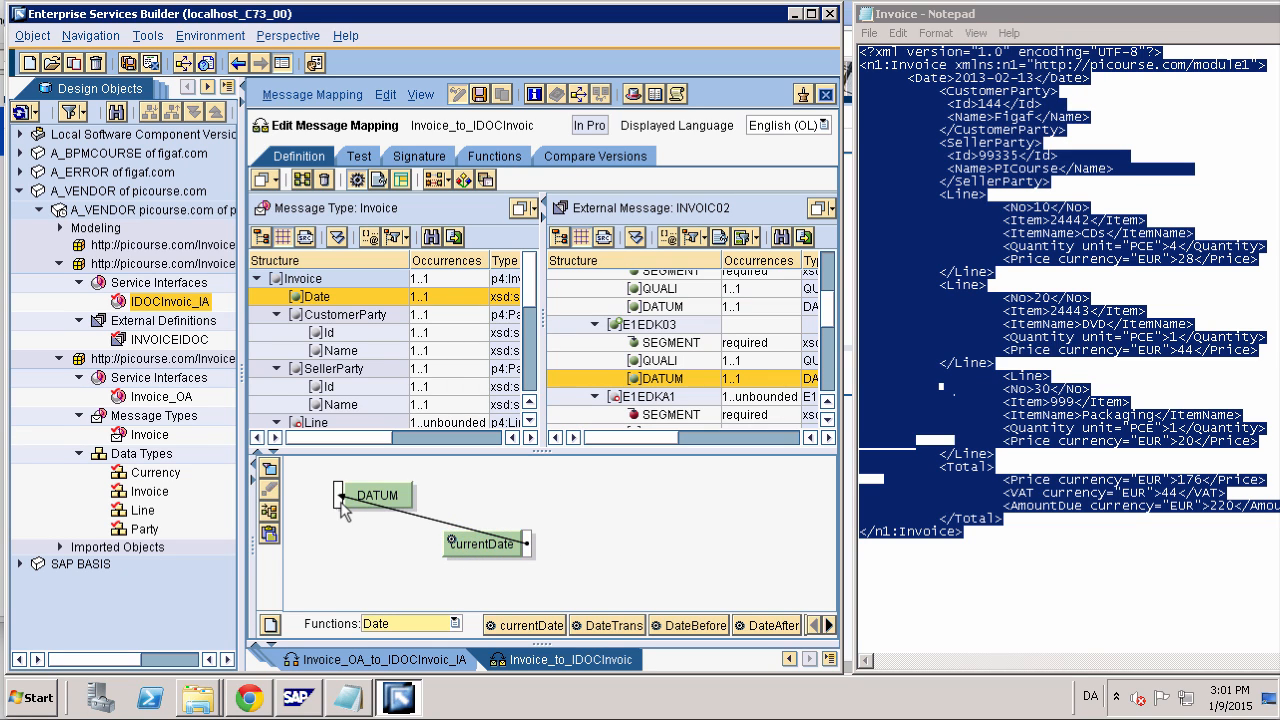
Display the mapping that contains E1EDKA1 and ungroup E1EDKA1 from the date mapping
{"action": "left_click", "coordinate": [628, 398]}
{"action": "scroll", "coordinate": [628, 398], "scroll_direction": "down", "scroll_amount": 3}
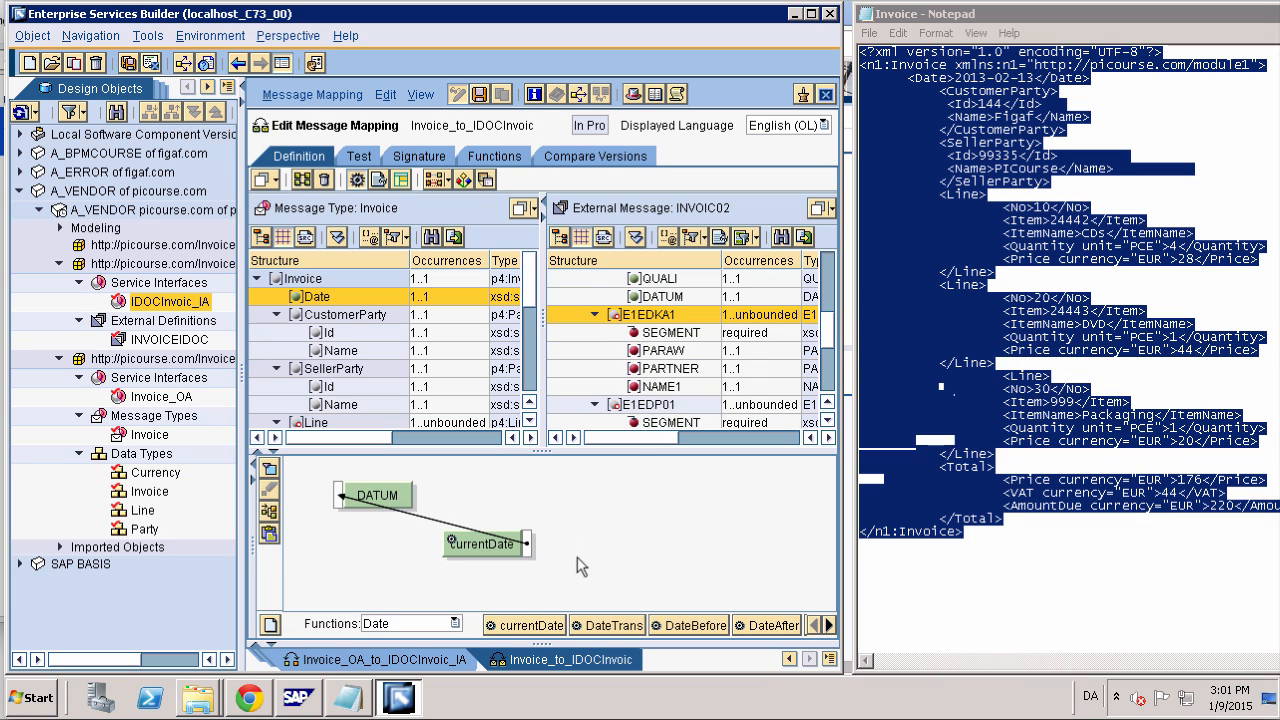
{"action": "double_click", "coordinate": [644, 318]}
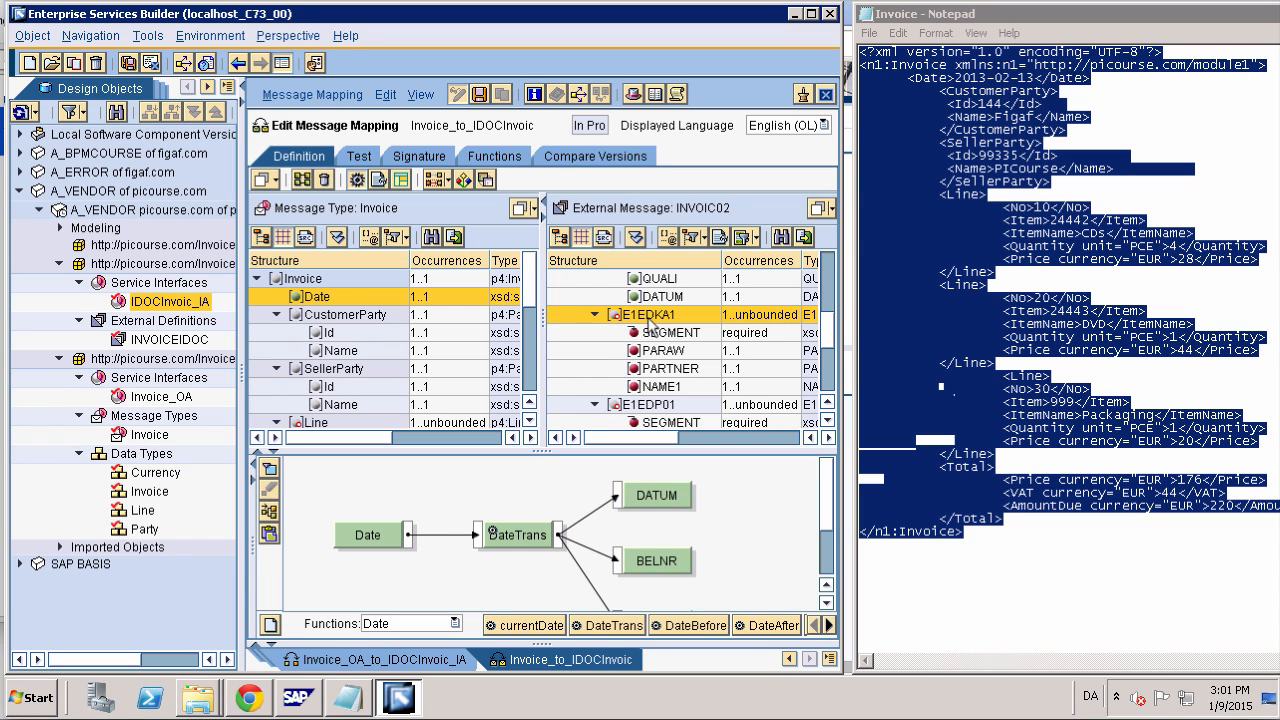
{"action": "left_click_drag", "start_coordinate": [826, 505], "coordinate": [817, 577]}
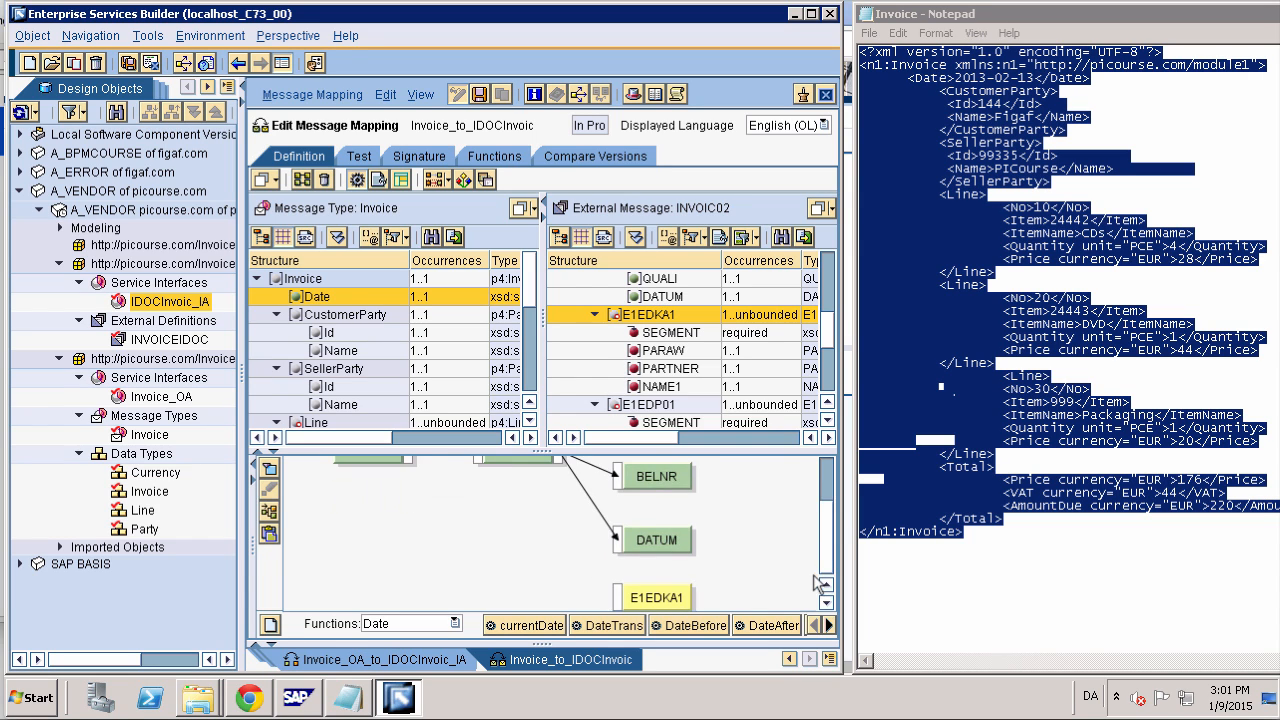
{"action": "right_click", "coordinate": [668, 599]}
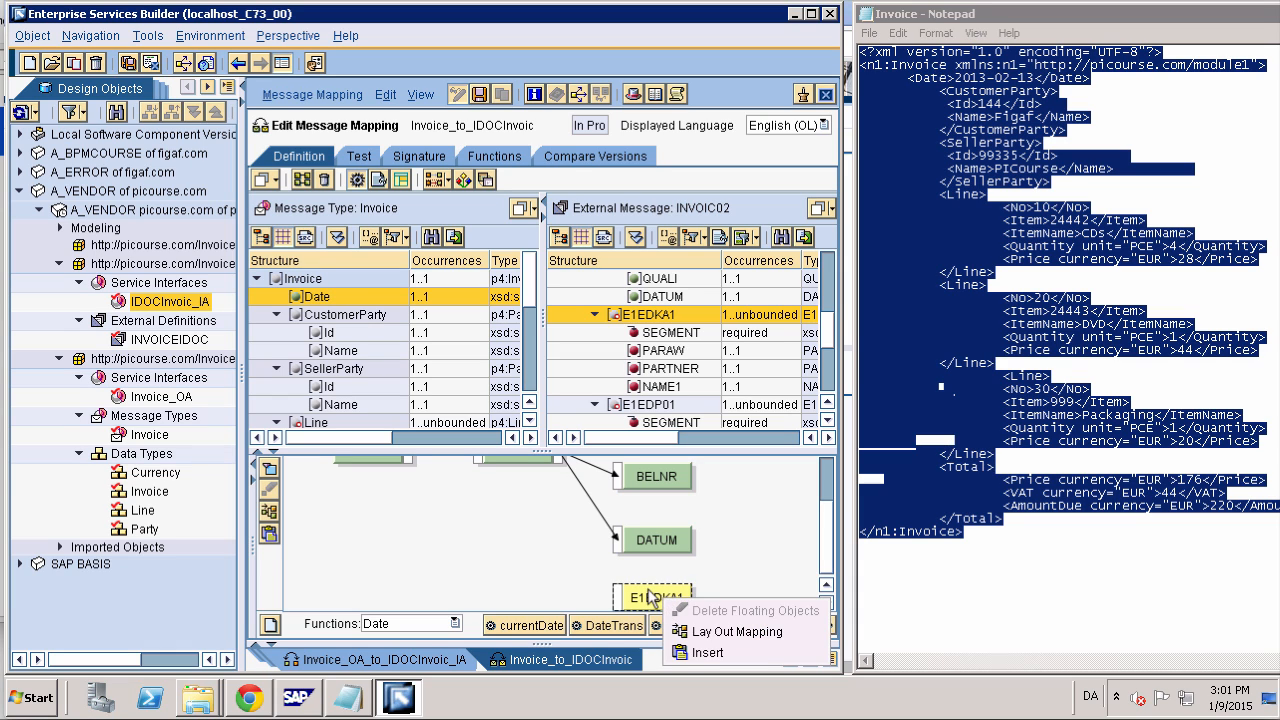
{"action": "left_click", "coordinate": [649, 592]}
{"action": "right_click", "coordinate": [649, 592]}
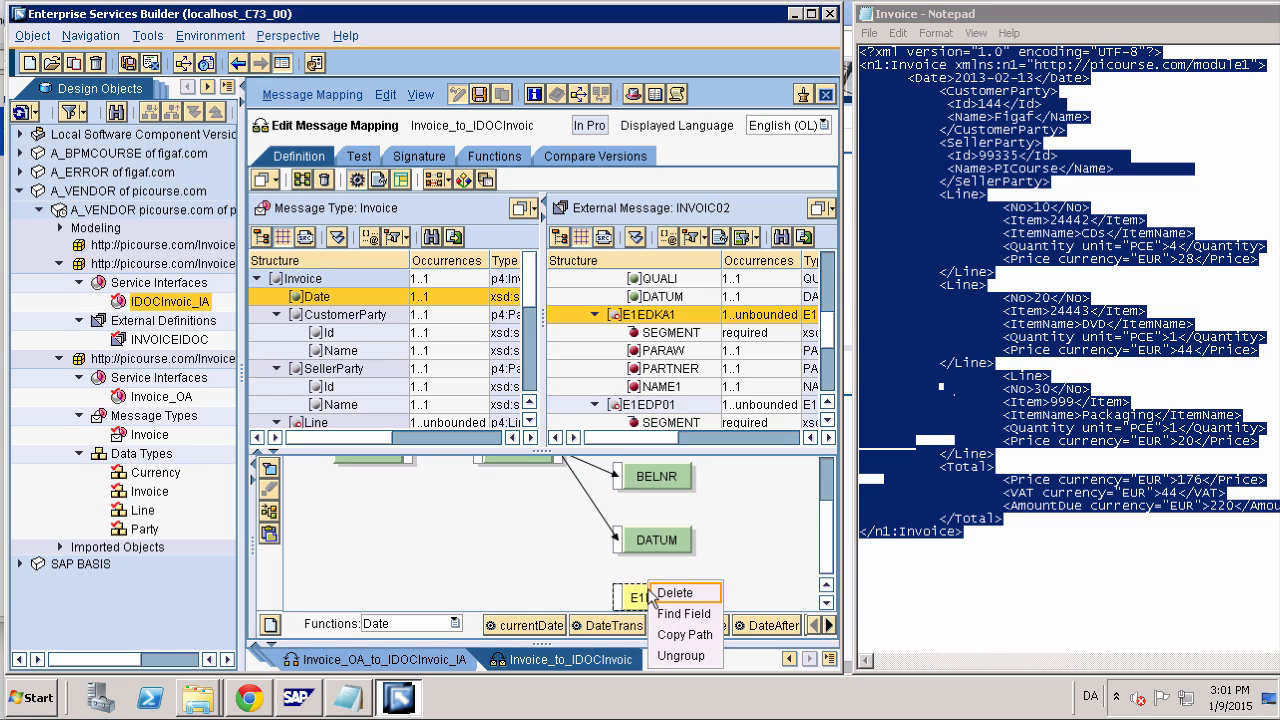
{"action": "left_click", "coordinate": [680, 655]}
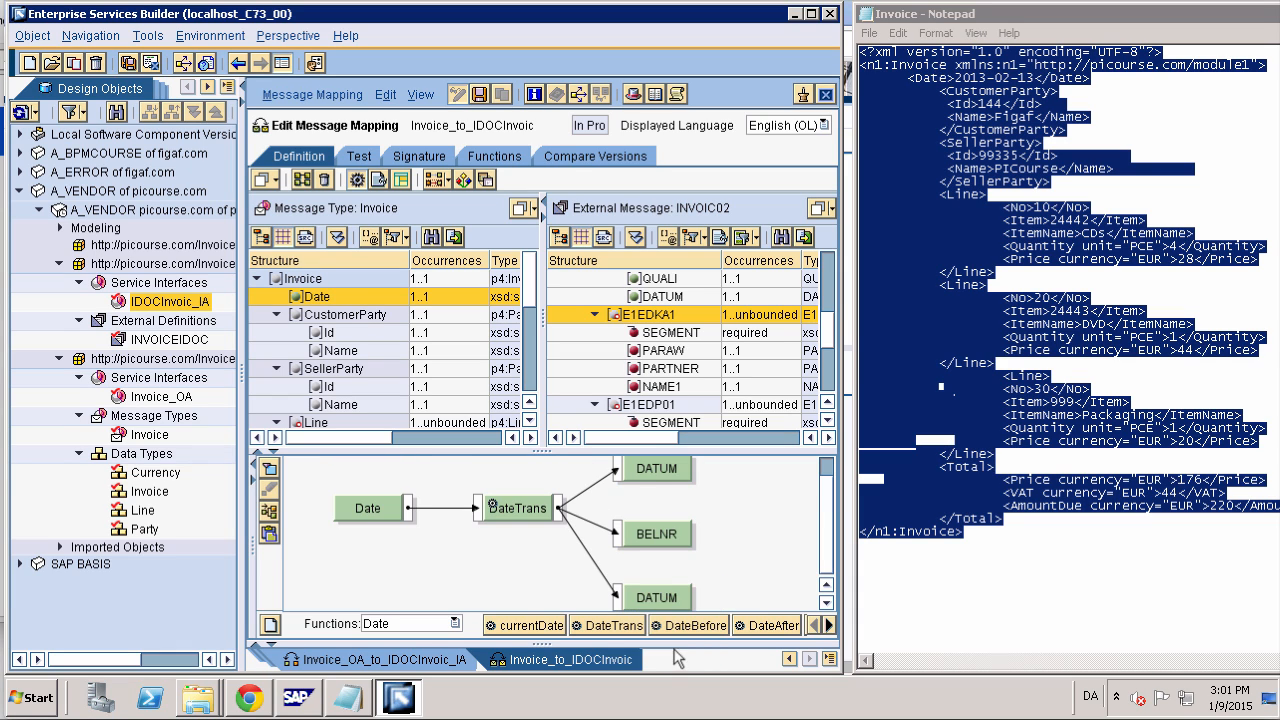
Map the E1EDKA1 segment to a Constant function with the value 1
{"action": "left_click", "coordinate": [645, 318]}
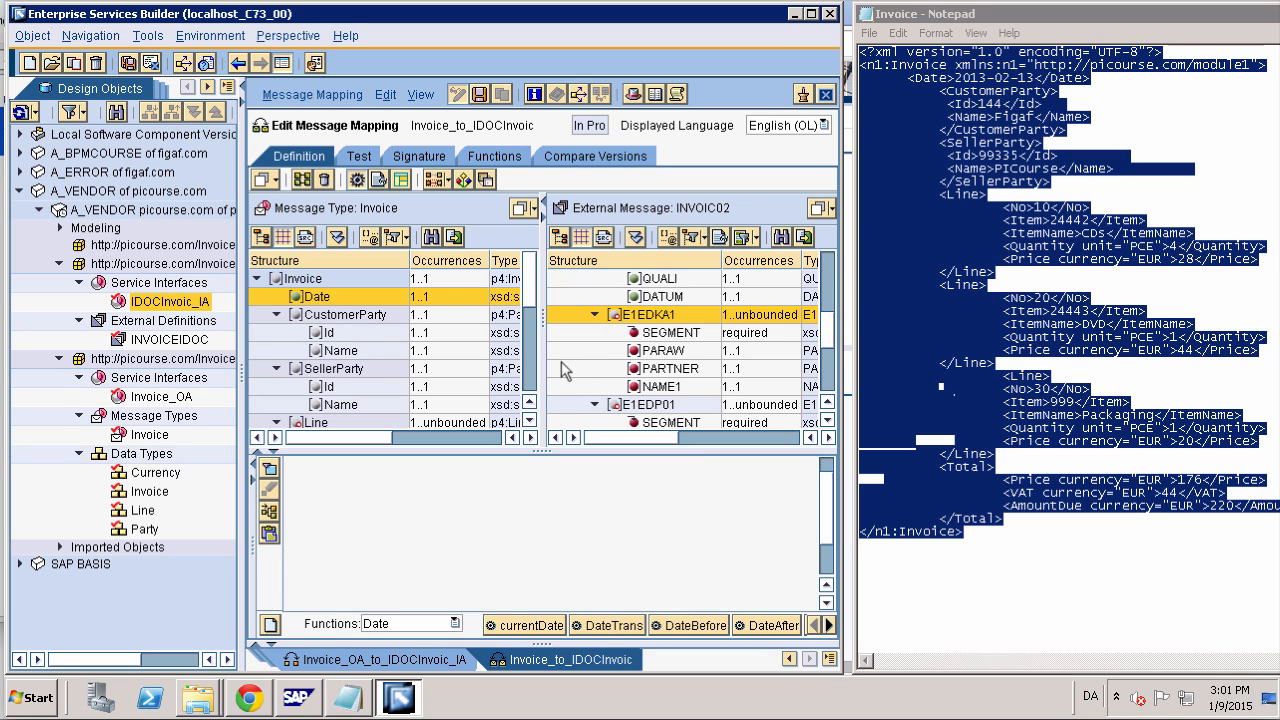
{"action": "left_click", "coordinate": [455, 624]}
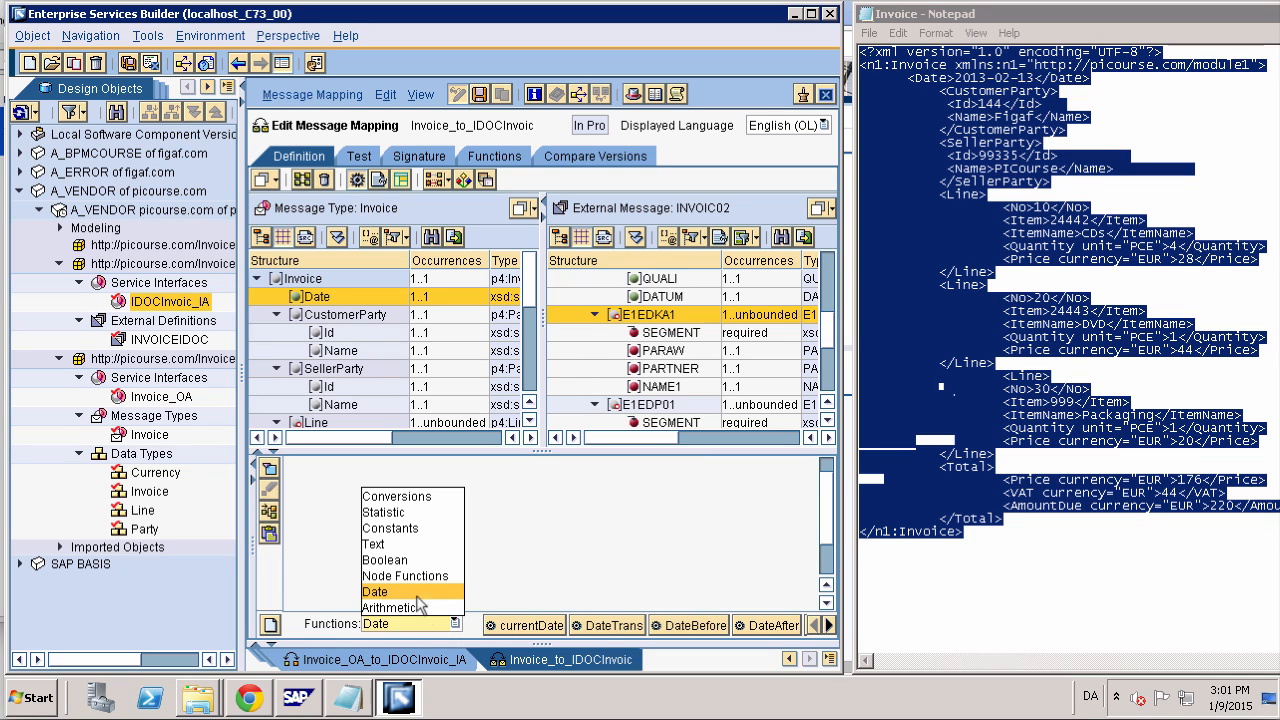
{"action": "left_click", "coordinate": [400, 528]}
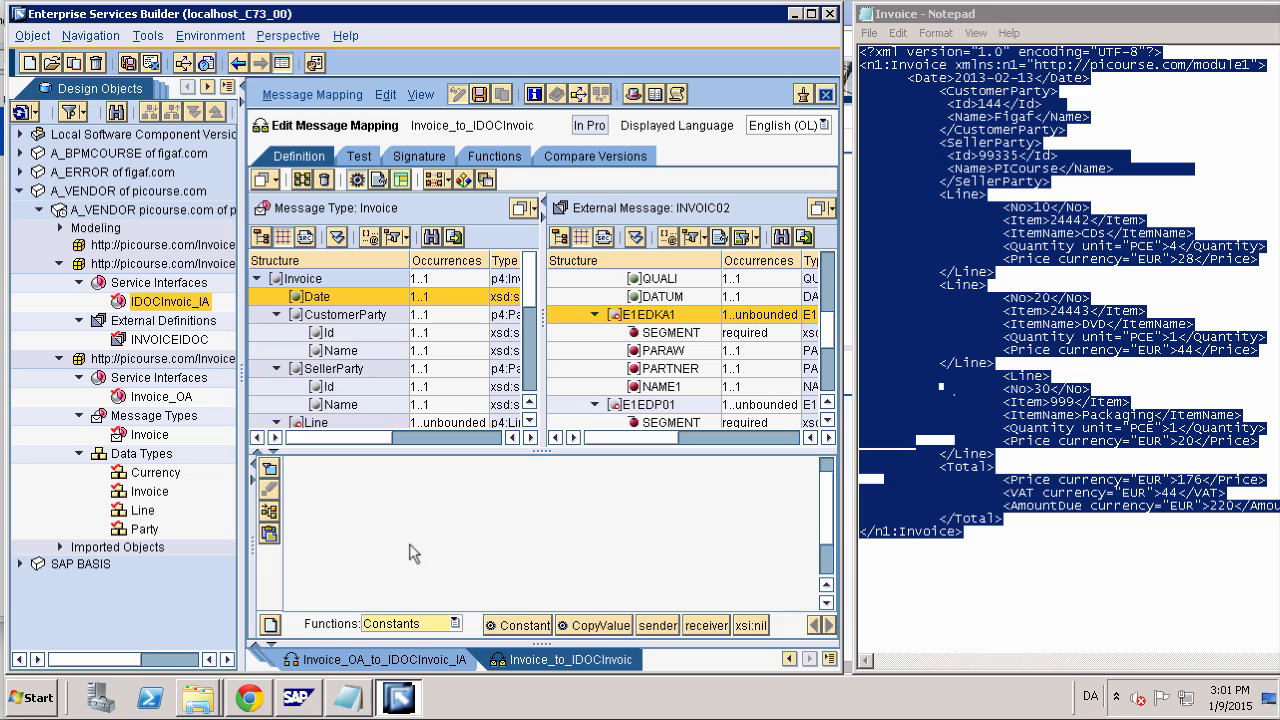
{"action": "left_click_drag", "start_coordinate": [508, 626], "coordinate": [460, 522]}
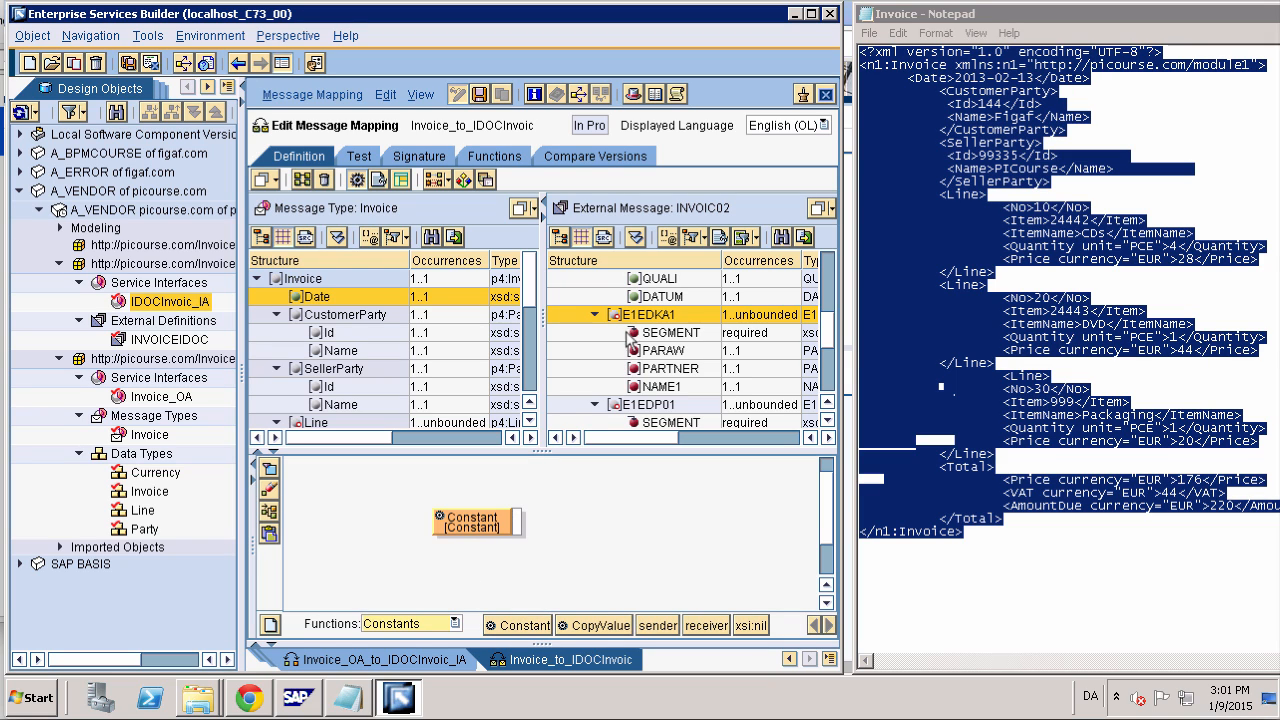
{"action": "left_click_drag", "start_coordinate": [625, 316], "coordinate": [612, 529]}
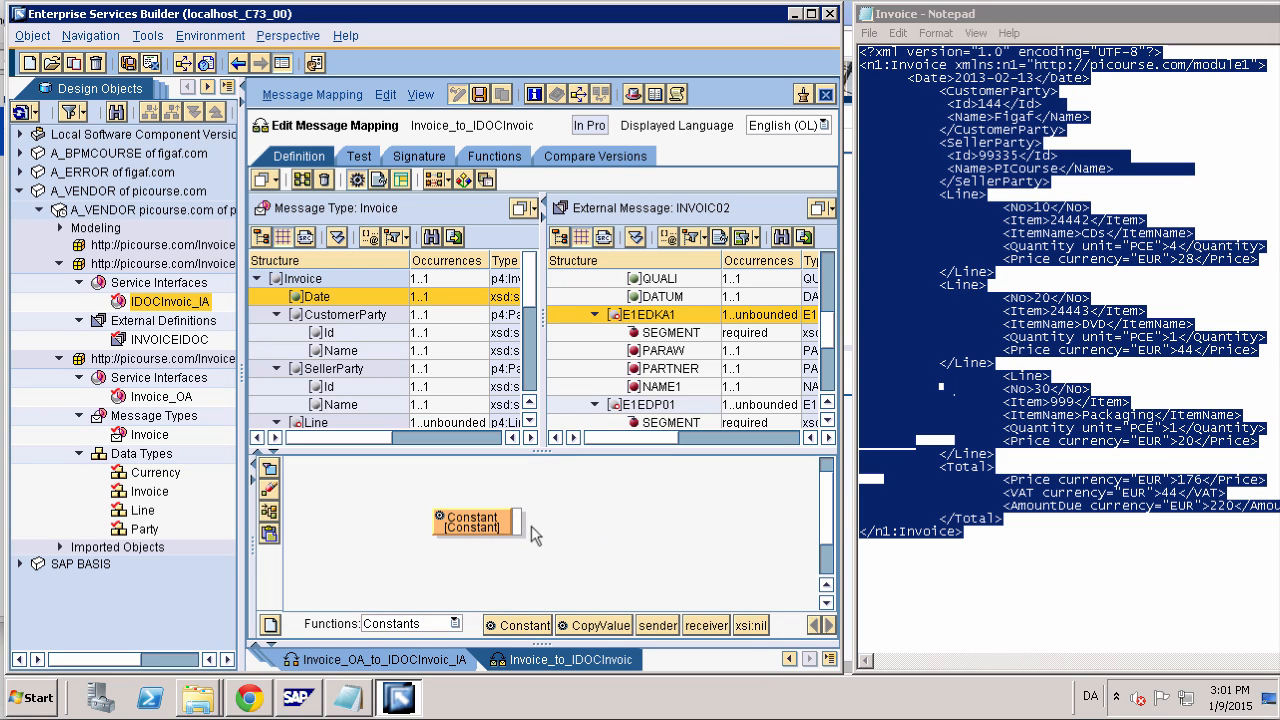
{"action": "left_click", "coordinate": [826, 565]}
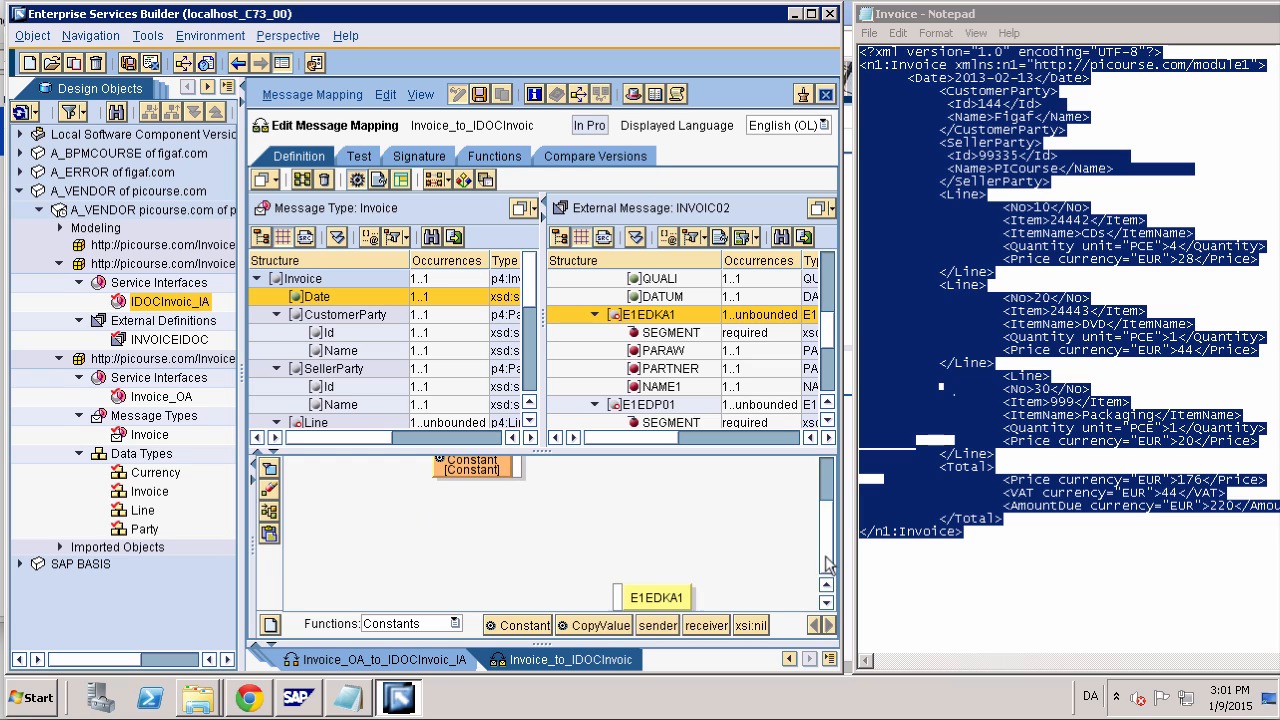
{"action": "left_click_drag", "start_coordinate": [517, 467], "coordinate": [618, 598]}
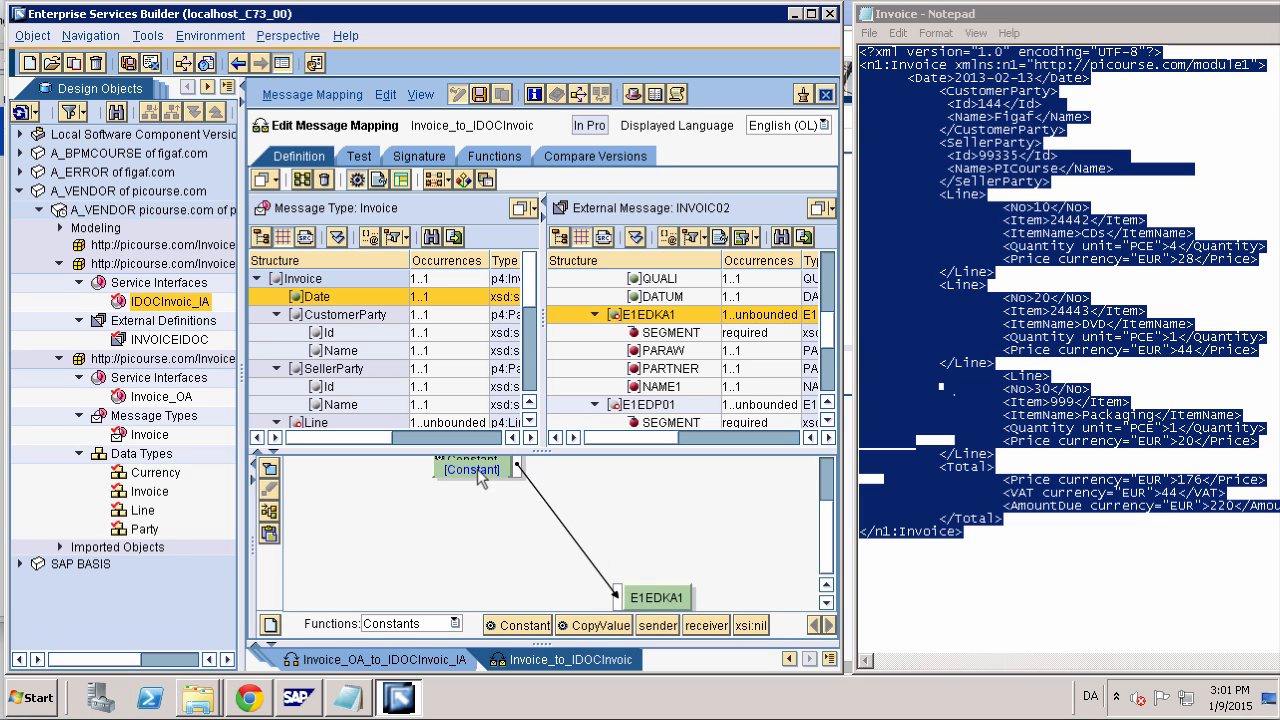
{"action": "double_click", "coordinate": [478, 470]}
{"action": "type", "text": "1"}
{"action": "key", "text": "Return"}
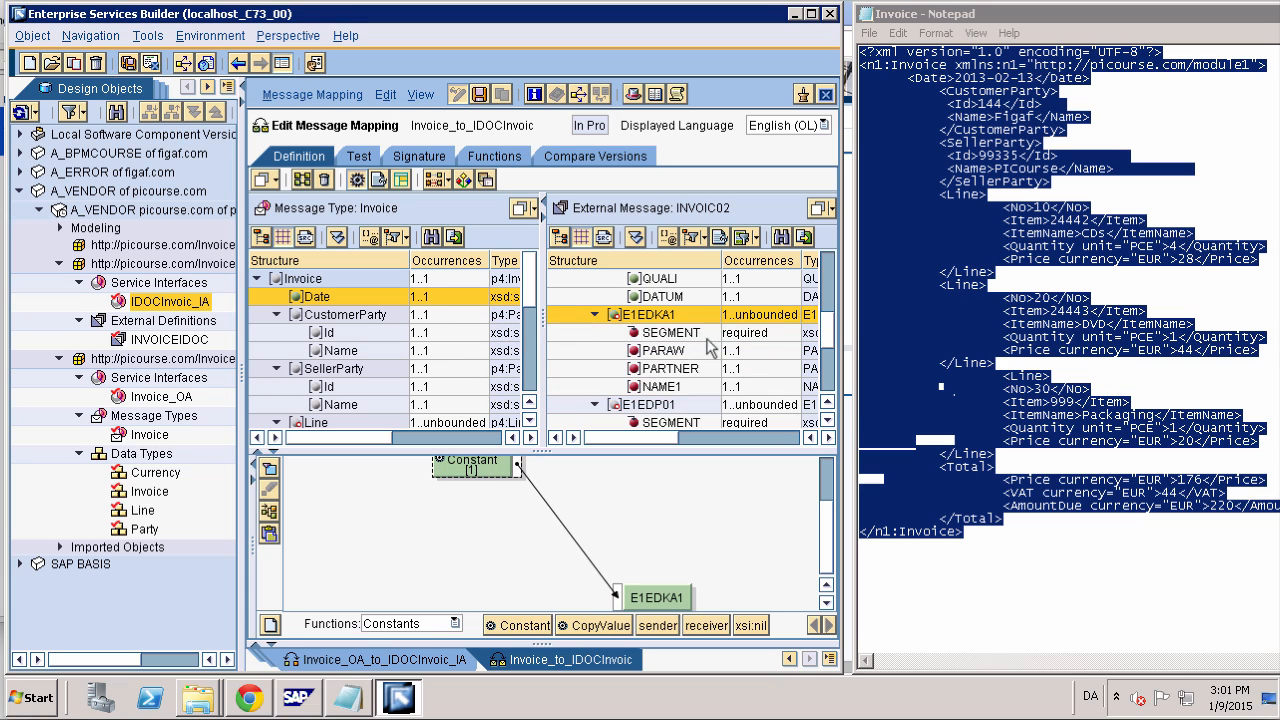
Link the SEGMENT attribute of E1EDKA1 to the same Constant 1 and select the PARAW field
{"action": "left_click_drag", "start_coordinate": [680, 333], "coordinate": [603, 489]}
{"action": "left_click_drag", "start_coordinate": [419, 550], "coordinate": [478, 496]}
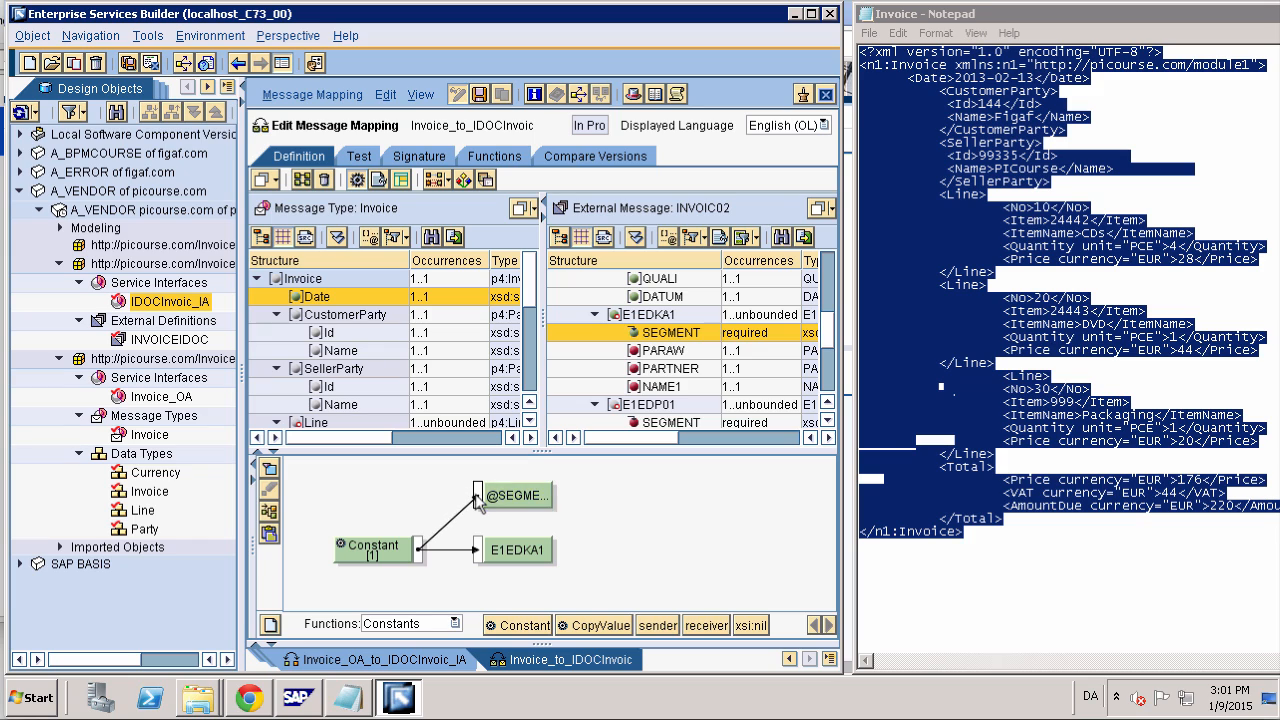
{"action": "left_click", "coordinate": [636, 352]}
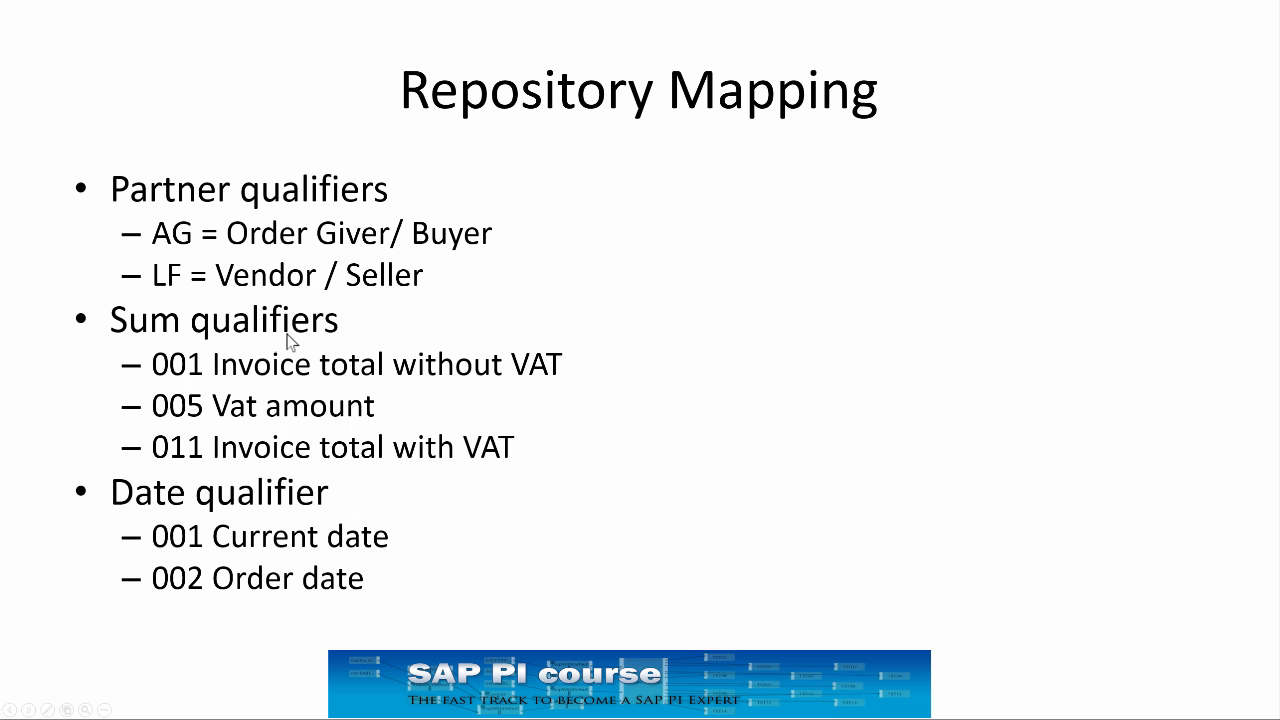
Switch back to the Enterprise Services Builder and map the PARAW field to a Constant function with the value AG
{"action": "key", "text": "super+Tab"}
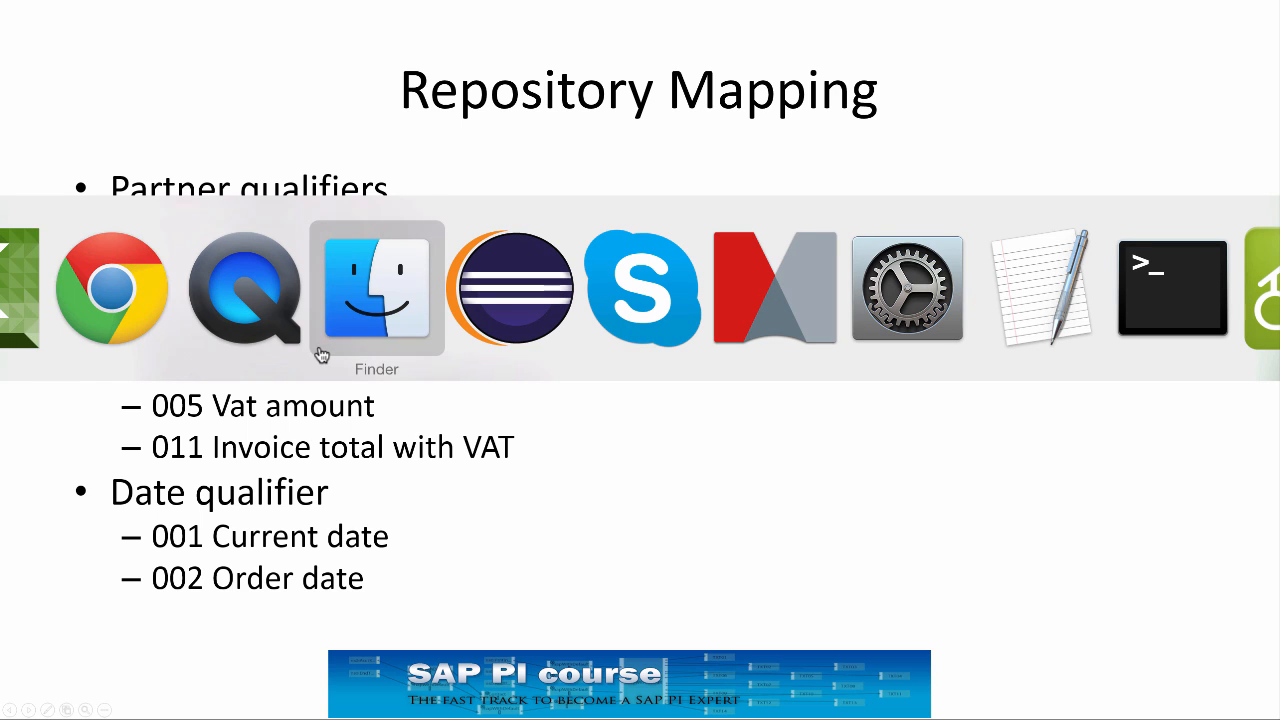
{"action": "key", "text": "super+Tab"}
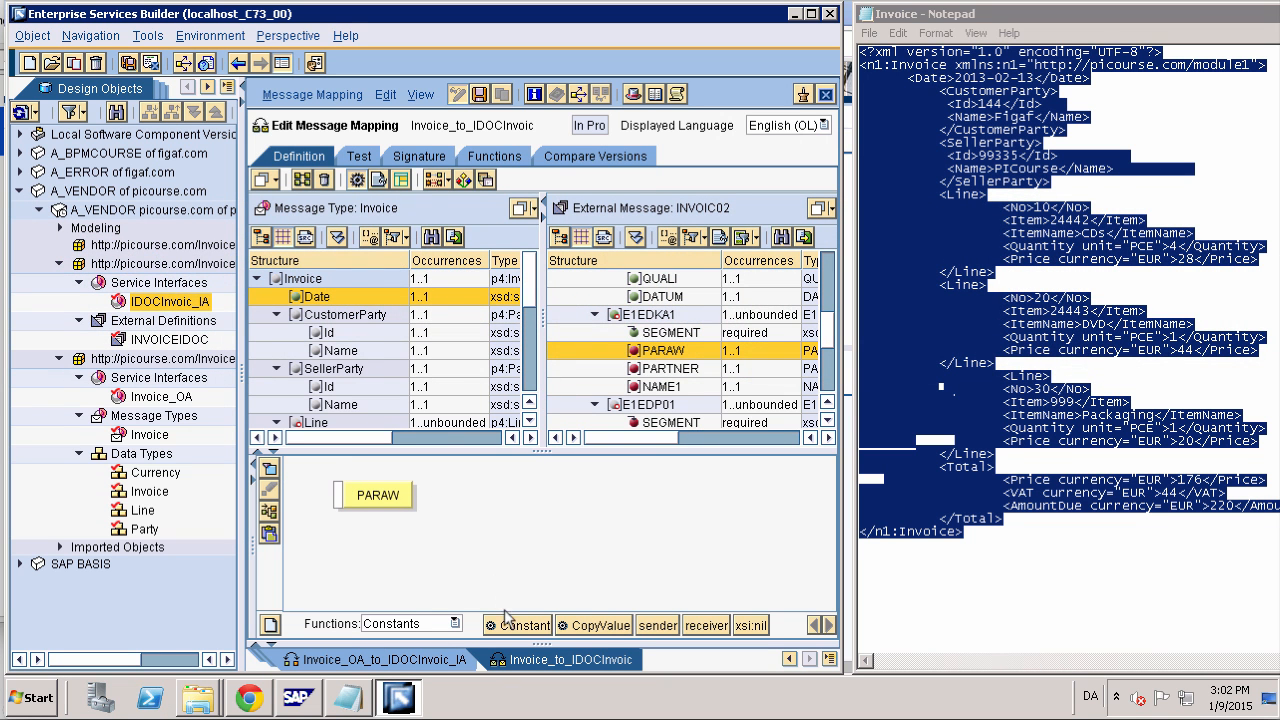
{"action": "left_click_drag", "start_coordinate": [510, 628], "coordinate": [450, 527]}
{"action": "double_click", "coordinate": [450, 527]}
{"action": "type", "text": "AG"}
{"action": "key", "text": "Return"}
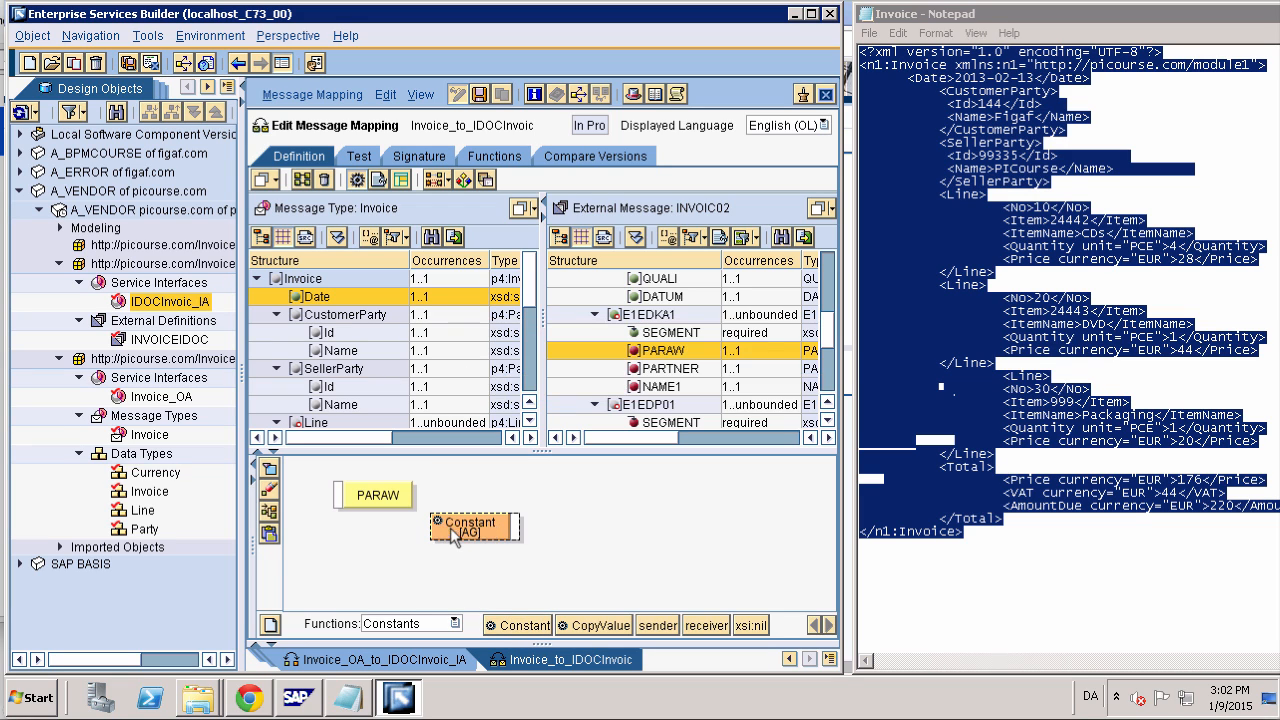
{"action": "left_click_drag", "start_coordinate": [514, 527], "coordinate": [338, 500]}
Map the CustomerParty Id to PARTNER and the CustomerParty Name to NAME1 in the E1EDKA1 segment
{"action": "left_click", "coordinate": [682, 369]}
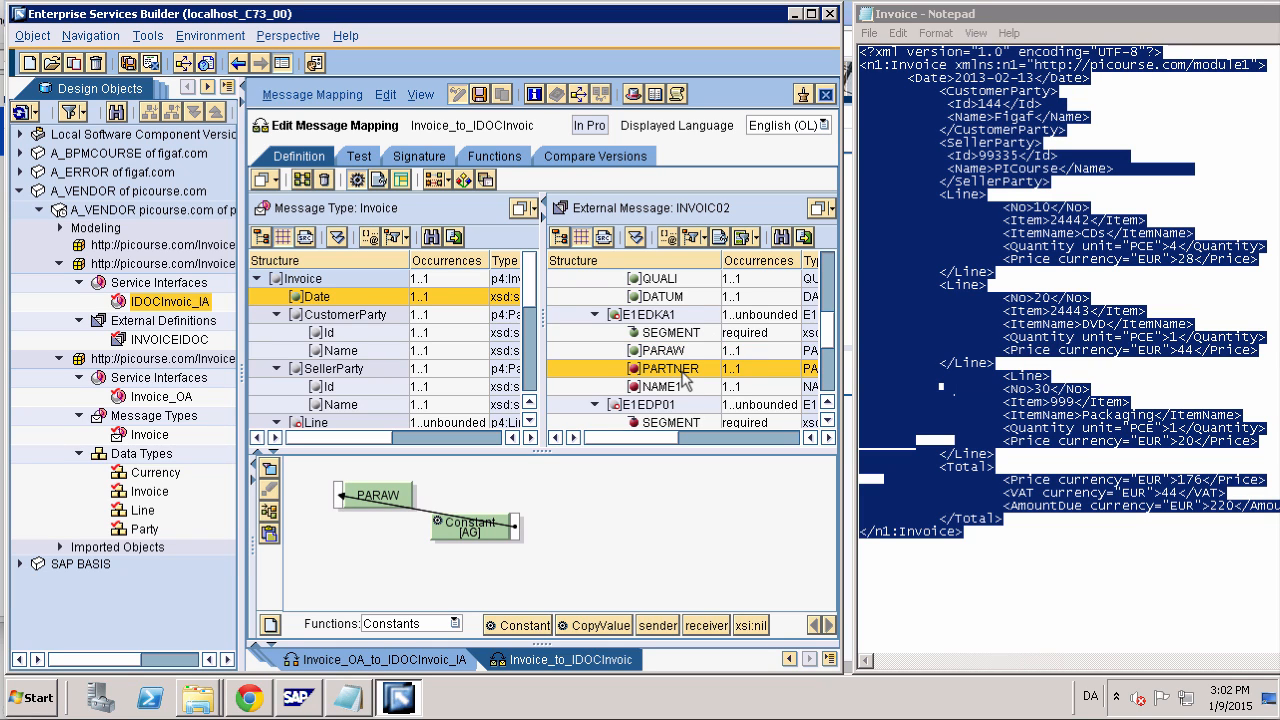
{"action": "left_click_drag", "start_coordinate": [682, 369], "coordinate": [630, 389]}
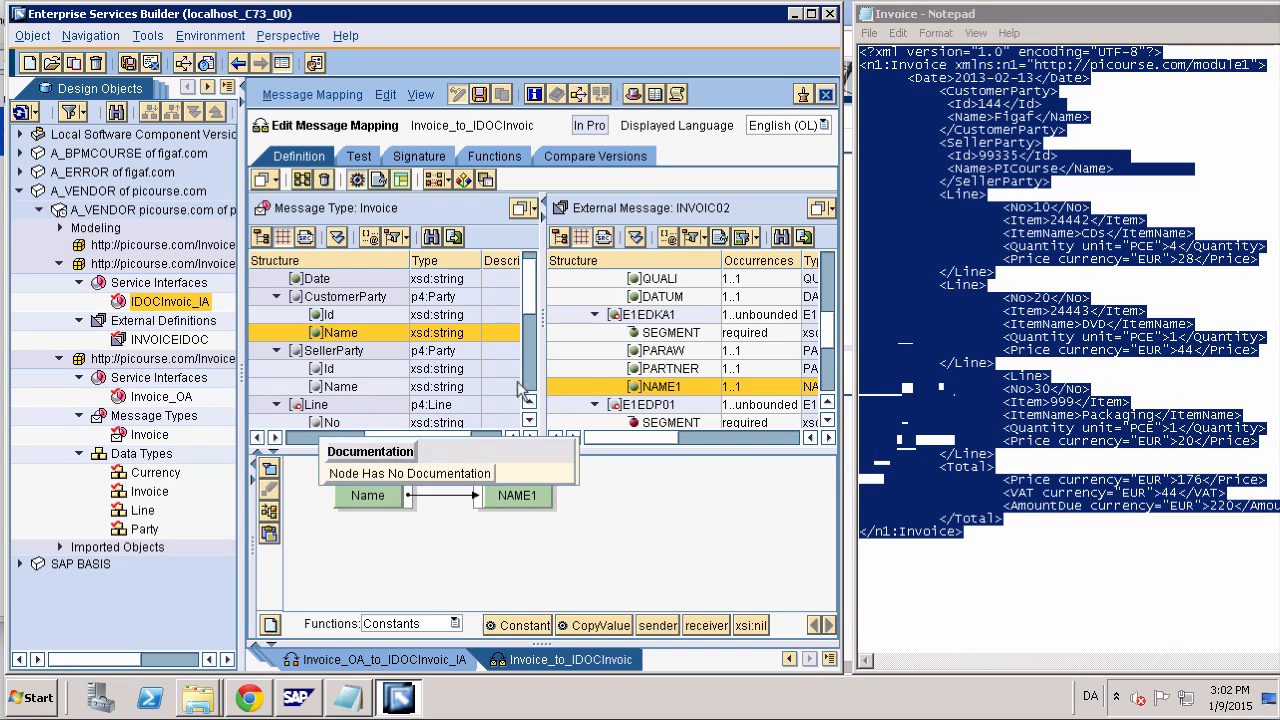
Map the Line node of the Invoice message to the E1EDP01 segment
{"action": "left_click", "coordinate": [623, 405]}
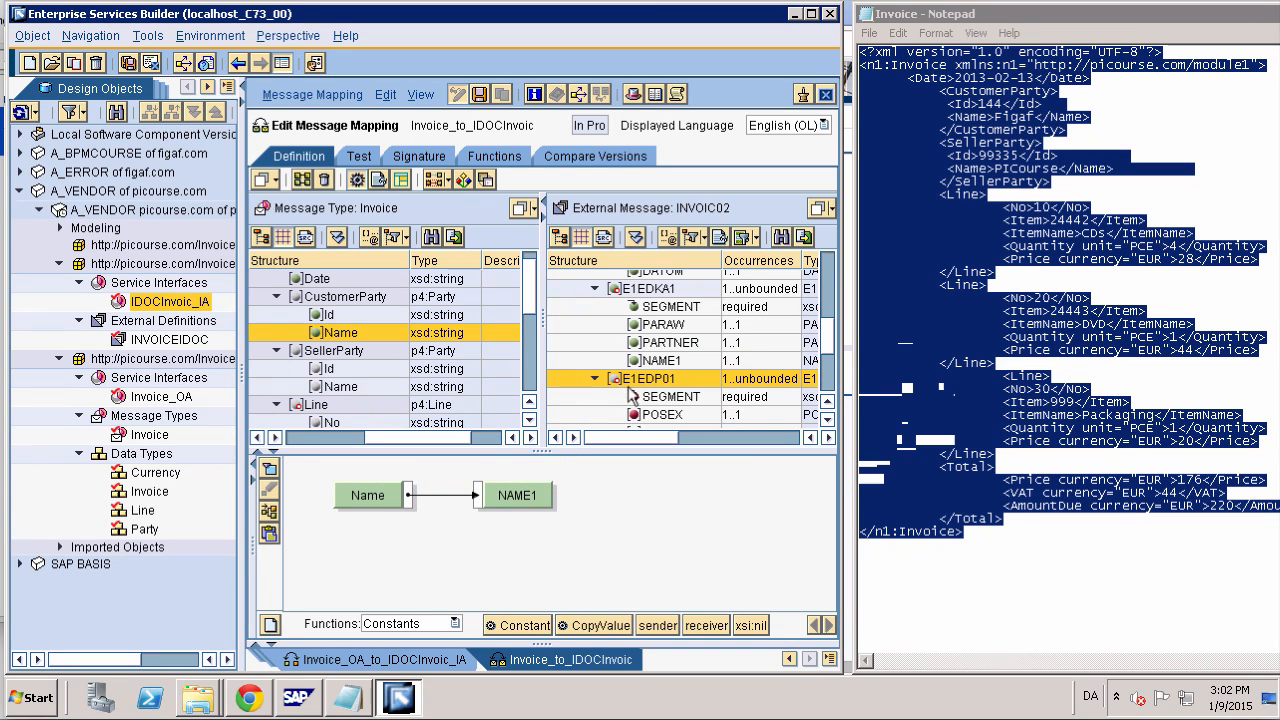
{"action": "scroll", "coordinate": [647, 386], "scroll_direction": "up", "scroll_amount": 2}
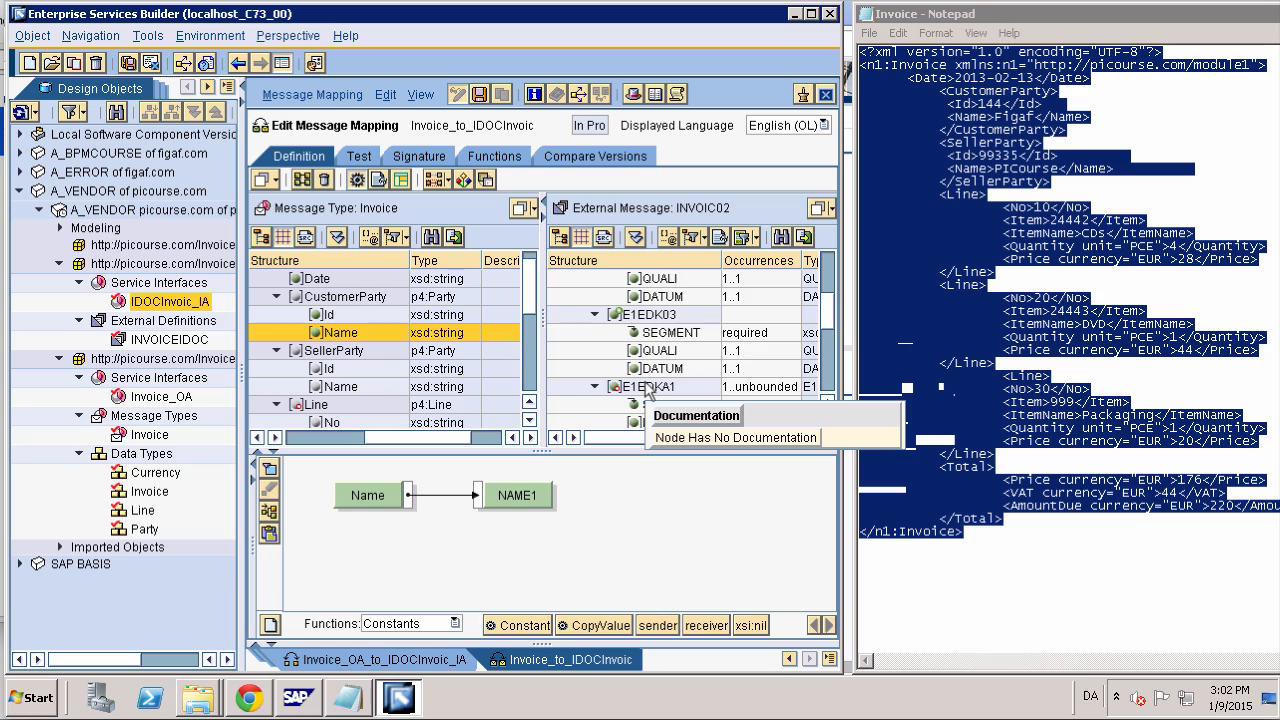
{"action": "scroll", "coordinate": [646, 395], "scroll_direction": "down", "scroll_amount": 2}
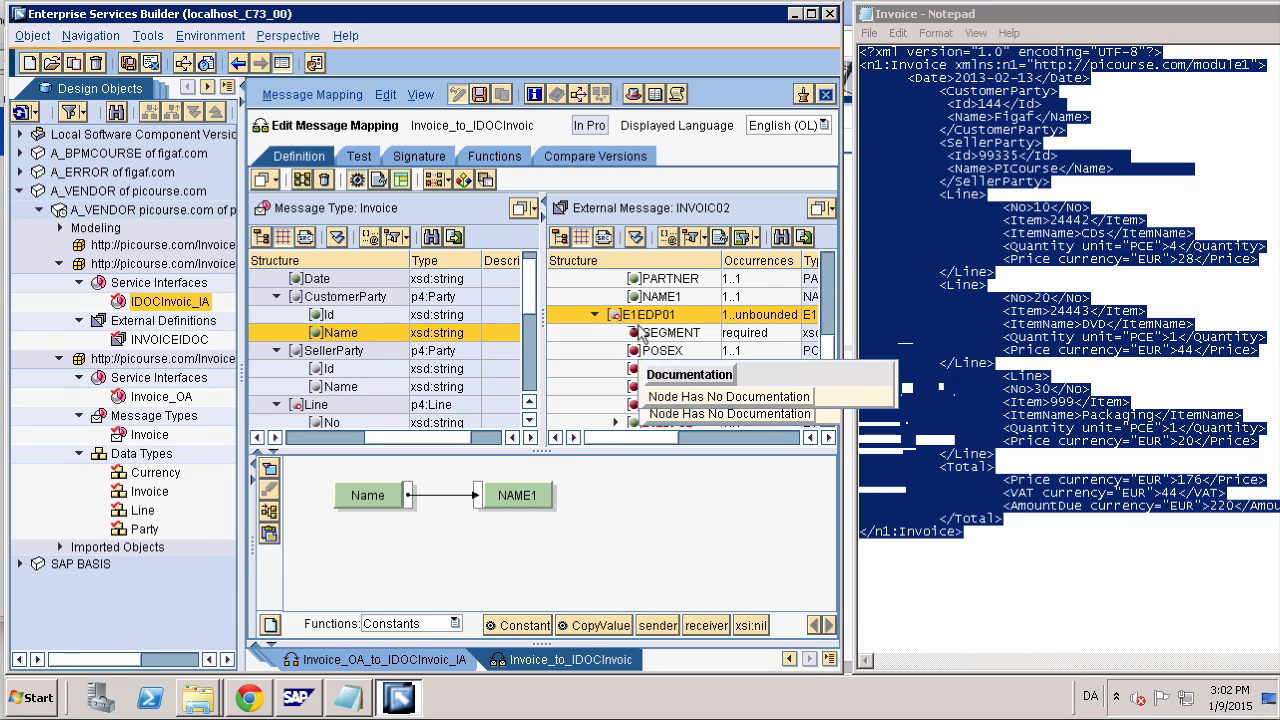
{"action": "left_click_drag", "start_coordinate": [640, 318], "coordinate": [331, 369]}
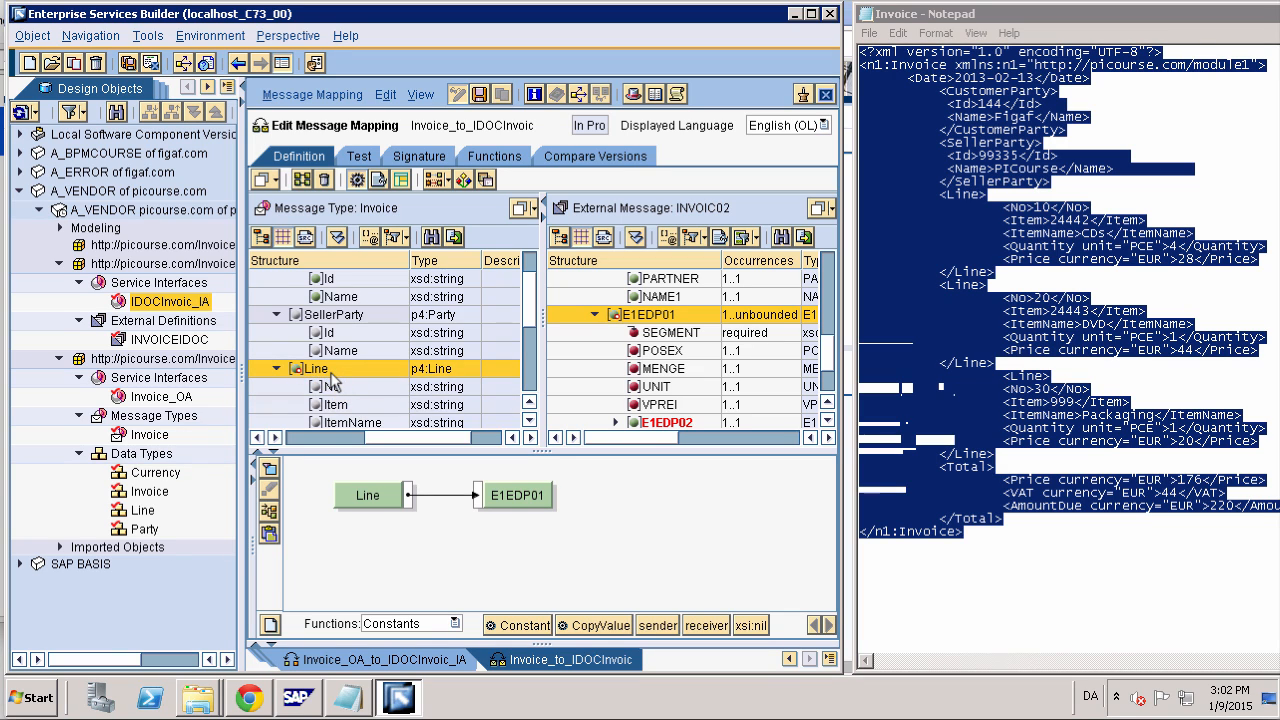
Map the SEGMENT attribute of E1EDP01 to a Constant function with the value 1
{"action": "left_click", "coordinate": [657, 336]}
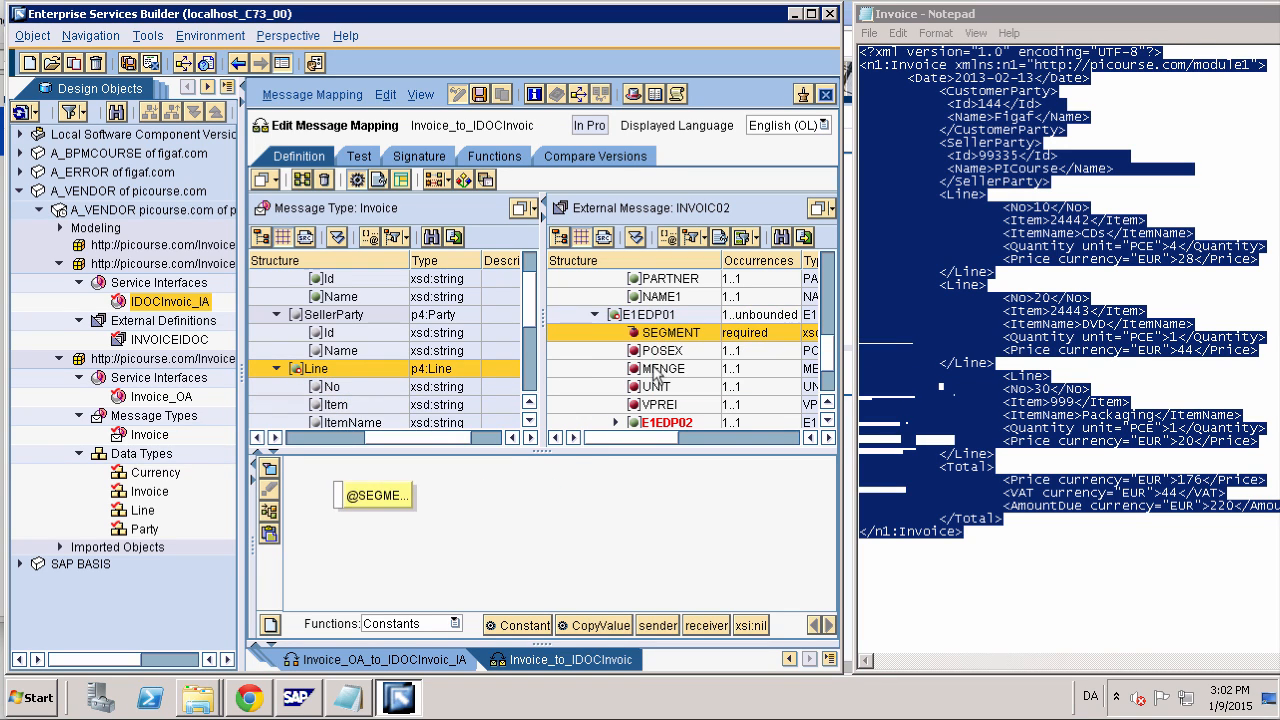
{"action": "left_click_drag", "start_coordinate": [517, 628], "coordinate": [501, 555]}
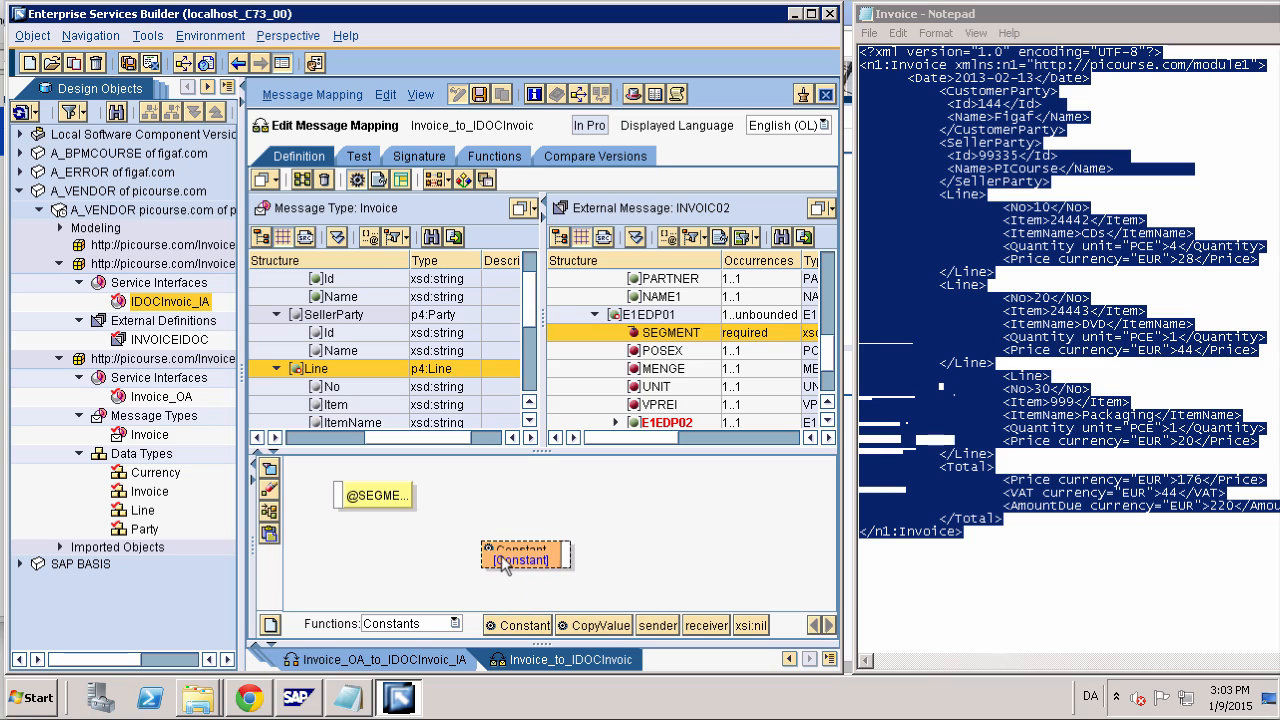
{"action": "double_click", "coordinate": [501, 555]}
{"action": "type", "text": "1"}
{"action": "key", "text": "Return"}
{"action": "left_click_drag", "start_coordinate": [567, 552], "coordinate": [340, 500]}
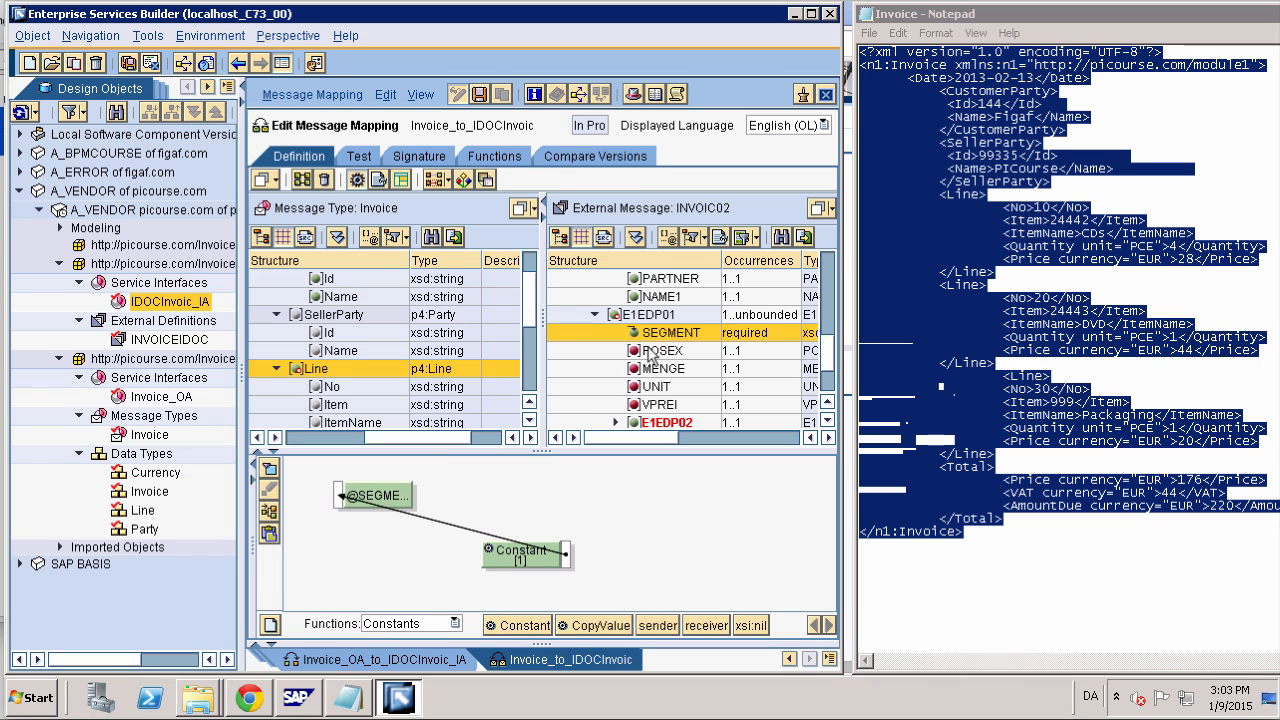
Map the Line's No field to POSEX and its Quantity field to MENGE in E1EDP01
{"action": "left_click_drag", "start_coordinate": [650, 351], "coordinate": [330, 390]}
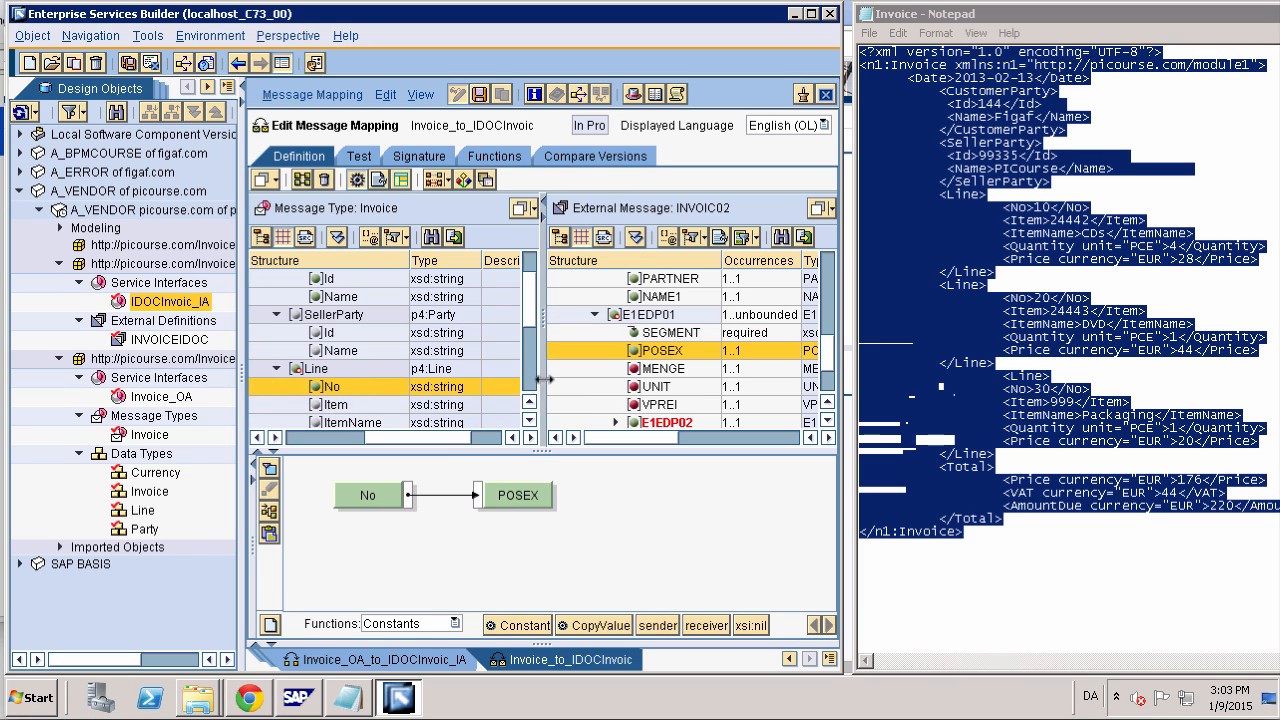
{"action": "scroll", "coordinate": [529, 378], "scroll_direction": "down", "scroll_amount": 3}
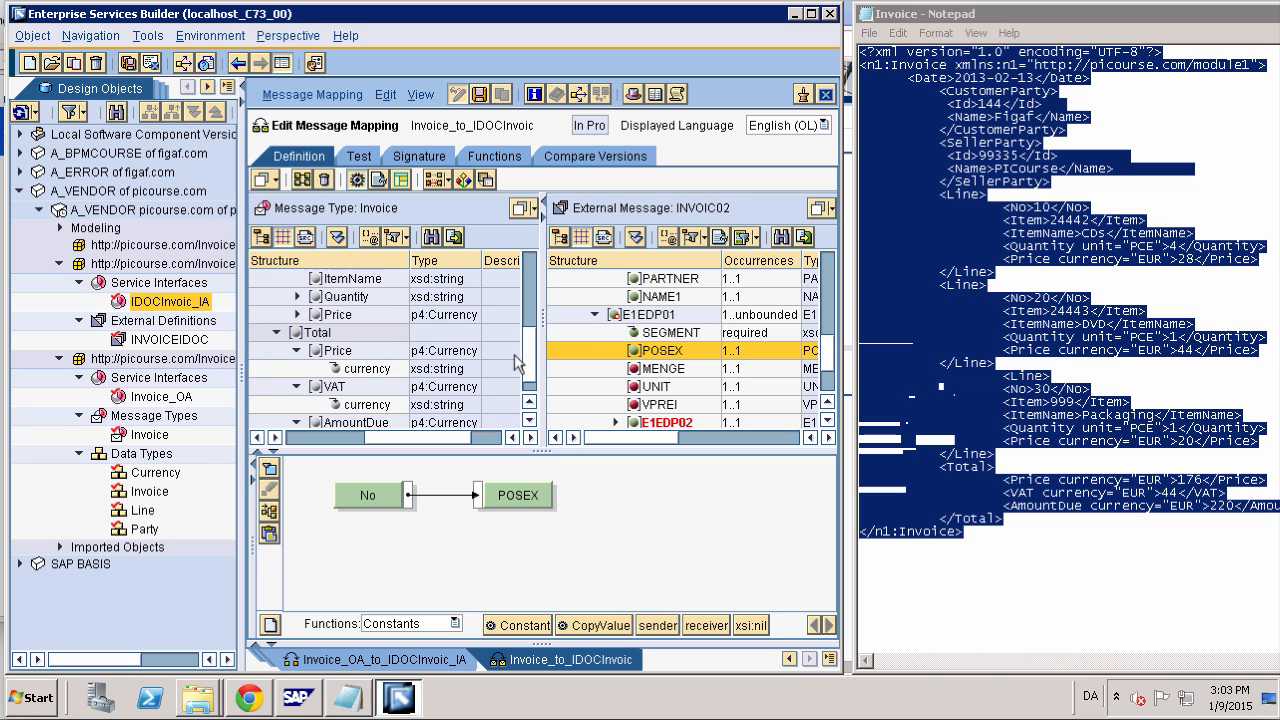
{"action": "scroll", "coordinate": [529, 362], "scroll_direction": "up", "scroll_amount": 2}
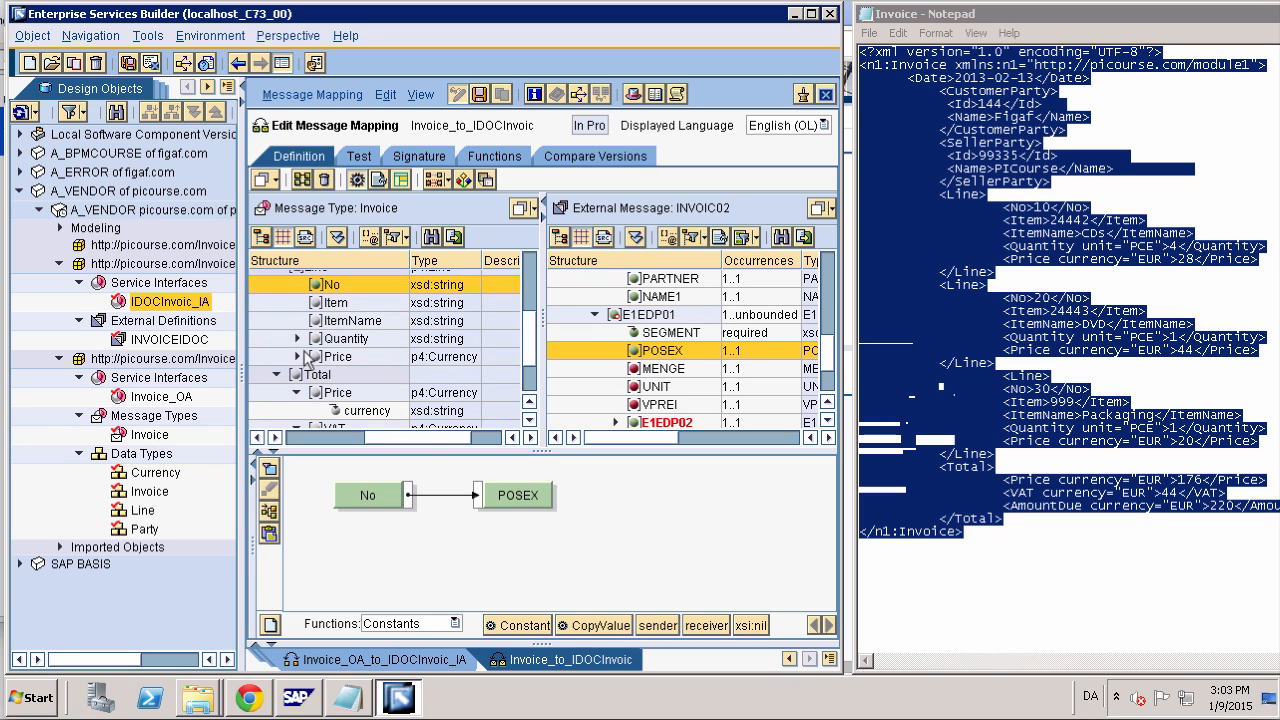
{"action": "left_click_drag", "start_coordinate": [325, 340], "coordinate": [600, 370]}
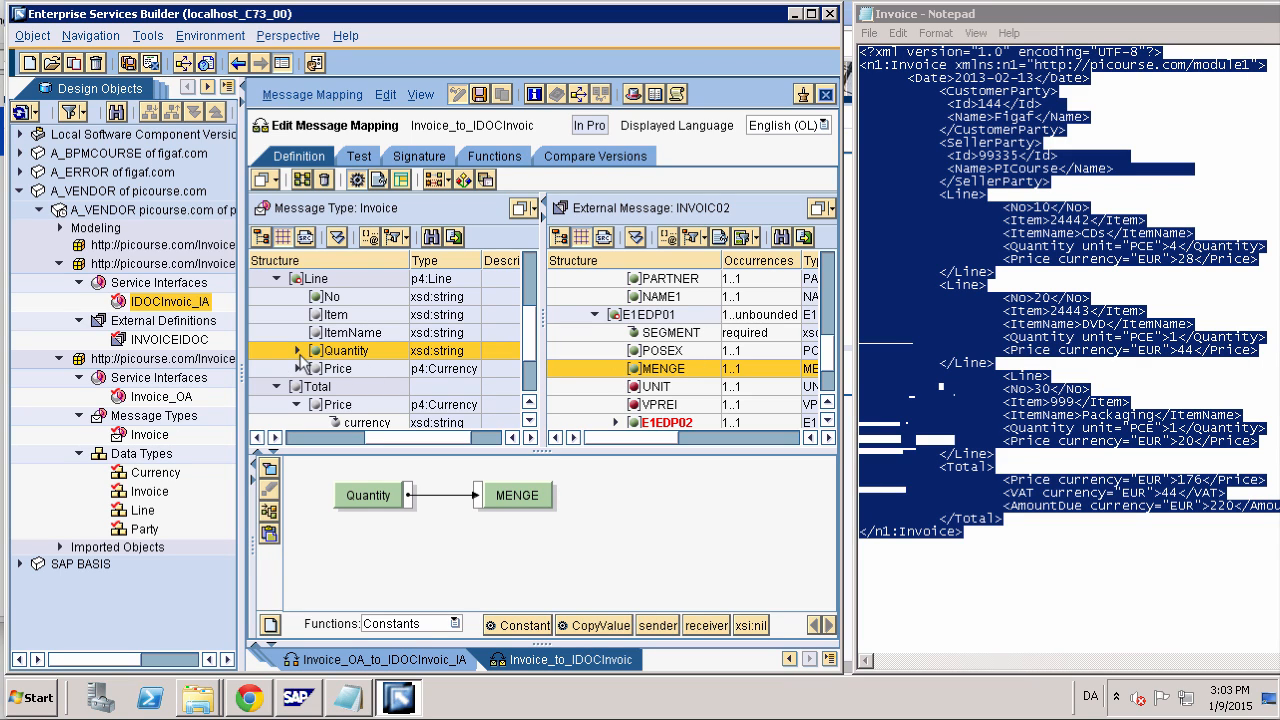
Map the unit attribute of Quantity to UNIT and the Line's Price to VPREI
{"action": "left_click", "coordinate": [297, 351]}
{"action": "left_click_drag", "start_coordinate": [343, 372], "coordinate": [630, 390]}
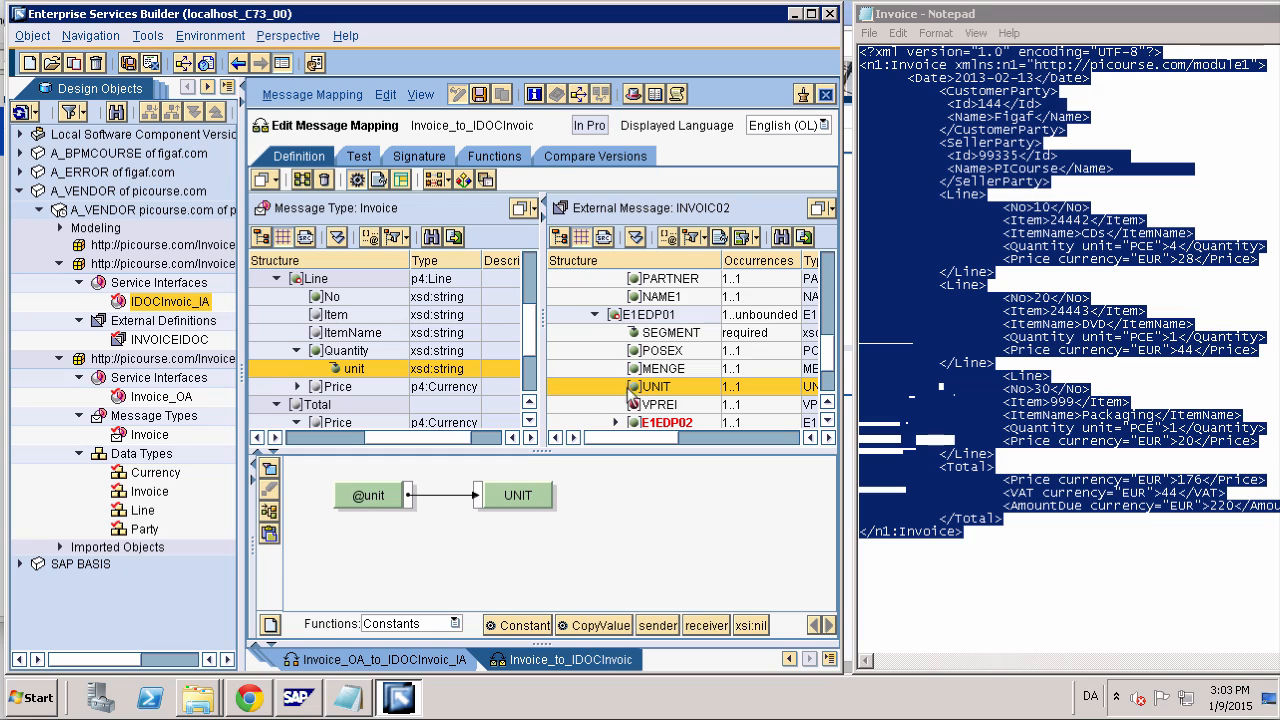
{"action": "left_click_drag", "start_coordinate": [325, 390], "coordinate": [636, 407]}
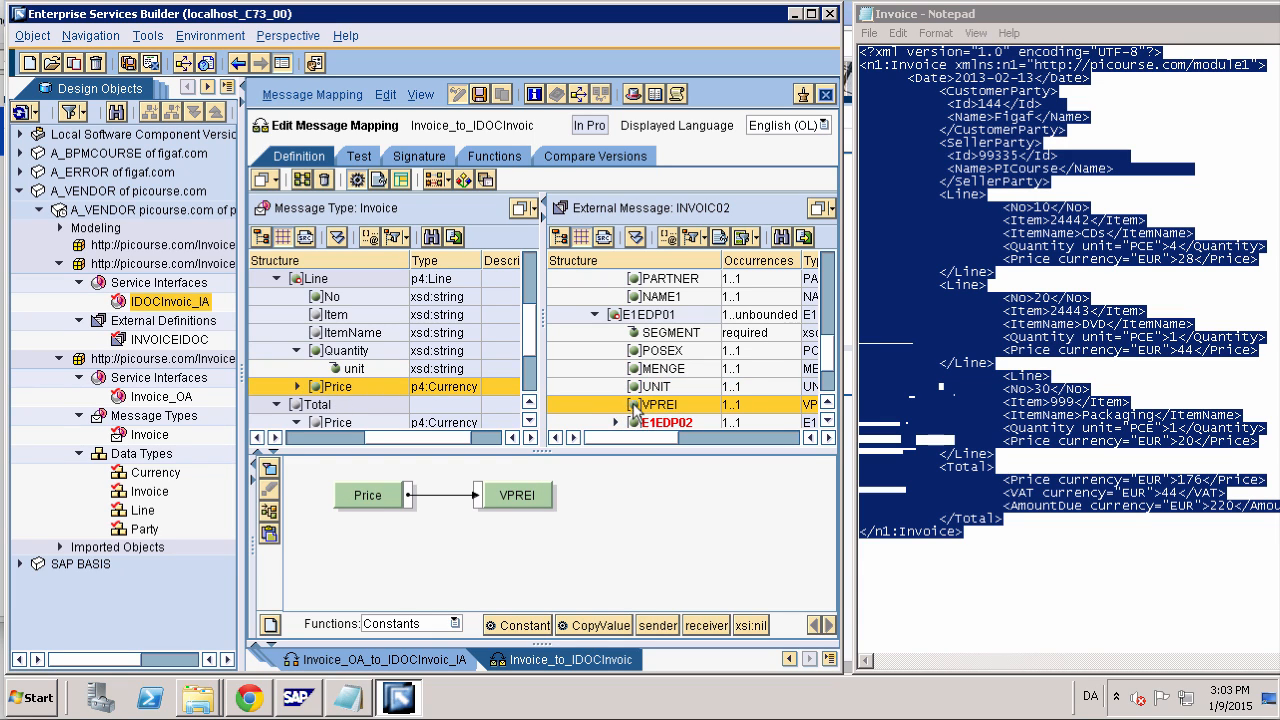
Disable the E1EDP02 segment under E1EDP01 and collapse its node
{"action": "left_click", "coordinate": [616, 423]}
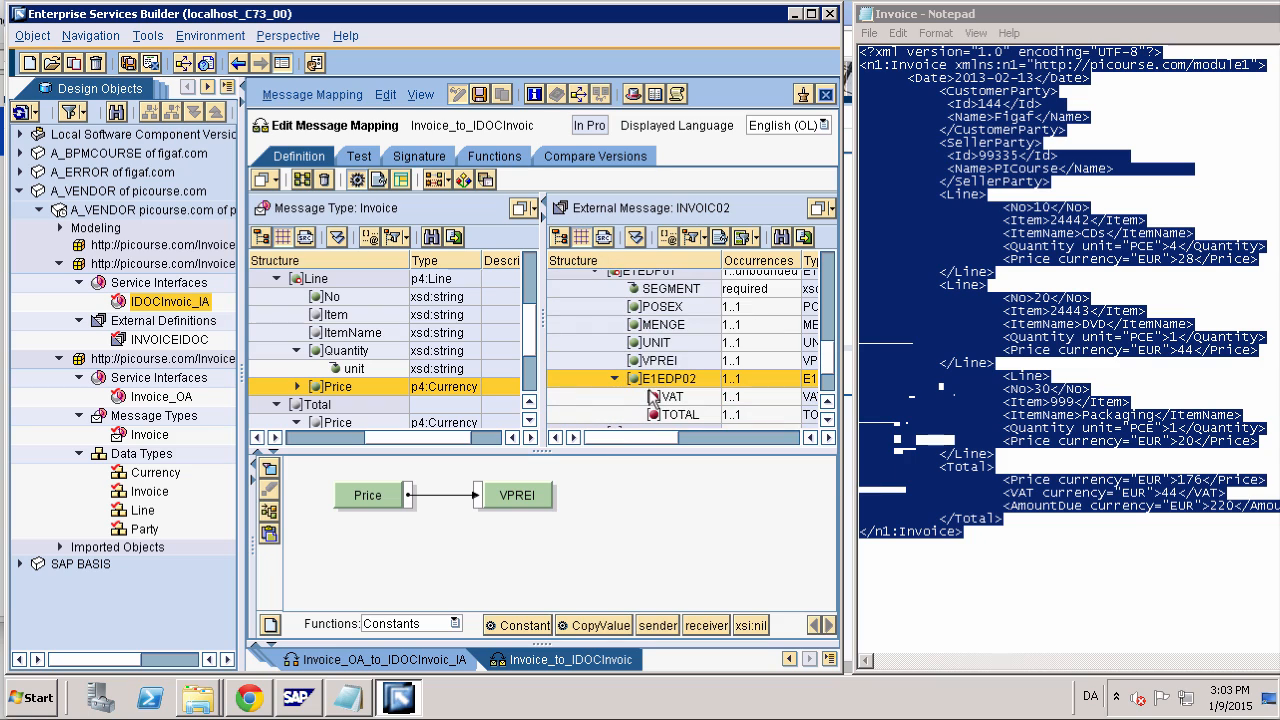
{"action": "right_click", "coordinate": [651, 386]}
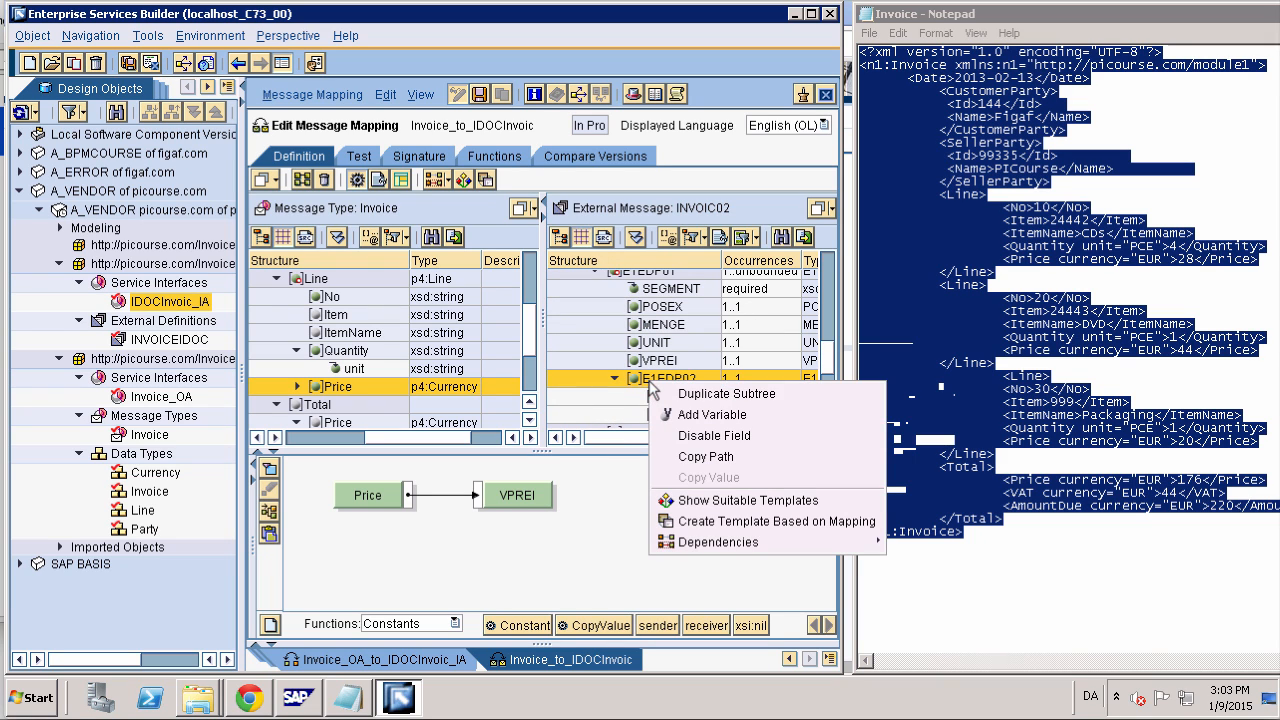
{"action": "left_click", "coordinate": [684, 437]}
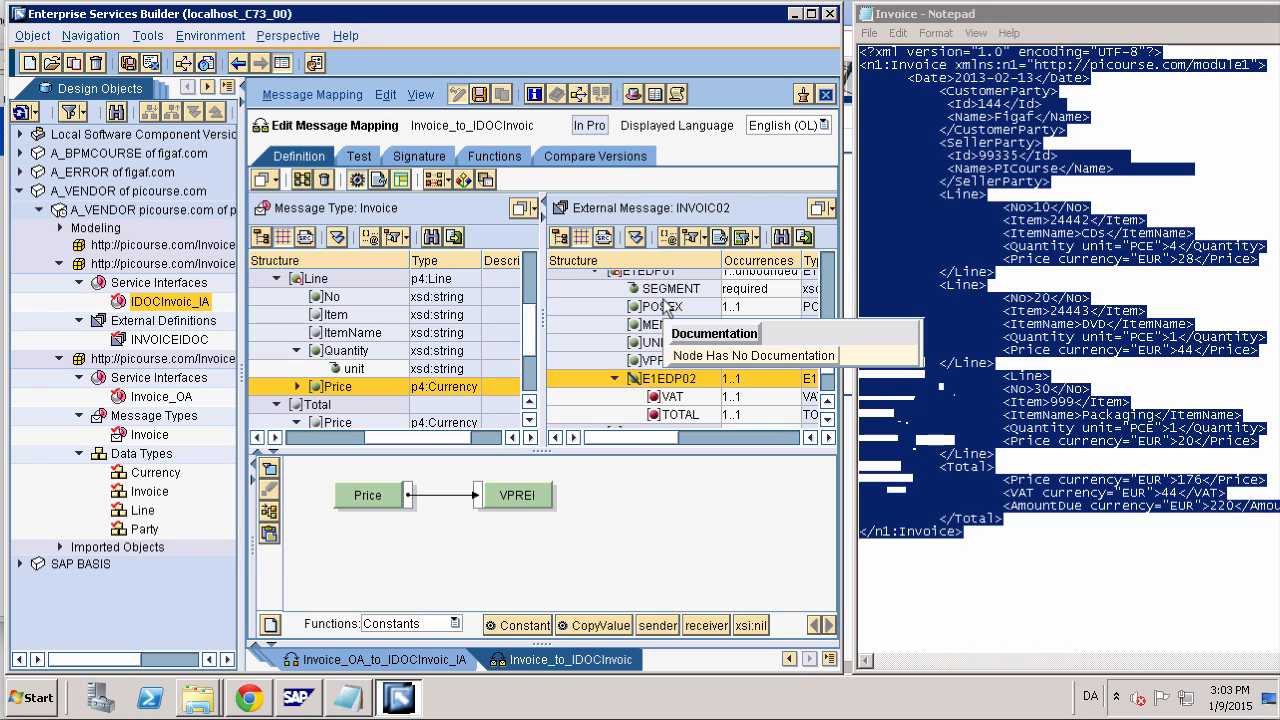
{"action": "left_click", "coordinate": [614, 378]}
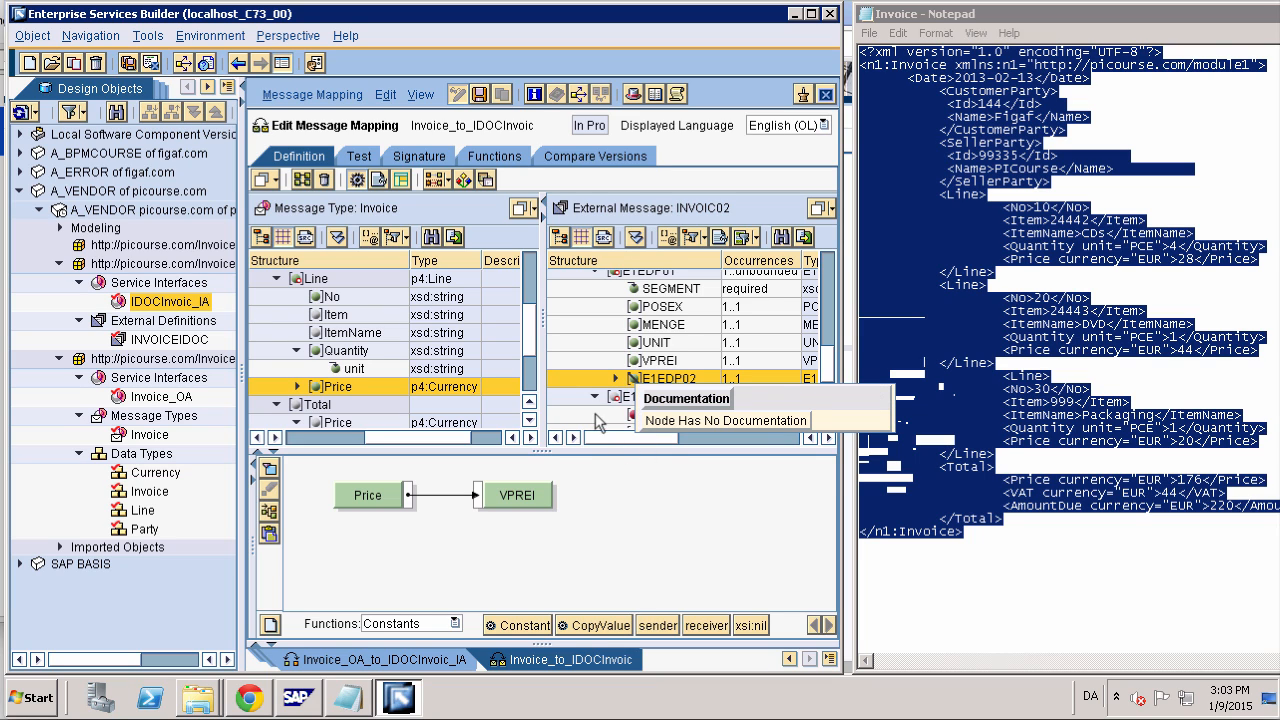
Map the E1EDS01 segment to a Constant function
{"action": "left_click", "coordinate": [638, 397]}
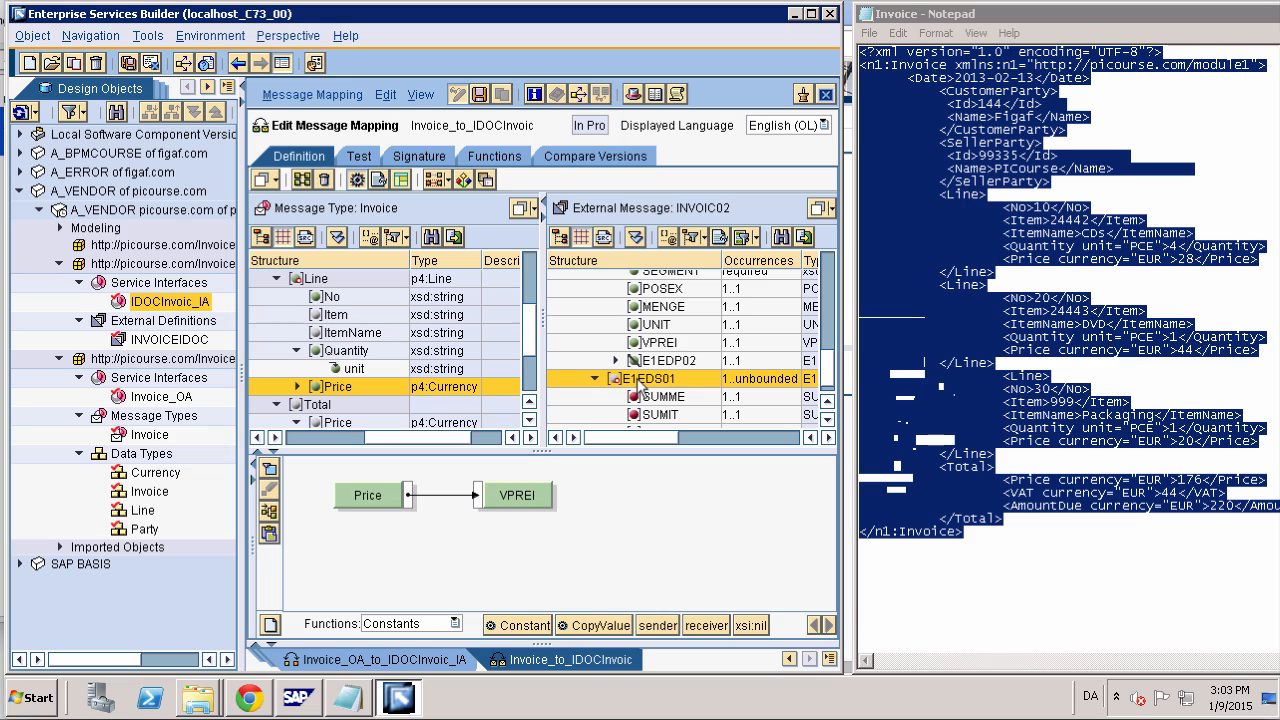
{"action": "double_click", "coordinate": [640, 385]}
{"action": "left_click_drag", "start_coordinate": [518, 625], "coordinate": [340, 497]}
Map the SUMME field of E1EDS01 to a Constant function with the value 011
{"action": "left_click", "coordinate": [645, 397]}
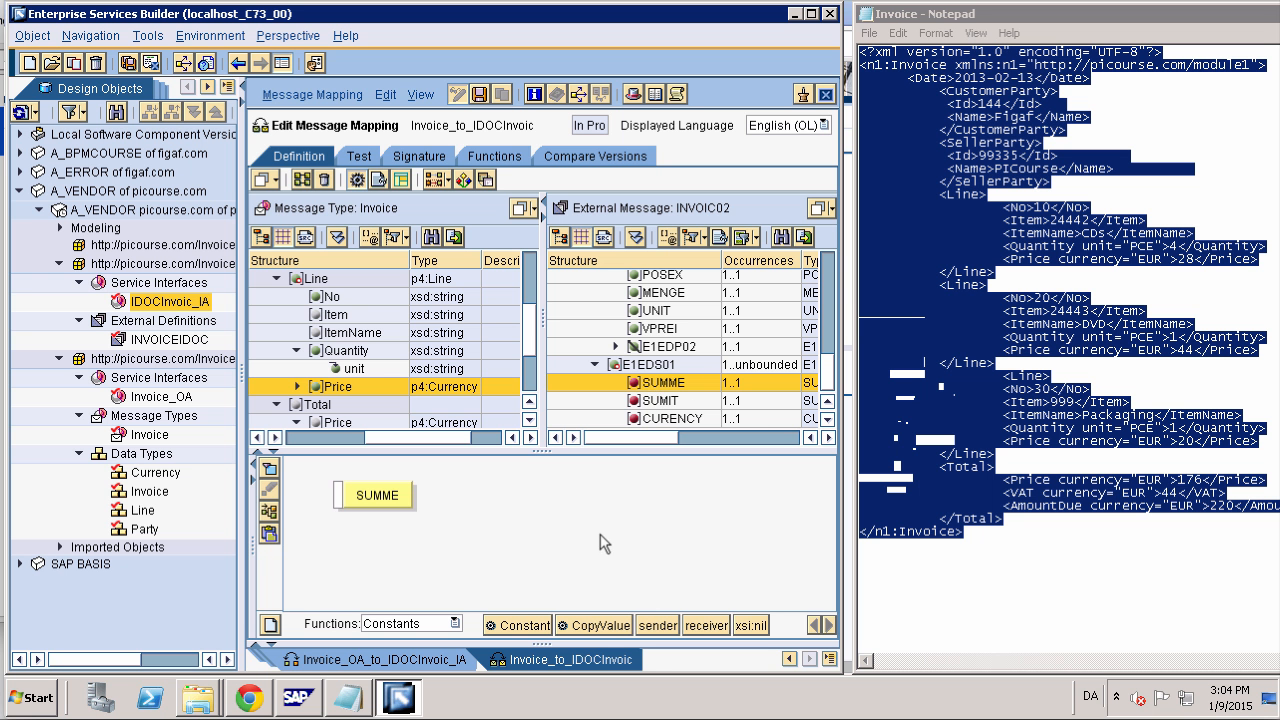
{"action": "left_click", "coordinate": [530, 625]}
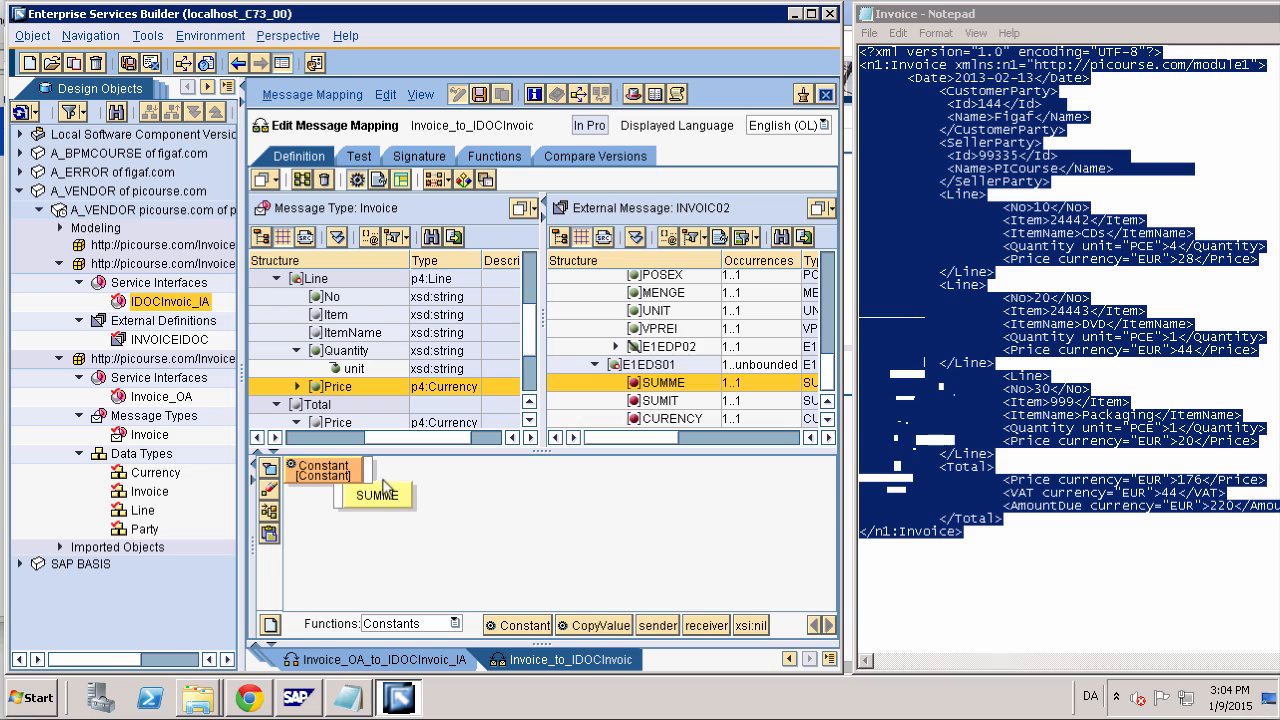
{"action": "double_click", "coordinate": [340, 478]}
{"action": "type", "text": "011"}
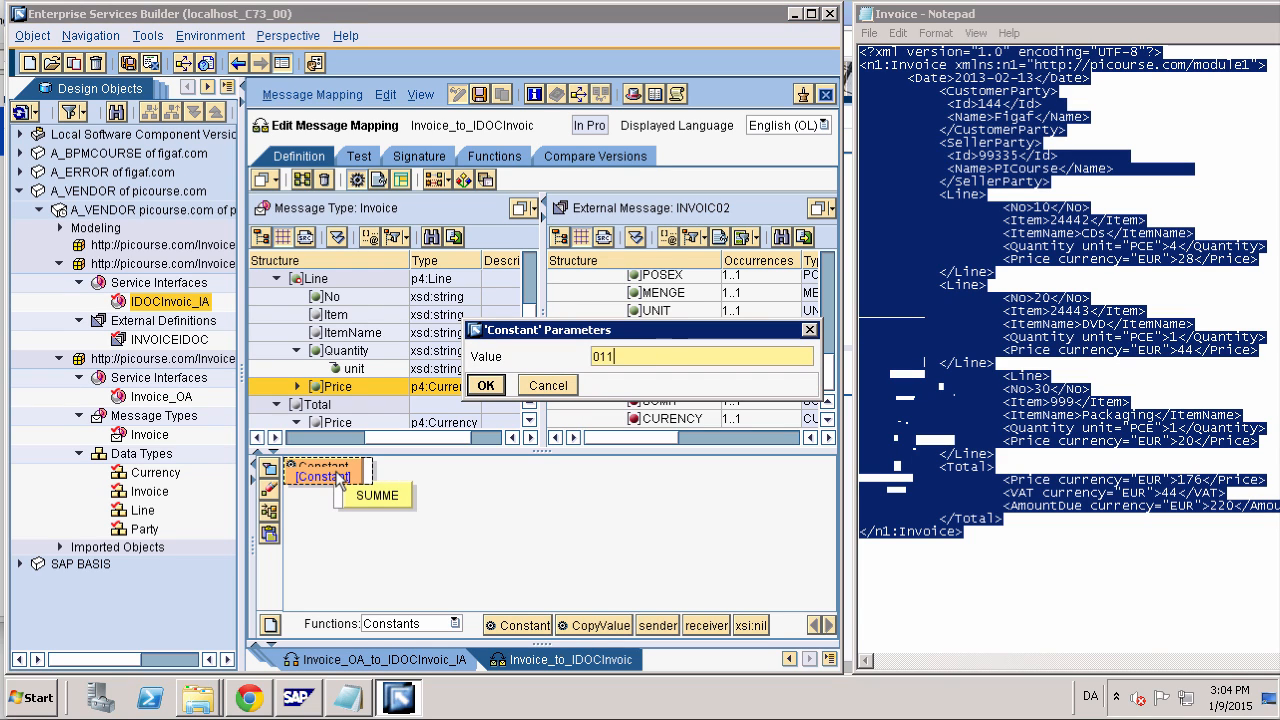
{"action": "key", "text": "Return"}
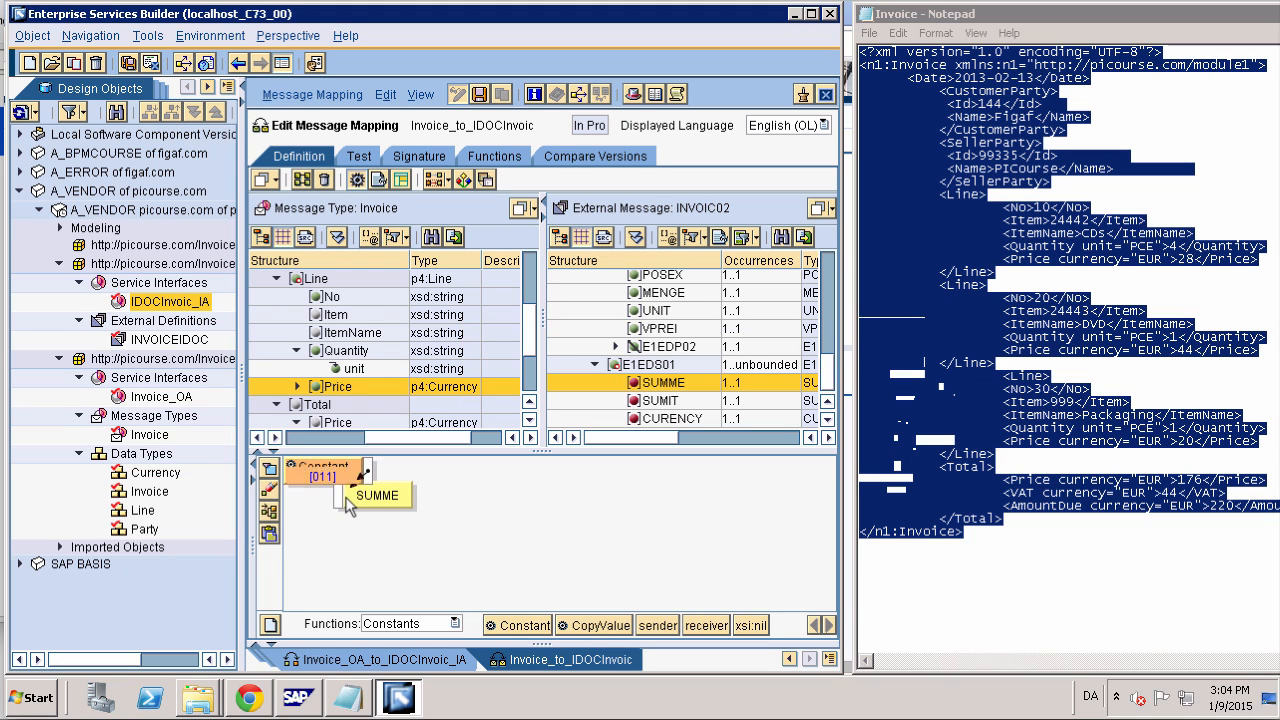
{"action": "left_click_drag", "start_coordinate": [367, 470], "coordinate": [345, 503]}
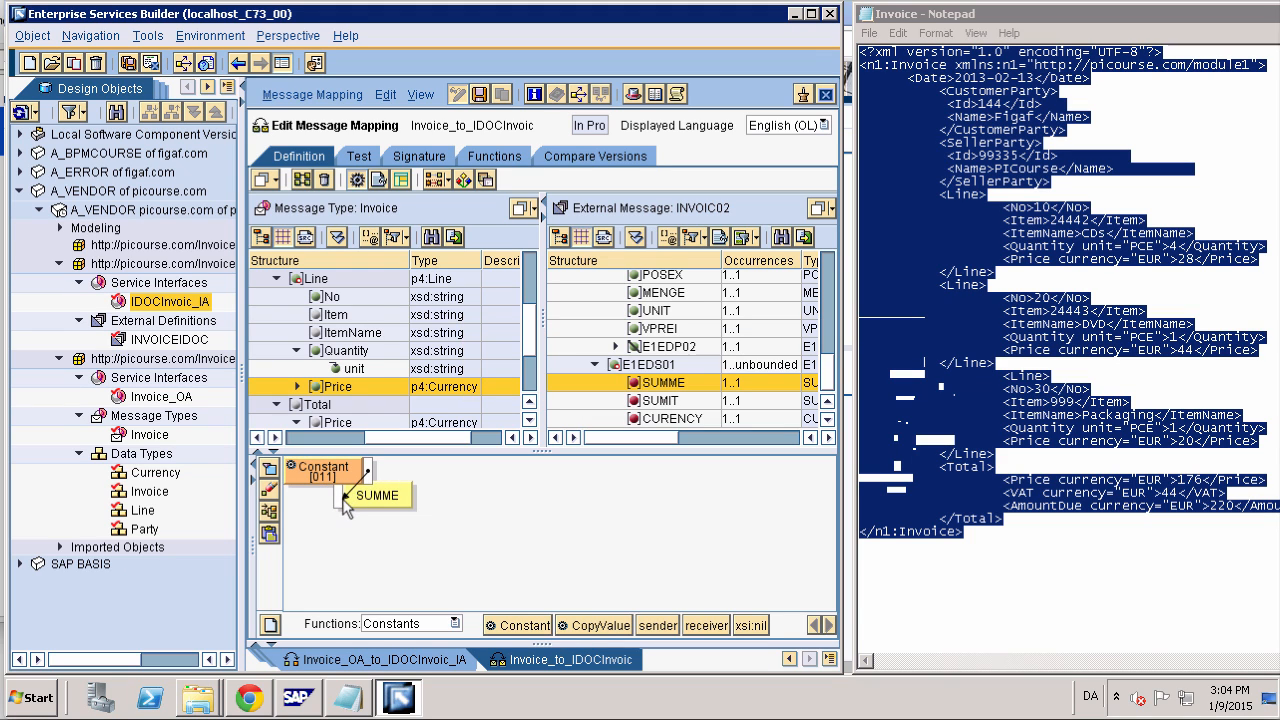
Display the SUMIT field's mapping and add a Constant function with its default value
{"action": "left_click", "coordinate": [650, 401]}
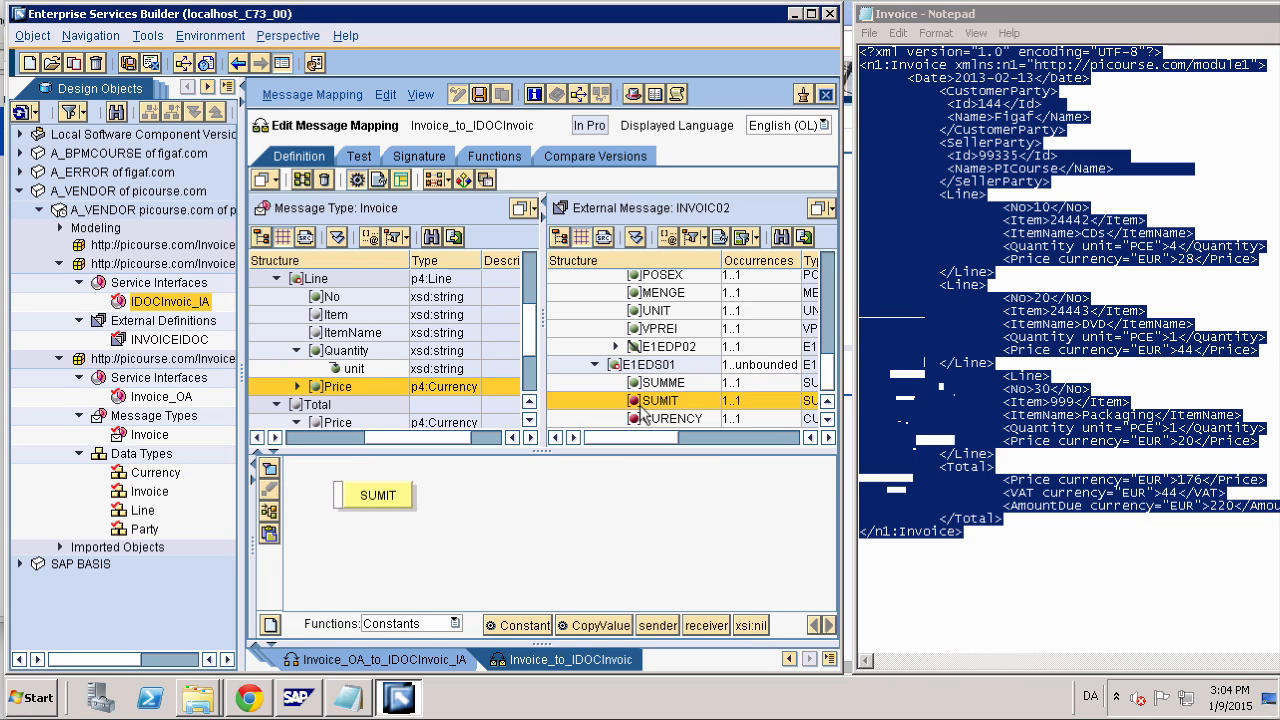
{"action": "left_click_drag", "start_coordinate": [517, 625], "coordinate": [421, 558]}
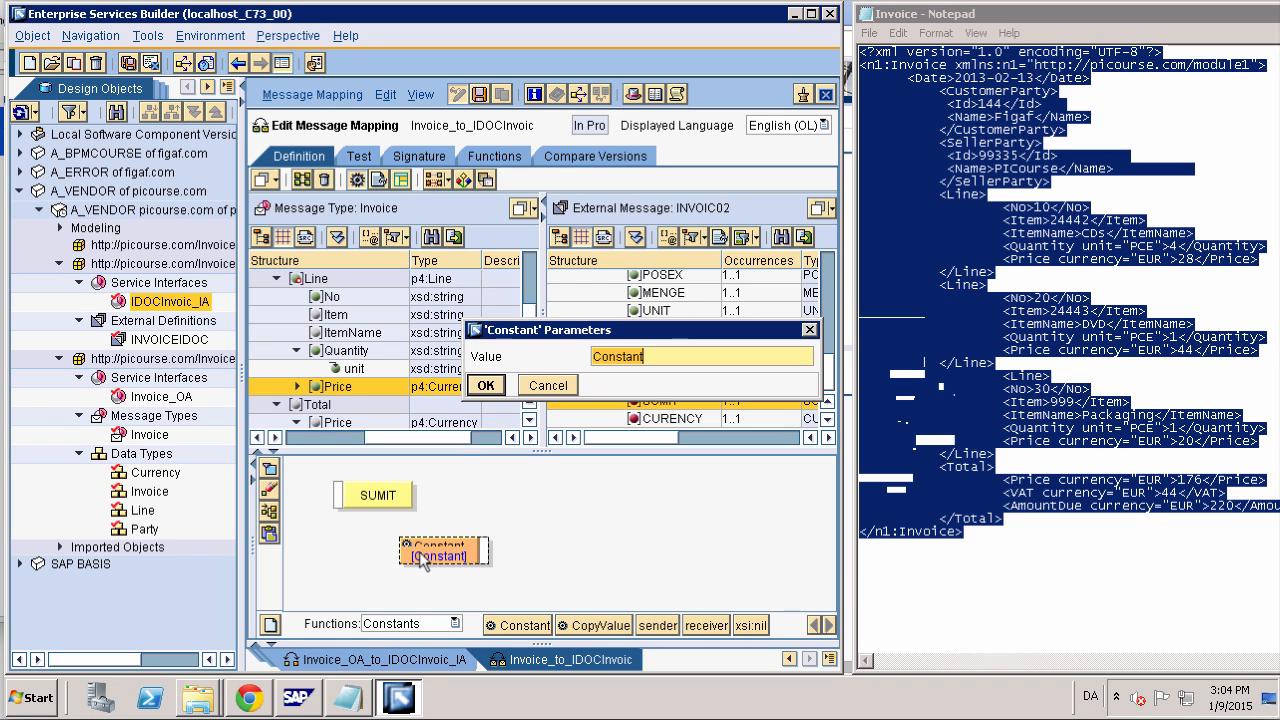
{"action": "key", "text": "Return"}
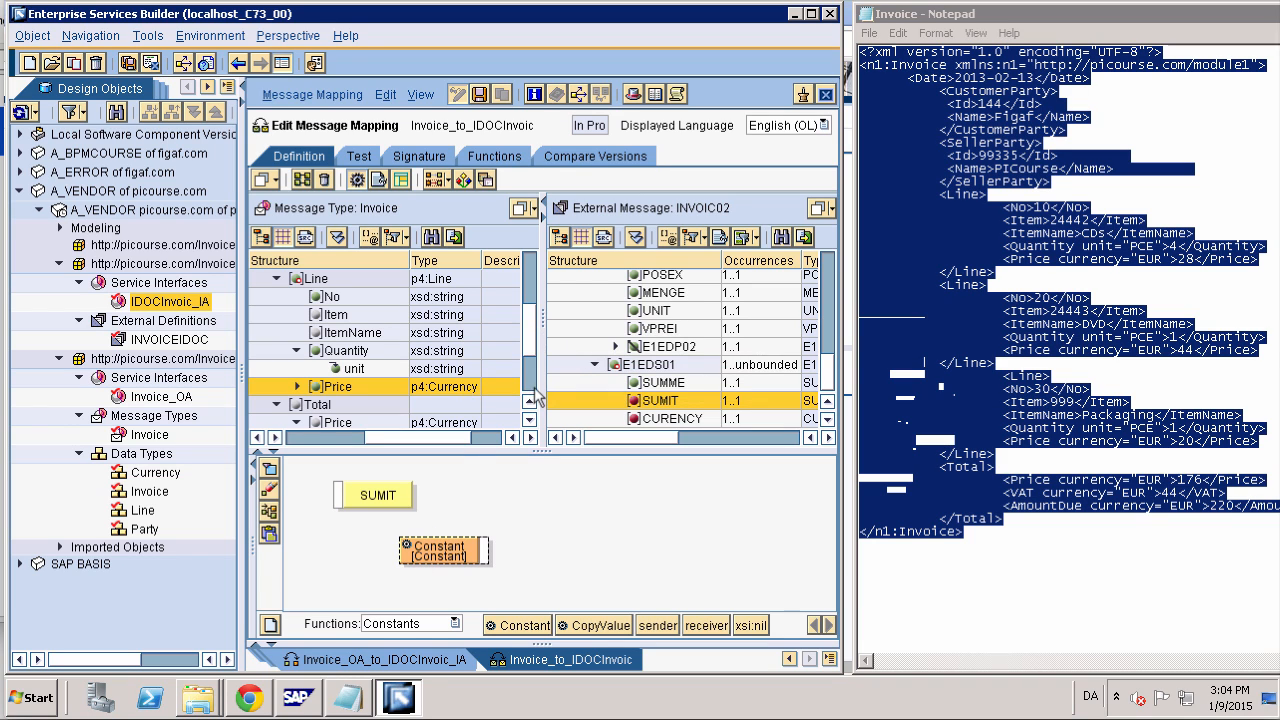
Map the currency attribute of the Line's Price to the CURENCY field of E1EDS01
{"action": "left_click", "coordinate": [659, 420]}
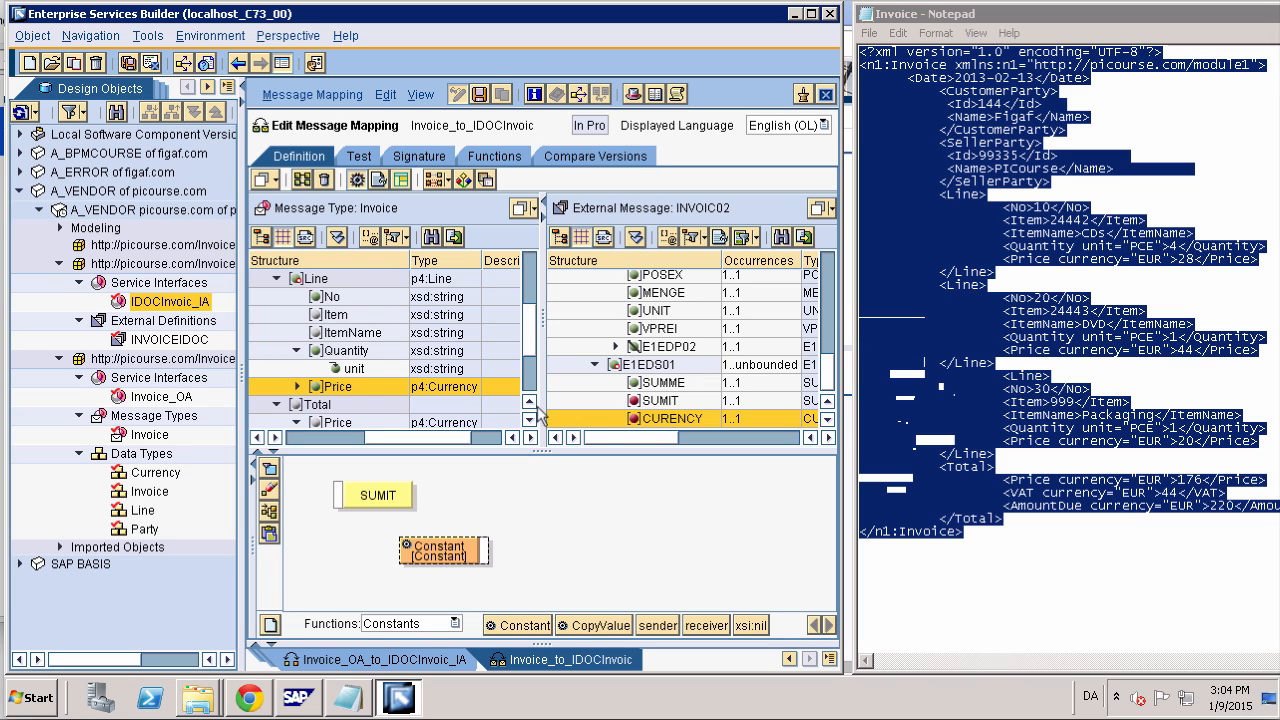
{"action": "left_click", "coordinate": [297, 389]}
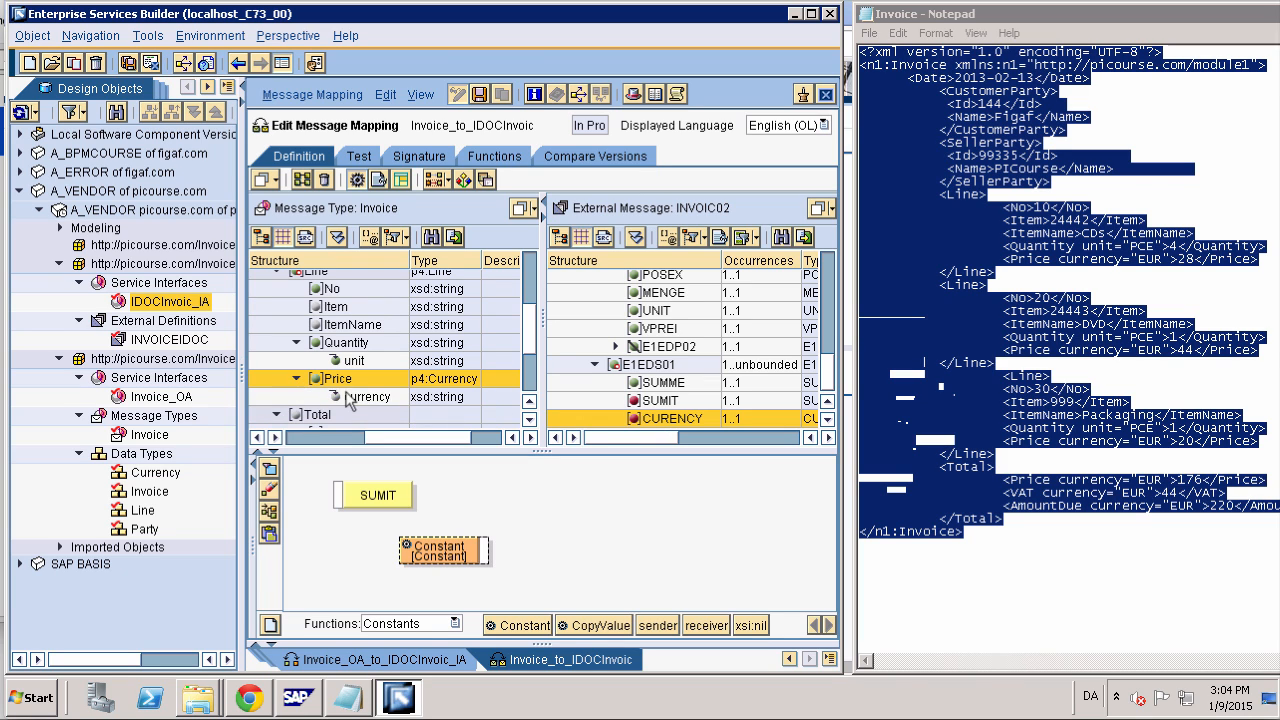
{"action": "left_click_drag", "start_coordinate": [350, 397], "coordinate": [642, 422]}
Map the Line's Price through a sum function to the SUMIT field of E1EDS01
{"action": "left_click", "coordinate": [645, 401]}
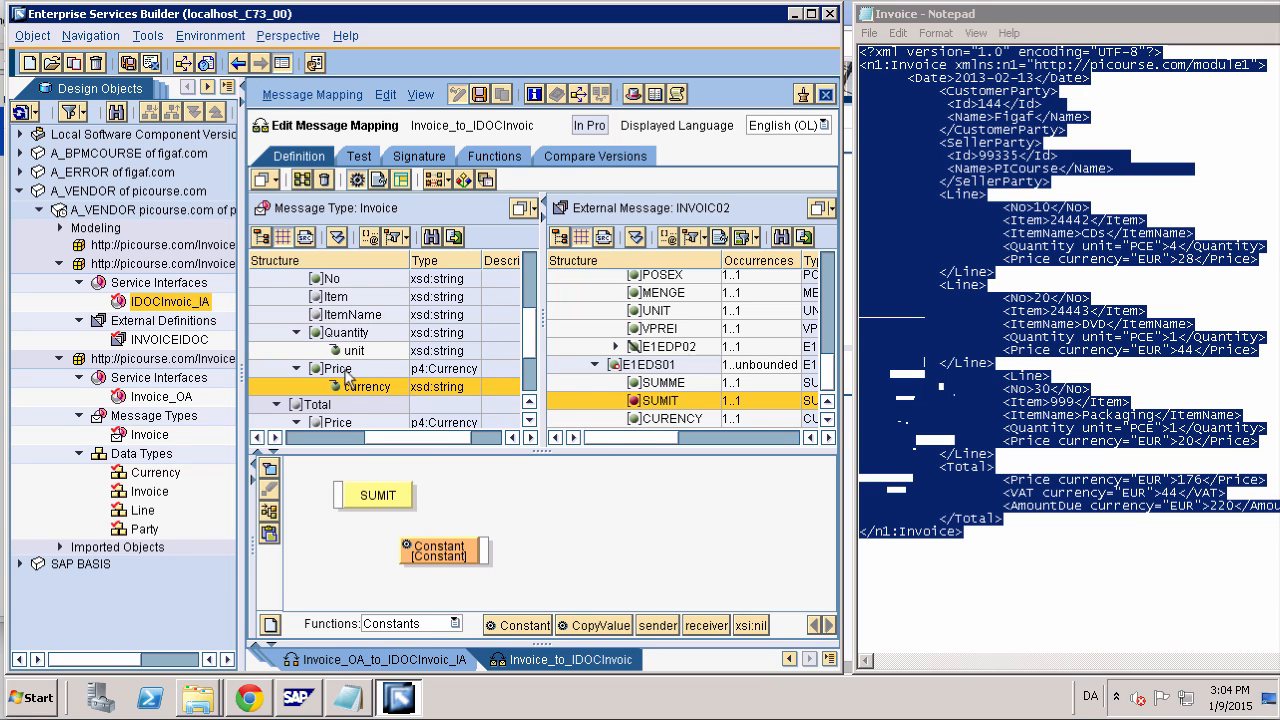
{"action": "left_click_drag", "start_coordinate": [345, 370], "coordinate": [490, 505]}
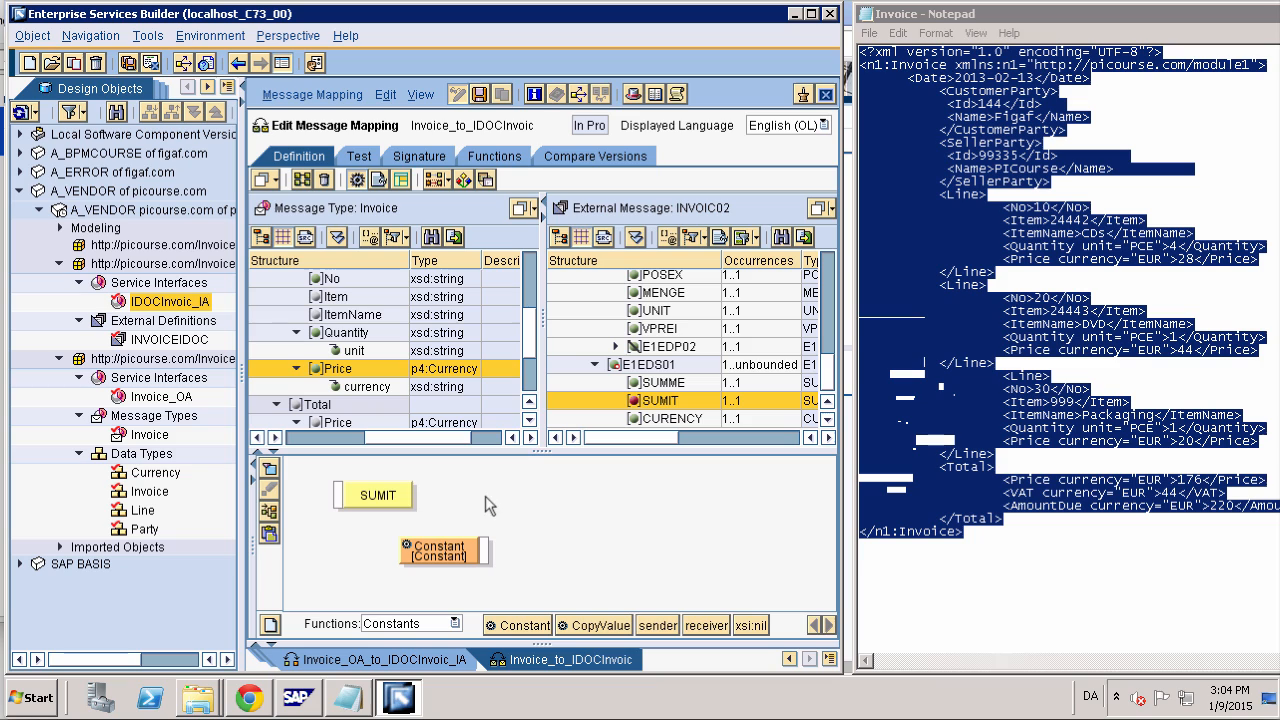
{"action": "left_click_drag", "start_coordinate": [375, 497], "coordinate": [738, 493]}
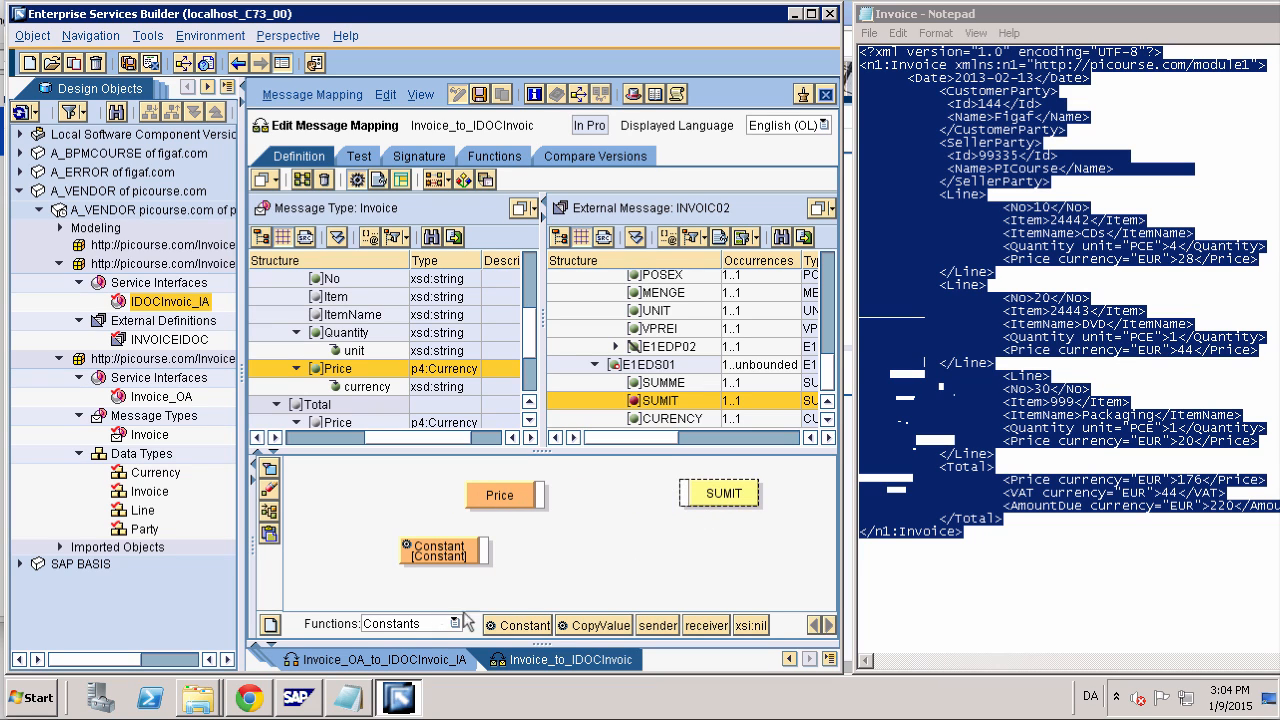
{"action": "left_click", "coordinate": [425, 622]}
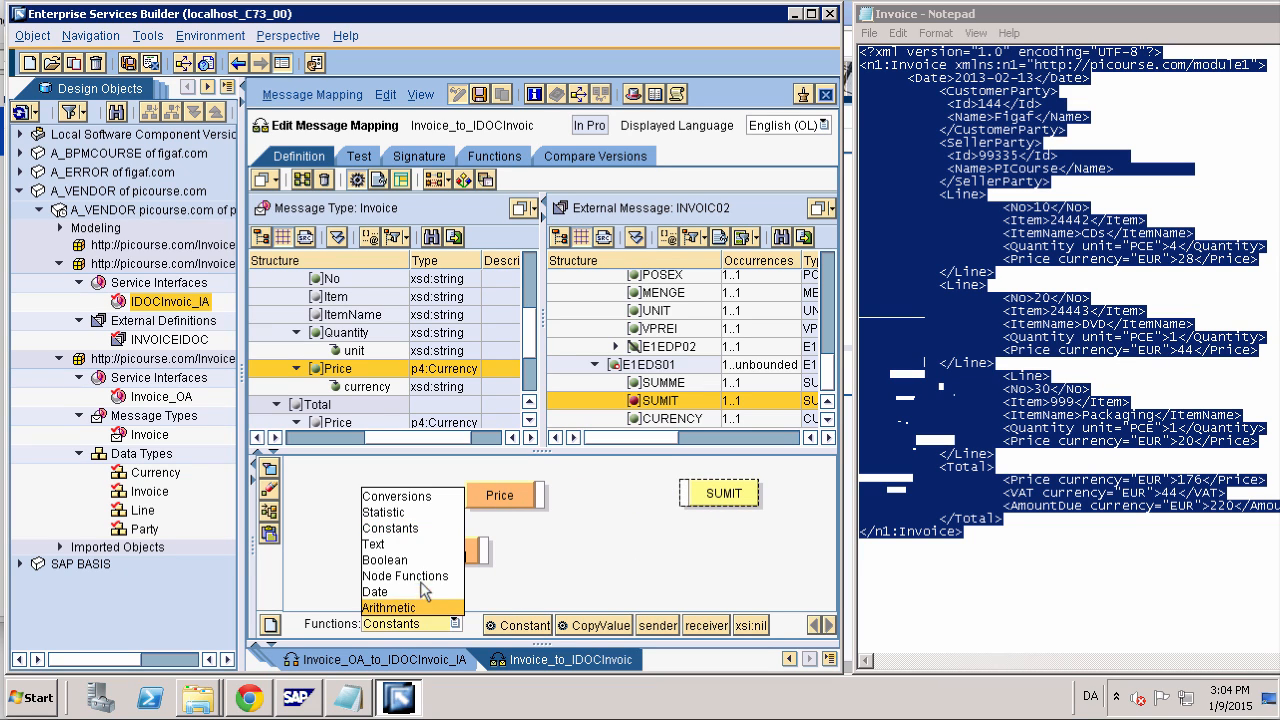
{"action": "left_click", "coordinate": [398, 515]}
{"action": "mouse_move", "coordinate": [498, 625]}
{"action": "left_mouse_down"}
{"action": "mouse_move", "coordinate": [548, 552]}
{"action": "mouse_move", "coordinate": [566, 509]}
{"action": "mouse_move", "coordinate": [551, 505]}
{"action": "left_mouse_up"}
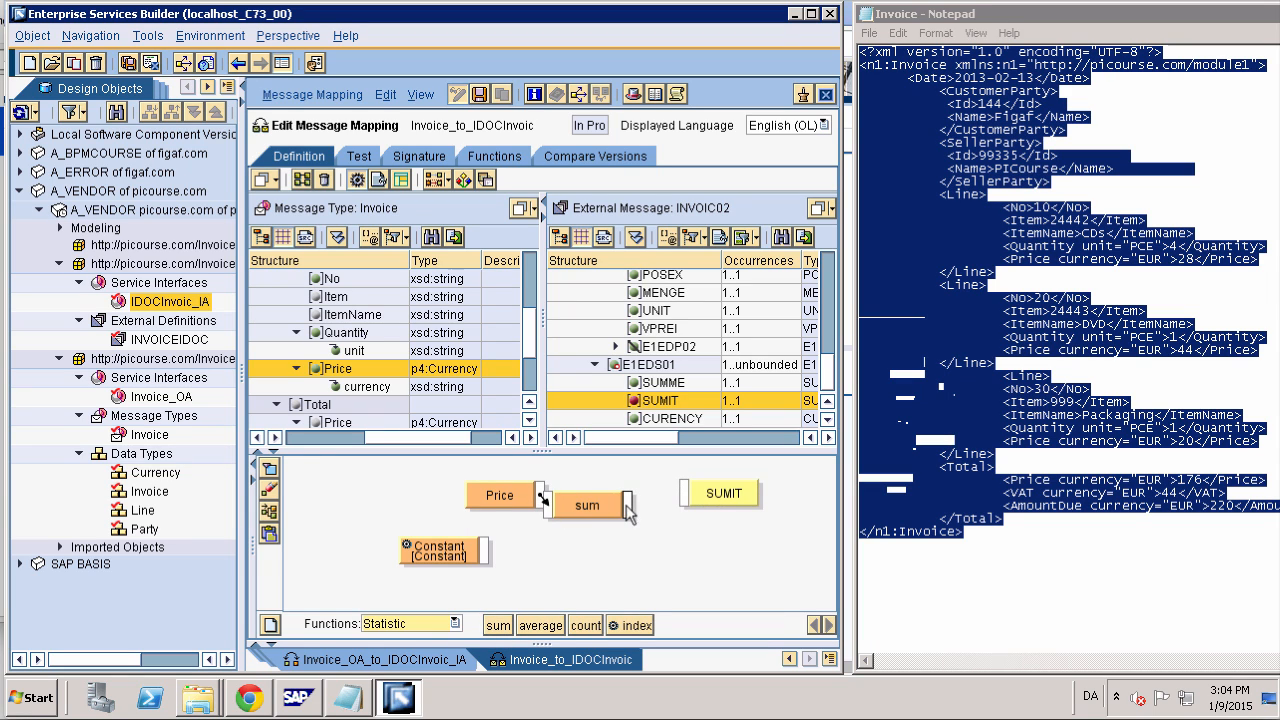
{"action": "left_click_drag", "start_coordinate": [628, 505], "coordinate": [683, 493]}
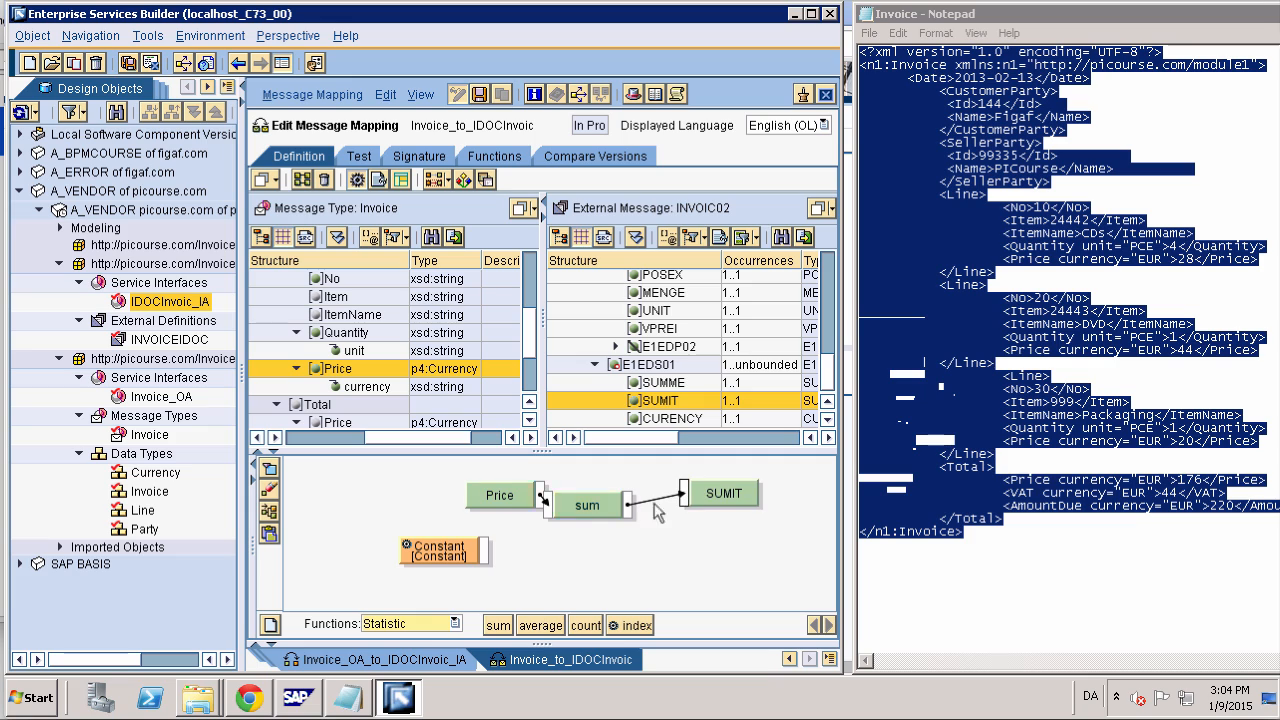
Display the queue of the sum function in the SUMIT mapping
{"action": "right_click", "coordinate": [573, 506]}
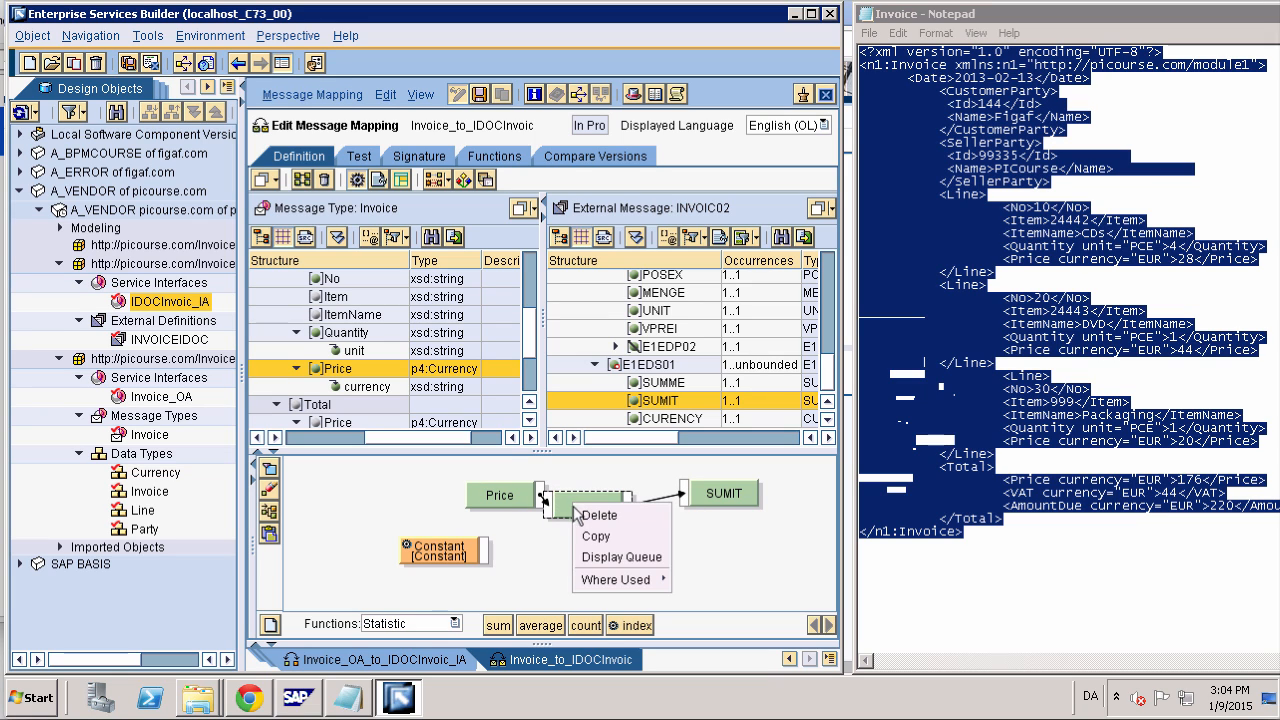
{"action": "left_click", "coordinate": [589, 565]}
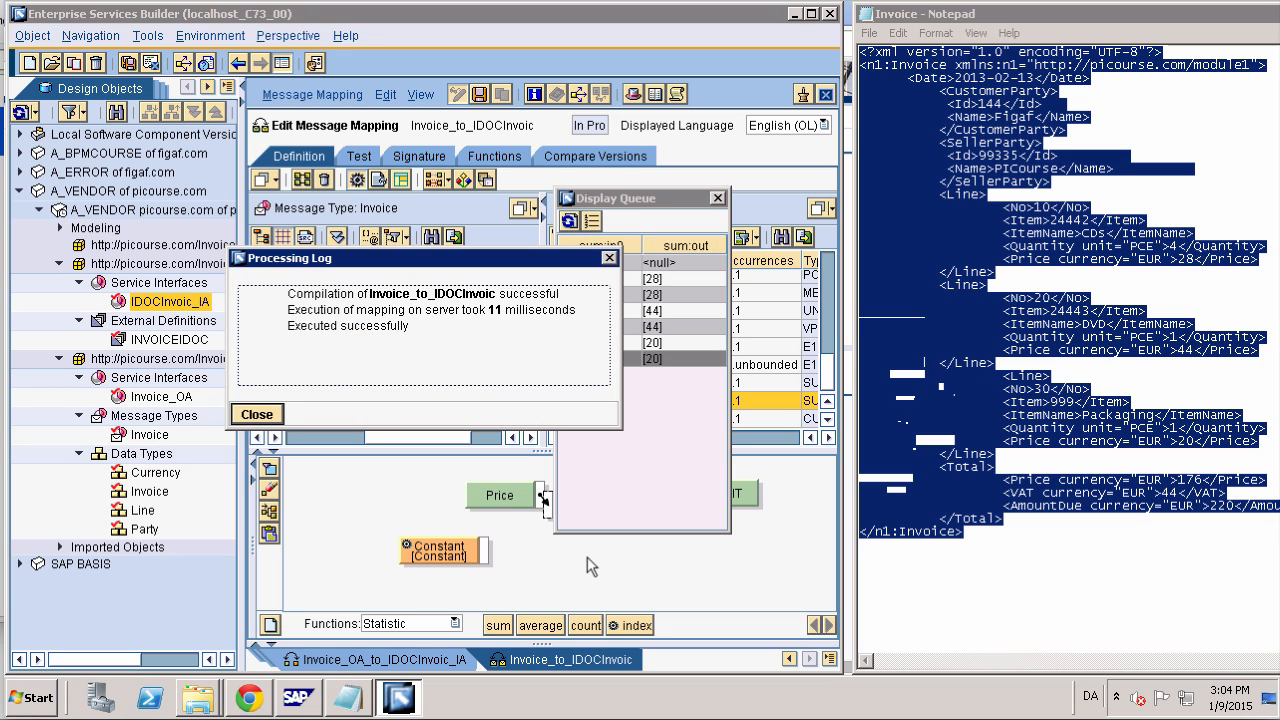
{"action": "key", "text": "Return"}
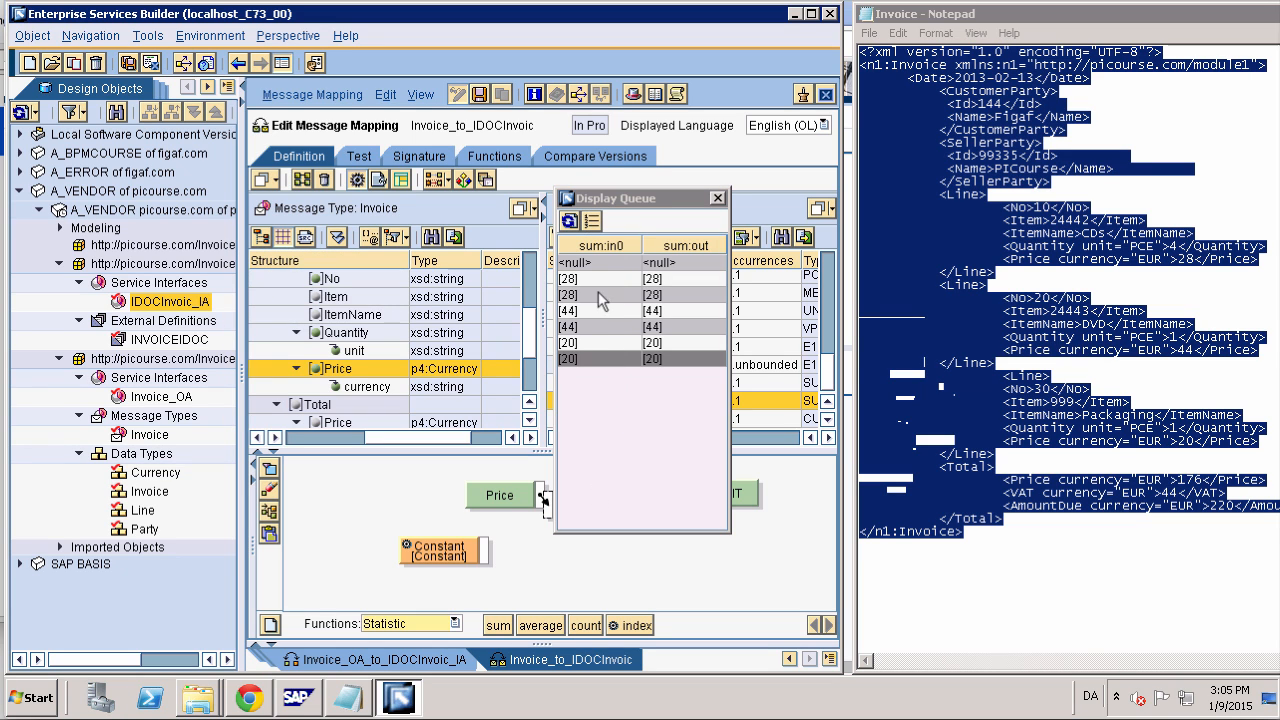
Set the context of the Price source field to Invoice and recheck the sum function's queue
{"action": "right_click", "coordinate": [491, 500]}
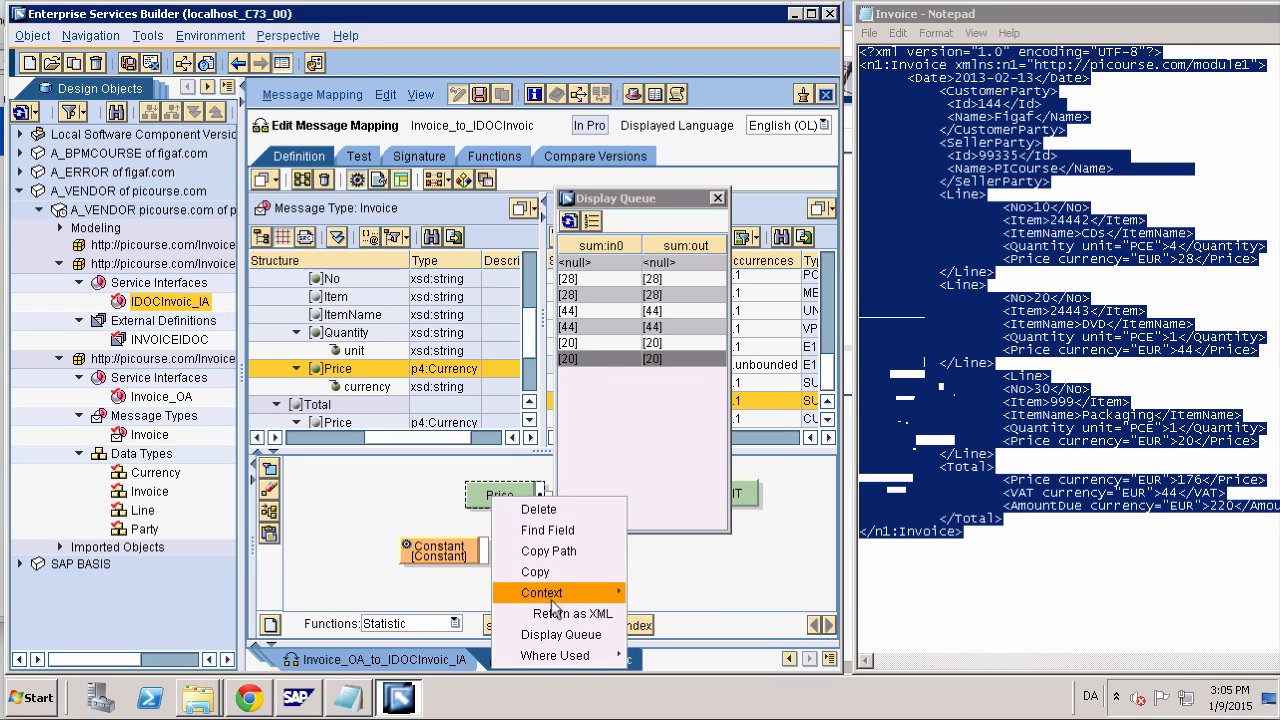
{"action": "mouse_move", "coordinate": [558, 598]}
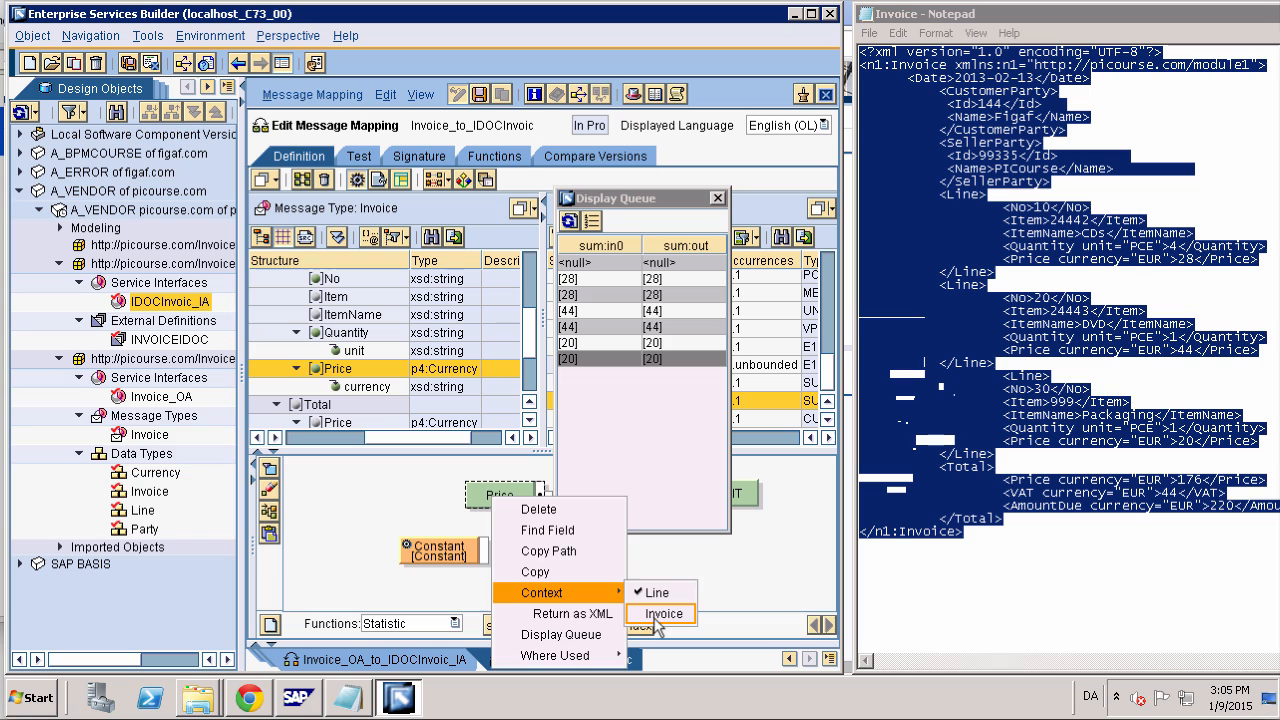
{"action": "left_click", "coordinate": [660, 615]}
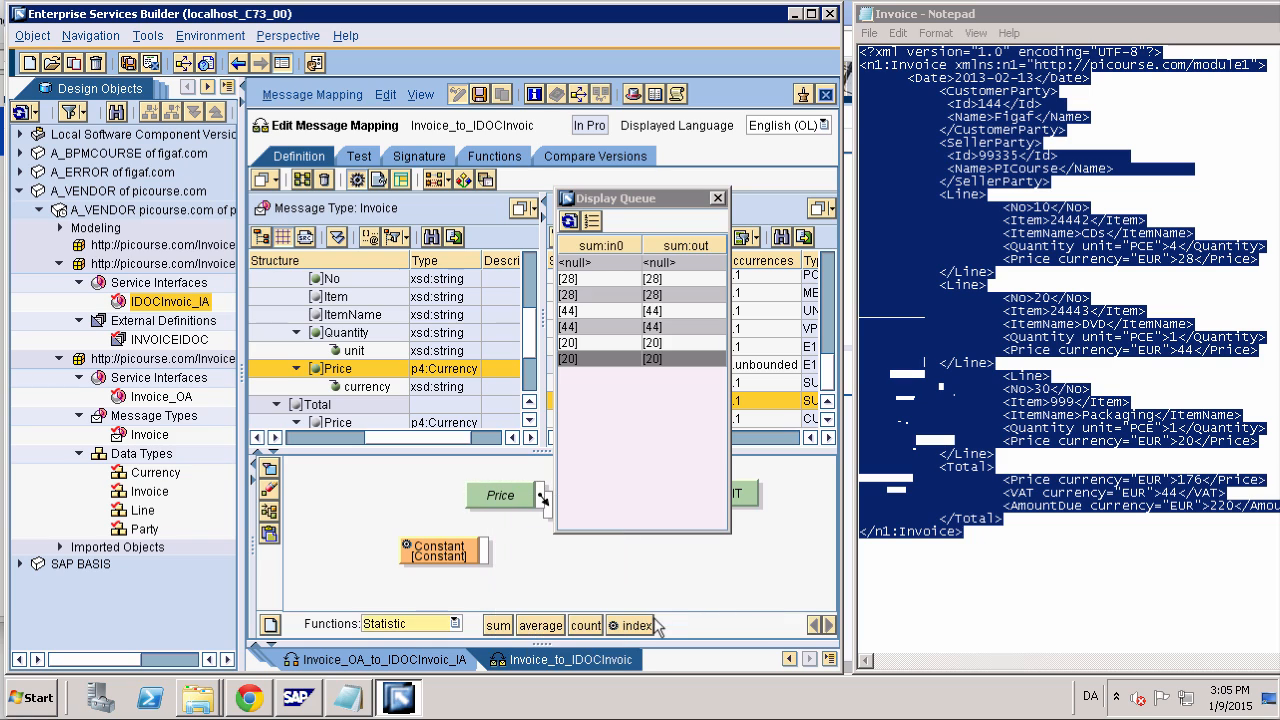
{"action": "left_click", "coordinate": [568, 221]}
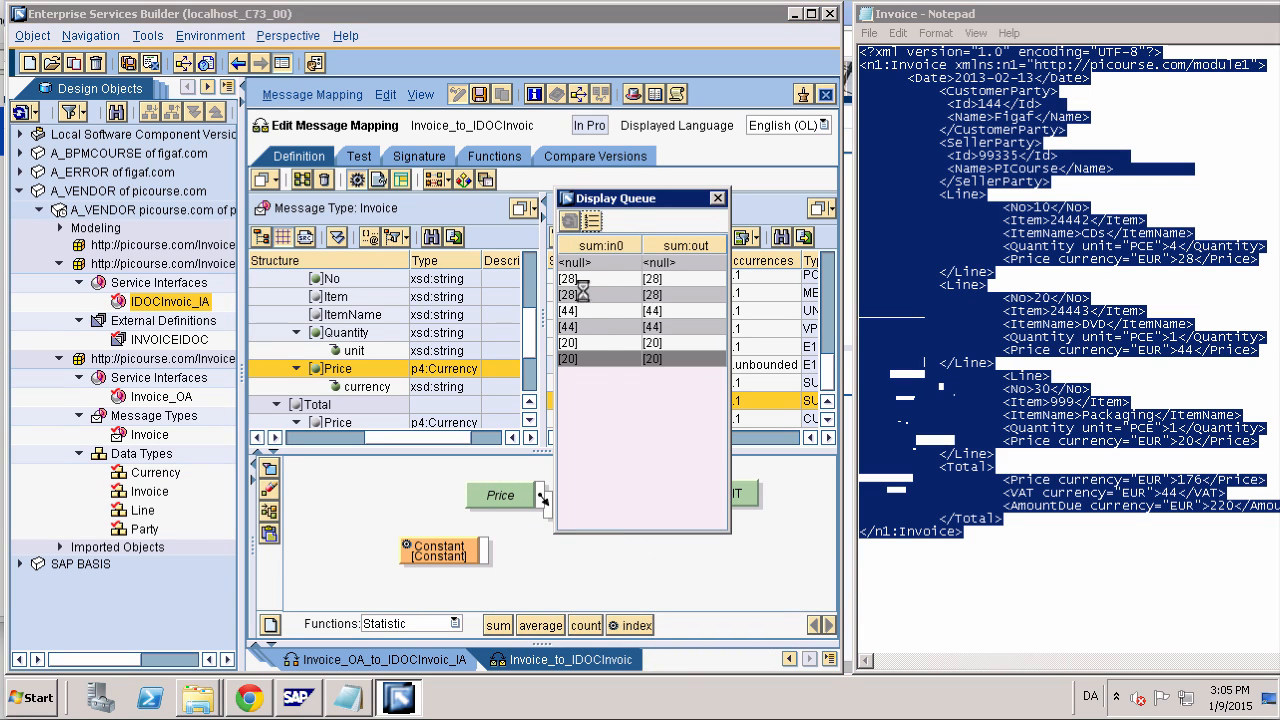
{"action": "key", "text": "Escape"}
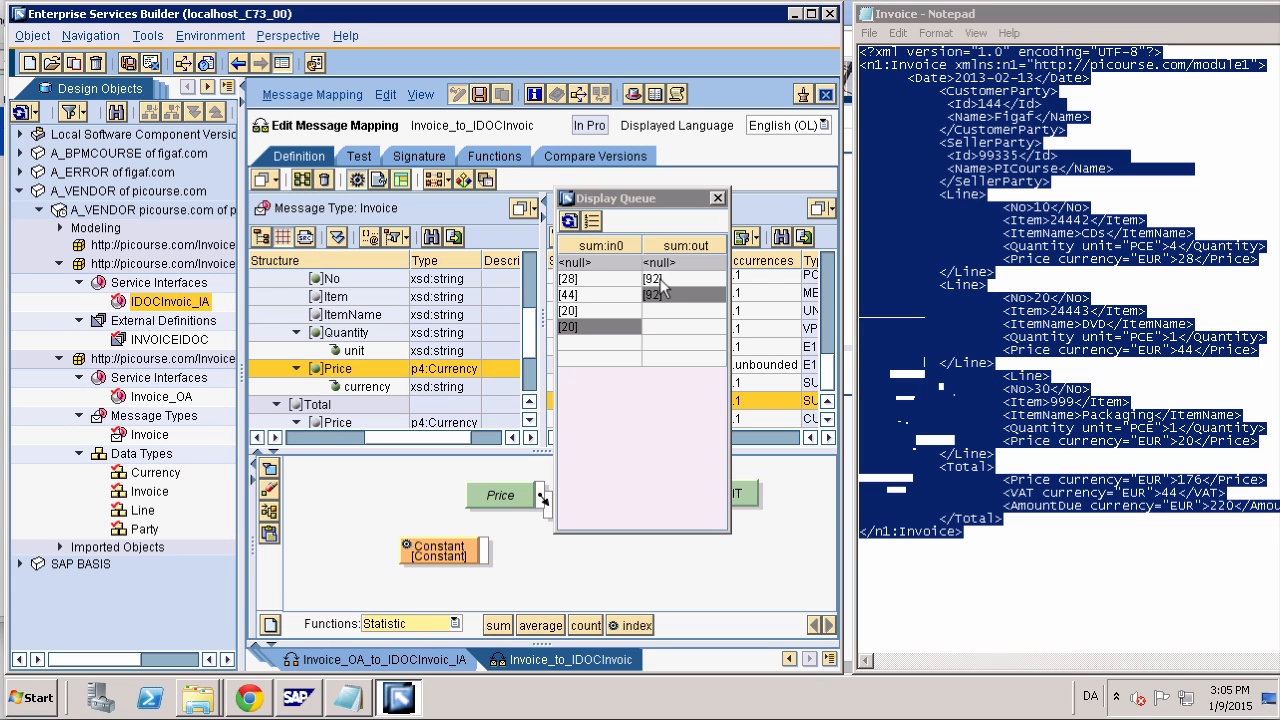
{"action": "left_click", "coordinate": [706, 200]}
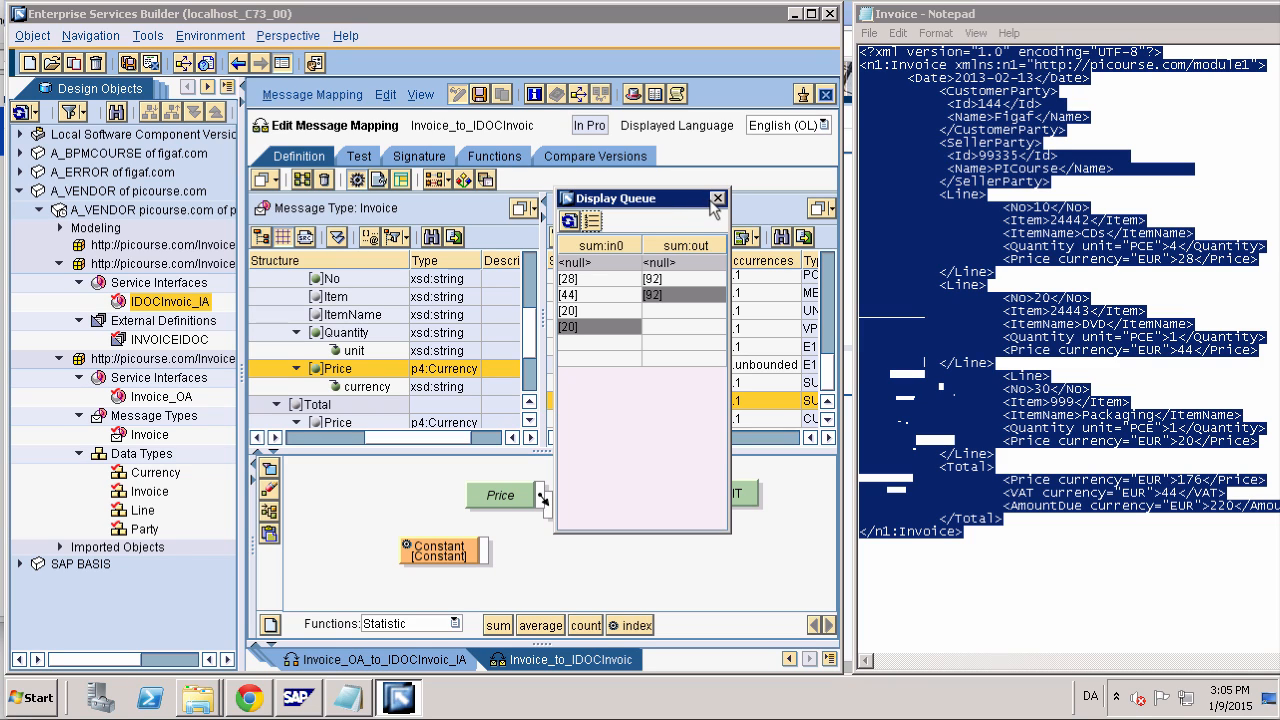
{"action": "left_click", "coordinate": [716, 199]}
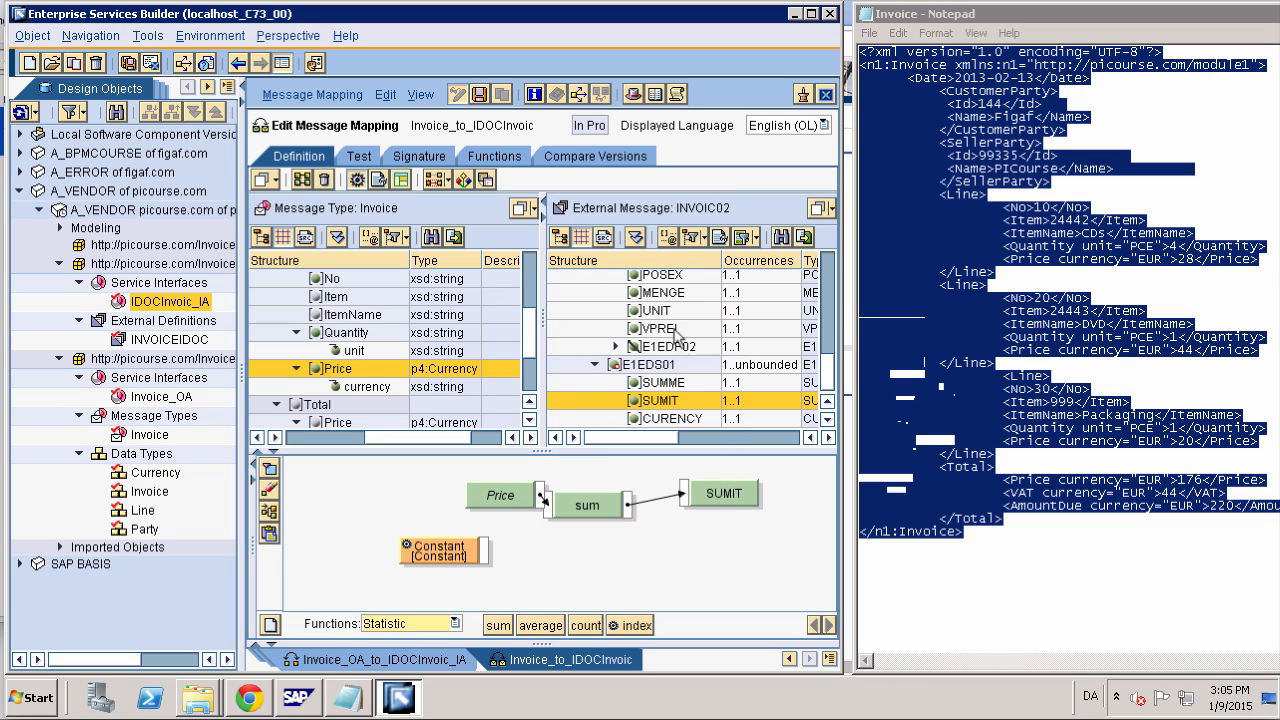
Run a test of the message mapping with the current invoice instance
{"action": "left_click", "coordinate": [358, 156]}
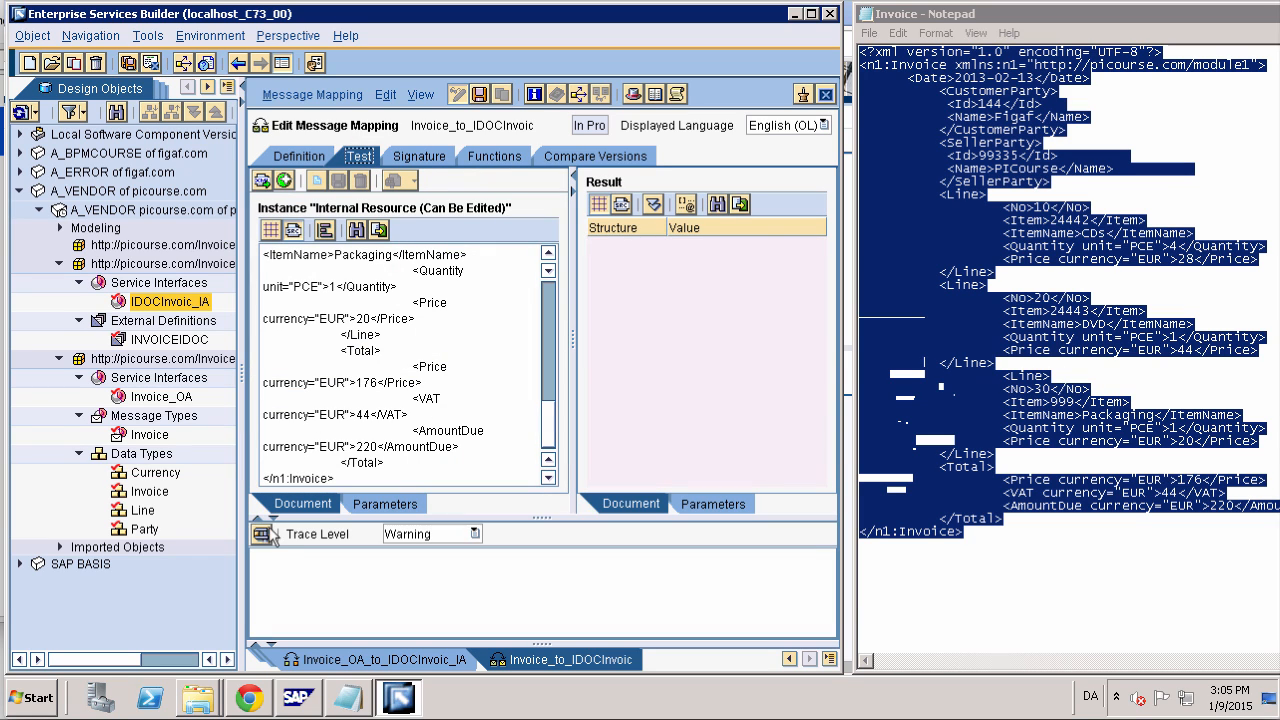
{"action": "left_click", "coordinate": [262, 535]}
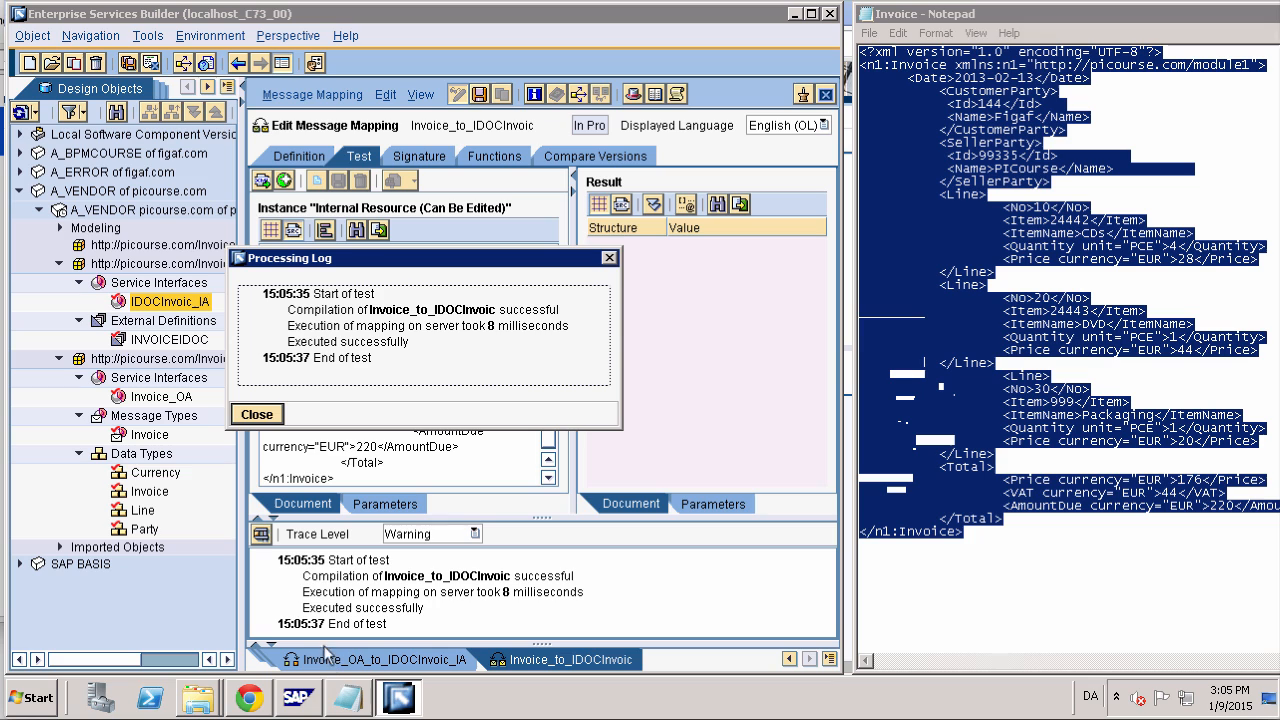
{"action": "left_click", "coordinate": [278, 414]}
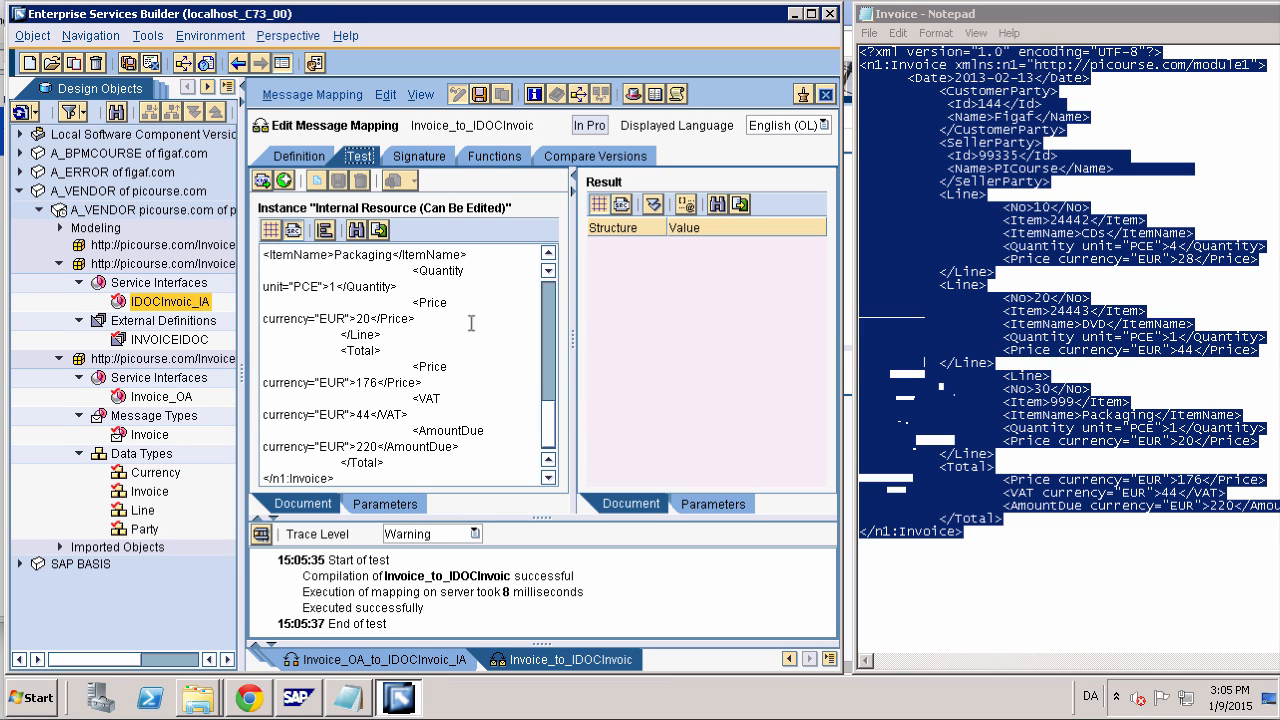
Examine the mapping's test result and check the E1EDP02 and header segments of the INVOIC02 target structure
{"action": "left_click", "coordinate": [308, 158]}
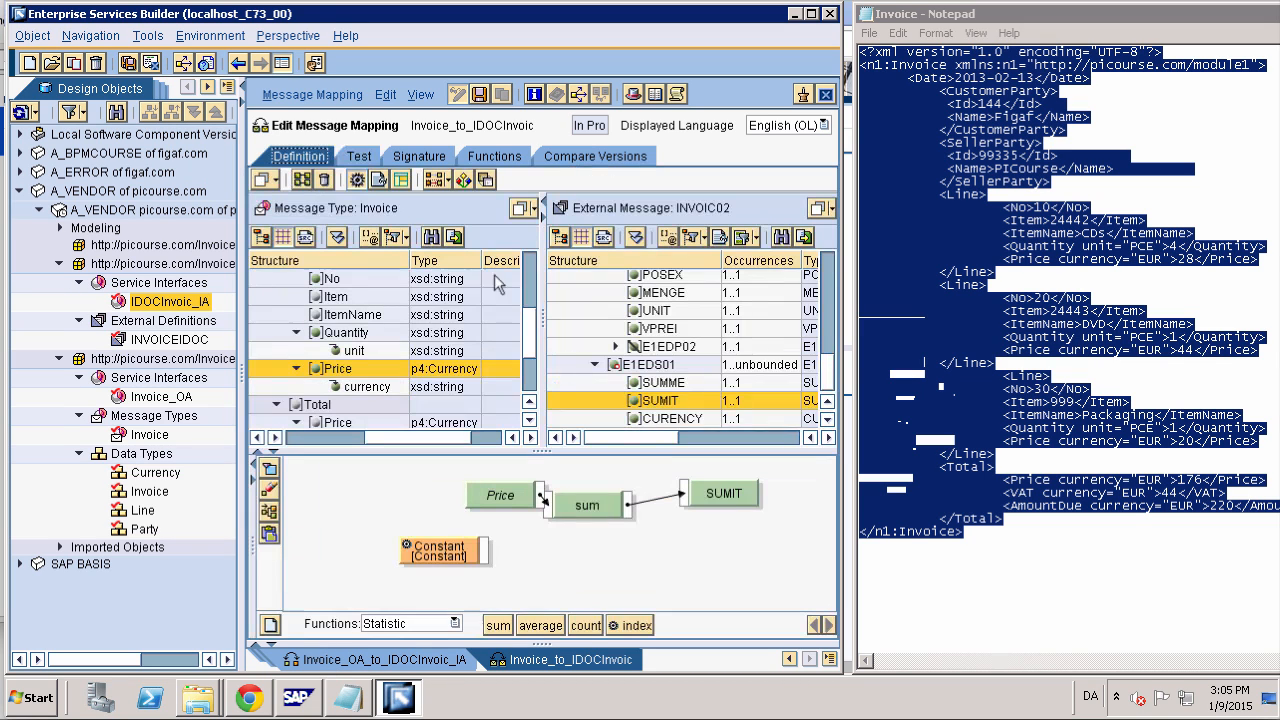
{"action": "right_click", "coordinate": [659, 348]}
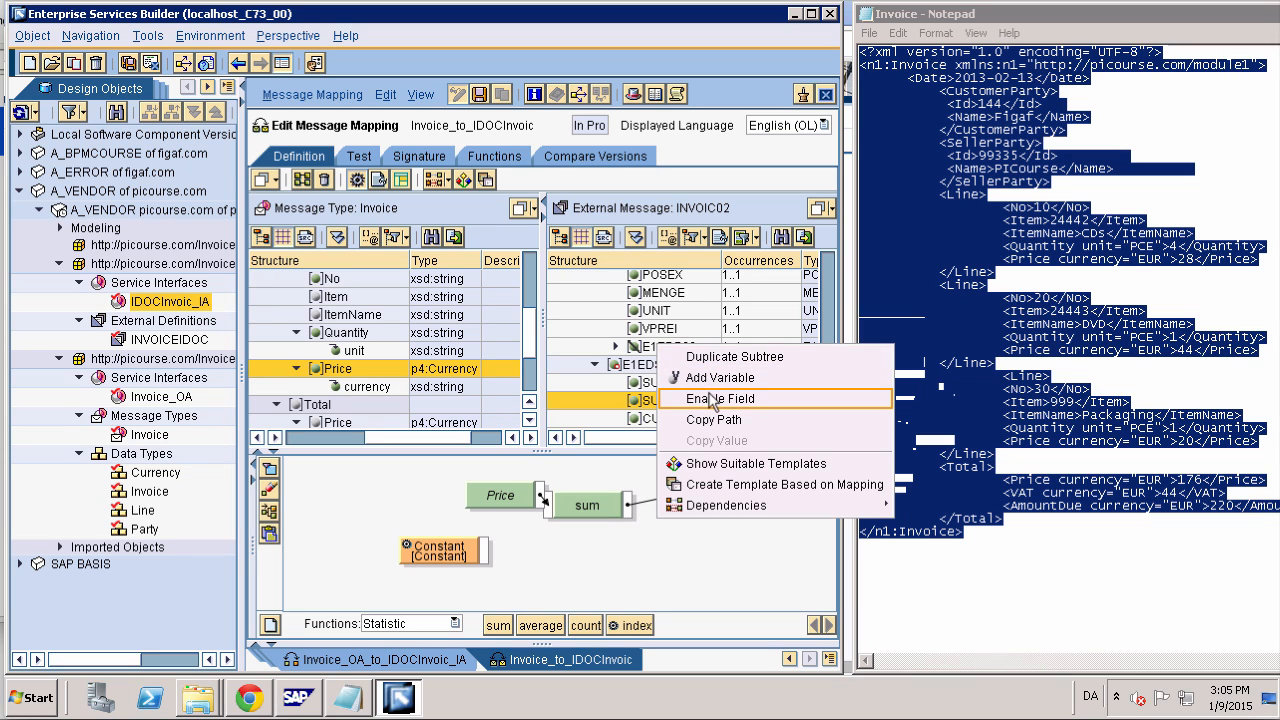
{"action": "left_click", "coordinate": [357, 158]}
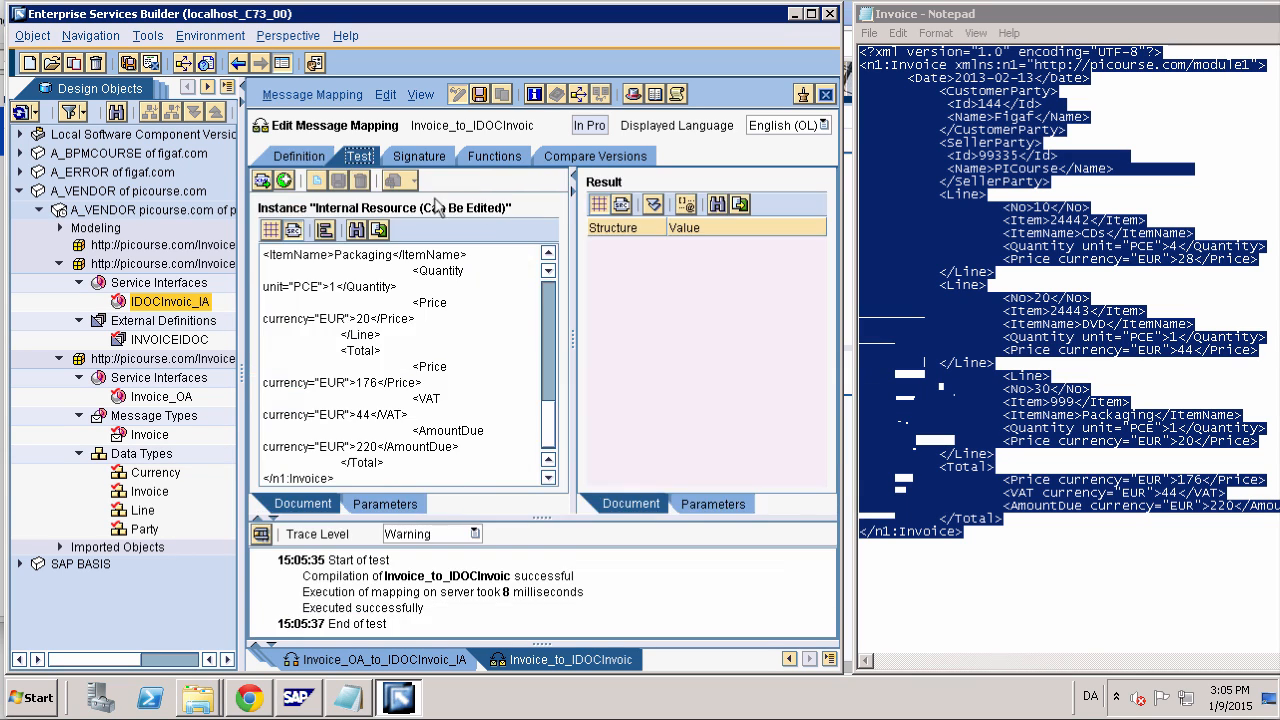
{"action": "left_click", "coordinate": [652, 204]}
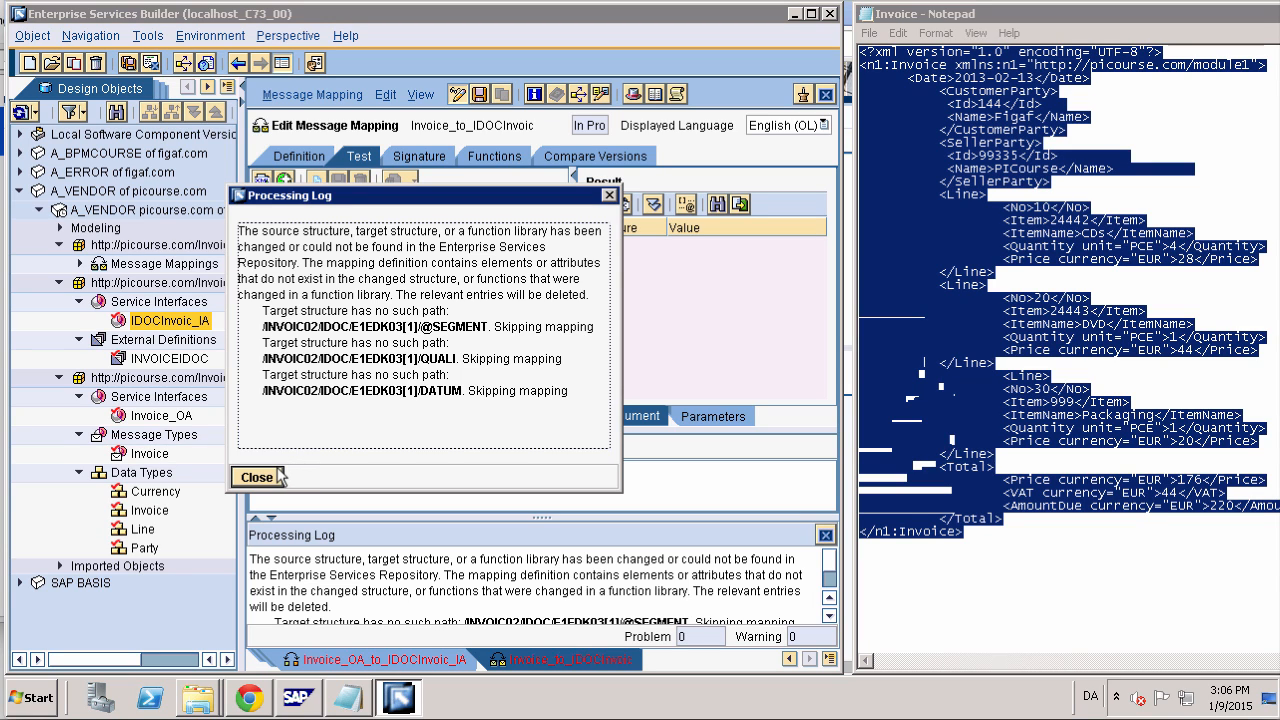
{"action": "left_click", "coordinate": [278, 470]}
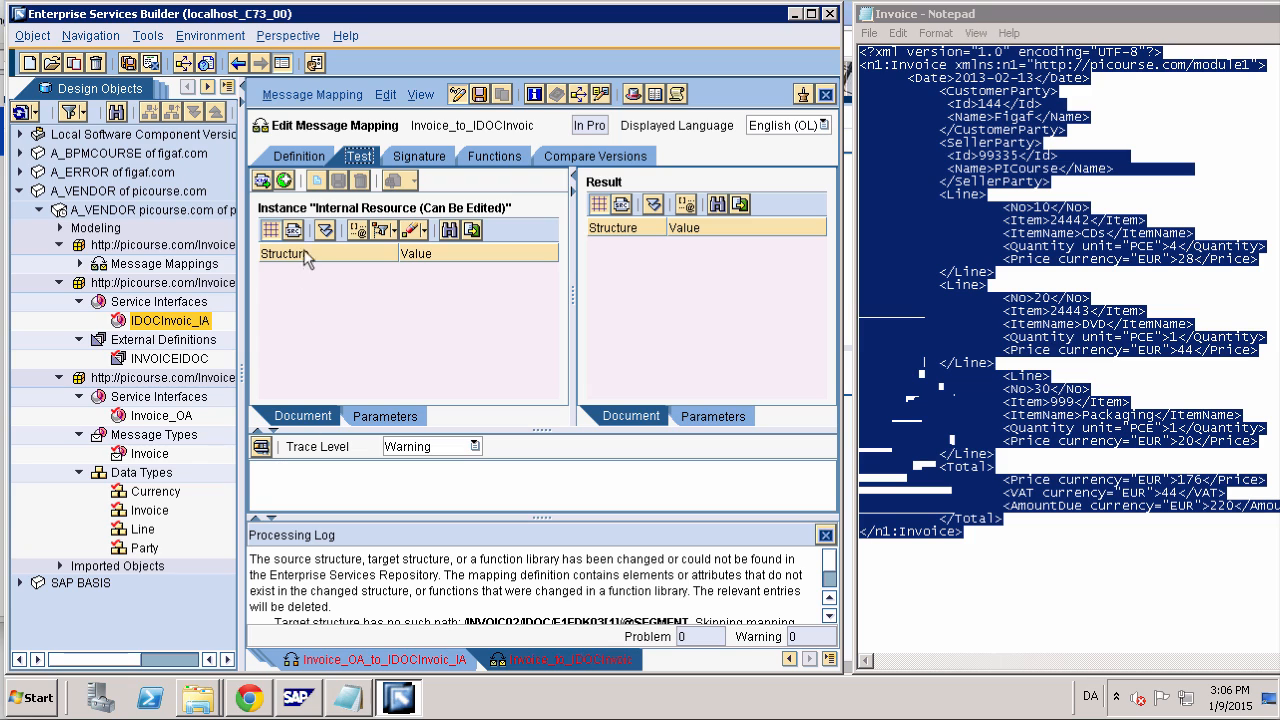
{"action": "left_click", "coordinate": [302, 157]}
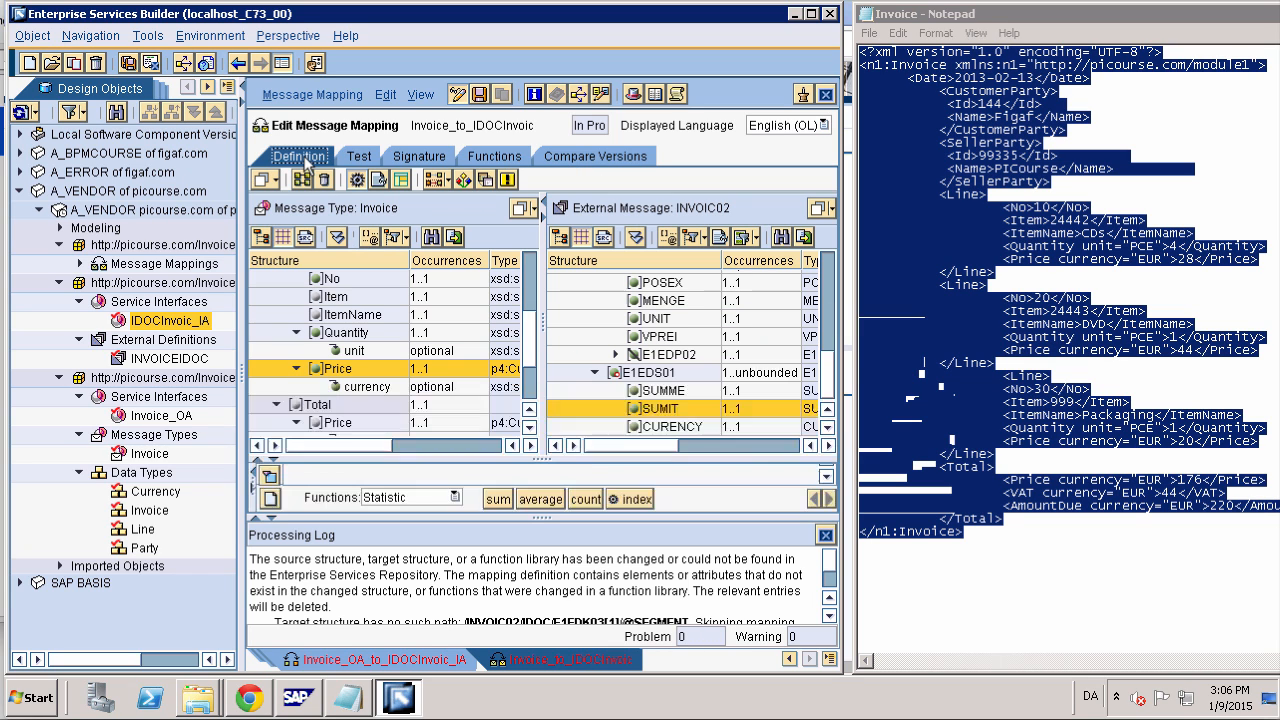
{"action": "left_click", "coordinate": [825, 325]}
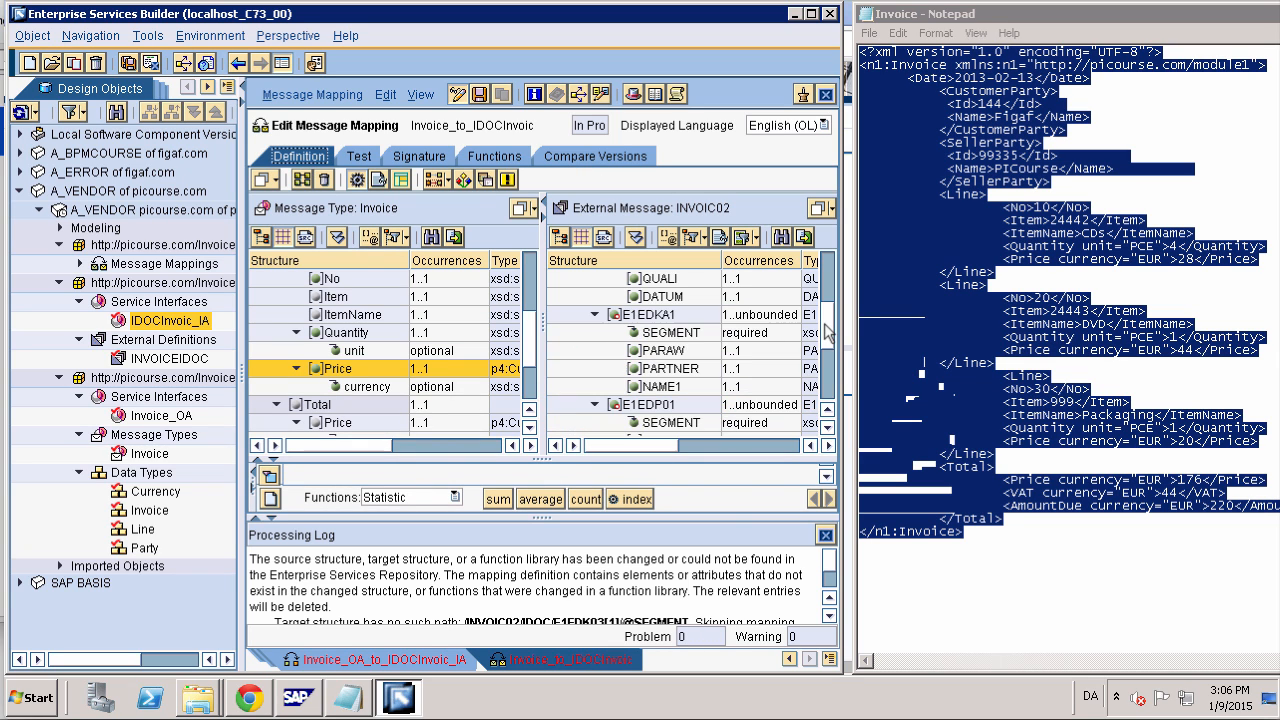
{"action": "scroll", "coordinate": [825, 325], "scroll_direction": "up", "scroll_amount": 3}
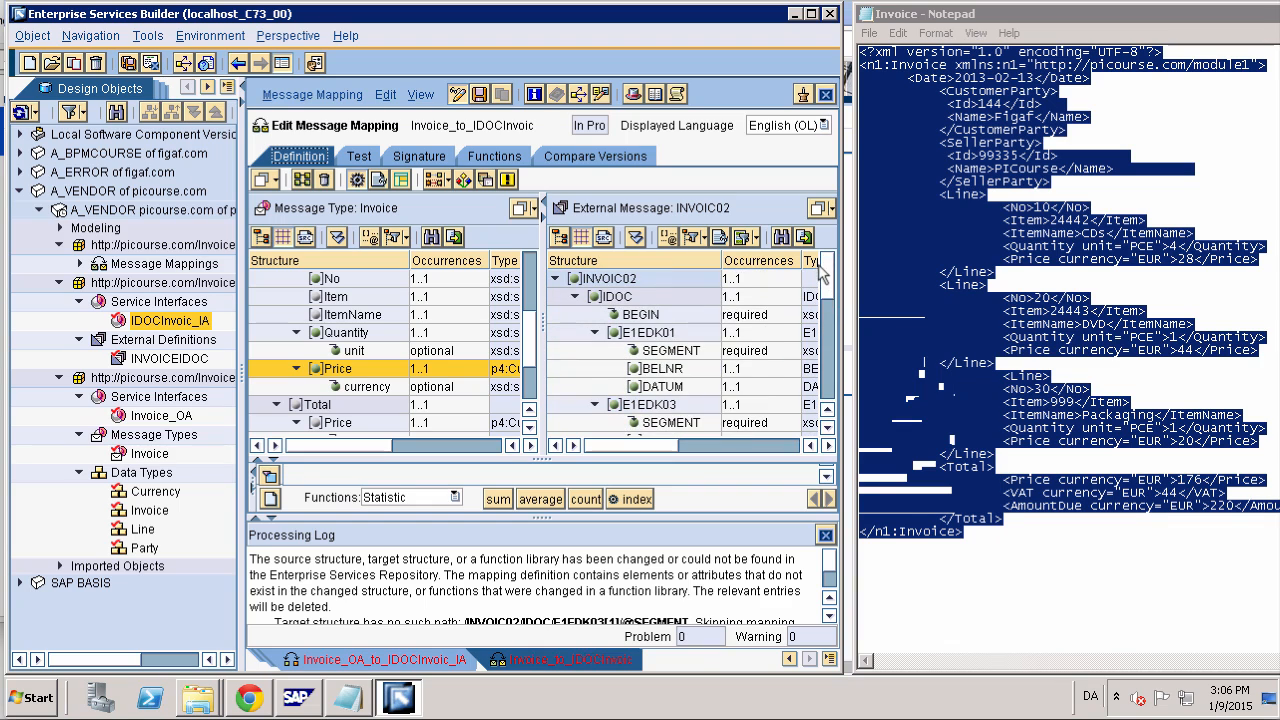
Close the Invoice_to_IDOCInvoic message mapping with its changes saved, and save the Invoice_OA_to_IDOCInvoic_IA operation mapping
{"action": "left_click", "coordinate": [825, 94]}
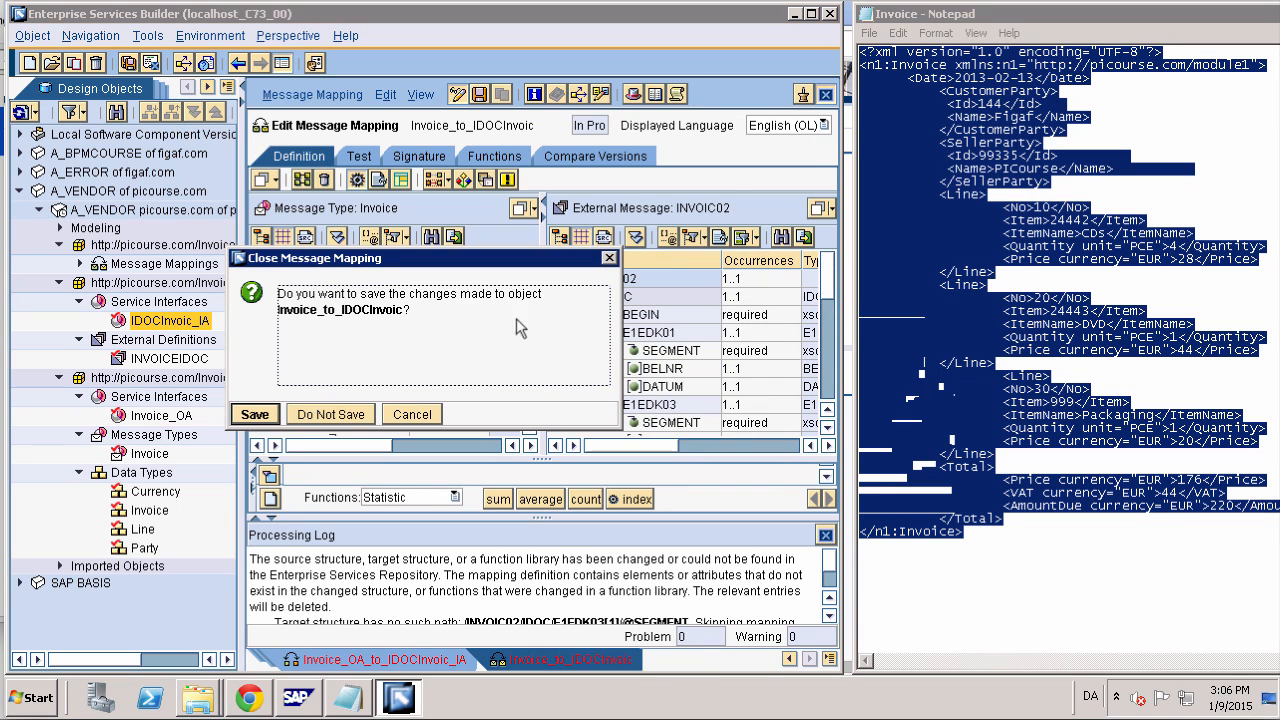
{"action": "left_click", "coordinate": [254, 414]}
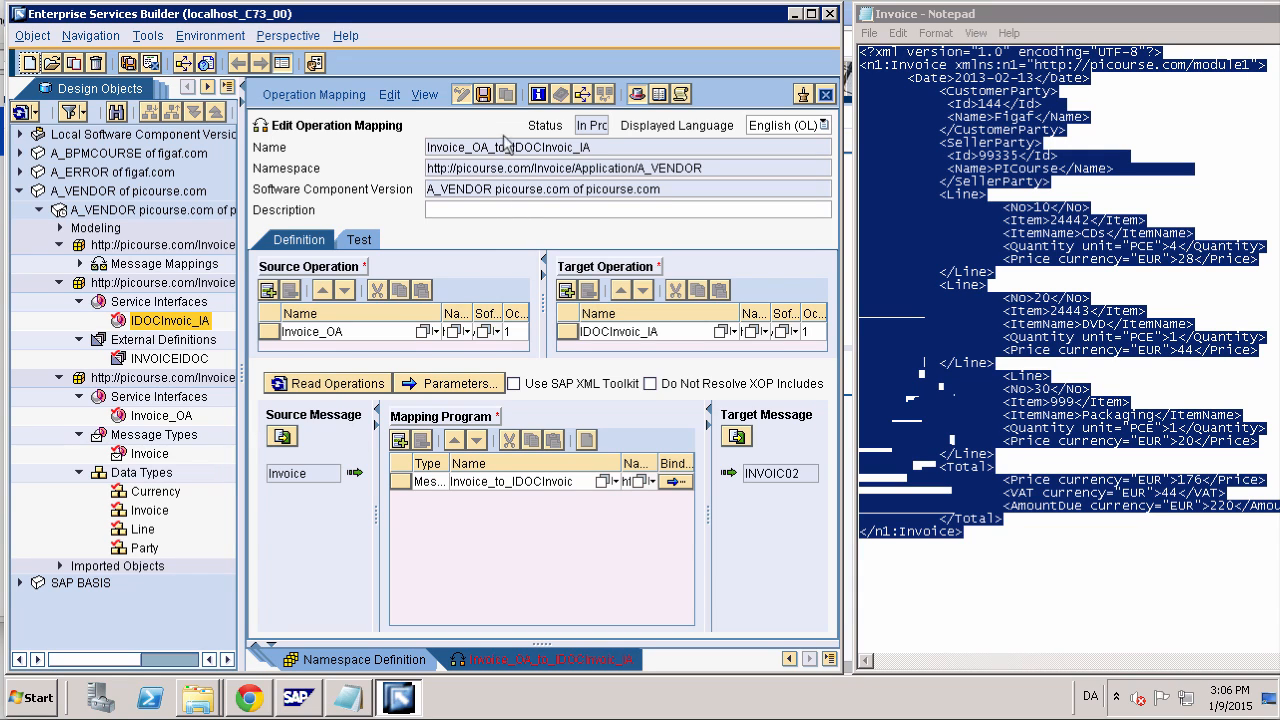
{"action": "left_click", "coordinate": [483, 94]}
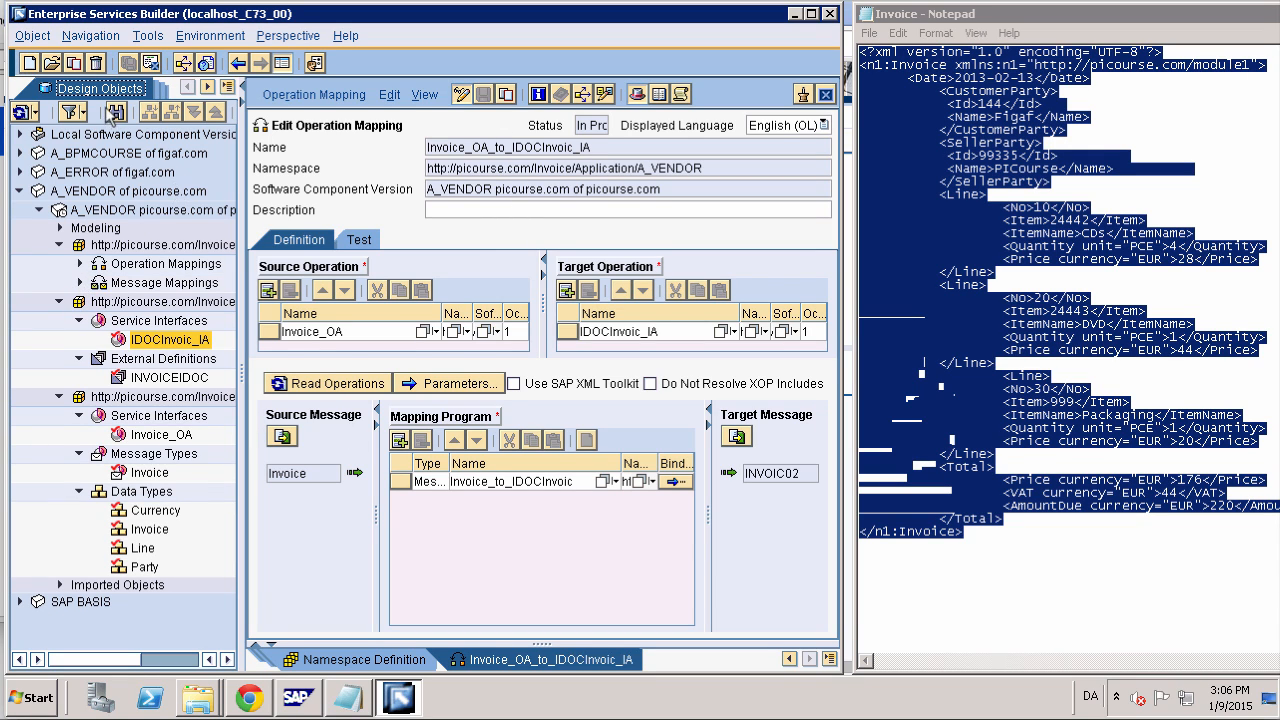
Reopen the Invoice_to_IDOCInvoic message mapping from the A_VENDOR design objects
{"action": "left_click", "coordinate": [80, 282]}
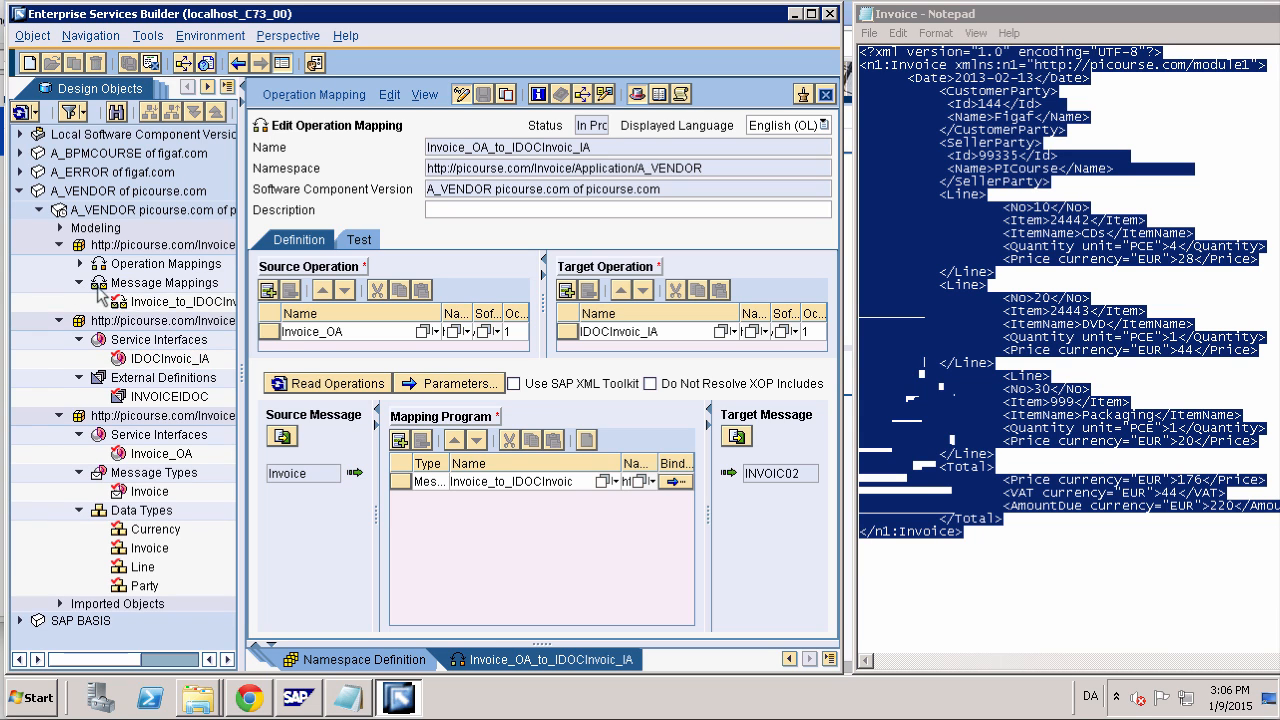
{"action": "double_click", "coordinate": [166, 303]}
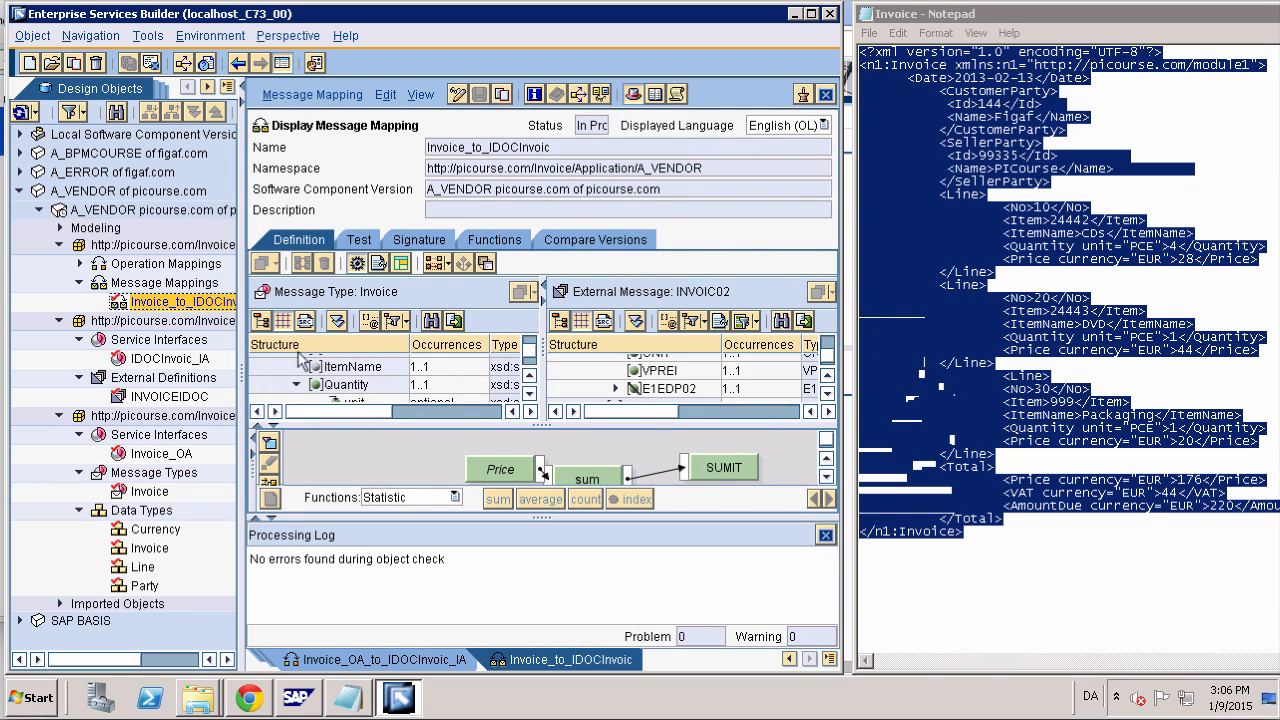
Show the change lists and expand the A_VENDOR software component version
{"action": "left_click", "coordinate": [209, 88]}
{"action": "left_click", "coordinate": [209, 88]}
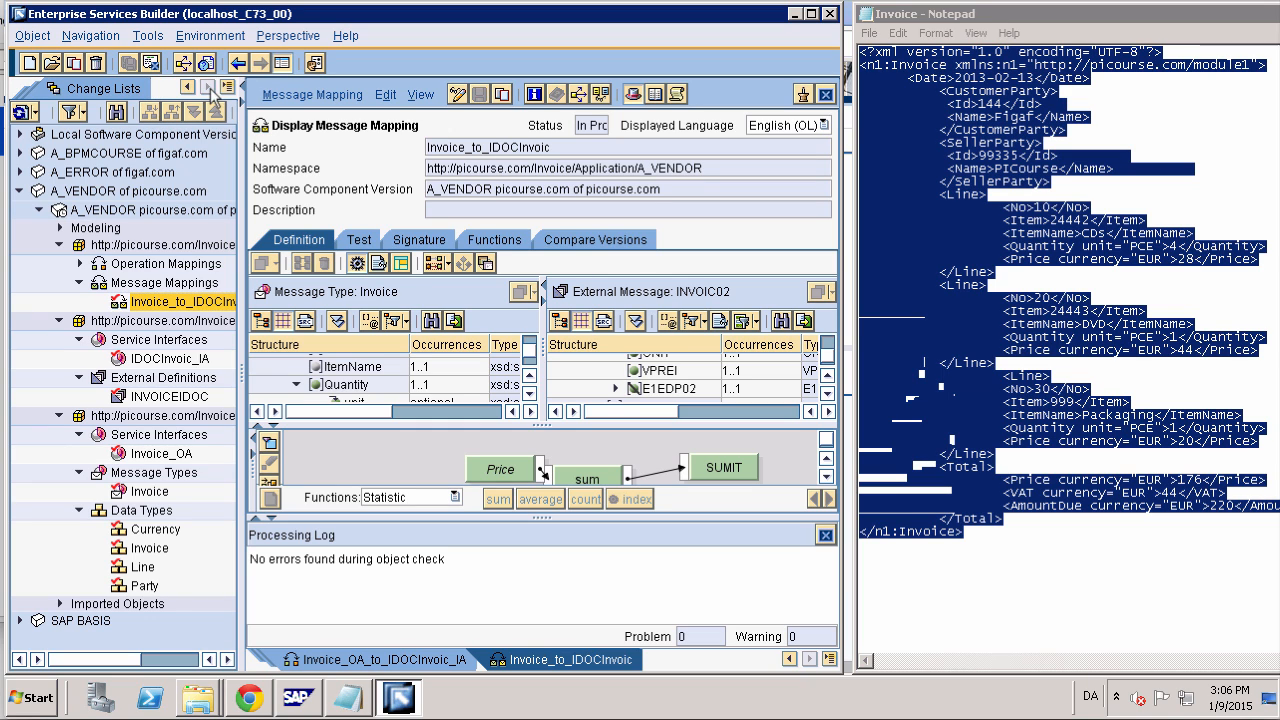
{"action": "left_click", "coordinate": [117, 90]}
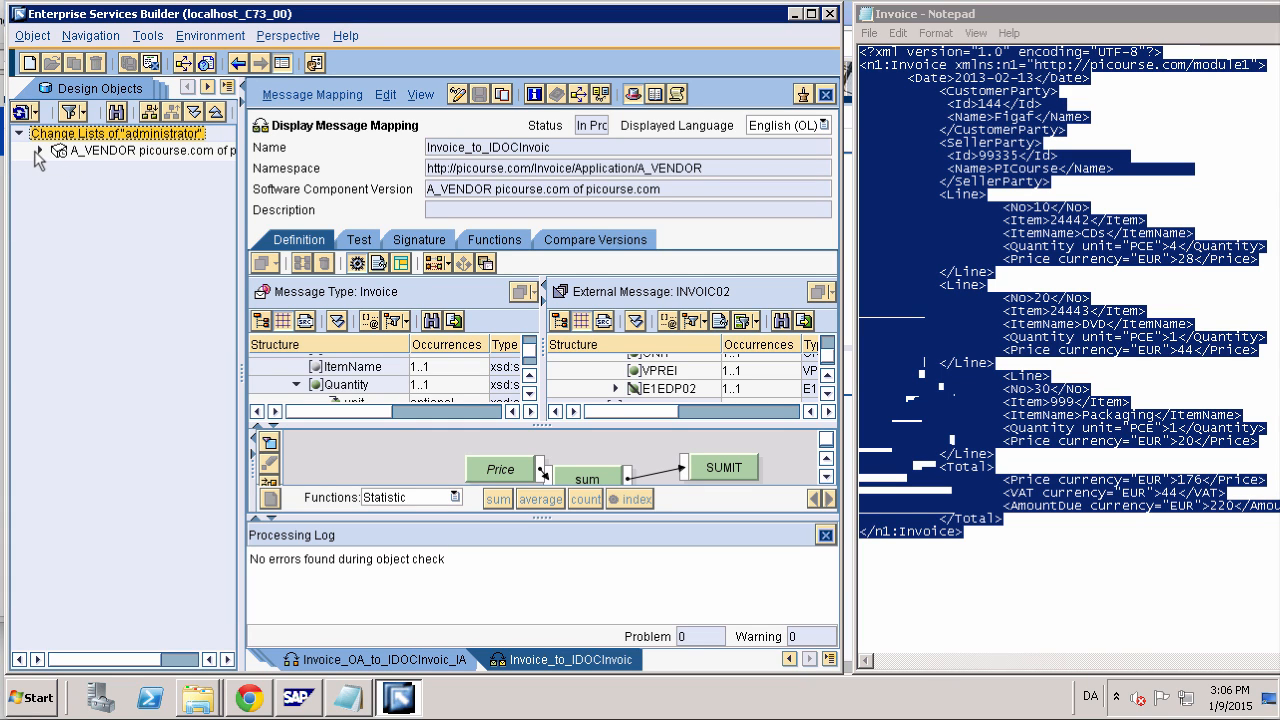
{"action": "left_click", "coordinate": [40, 150]}
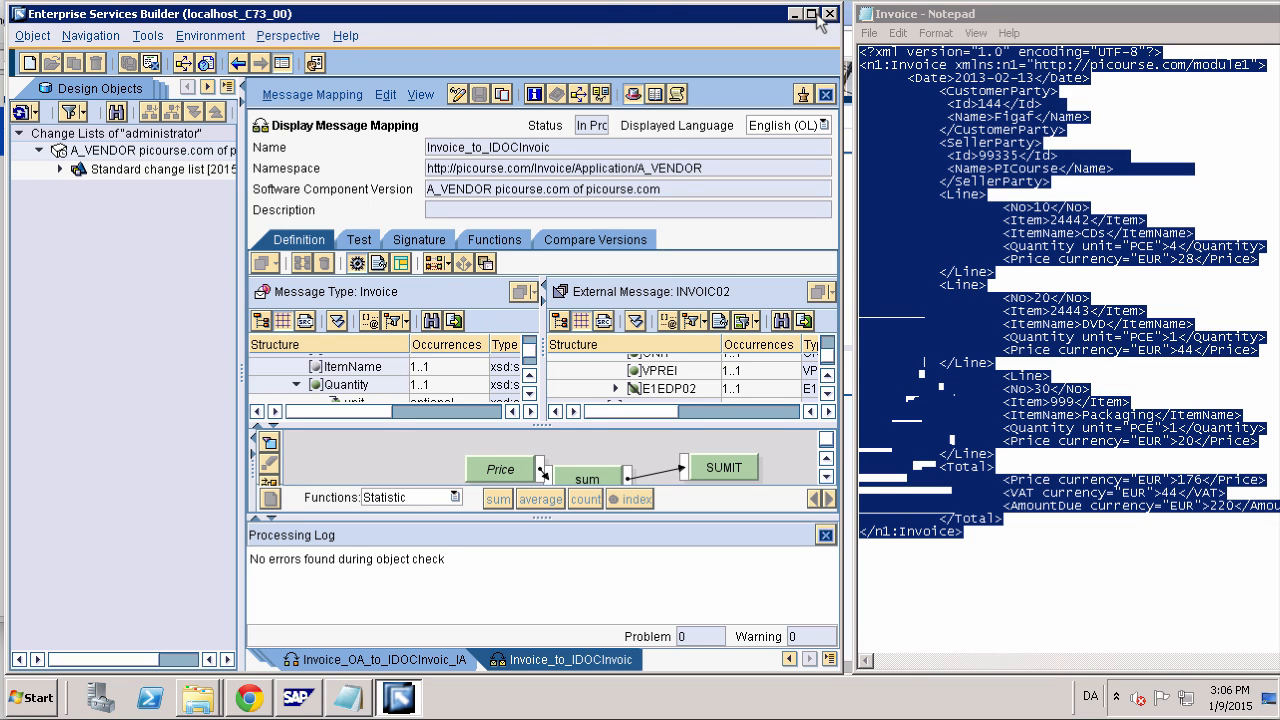
Activate the Standard change list of the A_VENDOR software component version with all its objects included
{"action": "left_click", "coordinate": [811, 14]}
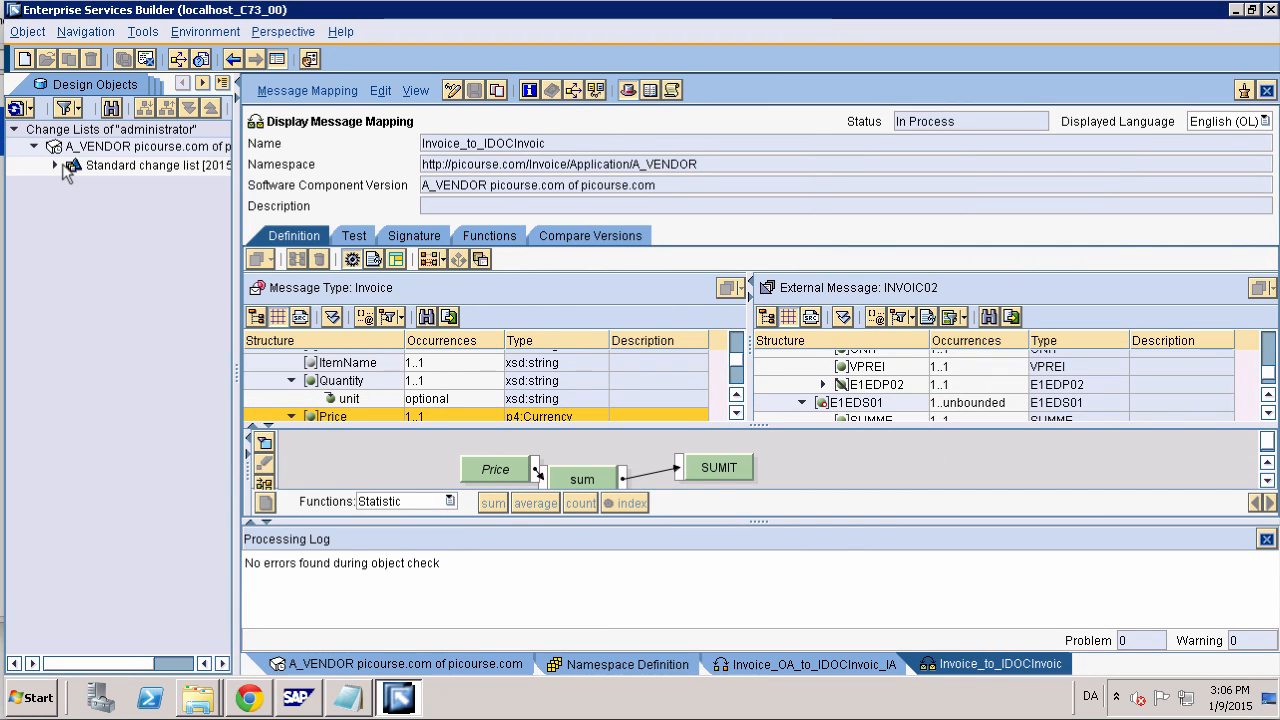
{"action": "left_click", "coordinate": [55, 165]}
{"action": "right_click", "coordinate": [115, 170]}
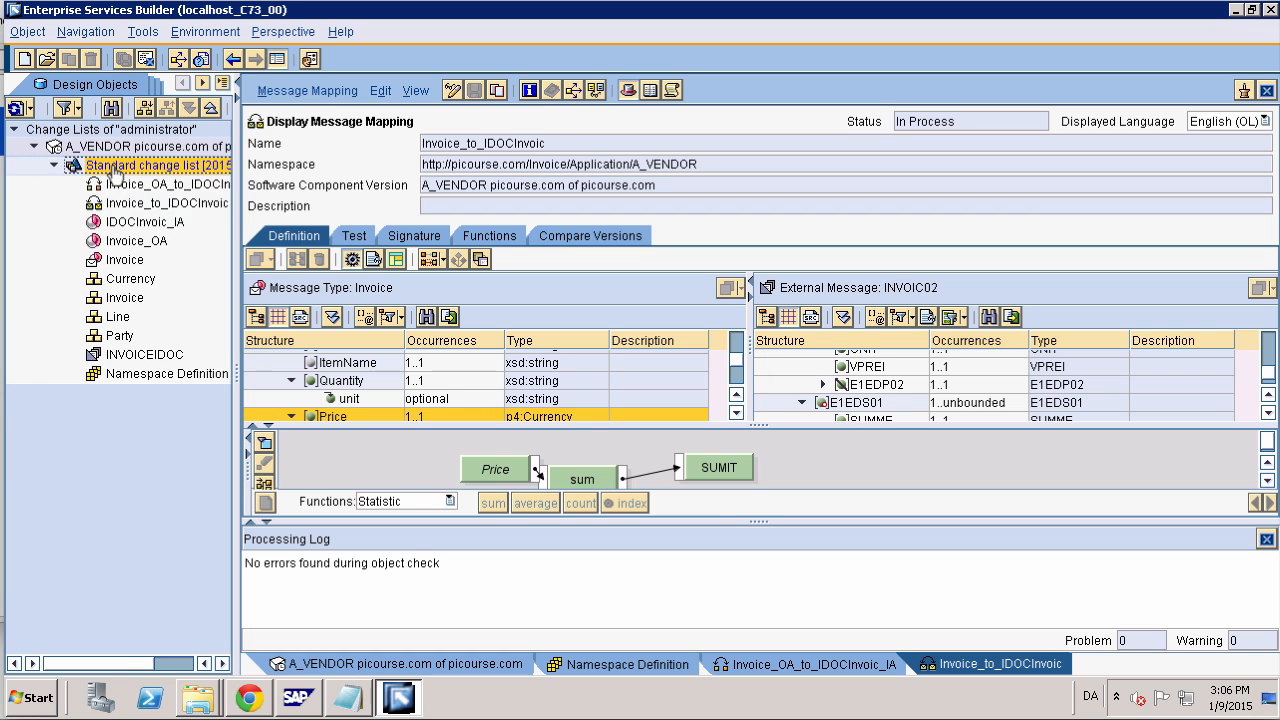
{"action": "left_click", "coordinate": [145, 200]}
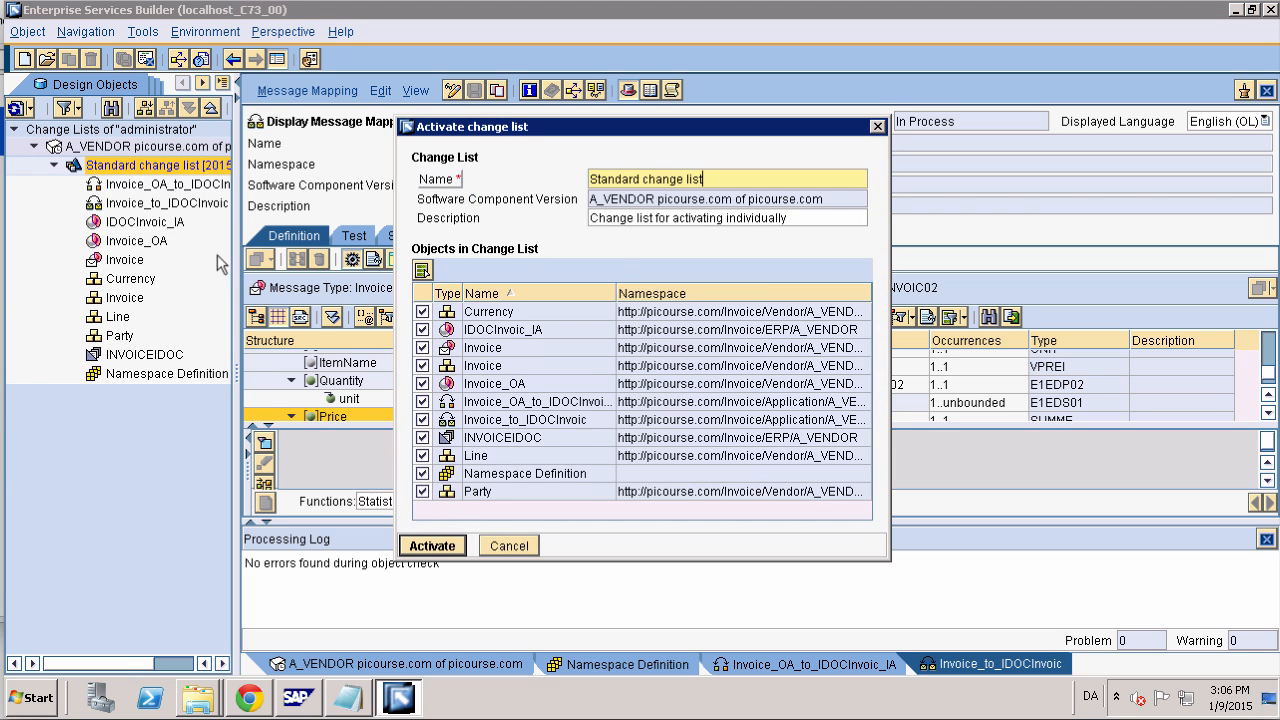
{"action": "left_click", "coordinate": [425, 546]}
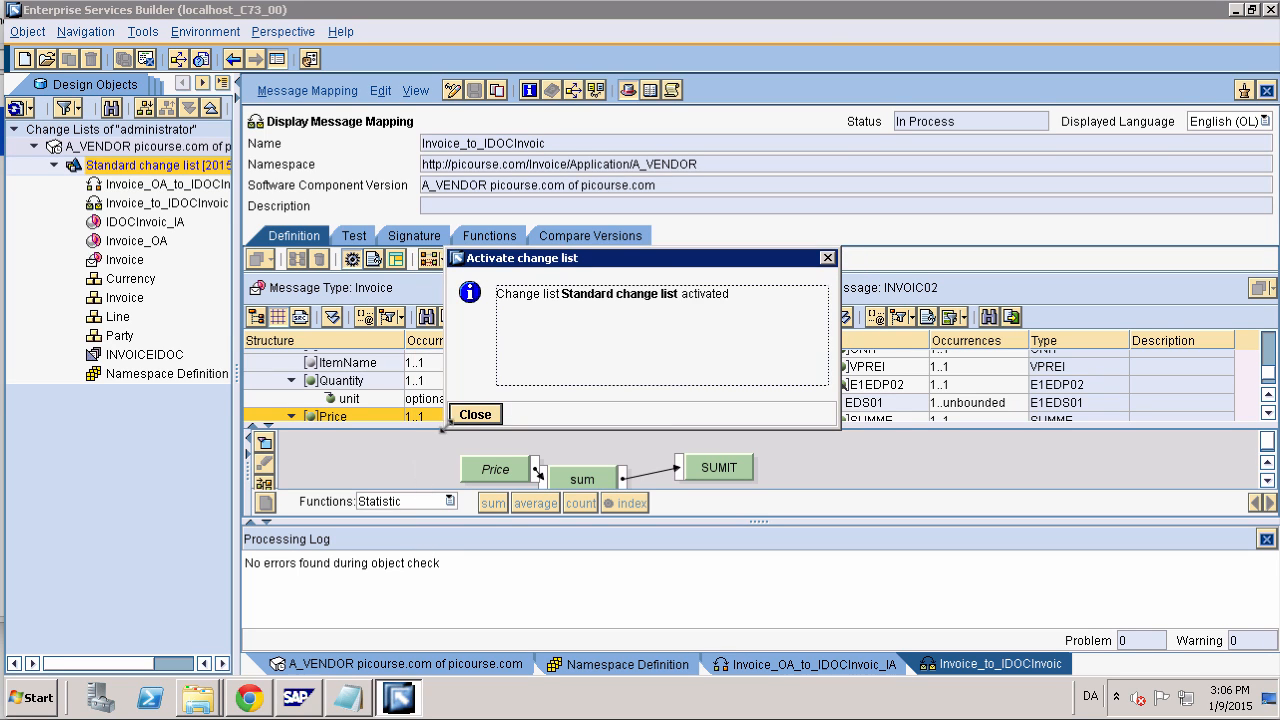
{"action": "left_click", "coordinate": [475, 414]}
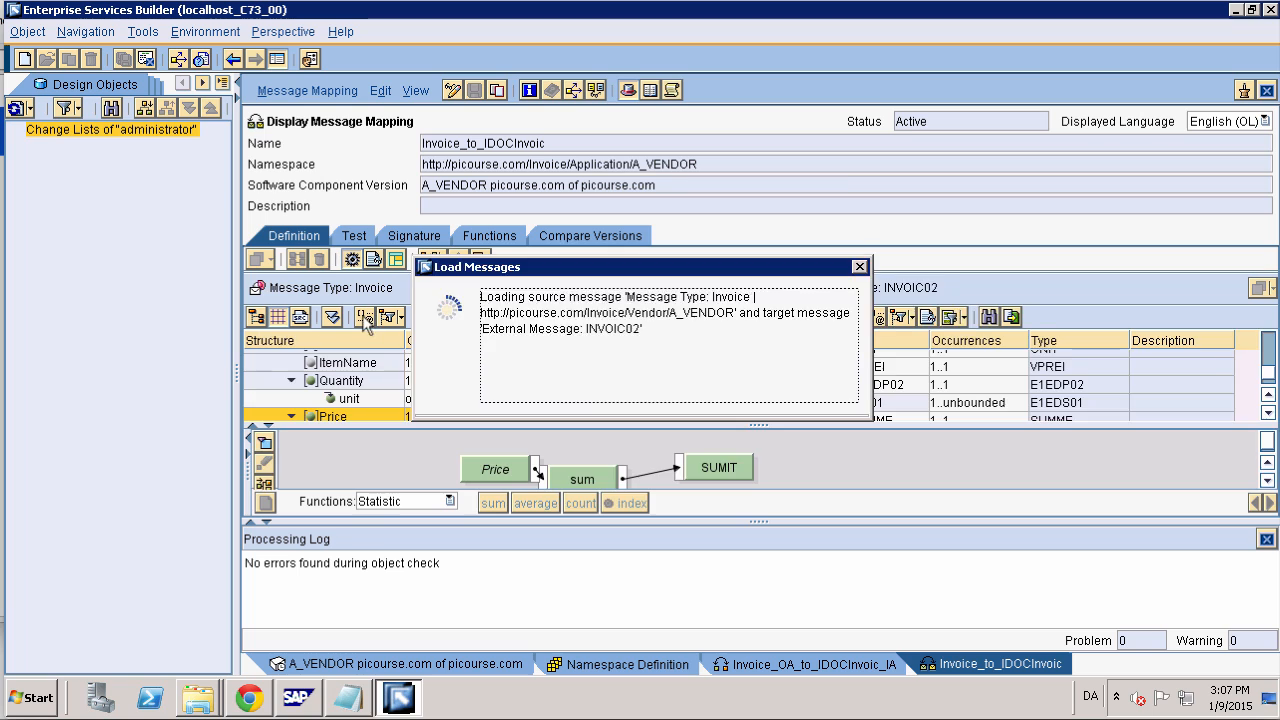
Check the cache status overview for the notification status of the activated change list, and close the overview
{"action": "left_click", "coordinate": [185, 33]}
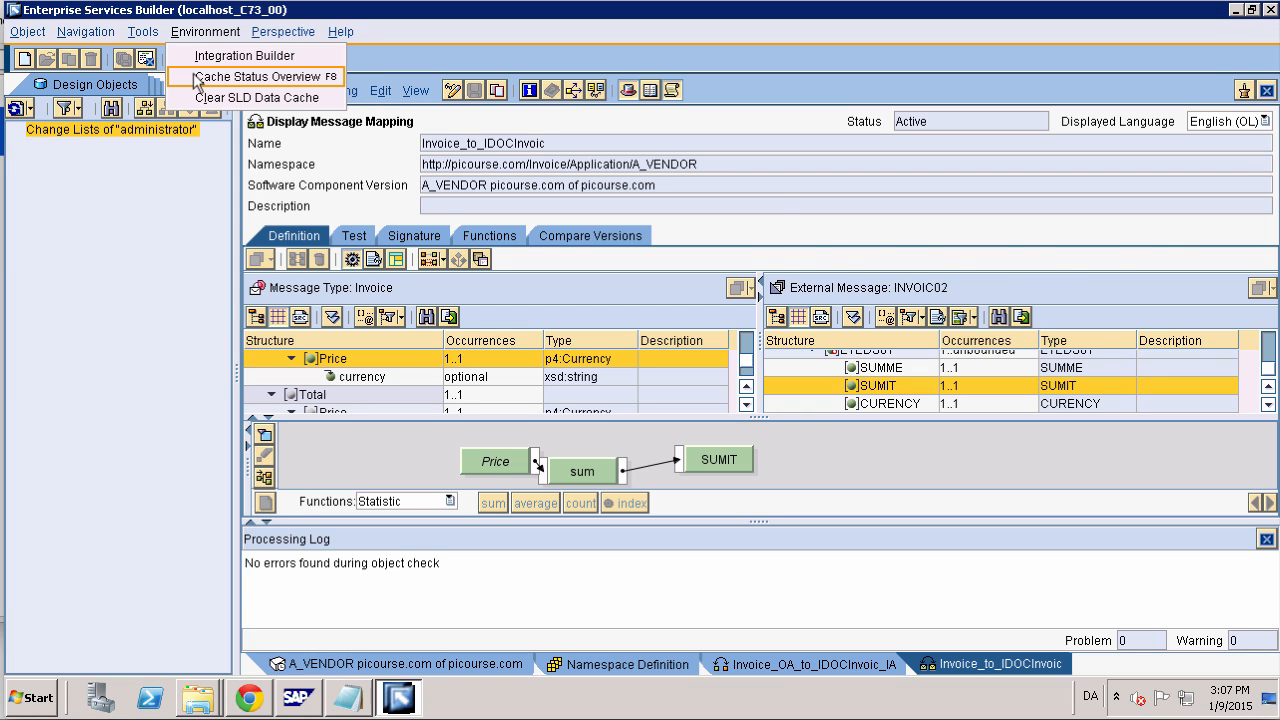
{"action": "left_click", "coordinate": [197, 78]}
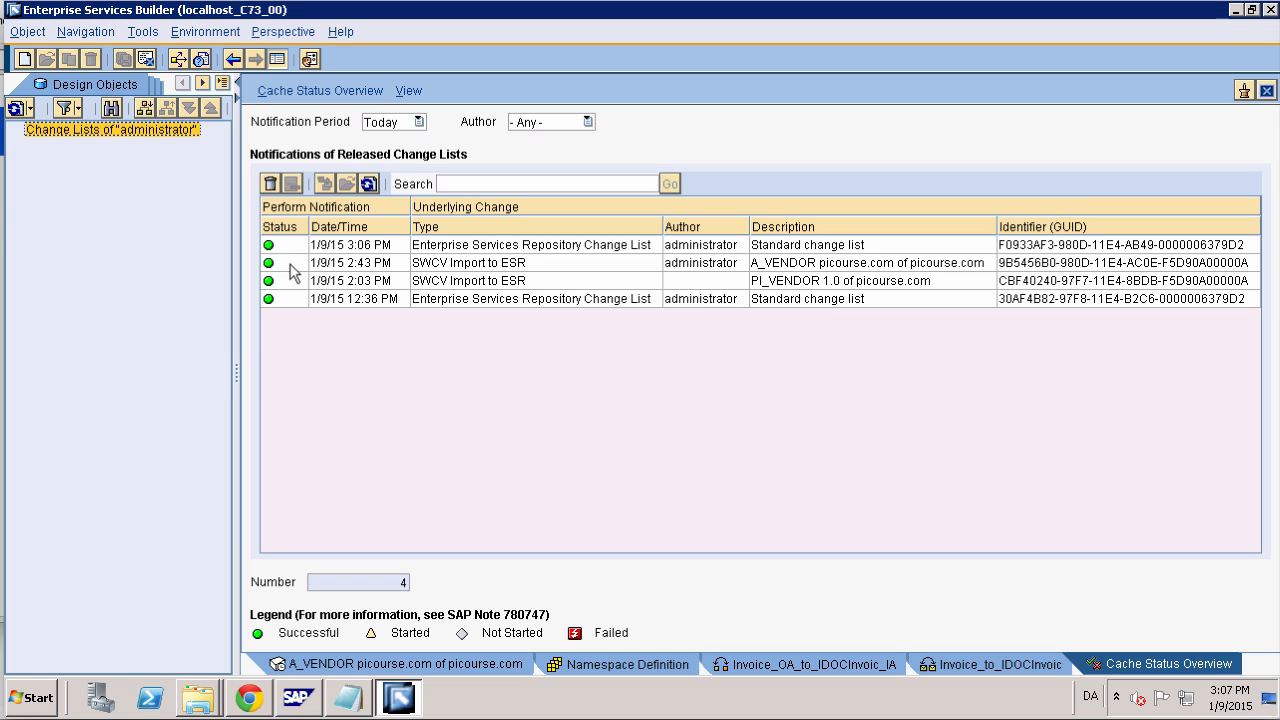
{"action": "mouse_move", "coordinate": [293, 268]}
{"action": "left_click", "coordinate": [1266, 90]}
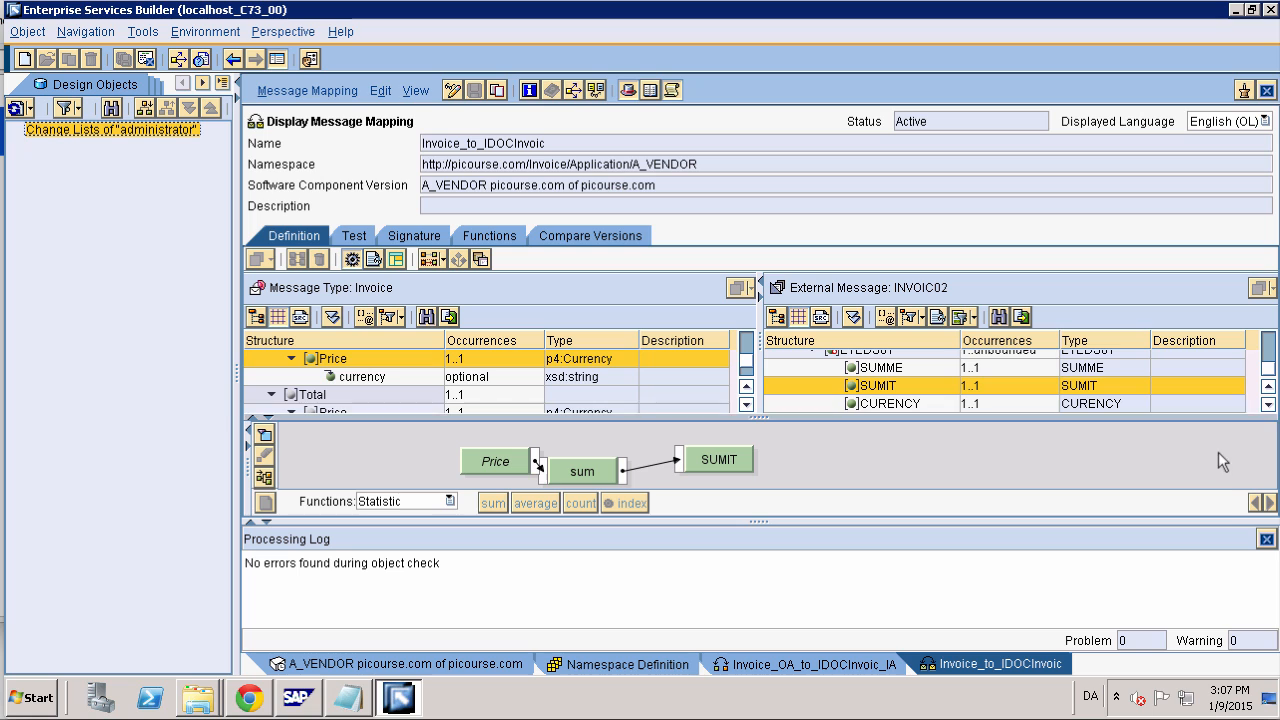
Close the processing log and review the INVOIC02 target structure from E1EDS01 up to its root node
{"action": "left_click", "coordinate": [1267, 540]}
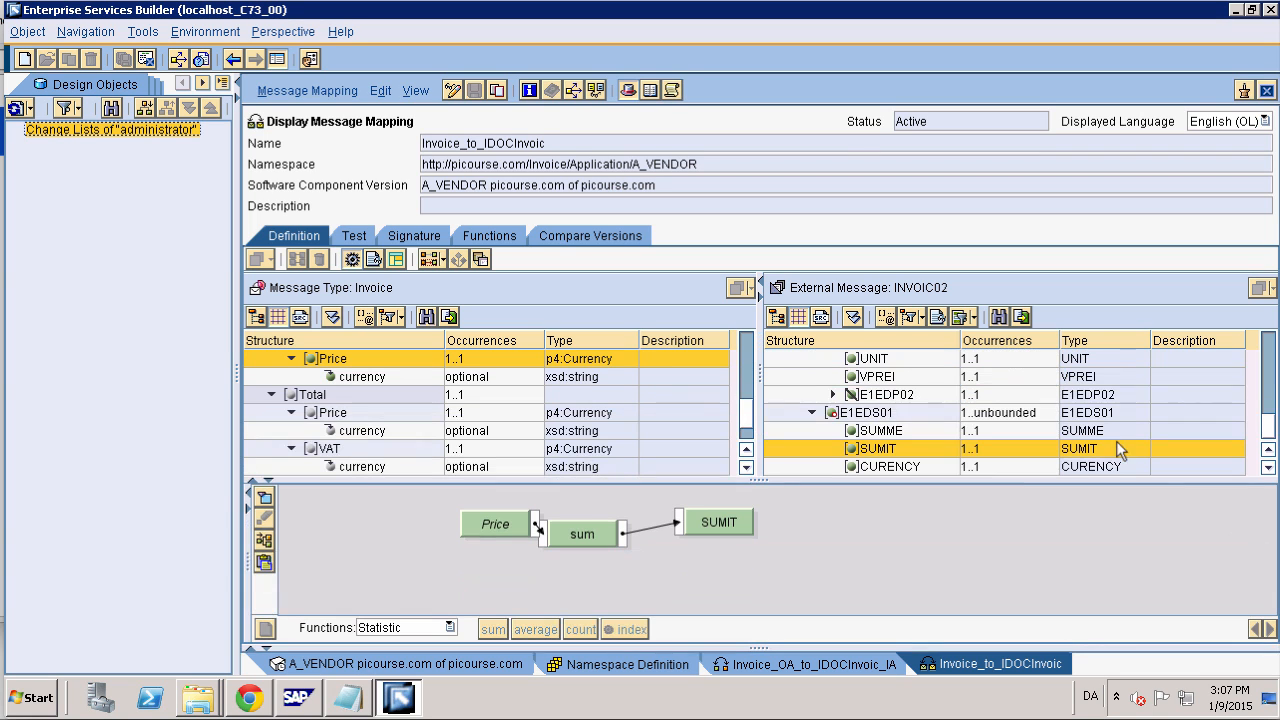
{"action": "scroll", "coordinate": [1265, 395], "scroll_direction": "up", "scroll_amount": 5}
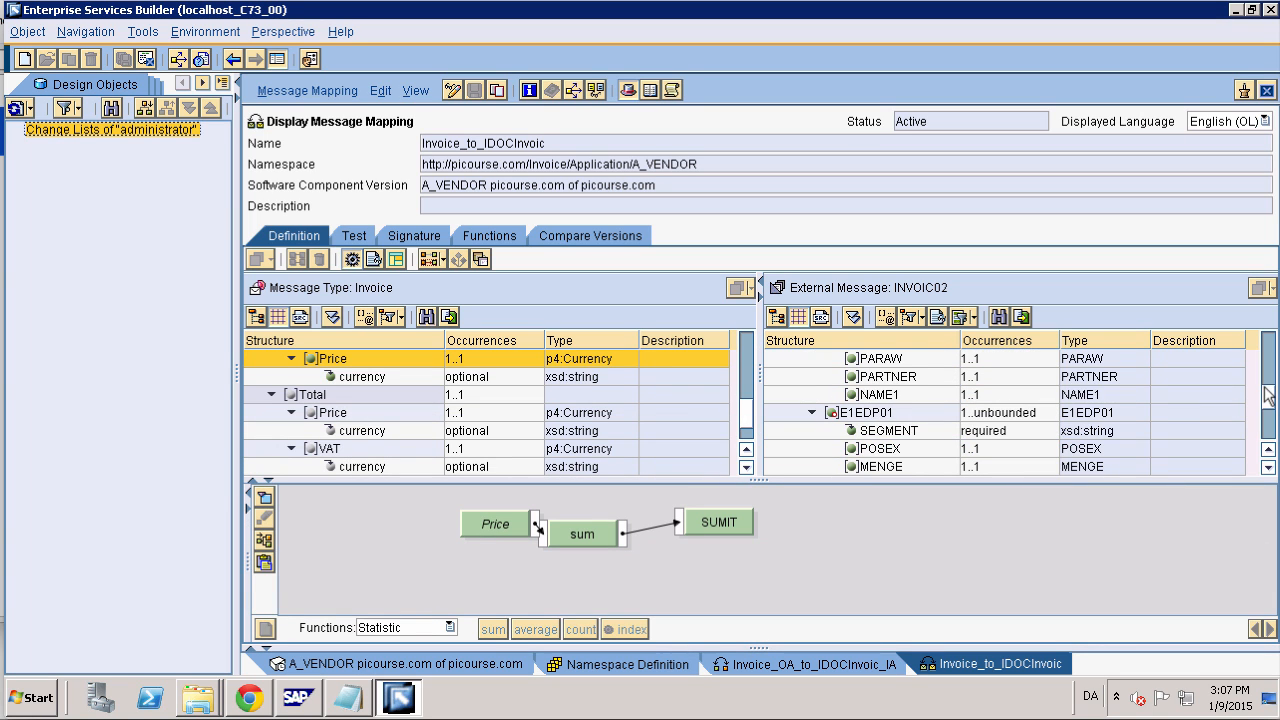
{"action": "left_click_drag", "start_coordinate": [1268, 396], "coordinate": [1268, 386]}
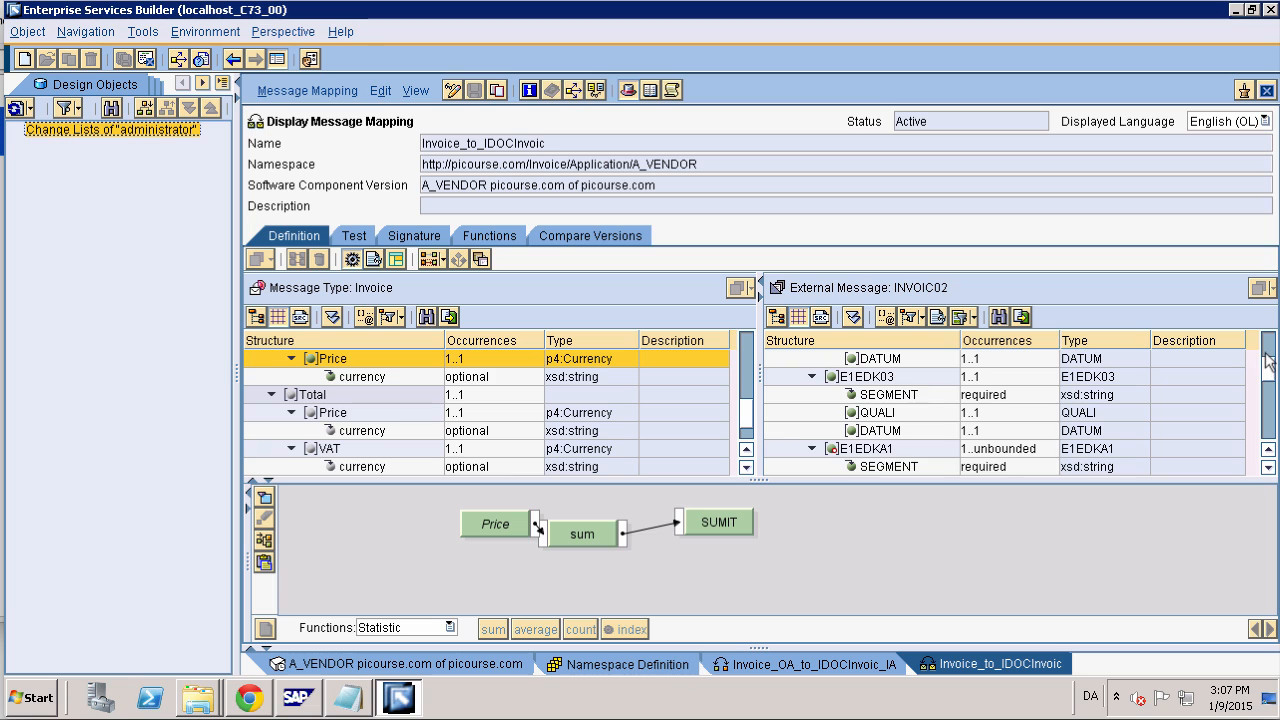
{"action": "scroll", "coordinate": [1268, 368], "scroll_direction": "up", "scroll_amount": 3}
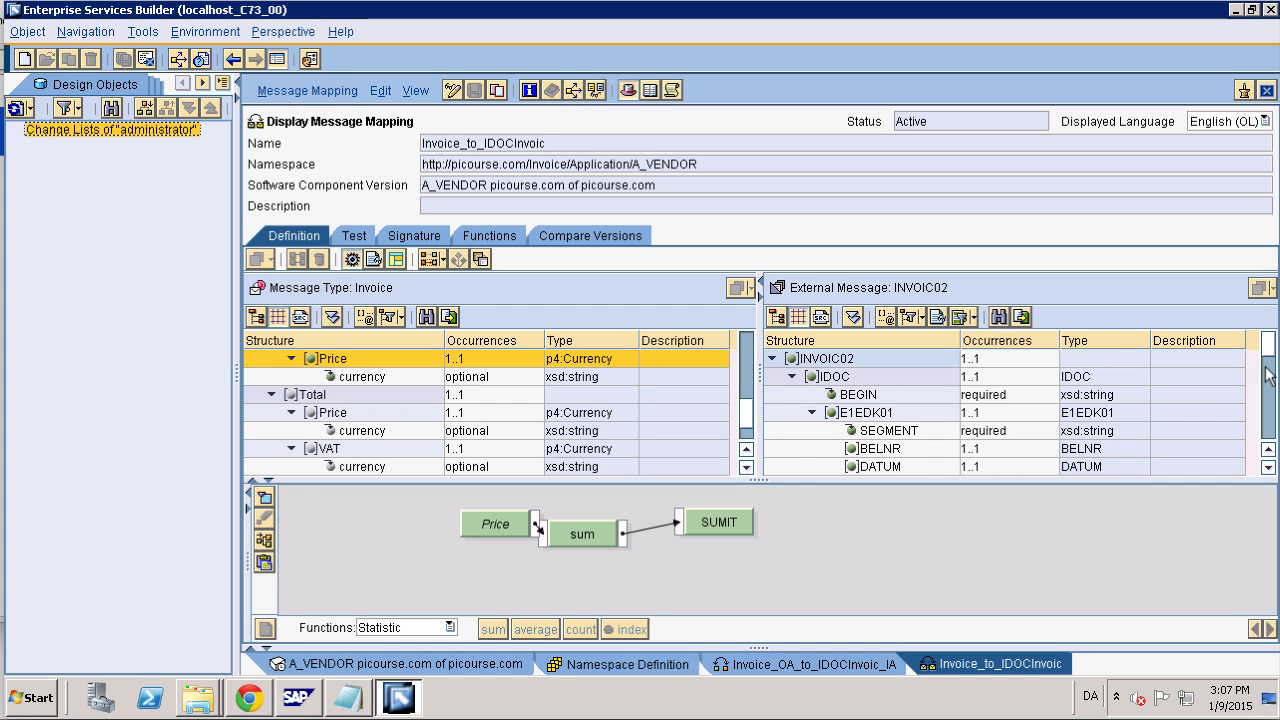
Switch to the Process Integration Tools page in Chrome
{"action": "left_click", "coordinate": [252, 702]}
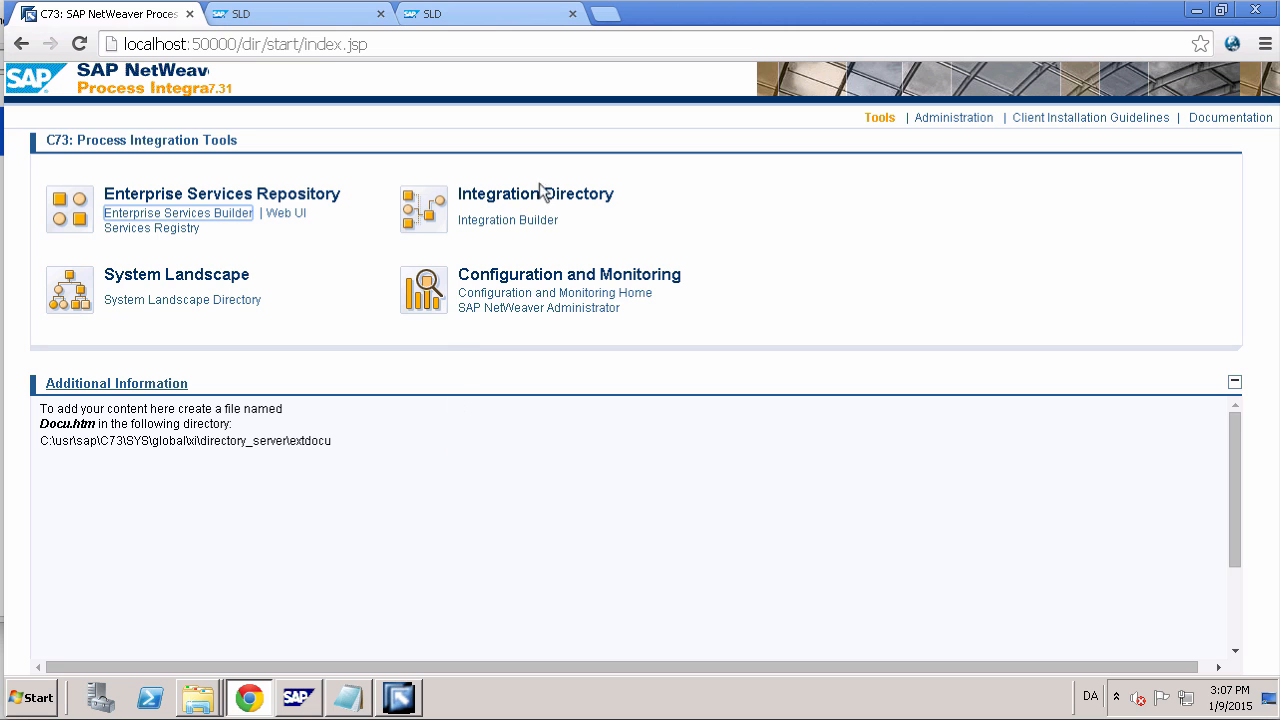
{"action": "key", "text": "Tab"}
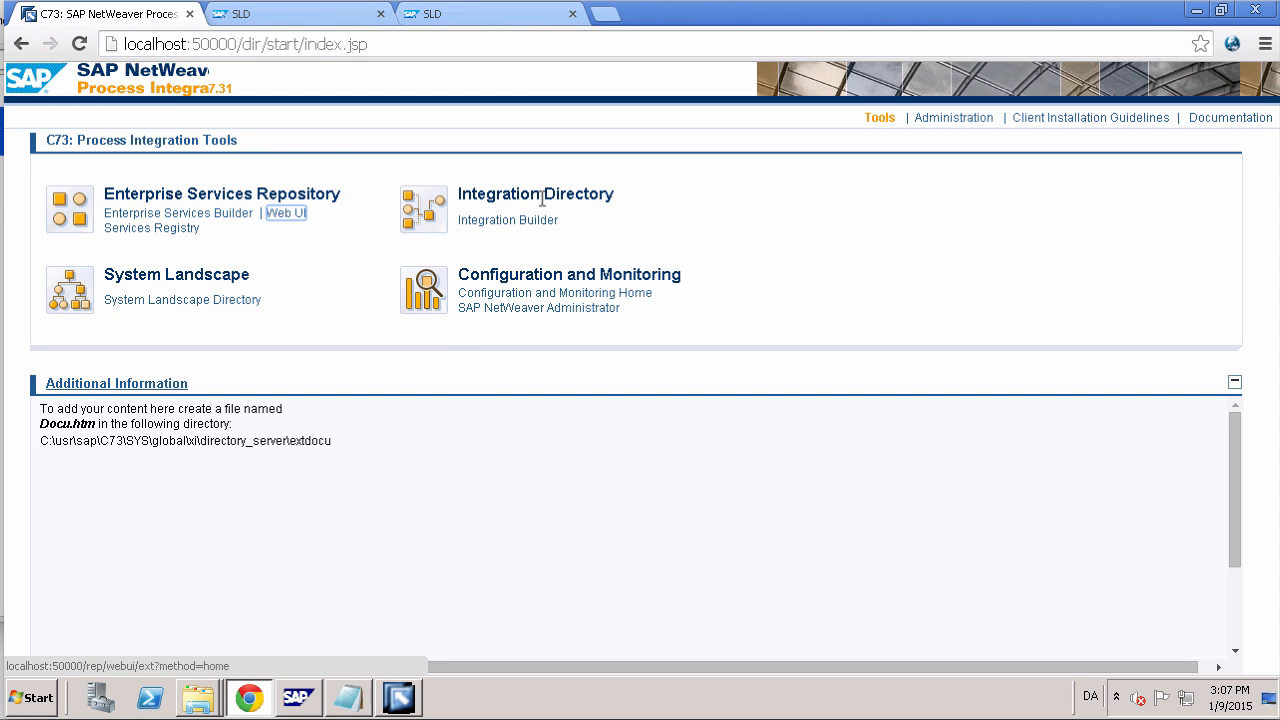
{"action": "key", "text": "alt+Tab"}
{"action": "key", "text": "alt+Tab"}
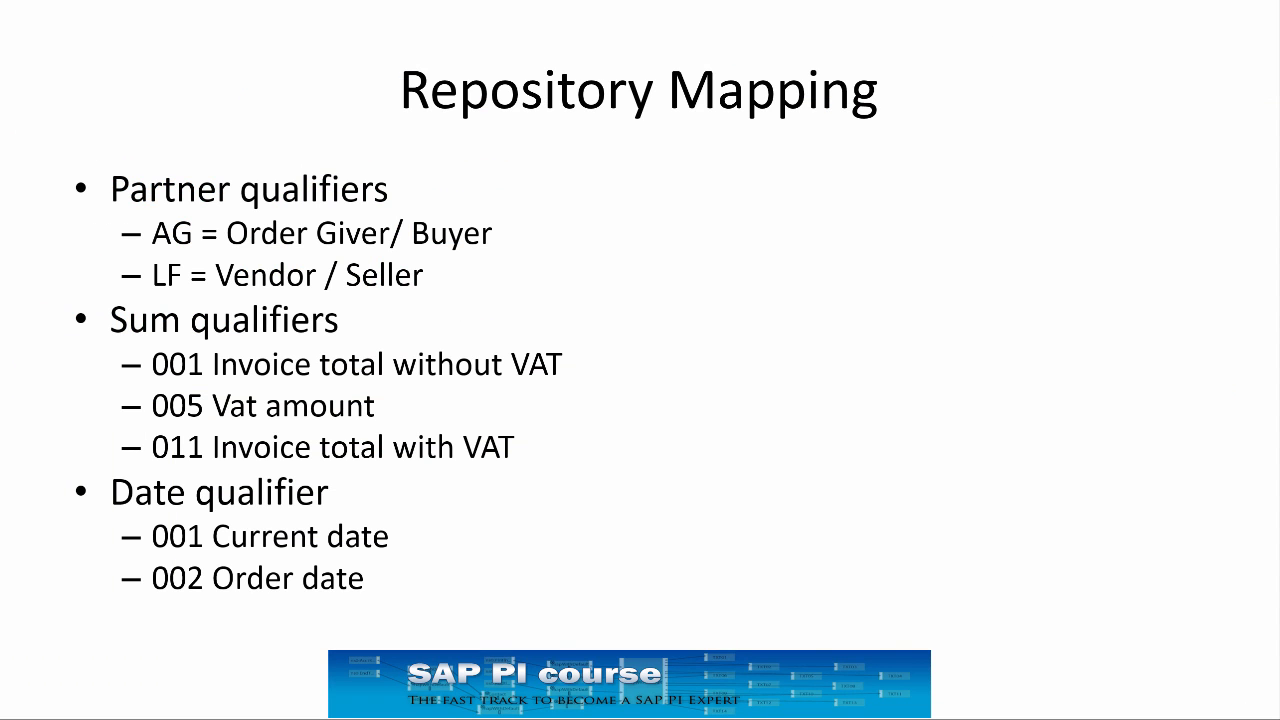
{"action": "key", "text": "Right"}
{"action": "key", "text": "Right"}
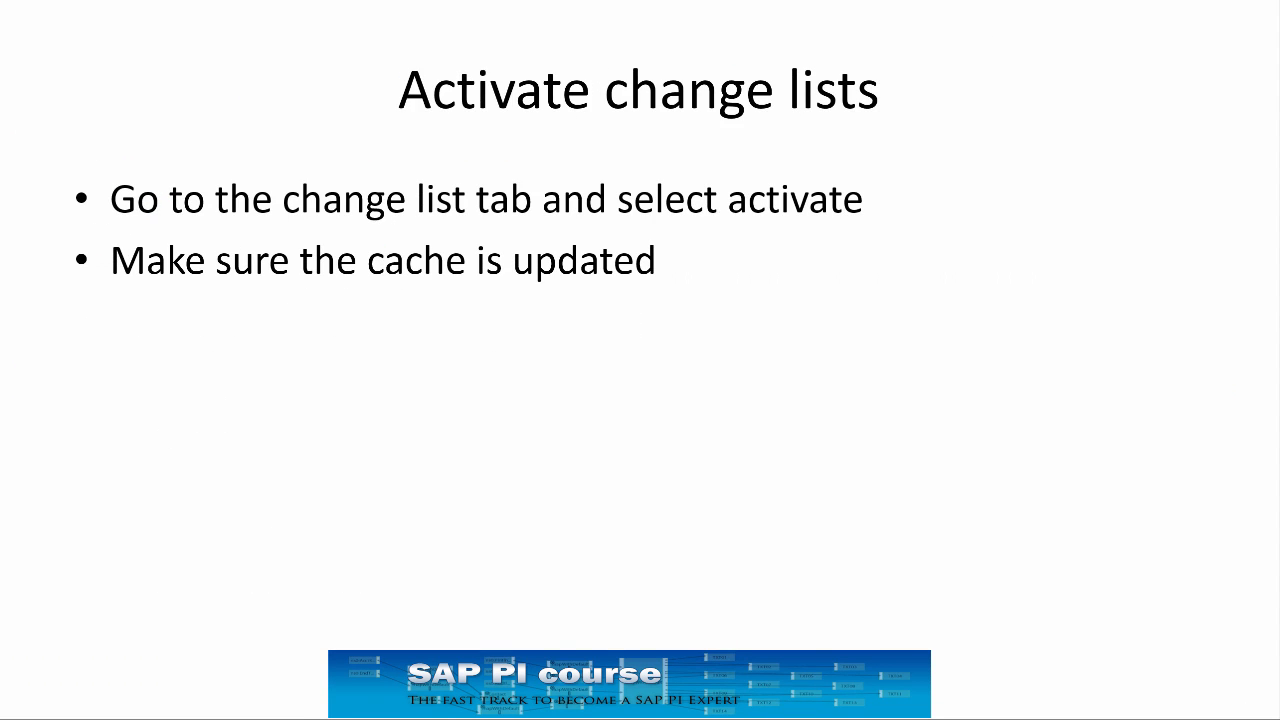
{"action": "key", "text": "Right"}
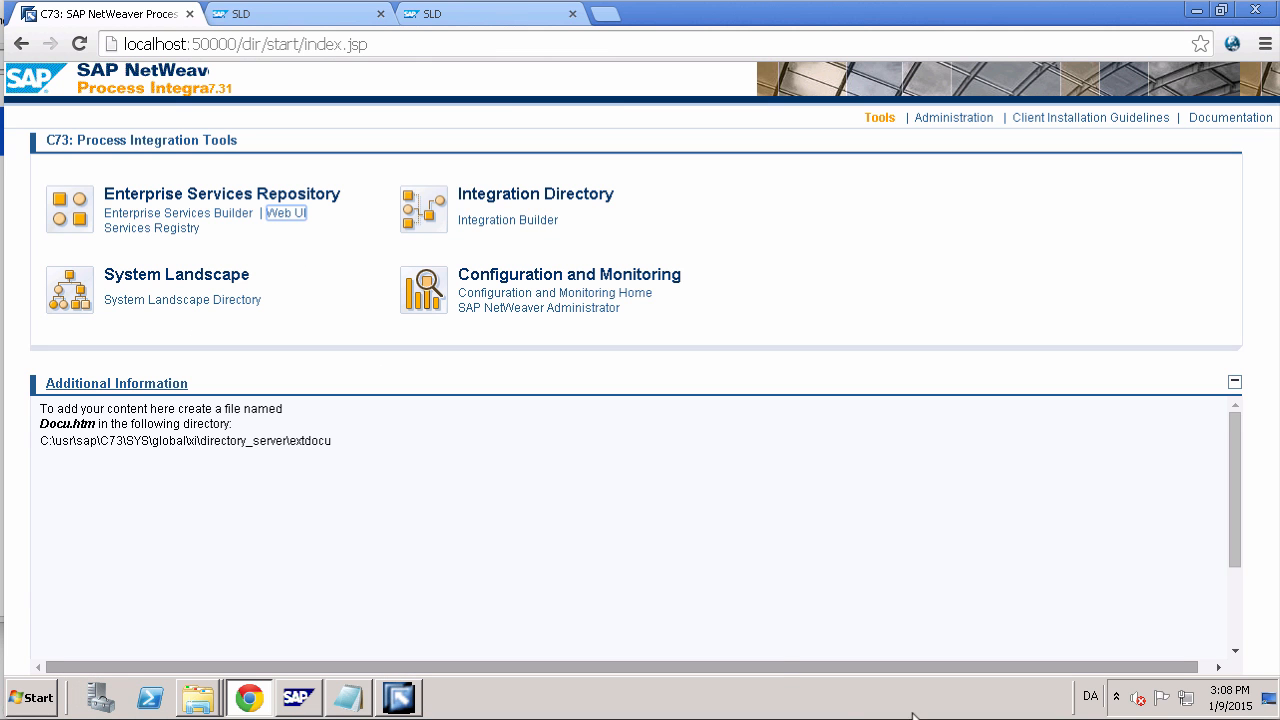
Launch the Integration Builder of the Integration Directory, keeping the downloaded directory (5).jnlp file and accepting the security risk
{"action": "left_click", "coordinate": [524, 221]}
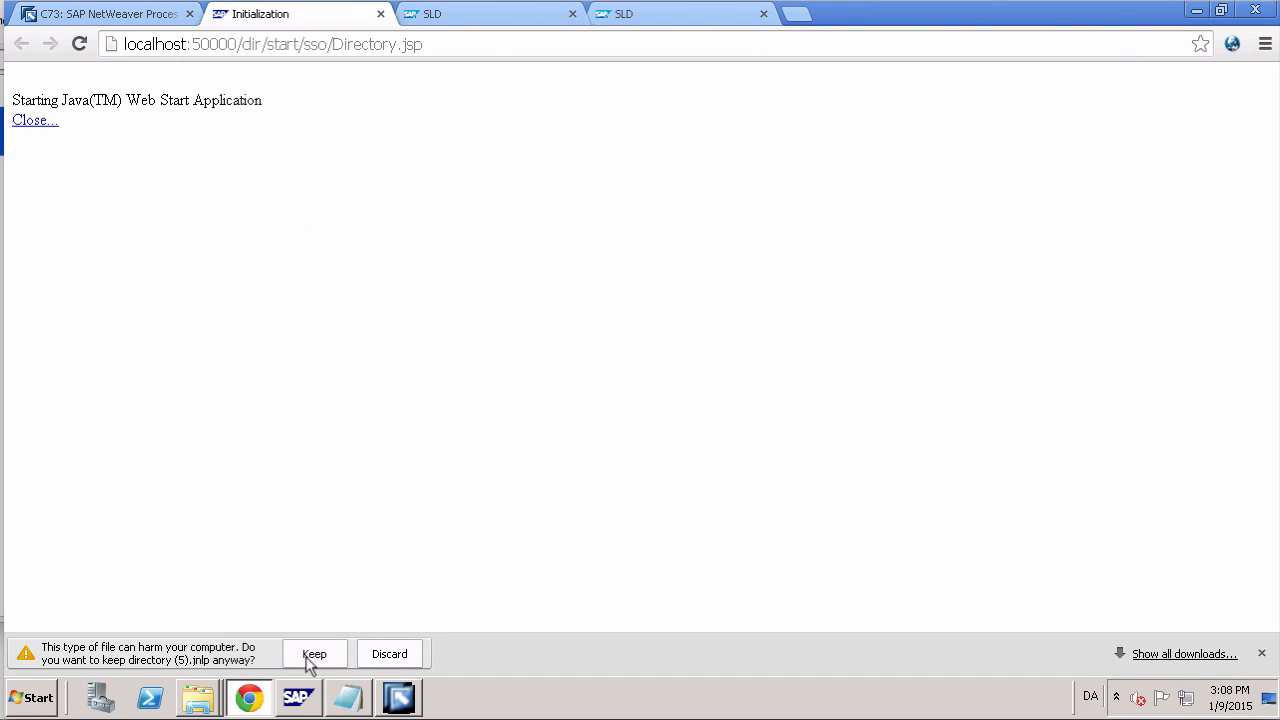
{"action": "left_click", "coordinate": [309, 660]}
{"action": "left_click", "coordinate": [174, 666]}
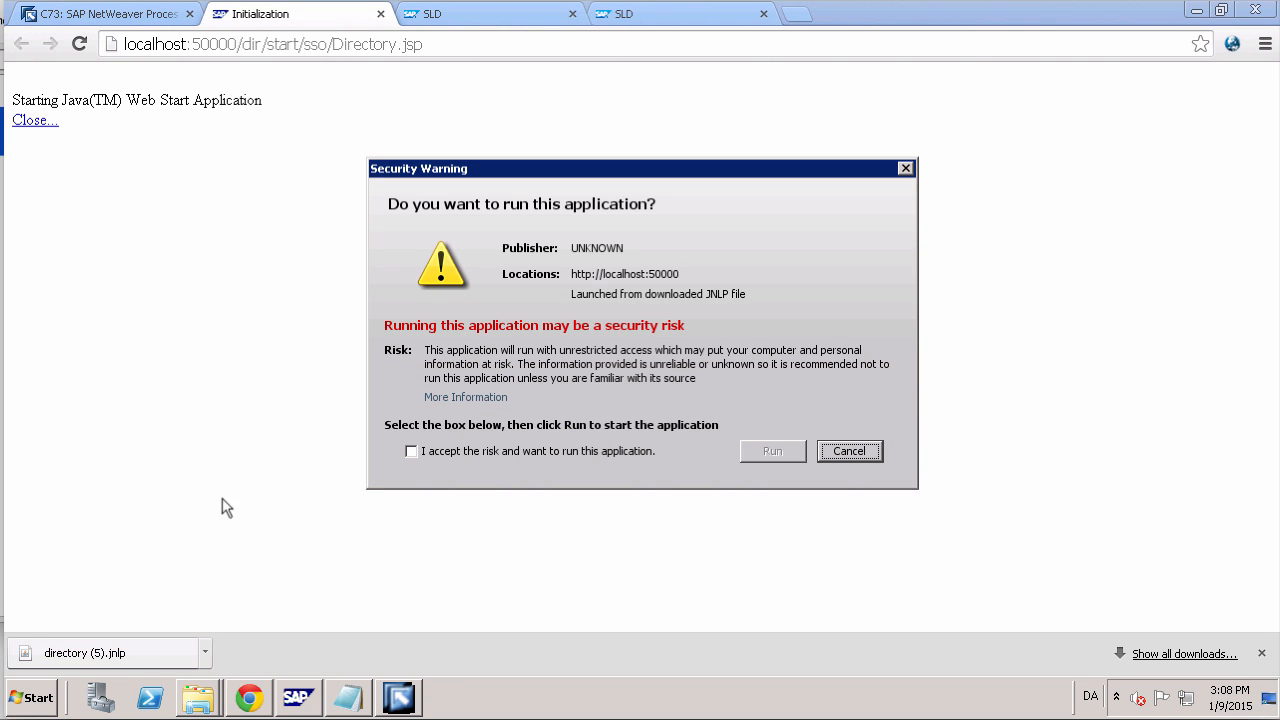
{"action": "left_click", "coordinate": [483, 452]}
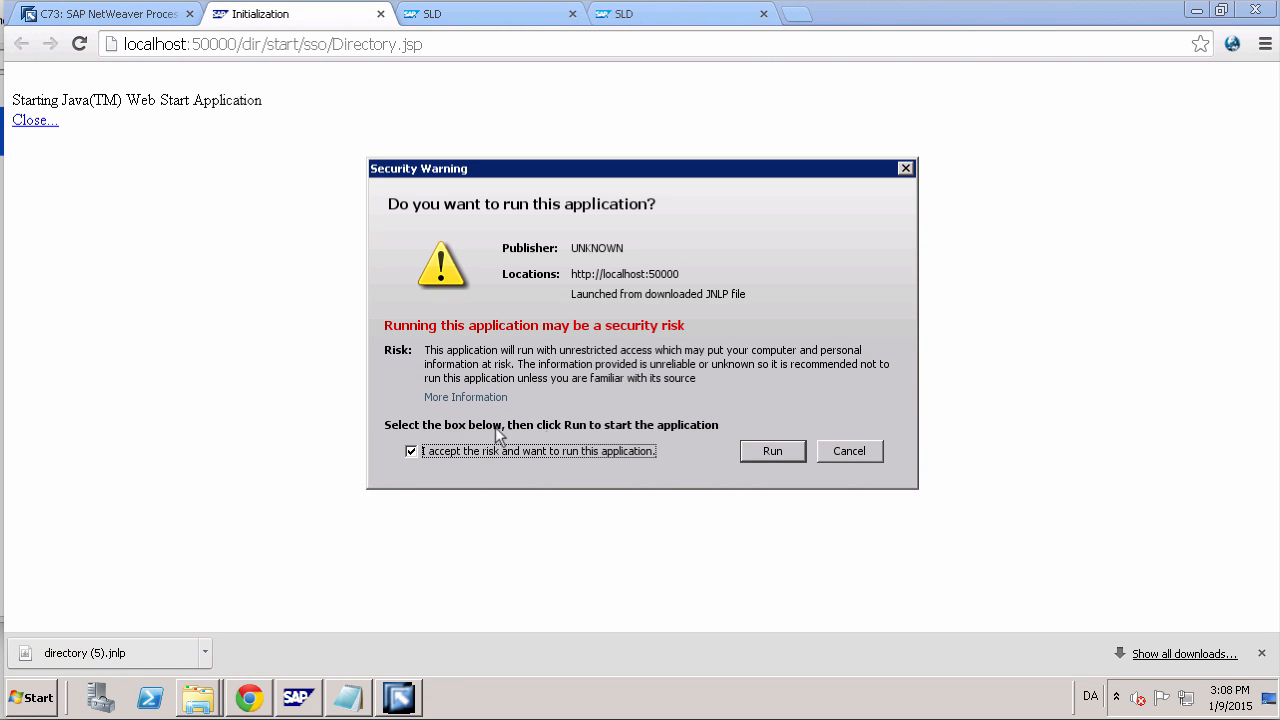
{"action": "left_click", "coordinate": [753, 452]}
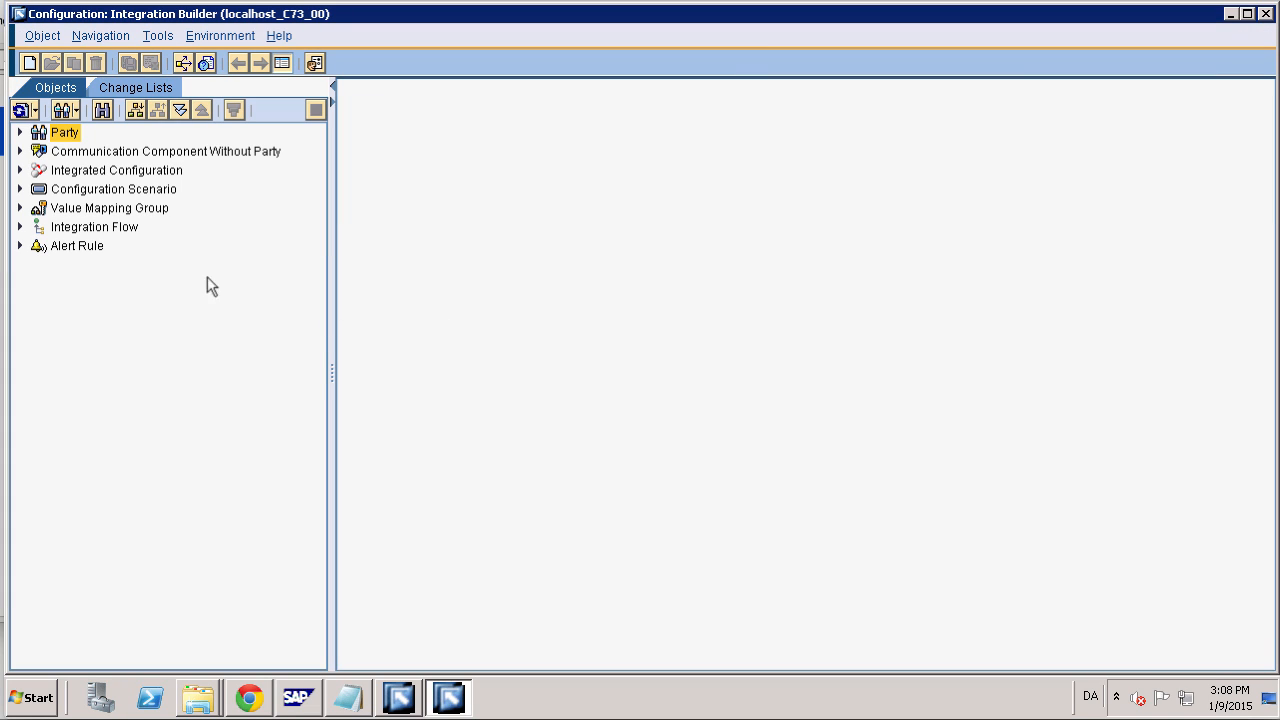
Create a configuration scenario named Invoice without an ES Repository model, and save it
{"action": "left_click", "coordinate": [20, 189]}
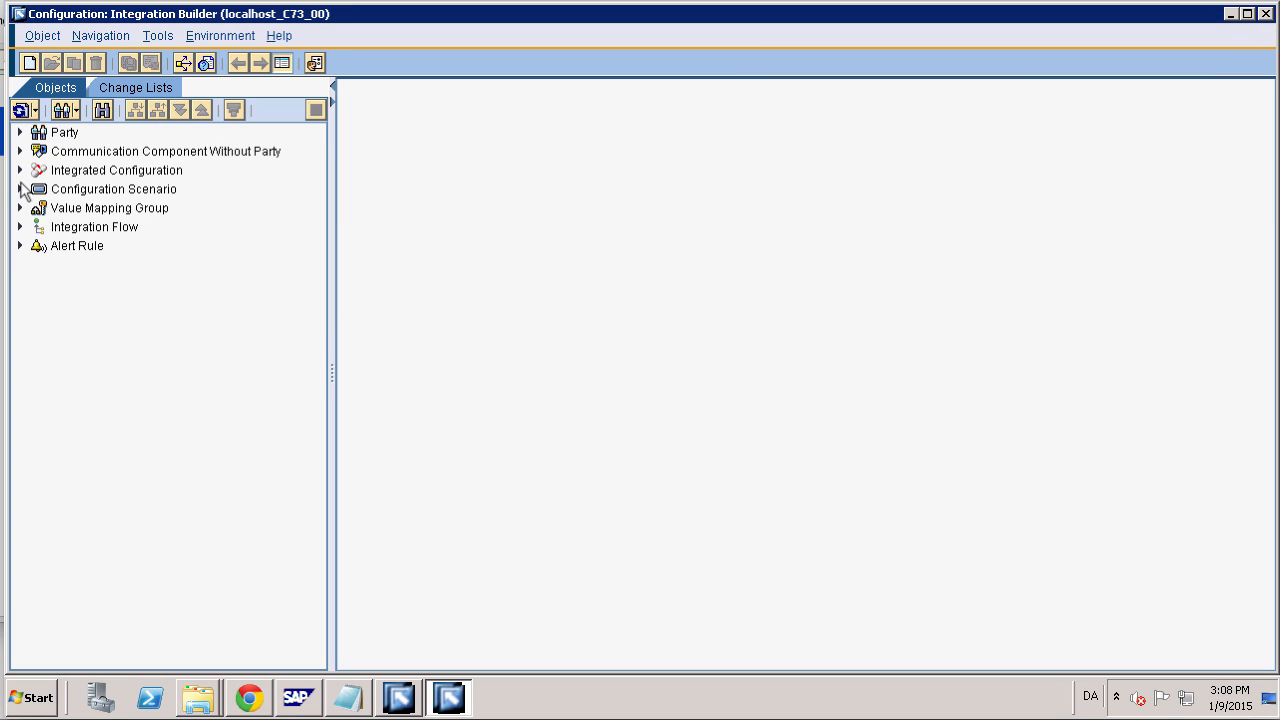
{"action": "right_click", "coordinate": [50, 191]}
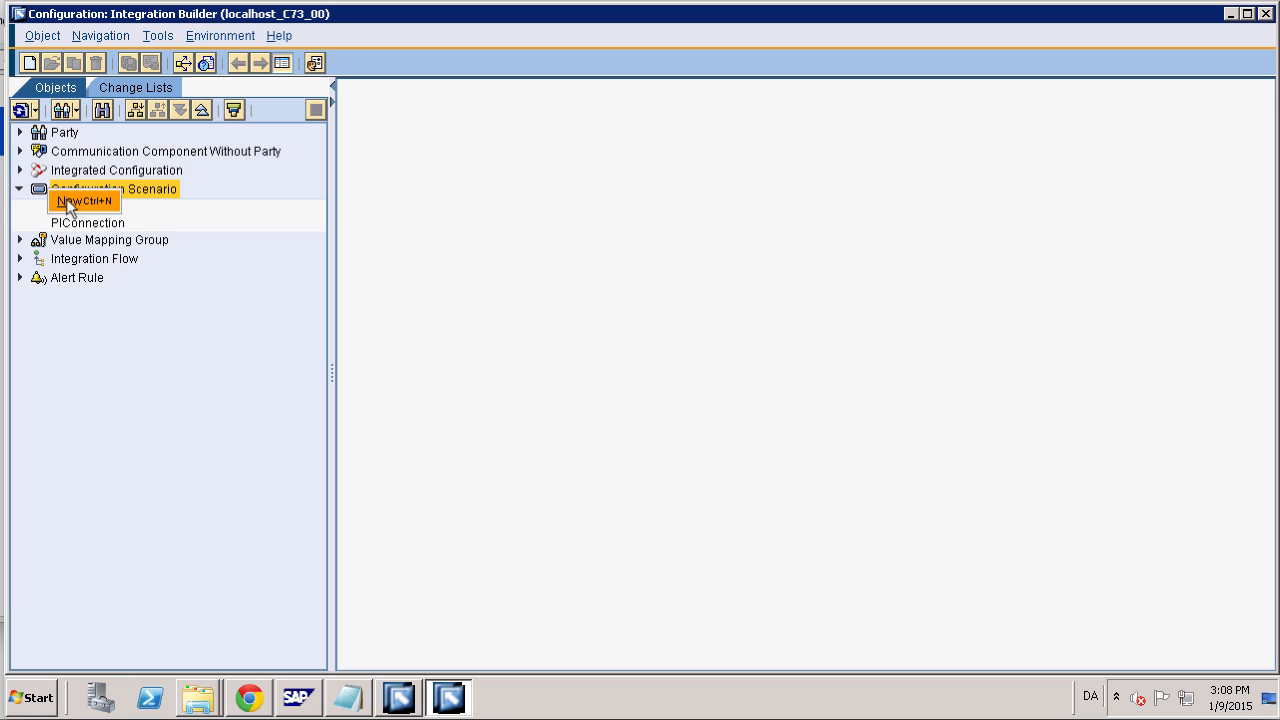
{"action": "left_click", "coordinate": [66, 201]}
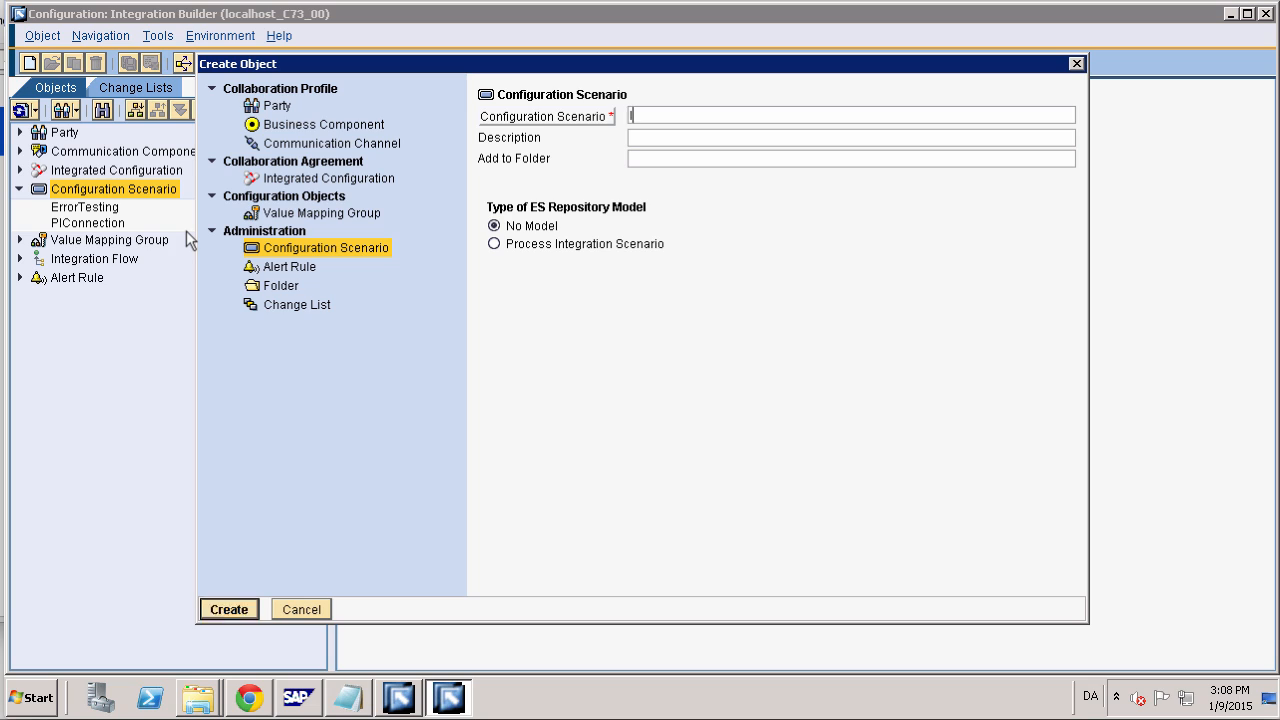
{"action": "type", "text": "Invoice"}
{"action": "left_click", "coordinate": [233, 606]}
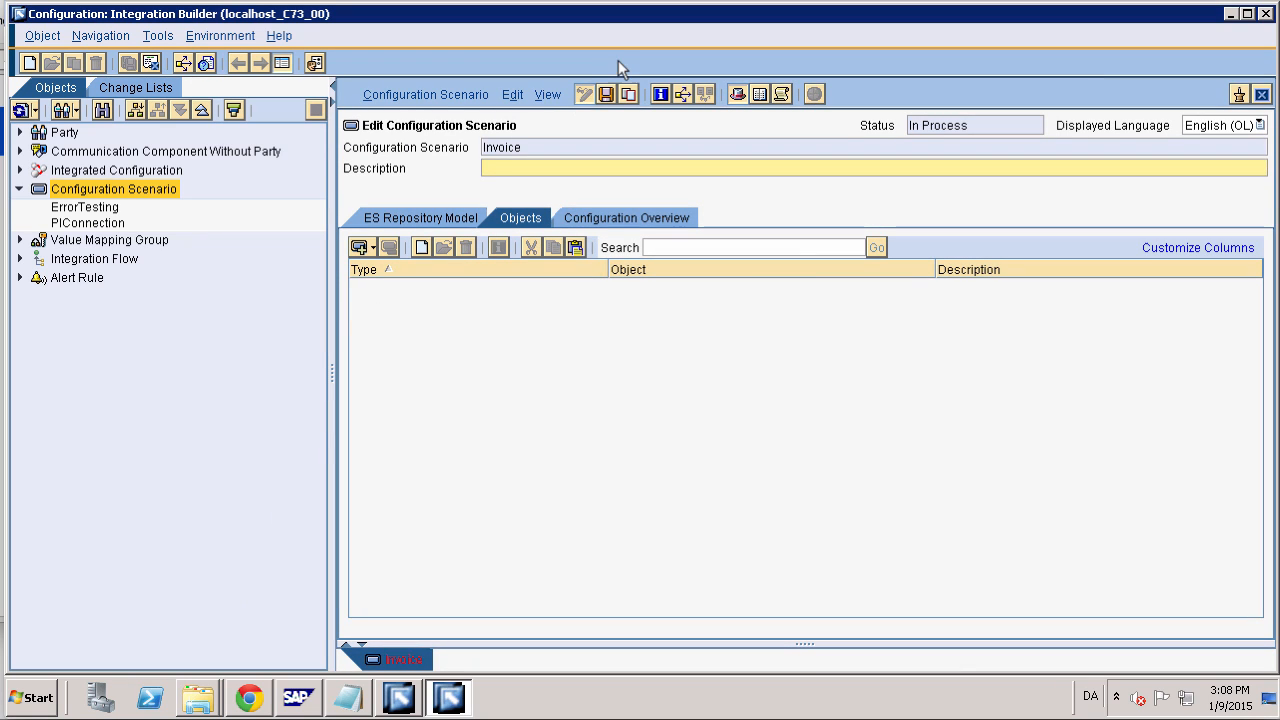
{"action": "left_click", "coordinate": [606, 93]}
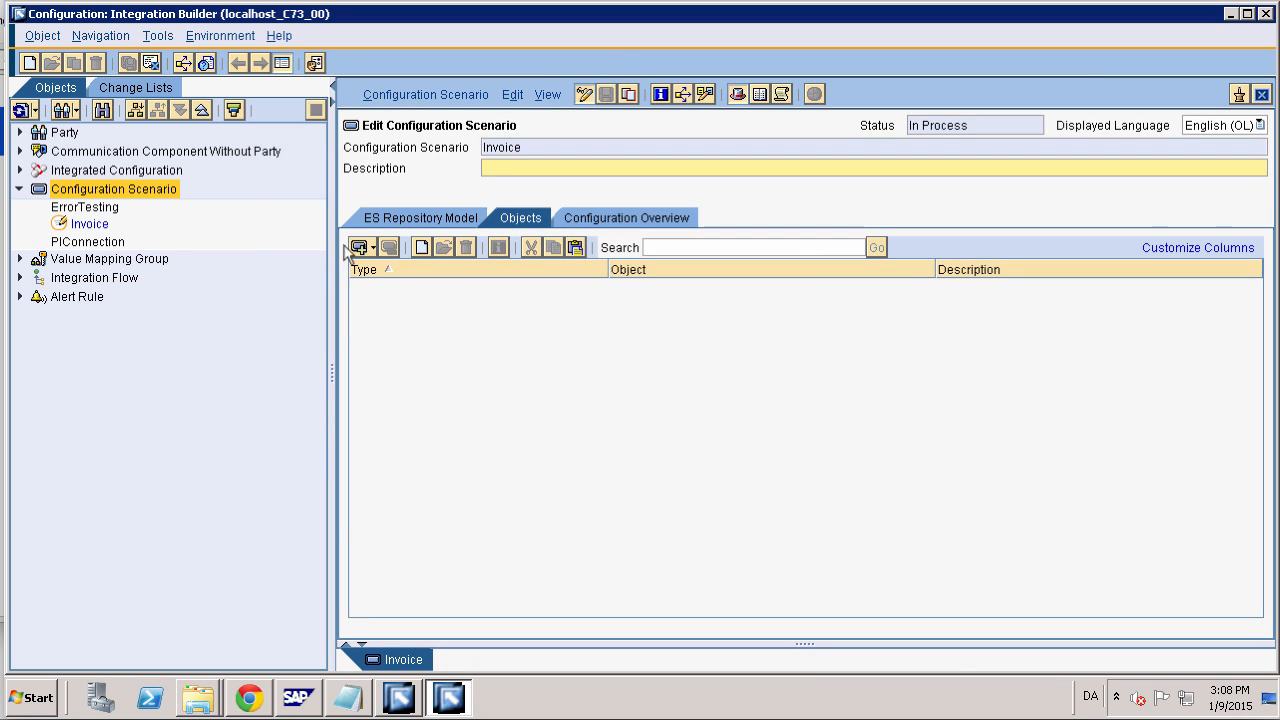
Create the business component BC_VENDOR without a party inside the Invoice configuration scenario
{"action": "left_click", "coordinate": [420, 244]}
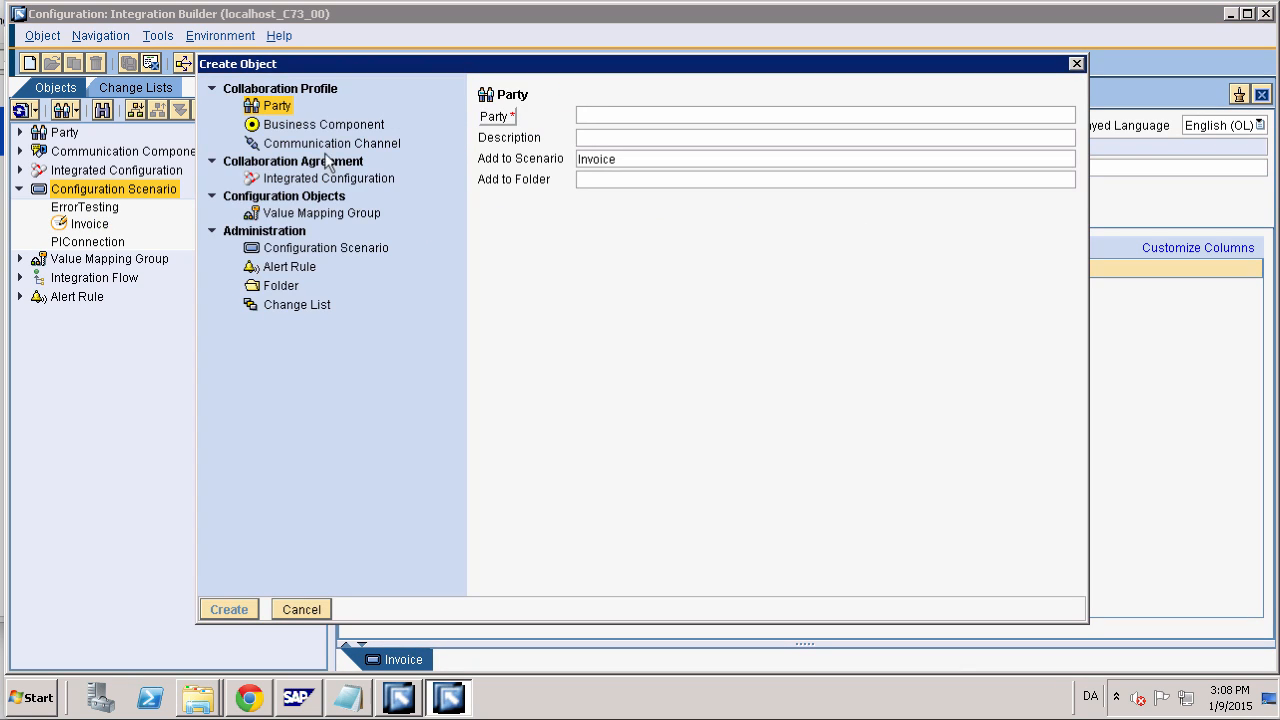
{"action": "left_click", "coordinate": [295, 125]}
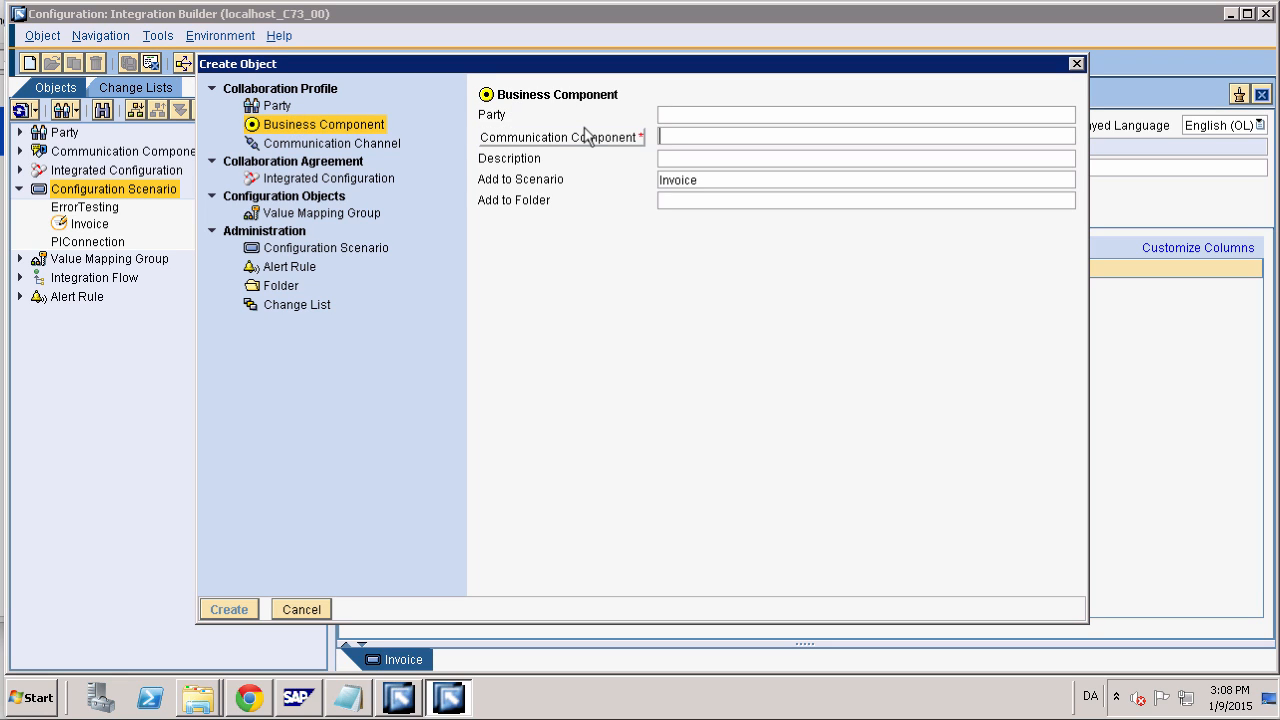
{"action": "type", "text": "BC_V"}
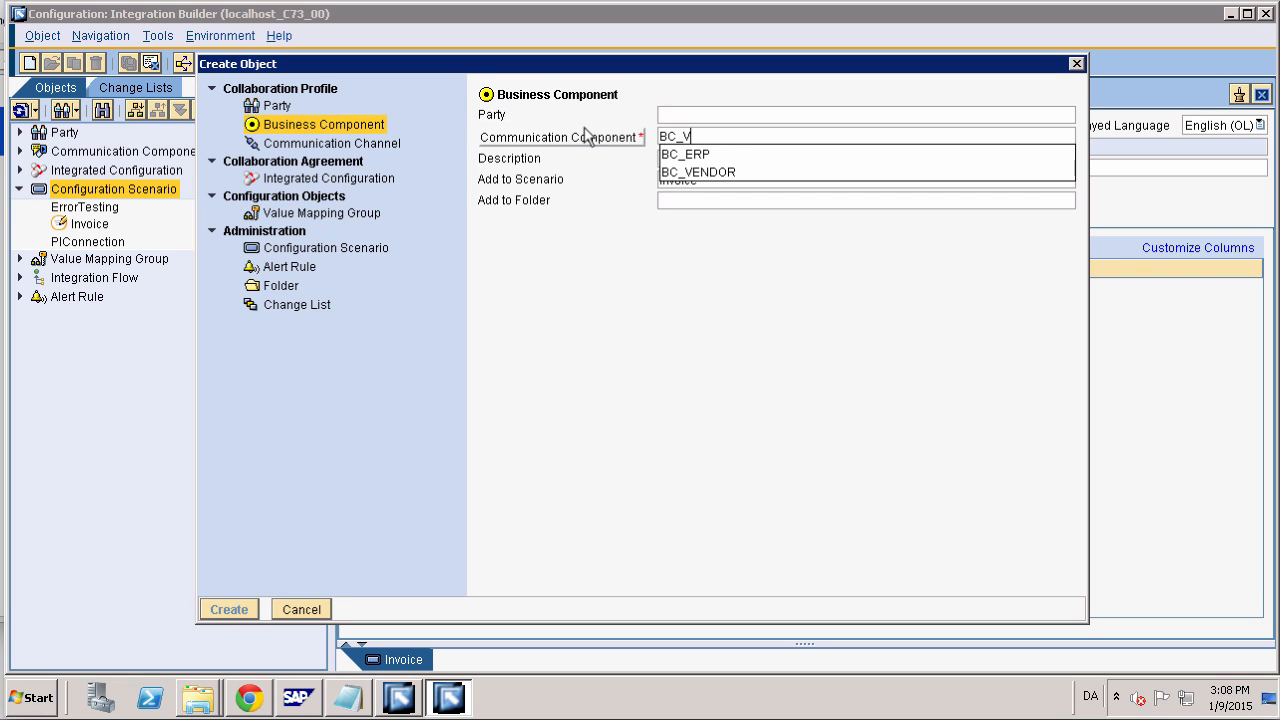
{"action": "key", "text": "Return"}
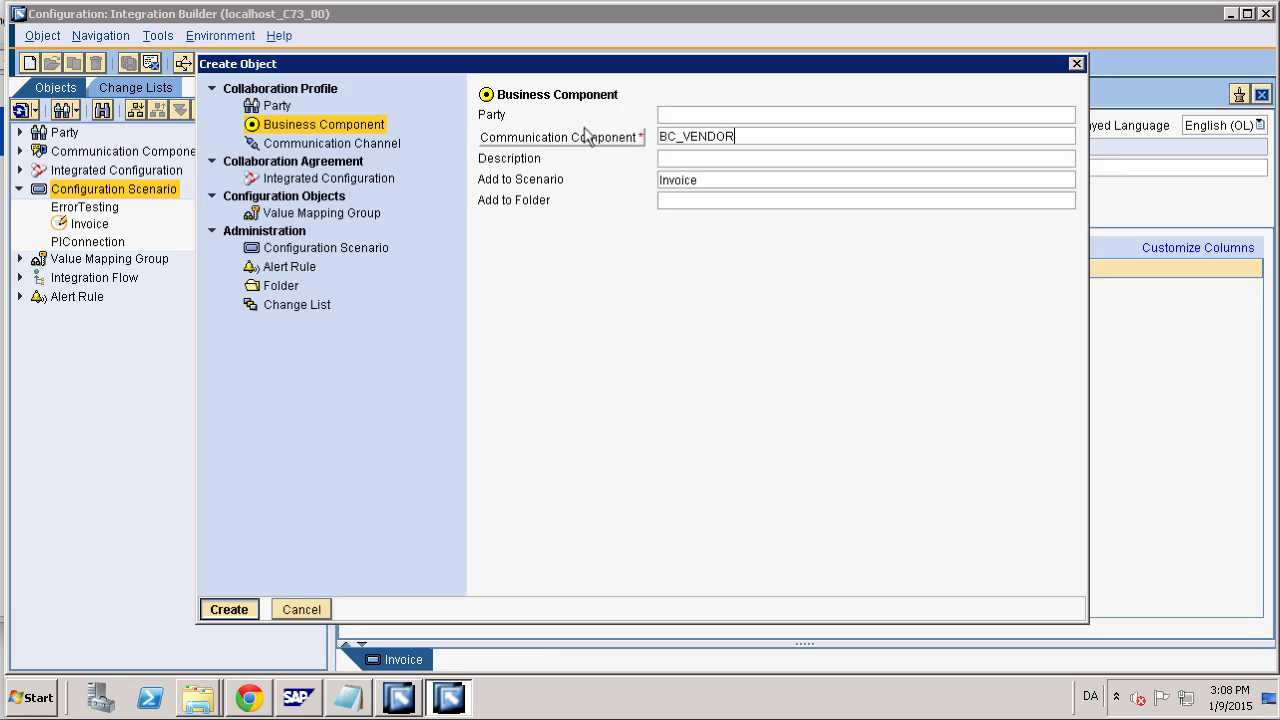
{"action": "key", "text": "Return"}
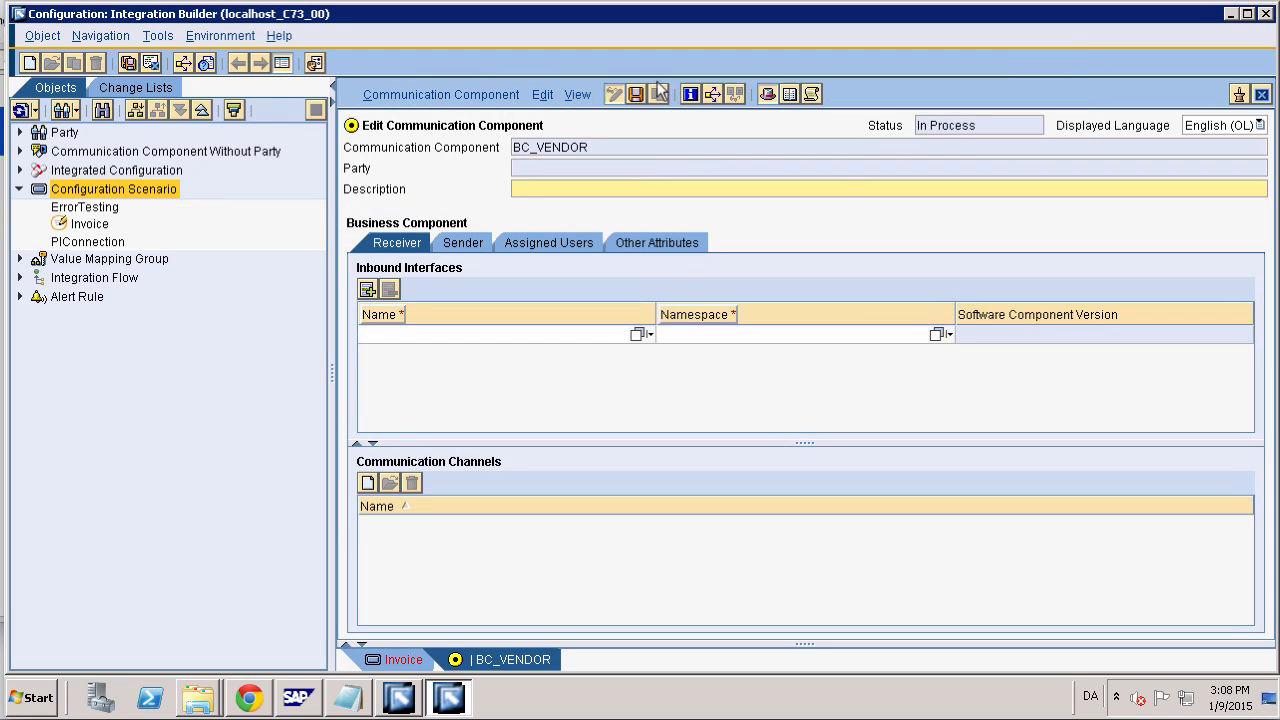
Assign the outbound interface Invoice_OA to the sender side of BC_VENDOR, save the component and close it
{"action": "left_click", "coordinate": [454, 244]}
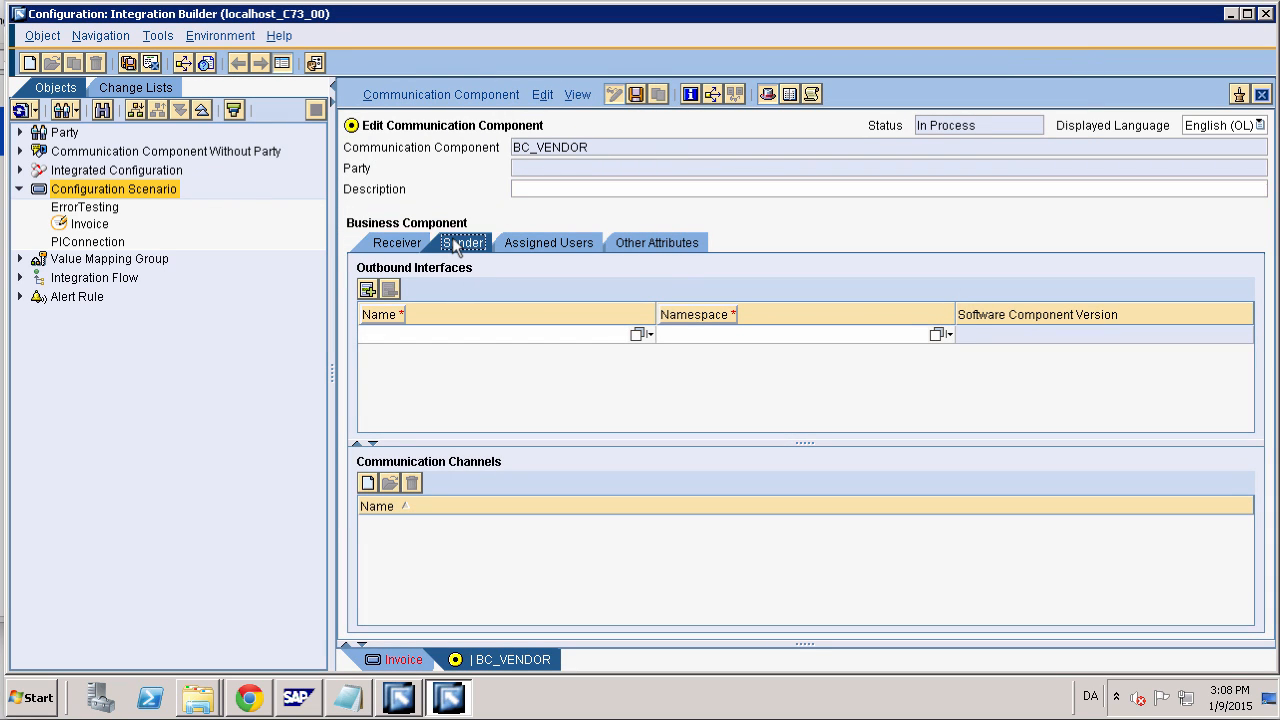
{"action": "left_click", "coordinate": [637, 334]}
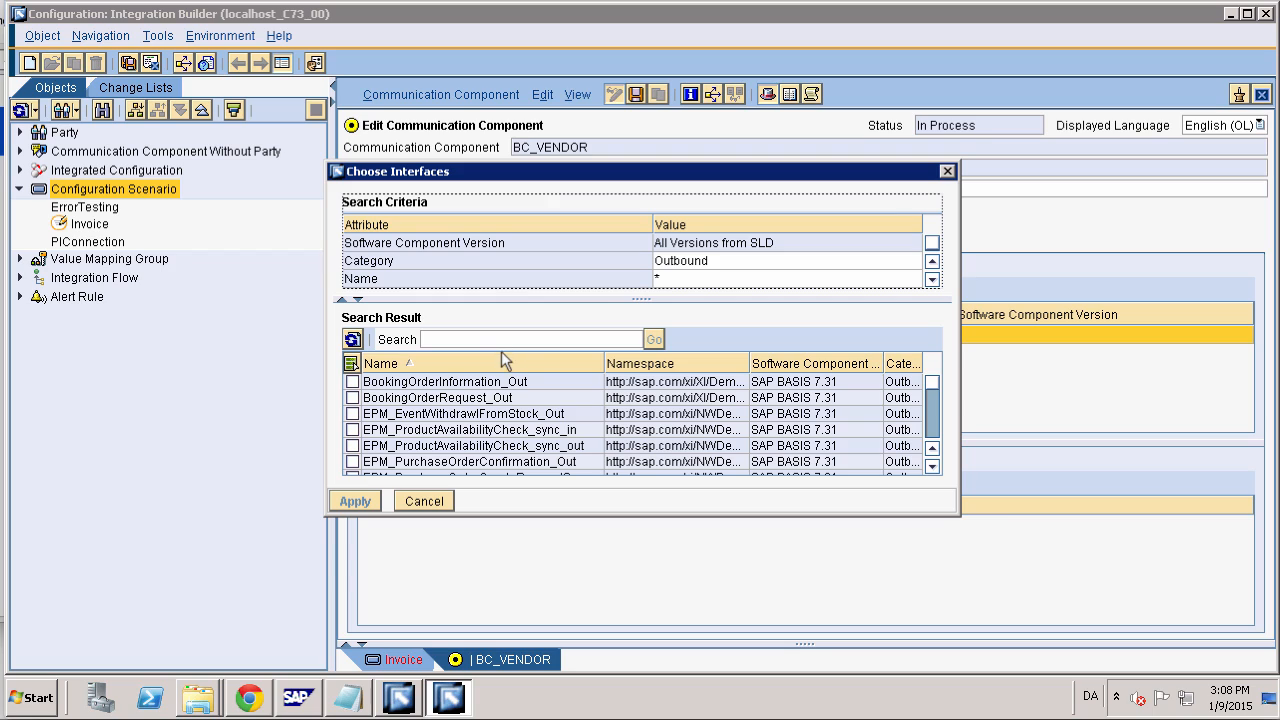
{"action": "left_click", "coordinate": [504, 340]}
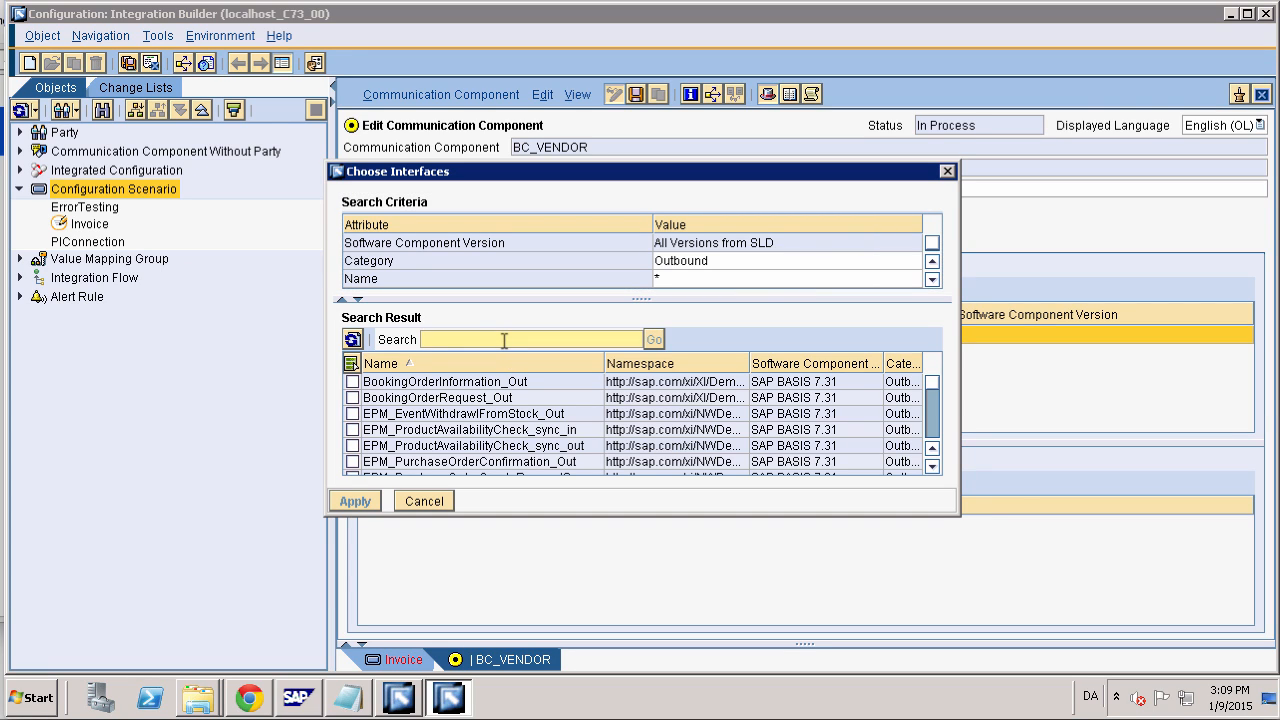
{"action": "scroll", "coordinate": [940, 432], "scroll_direction": "down", "scroll_amount": 2}
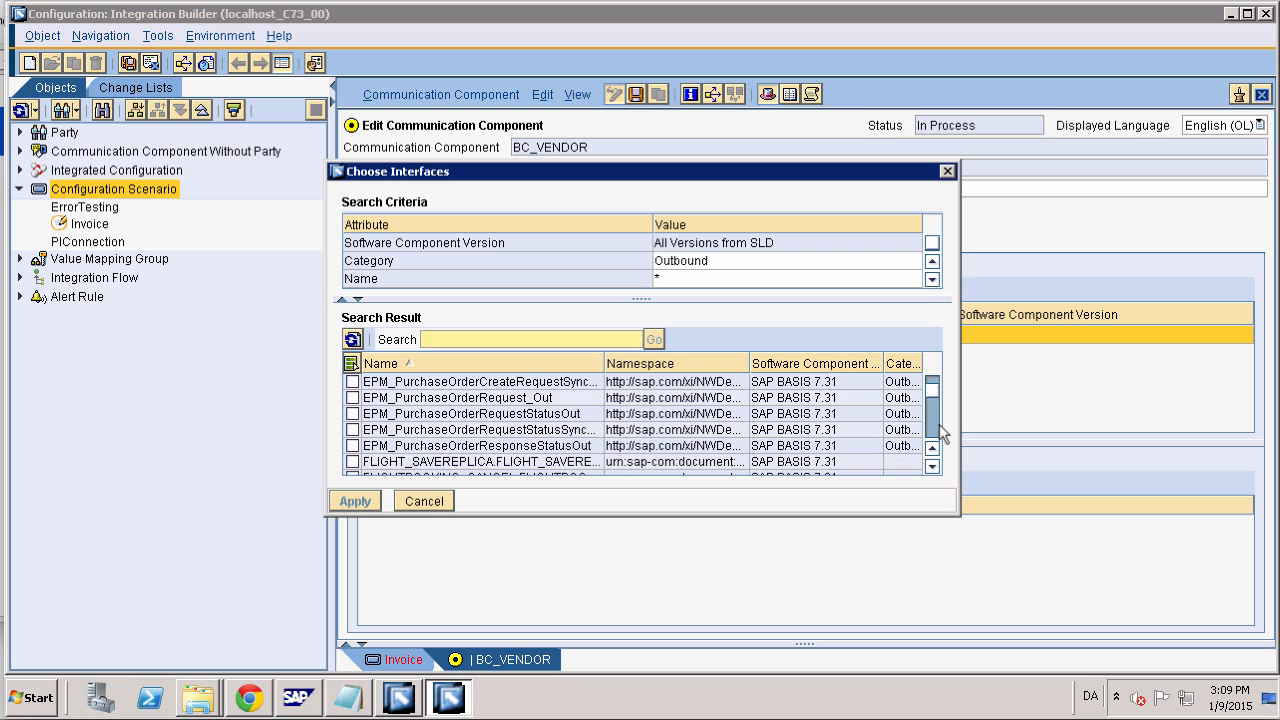
{"action": "scroll", "coordinate": [940, 432], "scroll_direction": "down", "scroll_amount": 4}
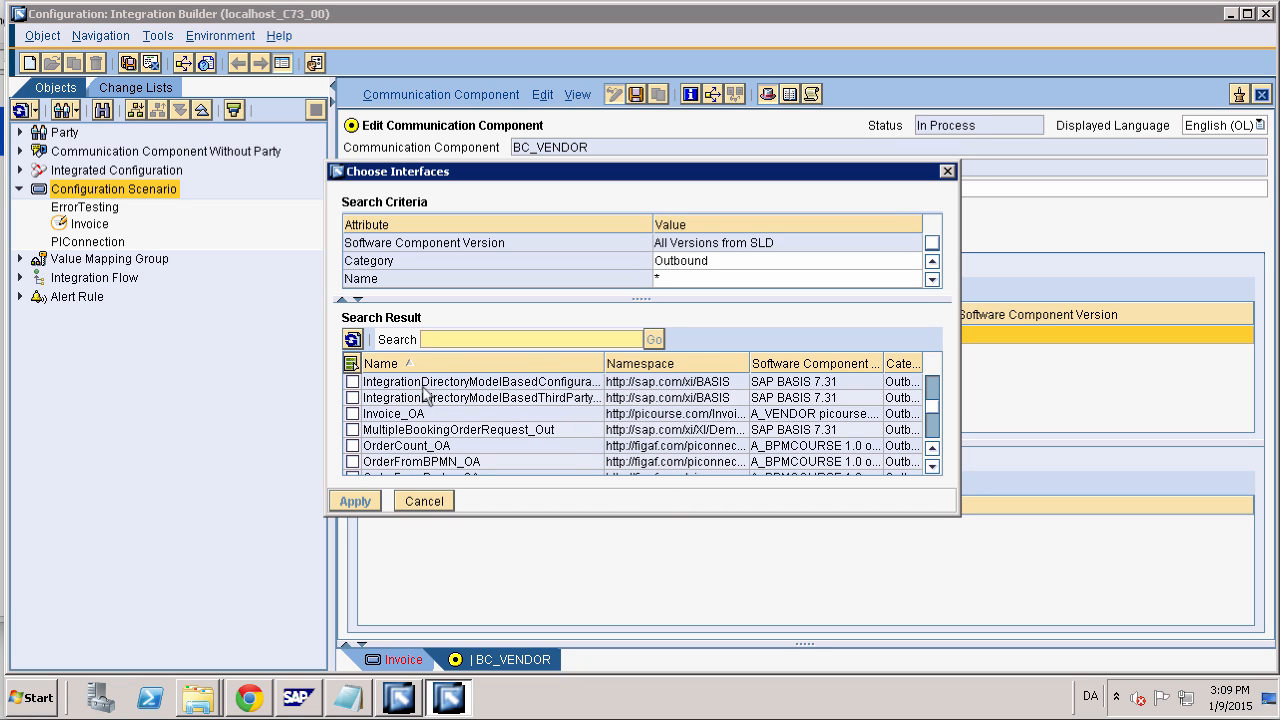
{"action": "left_click", "coordinate": [353, 413]}
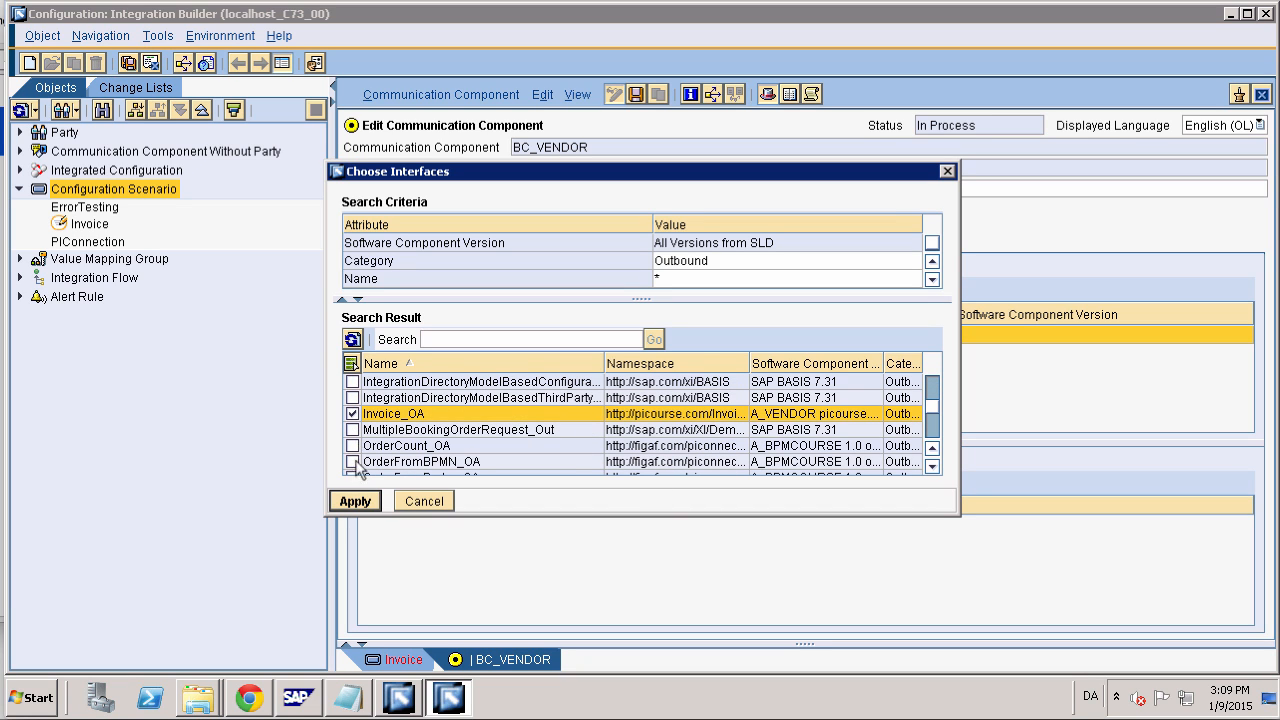
{"action": "left_click", "coordinate": [355, 501]}
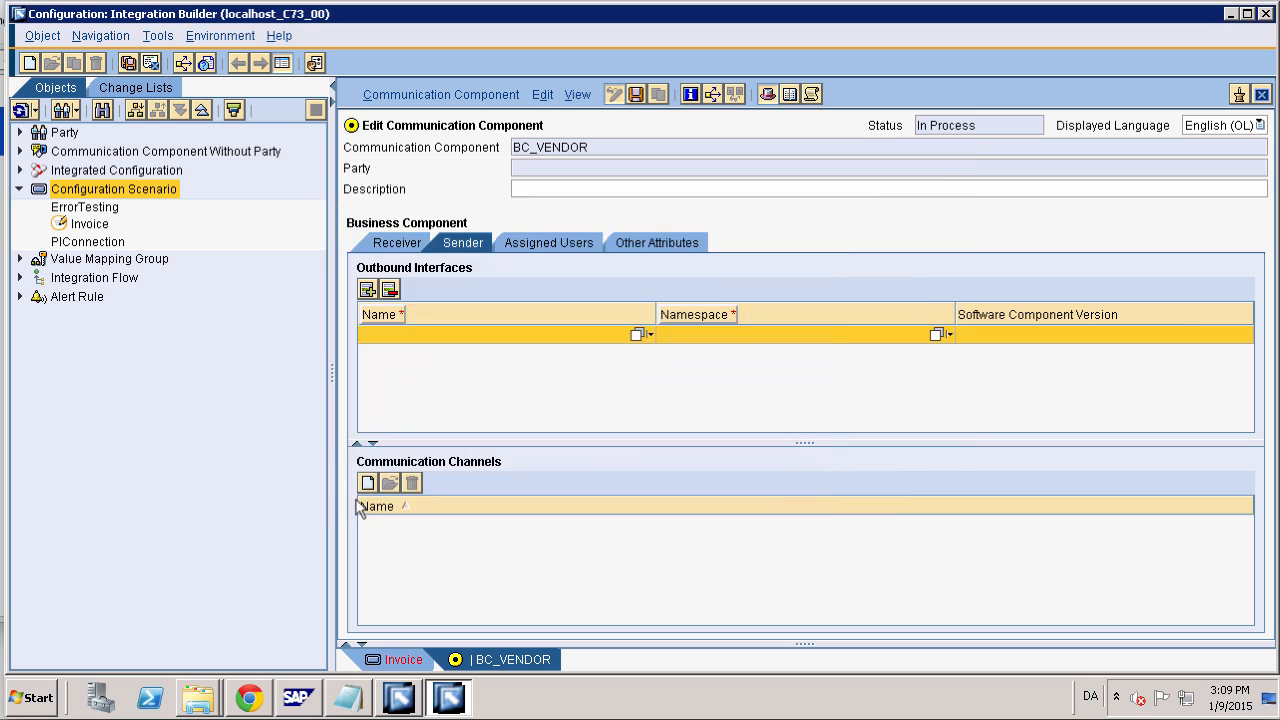
{"action": "left_click", "coordinate": [638, 96]}
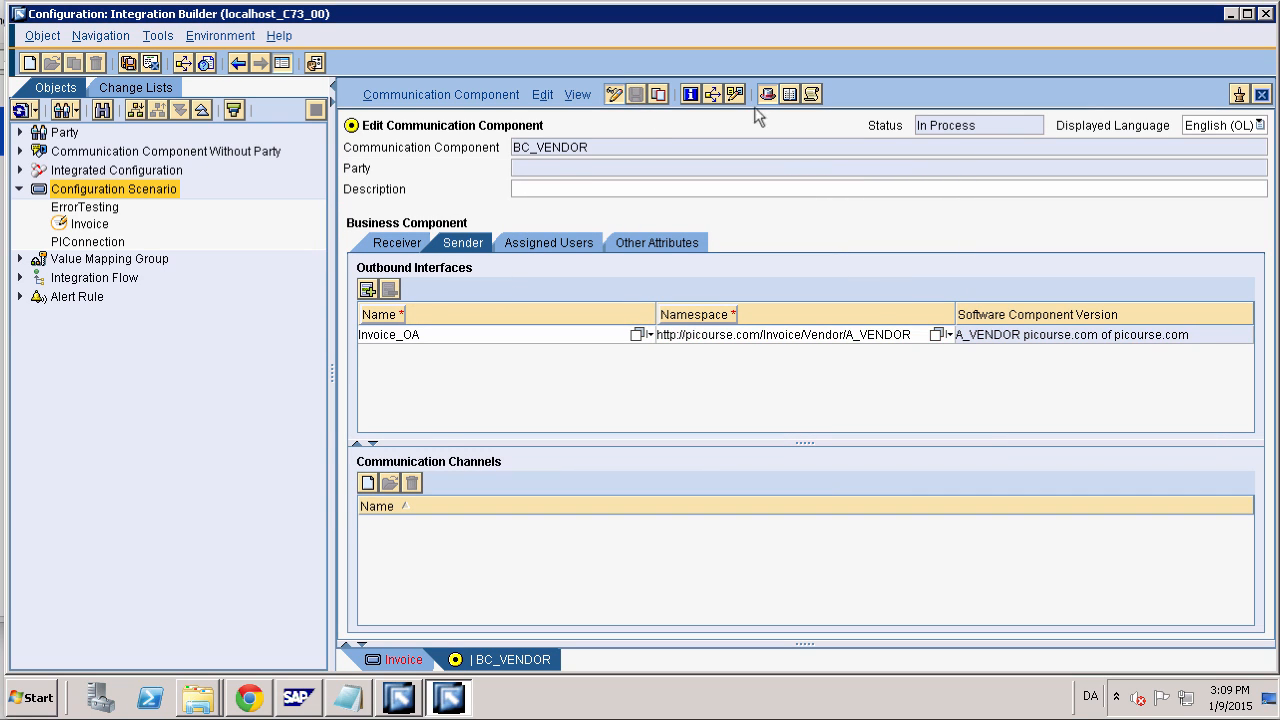
{"action": "left_click", "coordinate": [1261, 95]}
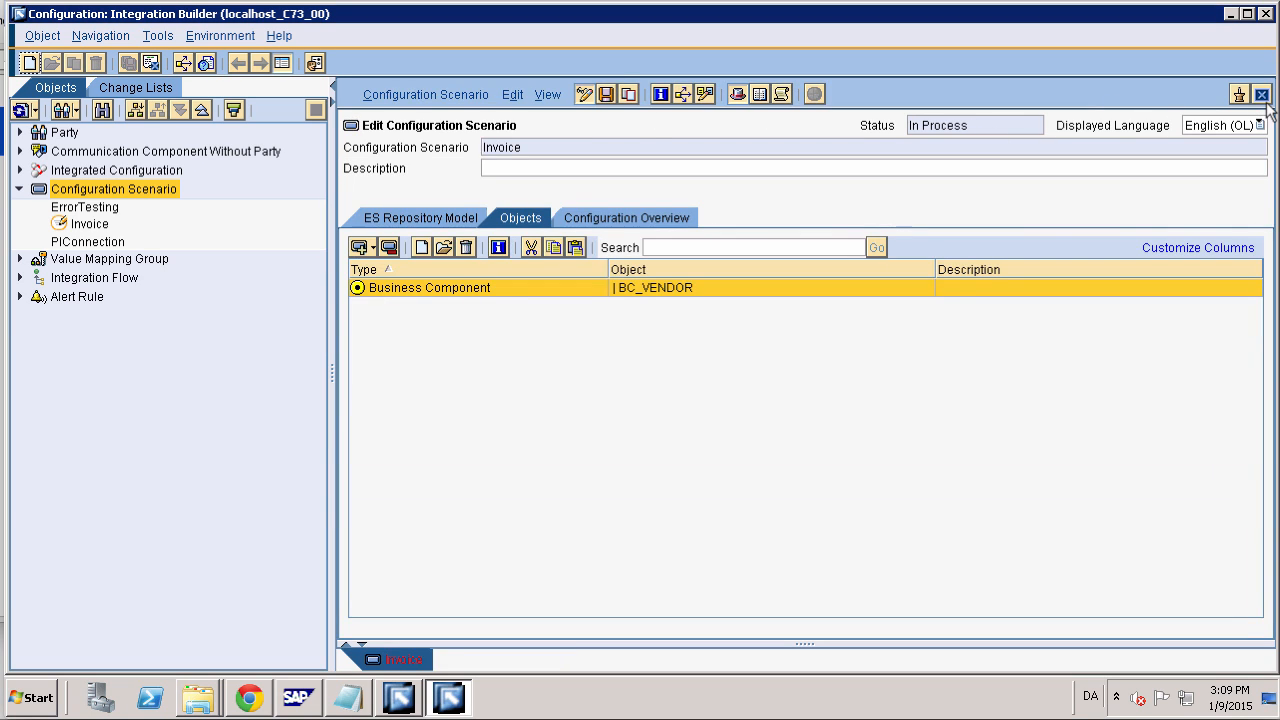
Create the business component BC_ERP without a party inside the Invoice configuration scenario
{"action": "left_click", "coordinate": [421, 247]}
{"action": "left_click", "coordinate": [330, 127]}
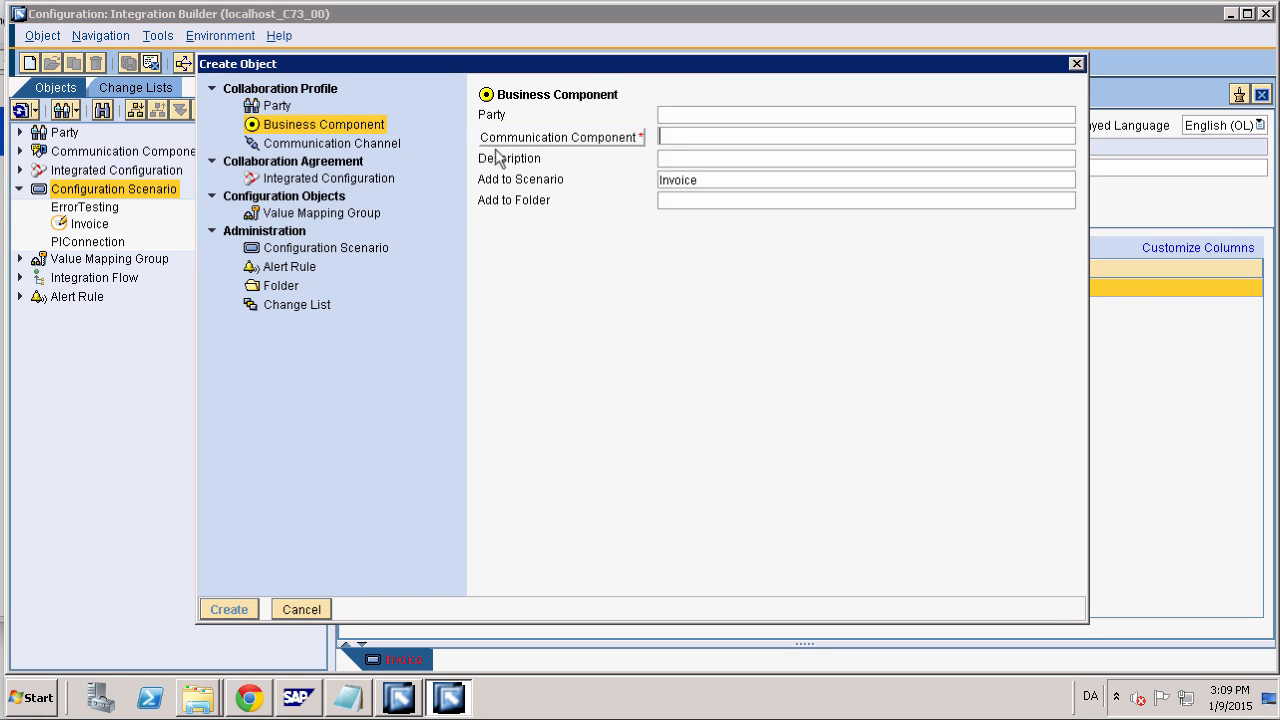
{"action": "type", "text": "BC"}
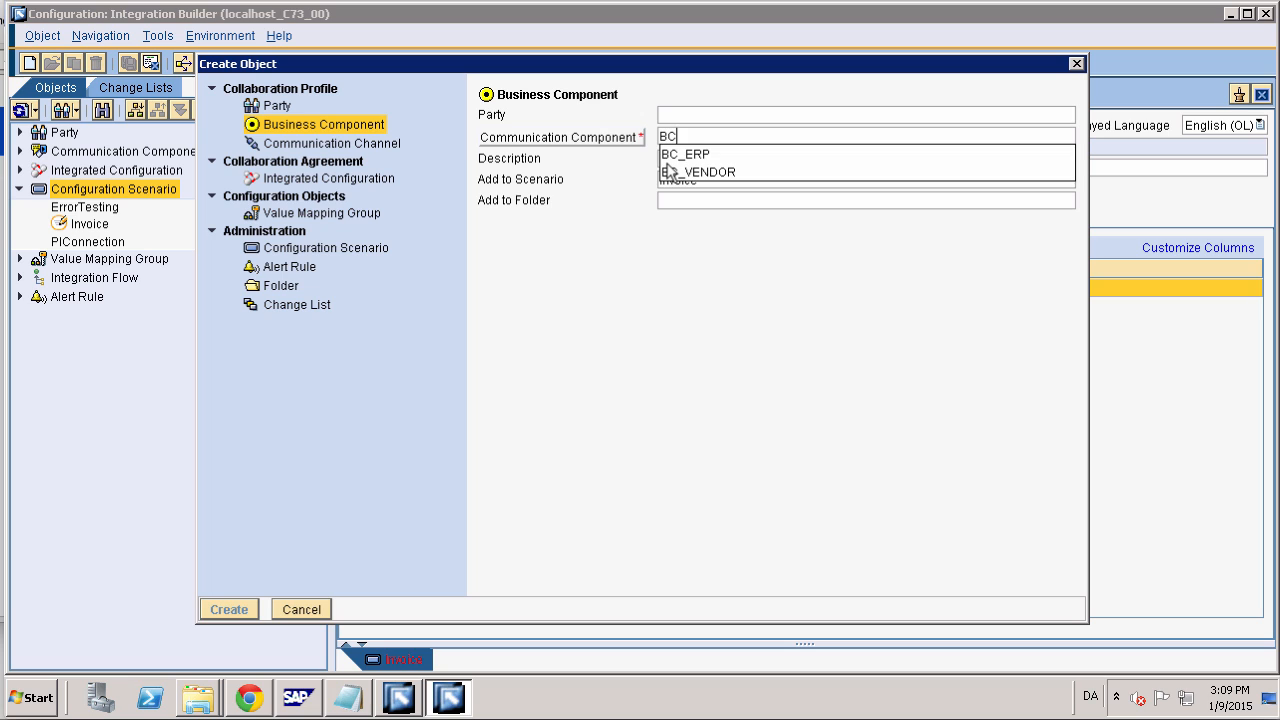
{"action": "key", "text": "Down"}
{"action": "key", "text": "Return"}
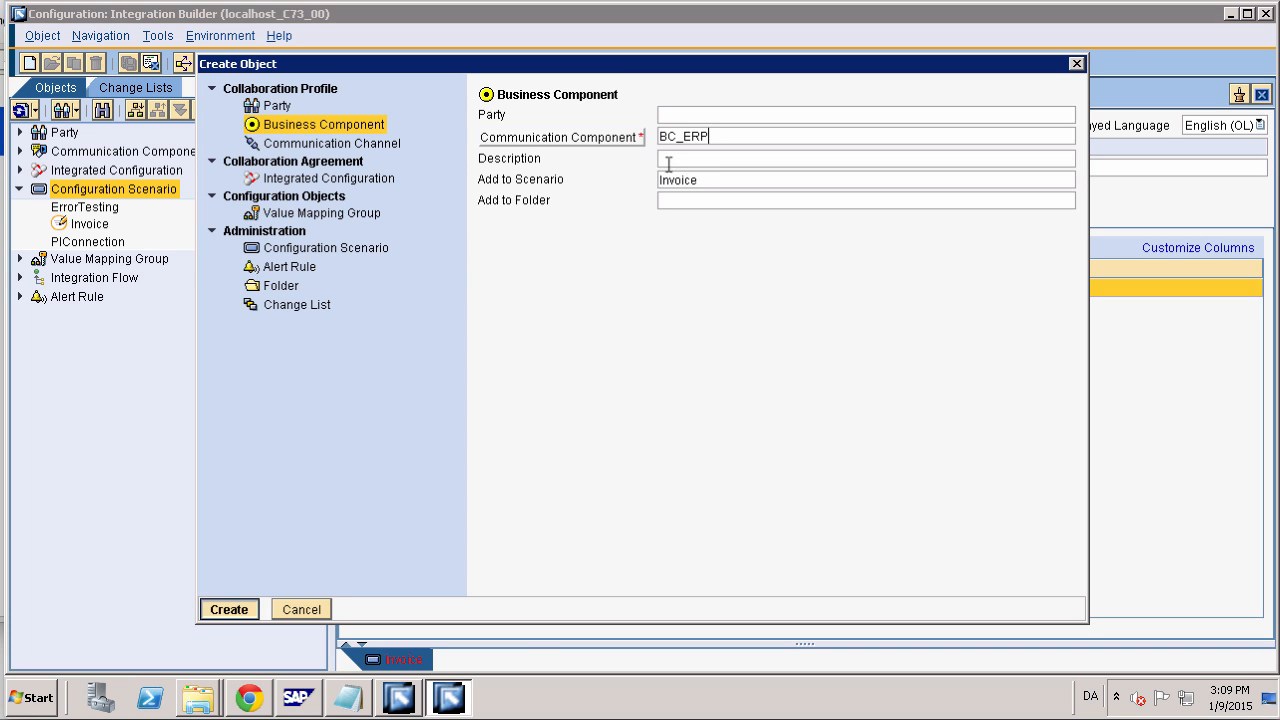
{"action": "key", "text": "Return"}
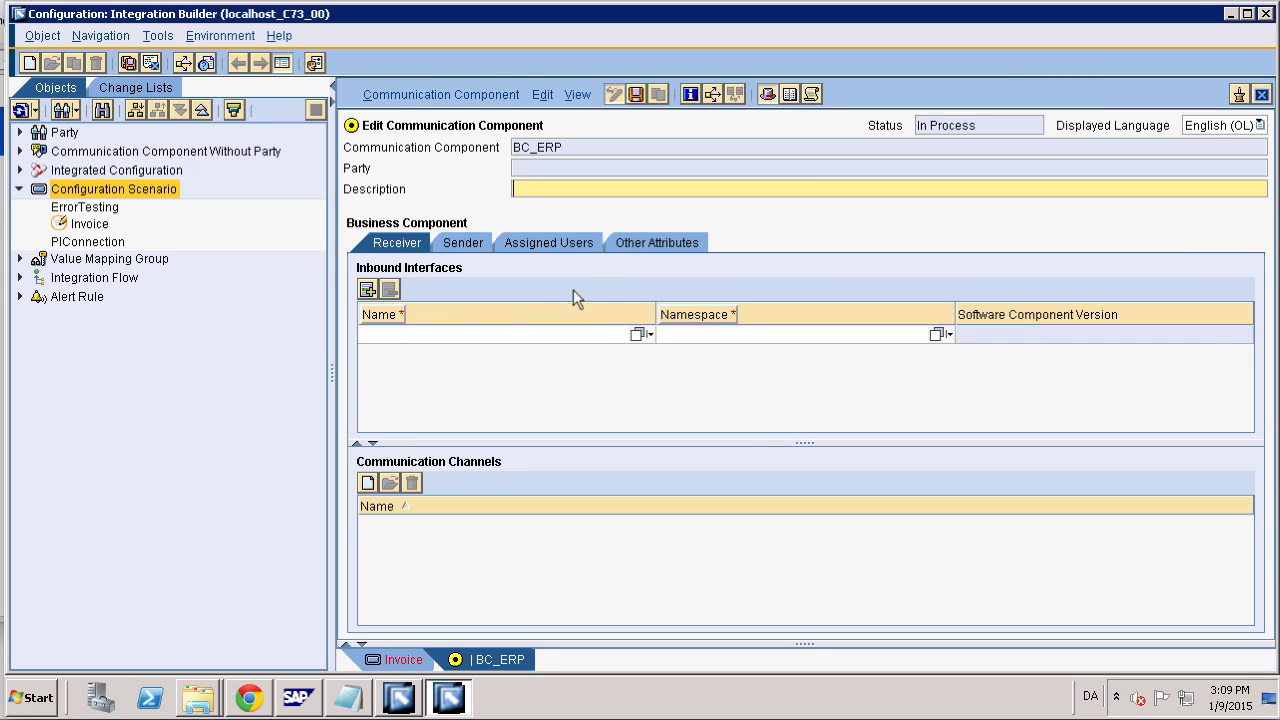
Assign the inbound interface IDOCInvoic_IA to the receiver side of BC_ERP
{"action": "left_click", "coordinate": [640, 334]}
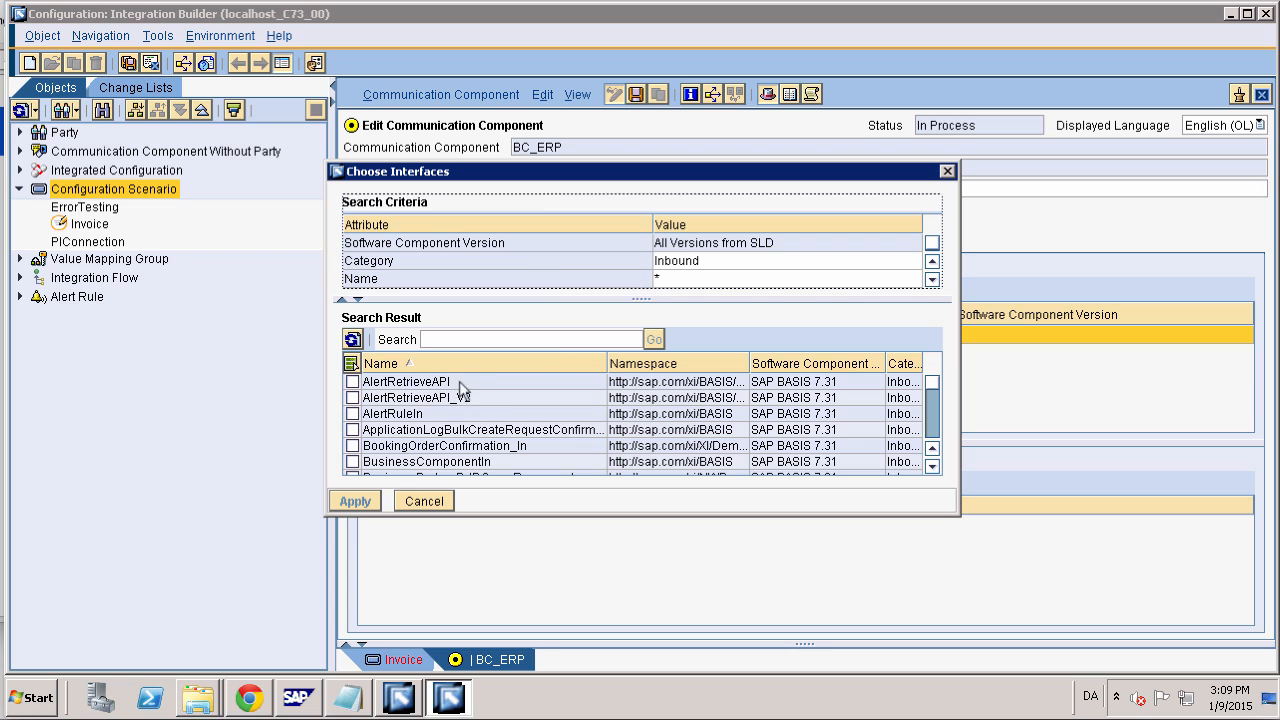
{"action": "left_click", "coordinate": [490, 430]}
{"action": "scroll", "coordinate": [490, 435], "scroll_direction": "down", "scroll_amount": 3}
{"action": "scroll", "coordinate": [490, 435], "scroll_direction": "down", "scroll_amount": 10}
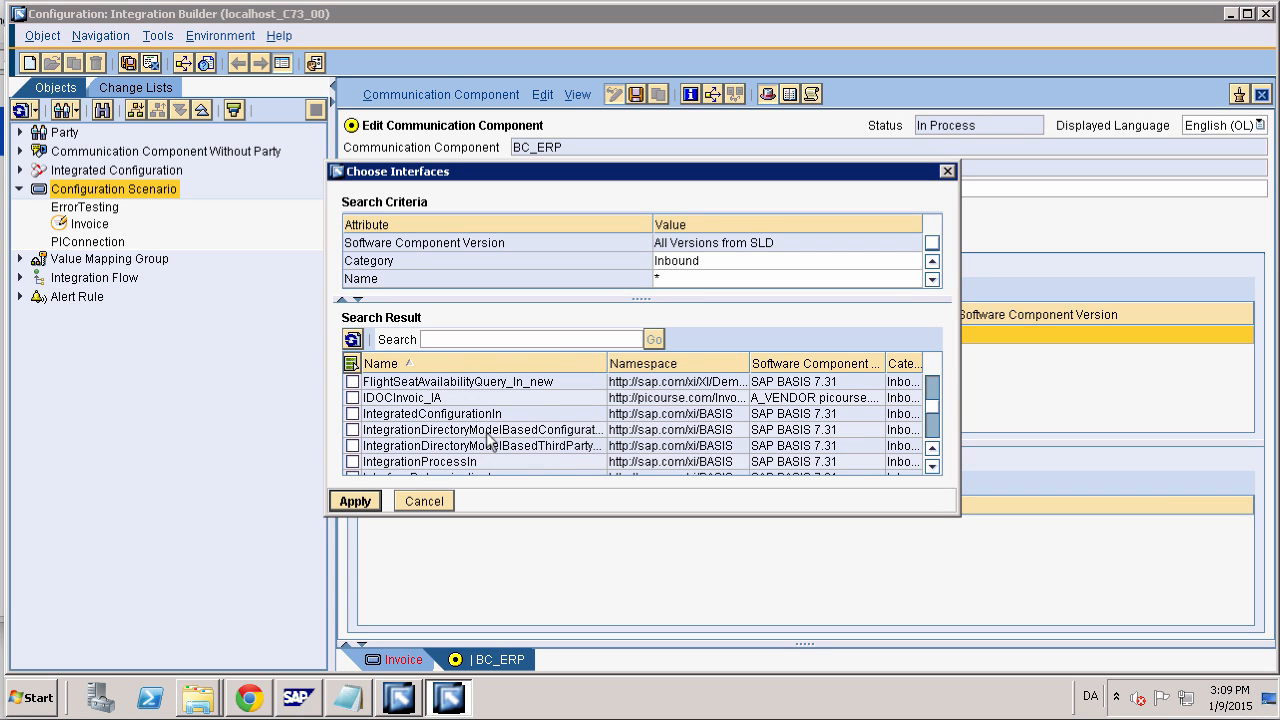
{"action": "left_click", "coordinate": [352, 398]}
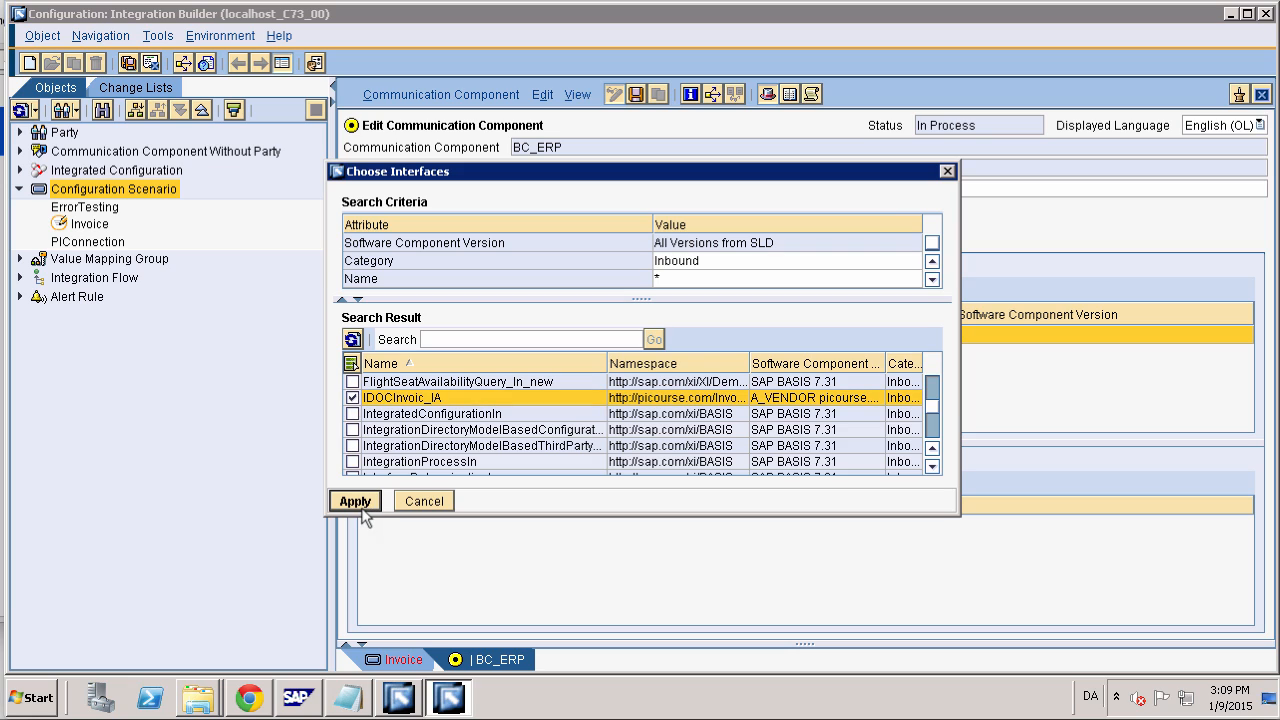
{"action": "left_click", "coordinate": [356, 502]}
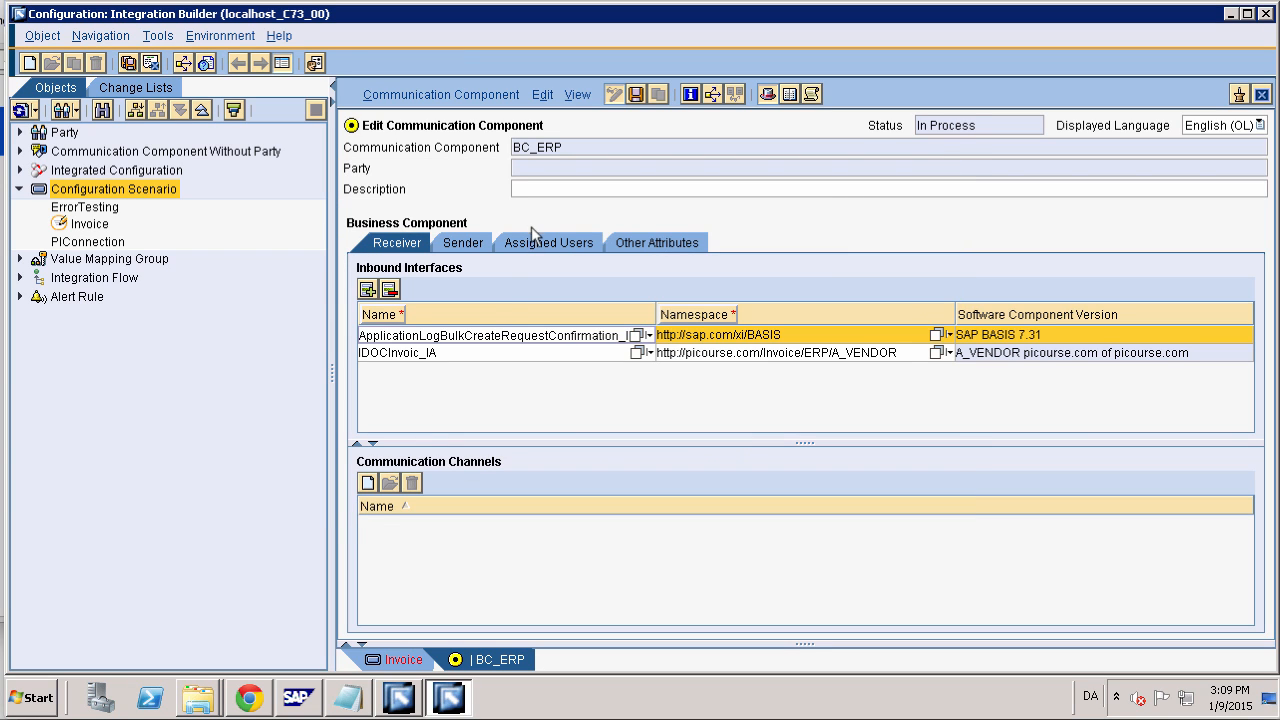
Remove the ApplicationLogBulkCreateRequestConfirmation inbound interface from BC_ERP and save the component
{"action": "left_click", "coordinate": [484, 333]}
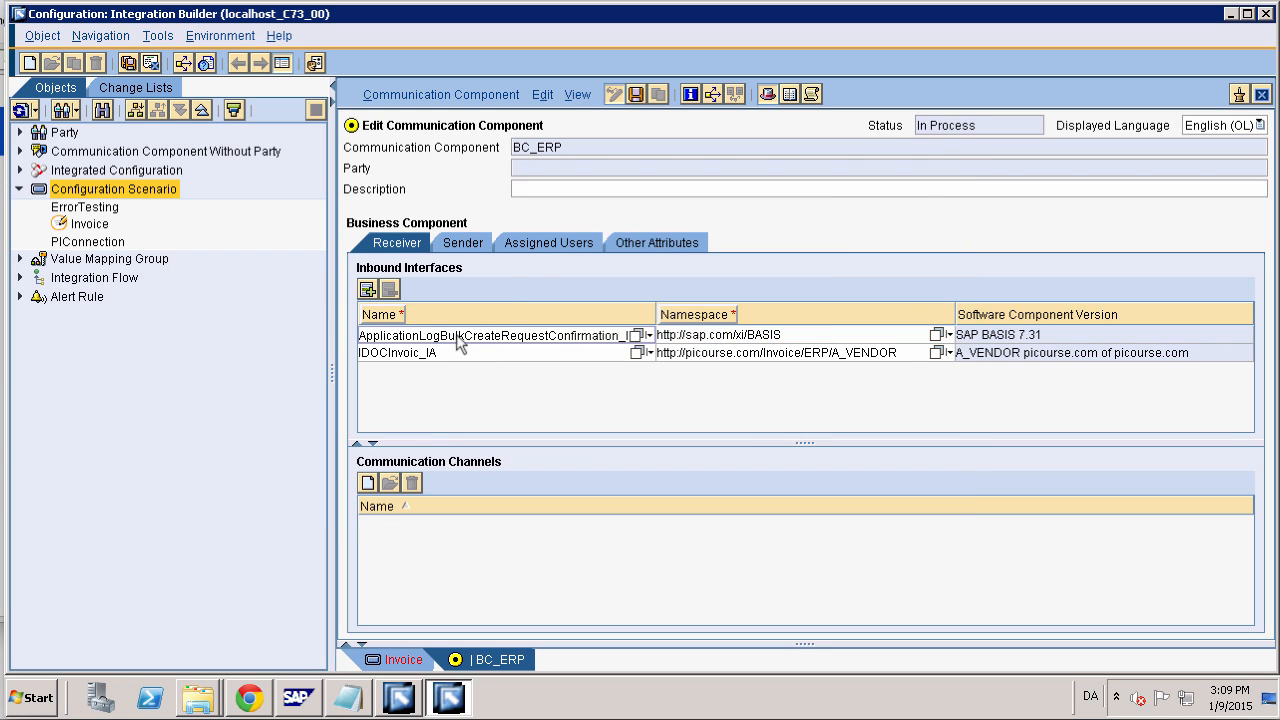
{"action": "left_click", "coordinate": [452, 338]}
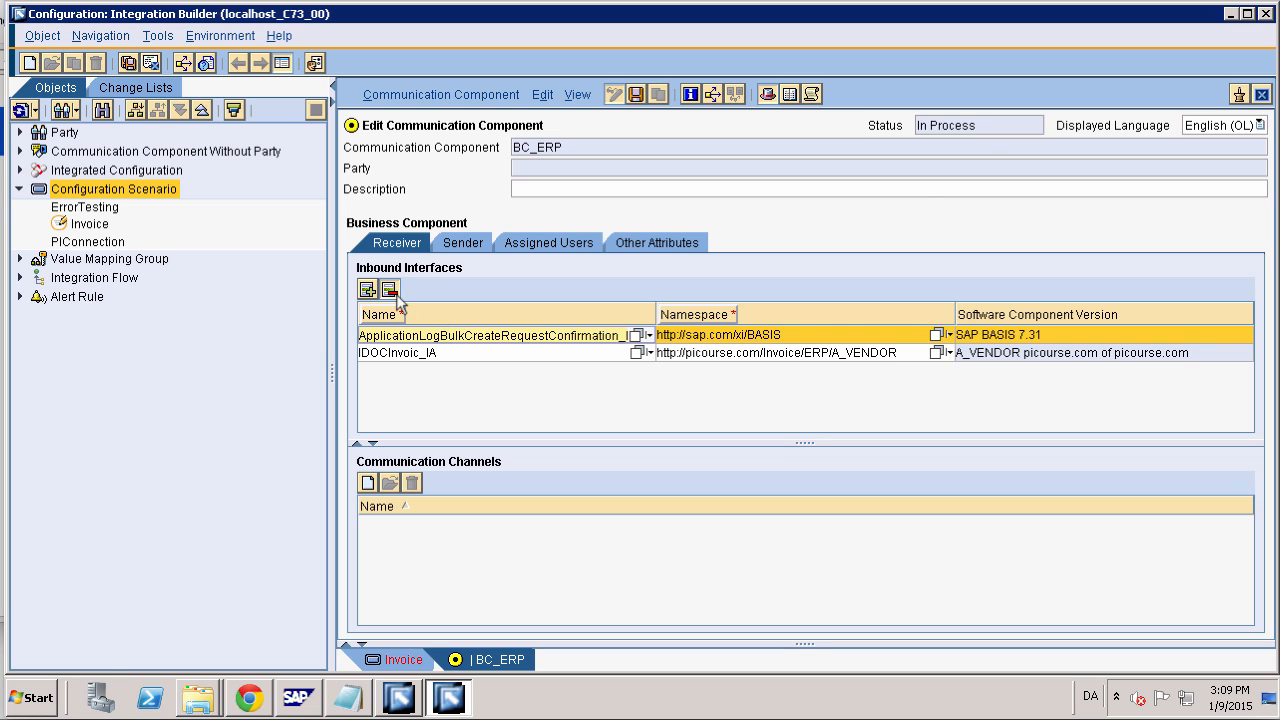
{"action": "left_click", "coordinate": [392, 290]}
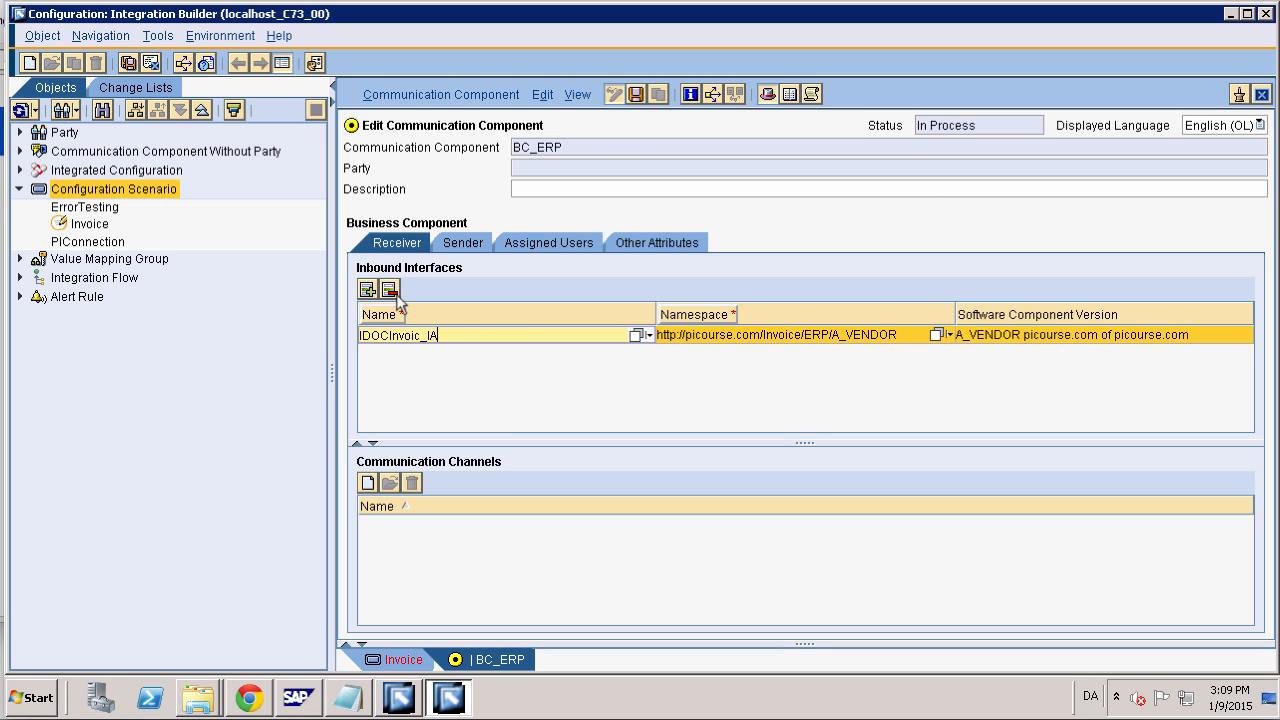
{"action": "left_click", "coordinate": [637, 95]}
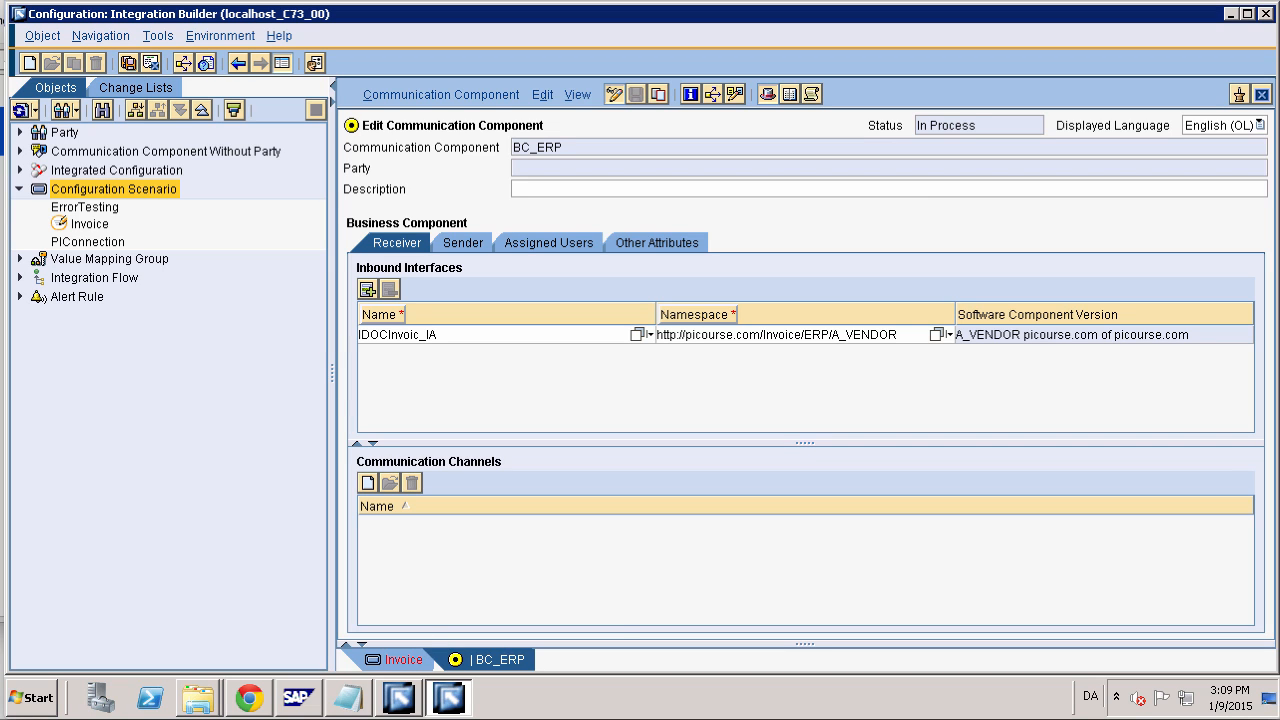
{"action": "mouse_move", "coordinate": [448, 697]}
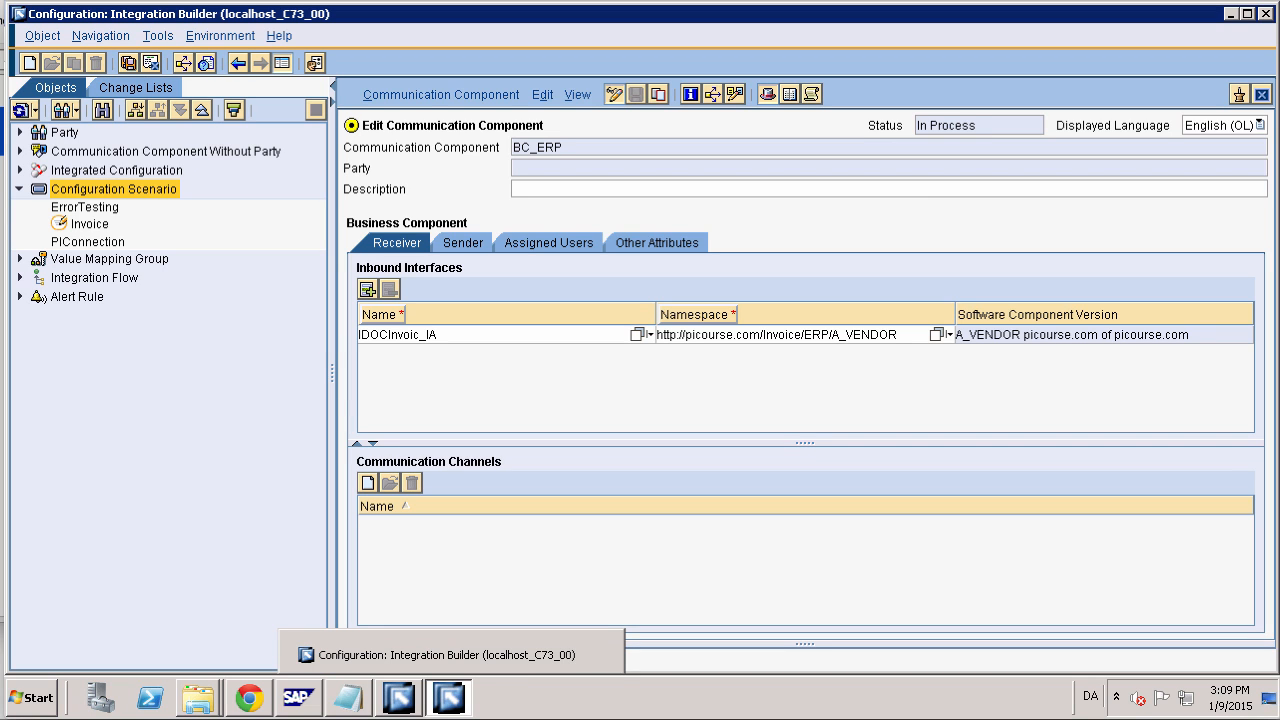
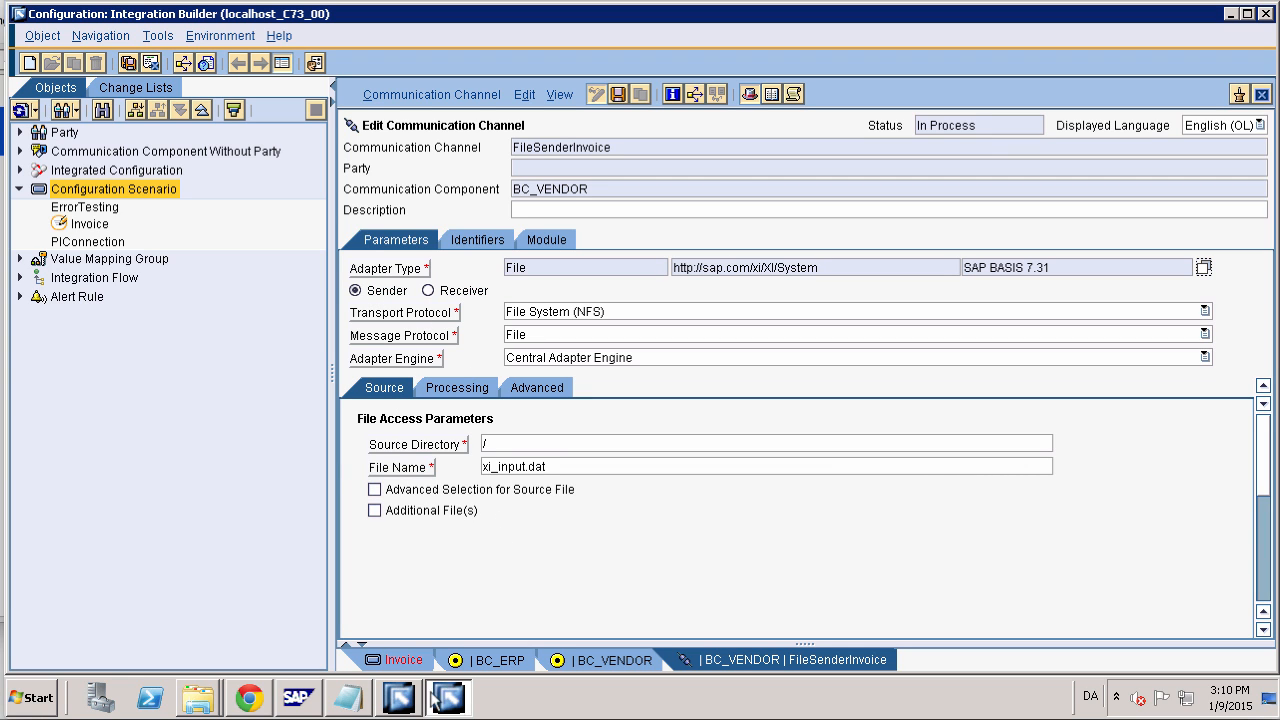
Set the FileSenderInvoice source directory to C:\temp\invoice, copying the path from the invoice folder window, and the file name to *
{"action": "left_click", "coordinate": [198, 697]}
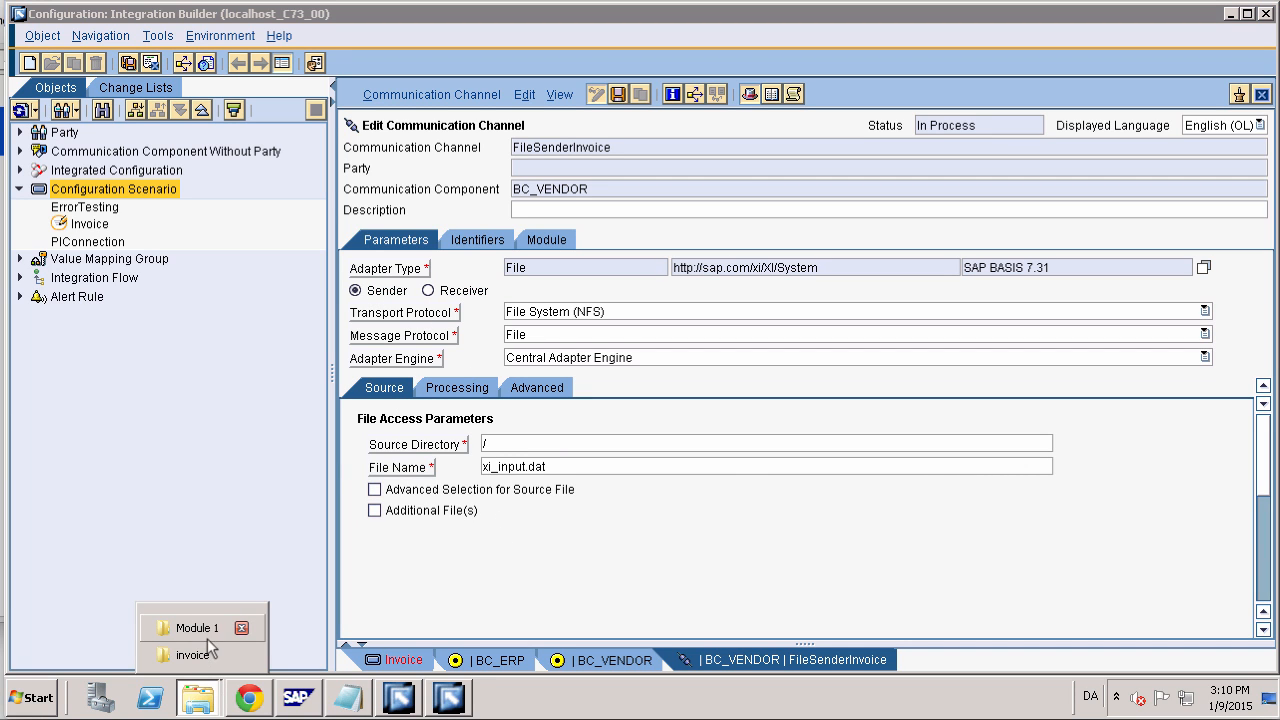
{"action": "left_click", "coordinate": [195, 655]}
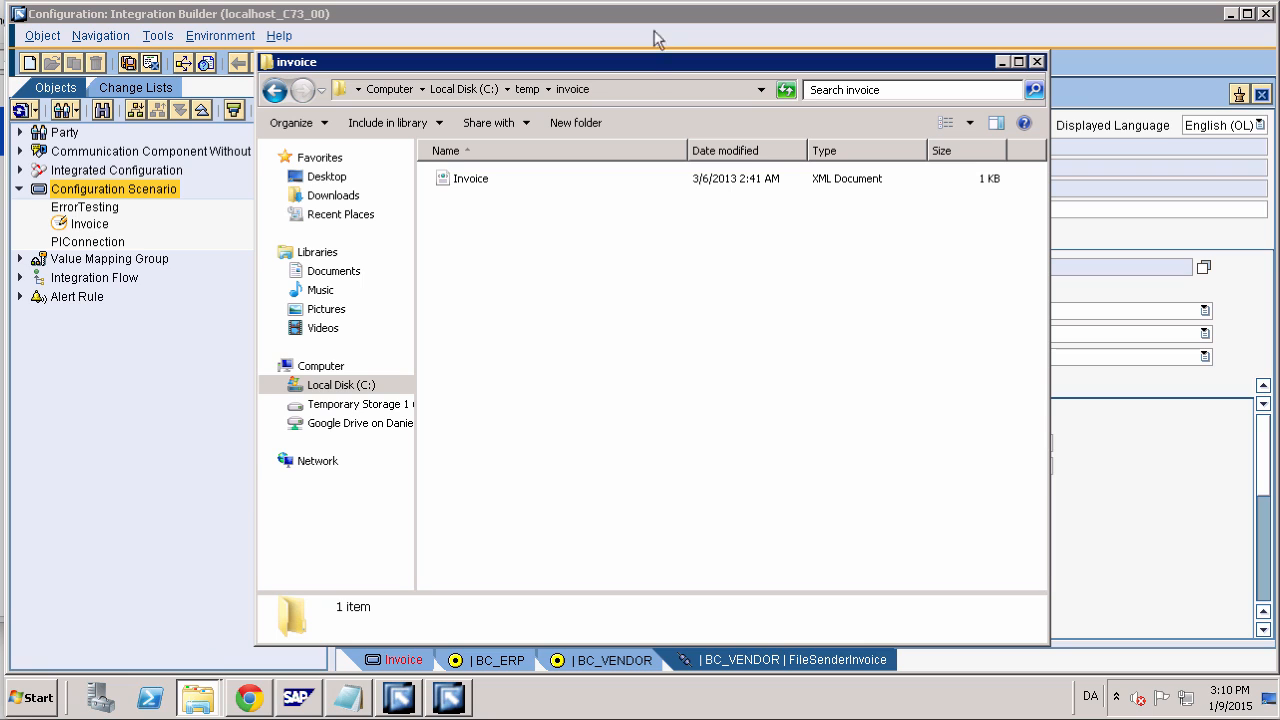
{"action": "left_click", "coordinate": [644, 90]}
{"action": "key", "text": "ctrl+c"}
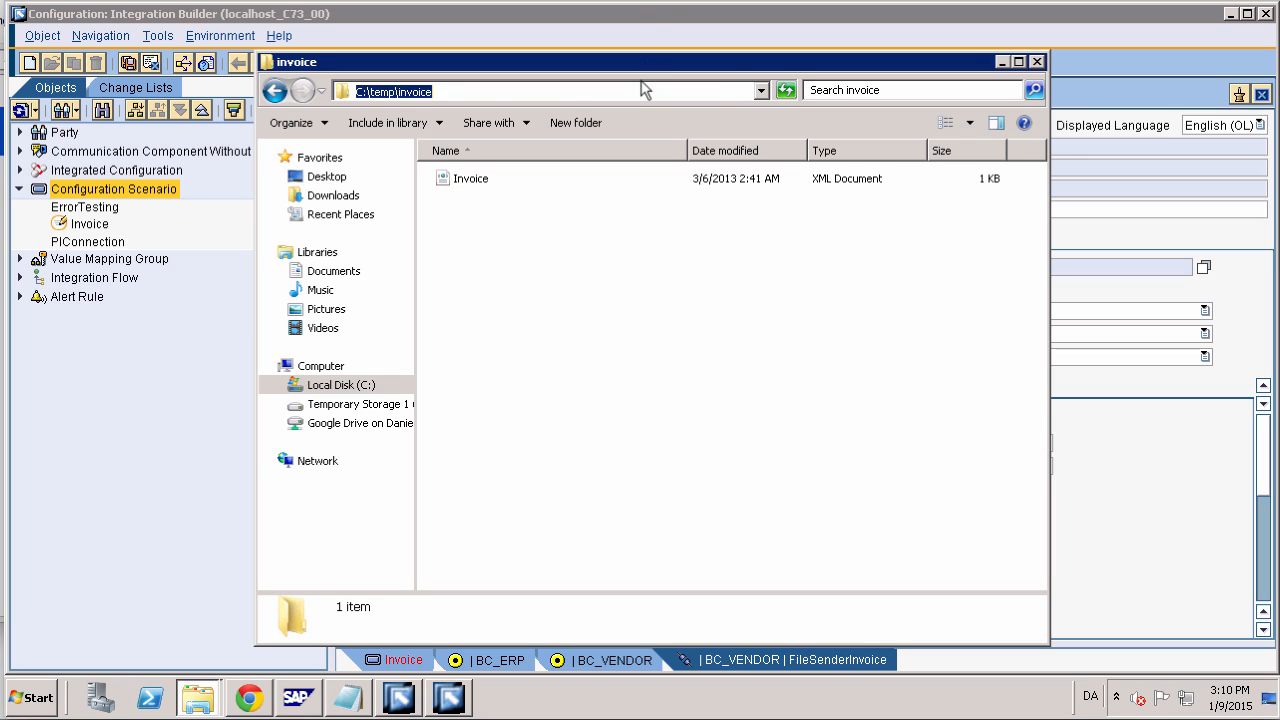
{"action": "left_click", "coordinate": [1076, 410]}
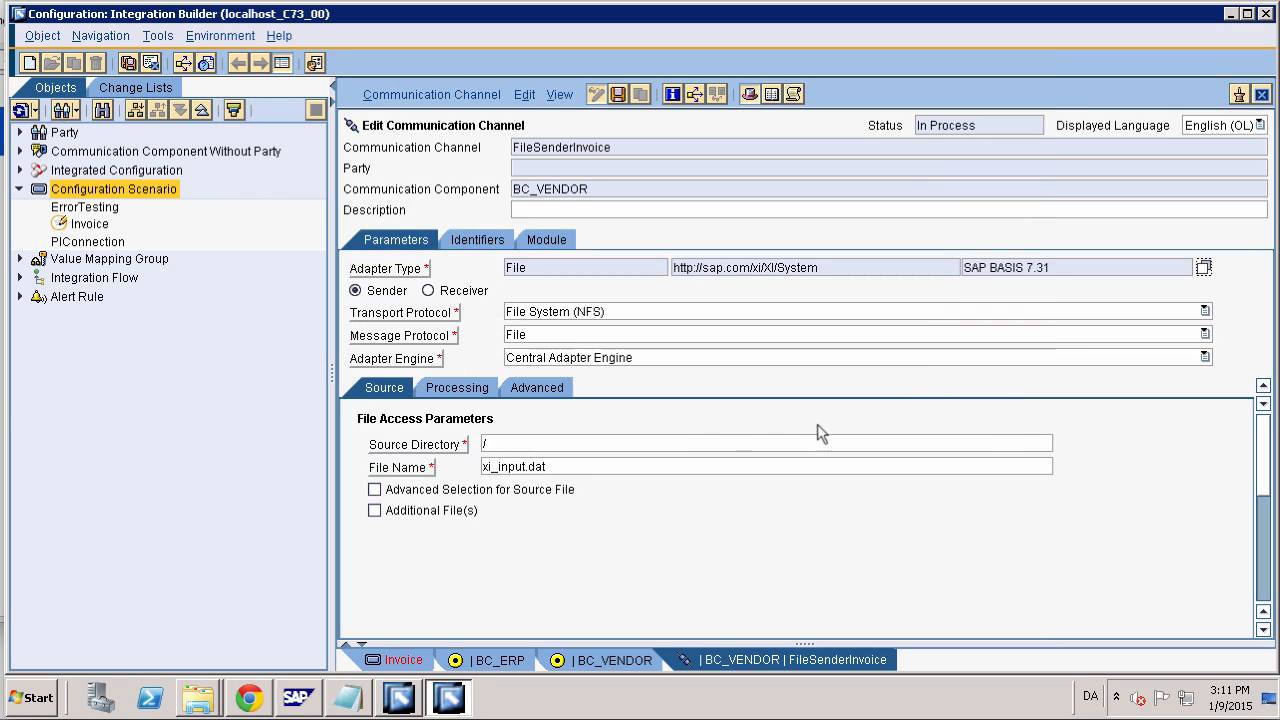
{"action": "left_click", "coordinate": [700, 443]}
{"action": "key", "text": "ctrl+v"}
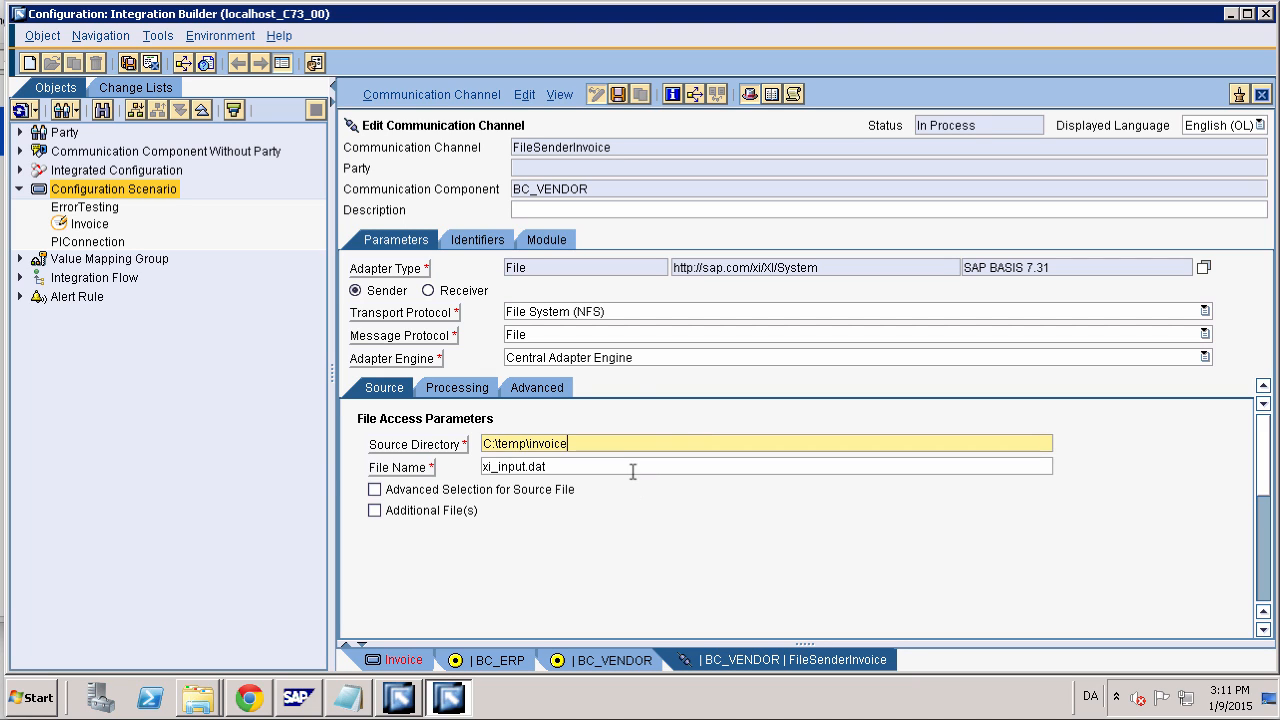
{"action": "left_click_drag", "start_coordinate": [632, 471], "coordinate": [345, 470]}
{"action": "type", "text": "*"}
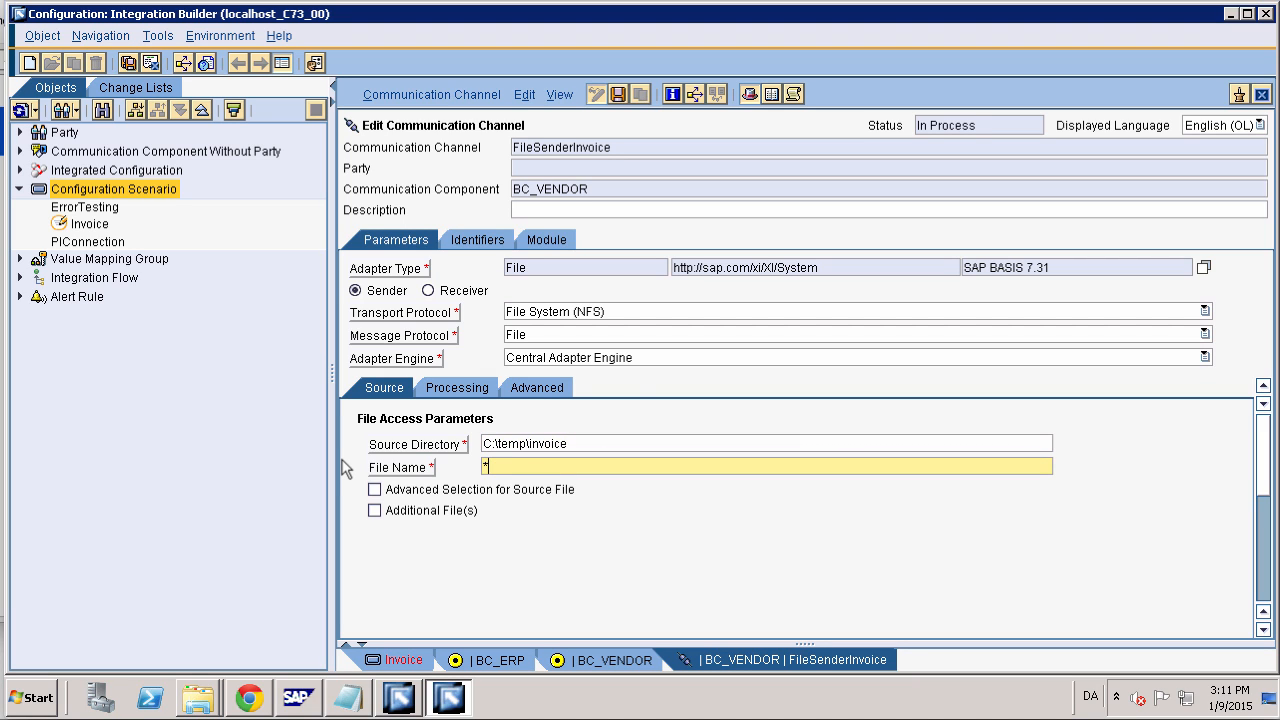
Set the FileSenderInvoice poll interval to 60000 seconds, keep the processing mode Test, and close the channel
{"action": "left_click", "coordinate": [436, 390]}
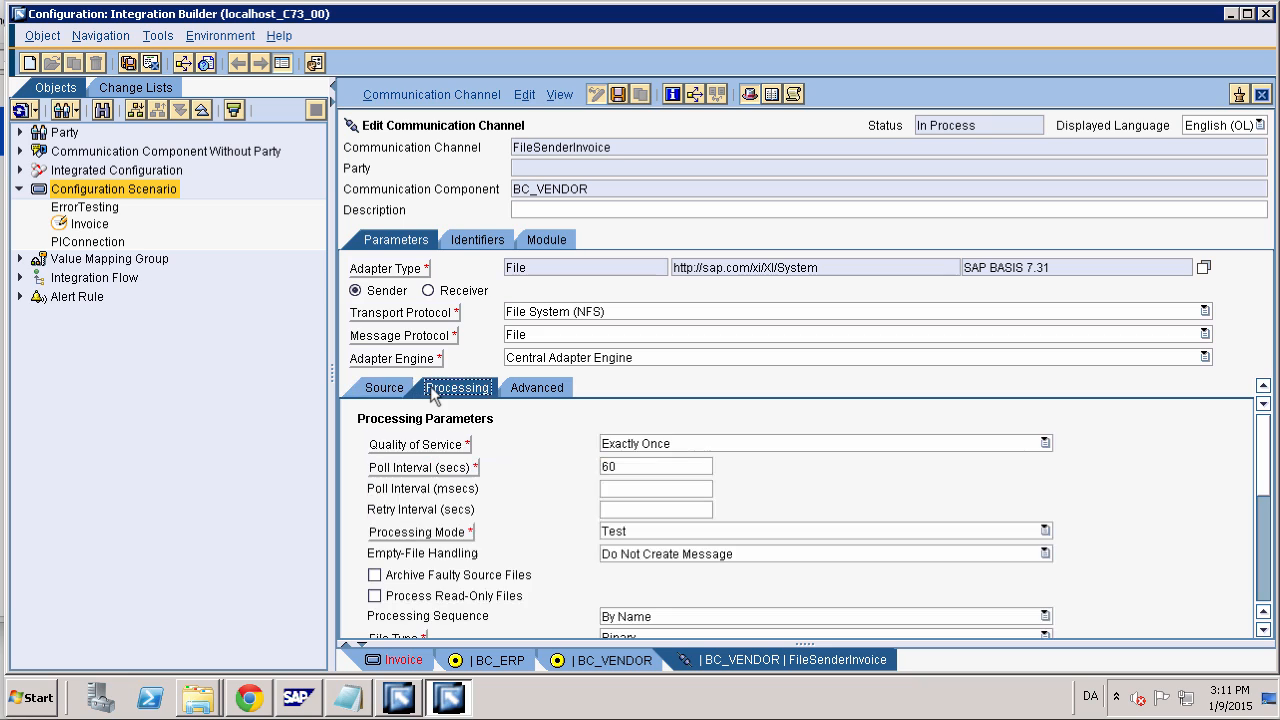
{"action": "left_click", "coordinate": [636, 466]}
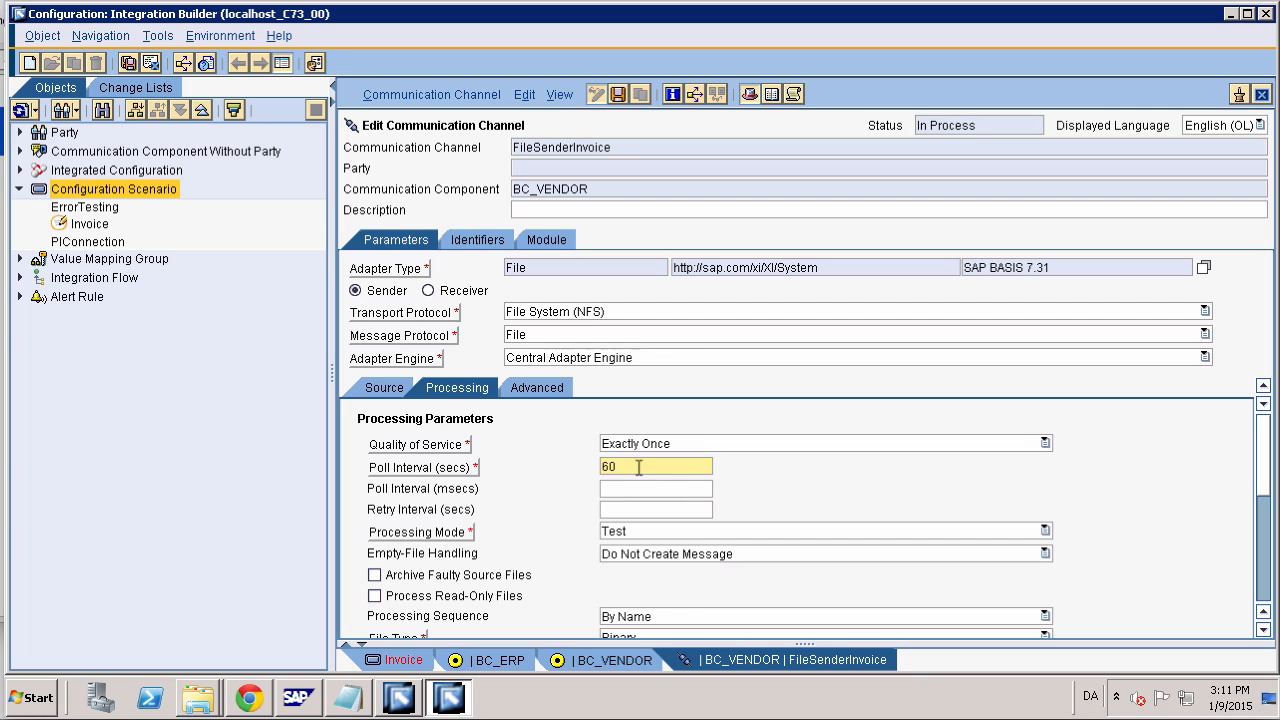
{"action": "type", "text": "000"}
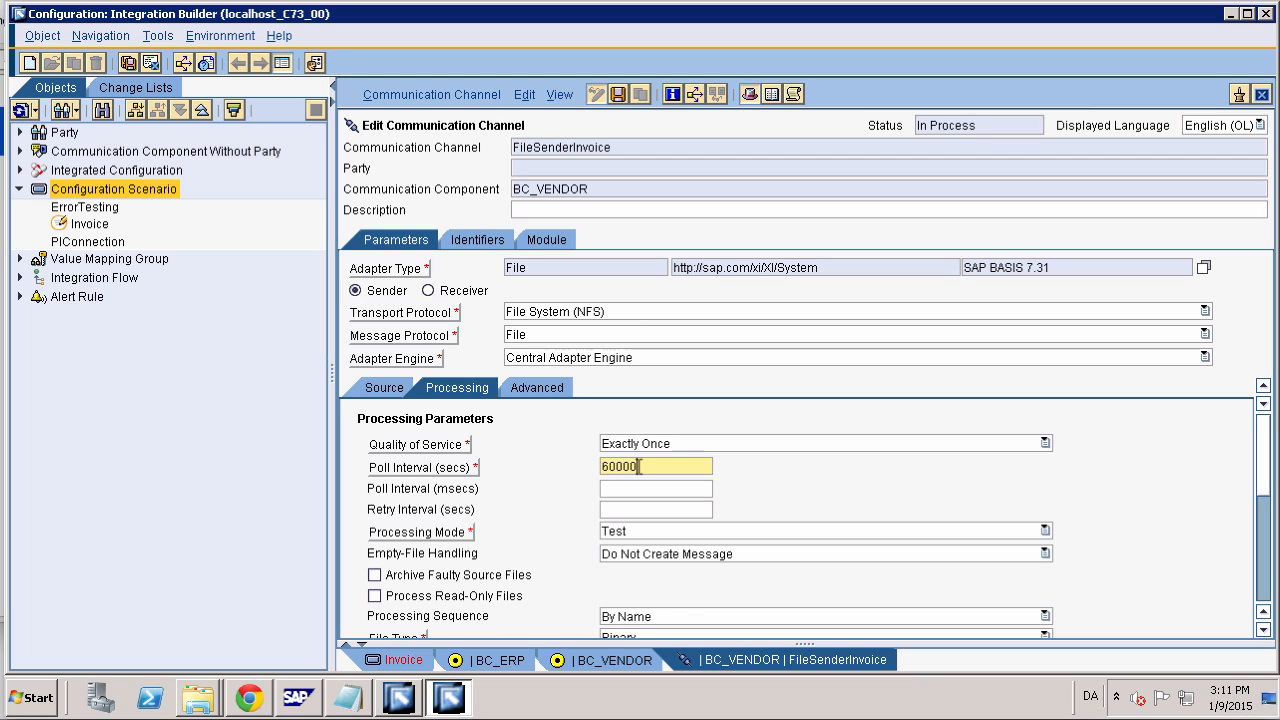
{"action": "left_click", "coordinate": [637, 537]}
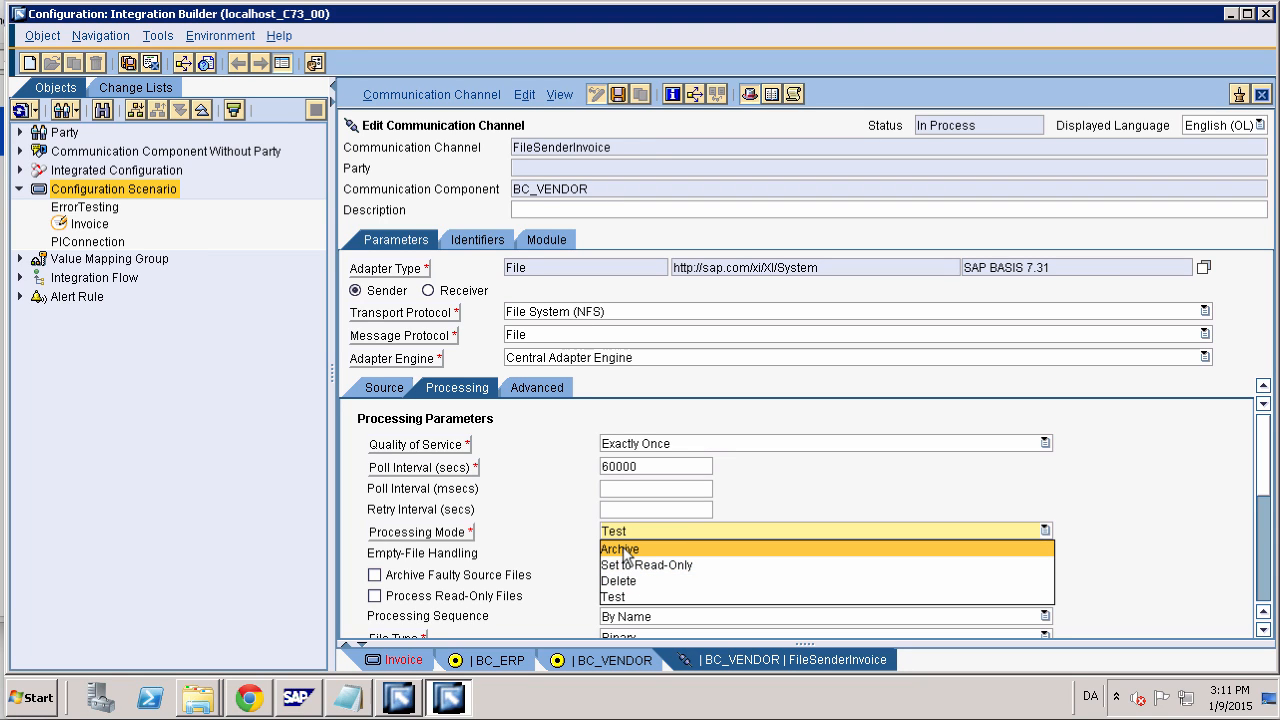
{"action": "left_click", "coordinate": [1032, 489]}
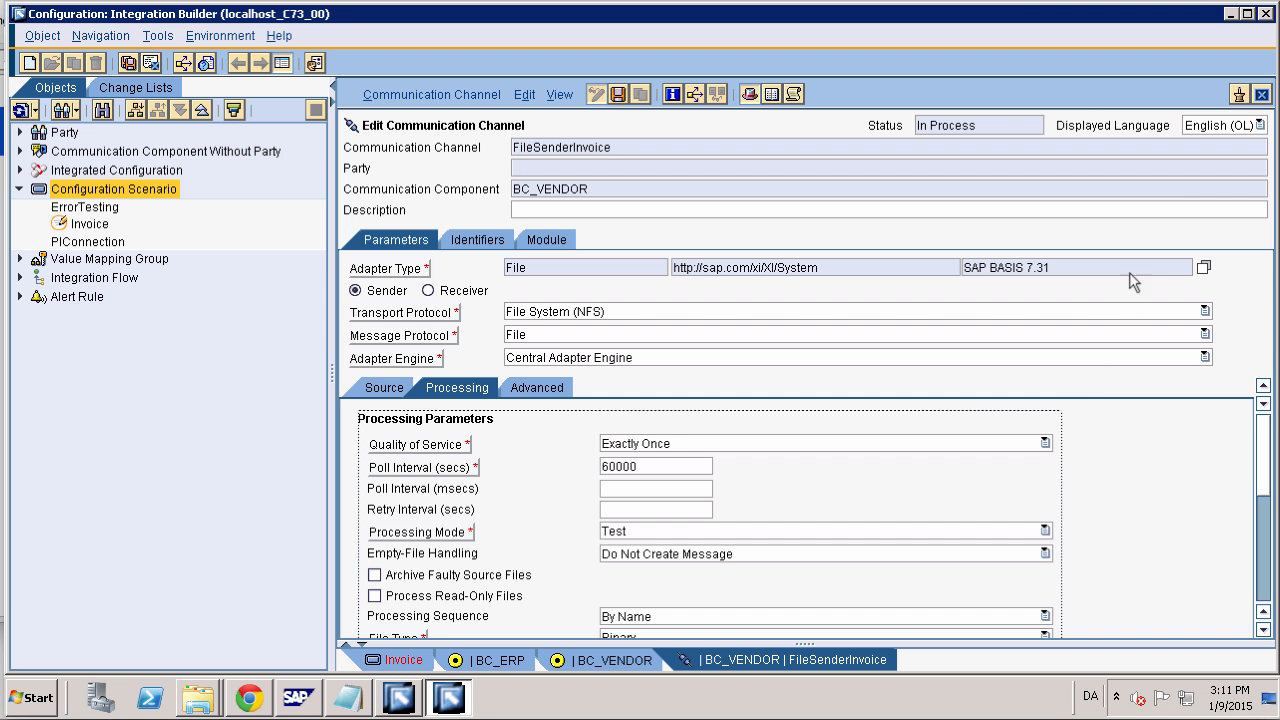
{"action": "left_click", "coordinate": [1261, 94]}
{"action": "left_click", "coordinate": [500, 416]}
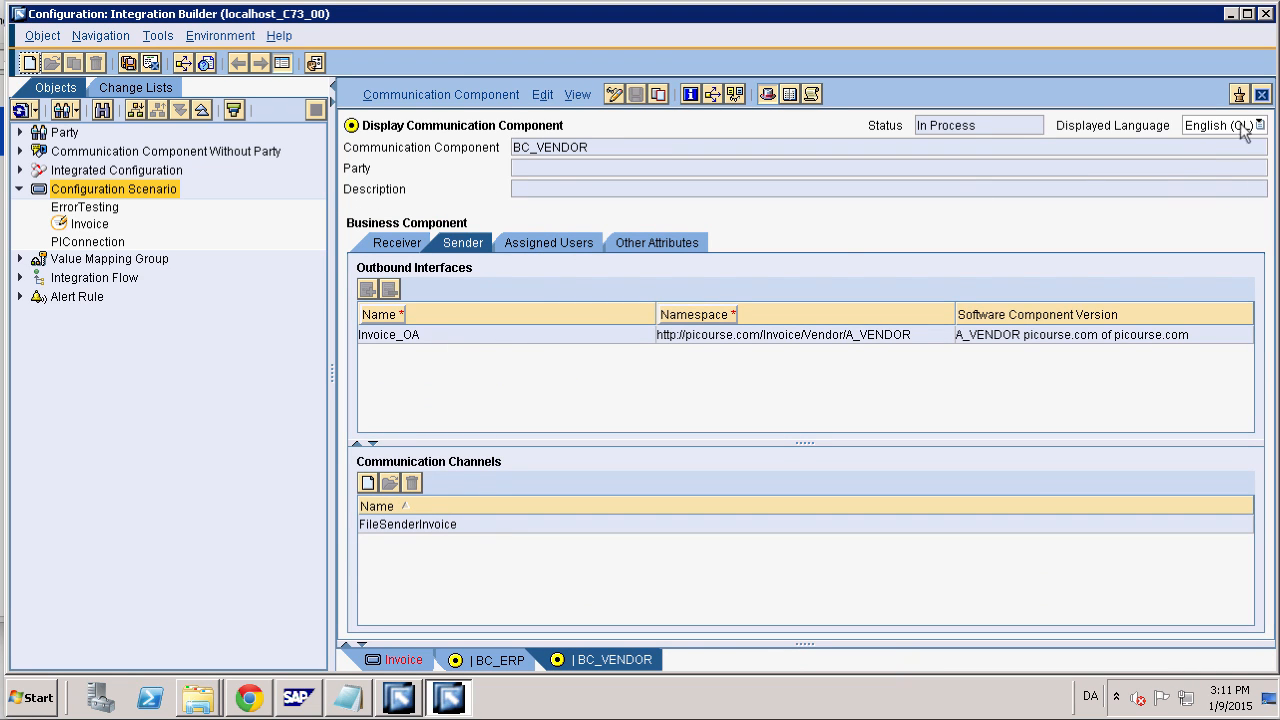
Close the BC_VENDOR component and create the communication channel FileReceiverInvoice for BC_ERP in the Invoice scenario
{"action": "left_click", "coordinate": [1261, 94]}
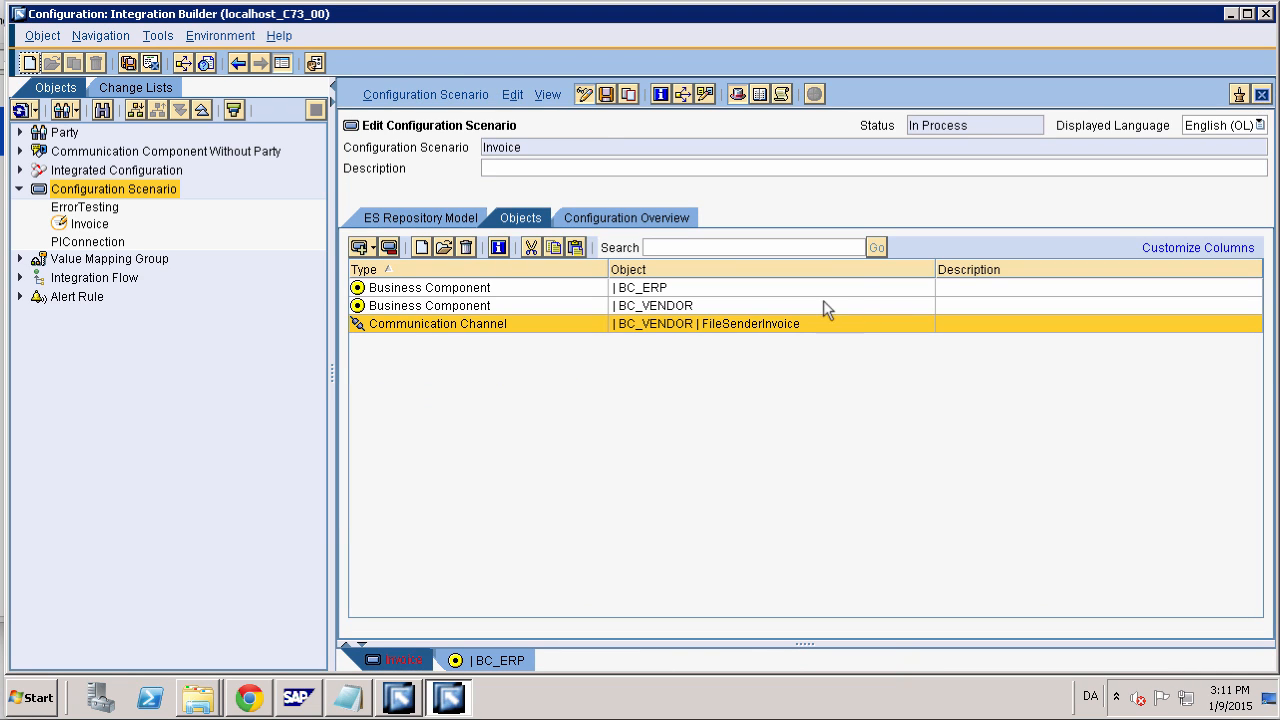
{"action": "left_click", "coordinate": [420, 247]}
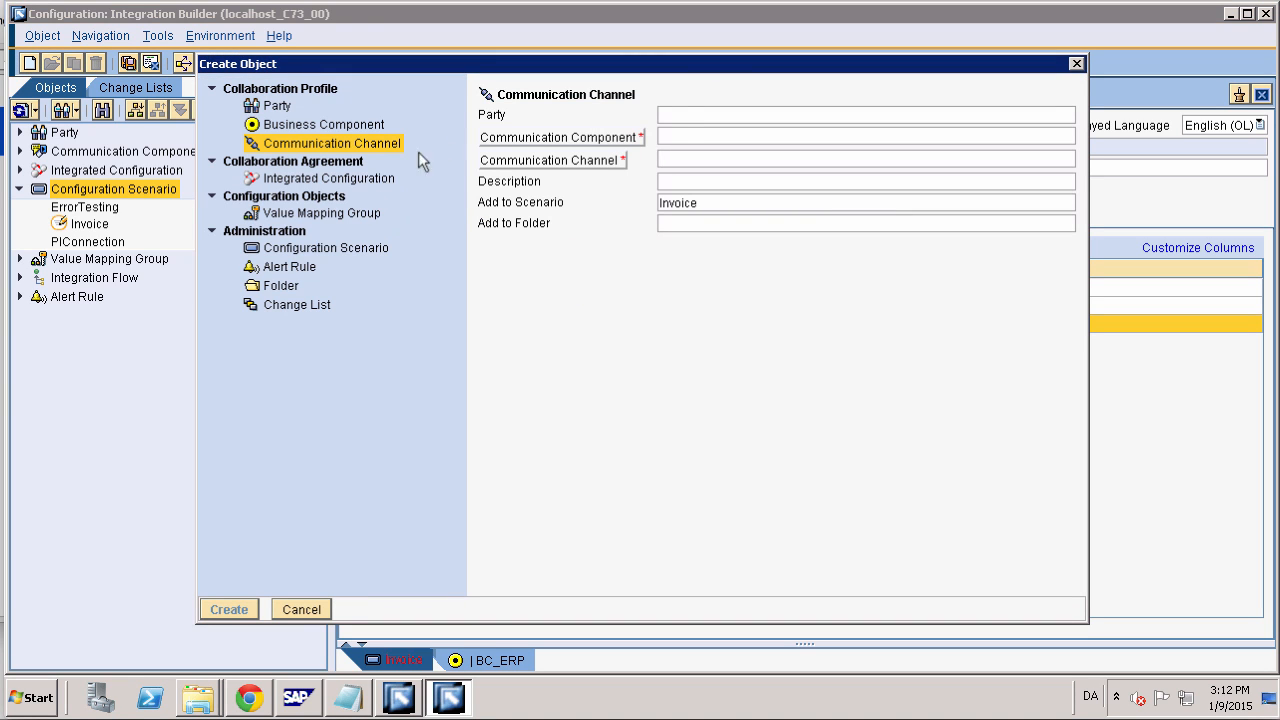
{"action": "left_click", "coordinate": [715, 142]}
{"action": "type", "text": "BC"}
{"action": "key", "text": "BackSpace"}
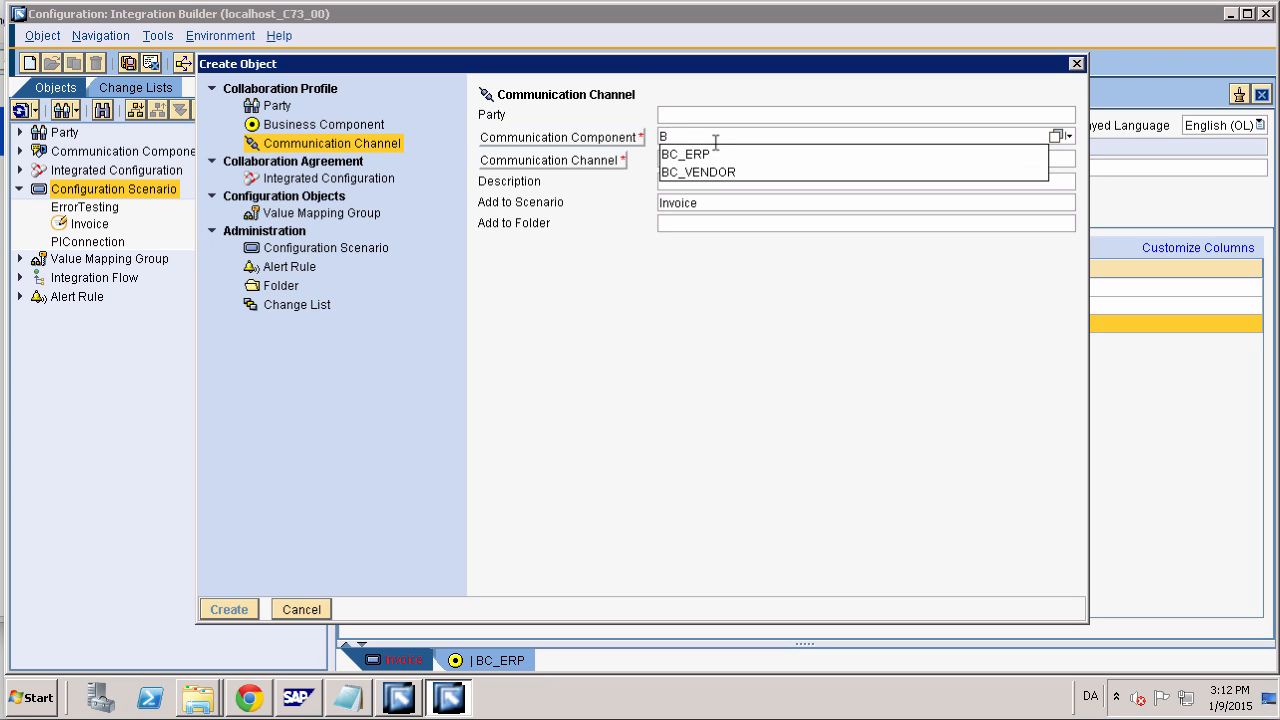
{"action": "key", "text": "Down"}
{"action": "key", "text": "Return"}
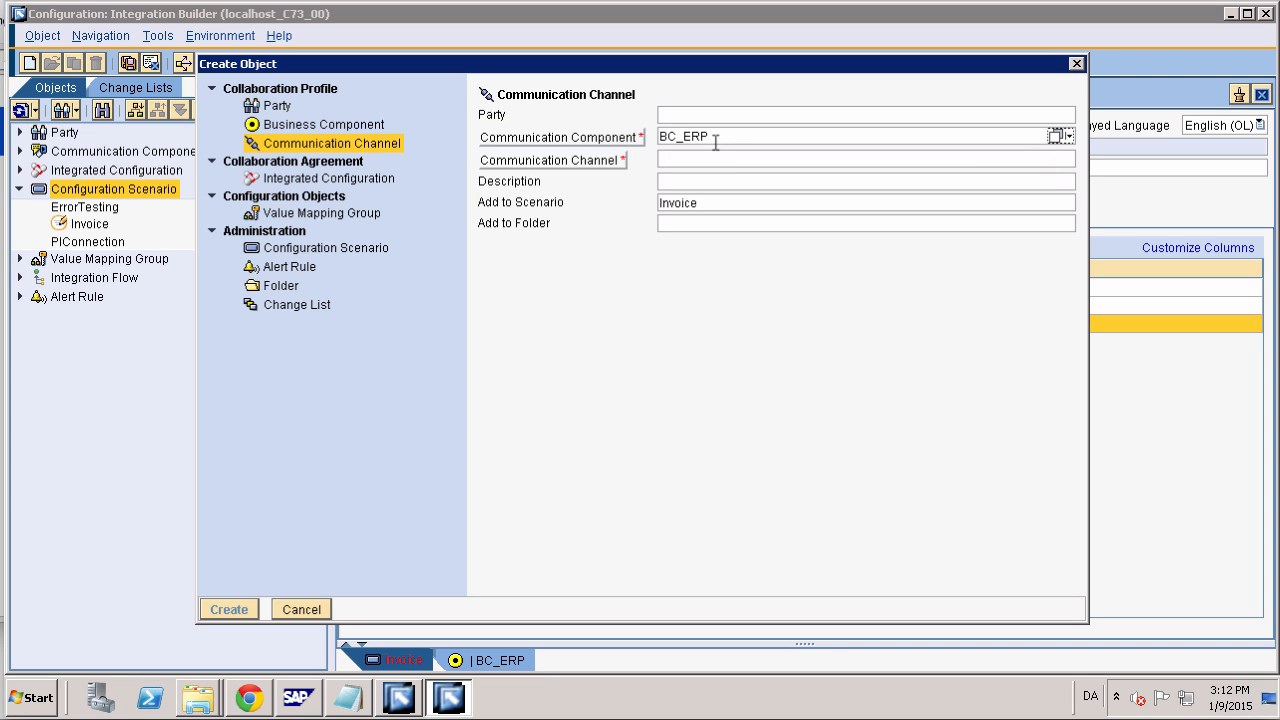
{"action": "key", "text": "Tab"}
{"action": "key", "text": "Down"}
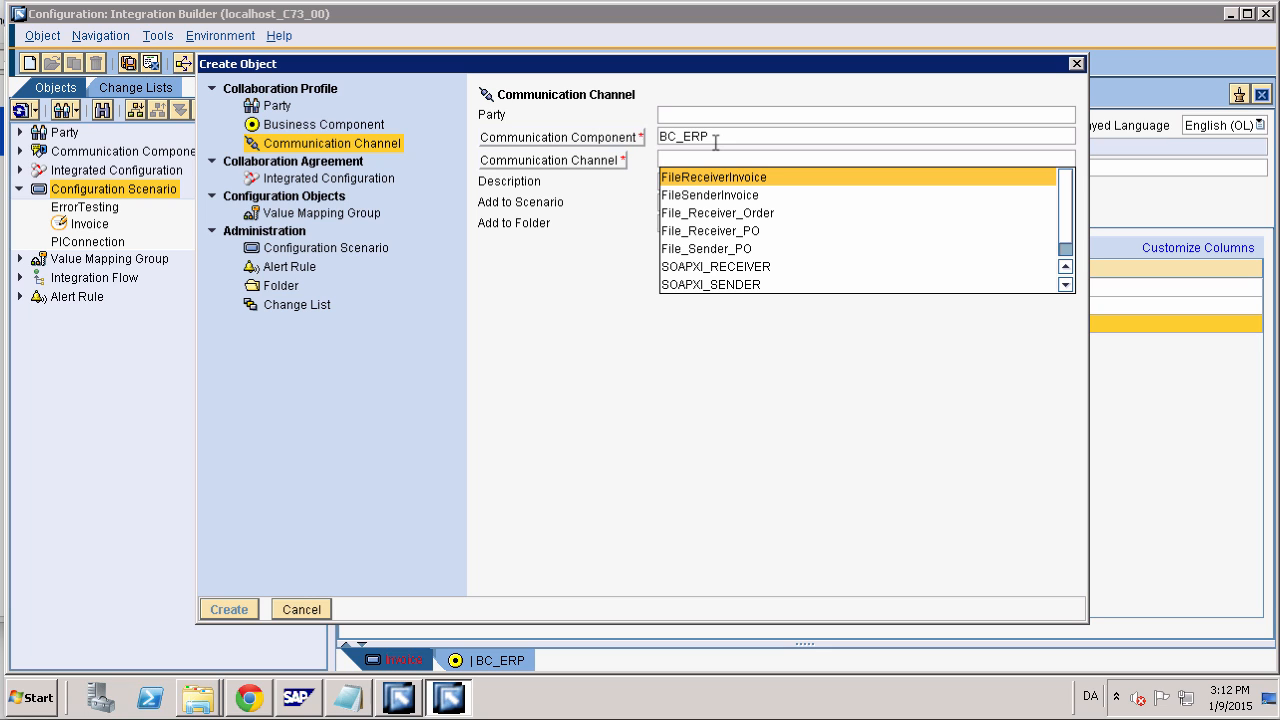
{"action": "key", "text": "Return"}
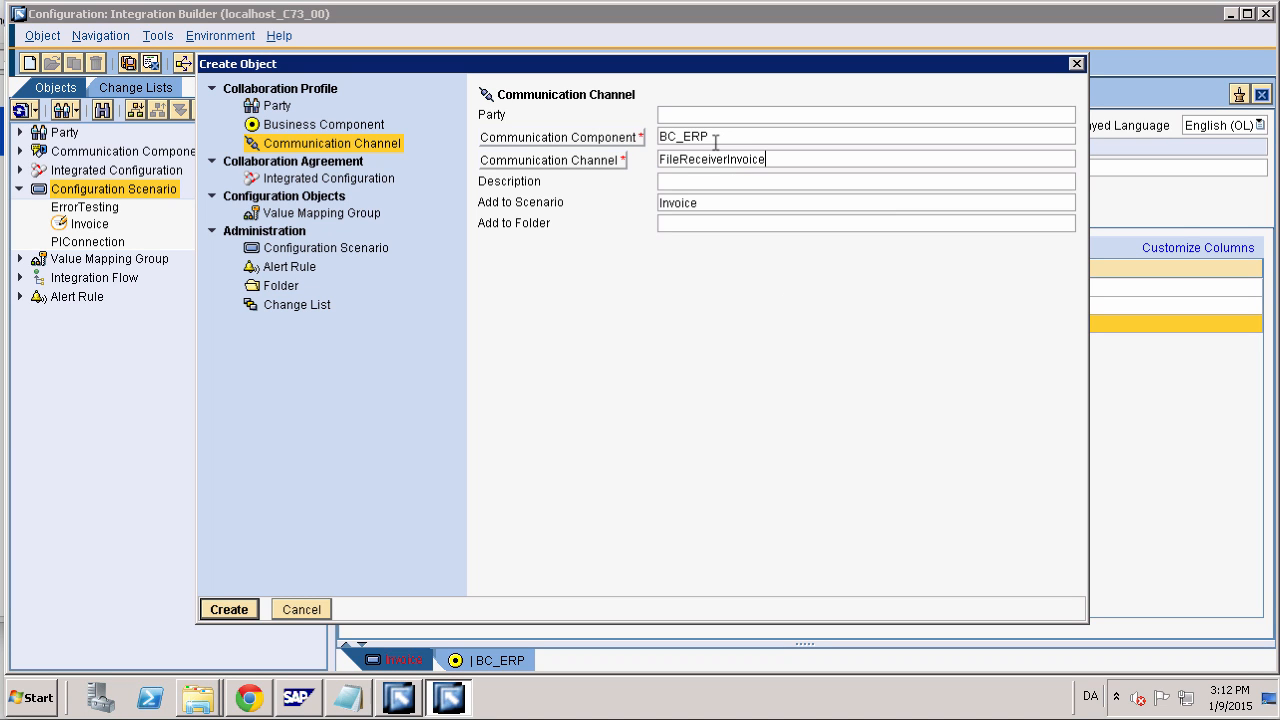
{"action": "key", "text": "Return"}
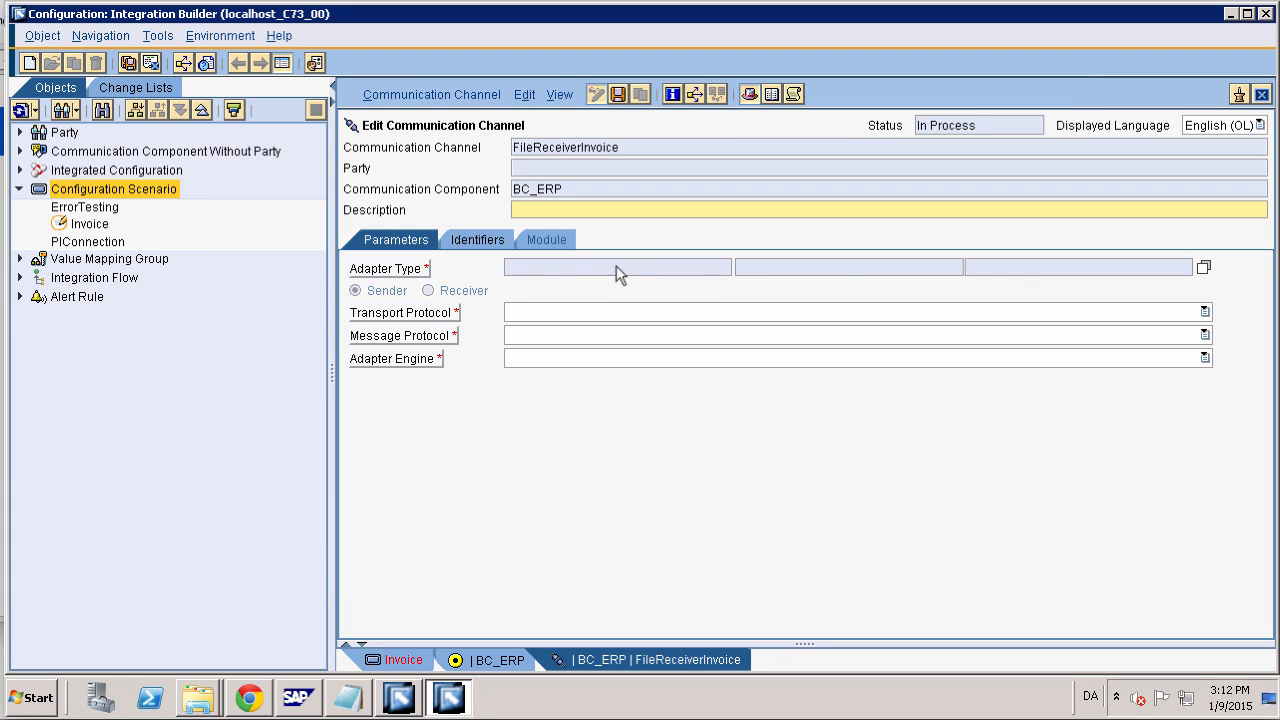
Set the adapter type of FileReceiverInvoice to File from SAP BASIS 7.31 and its direction to Receiver
{"action": "left_click", "coordinate": [1204, 267]}
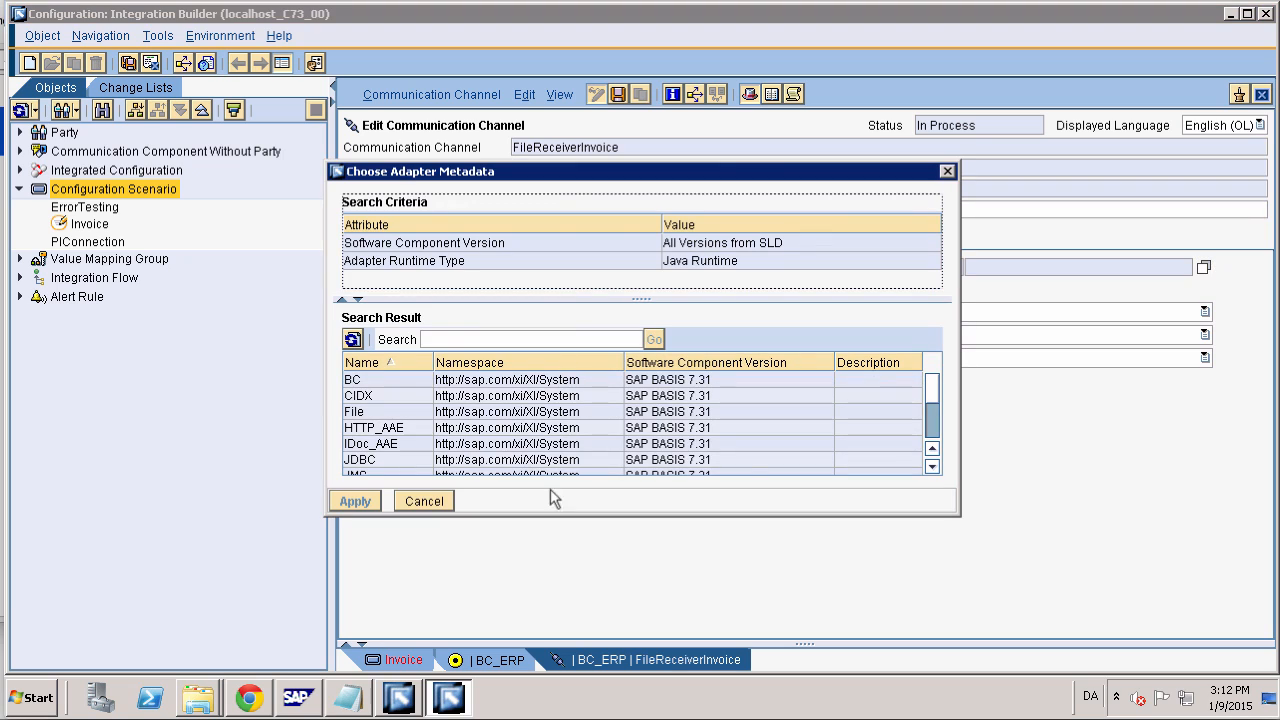
{"action": "double_click", "coordinate": [446, 413]}
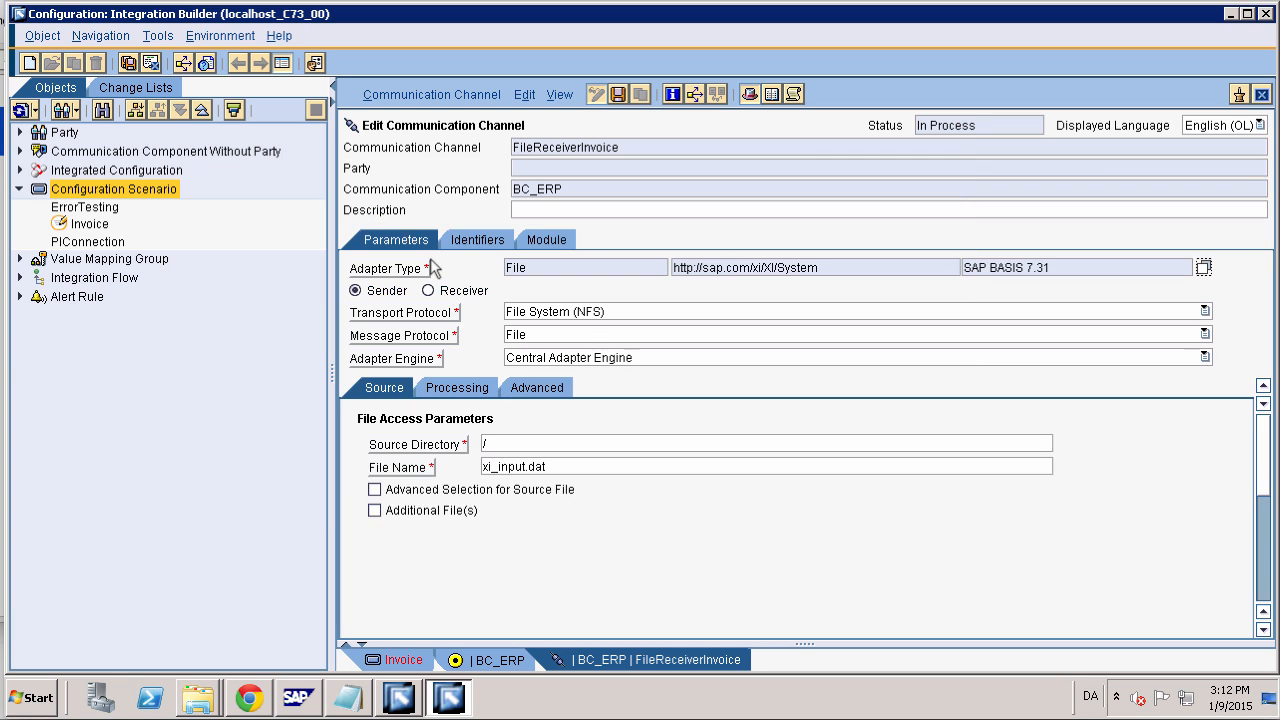
{"action": "left_click", "coordinate": [428, 290]}
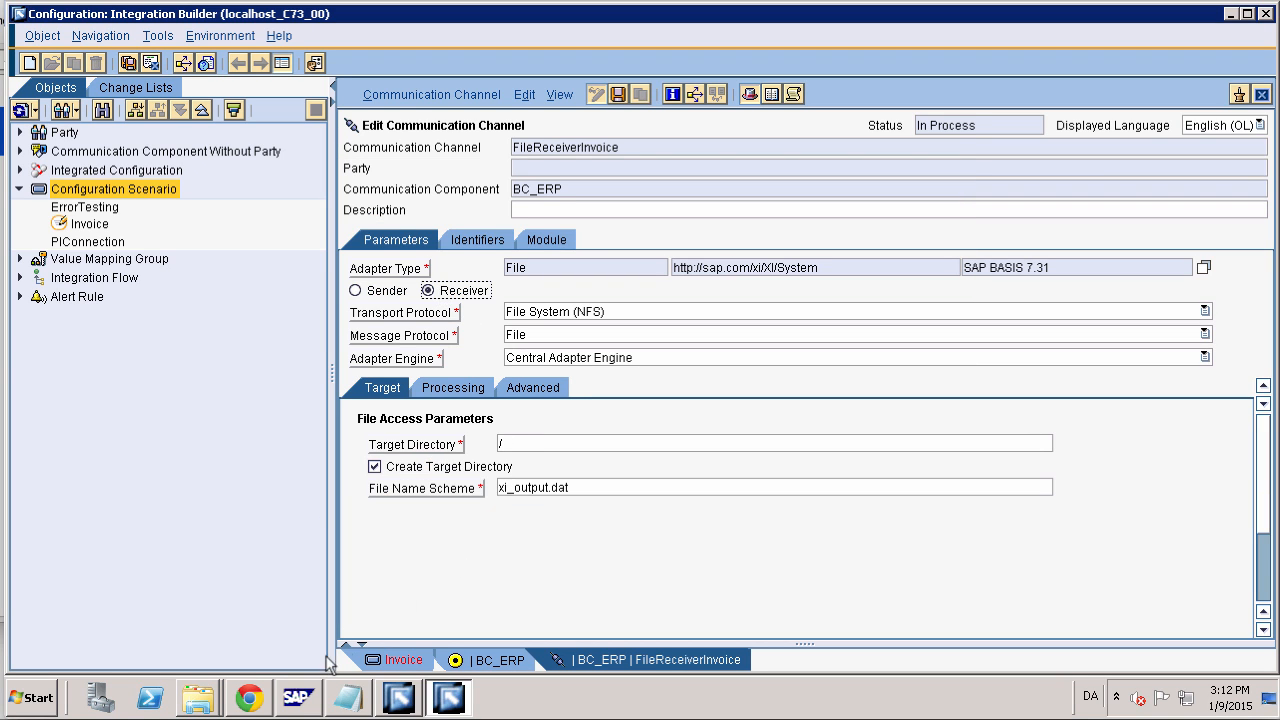
Set the channel's target directory to C:\temp\invoice\ERP and give the file name scheme the extension xml
{"action": "left_click", "coordinate": [520, 444]}
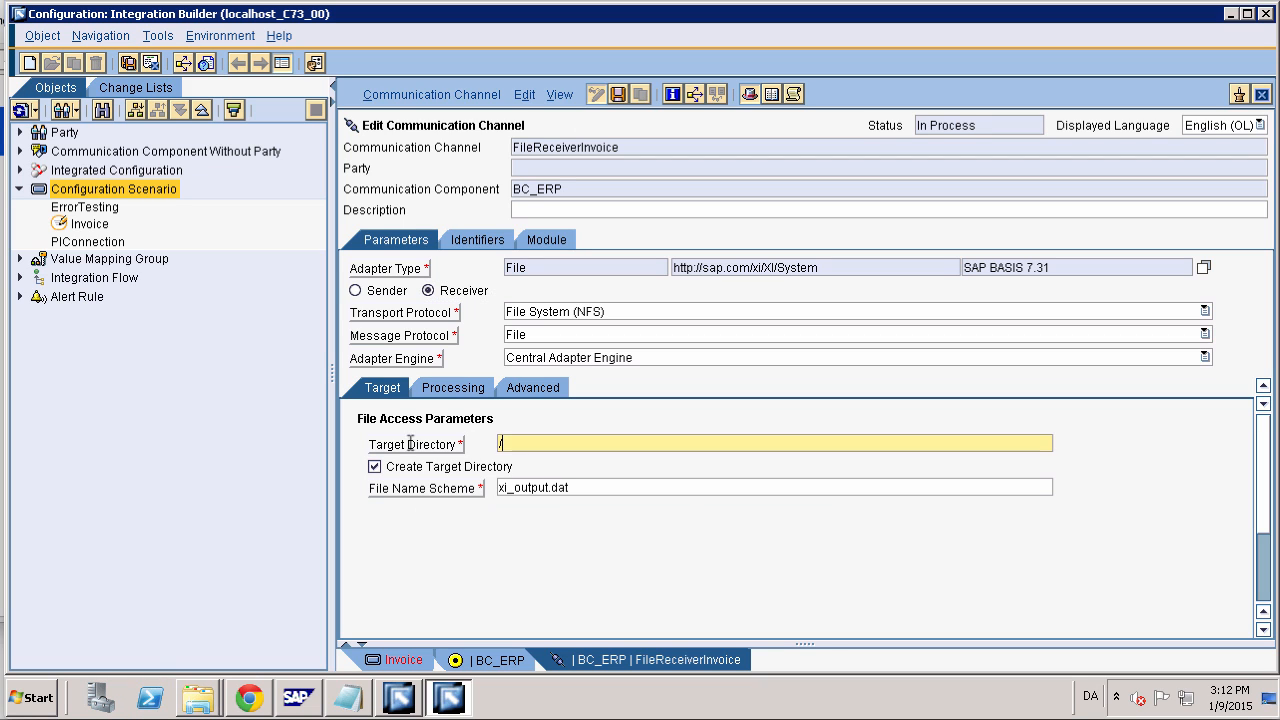
{"action": "type", "text": "C:\\temp\\invoice"}
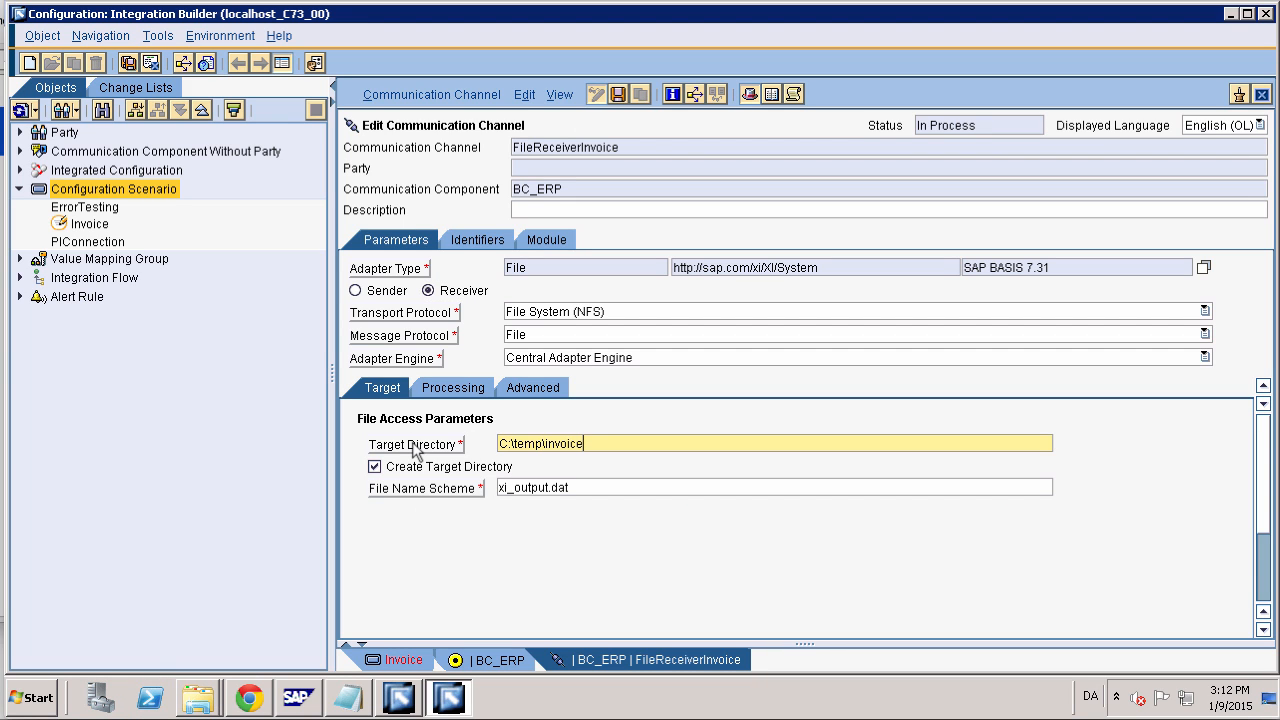
{"action": "type", "text": "\\ERP"}
{"action": "left_click", "coordinate": [585, 483]}
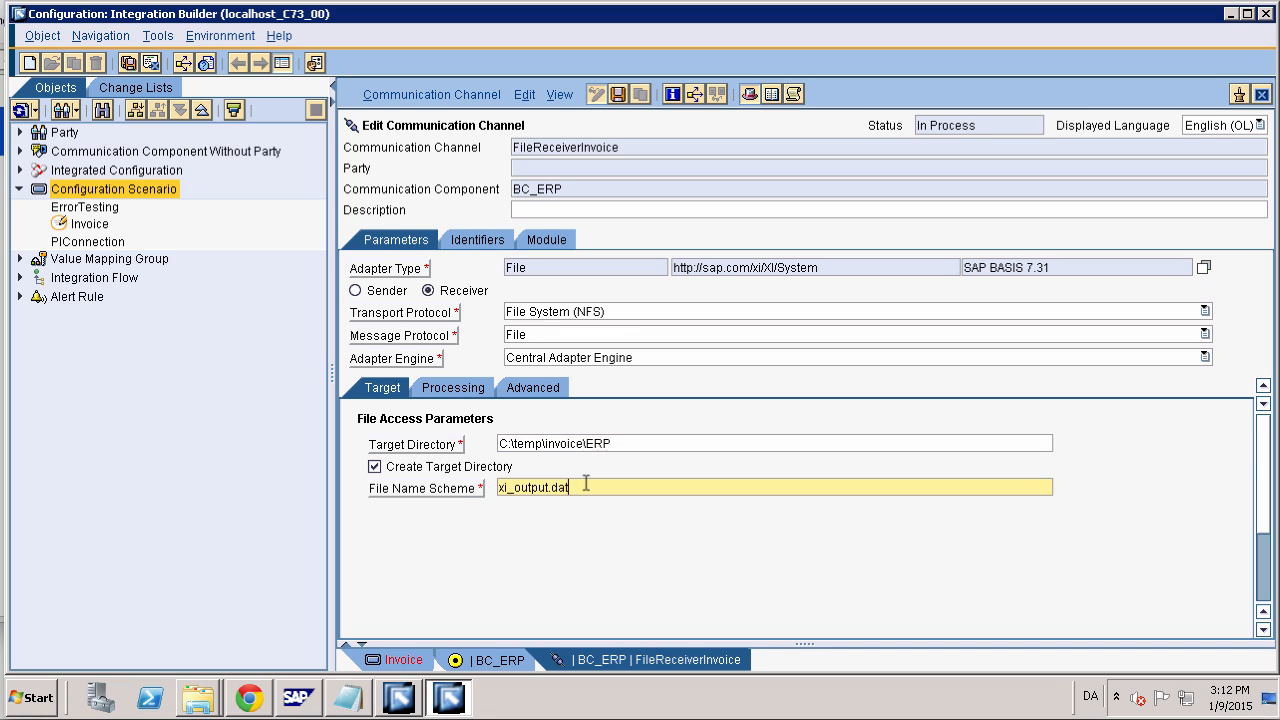
{"action": "type", "text": "xml"}
Review the processing and advanced settings of FileReceiverInvoice, keep them as they are, and close the channel with its changes saved
{"action": "left_click", "coordinate": [458, 388]}
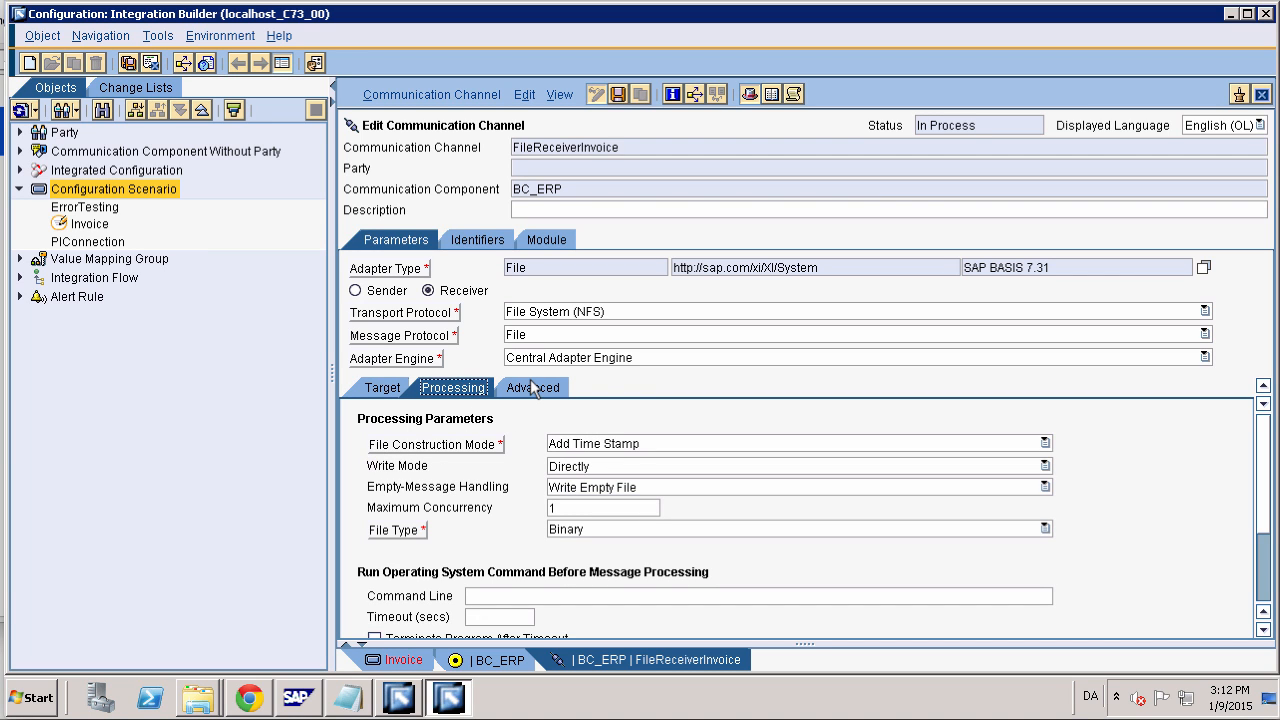
{"action": "left_click", "coordinate": [533, 390]}
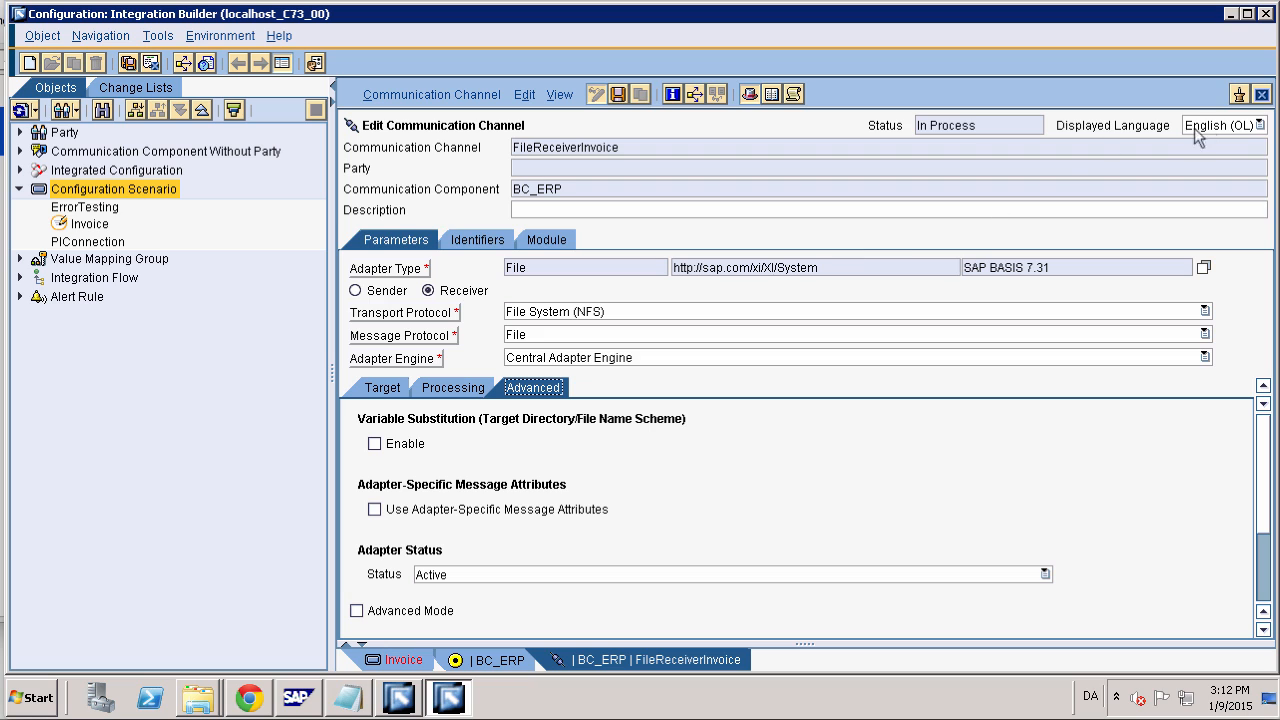
{"action": "left_click", "coordinate": [1261, 94]}
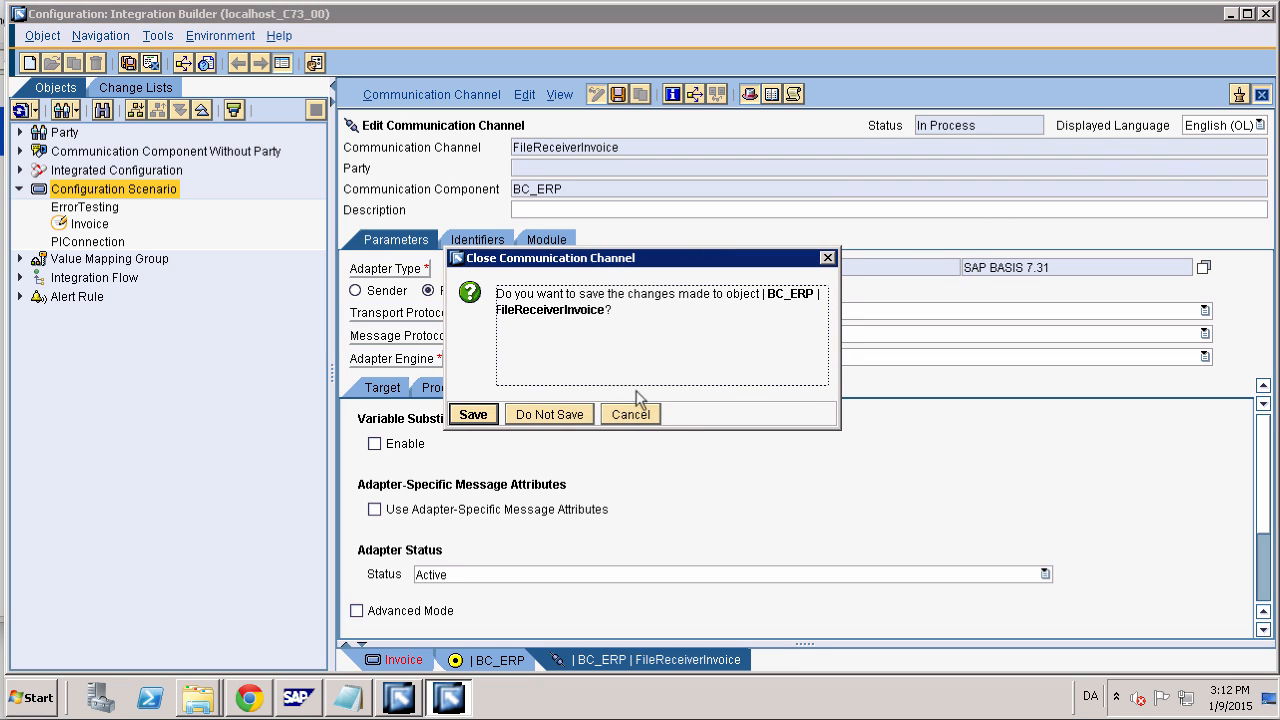
{"action": "left_click", "coordinate": [467, 412]}
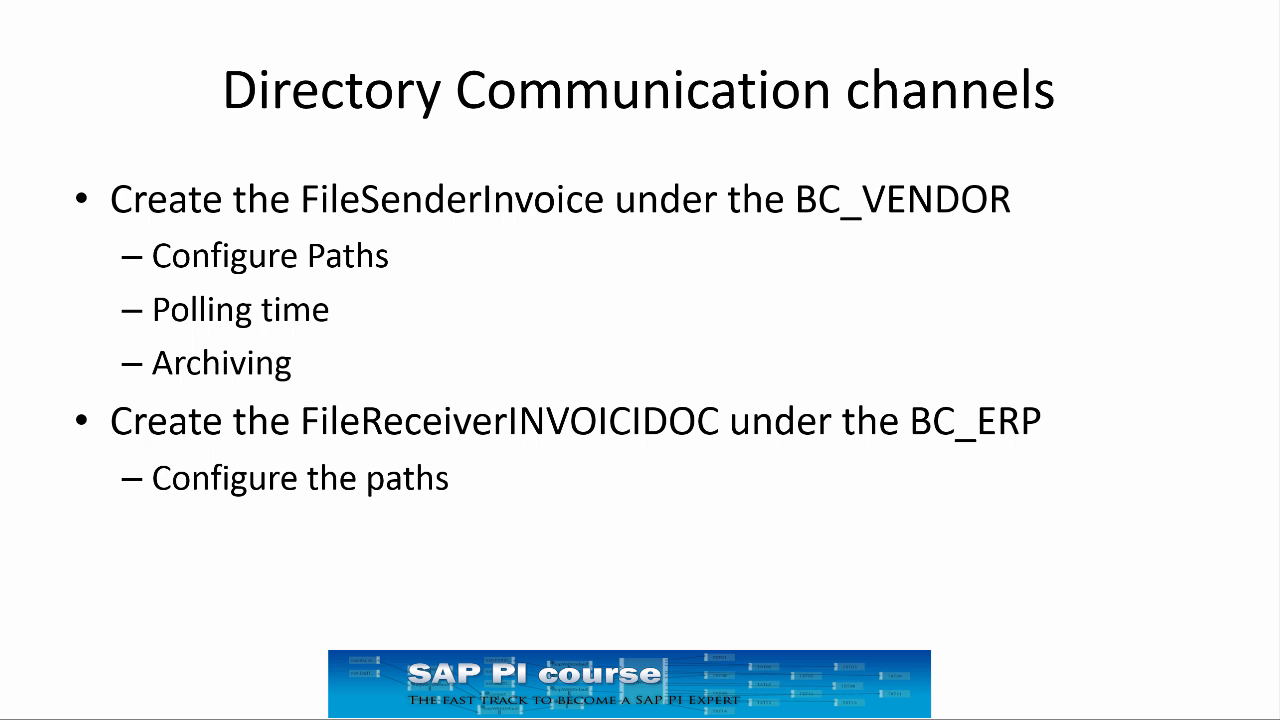
{"action": "key", "text": "Right"}
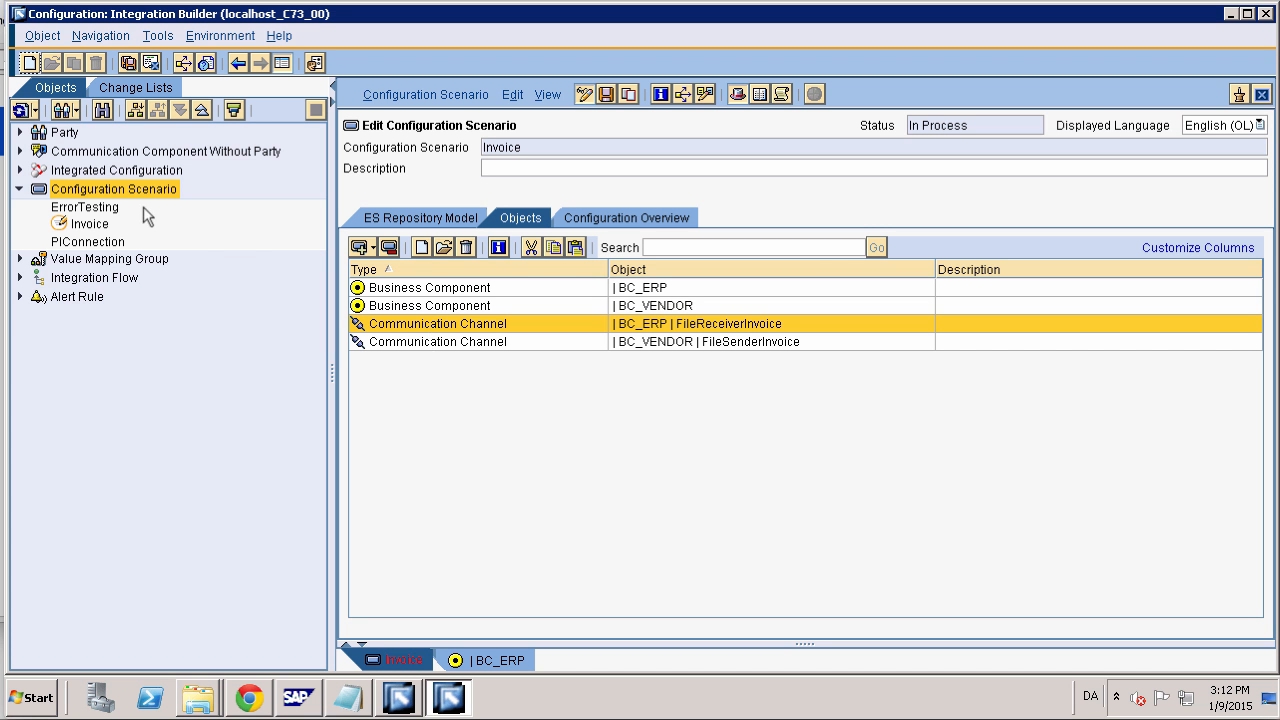
Create an integrated configuration in the Invoice scenario with sender component BC_VENDOR and outbound interface Invoice_OA
{"action": "left_click", "coordinate": [427, 245]}
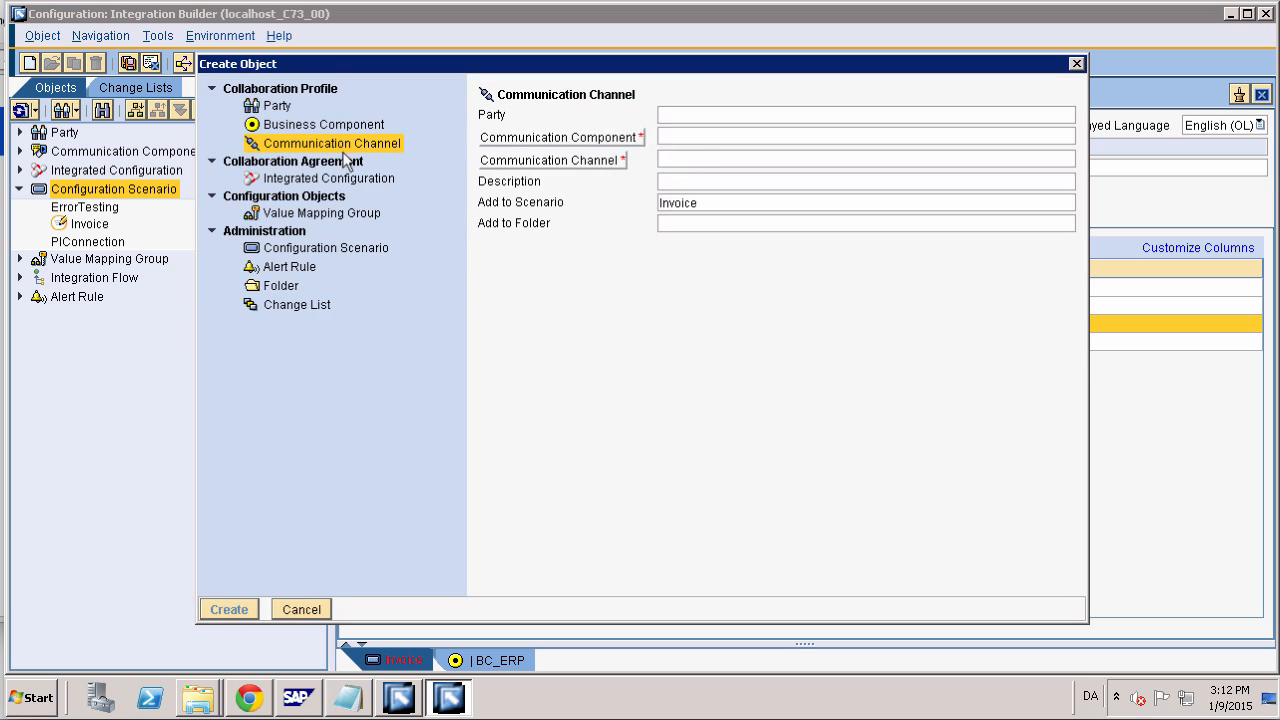
{"action": "left_click", "coordinate": [326, 179]}
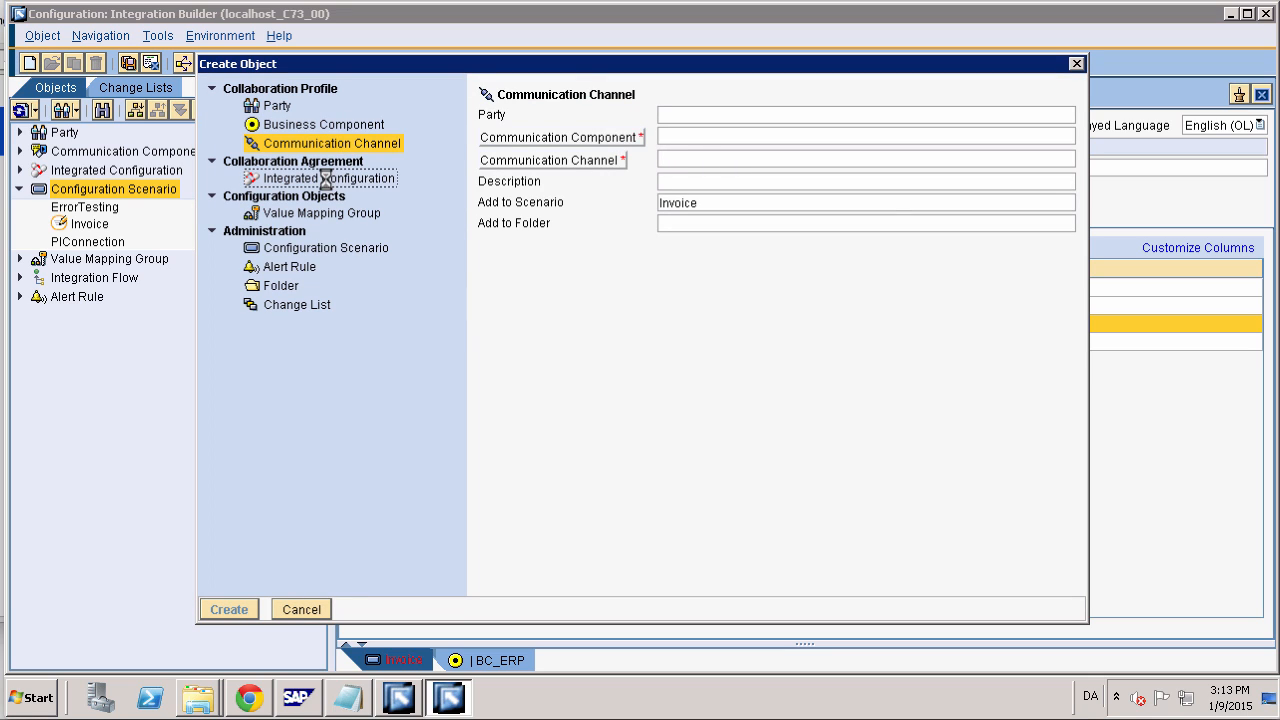
{"action": "left_click", "coordinate": [883, 164]}
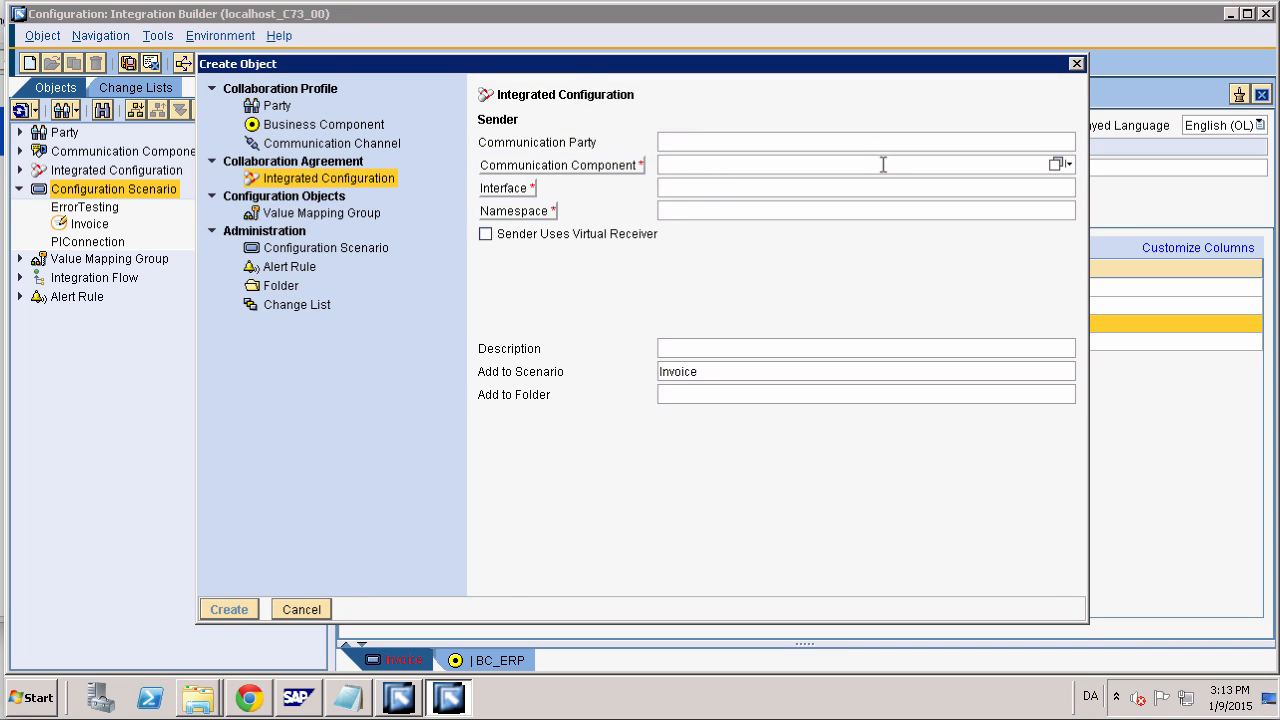
{"action": "type", "text": "B"}
{"action": "key", "text": "Down"}
{"action": "key", "text": "Down"}
{"action": "key", "text": "Return"}
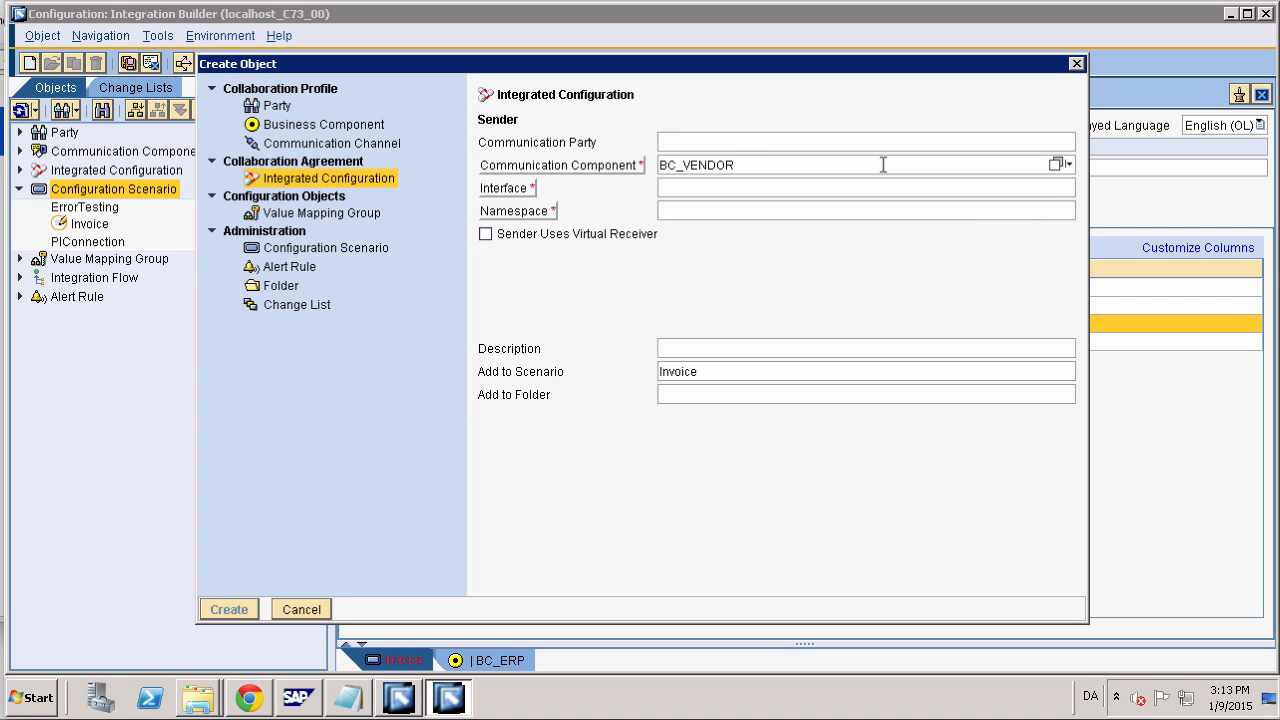
{"action": "left_click", "coordinate": [1058, 188]}
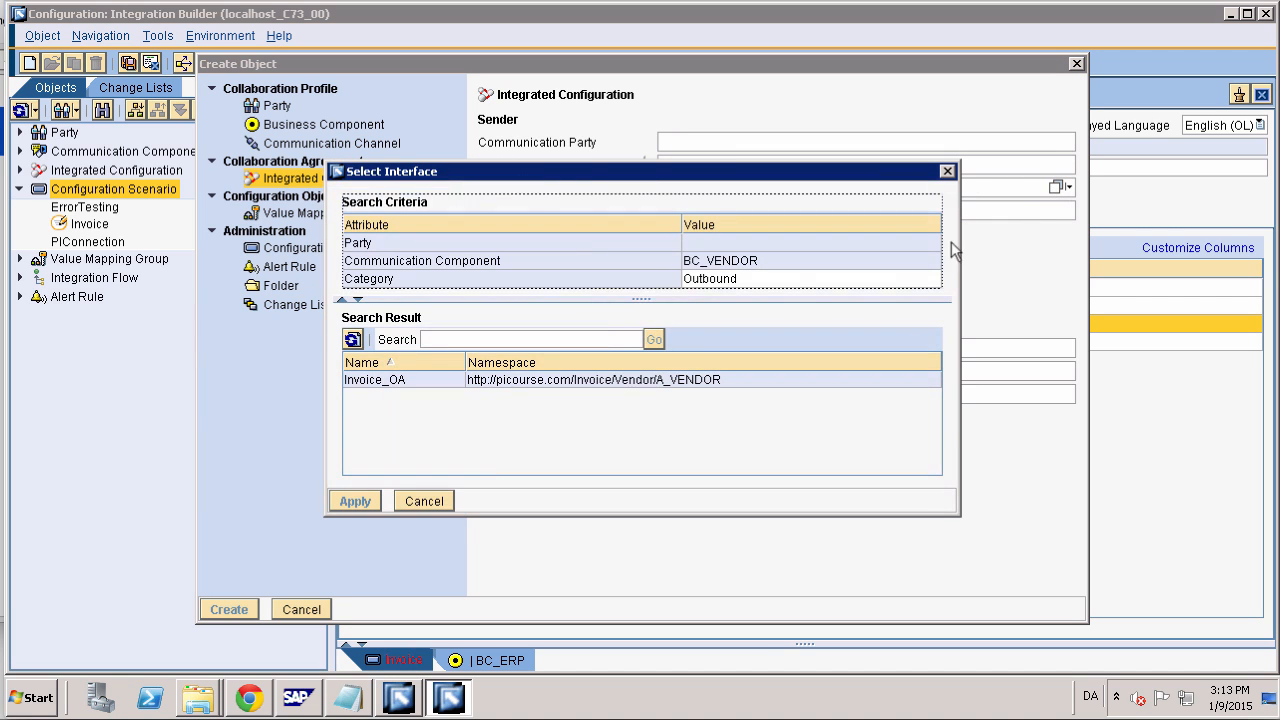
{"action": "double_click", "coordinate": [563, 379]}
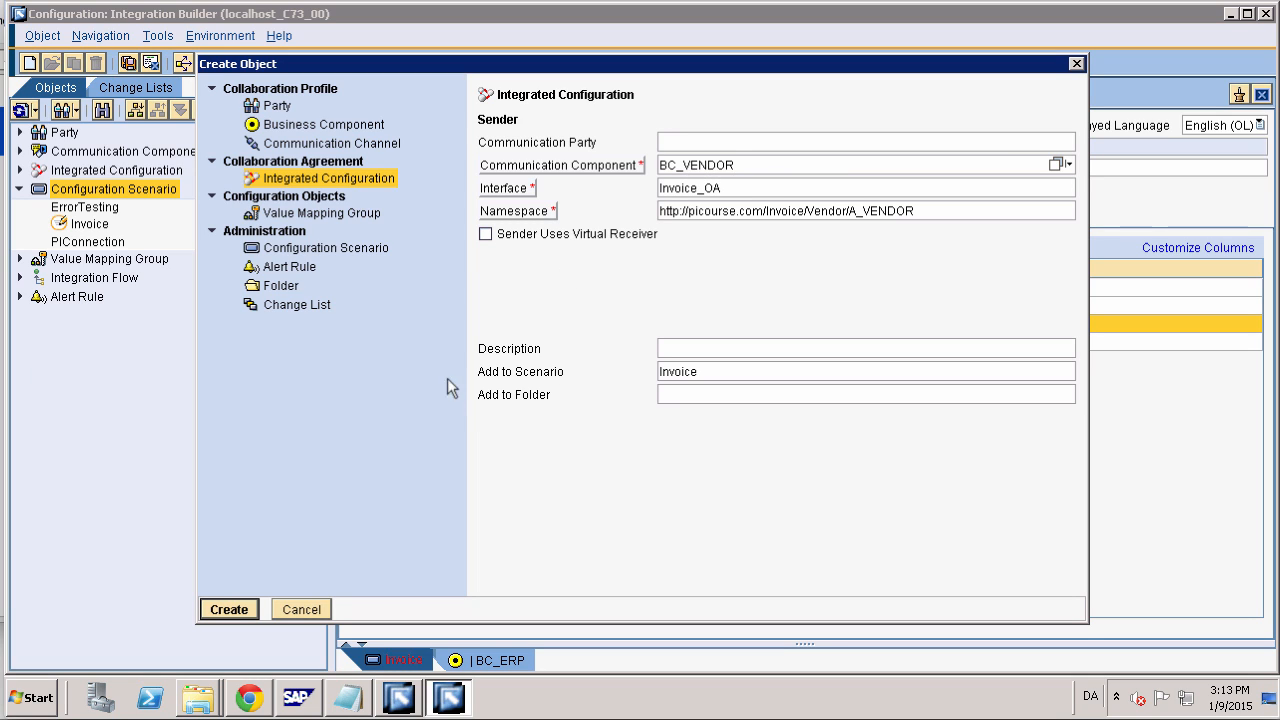
{"action": "left_click", "coordinate": [244, 609]}
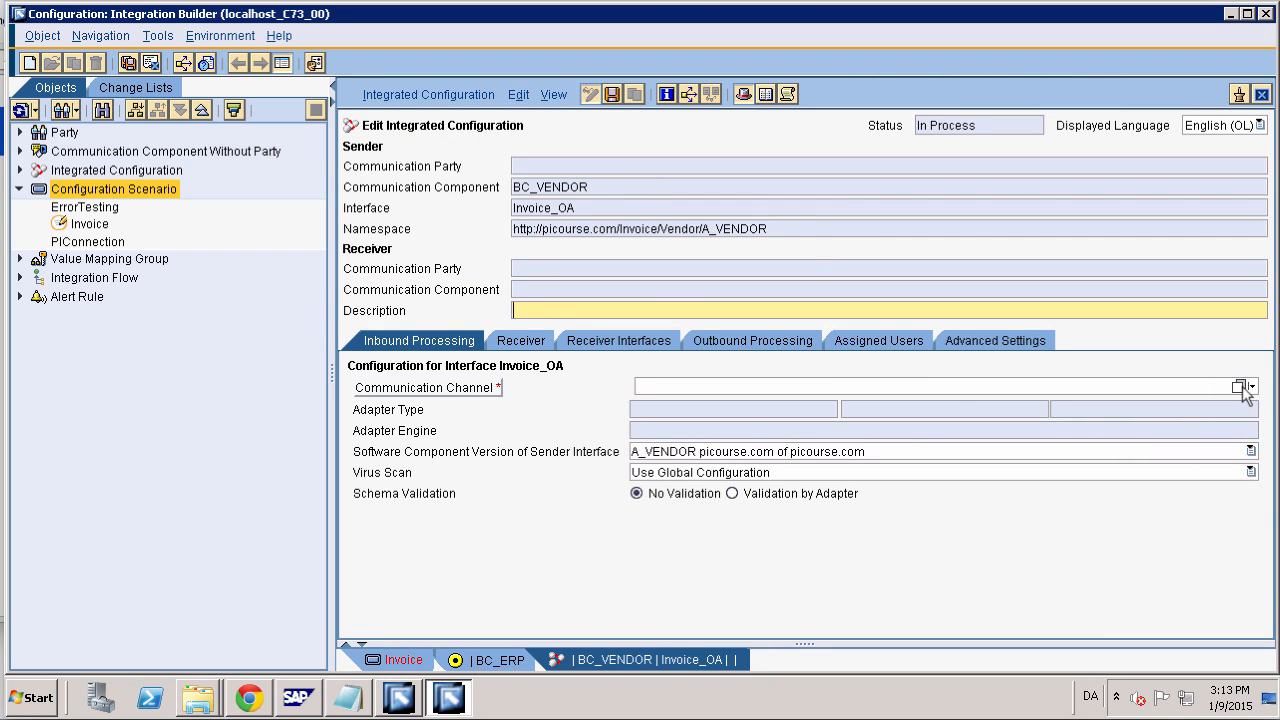
Assign FileSenderInvoice as the inbound processing channel and set BC_ERP as the configured receiver
{"action": "left_click", "coordinate": [1245, 388]}
{"action": "double_click", "coordinate": [517, 379]}
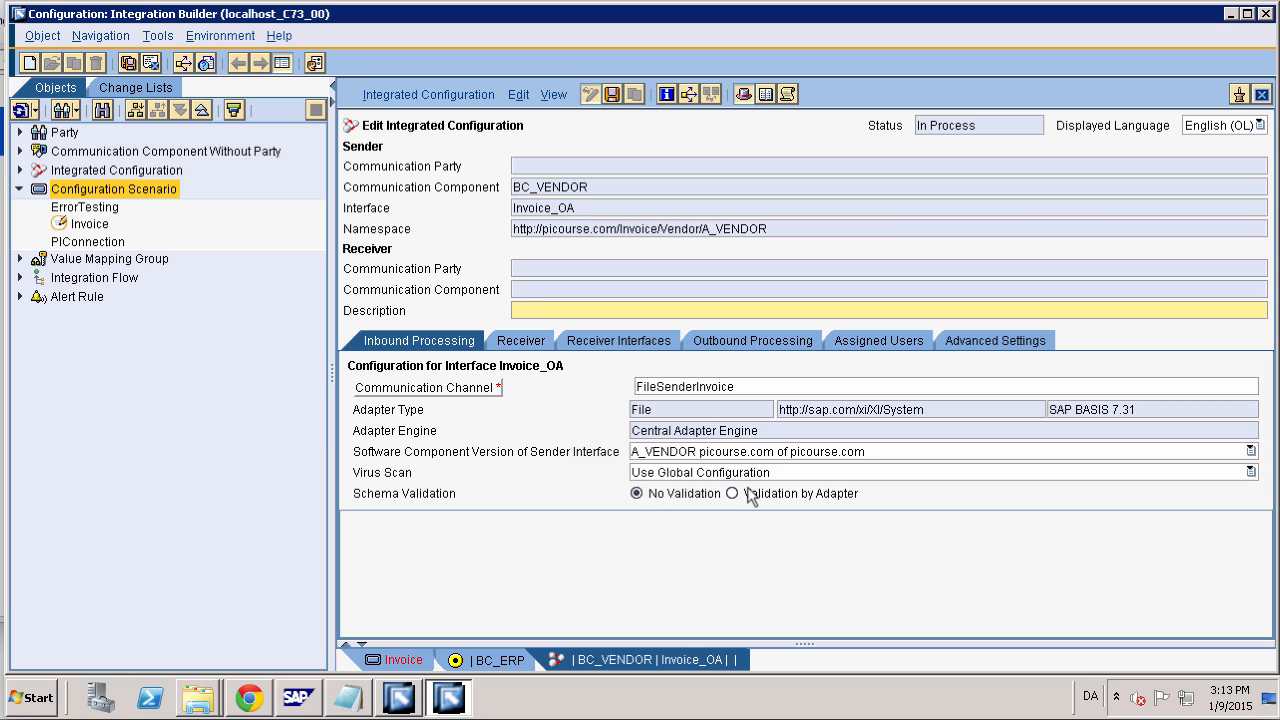
{"action": "left_click", "coordinate": [540, 343]}
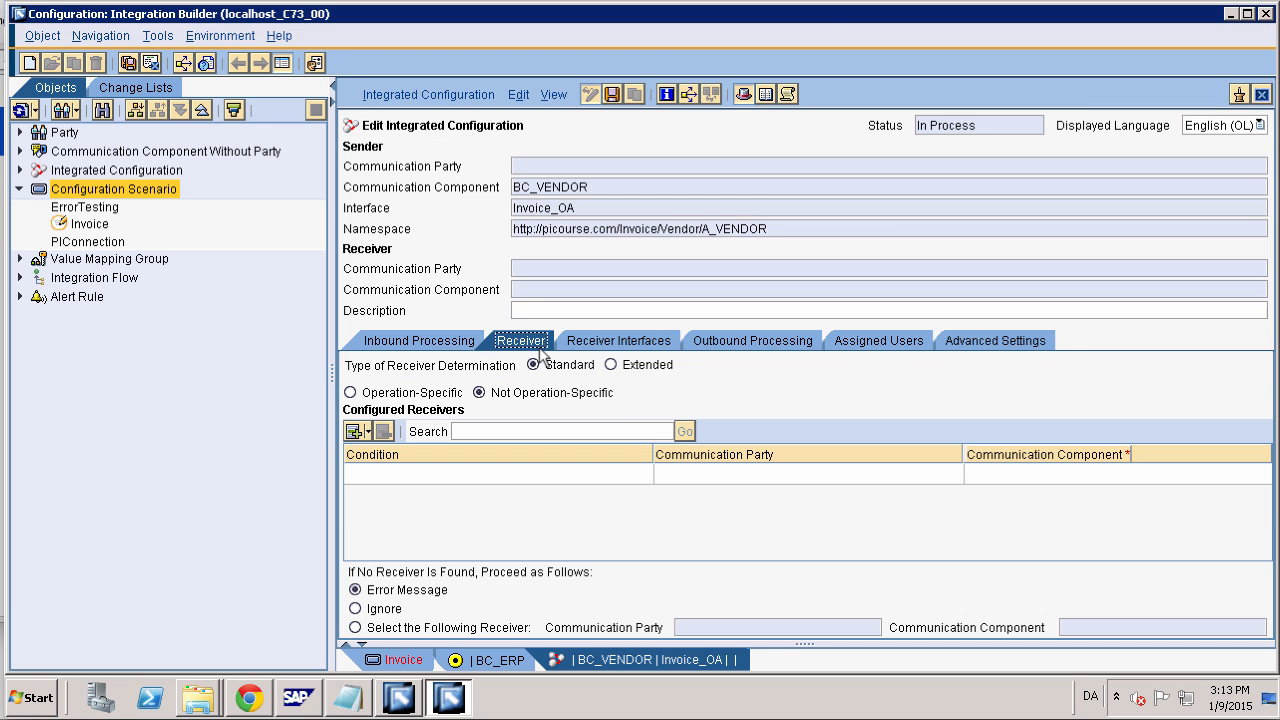
{"action": "left_click", "coordinate": [1121, 476]}
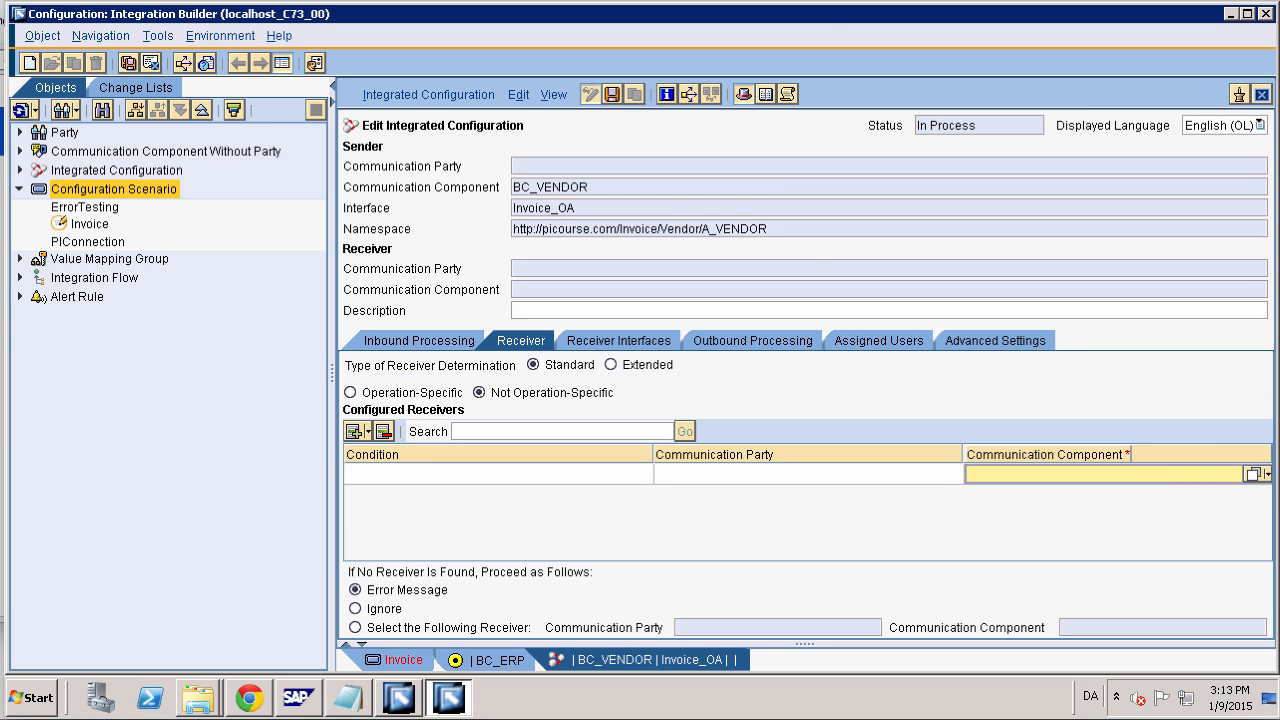
{"action": "left_click", "coordinate": [1253, 473]}
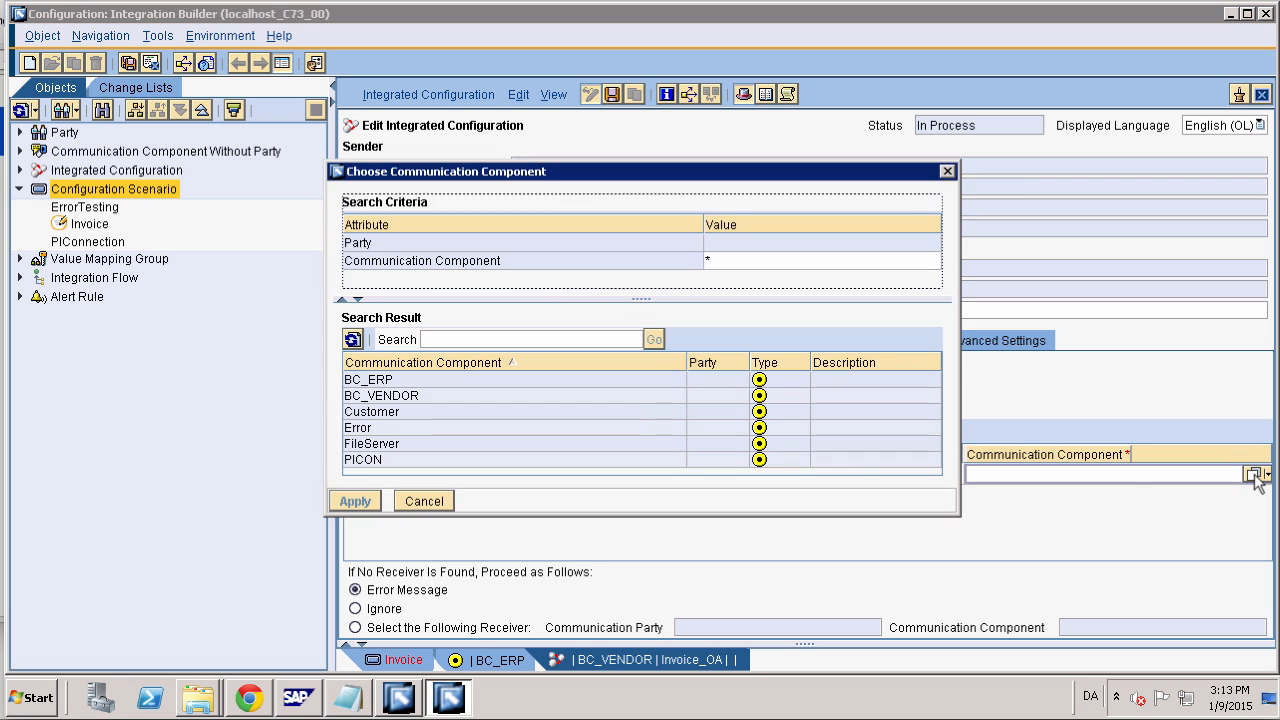
{"action": "left_click", "coordinate": [652, 380]}
{"action": "double_click", "coordinate": [652, 380]}
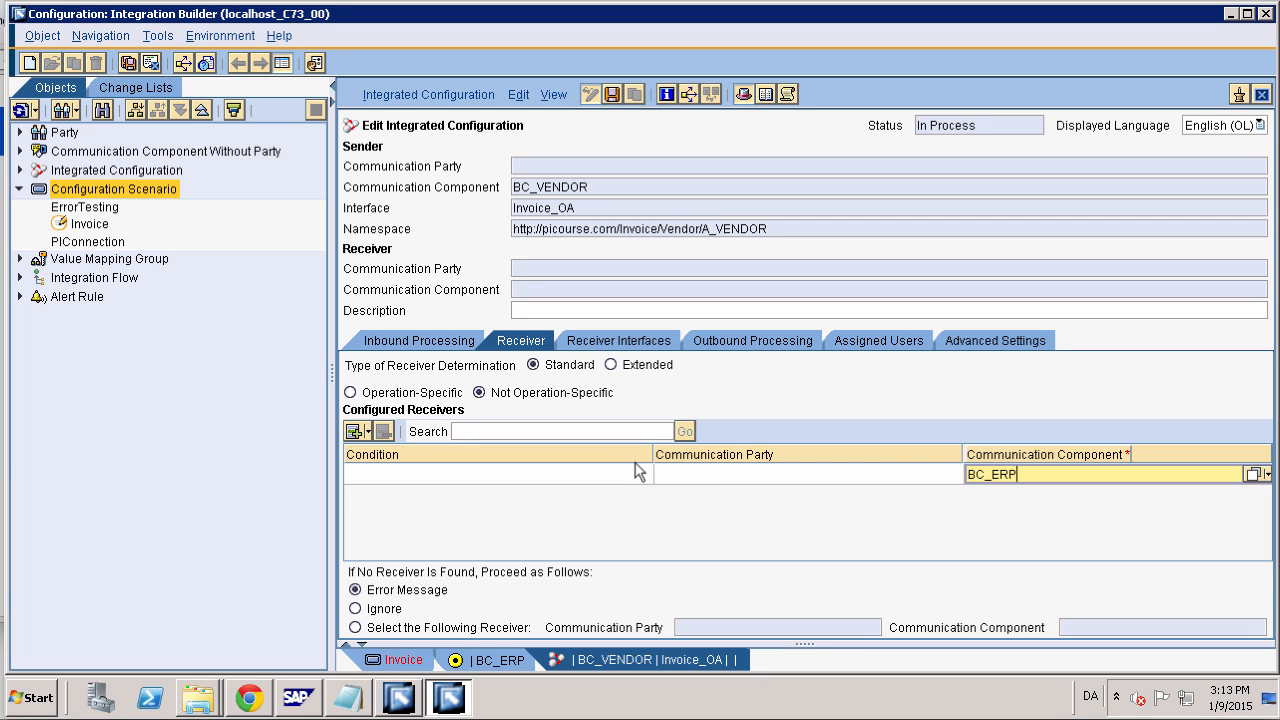
Assign the operation mapping from Invoice_OA to the IDOC invoice interface under the receiver interfaces of BC_ERP
{"action": "left_click", "coordinate": [612, 345]}
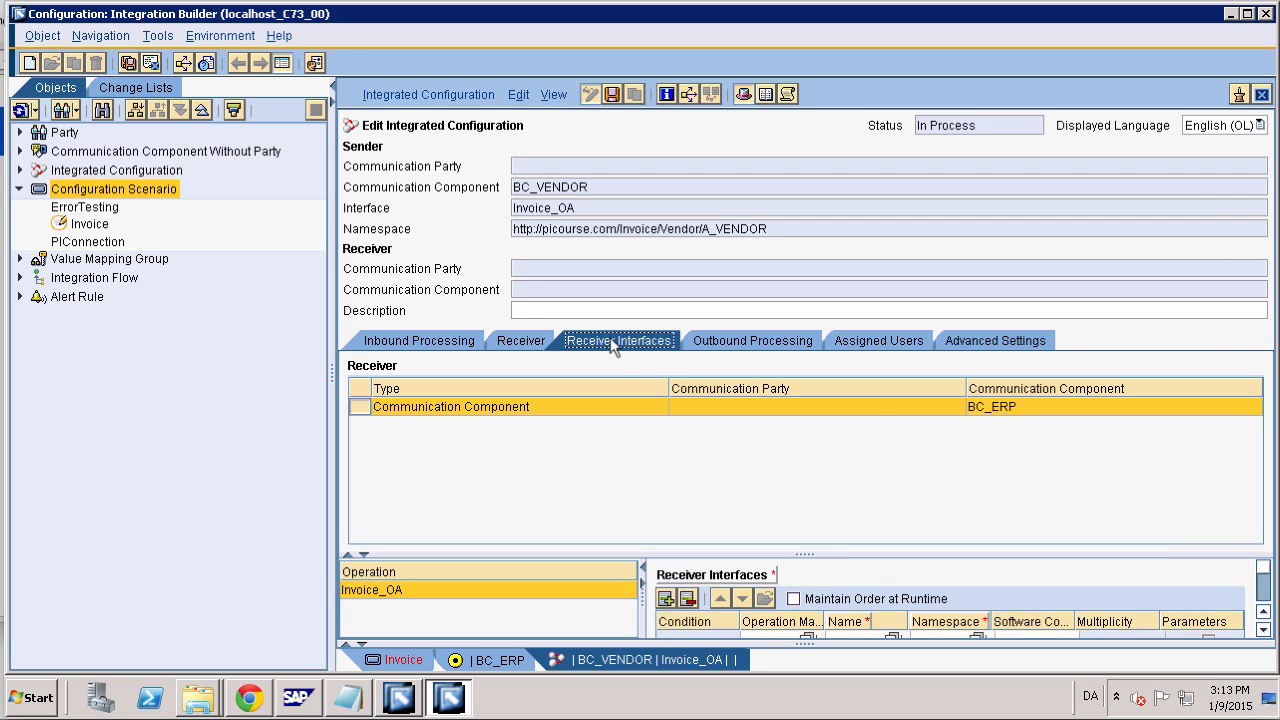
{"action": "left_click", "coordinate": [744, 94]}
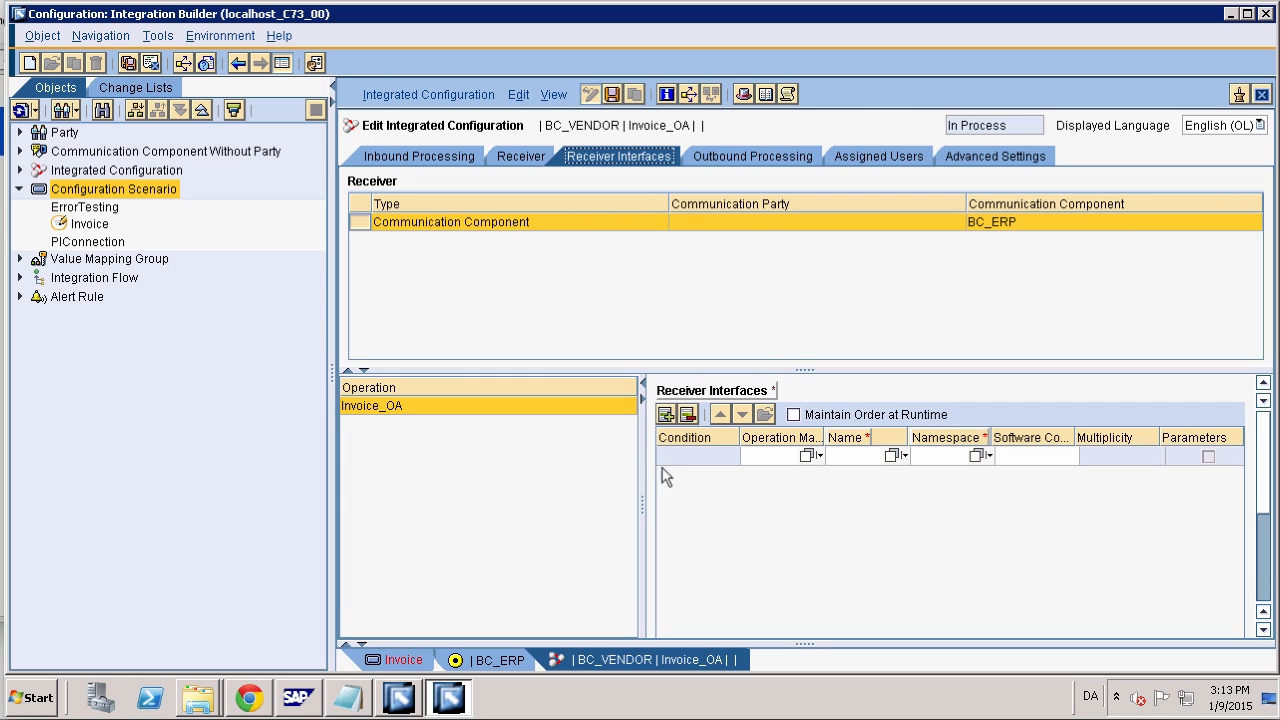
{"action": "left_click", "coordinate": [806, 456]}
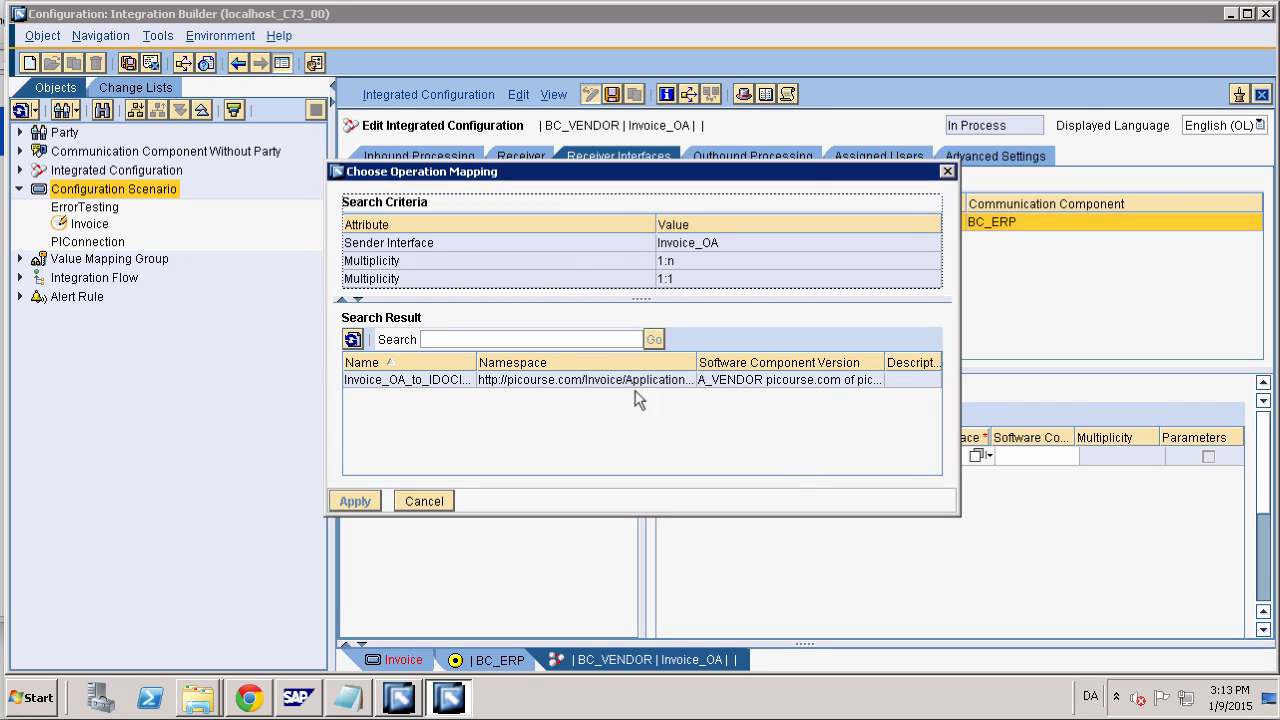
{"action": "double_click", "coordinate": [602, 382]}
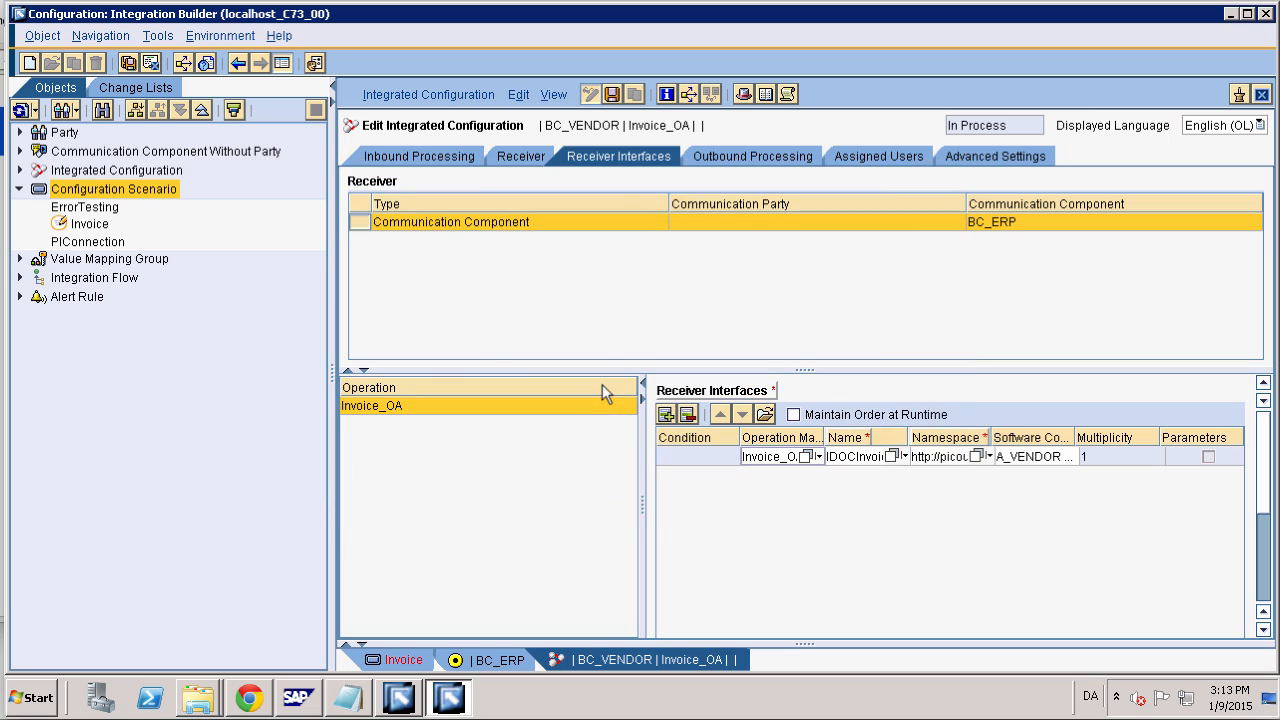
Assign FileReceiverInvoice as the outbound processing channel, then save and close the integrated configuration
{"action": "left_click", "coordinate": [766, 160]}
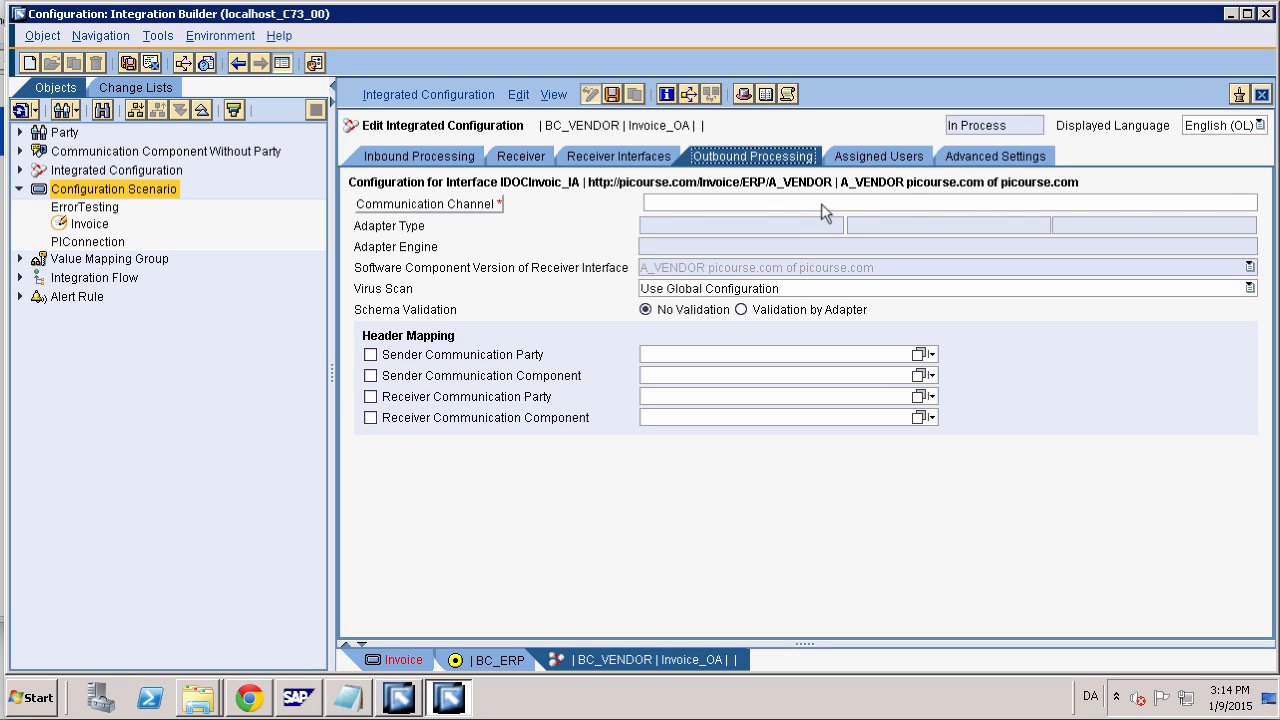
{"action": "left_click", "coordinate": [1238, 203]}
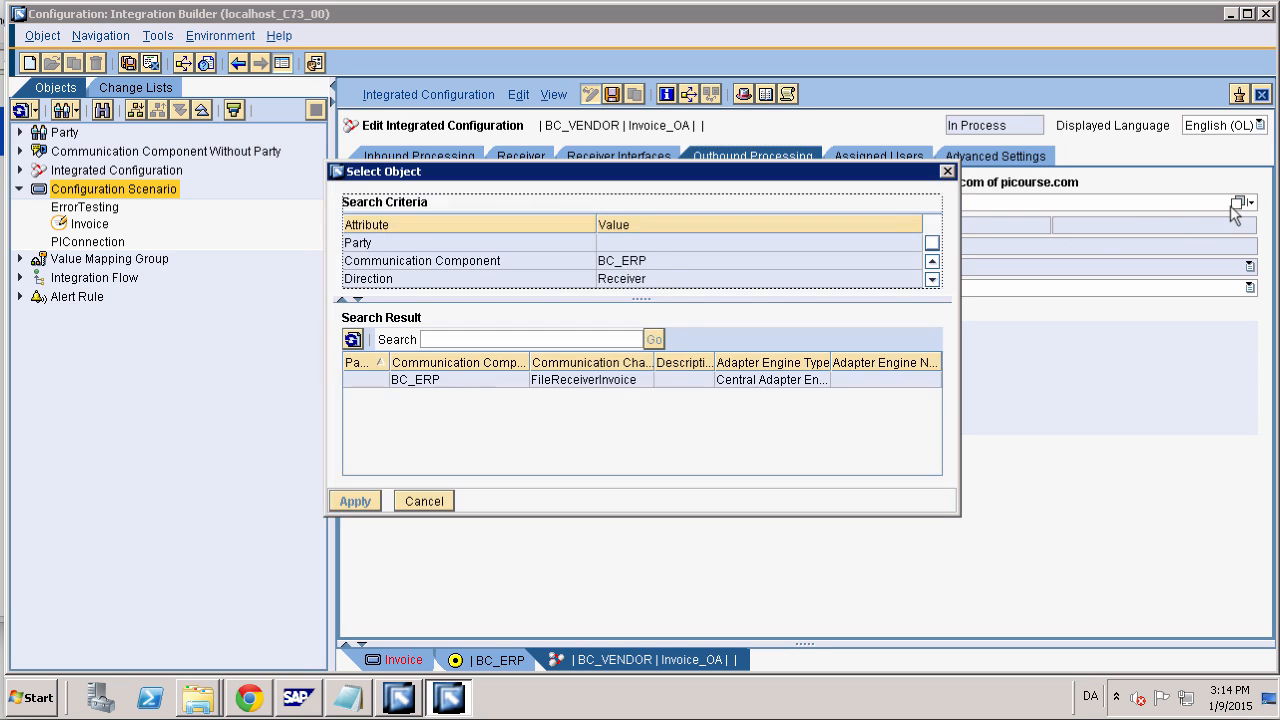
{"action": "double_click", "coordinate": [493, 377]}
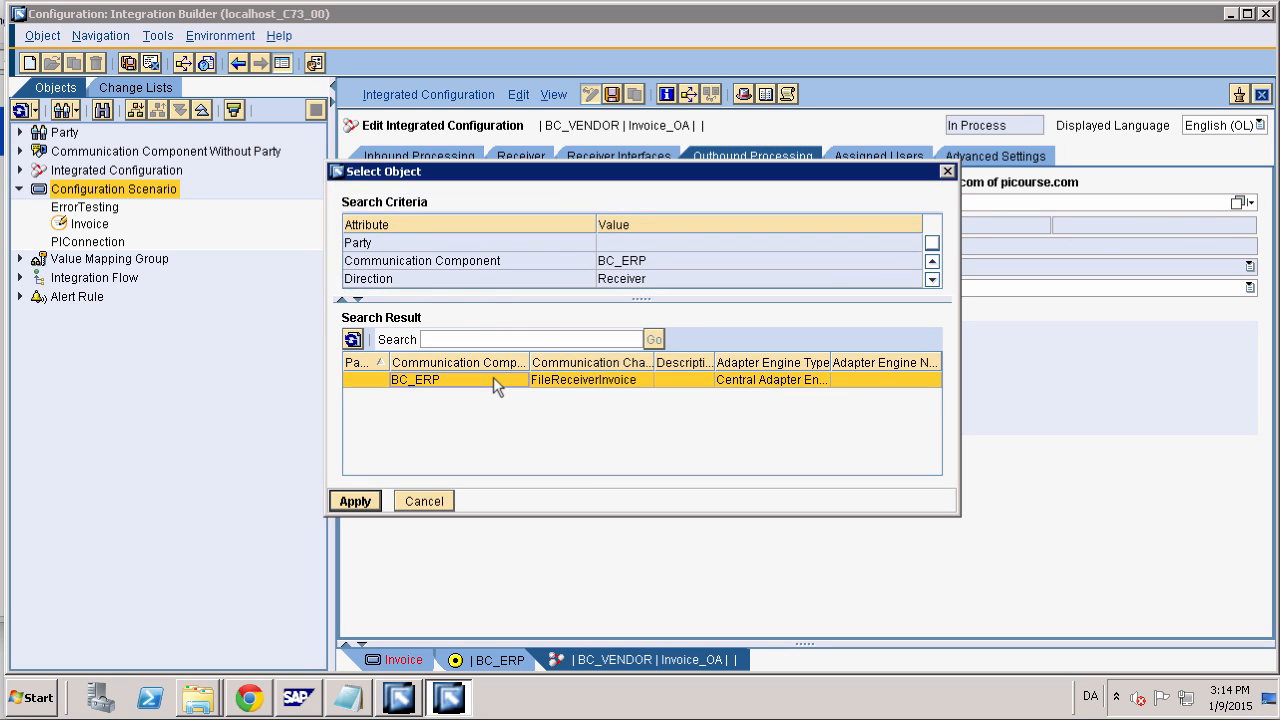
{"action": "left_click", "coordinate": [614, 94]}
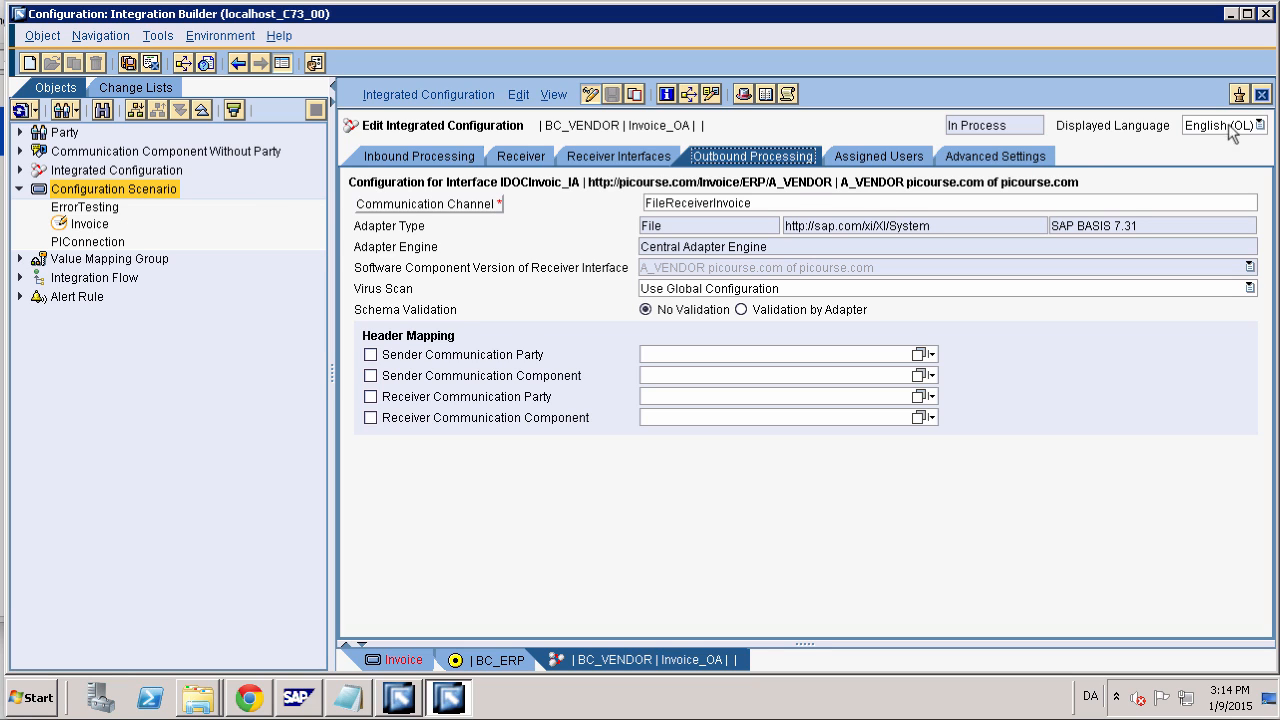
{"action": "left_click", "coordinate": [1261, 96]}
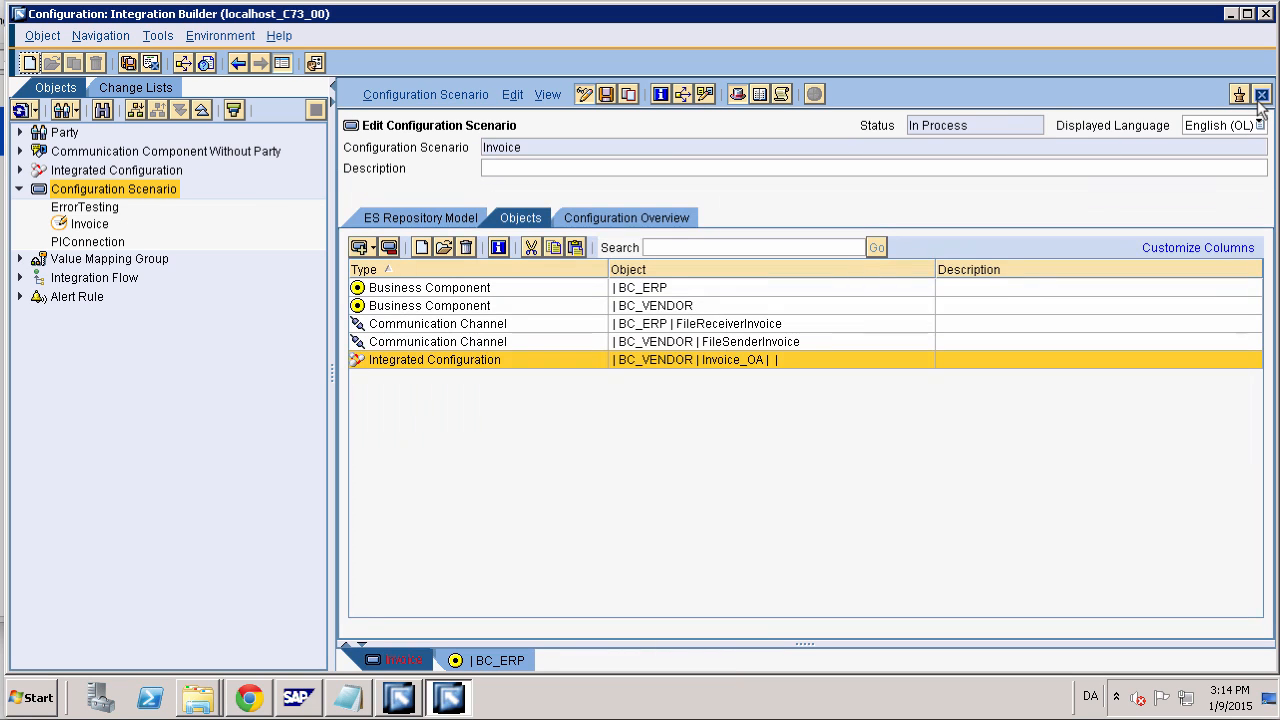
Save the Invoice configuration scenario and activate the standard change list with all of its objects included
{"action": "left_click", "coordinate": [606, 96]}
{"action": "left_click", "coordinate": [425, 95]}
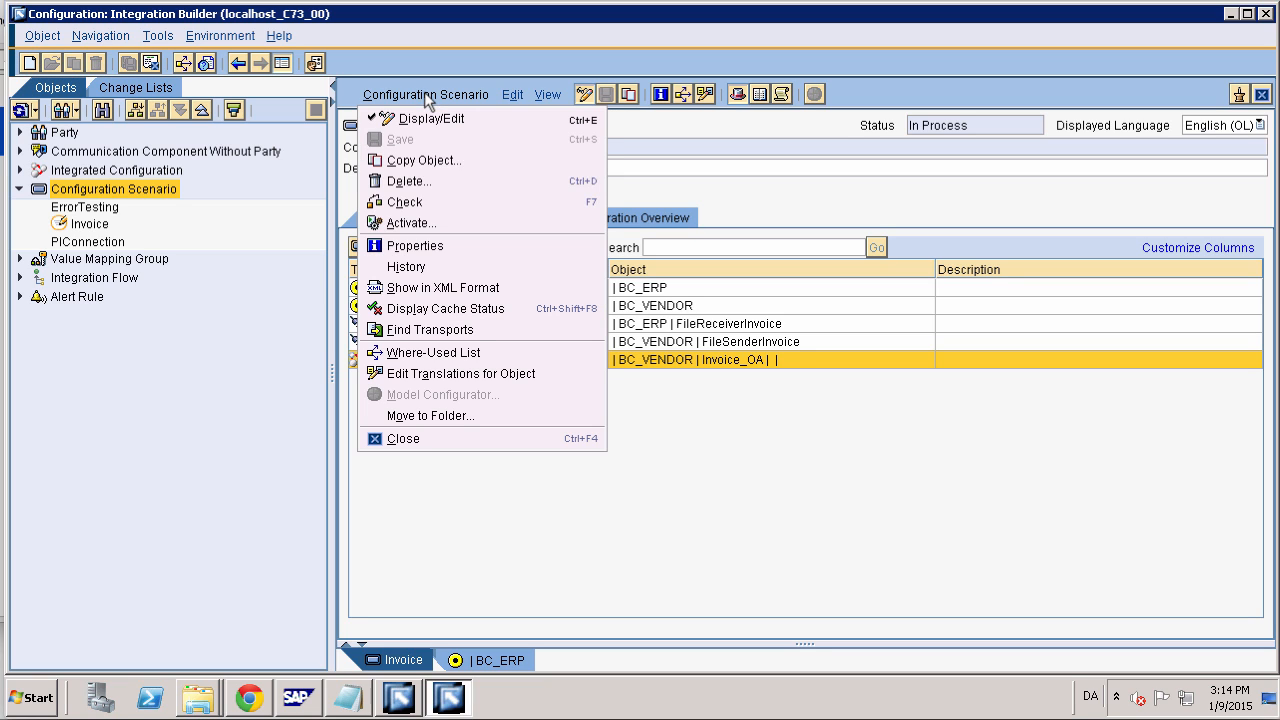
{"action": "left_click", "coordinate": [415, 222]}
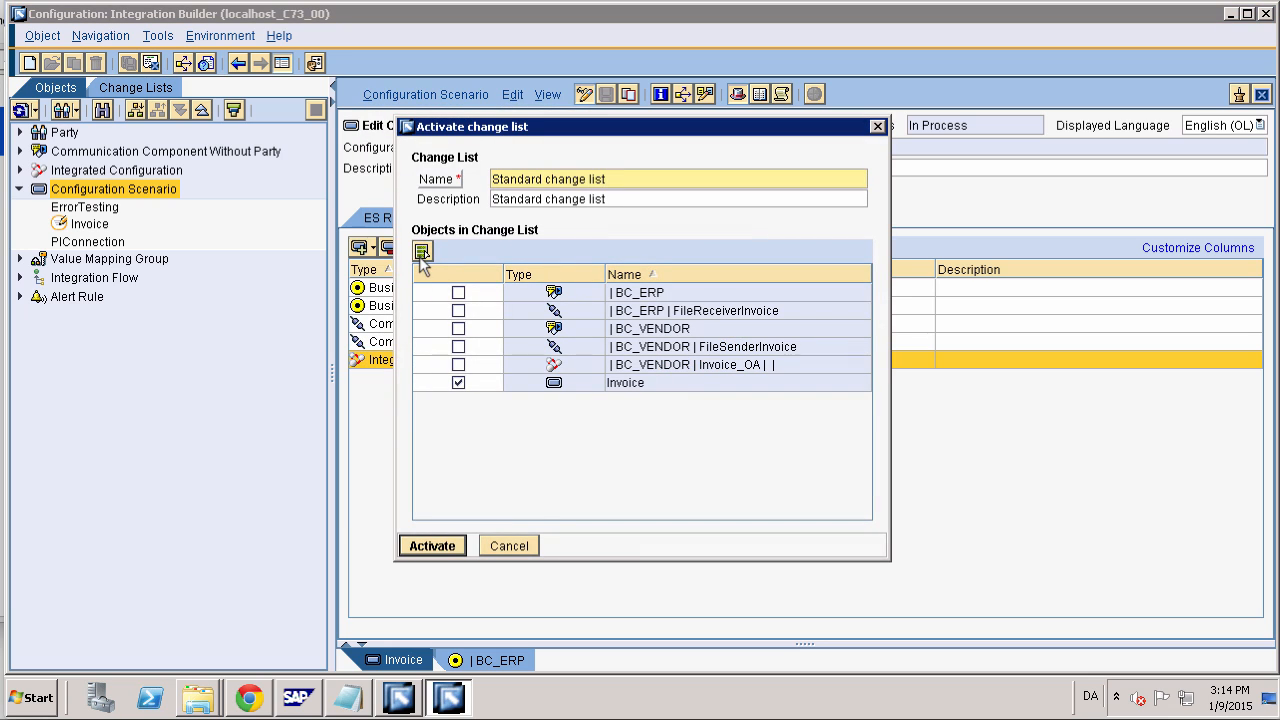
{"action": "left_click", "coordinate": [421, 252]}
{"action": "left_click", "coordinate": [432, 545]}
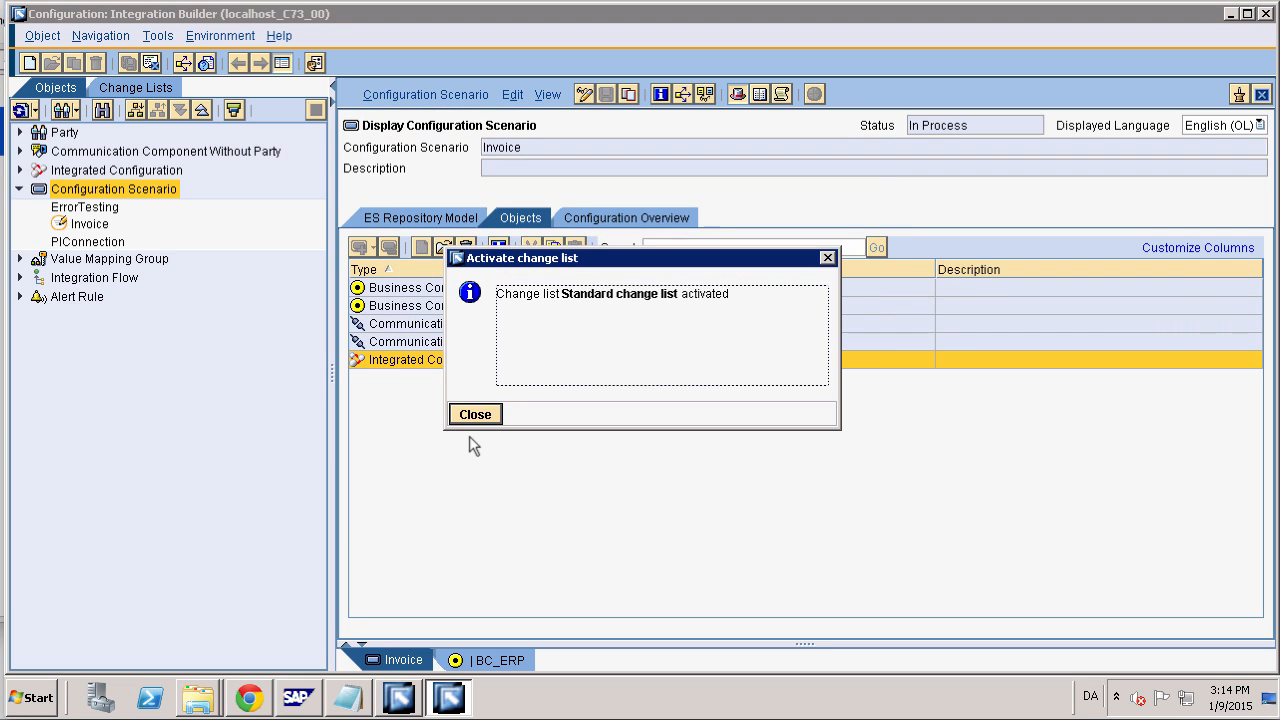
{"action": "left_click", "coordinate": [471, 416]}
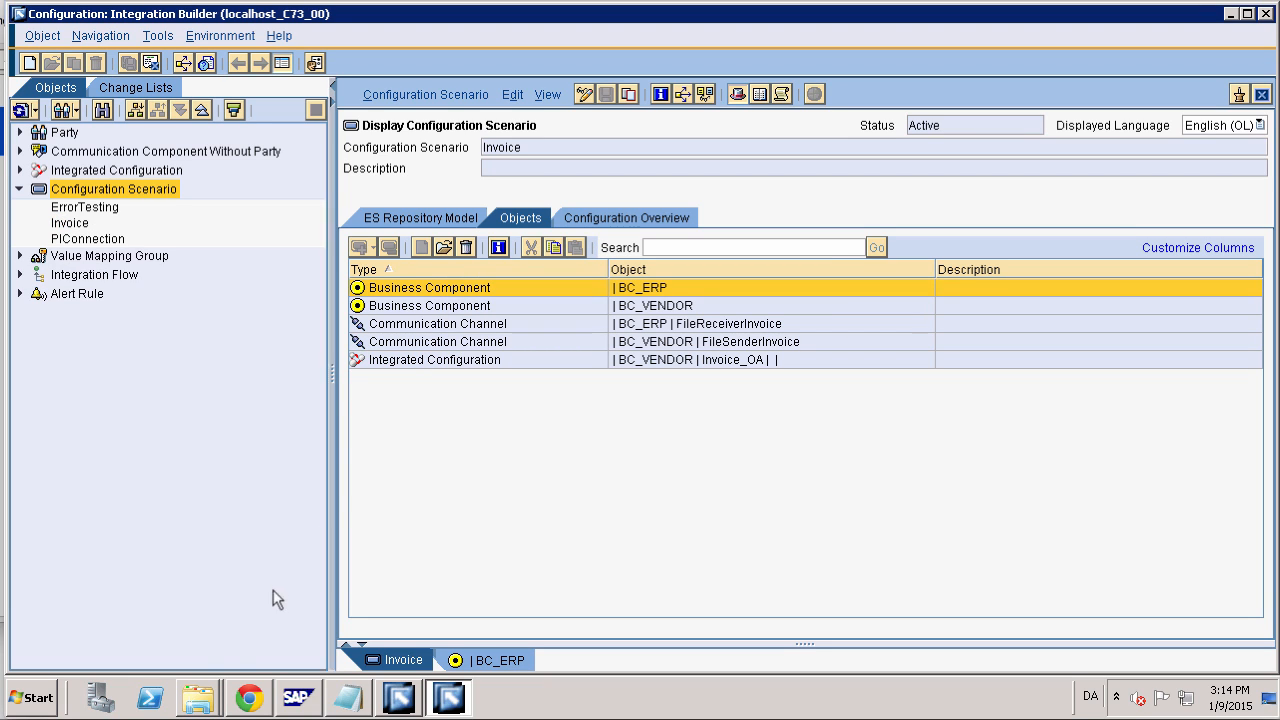
Check the cache status overview for the released change lists in the runtime caches
{"action": "left_click", "coordinate": [205, 36]}
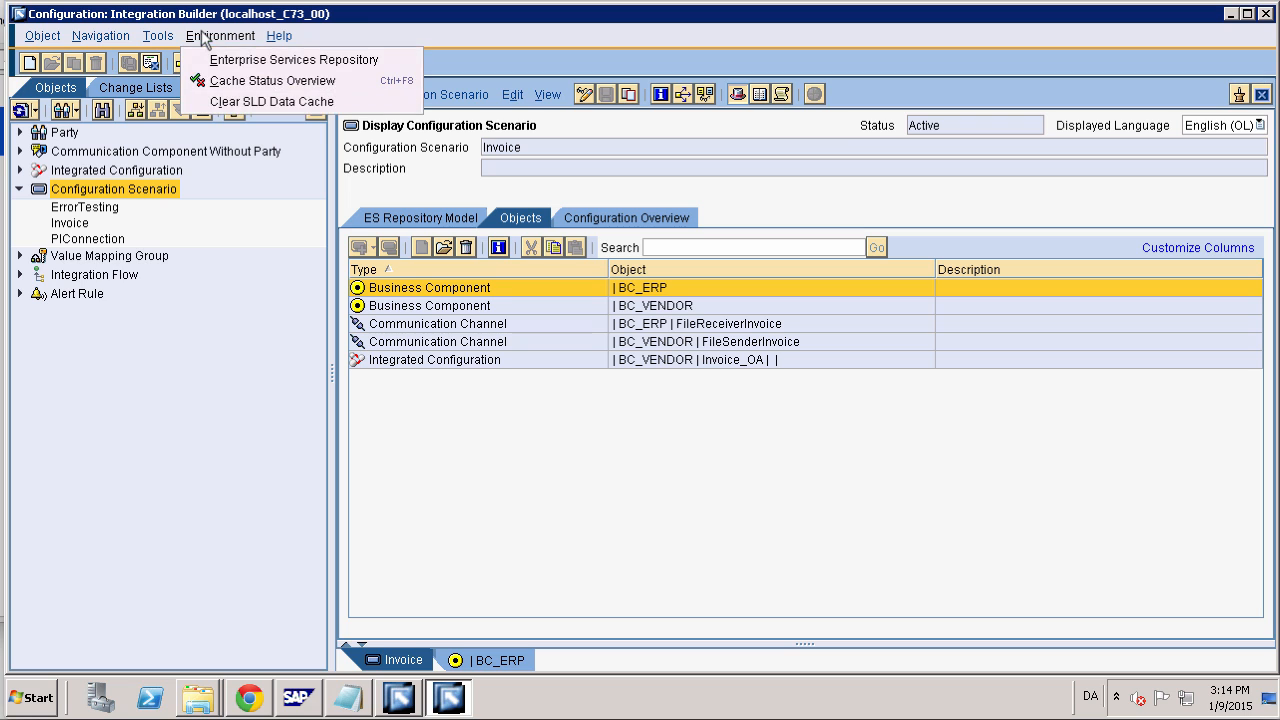
{"action": "left_click", "coordinate": [222, 82]}
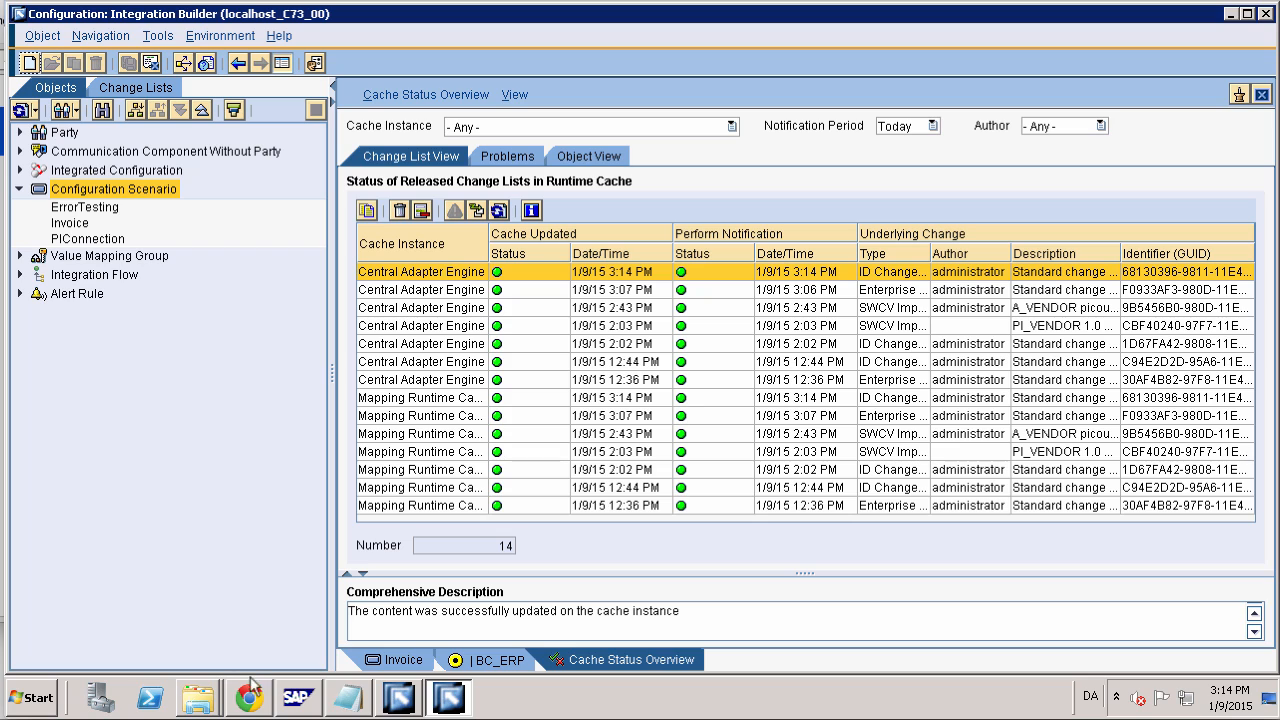
Open the xi_output XML file in the ERP subfolder of C:\temp\invoice and review the mapped INVOIC02 content
{"action": "mouse_move", "coordinate": [215, 700]}
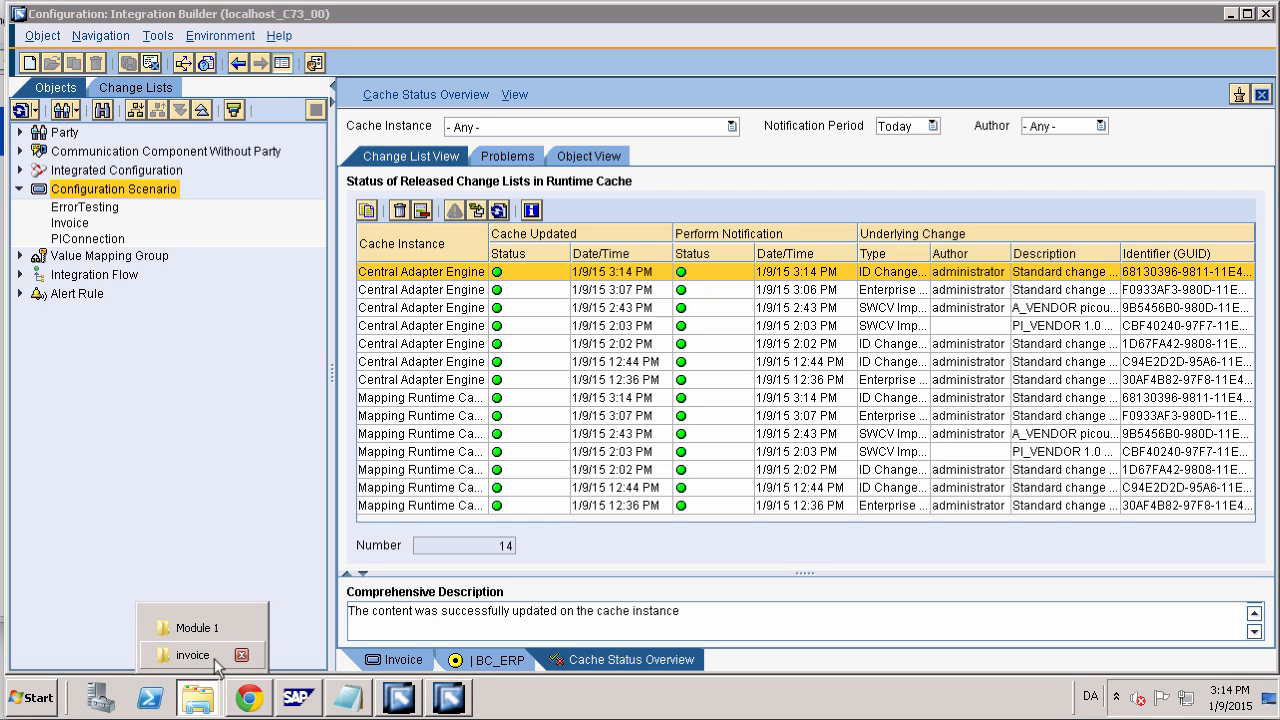
{"action": "left_click", "coordinate": [215, 663]}
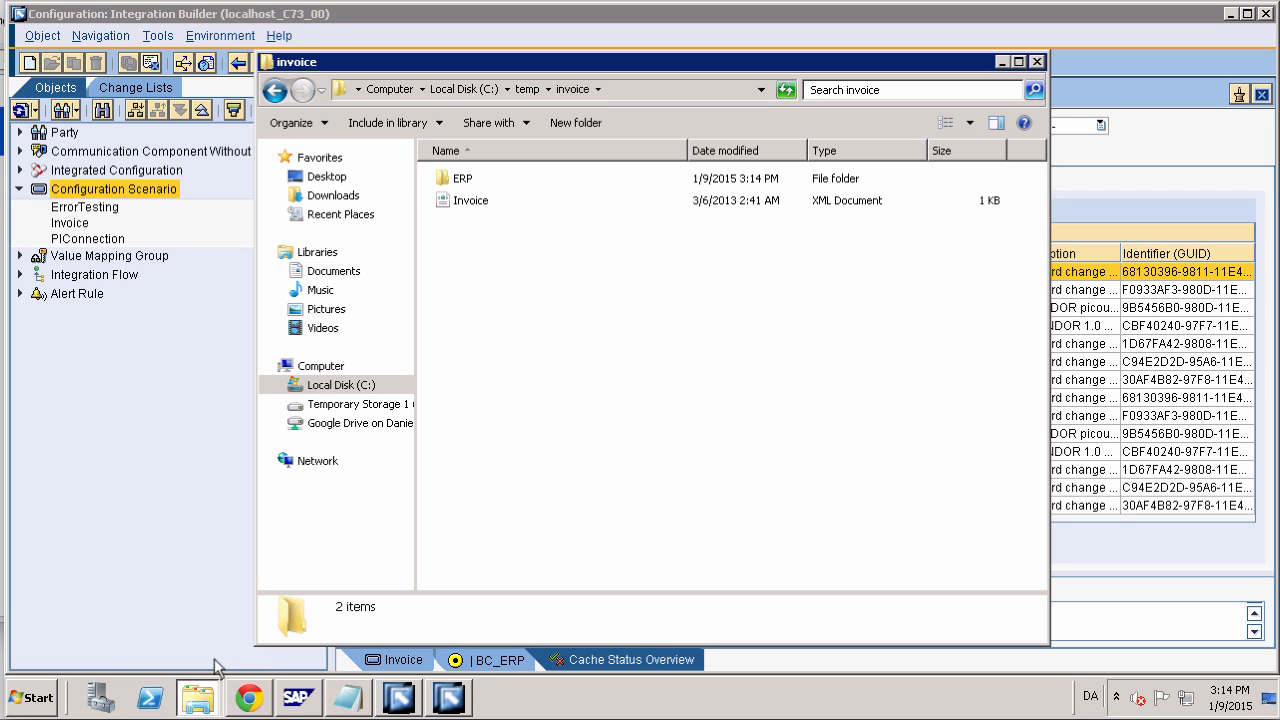
{"action": "double_click", "coordinate": [464, 180]}
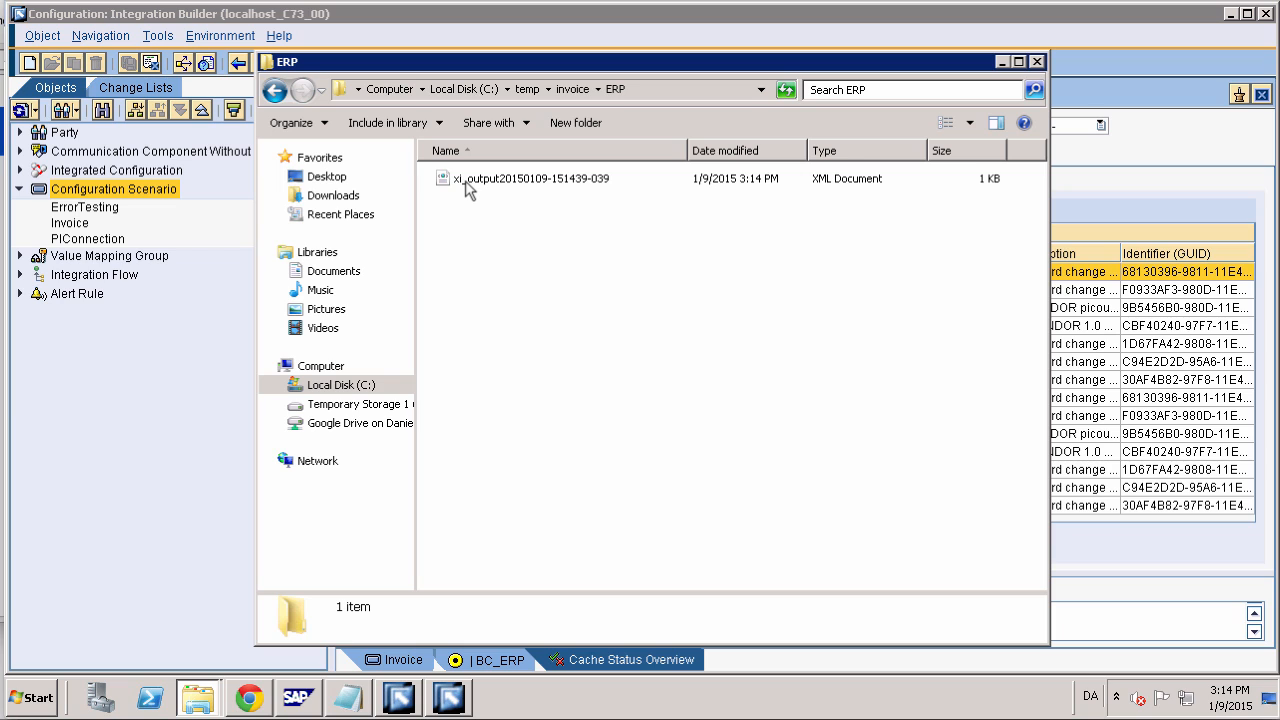
{"action": "left_click", "coordinate": [467, 185]}
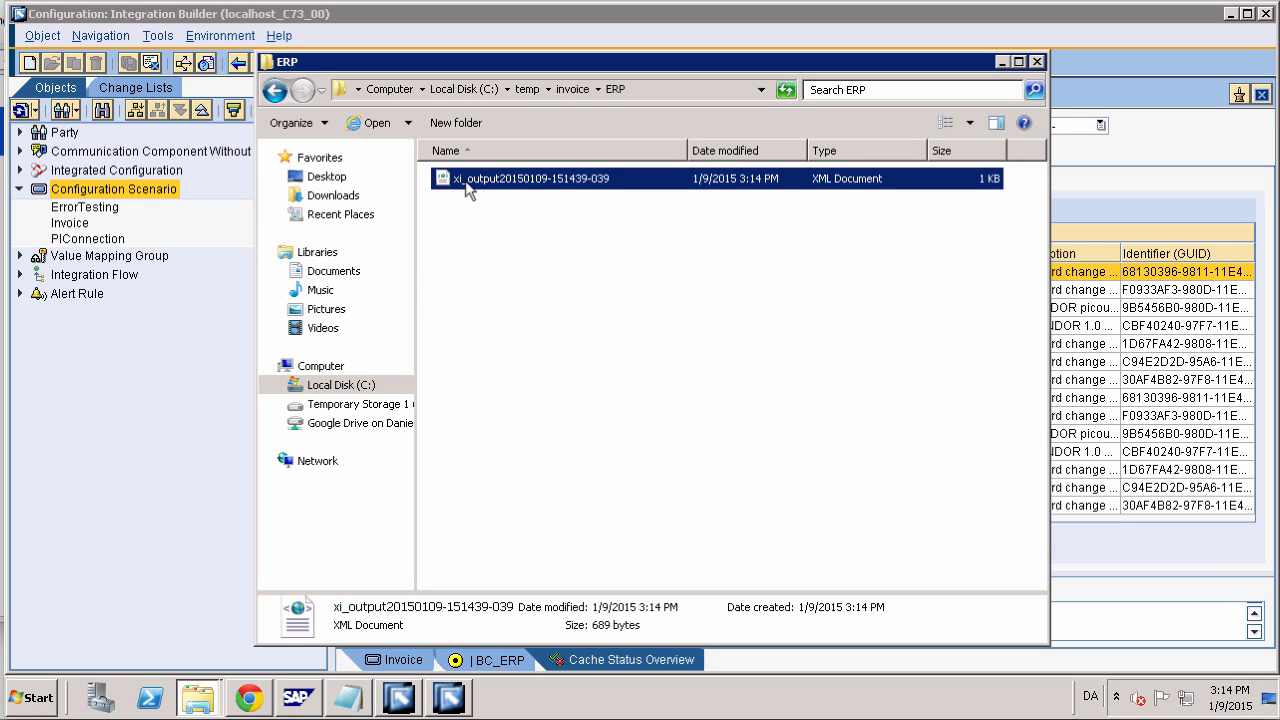
{"action": "double_click", "coordinate": [468, 186]}
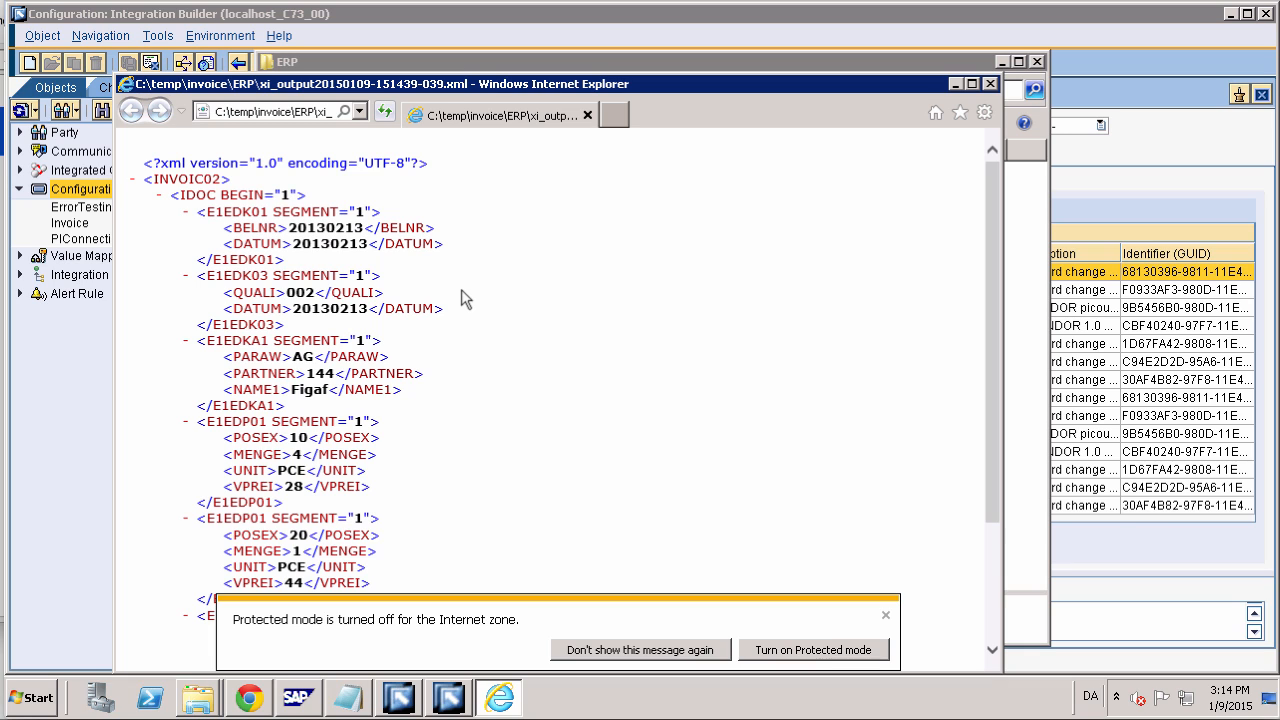
{"action": "scroll", "coordinate": [405, 420], "scroll_direction": "down", "scroll_amount": 3}
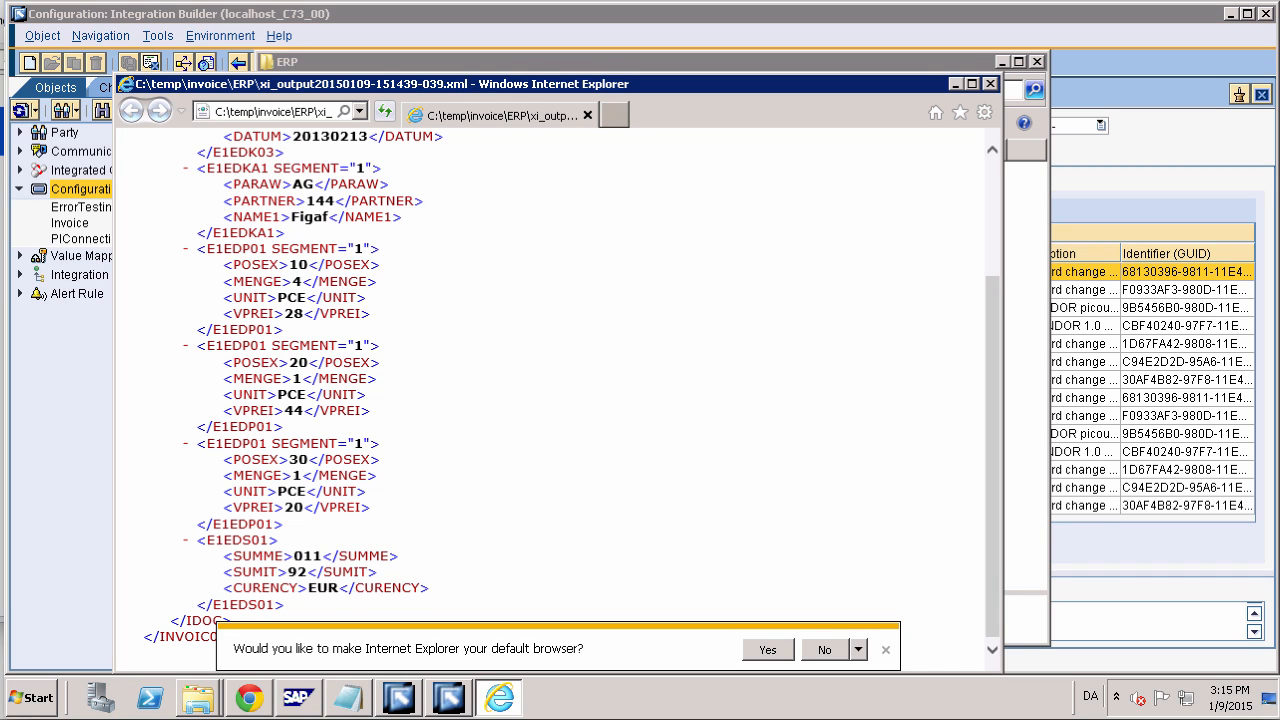
Switch to Chrome and open the Adapter Engine's Message Monitor from Configuration and Monitoring Home, showing the messages in the database
{"action": "left_click", "coordinate": [262, 700]}
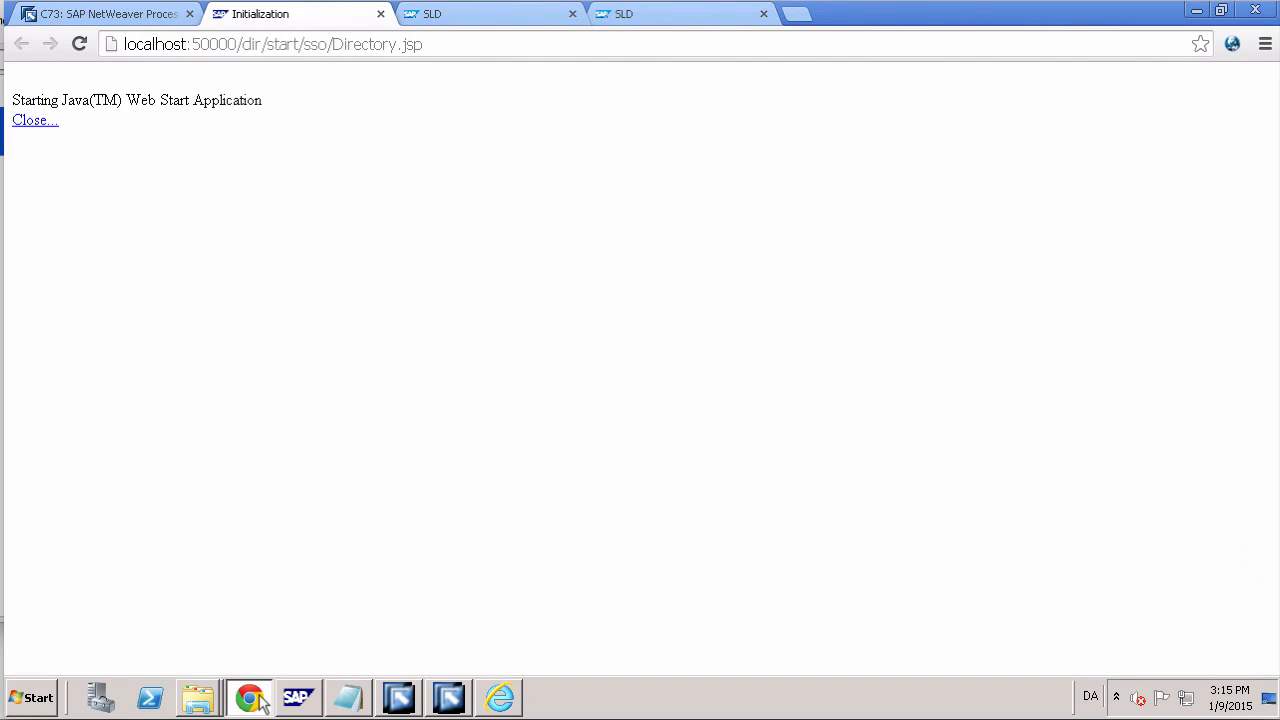
{"action": "left_click", "coordinate": [133, 16]}
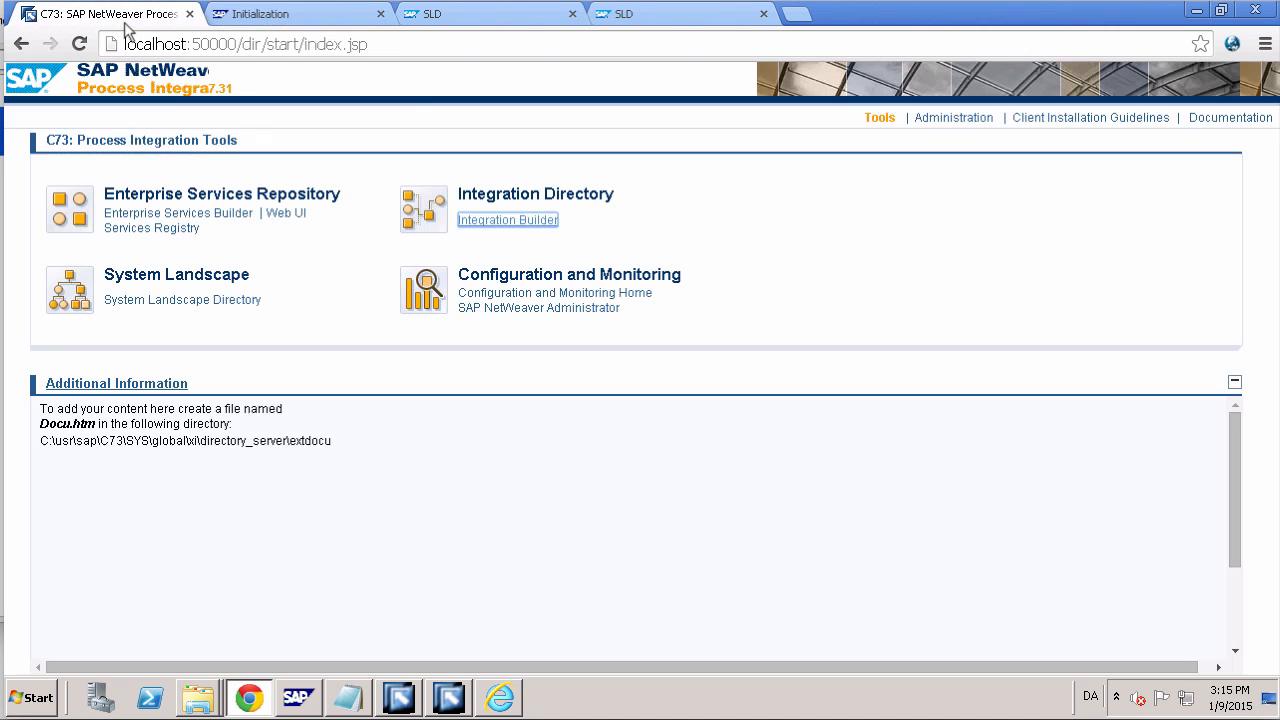
{"action": "left_click", "coordinate": [490, 292]}
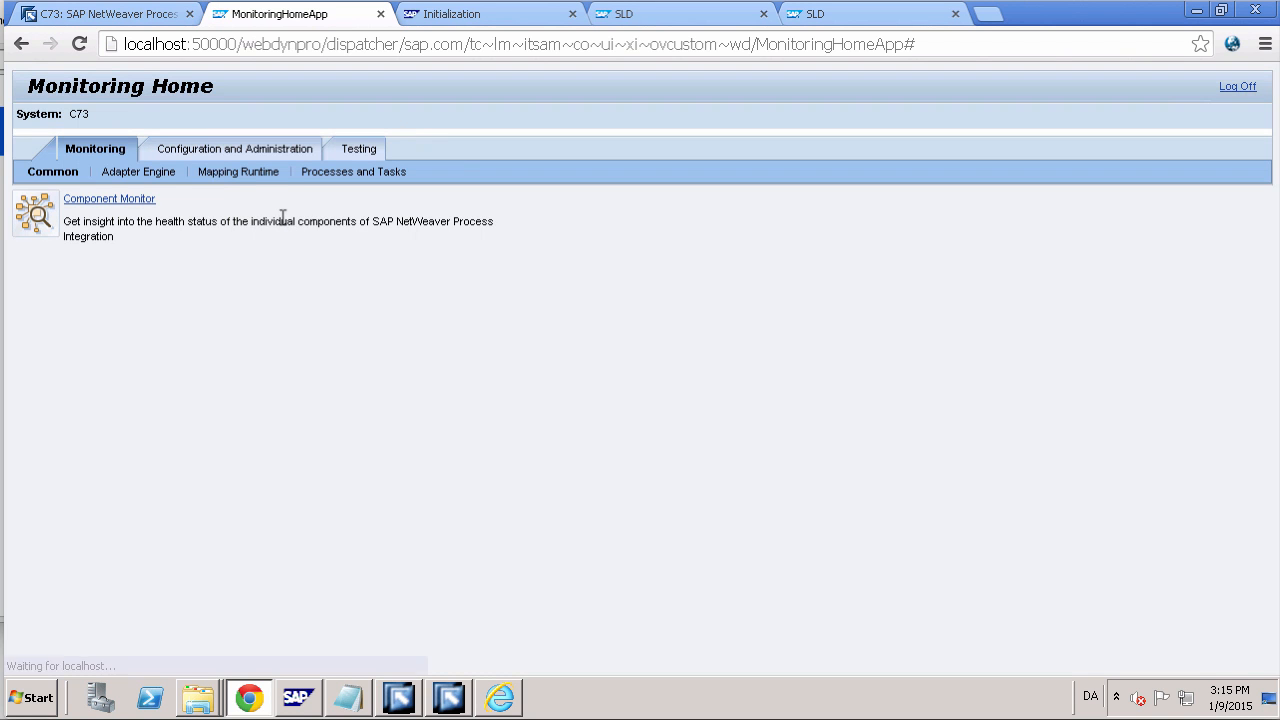
{"action": "left_click", "coordinate": [165, 179]}
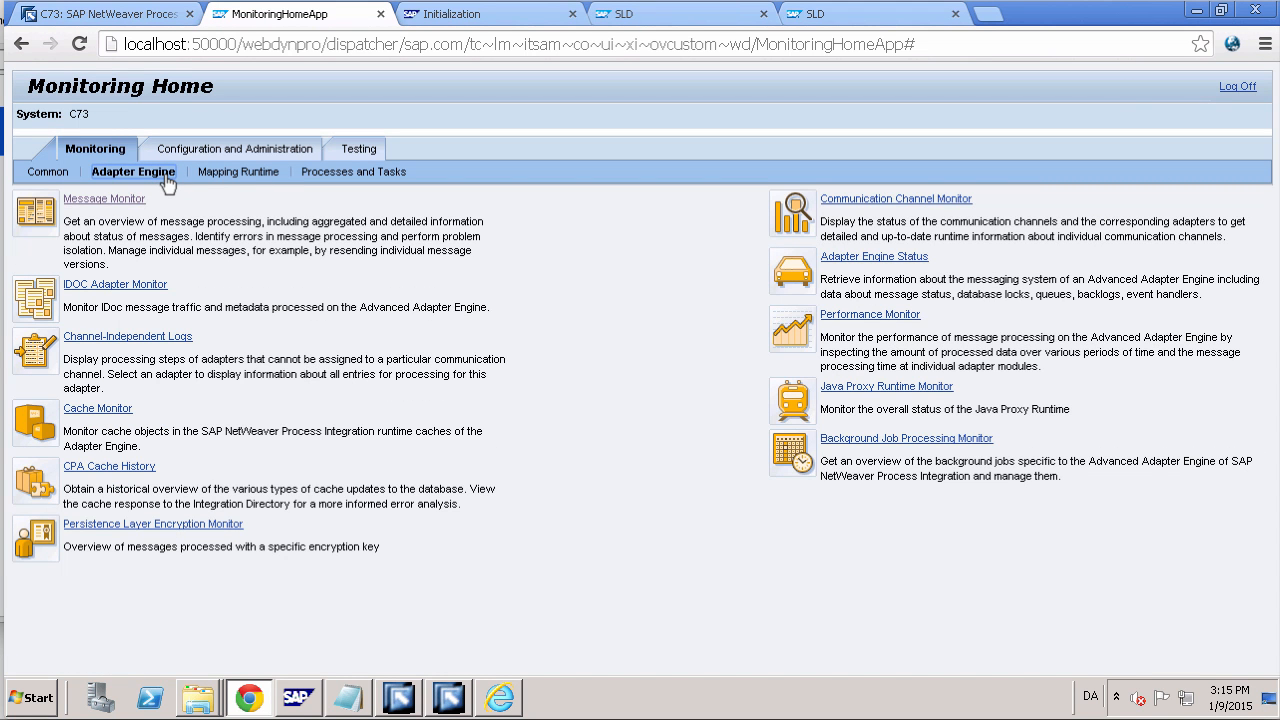
{"action": "left_click", "coordinate": [104, 199]}
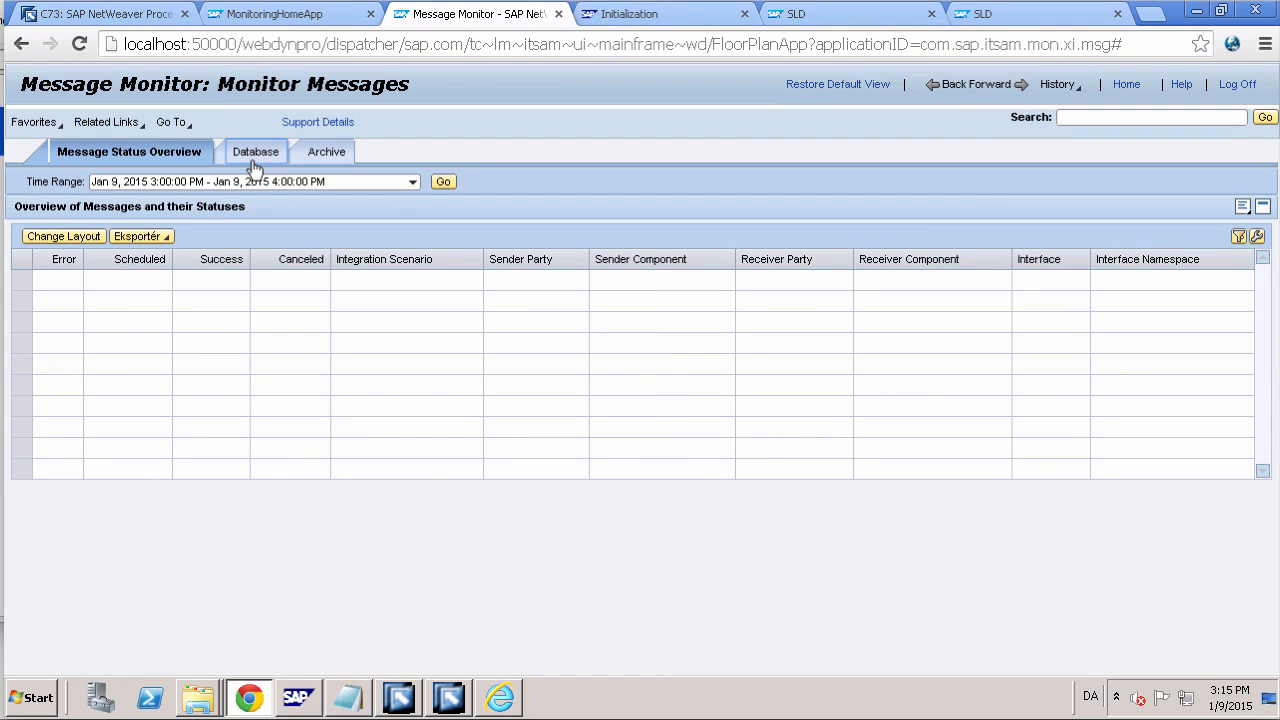
{"action": "left_click", "coordinate": [254, 163]}
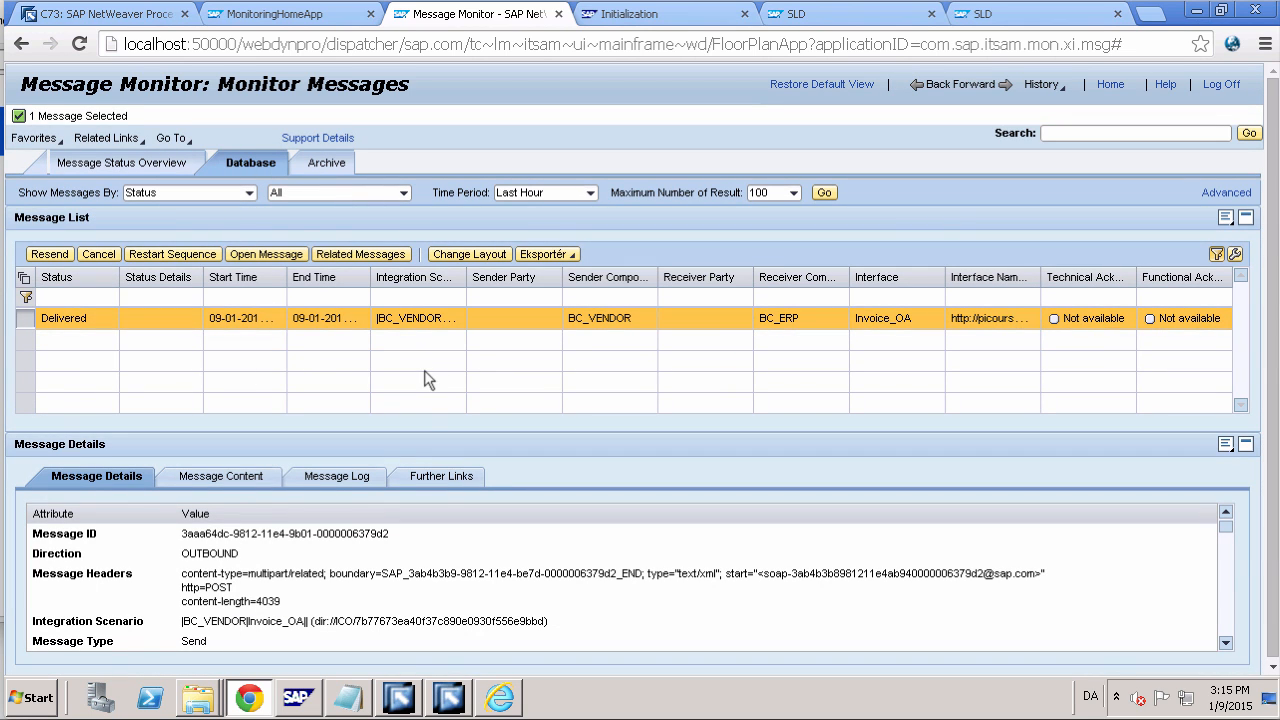
Inspect the message content tree of the Invoice_OA message and read through its message log entries
{"action": "left_click", "coordinate": [257, 480]}
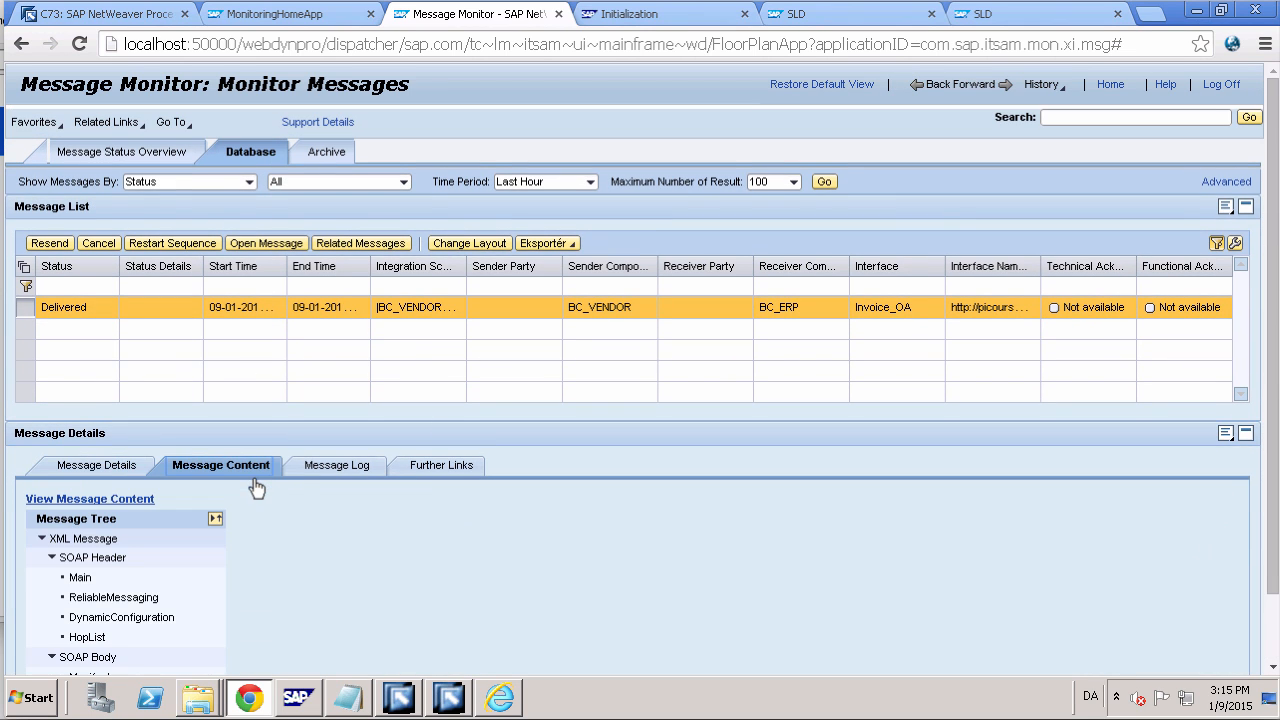
{"action": "scroll", "coordinate": [270, 600], "scroll_direction": "down", "scroll_amount": 1}
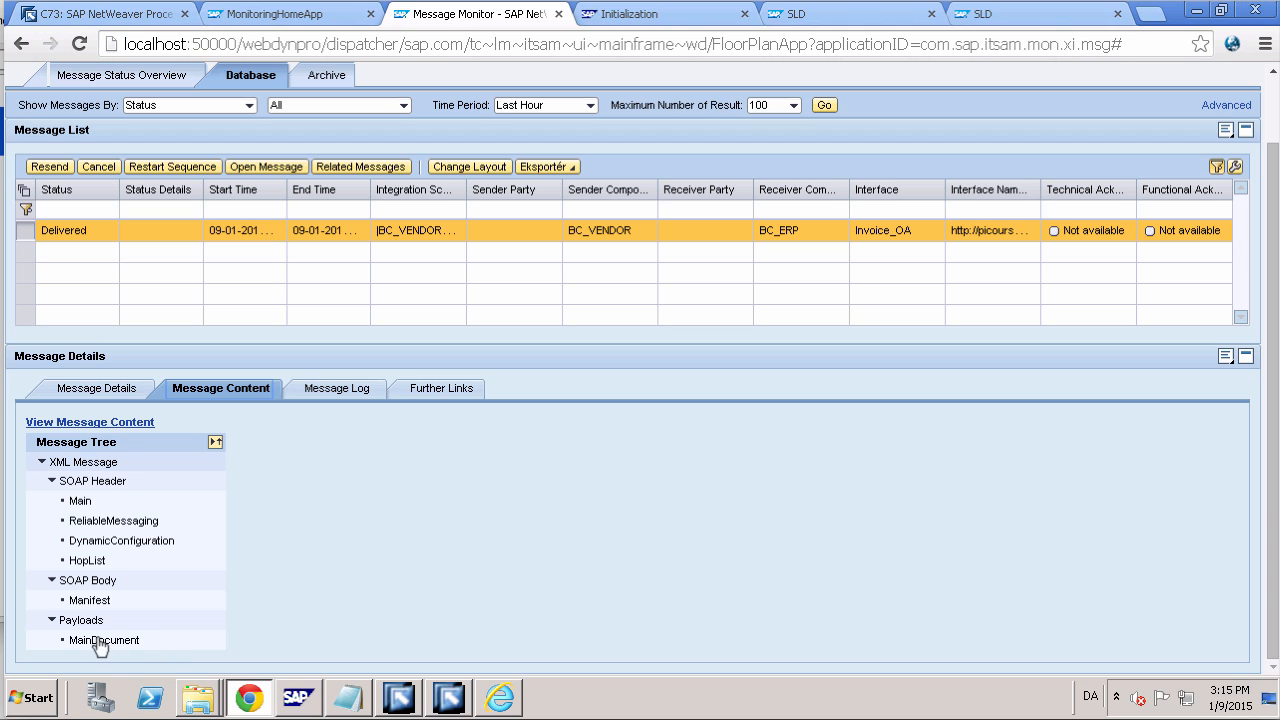
{"action": "left_click", "coordinate": [343, 390]}
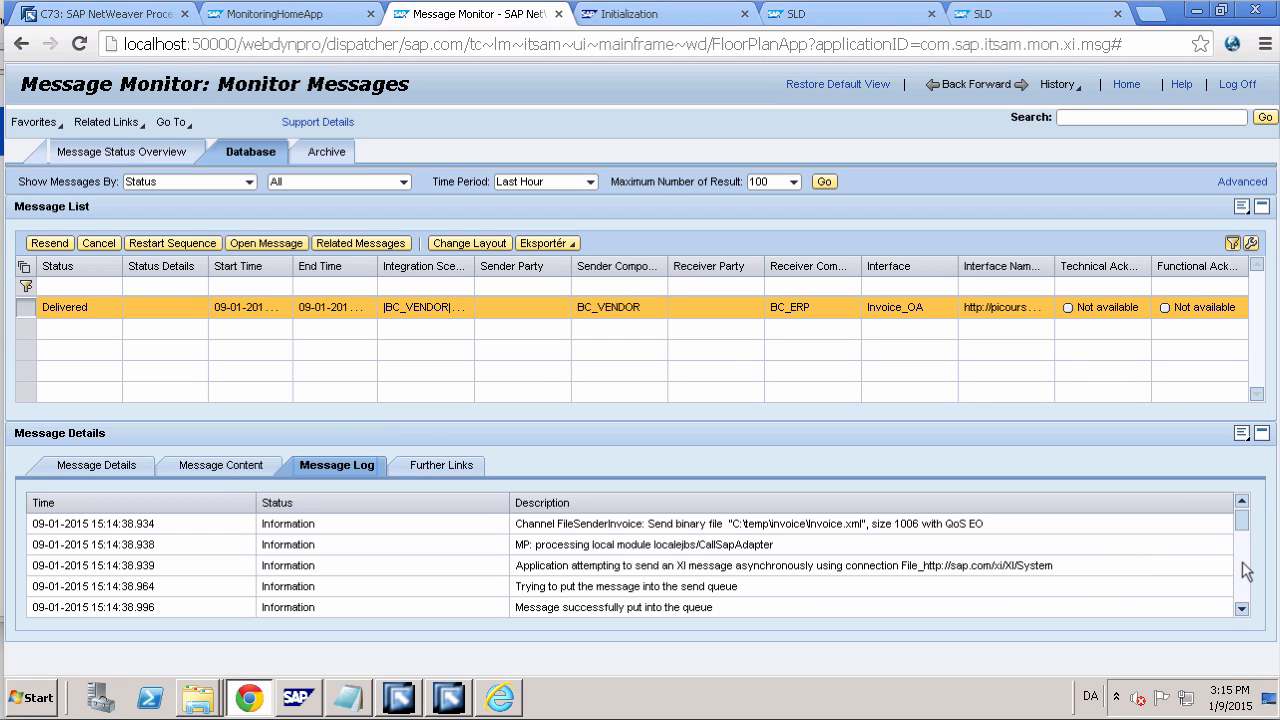
{"action": "left_click", "coordinate": [1243, 565]}
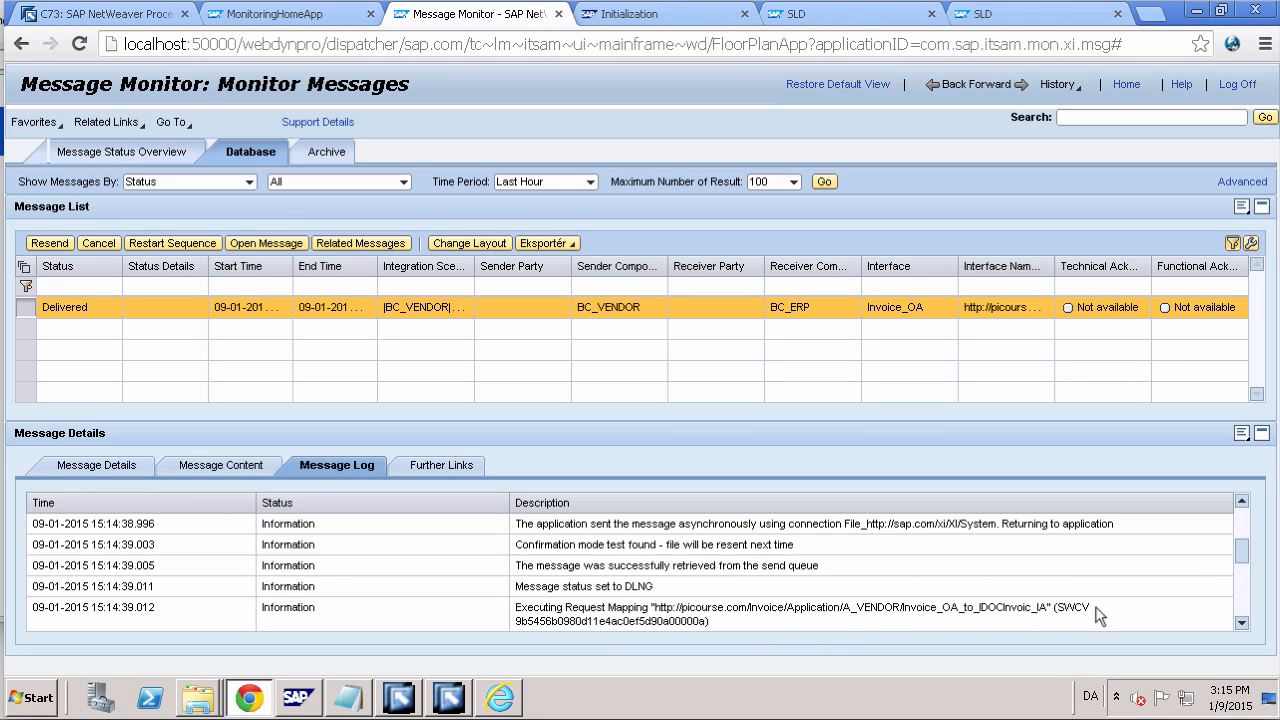
{"action": "left_click", "coordinate": [1241, 614]}
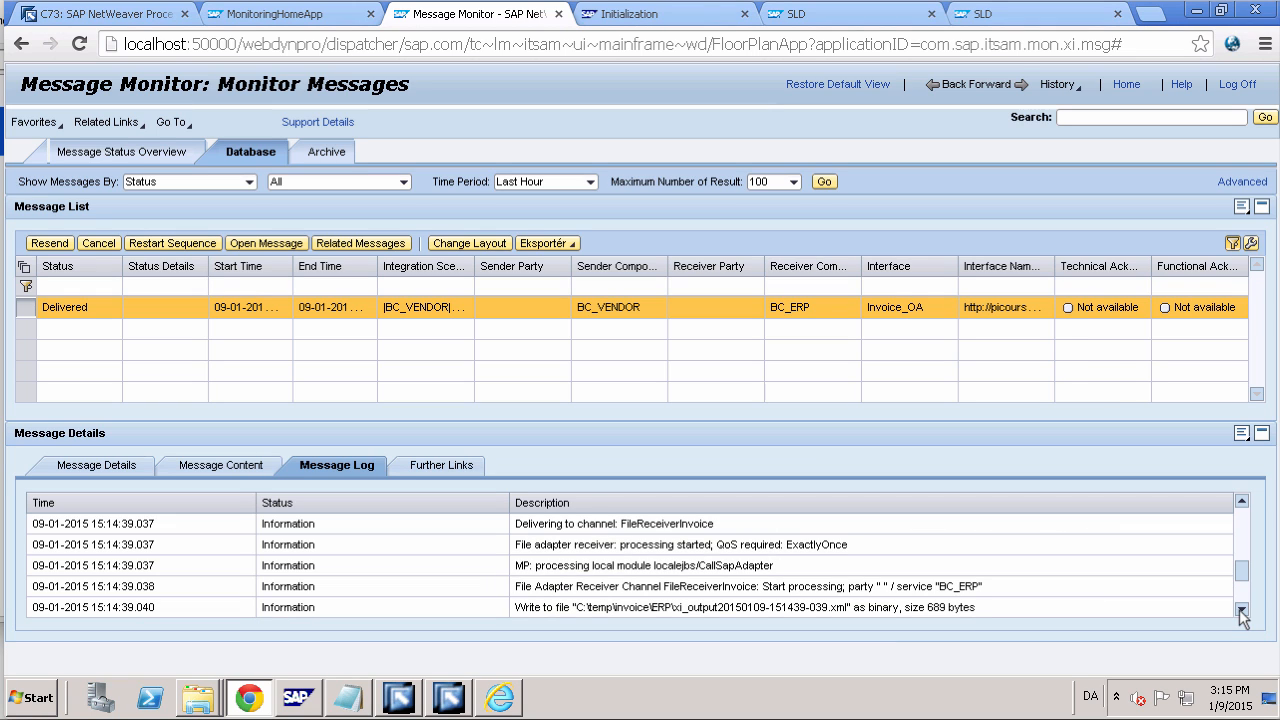